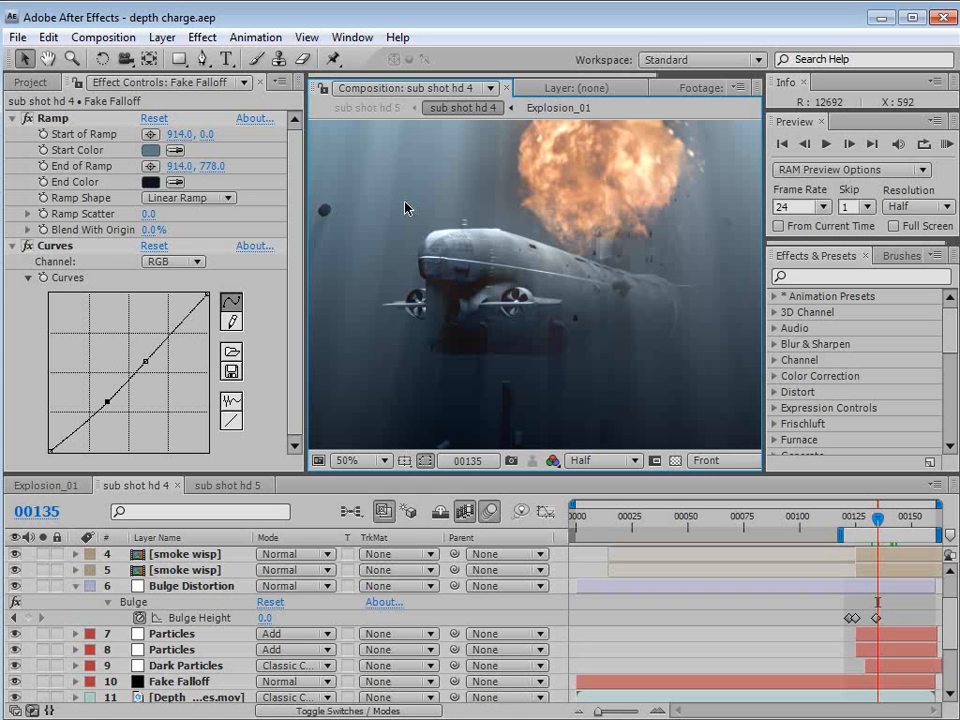
Play and scrub through the Sub Charge V2 reference clip, and view the Depth Charge poster in Firefox before returning to After Effects.
{"action": "key", "text": "alt+Tab"}
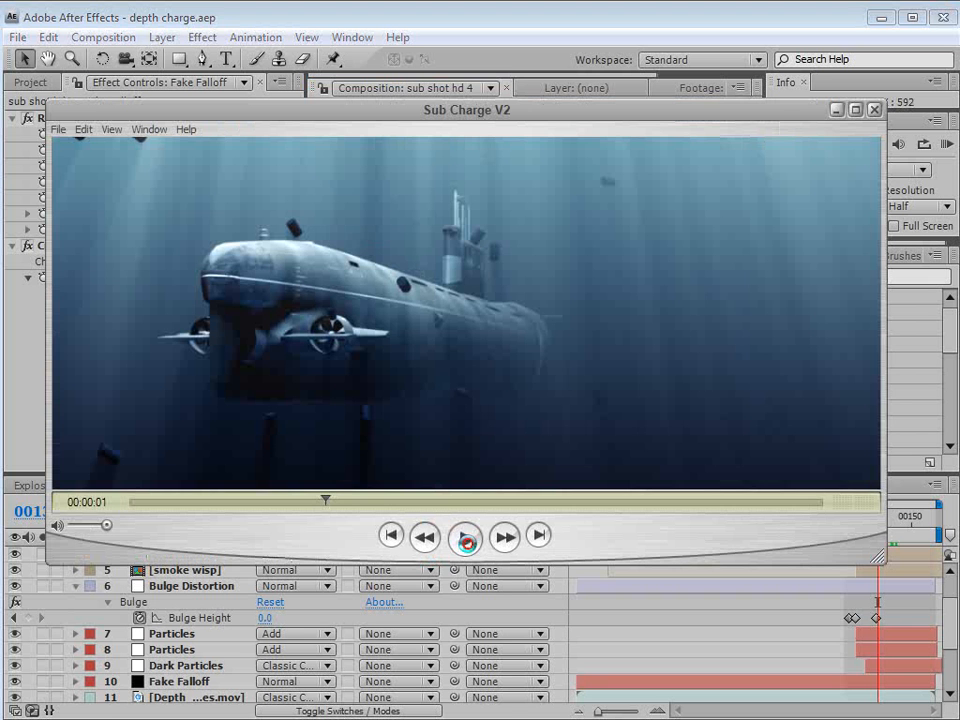
{"action": "left_click", "coordinate": [466, 540]}
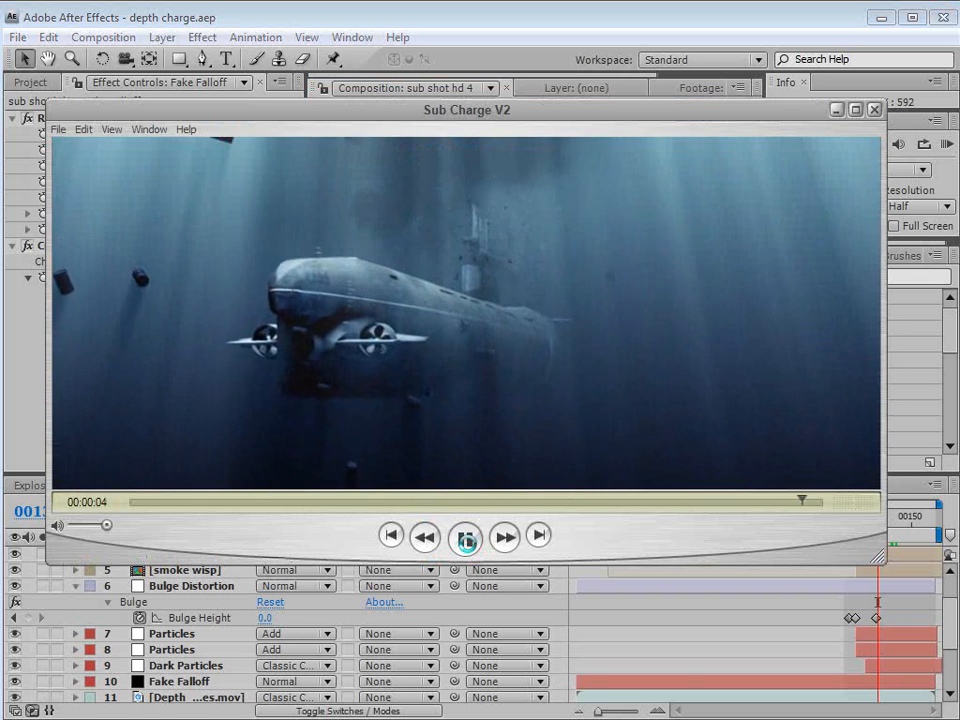
{"action": "left_click", "coordinate": [493, 502]}
{"action": "left_click_drag", "start_coordinate": [493, 502], "coordinate": [661, 510]}
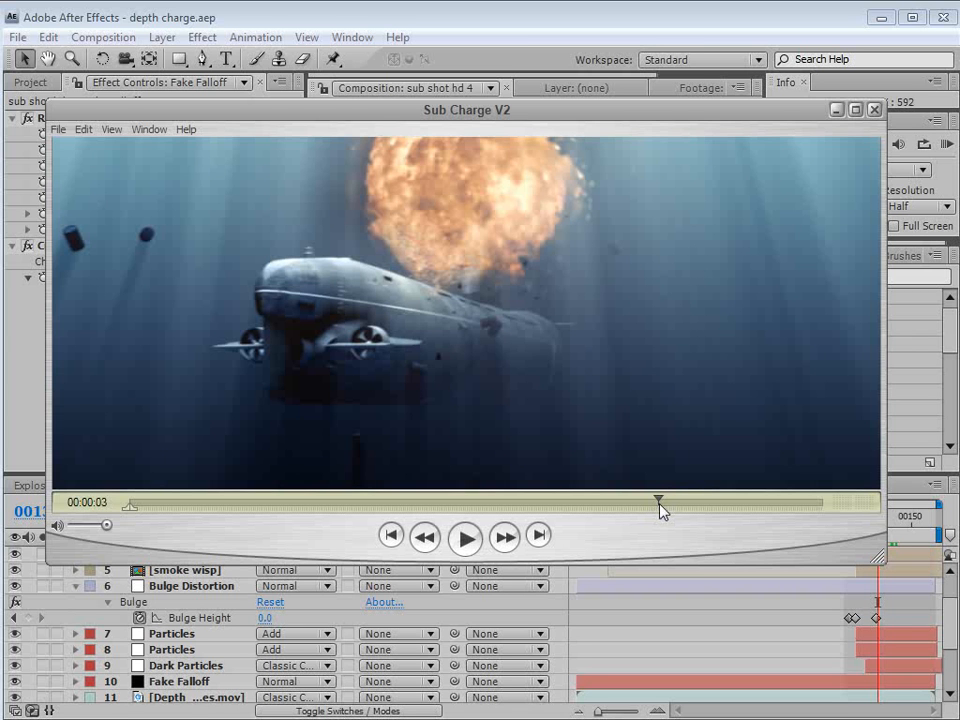
{"action": "left_click_drag", "start_coordinate": [658, 510], "coordinate": [621, 505]}
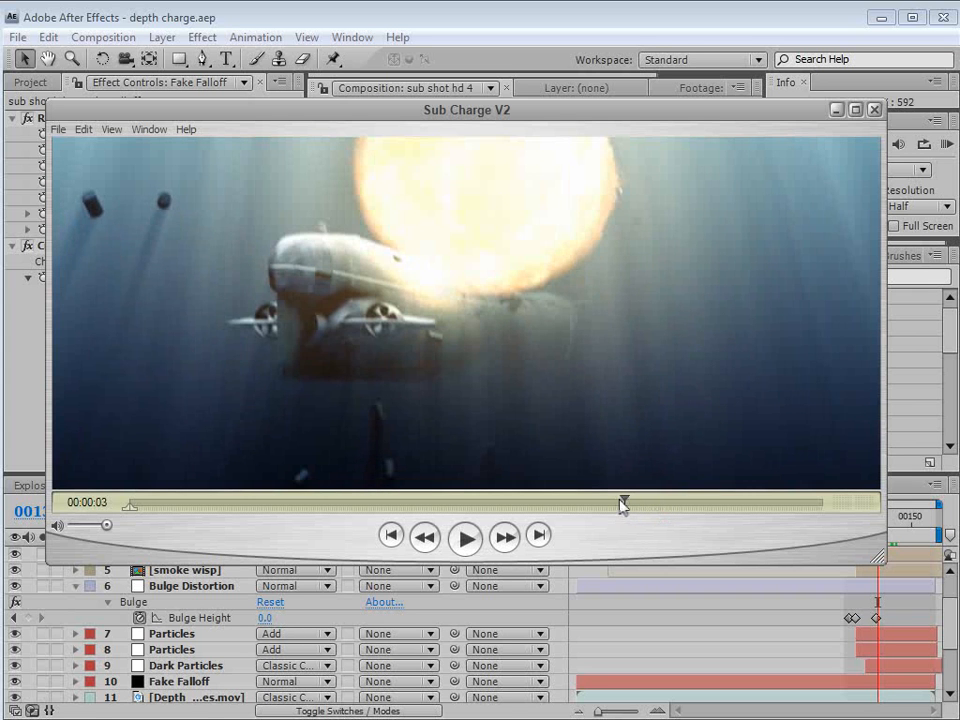
{"action": "left_click_drag", "start_coordinate": [621, 505], "coordinate": [513, 503]}
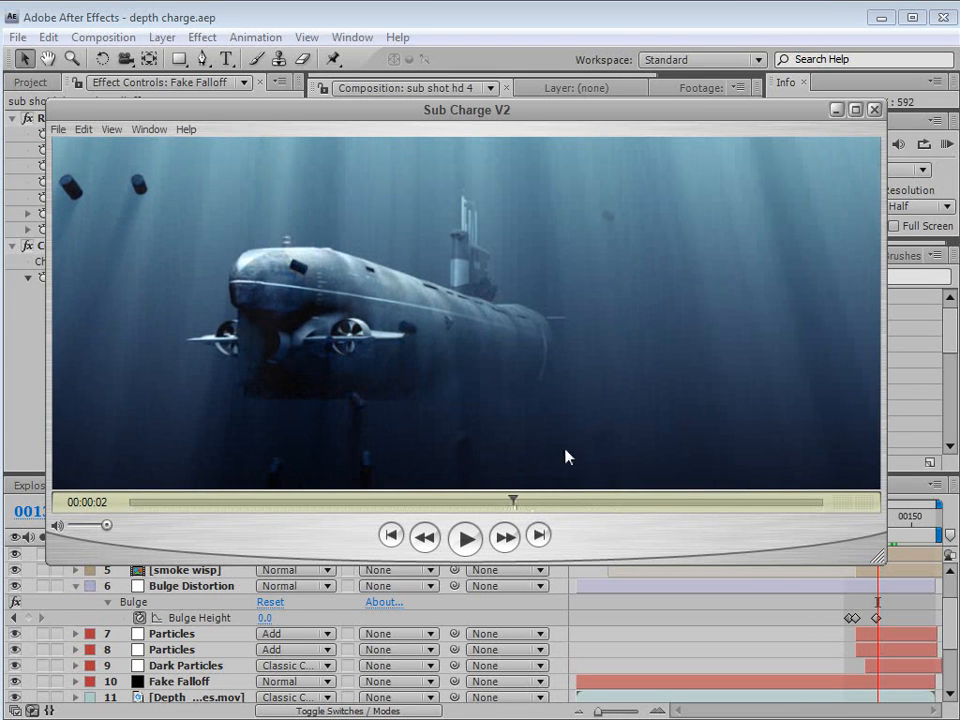
{"action": "left_click", "coordinate": [418, 18]}
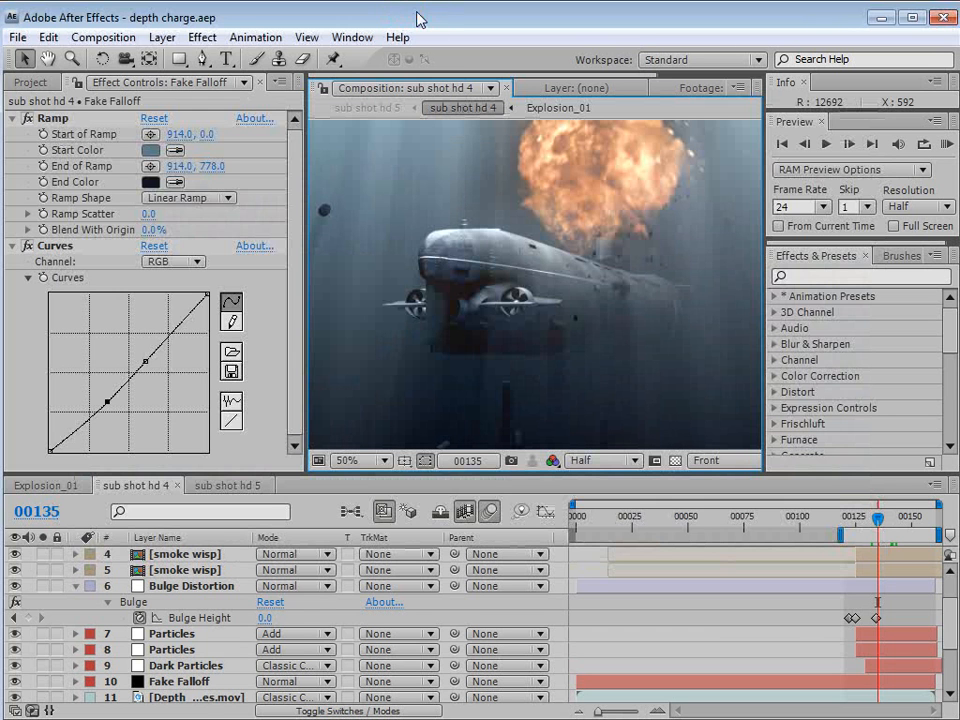
{"action": "key", "text": "alt+Tab"}
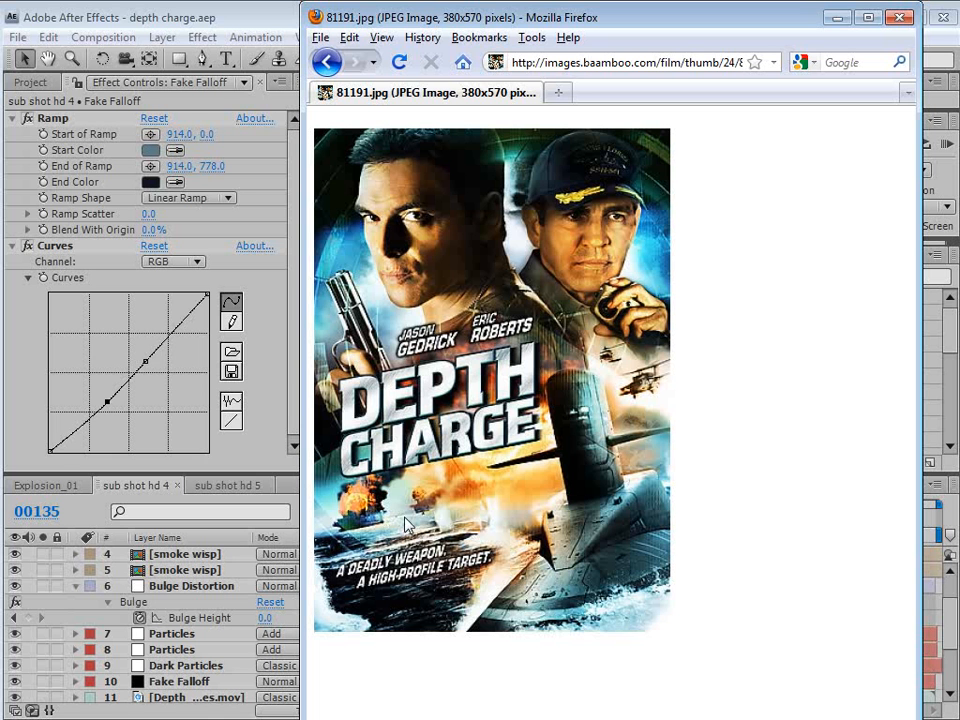
{"action": "left_click", "coordinate": [189, 32]}
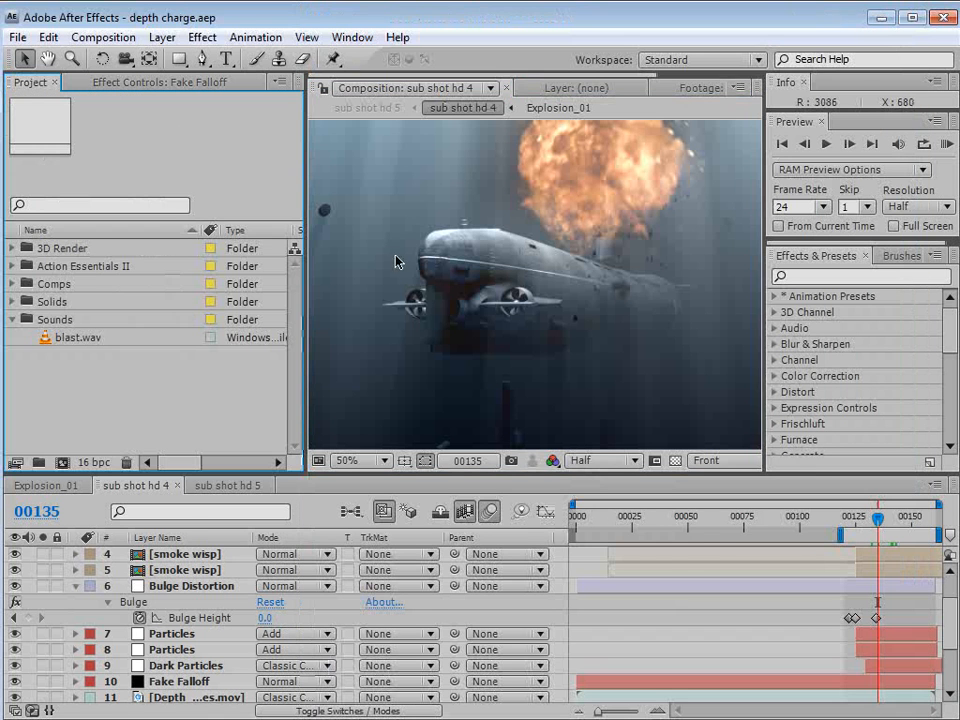
Open the Explosion_01 composition and scrub through its explosion to frame 30.
{"action": "left_click", "coordinate": [632, 609]}
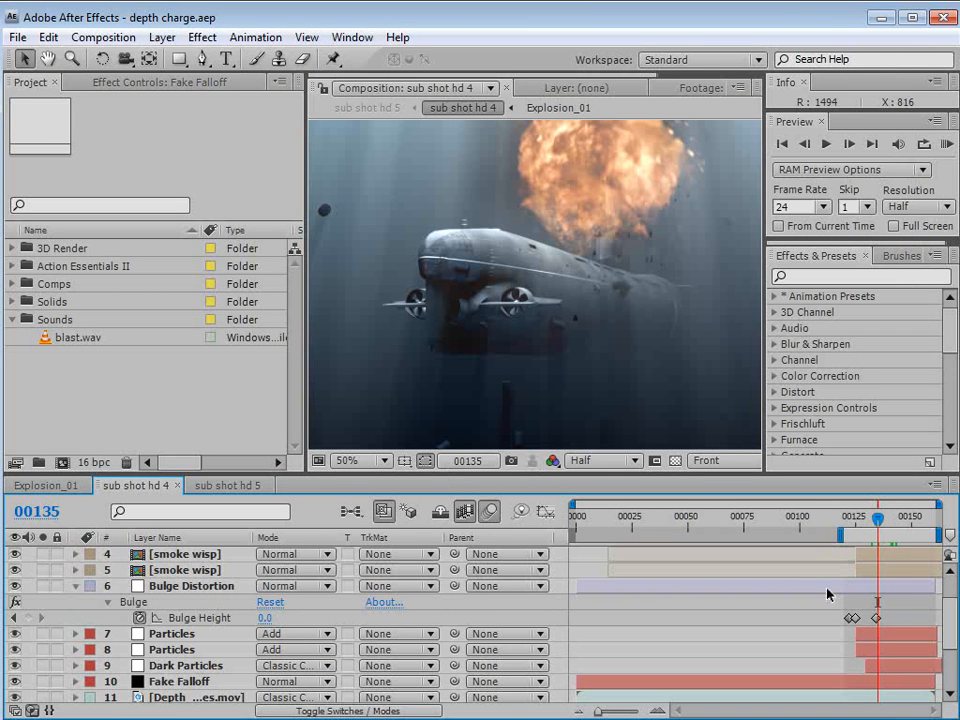
{"action": "scroll", "coordinate": [830, 594], "scroll_direction": "up", "scroll_amount": 2}
{"action": "left_click", "coordinate": [45, 485]}
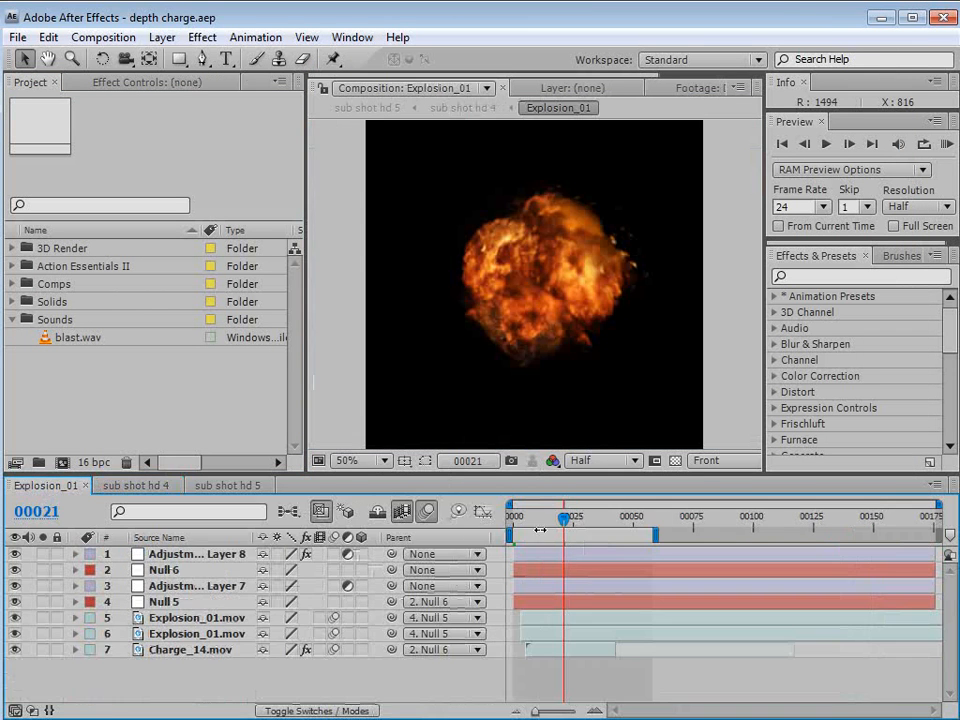
{"action": "left_click_drag", "start_coordinate": [562, 518], "coordinate": [593, 538]}
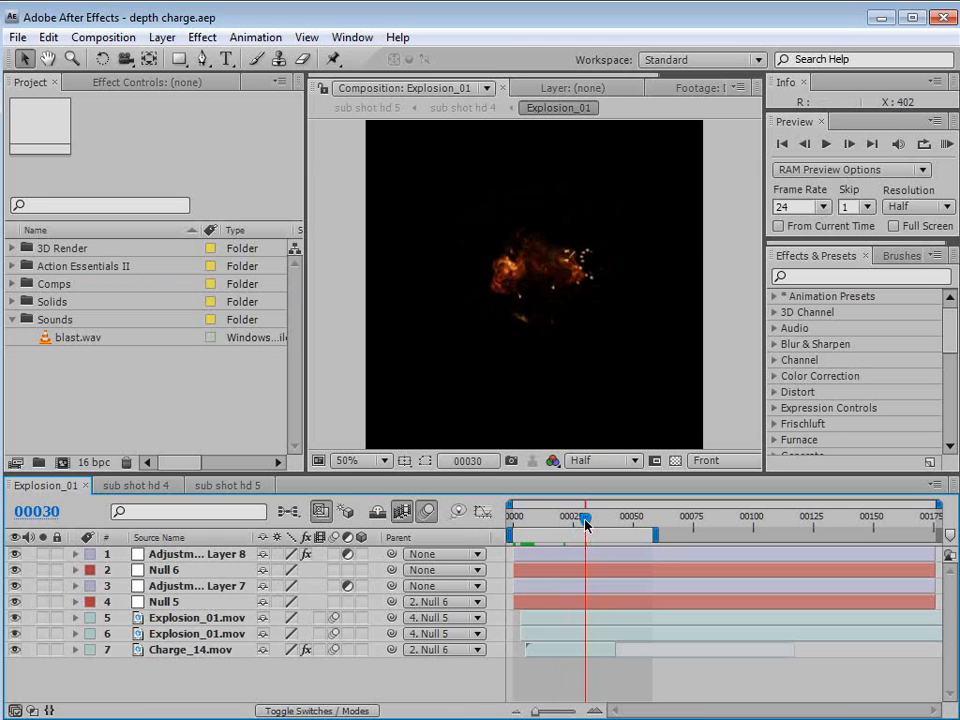
Create a composition named Charge, 720 x 720 px with the aspect ratio unlocked, and a duration of 300 frames.
{"action": "left_click", "coordinate": [95, 37]}
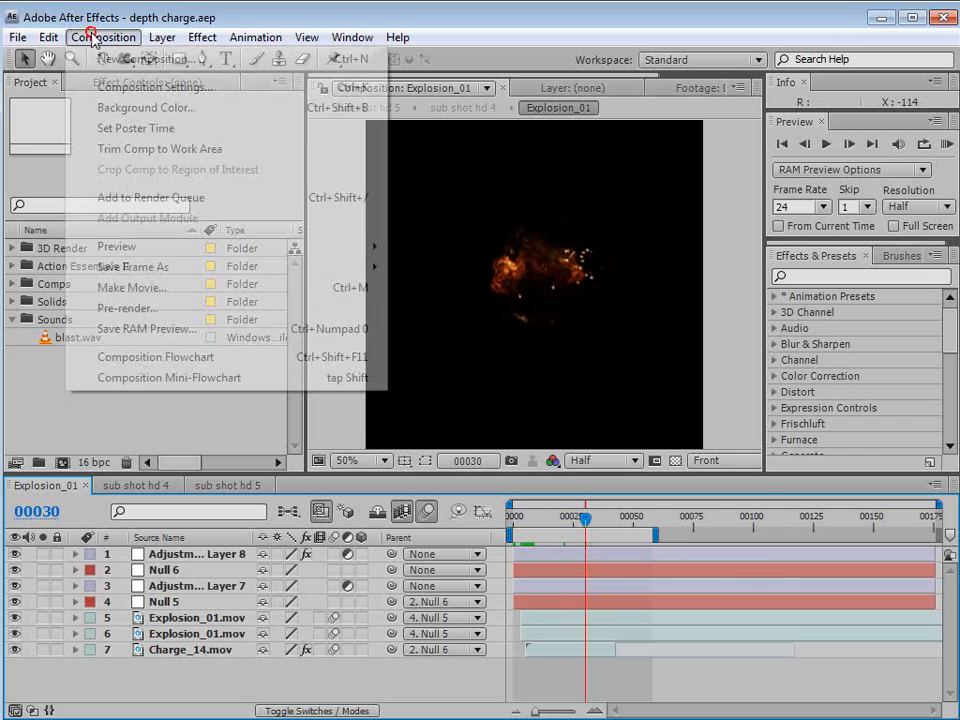
{"action": "left_click", "coordinate": [110, 59]}
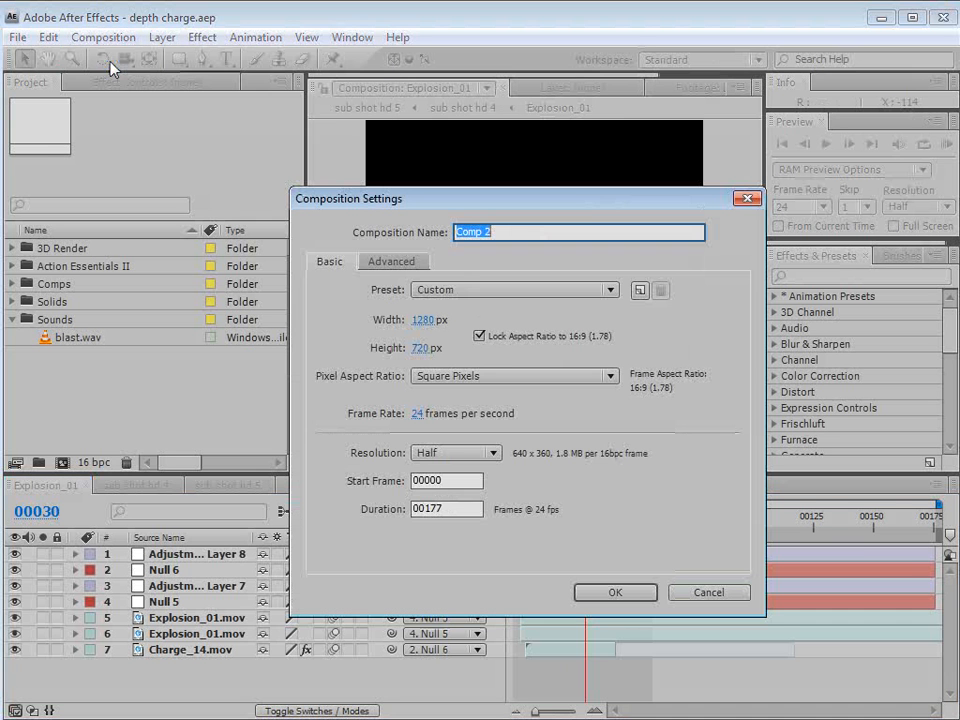
{"action": "left_click", "coordinate": [479, 336]}
{"action": "left_click", "coordinate": [422, 320]}
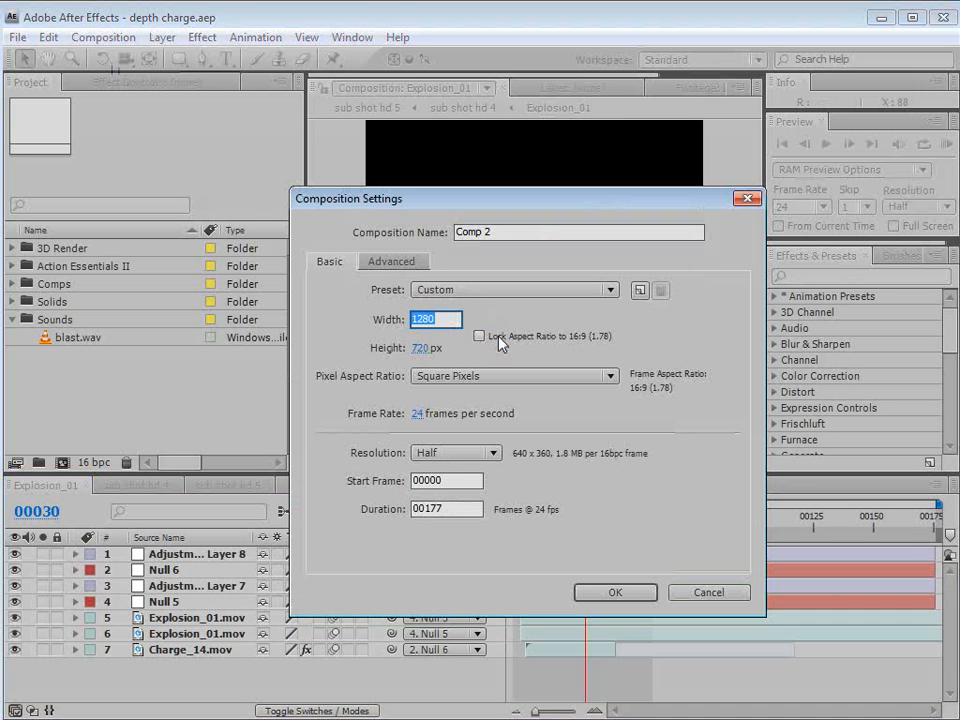
{"action": "type", "text": "720"}
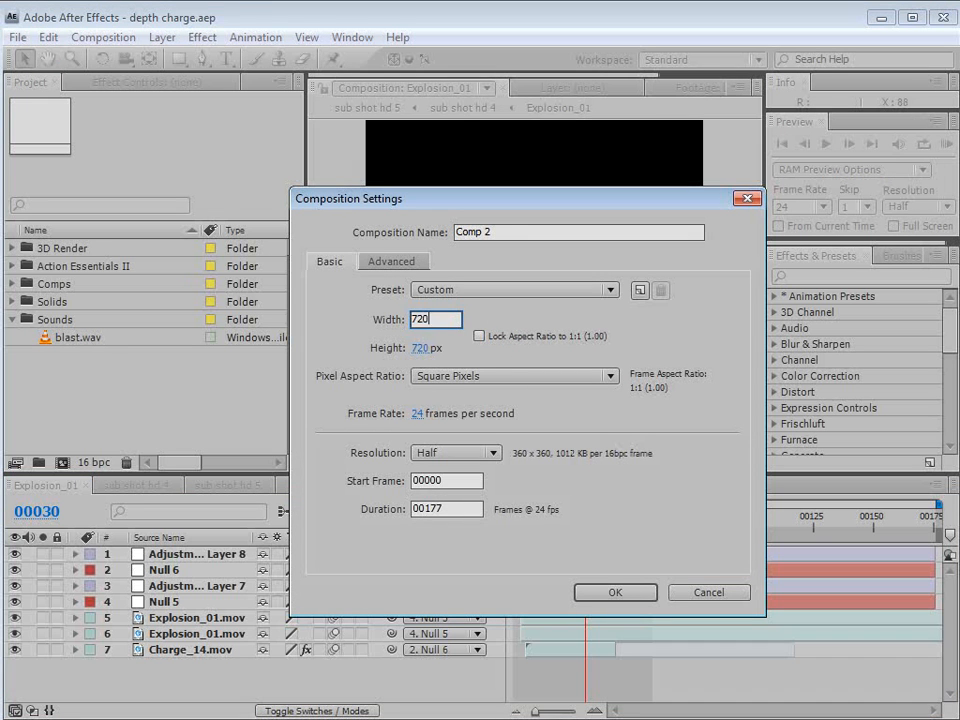
{"action": "left_click", "coordinate": [478, 511]}
{"action": "type", "text": "001"}
{"action": "key", "text": "BackSpace"}
{"action": "type", "text": "300"}
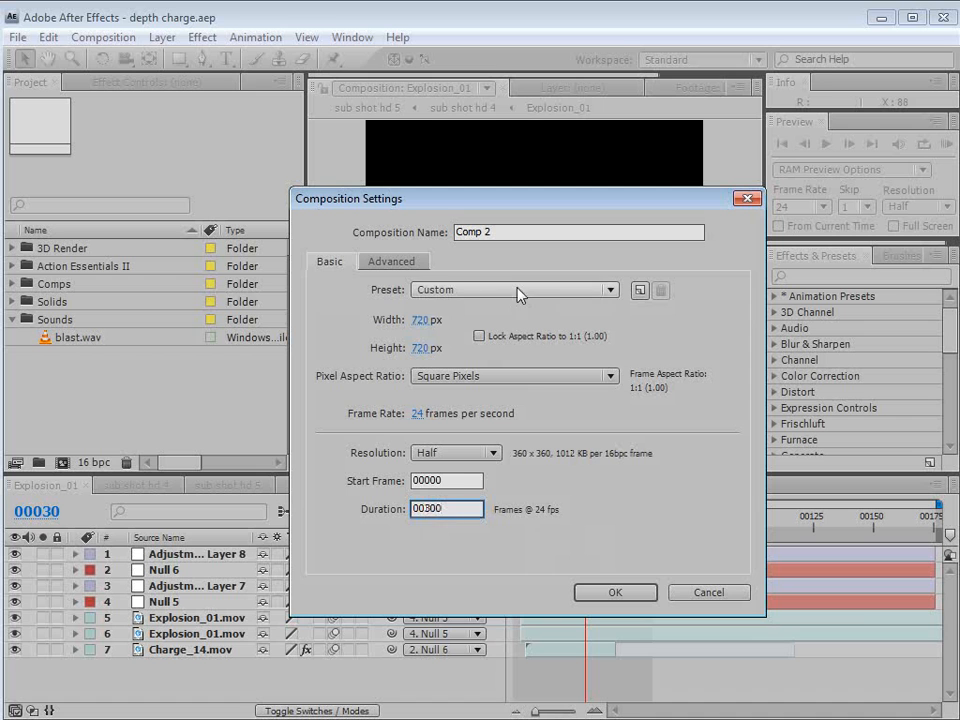
{"action": "left_click_drag", "start_coordinate": [519, 238], "coordinate": [315, 264]}
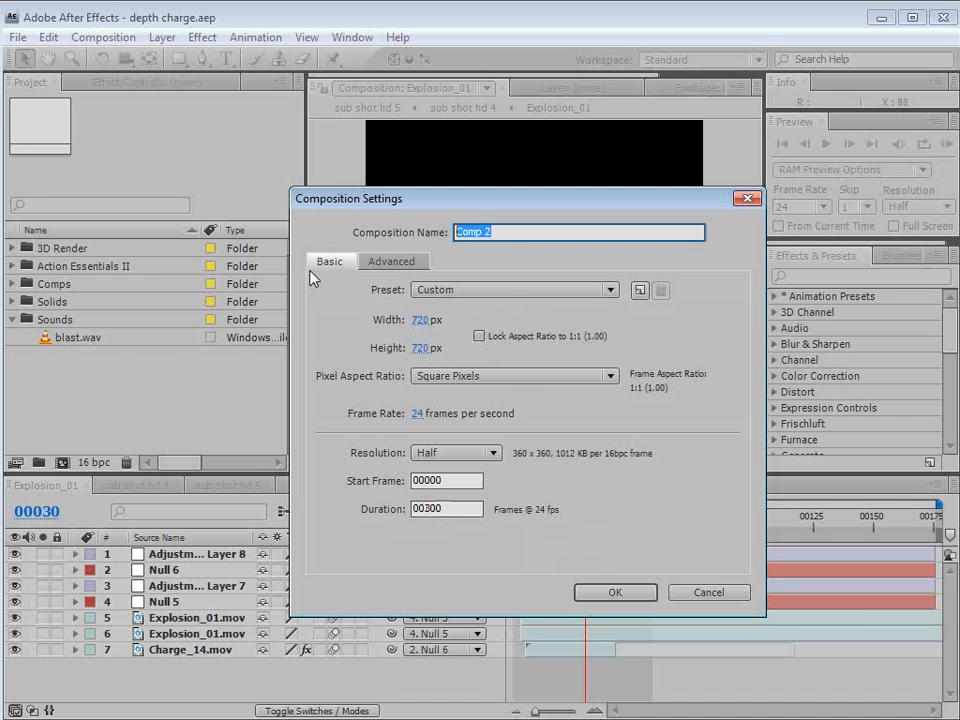
{"action": "type", "text": "Charge"}
{"action": "left_click", "coordinate": [613, 593]}
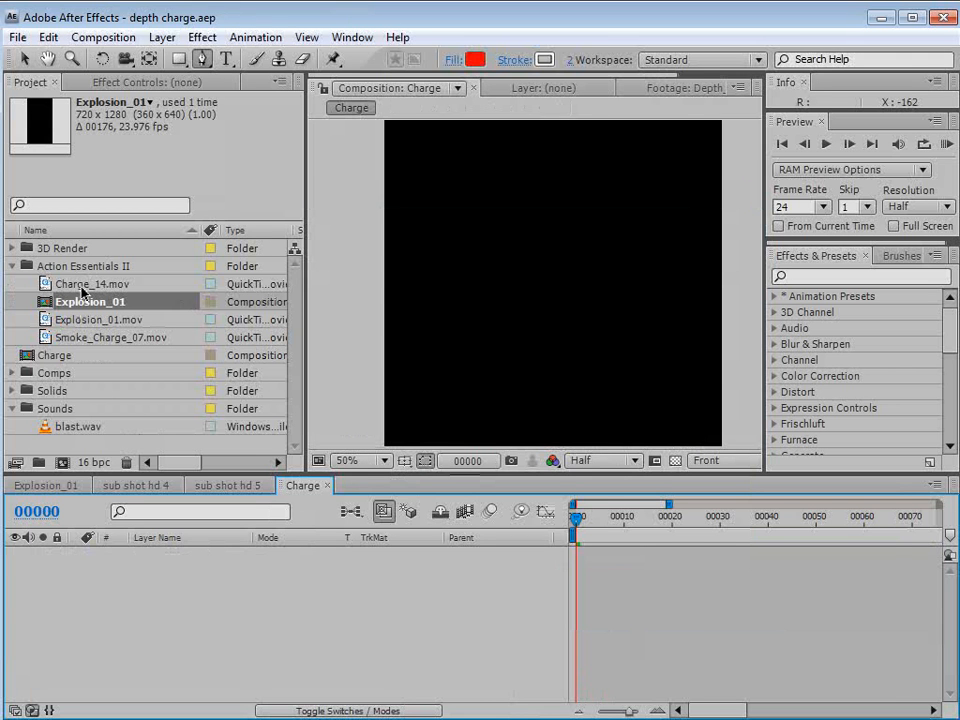
Review the Action Essentials 2 product page in Firefox, including its resolutions and product features, and return to After Effects.
{"action": "left_click", "coordinate": [110, 266]}
{"action": "key", "text": "alt+Tab"}
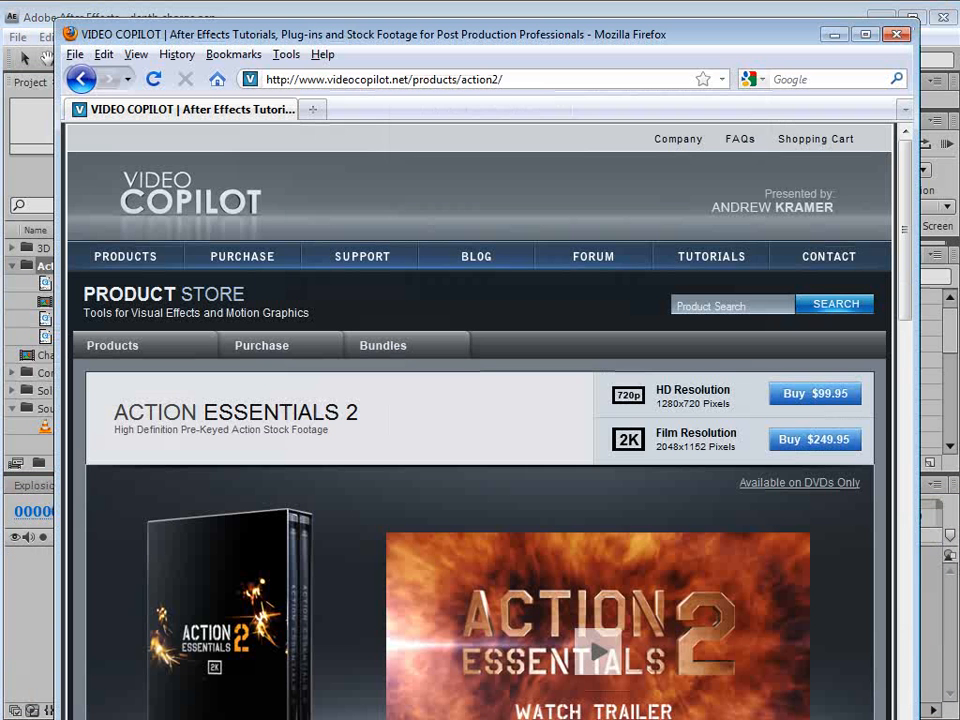
{"action": "scroll", "coordinate": [680, 298], "scroll_direction": "down", "scroll_amount": 2}
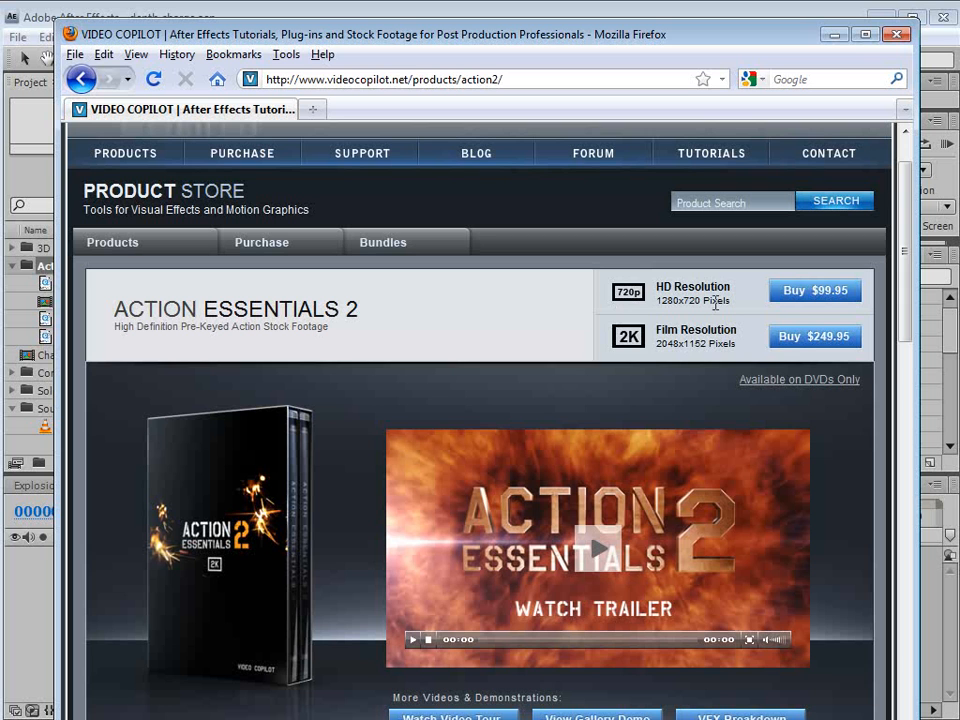
{"action": "left_click_drag", "start_coordinate": [719, 301], "coordinate": [704, 301]}
{"action": "left_click", "coordinate": [747, 302]}
{"action": "left_click", "coordinate": [905, 294]}
{"action": "left_click_drag", "start_coordinate": [905, 294], "coordinate": [886, 407]}
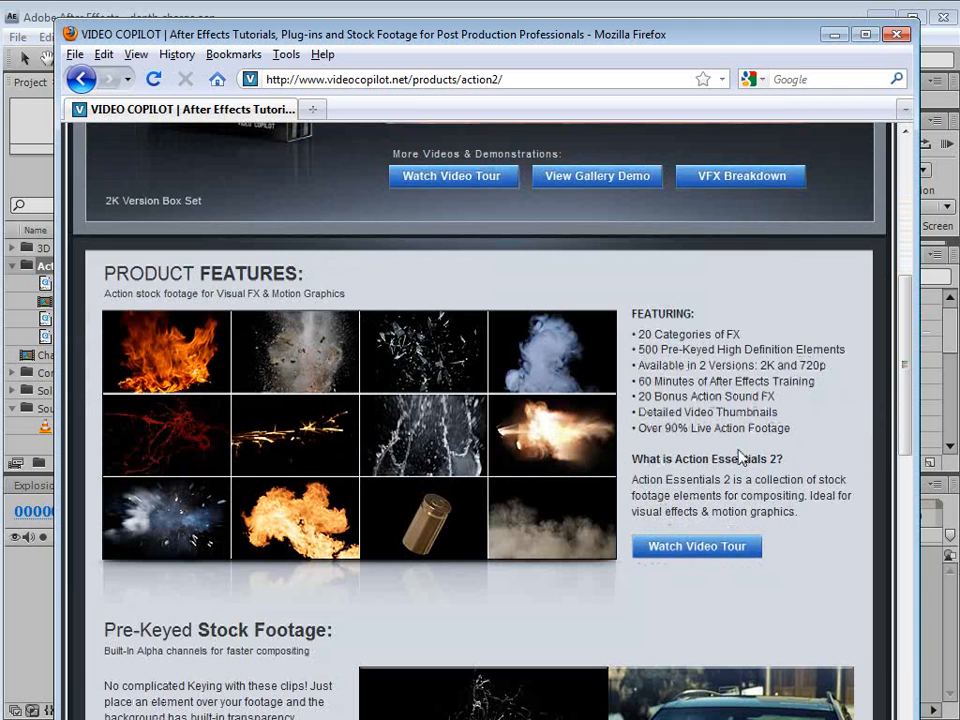
{"action": "left_click", "coordinate": [432, 6]}
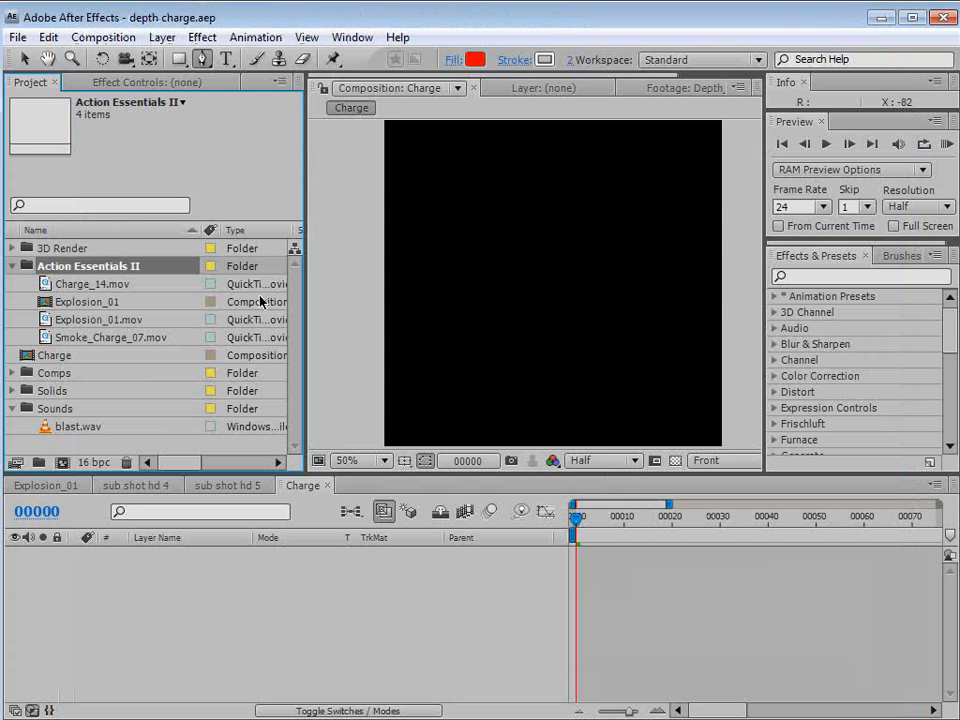
Add Charge_14.mov to the Charge composition and preview it up to frame 15.
{"action": "left_click", "coordinate": [60, 284]}
{"action": "left_click_drag", "start_coordinate": [40, 287], "coordinate": [575, 570]}
{"action": "mouse_move", "coordinate": [587, 525]}
{"action": "left_mouse_down"}
{"action": "mouse_move", "coordinate": [683, 520]}
{"action": "mouse_move", "coordinate": [604, 520]}
{"action": "left_mouse_up"}
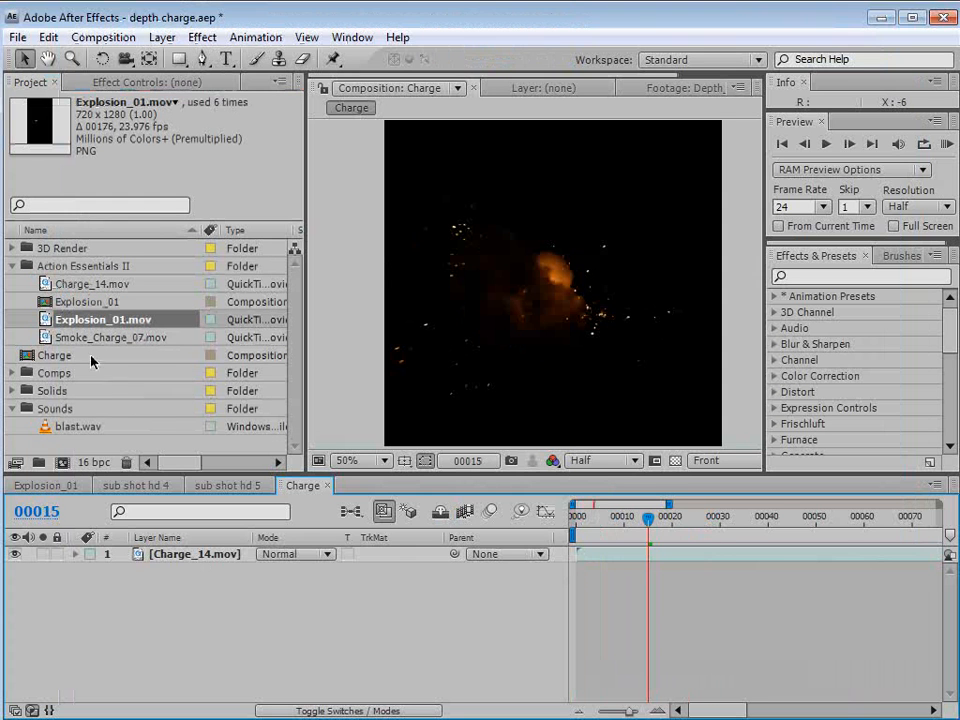
Add Explosion_01.mov above Charge_14.mov, shift it up to centre the fireball, and preview it soloed to frame 30.
{"action": "left_click_drag", "start_coordinate": [101, 327], "coordinate": [143, 552]}
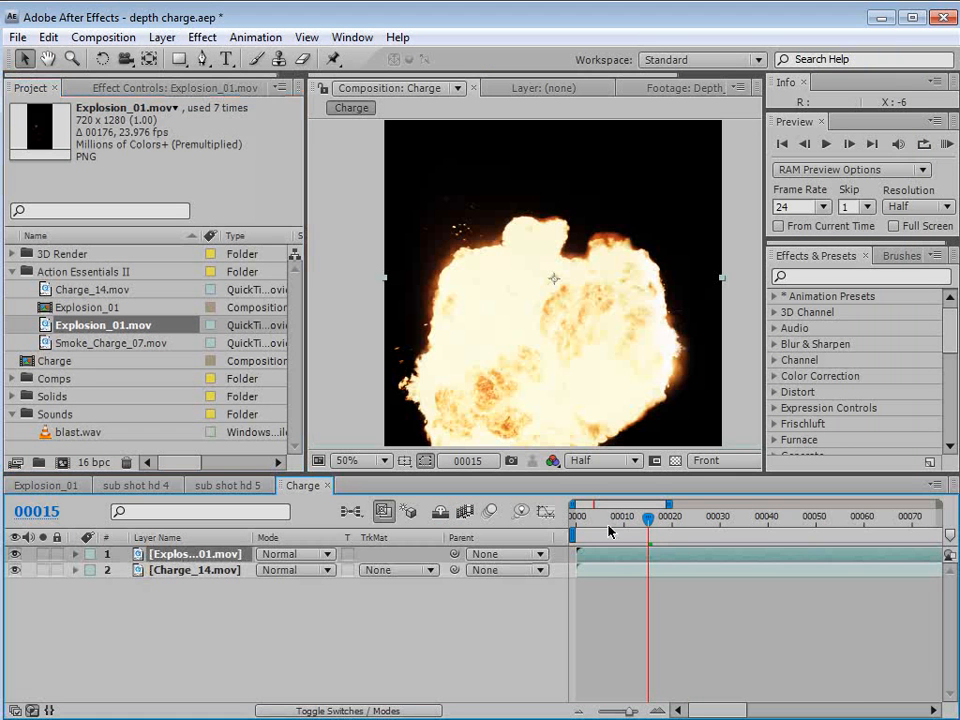
{"action": "left_click_drag", "start_coordinate": [555, 375], "coordinate": [560, 307]}
{"action": "left_click", "coordinate": [43, 556]}
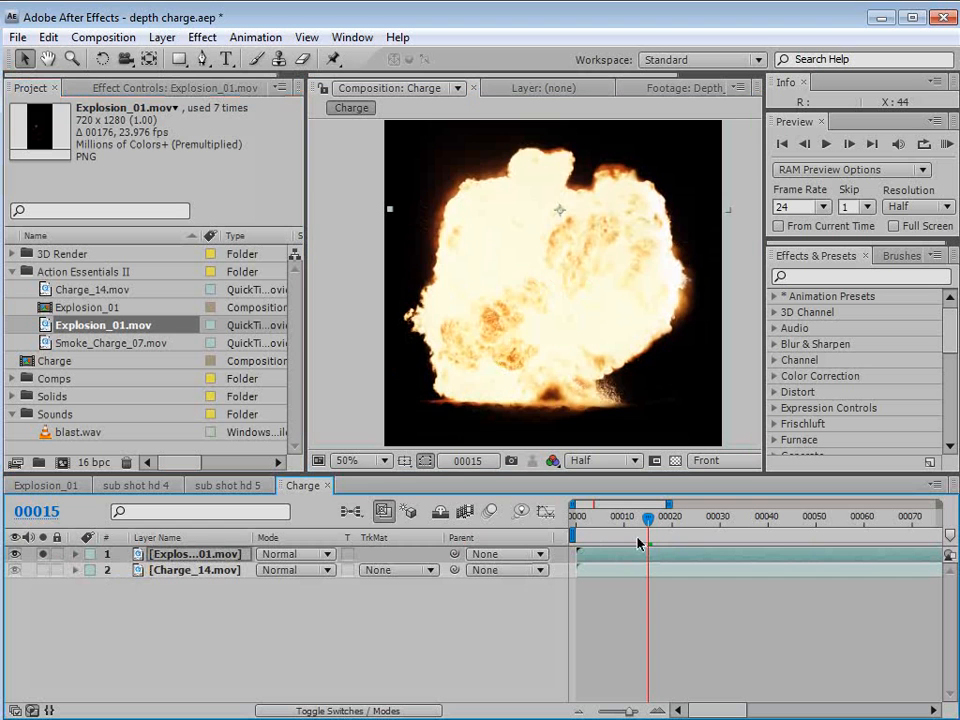
{"action": "left_click_drag", "start_coordinate": [648, 522], "coordinate": [720, 528]}
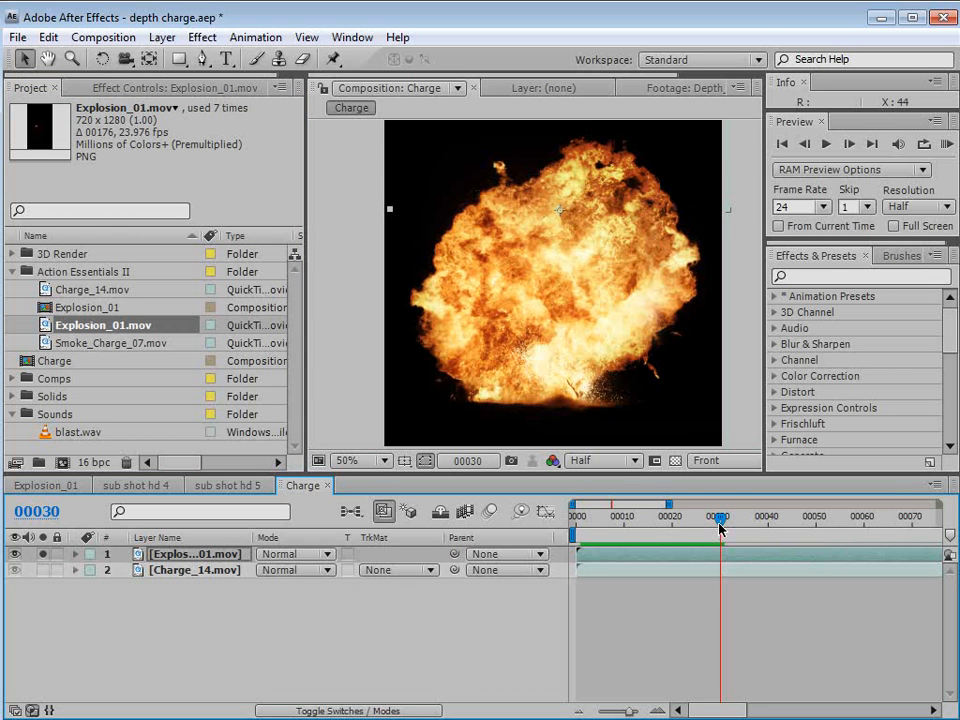
Hide the Explosion_01.mov layer and centre the Charge_14.mov blast at frame 10 with the title/action-safe guides shown.
{"action": "left_click", "coordinate": [15, 554]}
{"action": "left_click", "coordinate": [195, 571]}
{"action": "left_click", "coordinate": [584, 520]}
{"action": "left_click_drag", "start_coordinate": [584, 522], "coordinate": [623, 520]}
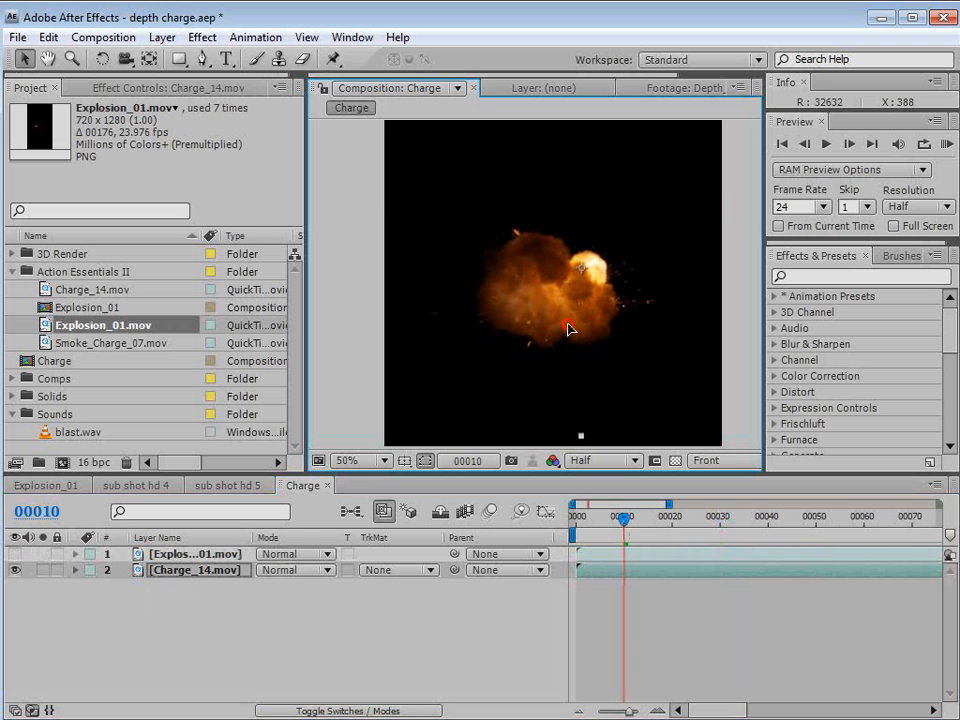
{"action": "key", "text": "apostrophe"}
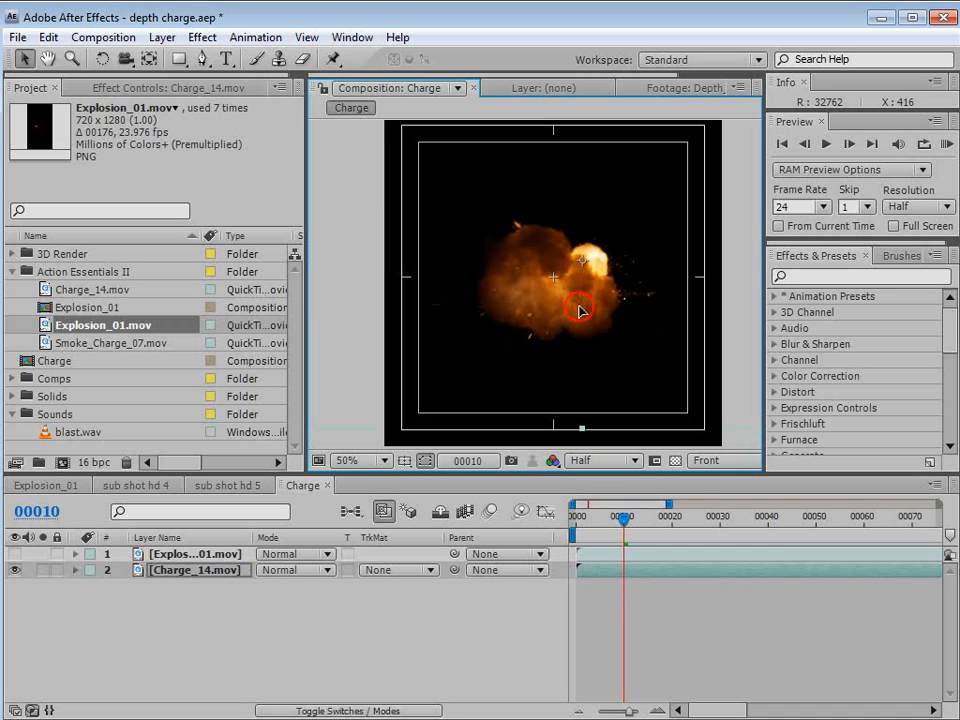
Scale the Charge_14.mov layer to 142% and check its flying sparks up to frame 23.
{"action": "key", "text": "s"}
{"action": "mouse_move", "coordinate": [314, 591]}
{"action": "left_mouse_down"}
{"action": "mouse_move", "coordinate": [349, 591]}
{"action": "mouse_move", "coordinate": [317, 585]}
{"action": "left_mouse_up"}
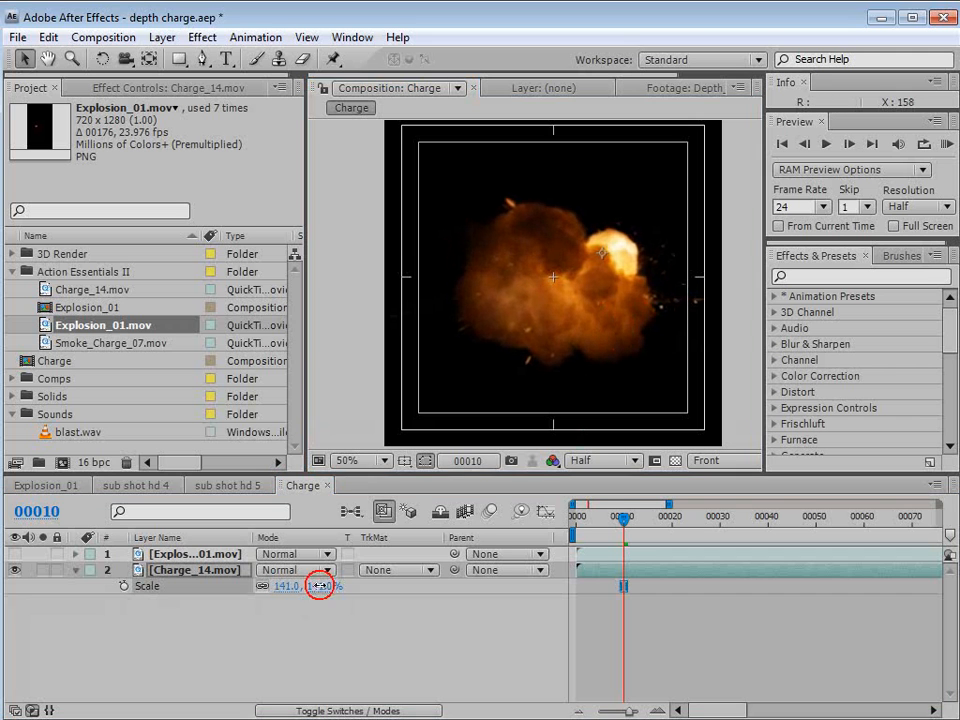
{"action": "left_click_drag", "start_coordinate": [623, 519], "coordinate": [686, 519]}
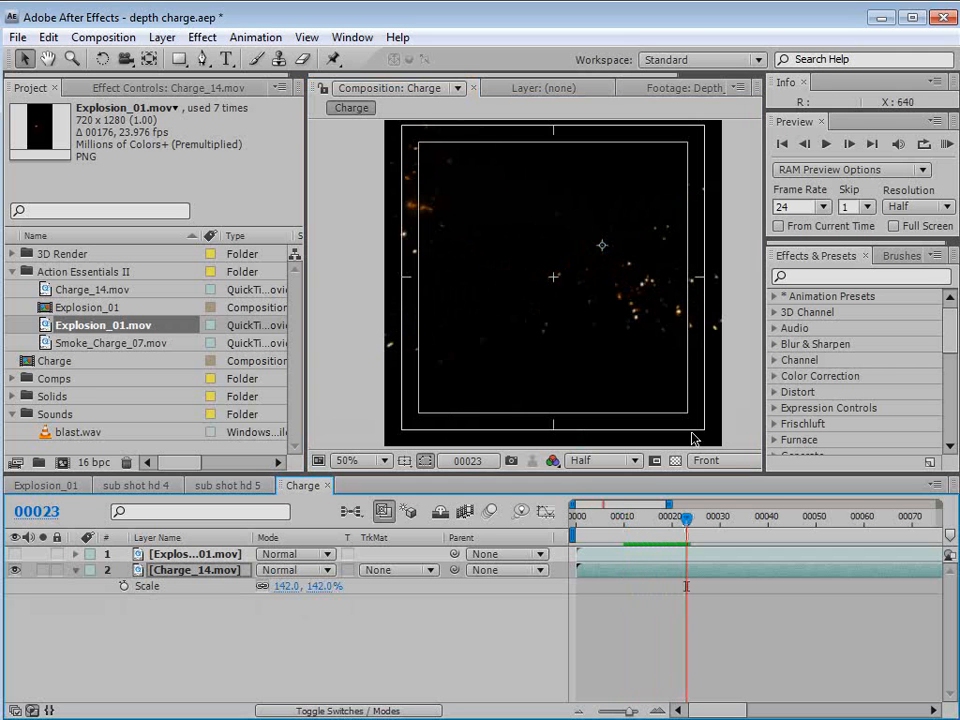
Draw a centred circular mask on the Charge_14.mov layer at frame 17, feather it 67 pixels, and preview to frame 24.
{"action": "left_click", "coordinate": [657, 517]}
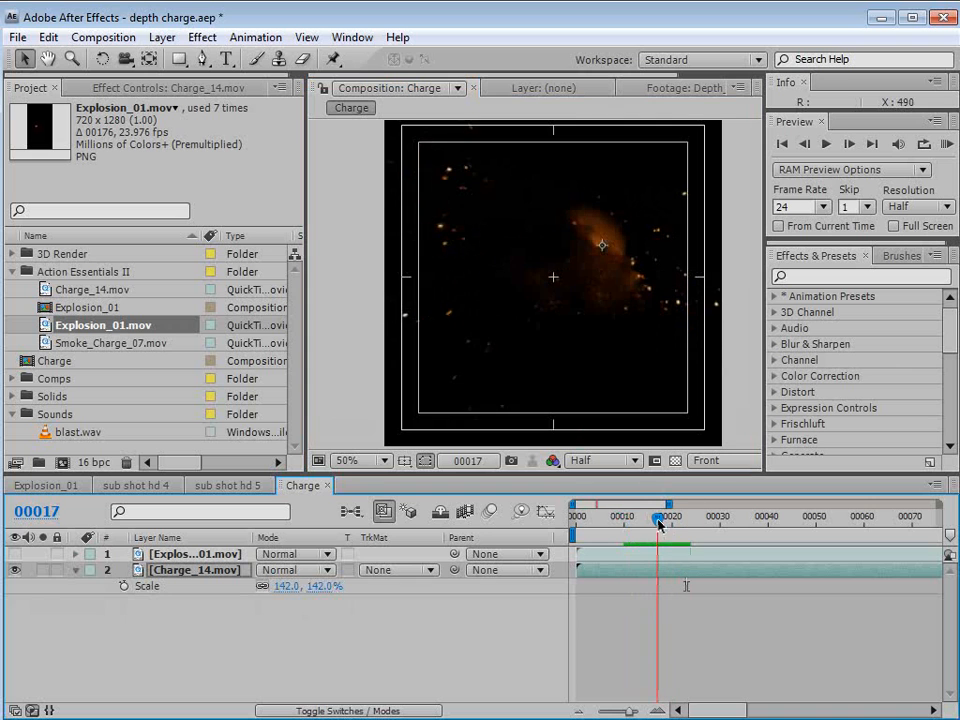
{"action": "left_click", "coordinate": [180, 58]}
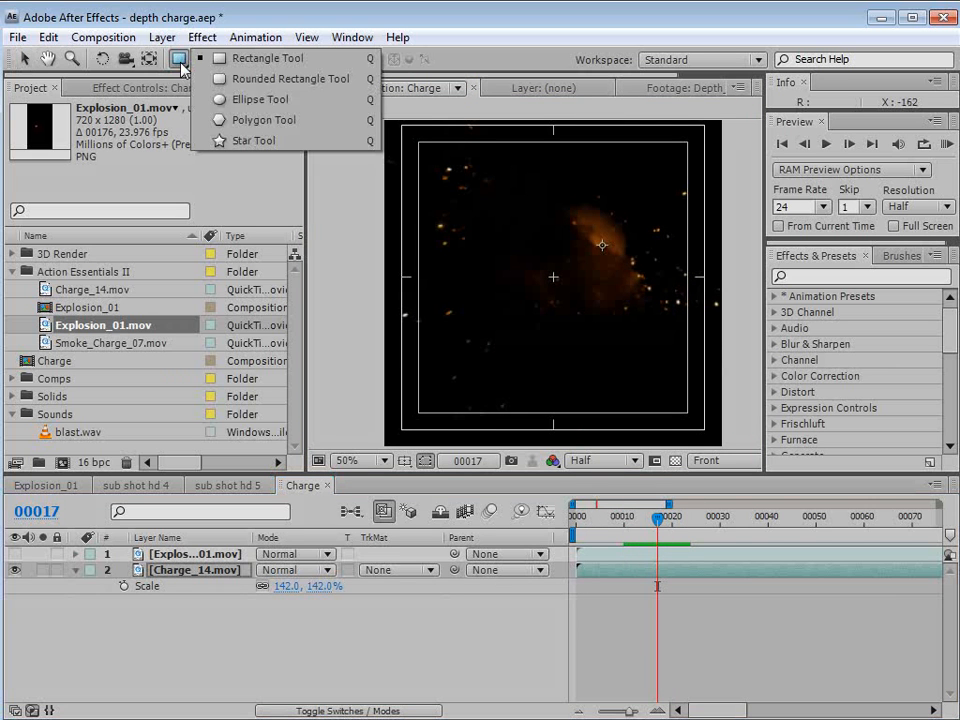
{"action": "left_click", "coordinate": [260, 100]}
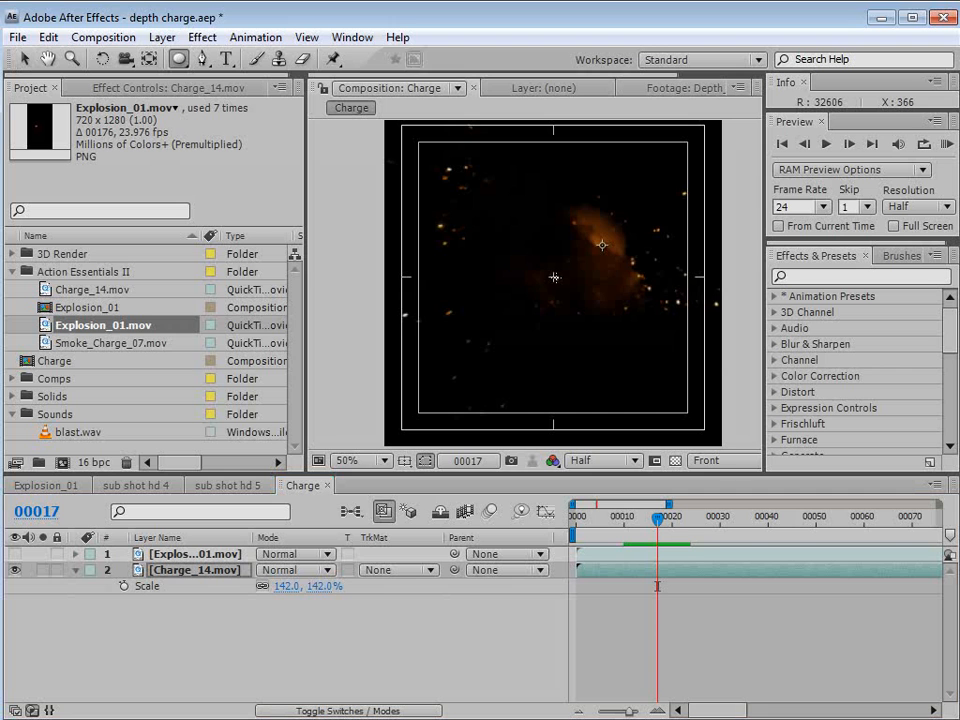
{"action": "mouse_move", "coordinate": [553, 275]}
{"action": "left_mouse_down"}
{"action": "mouse_move", "coordinate": [658, 392]}
{"action": "mouse_move", "coordinate": [621, 351]}
{"action": "mouse_move", "coordinate": [644, 361]}
{"action": "mouse_move", "coordinate": [684, 399]}
{"action": "mouse_move", "coordinate": [636, 359]}
{"action": "mouse_move", "coordinate": [685, 408]}
{"action": "left_mouse_up"}
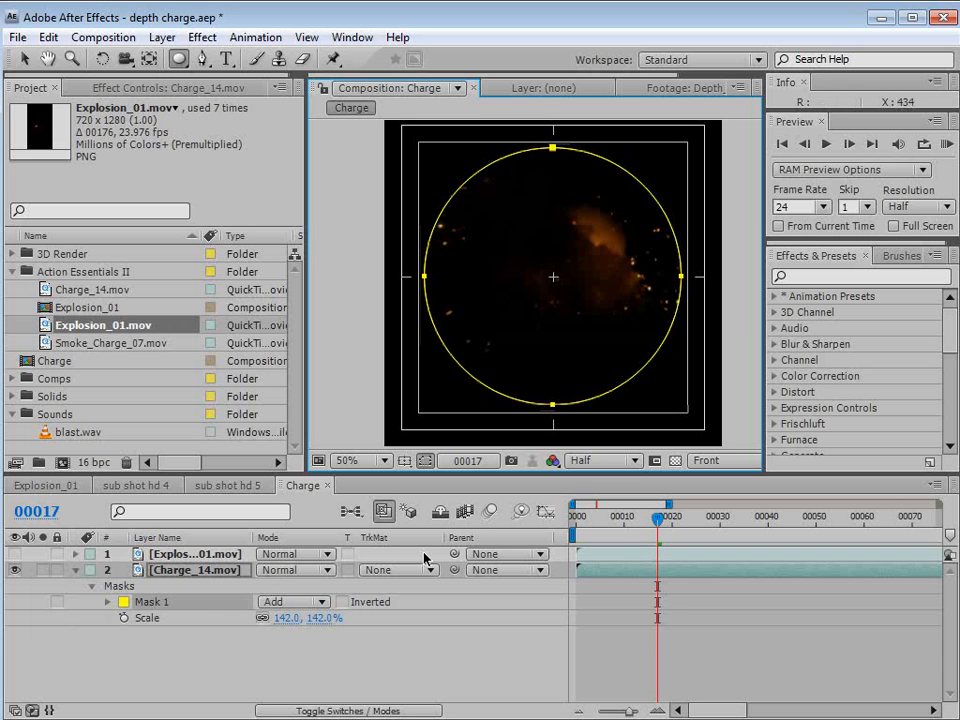
{"action": "key", "text": "f"}
{"action": "left_click_drag", "start_coordinate": [317, 601], "coordinate": [364, 602]}
{"action": "left_click_drag", "start_coordinate": [657, 518], "coordinate": [691, 522]}
{"action": "left_click", "coordinate": [692, 618]}
Show the Explosion_01.mov layer, scale it to 82% at frame 13, and nudge the fireball into the centre of the composition.
{"action": "left_click", "coordinate": [183, 557]}
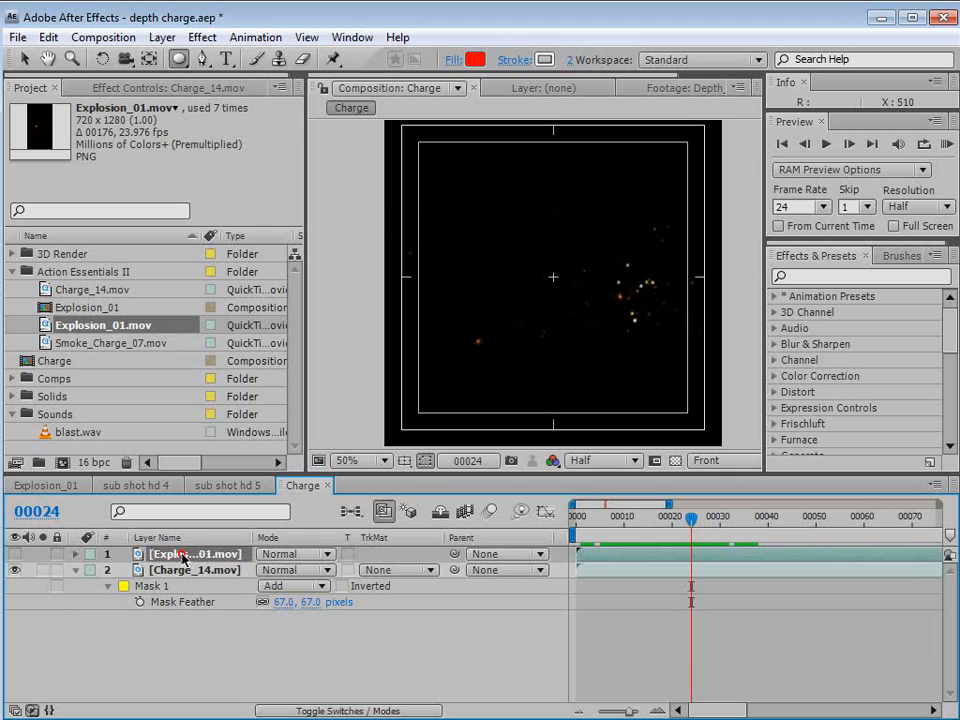
{"action": "left_click", "coordinate": [15, 554]}
{"action": "mouse_move", "coordinate": [631, 546]}
{"action": "left_mouse_down"}
{"action": "mouse_move", "coordinate": [627, 533]}
{"action": "mouse_move", "coordinate": [641, 531]}
{"action": "left_mouse_up"}
{"action": "key", "text": "s"}
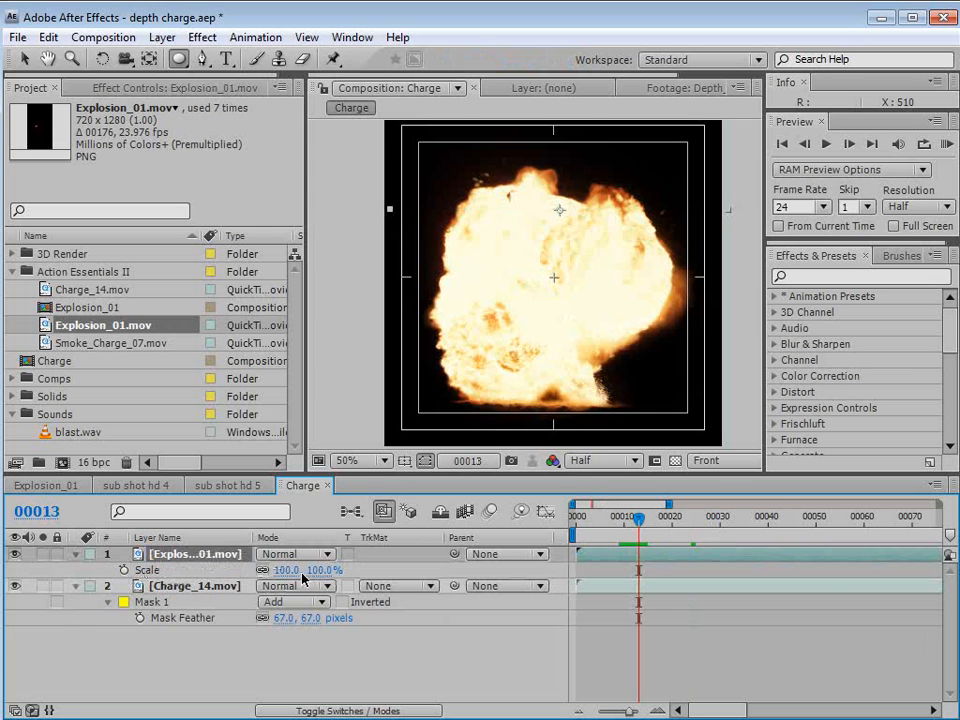
{"action": "left_click_drag", "start_coordinate": [303, 576], "coordinate": [260, 570]}
{"action": "key", "text": "v"}
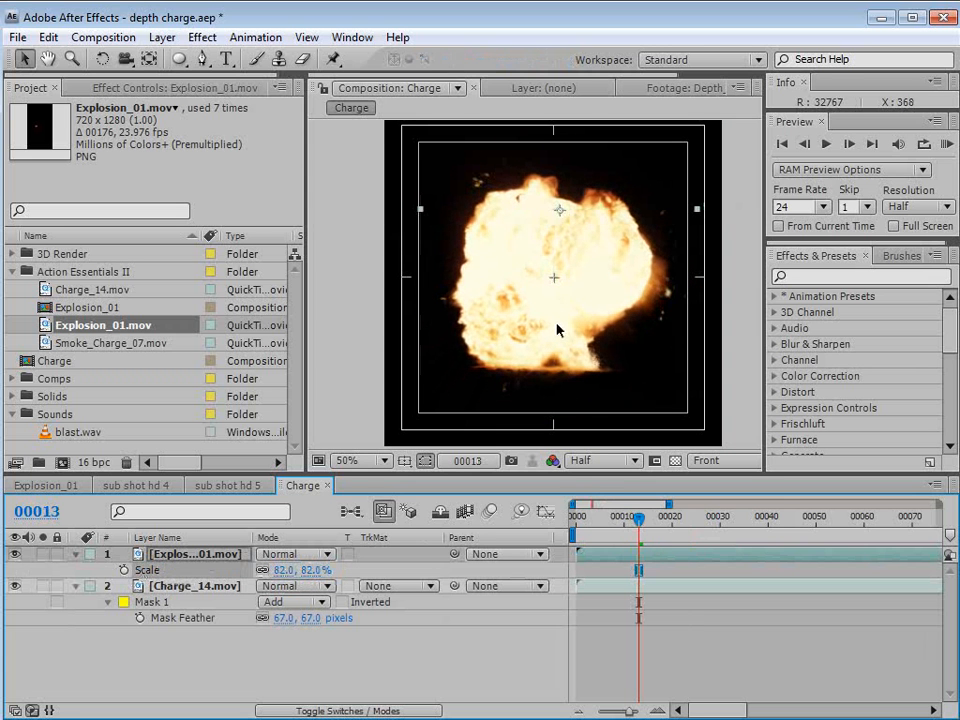
{"action": "left_click_drag", "start_coordinate": [557, 330], "coordinate": [559, 323]}
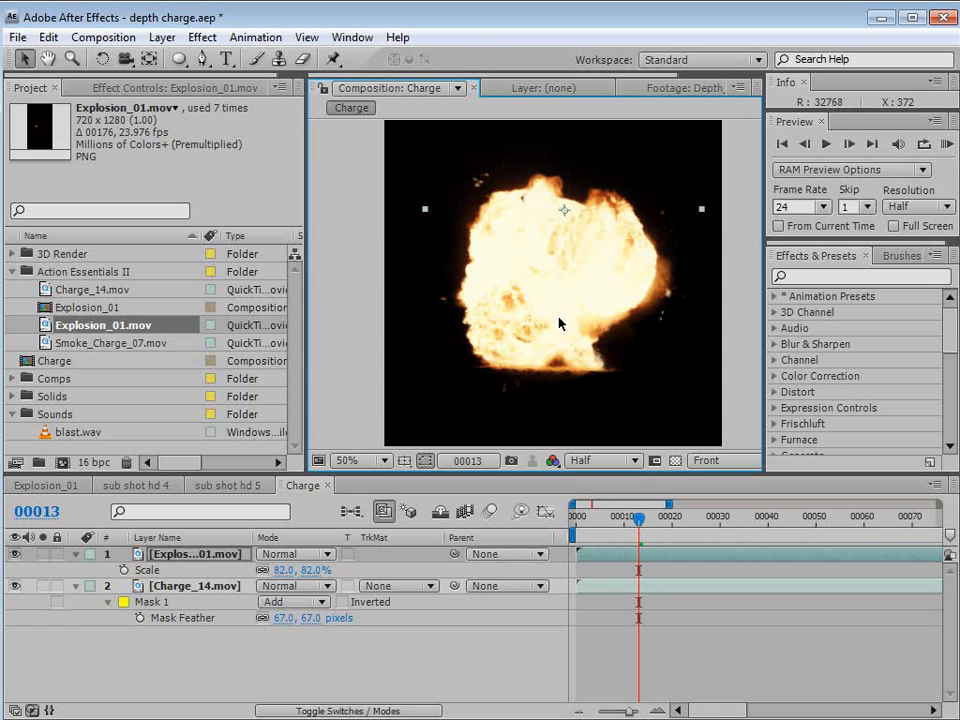
Solo the Explosion_01.mov layer and draw a closed Pen mask around the fireball's flat lower edge at frame 21.
{"action": "left_click", "coordinate": [39, 556]}
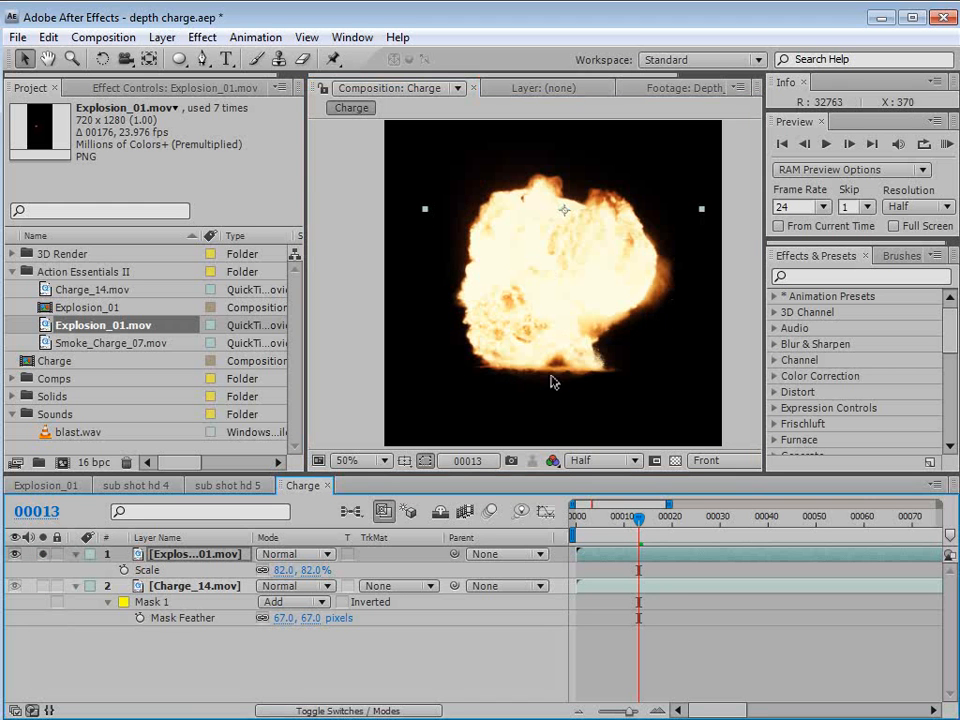
{"action": "left_click_drag", "start_coordinate": [629, 516], "coordinate": [680, 535]}
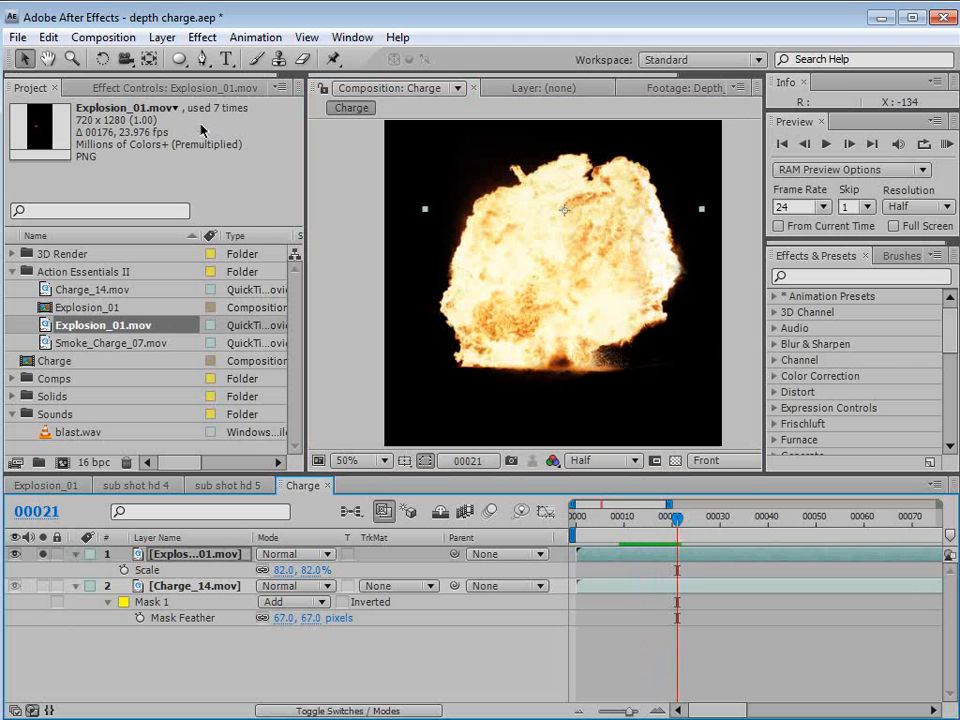
{"action": "left_click", "coordinate": [203, 60]}
{"action": "left_click", "coordinate": [731, 298]}
{"action": "left_click", "coordinate": [625, 348]}
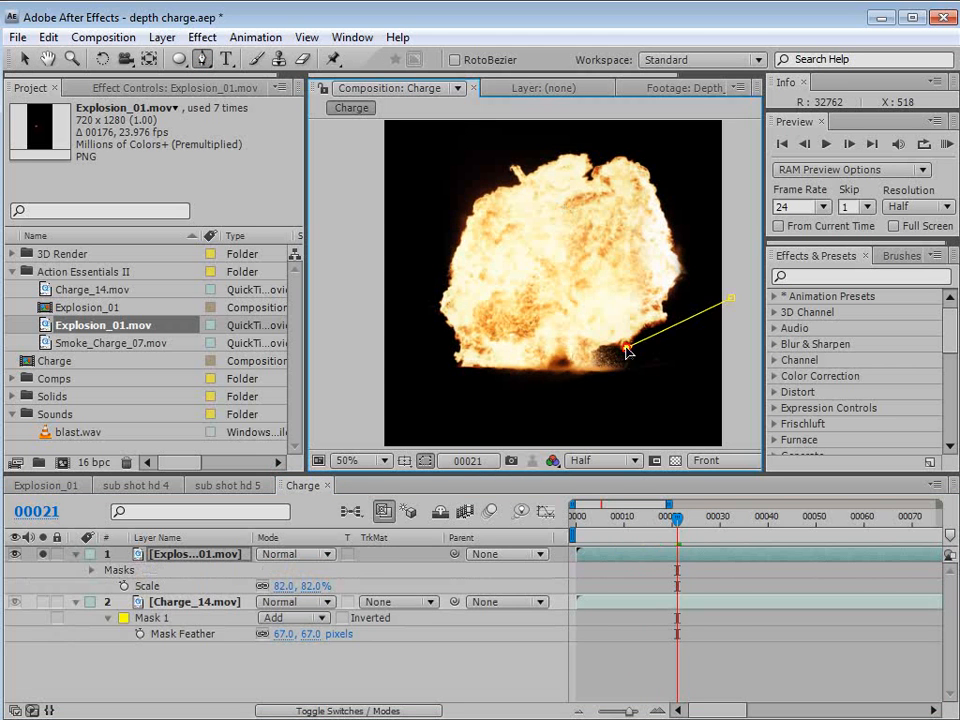
{"action": "left_click", "coordinate": [454, 349]}
{"action": "left_click", "coordinate": [390, 343]}
{"action": "left_click", "coordinate": [345, 346]}
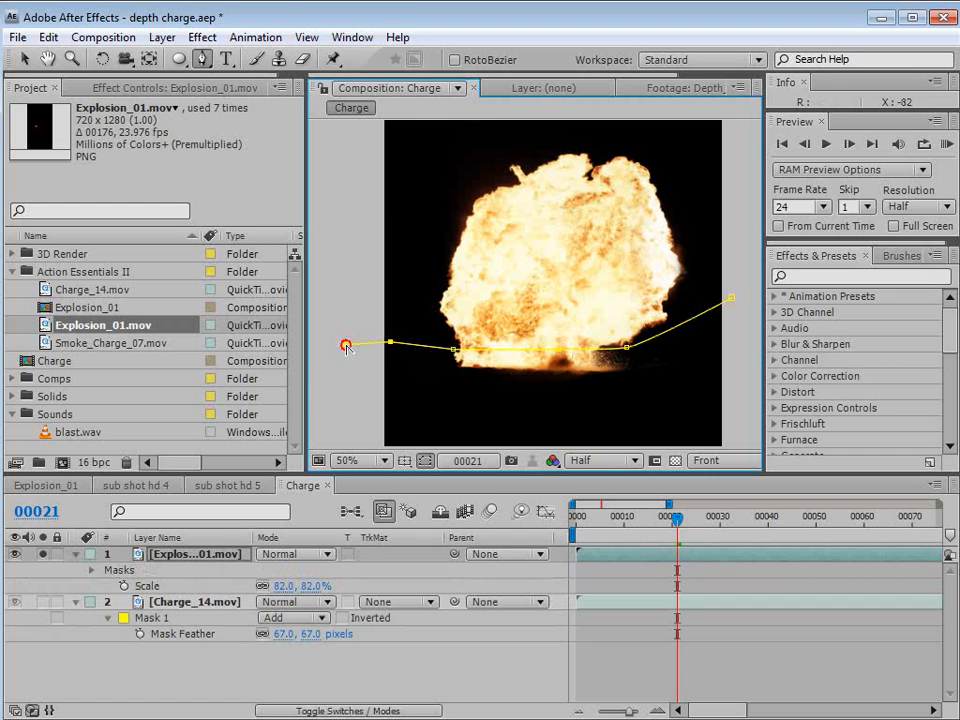
{"action": "left_click", "coordinate": [737, 398]}
{"action": "left_click", "coordinate": [729, 298]}
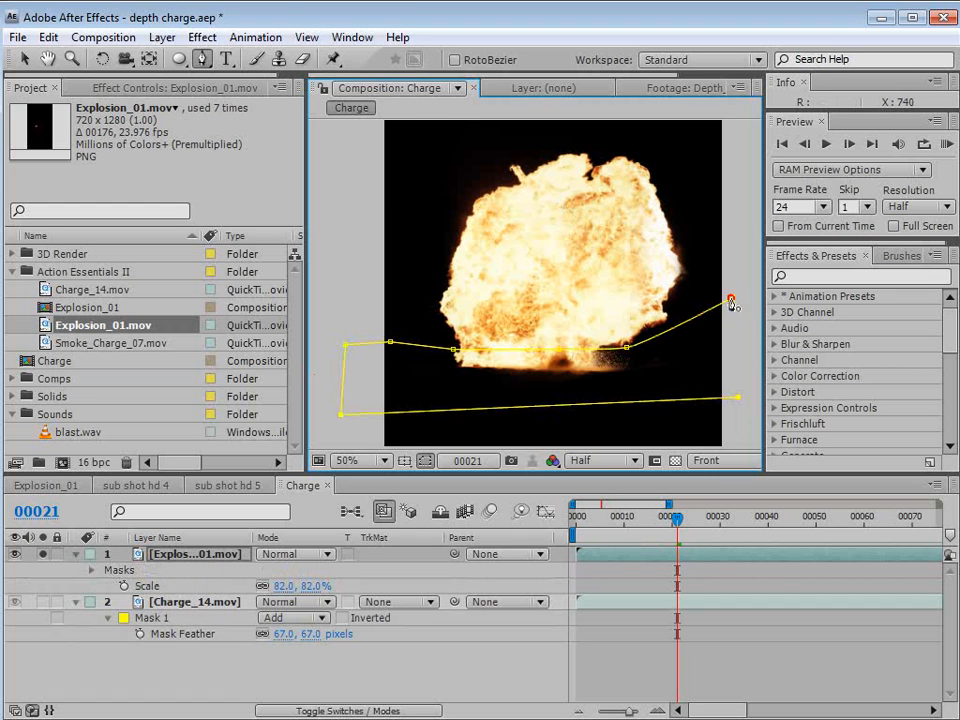
{"action": "left_click", "coordinate": [731, 299]}
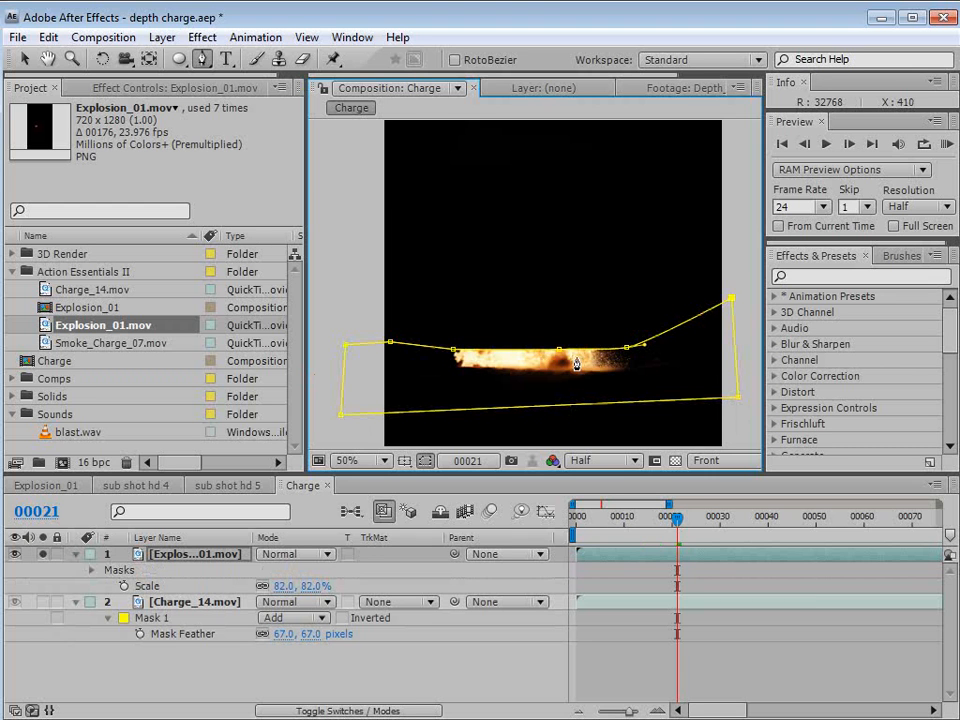
Set the Explosion_01.mov mask to Subtract, feather it 18 pixels, and check the cut edge at frame 17.
{"action": "key", "text": "m"}
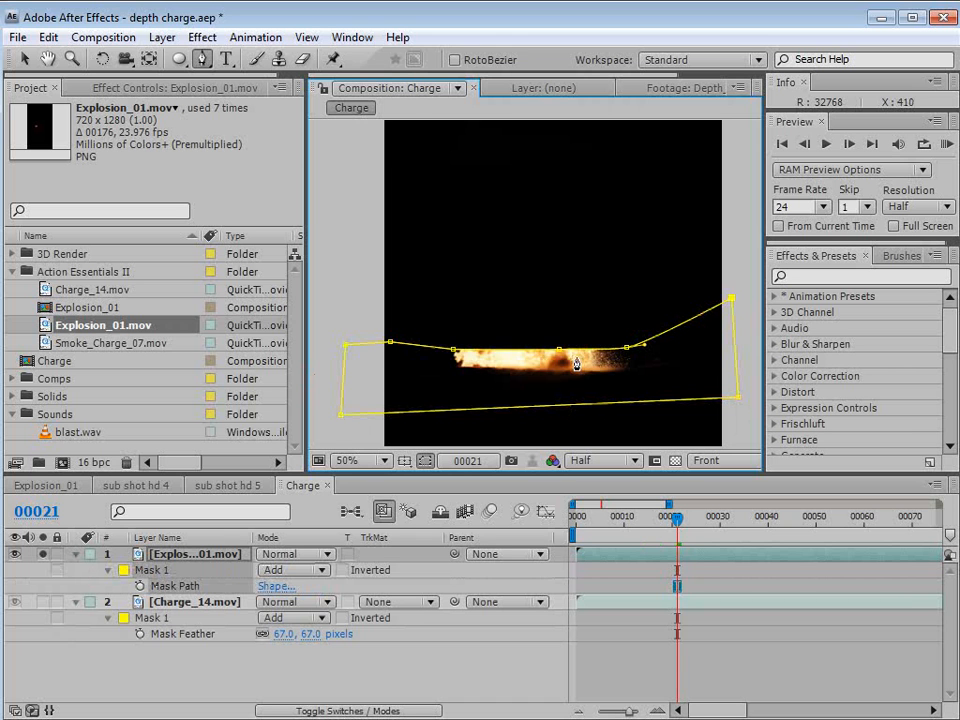
{"action": "left_click", "coordinate": [306, 570]}
{"action": "left_click", "coordinate": [298, 589]}
{"action": "key", "text": "f"}
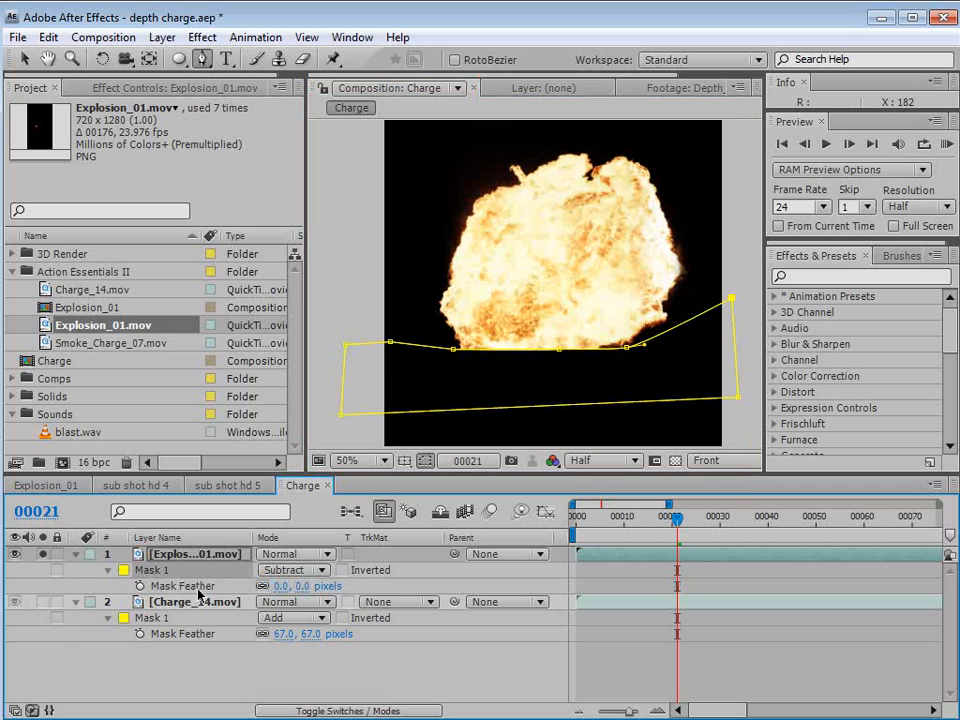
{"action": "left_click_drag", "start_coordinate": [281, 586], "coordinate": [291, 586]}
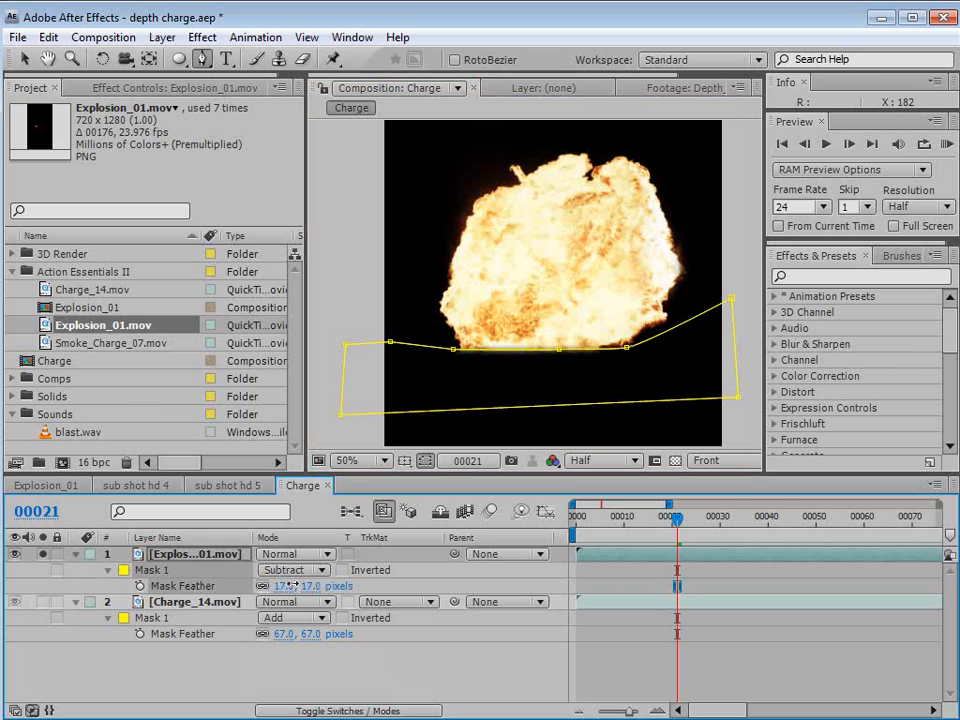
{"action": "left_click", "coordinate": [690, 640]}
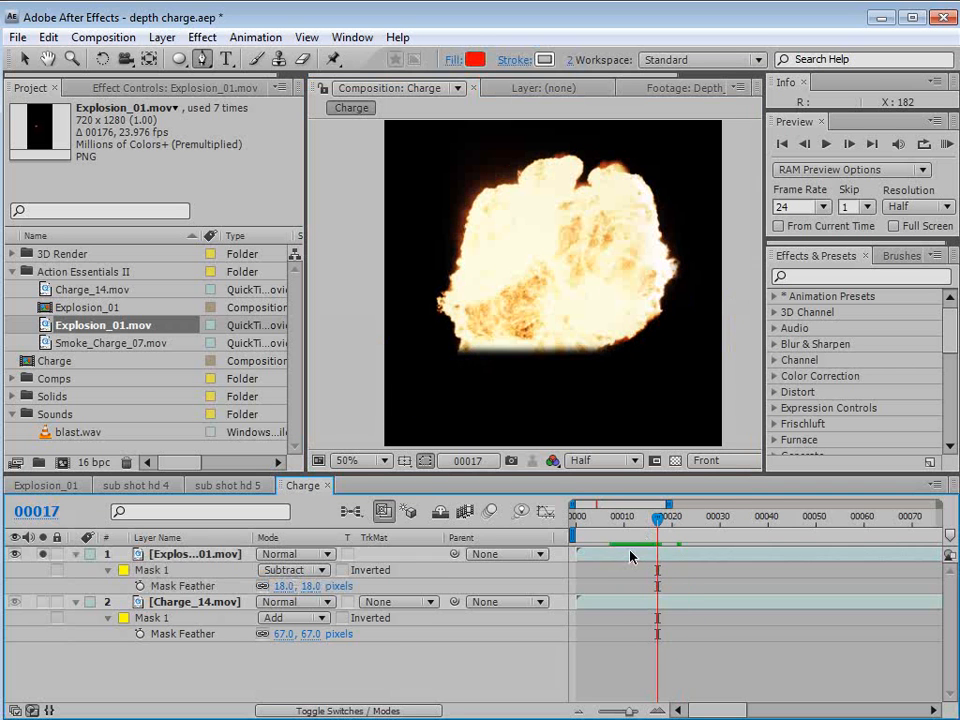
Duplicate the masked Explosion_01.mov layer and flip the copy horizontally.
{"action": "left_click", "coordinate": [631, 556]}
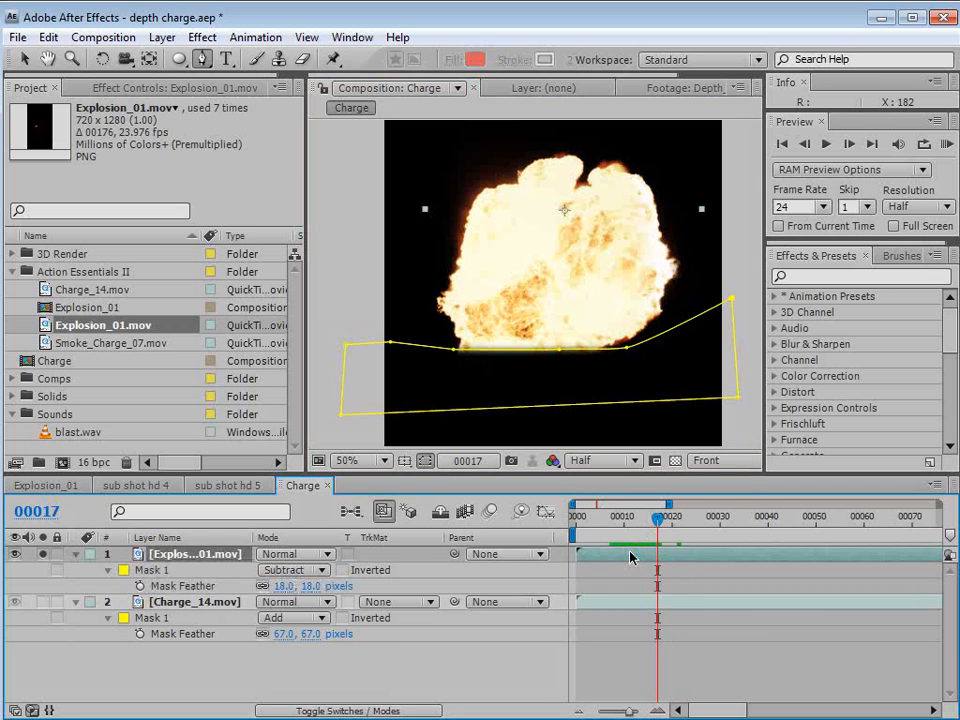
{"action": "left_click", "coordinate": [48, 37]}
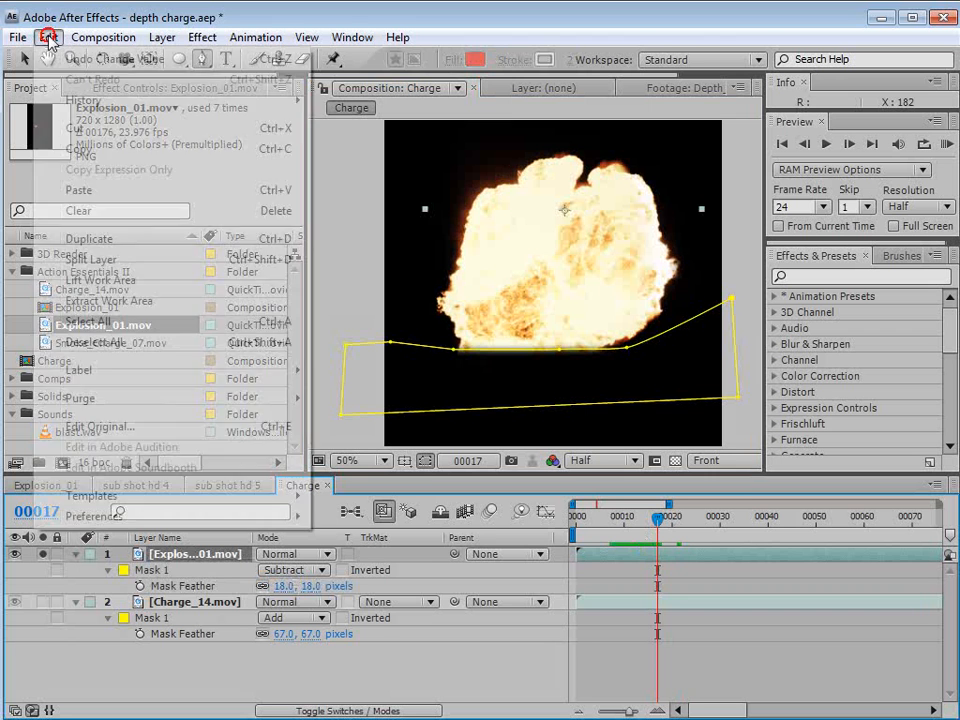
{"action": "left_click", "coordinate": [82, 240]}
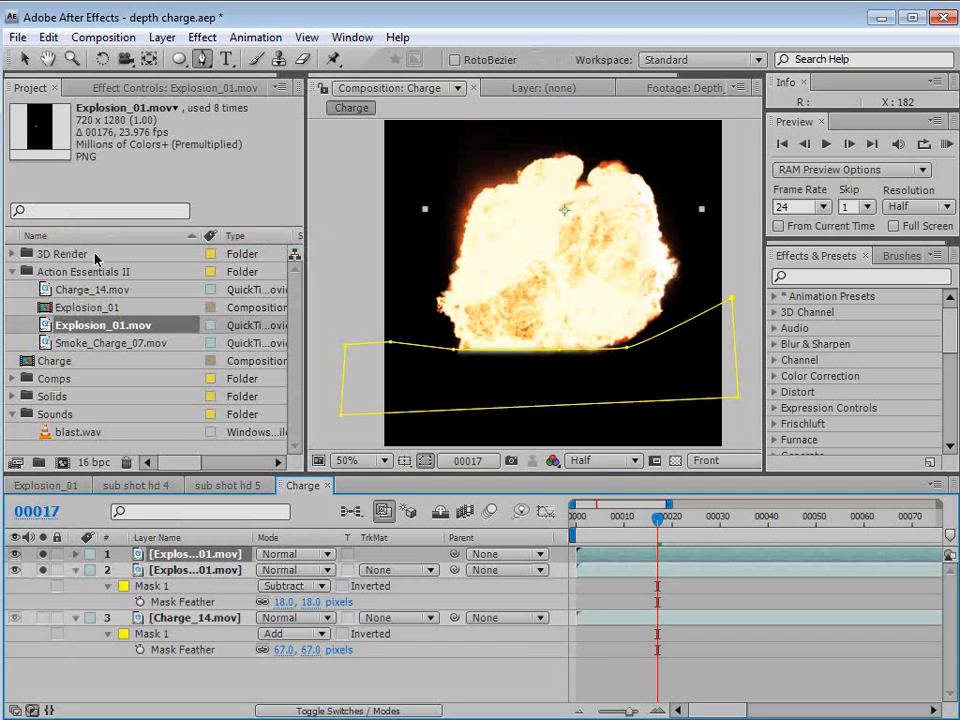
{"action": "key", "text": "v"}
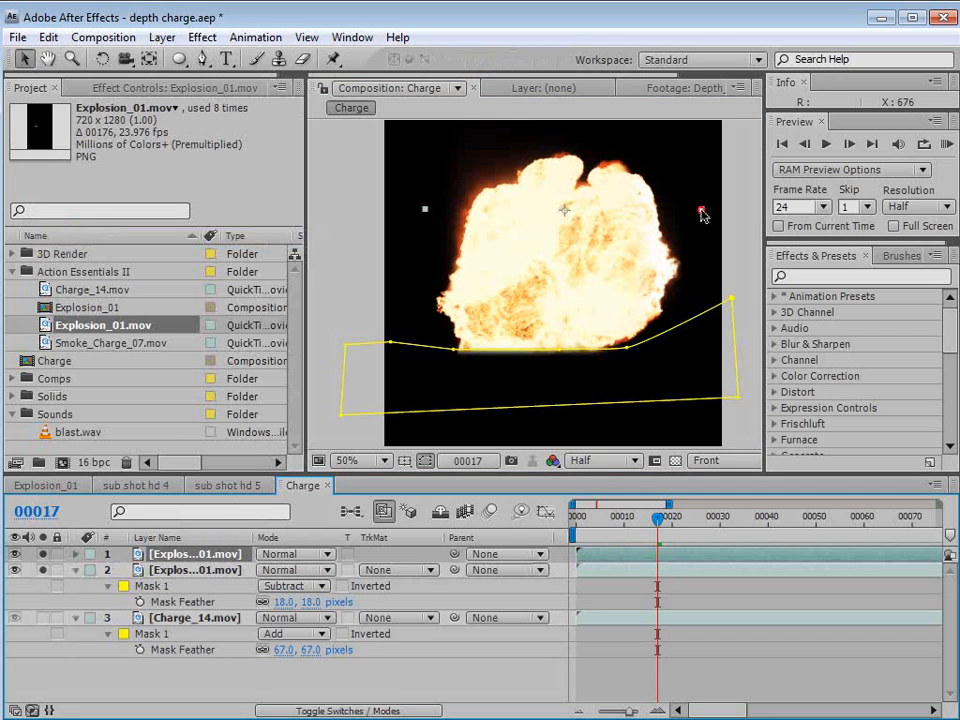
{"action": "left_click_drag", "start_coordinate": [701, 211], "coordinate": [417, 238]}
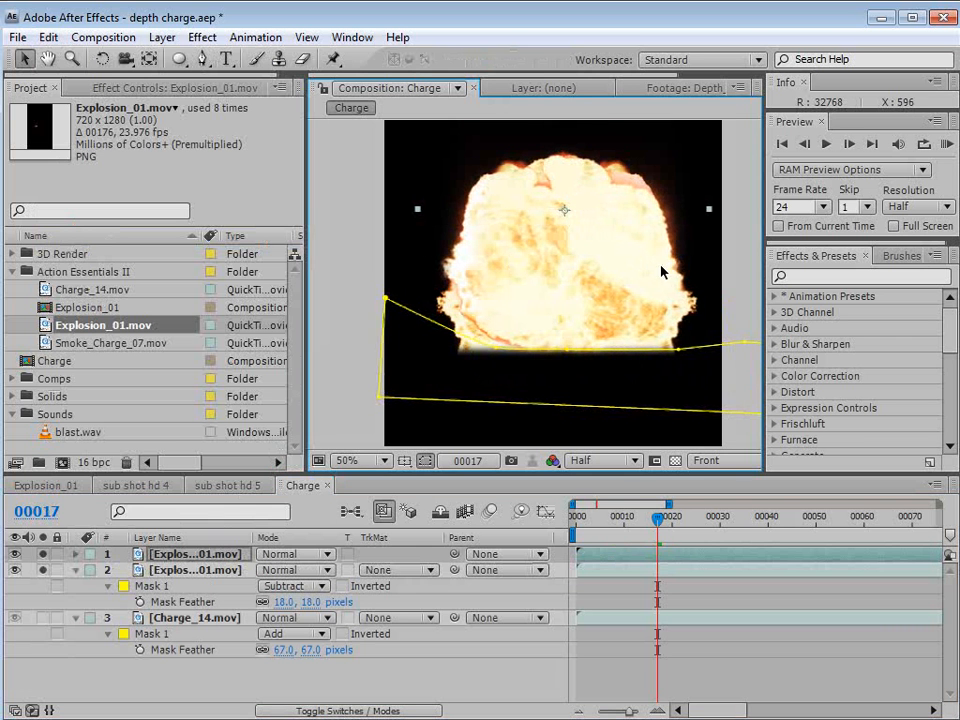
Rotate the flipped copy about 75° counterclockwise and move it down over the original's cut lower edge.
{"action": "key", "text": "w"}
{"action": "left_click_drag", "start_coordinate": [649, 221], "coordinate": [589, 139]}
{"action": "key", "text": "v"}
{"action": "left_click_drag", "start_coordinate": [605, 224], "coordinate": [524, 294]}
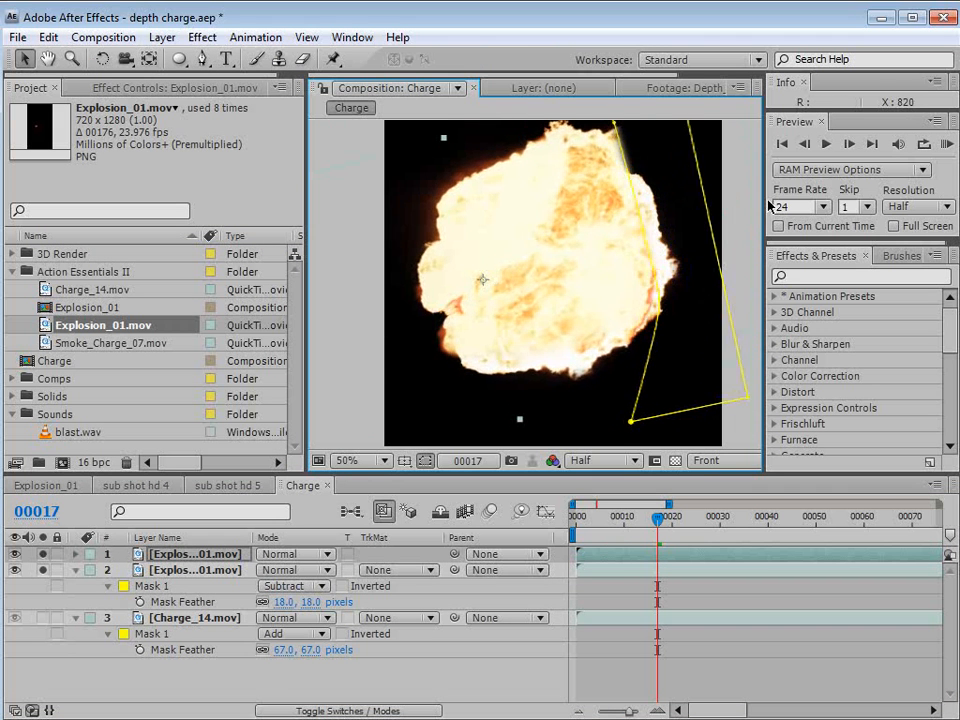
Fine-tune the rotated copy's position over the original fireball's flat base and stretch the copy slightly.
{"action": "left_click_drag", "start_coordinate": [619, 268], "coordinate": [710, 197]}
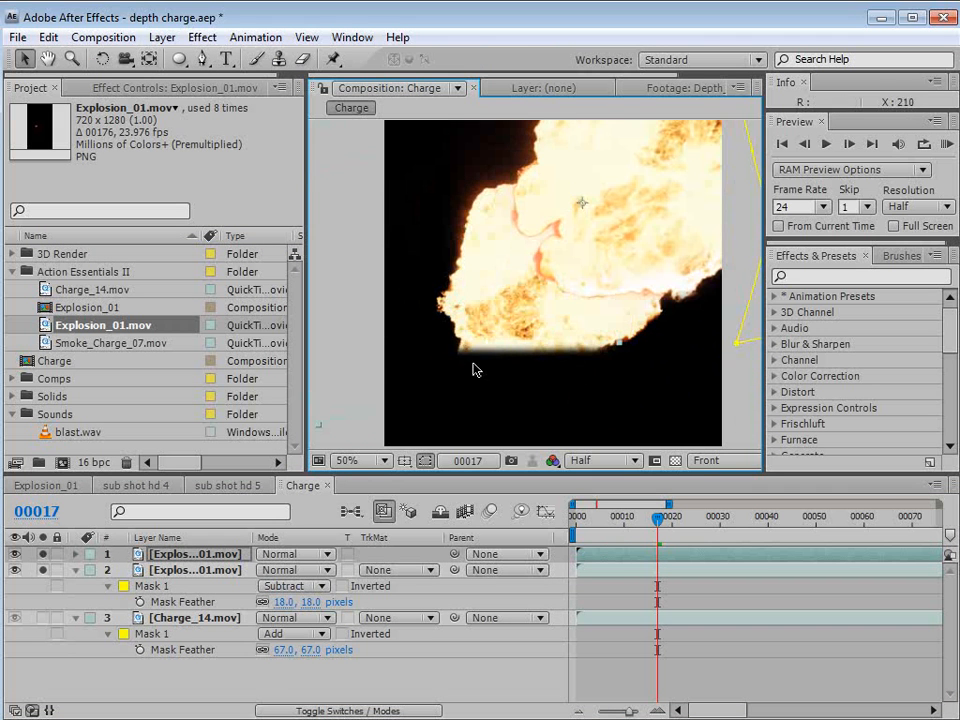
{"action": "left_click_drag", "start_coordinate": [648, 228], "coordinate": [559, 291]}
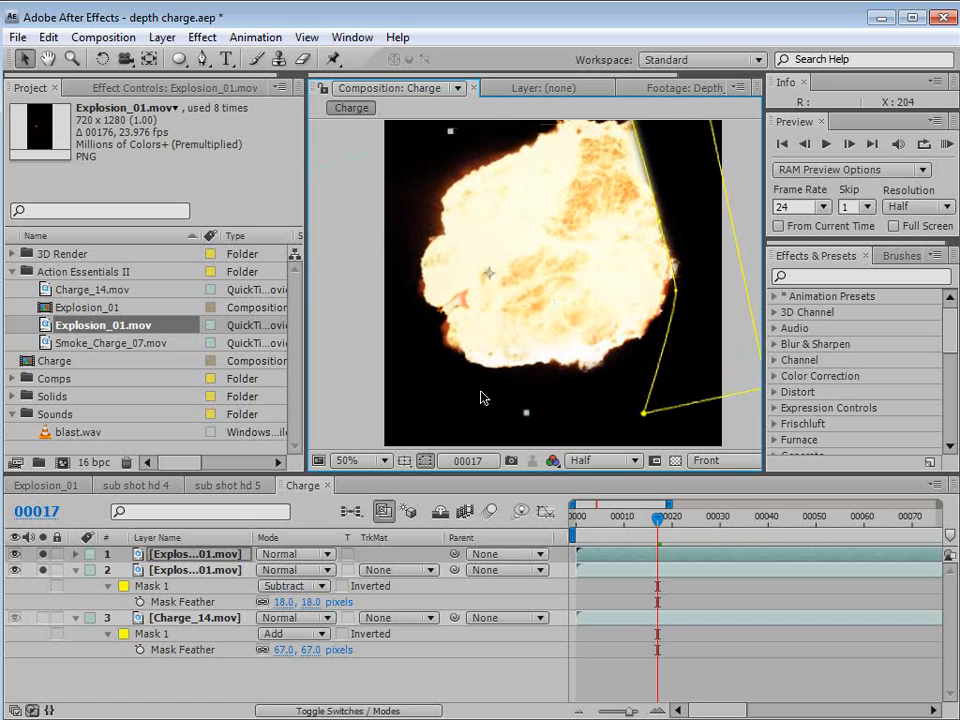
{"action": "left_click_drag", "start_coordinate": [508, 338], "coordinate": [549, 322]}
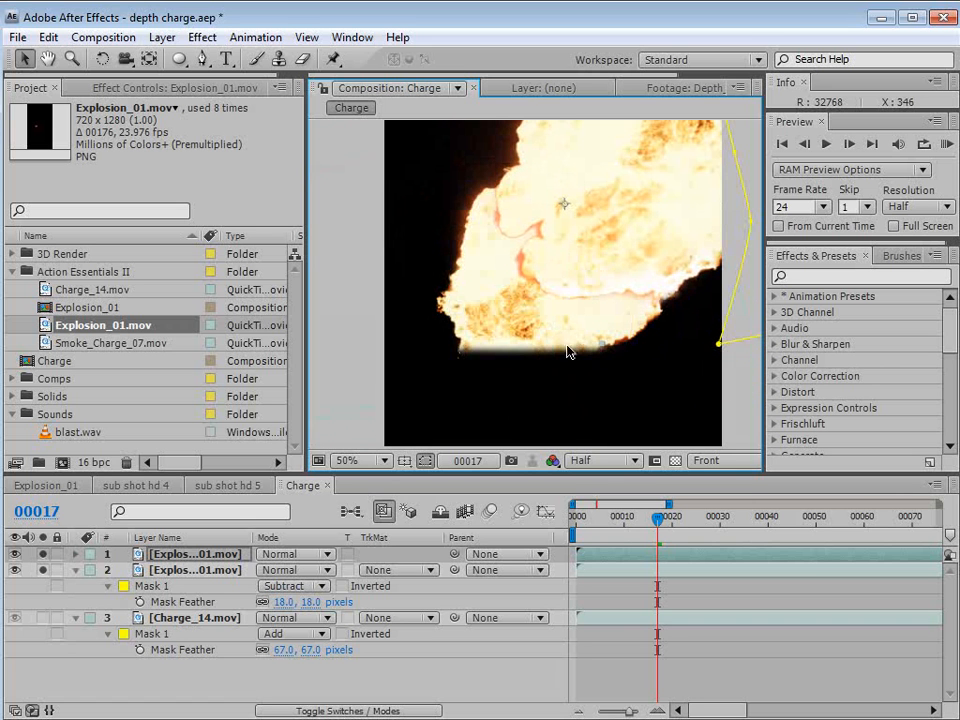
{"action": "left_click_drag", "start_coordinate": [611, 241], "coordinate": [536, 310]}
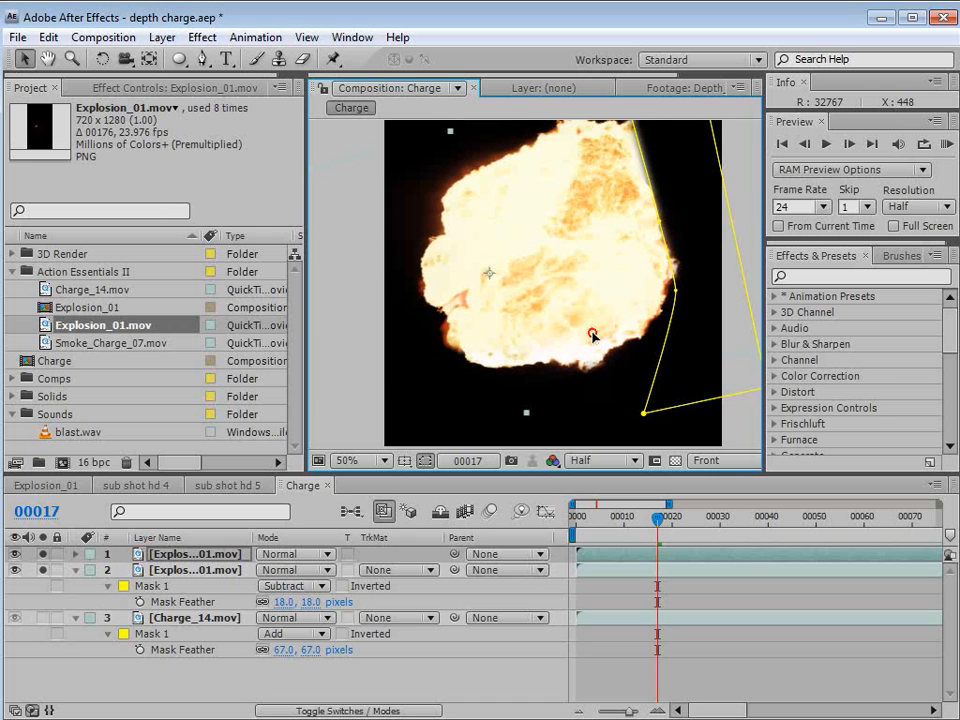
{"action": "scroll", "coordinate": [519, 266], "scroll_direction": "down", "scroll_amount": 1}
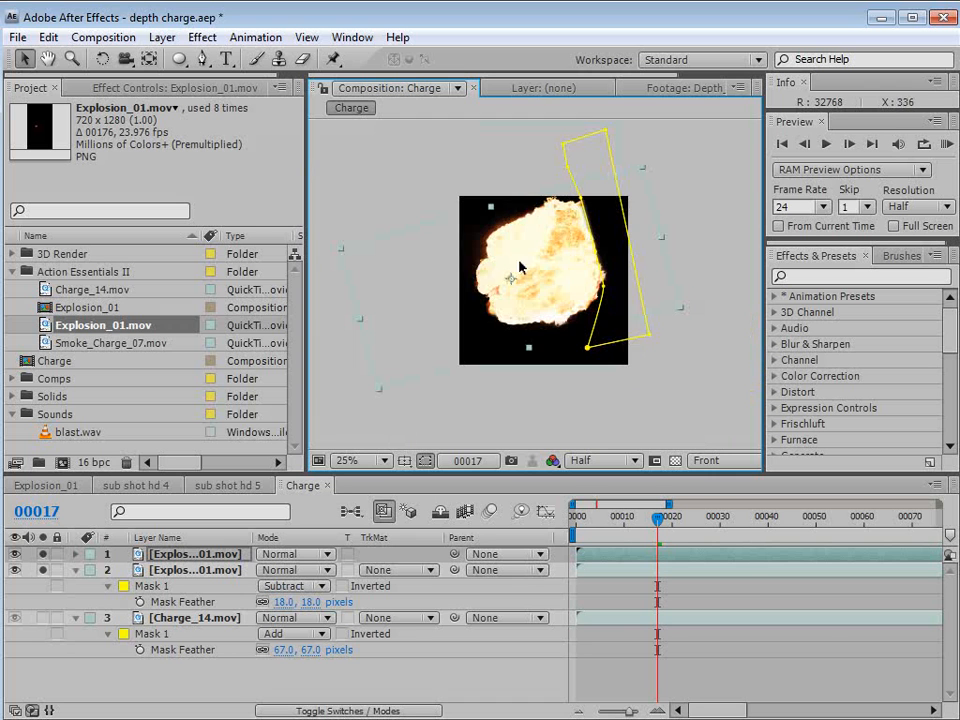
{"action": "left_click_drag", "start_coordinate": [664, 241], "coordinate": [591, 271]}
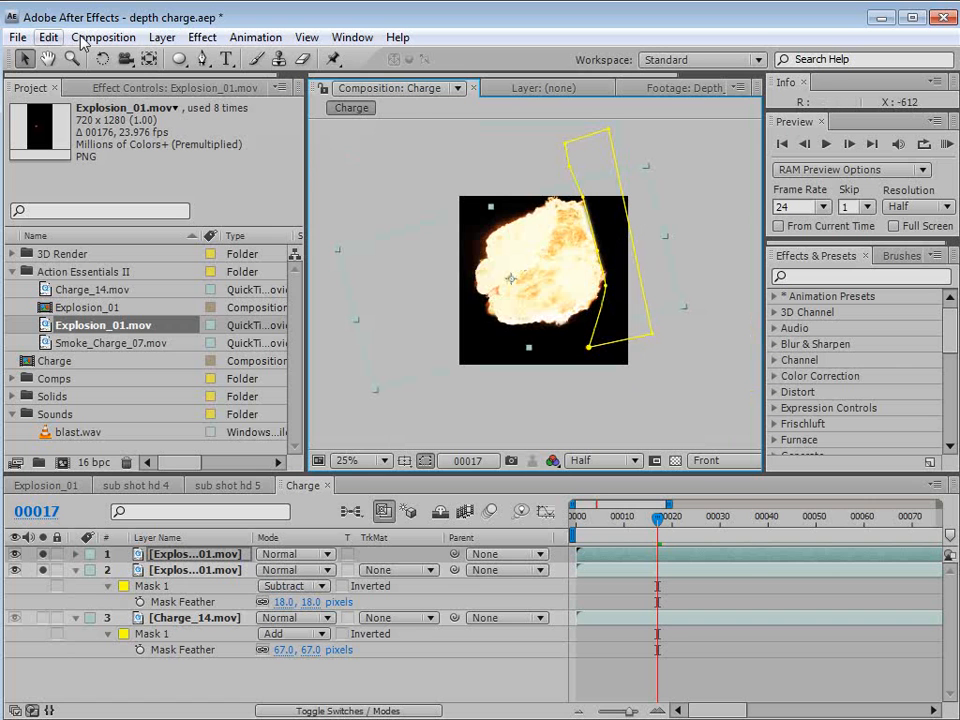
Draw a second closed Pen mask around the upper half of the rotated Explosion_01.mov copy.
{"action": "left_click", "coordinate": [203, 60]}
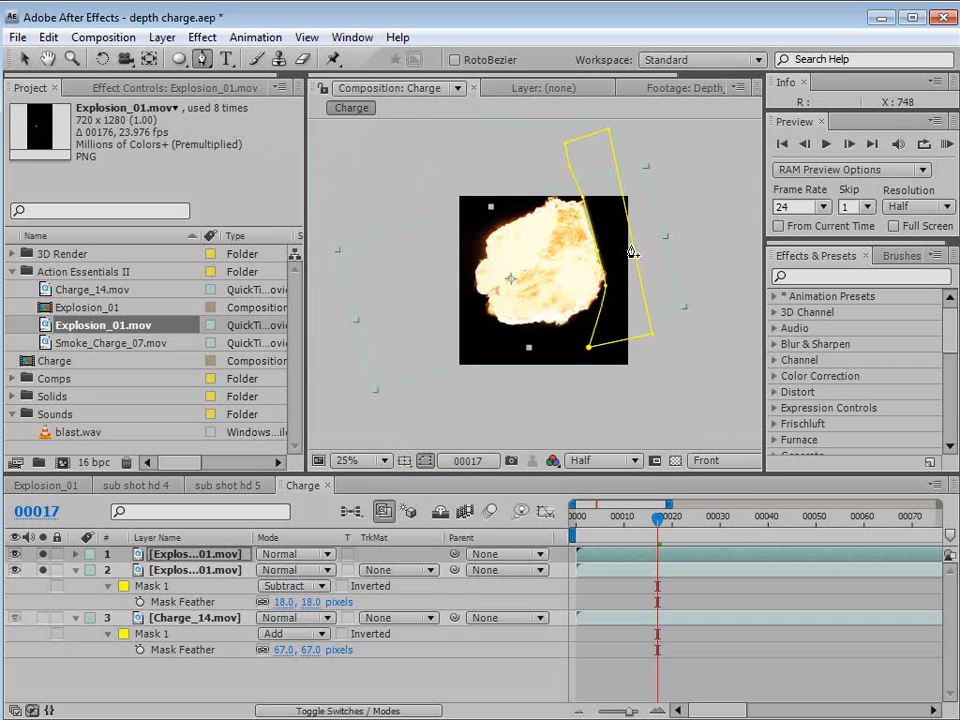
{"action": "left_click", "coordinate": [701, 236]}
{"action": "left_click", "coordinate": [401, 301]}
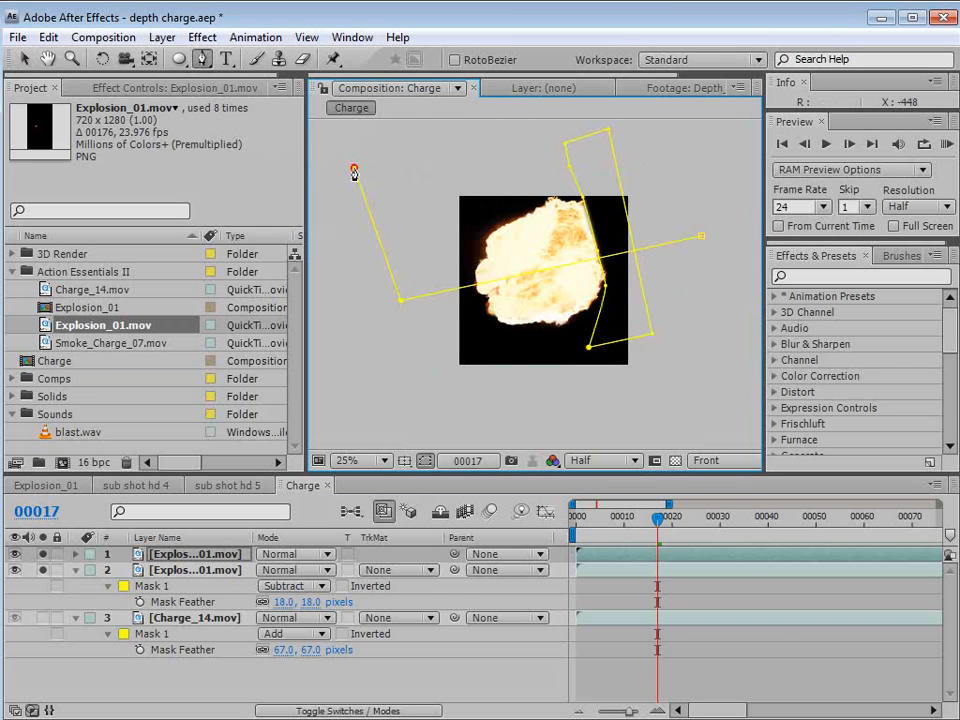
{"action": "left_click", "coordinate": [491, 135]}
{"action": "left_click", "coordinate": [717, 143]}
{"action": "left_click", "coordinate": [701, 236]}
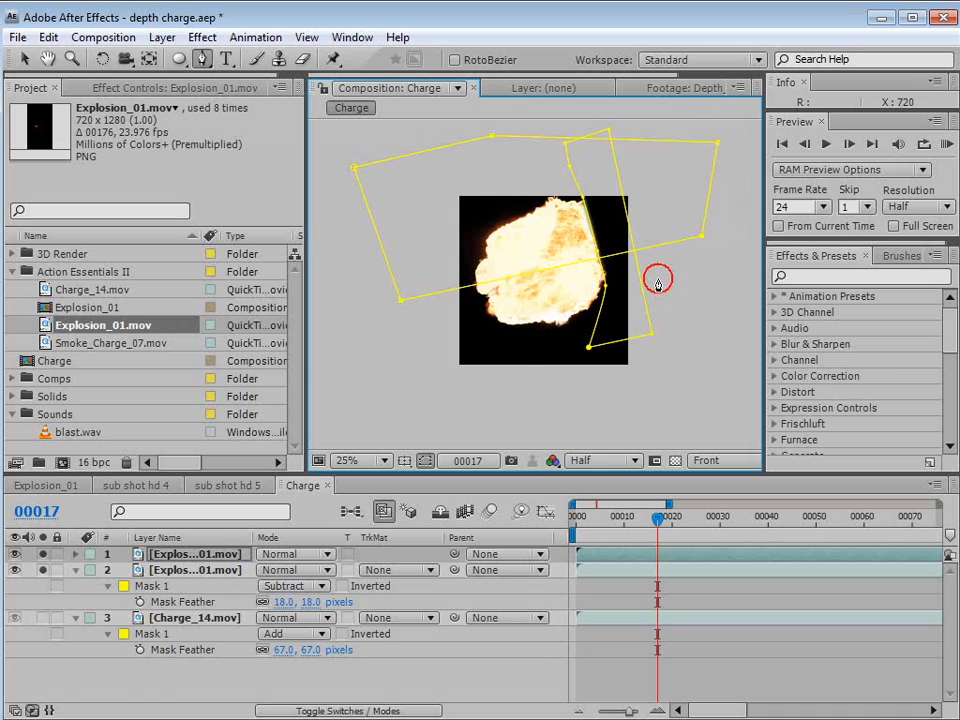
Set Mask 2 of the rotated copy to Subtract and feather it 69 pixels.
{"action": "key", "text": "m"}
{"action": "key", "text": "m"}
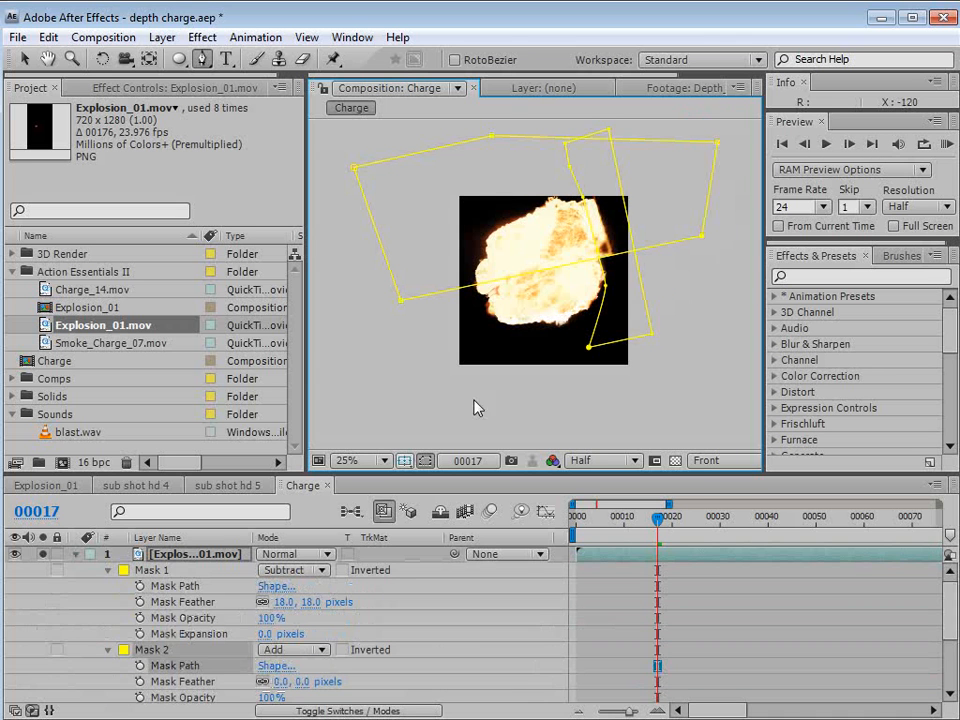
{"action": "scroll", "coordinate": [317, 636], "scroll_direction": "down", "scroll_amount": 3}
{"action": "left_click", "coordinate": [297, 589]}
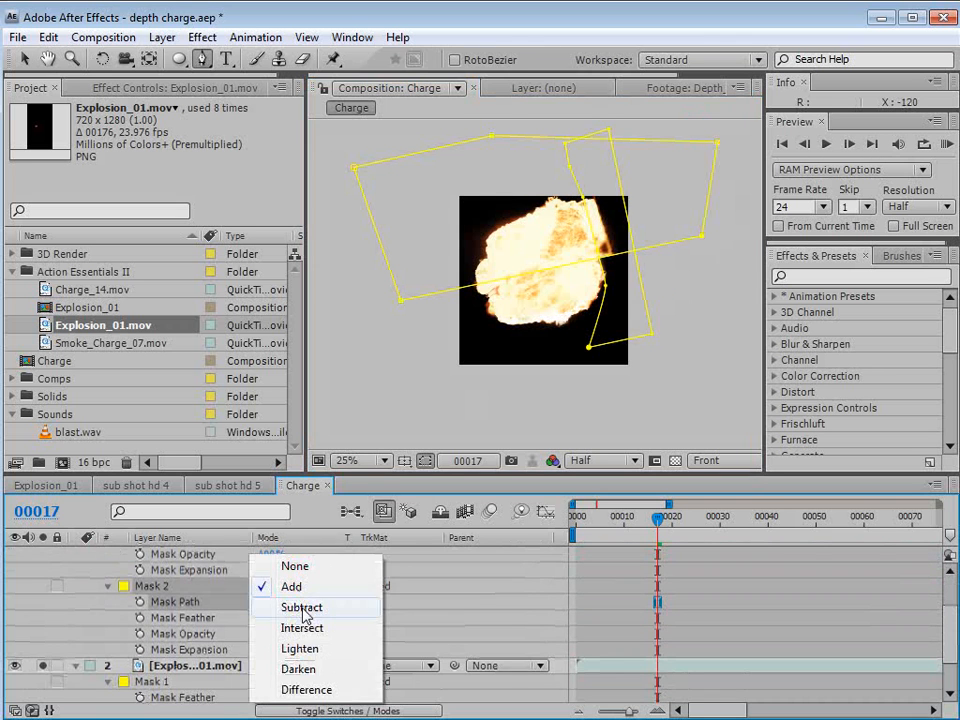
{"action": "left_click", "coordinate": [303, 608]}
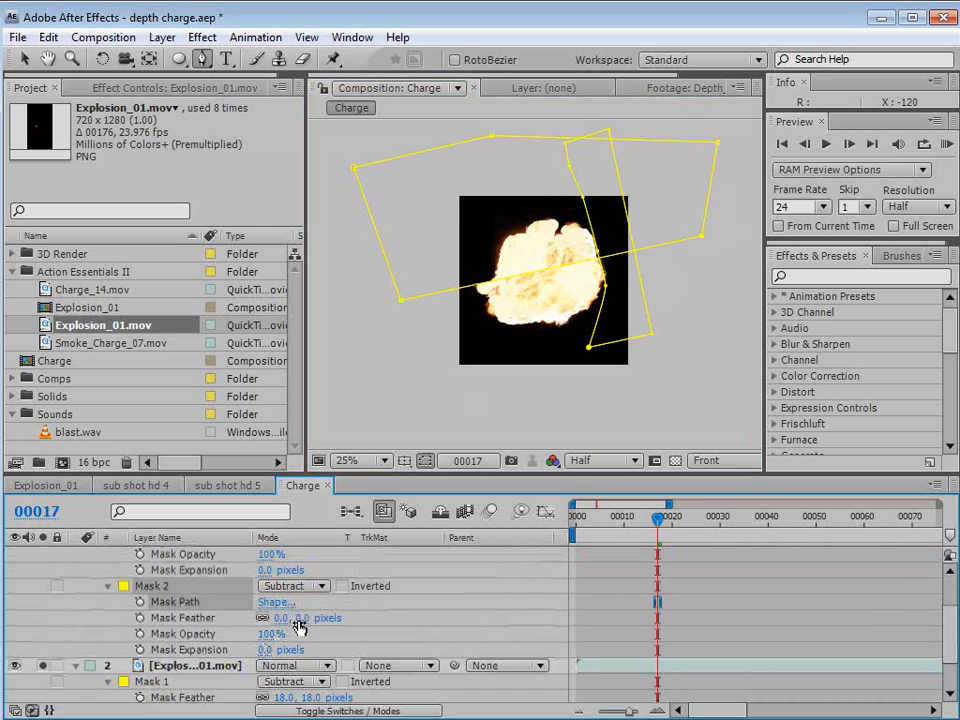
{"action": "left_click_drag", "start_coordinate": [299, 619], "coordinate": [368, 617]}
Lower the outer corner of Mask 2 and nudge the rotated copy so it blends into the original fireball's base.
{"action": "key", "text": "v"}
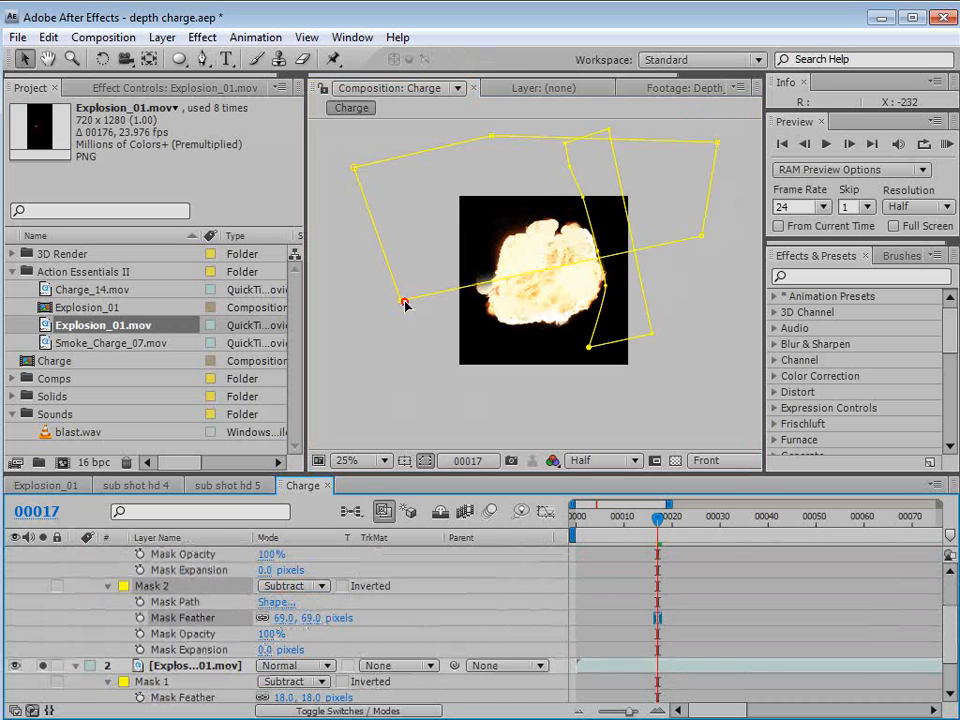
{"action": "left_click_drag", "start_coordinate": [404, 302], "coordinate": [420, 290]}
{"action": "mouse_move", "coordinate": [511, 317]}
{"action": "left_mouse_down"}
{"action": "mouse_move", "coordinate": [532, 311]}
{"action": "mouse_move", "coordinate": [517, 314]}
{"action": "left_mouse_up"}
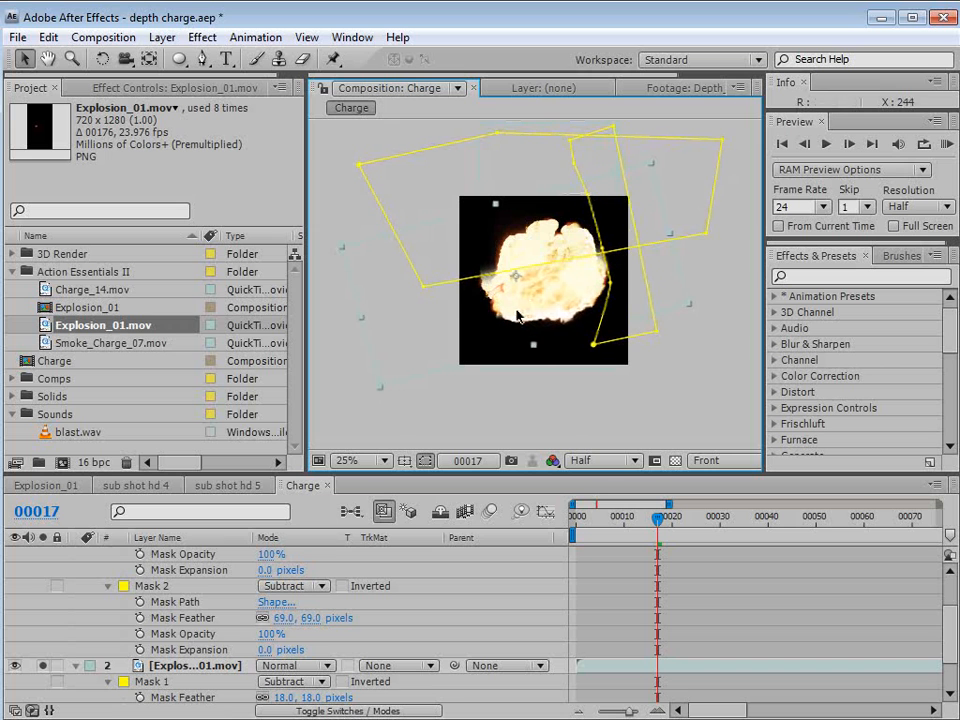
{"action": "left_click_drag", "start_coordinate": [425, 289], "coordinate": [422, 332]}
{"action": "mouse_move", "coordinate": [555, 320]}
{"action": "left_mouse_down"}
{"action": "mouse_move", "coordinate": [540, 317]}
{"action": "mouse_move", "coordinate": [546, 312]}
{"action": "left_mouse_up"}
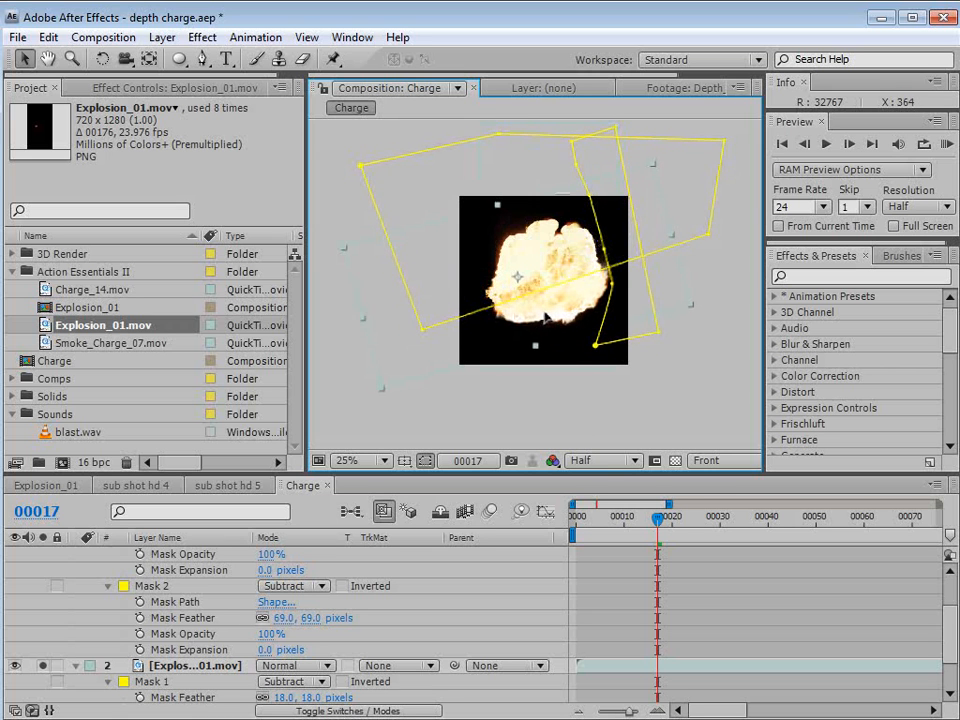
Nudge the rotated Explosion_01.mov copy slightly sideways at frame 17 to refine its overlap with the original fireball.
{"action": "left_click", "coordinate": [639, 547]}
{"action": "key", "text": "space"}
{"action": "scroll", "coordinate": [546, 291], "scroll_direction": "up", "scroll_amount": 1}
{"action": "left_click", "coordinate": [615, 311]}
{"action": "scroll", "coordinate": [617, 308], "scroll_direction": "down", "scroll_amount": 1}
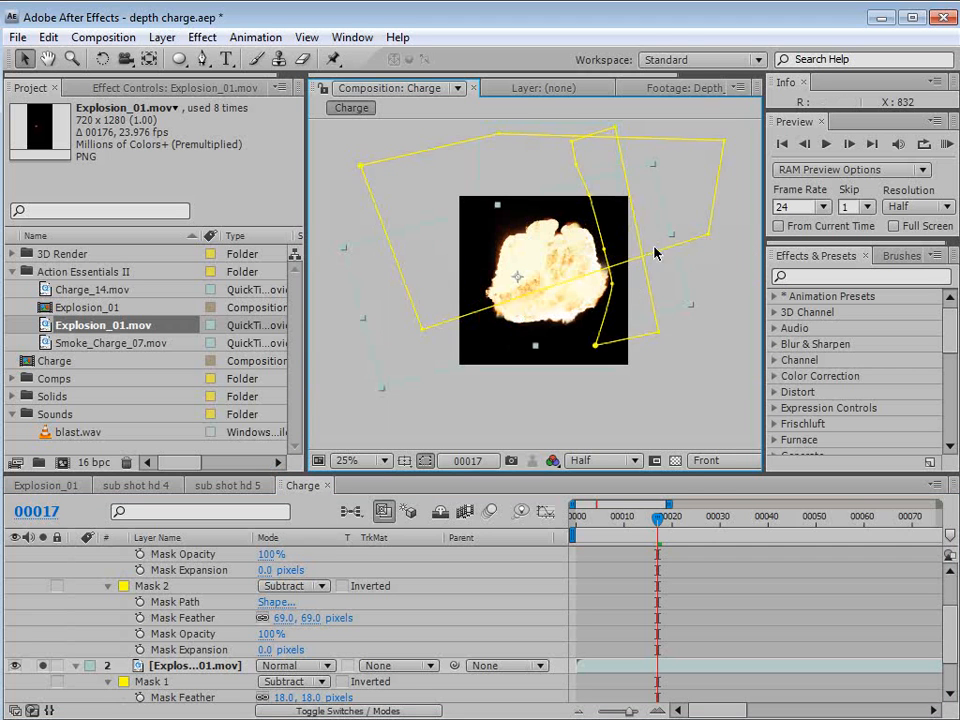
{"action": "scroll", "coordinate": [662, 300], "scroll_direction": "up", "scroll_amount": 1}
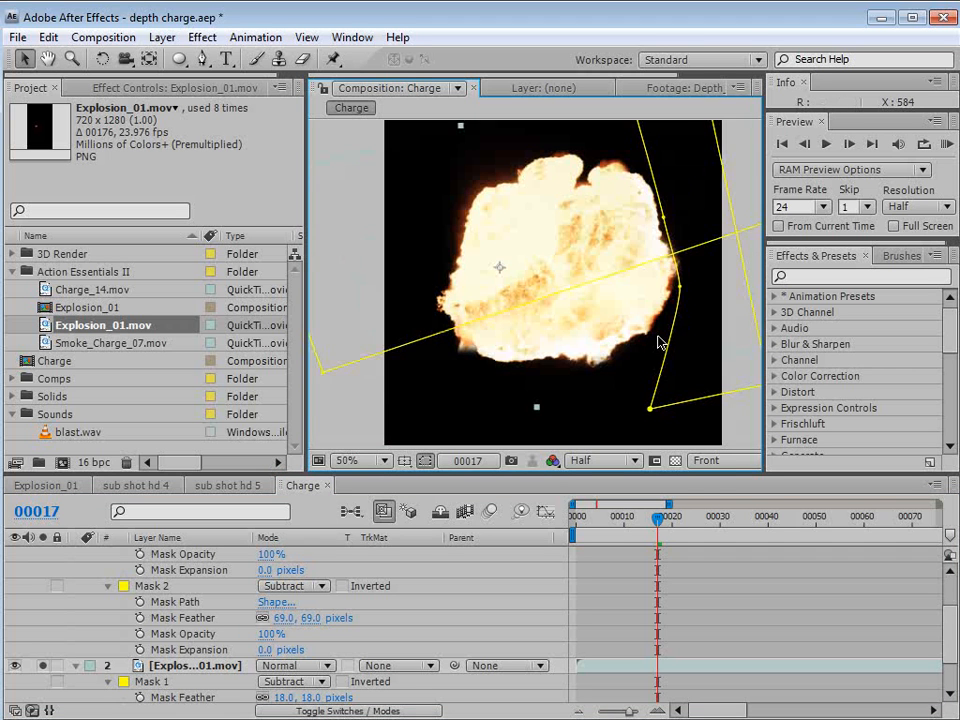
{"action": "left_click", "coordinate": [590, 342]}
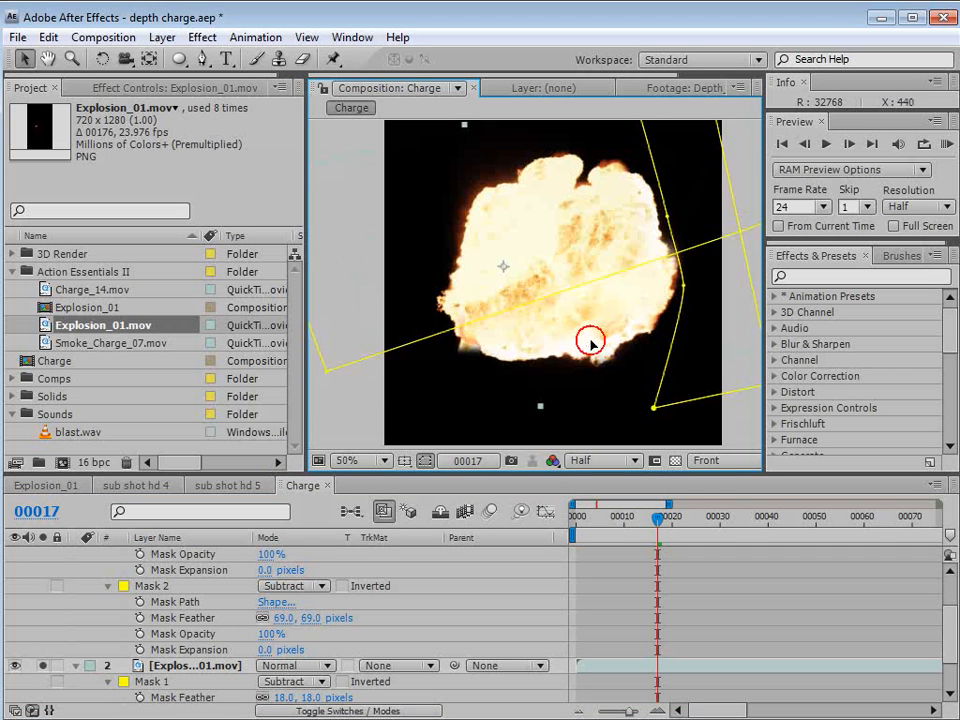
Hide both Explosion_01.mov layers and review how the Charge_14.mov blast develops between frames 3 and 9.
{"action": "left_click", "coordinate": [689, 518]}
{"action": "left_click_drag", "start_coordinate": [689, 518], "coordinate": [618, 531]}
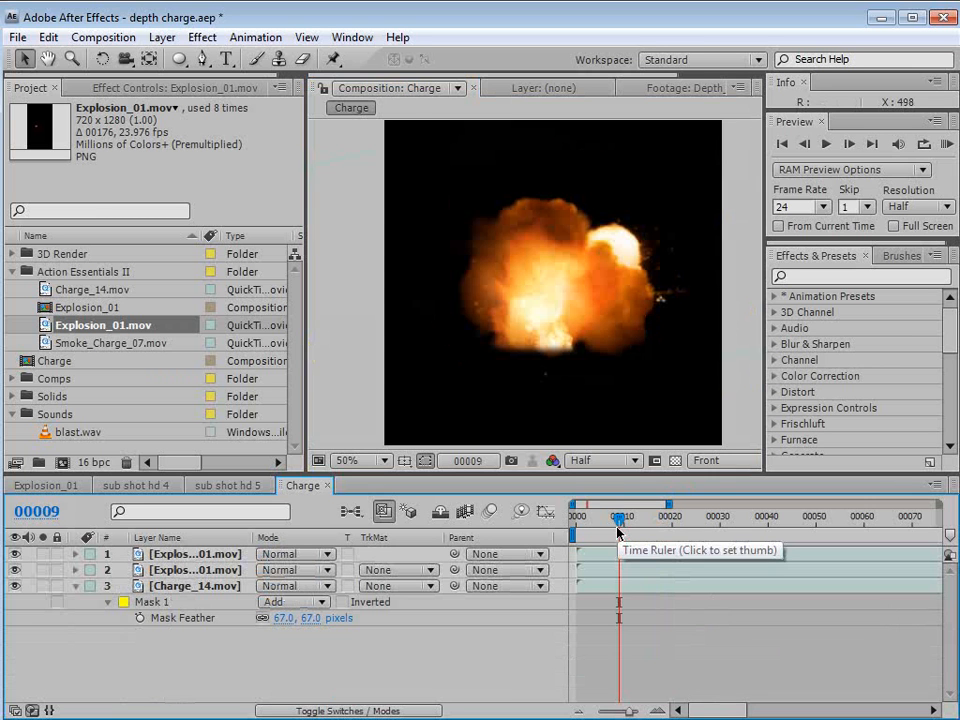
{"action": "left_click_drag", "start_coordinate": [15, 569], "coordinate": [15, 553]}
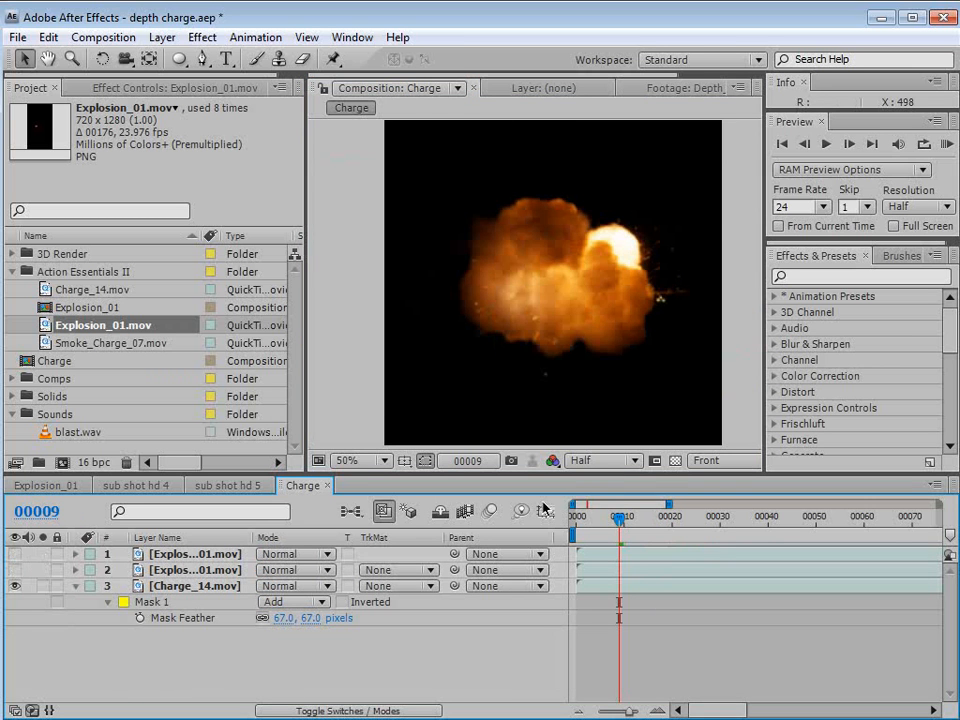
{"action": "left_click_drag", "start_coordinate": [618, 520], "coordinate": [589, 524]}
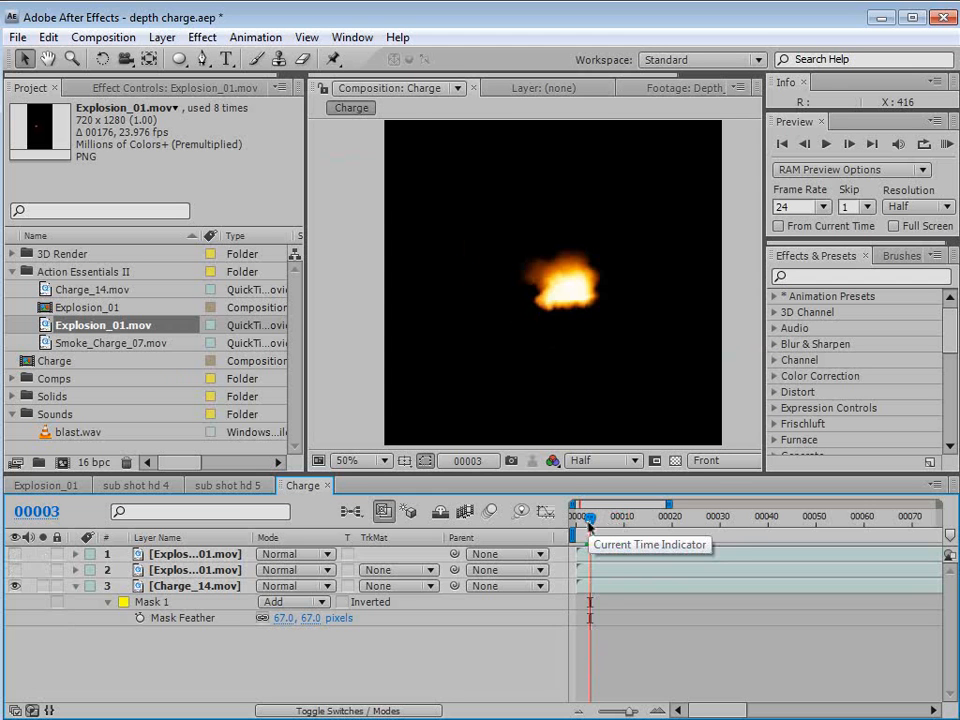
{"action": "left_click_drag", "start_coordinate": [589, 524], "coordinate": [613, 521]}
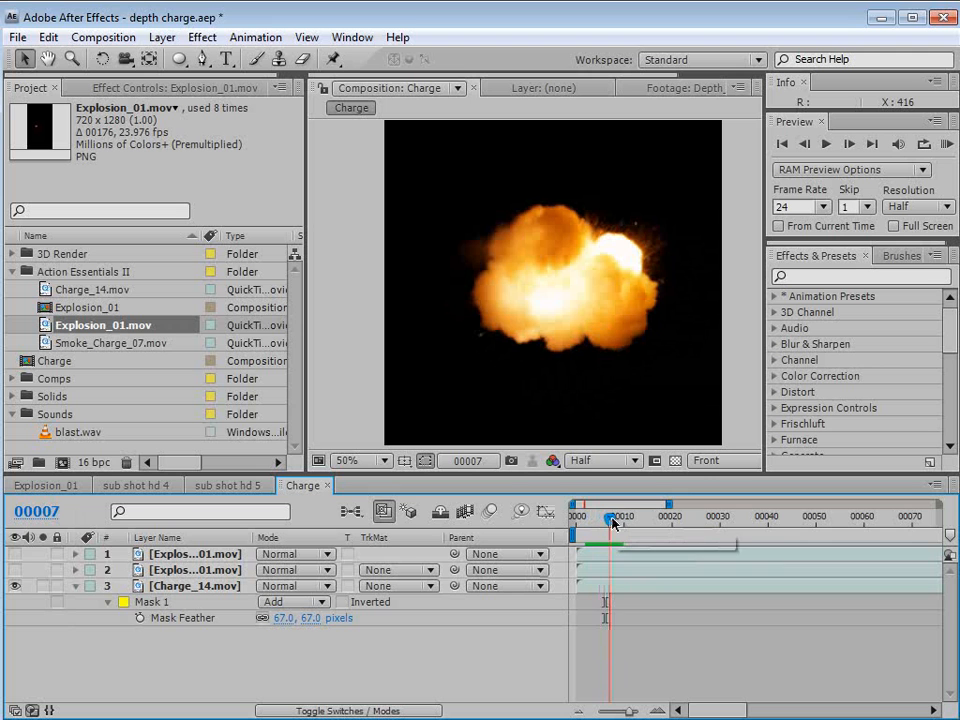
Show both Explosion_01.mov layers again and shift them together slightly downward over the Charge_14.mov blast at frame 7.
{"action": "left_click", "coordinate": [172, 574]}
{"action": "left_click_drag", "start_coordinate": [15, 570], "coordinate": [15, 554]}
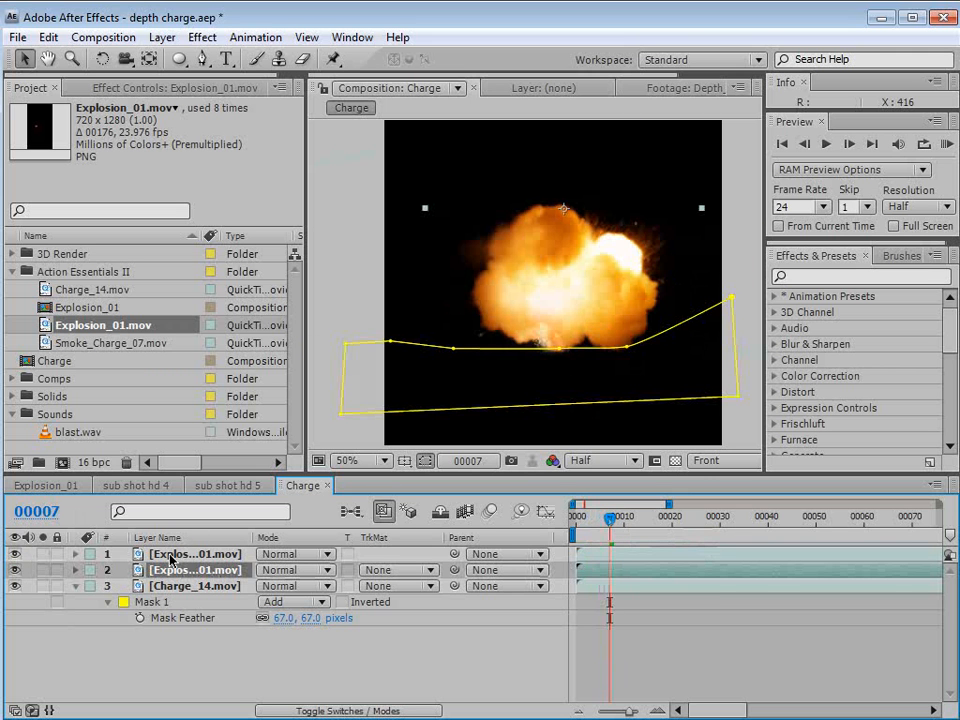
{"action": "left_click", "coordinate": [195, 558]}
{"action": "left_click", "coordinate": [193, 566], "text": "shift"}
{"action": "left_click_drag", "start_coordinate": [638, 569], "coordinate": [558, 583]}
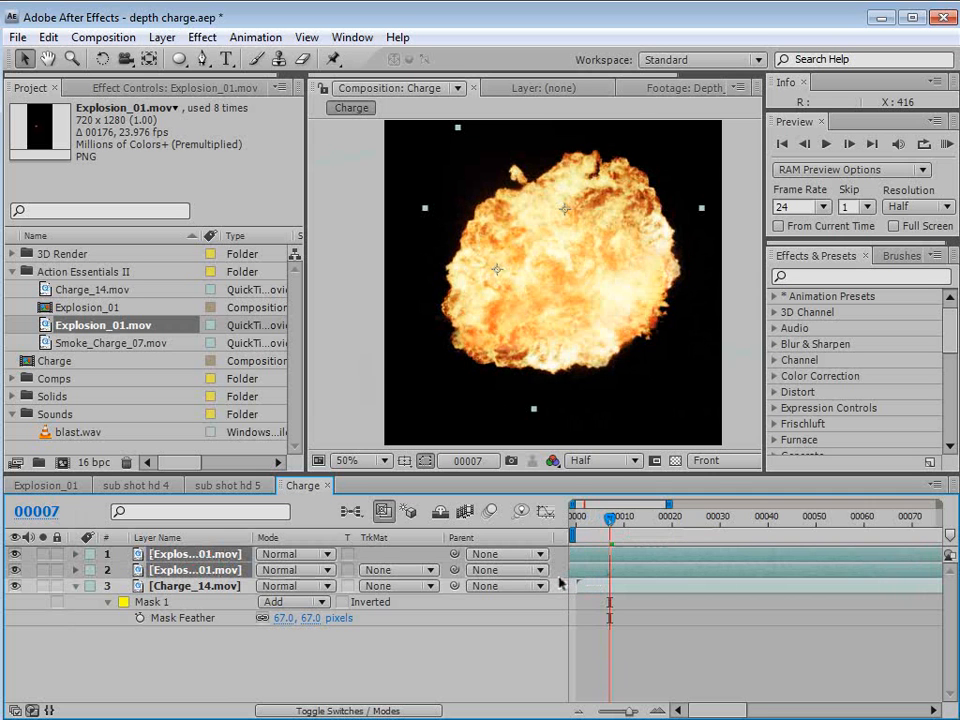
{"action": "left_click_drag", "start_coordinate": [534, 341], "coordinate": [535, 344]}
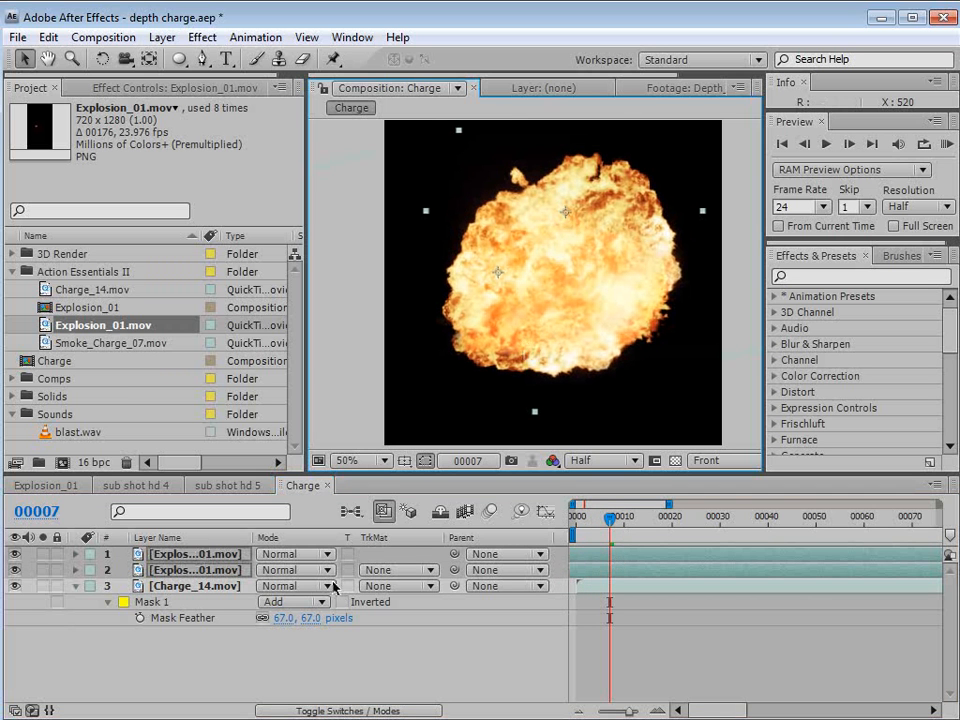
Keyframe the opacity of both Explosion_01.mov layers to 0% at frame 5 and 100% at frame 7.
{"action": "key", "text": "t"}
{"action": "left_click", "coordinate": [124, 570]}
{"action": "left_click", "coordinate": [124, 602]}
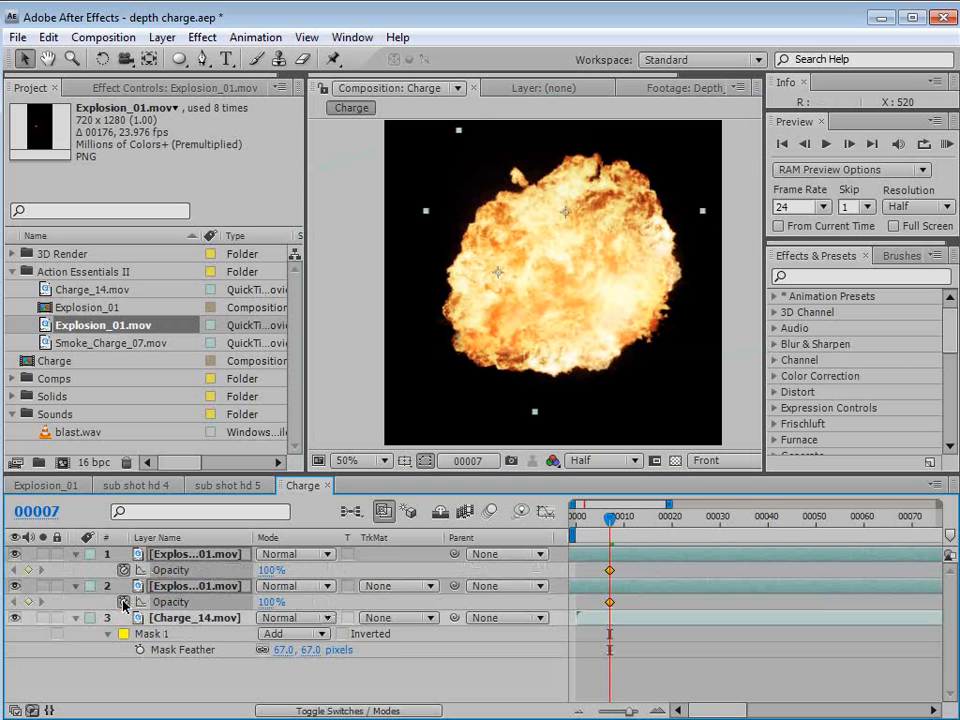
{"action": "key", "text": "Page_Up"}
{"action": "key", "text": "Page_Up"}
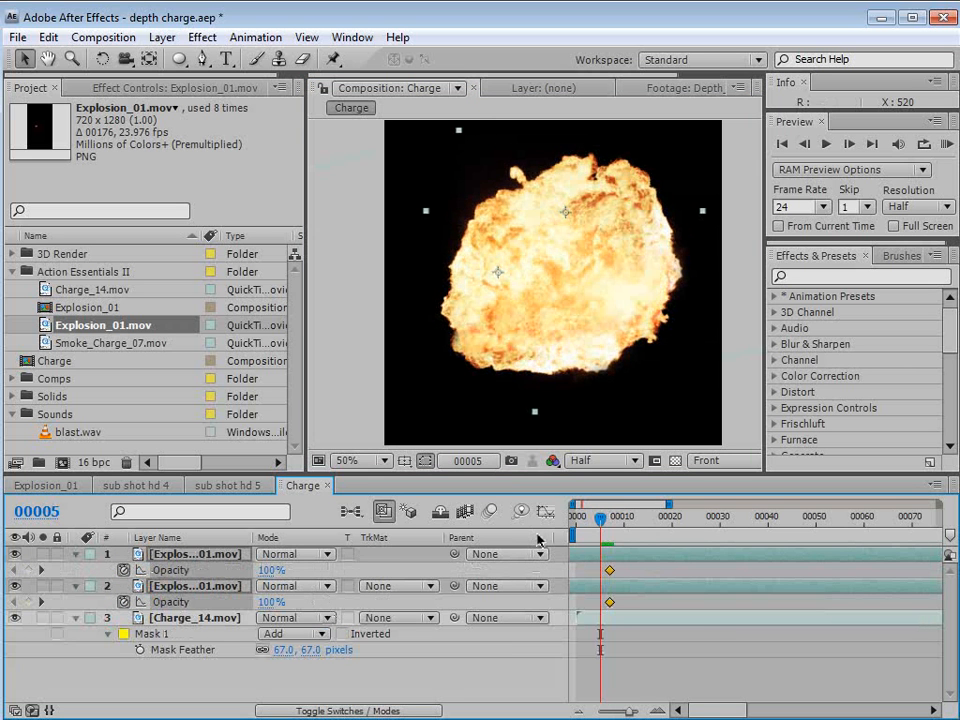
{"action": "left_click", "coordinate": [271, 570]}
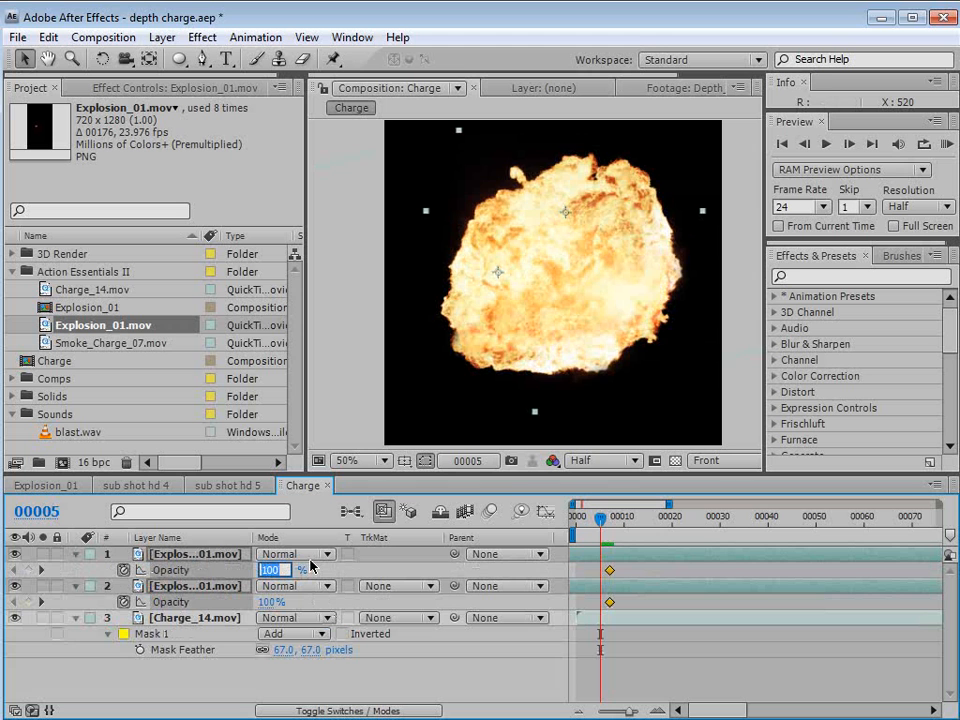
{"action": "type", "text": "0"}
{"action": "key", "text": "Return"}
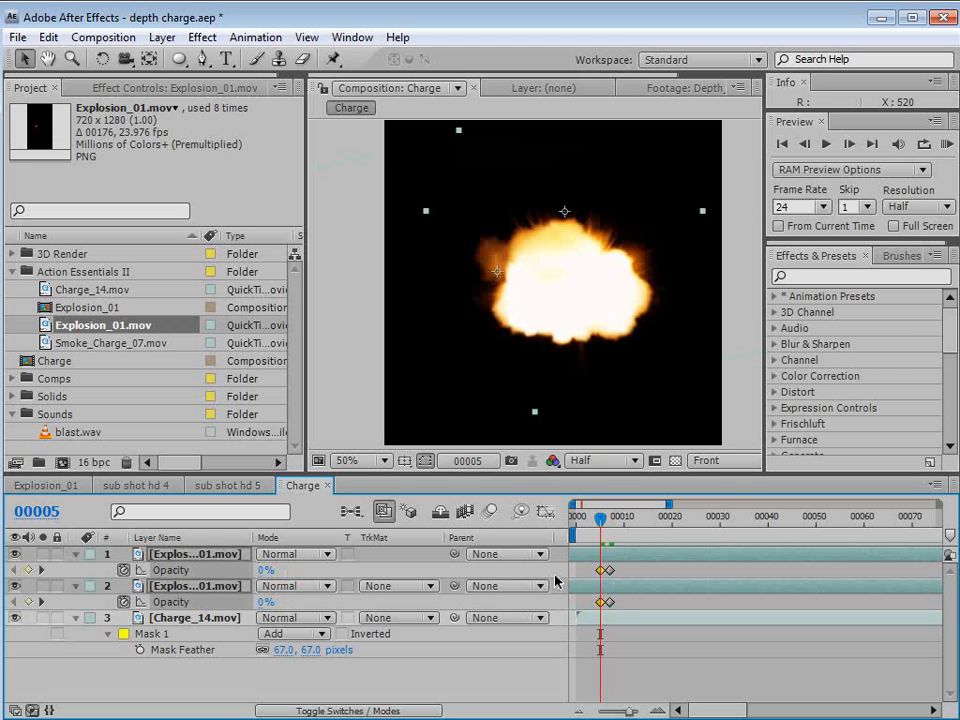
Trim the start of both Explosion_01.mov layers to frame 5 and move their 100% opacity keyframes to frame 8.
{"action": "key", "text": "alt+bracketleft"}
{"action": "key", "text": "equal"}
{"action": "left_click_drag", "start_coordinate": [617, 521], "coordinate": [641, 524]}
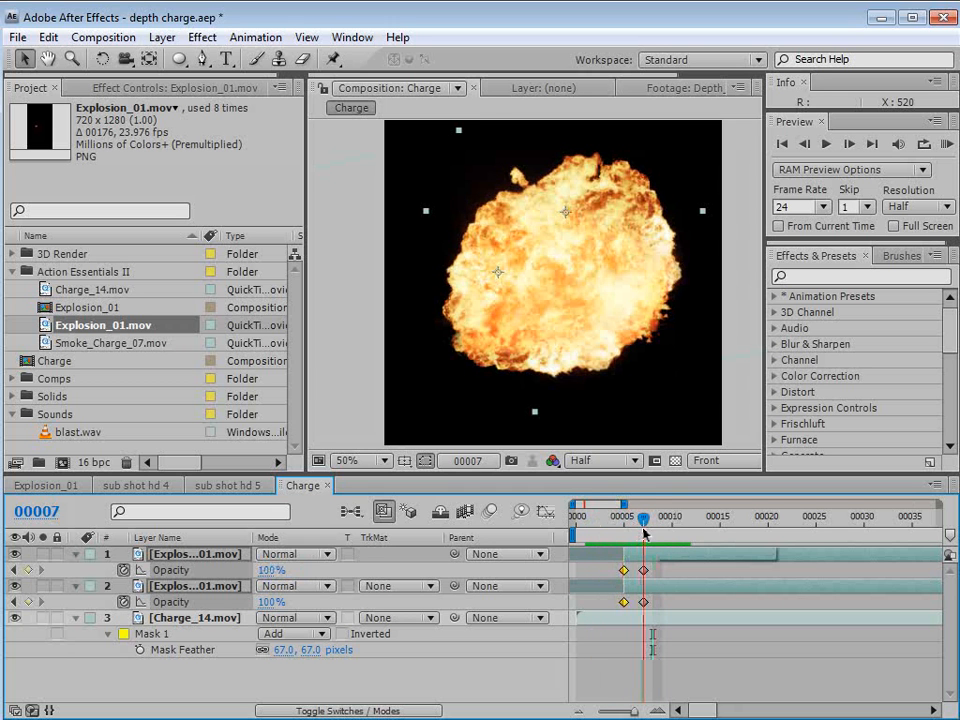
{"action": "left_click_drag", "start_coordinate": [660, 567], "coordinate": [651, 603]}
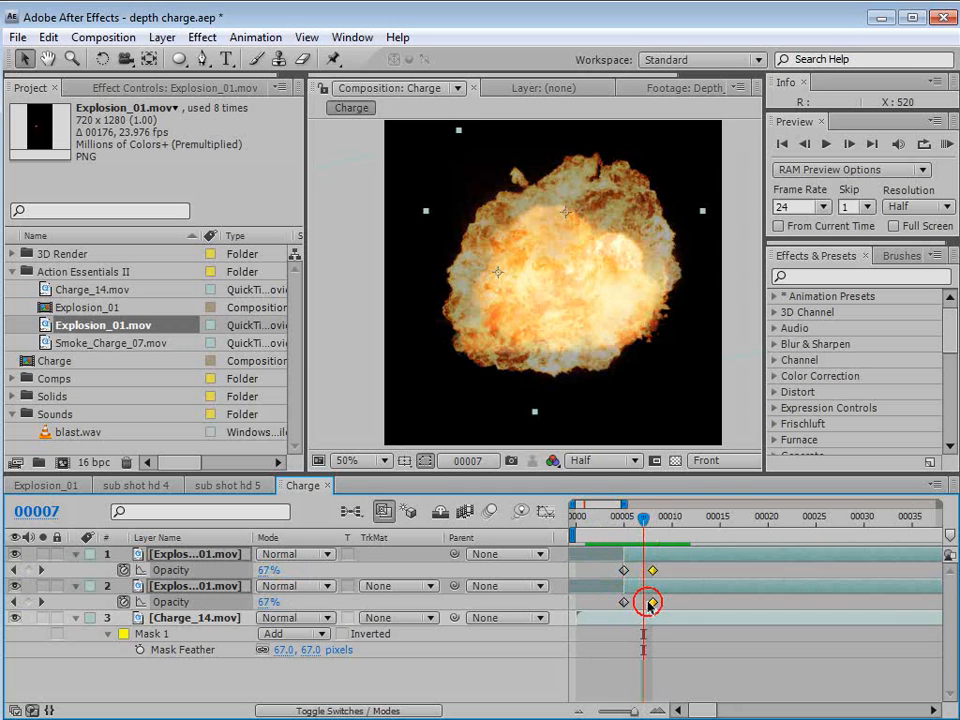
Add a null object to the Charge composition and name it Explo.
{"action": "key", "text": "s"}
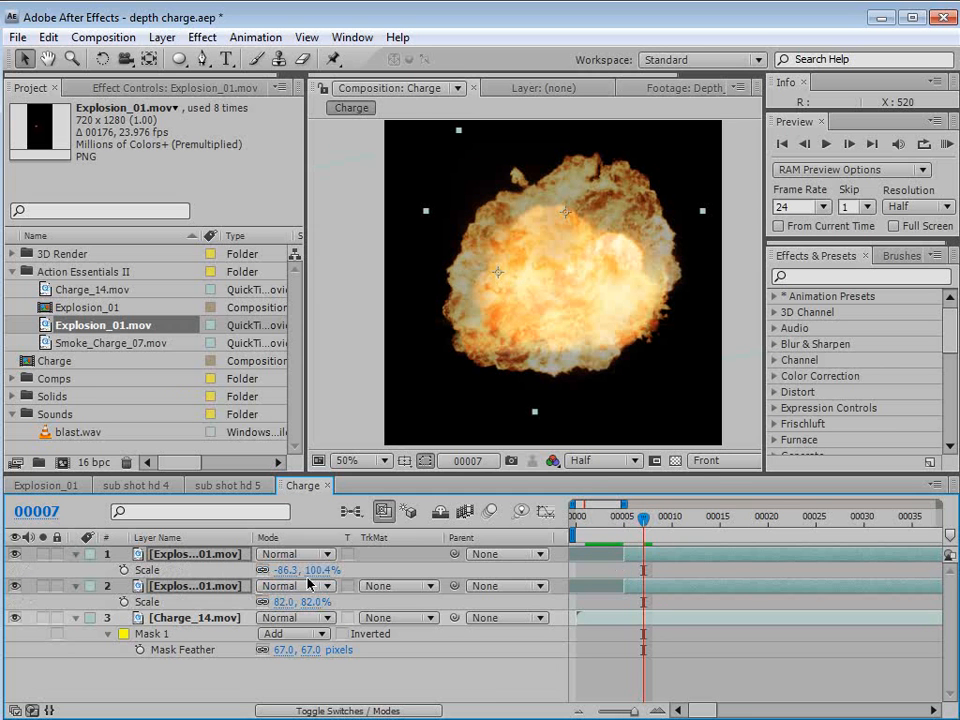
{"action": "left_click", "coordinate": [463, 678]}
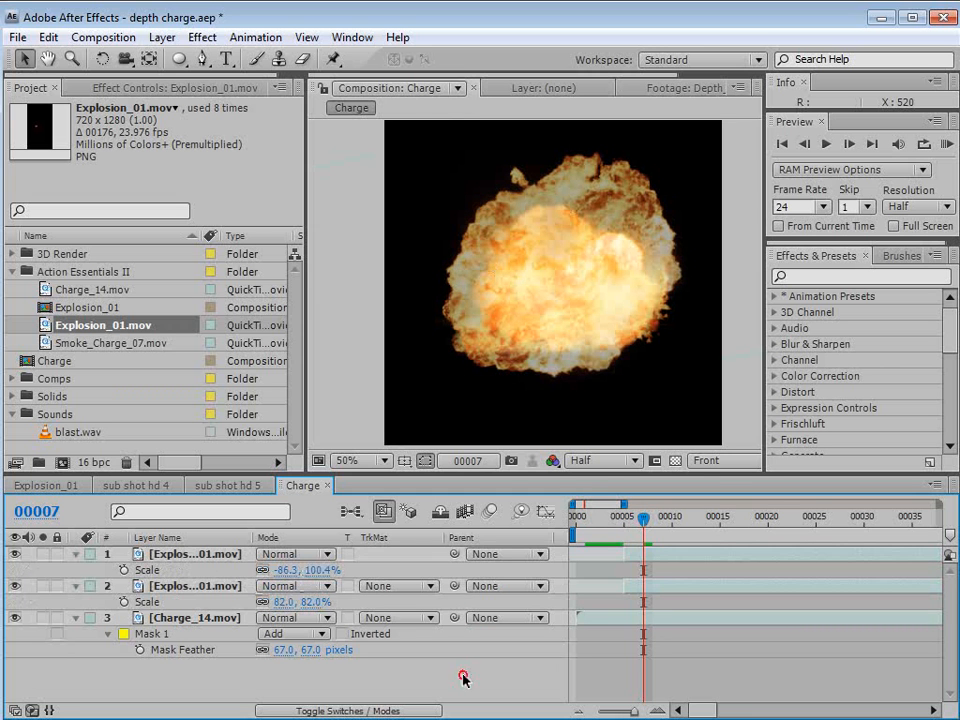
{"action": "left_click", "coordinate": [162, 37]}
{"action": "mouse_move", "coordinate": [280, 58]}
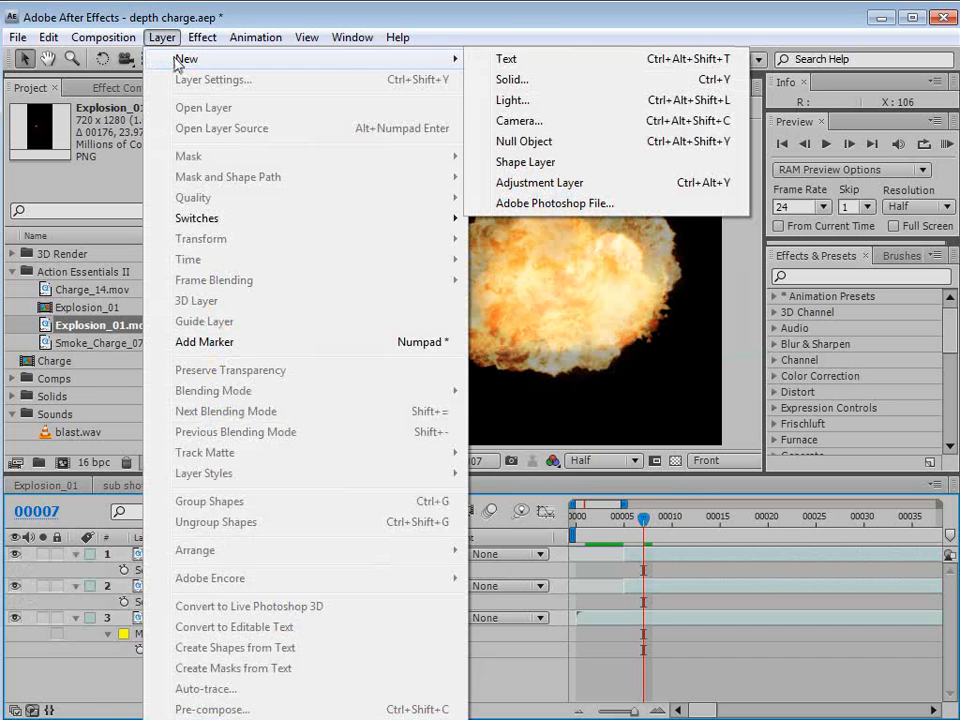
{"action": "left_click", "coordinate": [525, 141]}
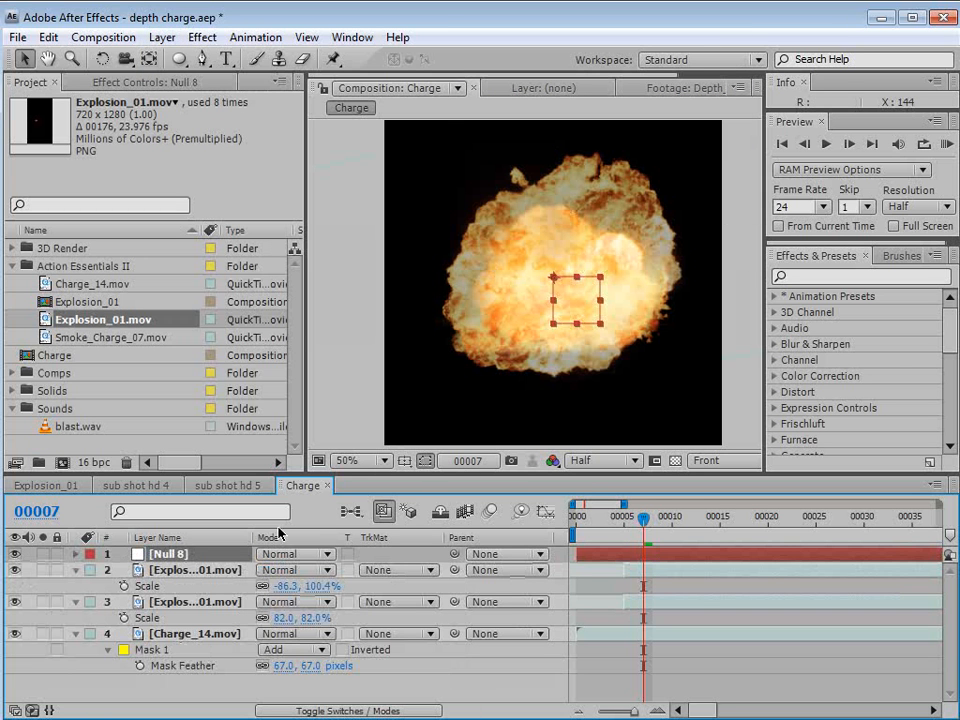
{"action": "key", "text": "Return"}
{"action": "type", "text": "Explo"}
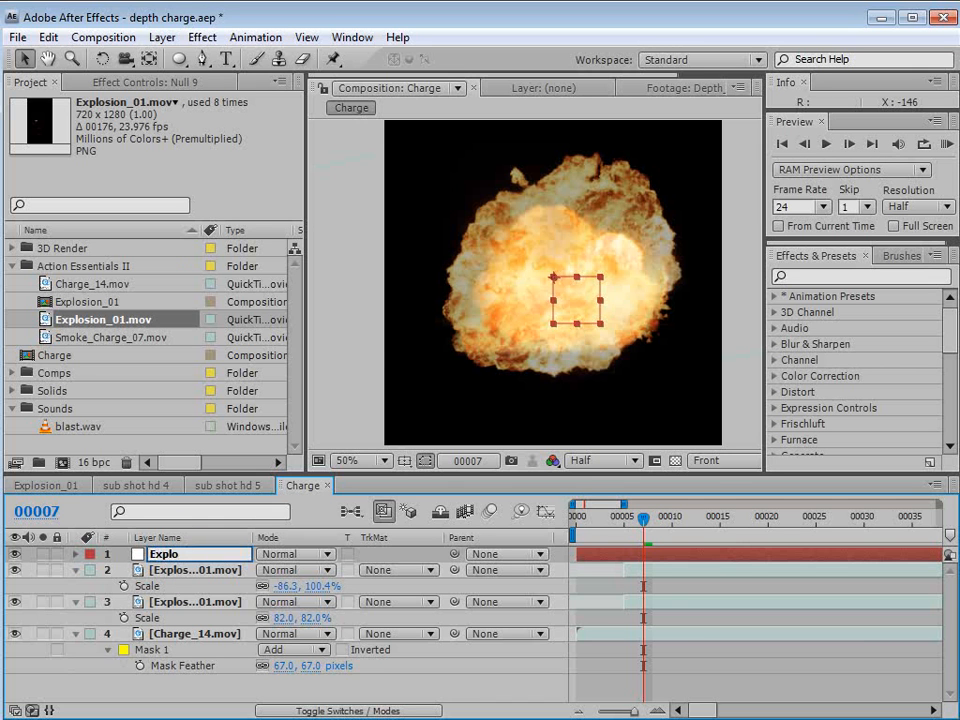
{"action": "key", "text": "Return"}
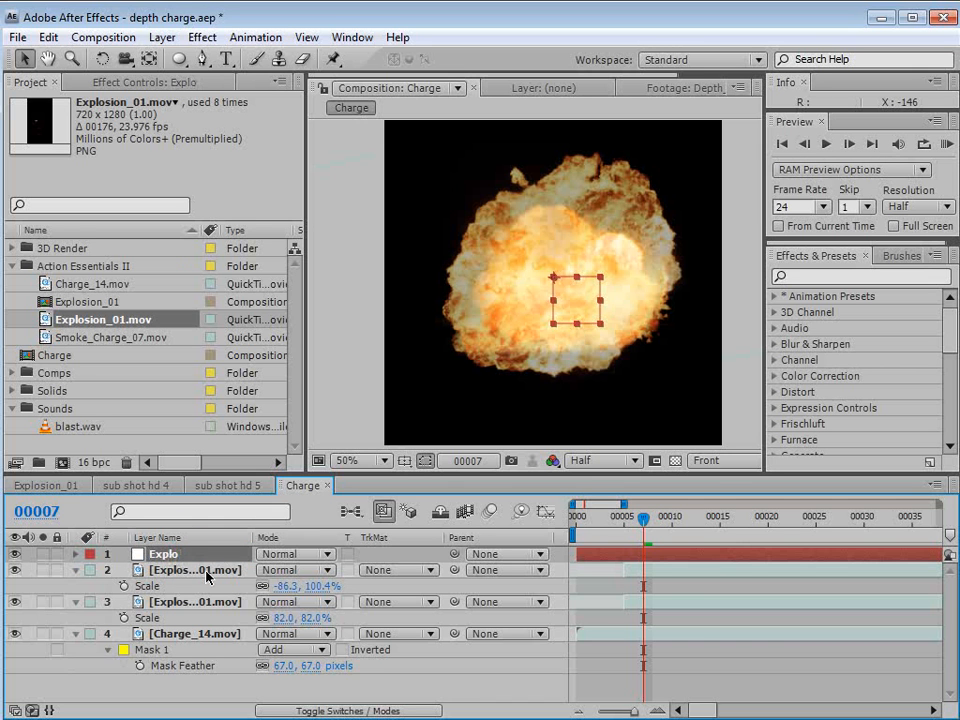
Parent both Explosion_01.mov layers to the Explo null.
{"action": "left_click", "coordinate": [206, 575]}
{"action": "left_click", "coordinate": [158, 602], "text": "shift"}
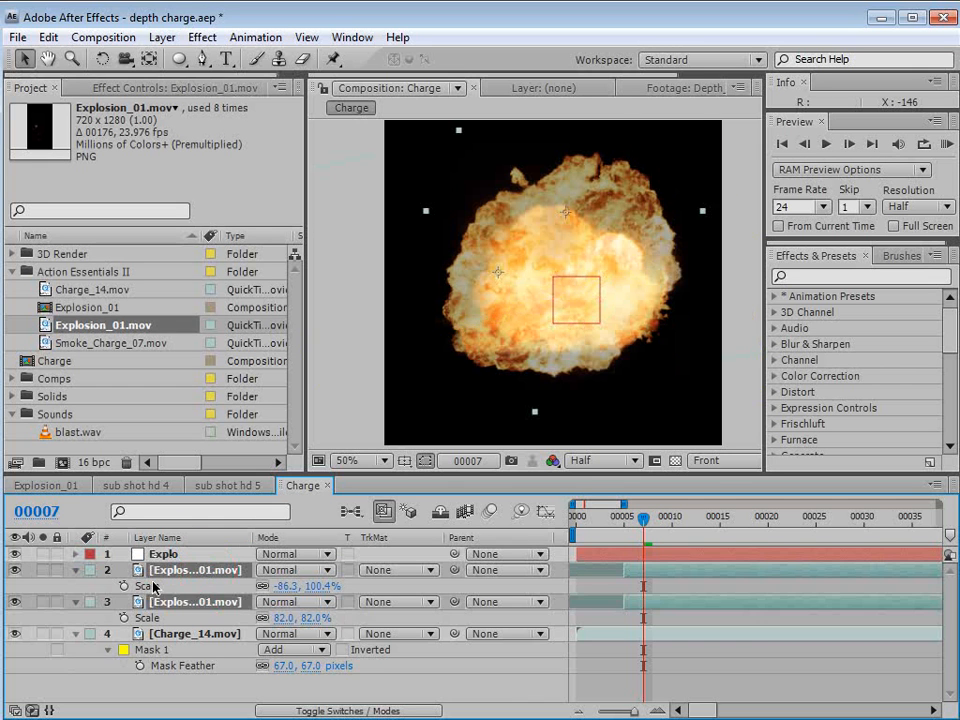
{"action": "left_click_drag", "start_coordinate": [455, 571], "coordinate": [180, 560]}
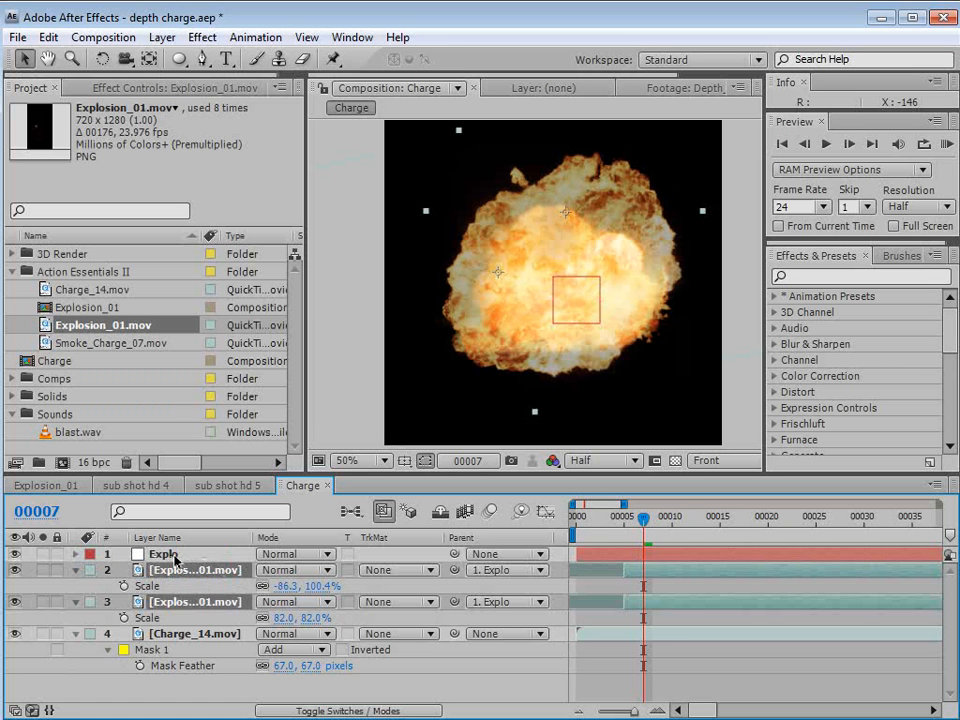
Scale the Explo null to 72% and reposition it slightly so the fireballs match the size of the Charge_14.mov blast.
{"action": "left_click", "coordinate": [175, 558]}
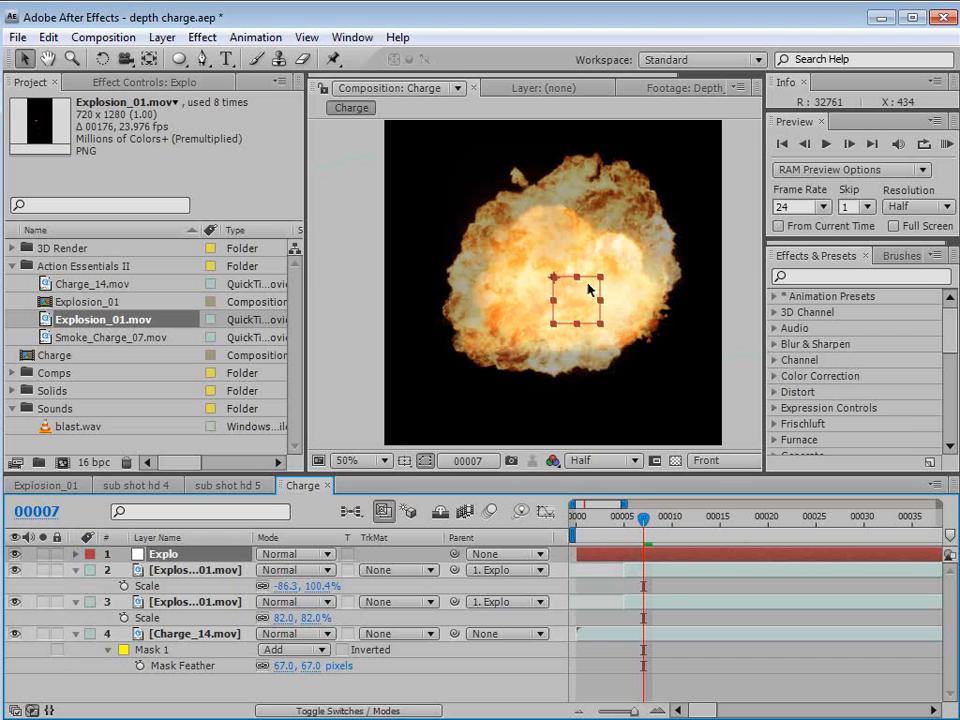
{"action": "mouse_move", "coordinate": [584, 309]}
{"action": "left_mouse_down"}
{"action": "mouse_move", "coordinate": [584, 238]}
{"action": "mouse_move", "coordinate": [542, 314]}
{"action": "mouse_move", "coordinate": [630, 270]}
{"action": "mouse_move", "coordinate": [588, 280]}
{"action": "mouse_move", "coordinate": [613, 339]}
{"action": "mouse_move", "coordinate": [587, 313]}
{"action": "mouse_move", "coordinate": [585, 321]}
{"action": "mouse_move", "coordinate": [565, 310]}
{"action": "left_mouse_up"}
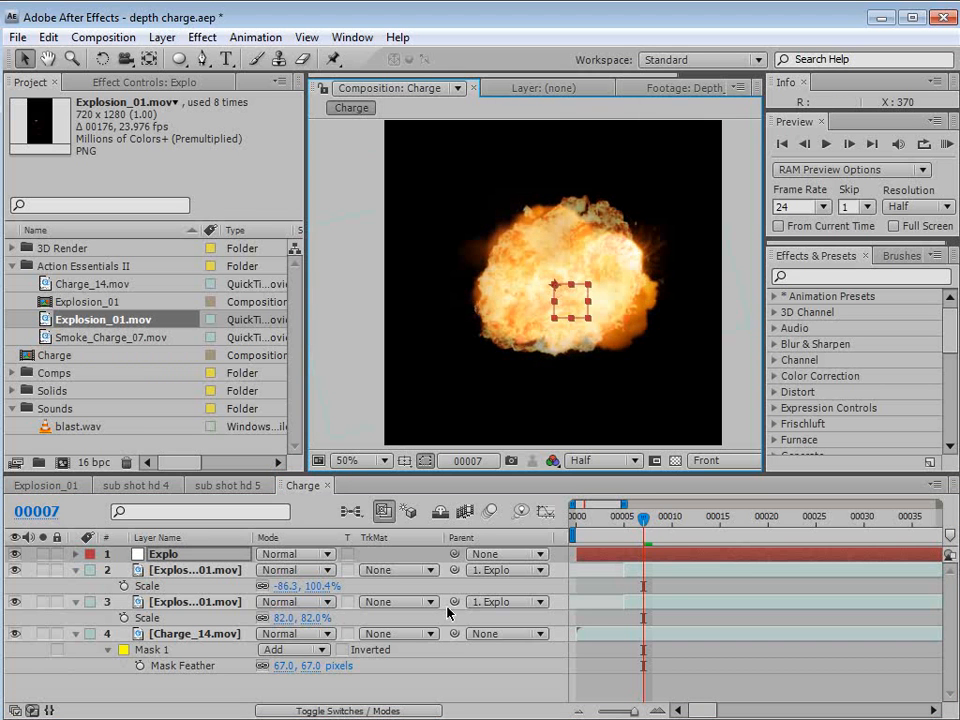
{"action": "key", "text": "s"}
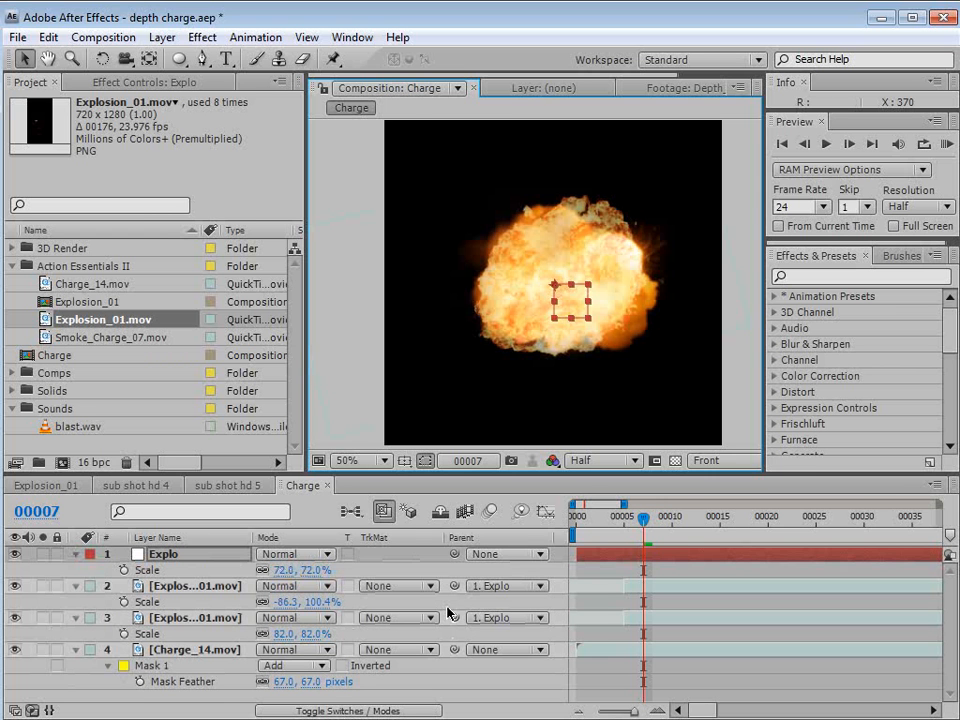
Reveal the opacity keyframes of both Explosion_01.mov layers and set a 72% scale keyframe on the Explo null at frame 9.
{"action": "key", "text": "equal"}
{"action": "left_click", "coordinate": [621, 585]}
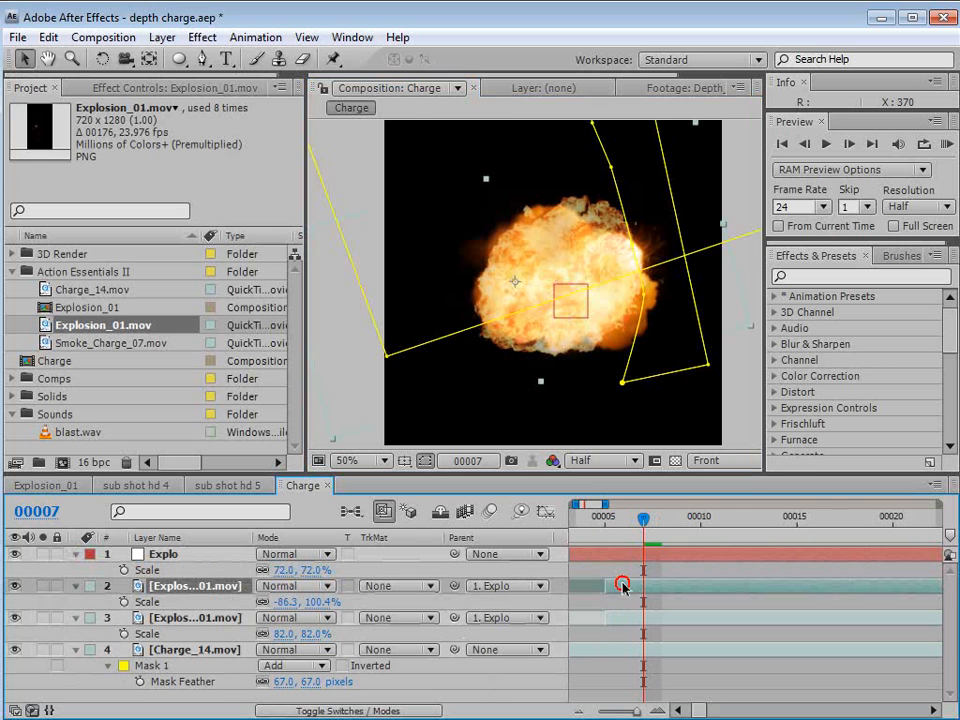
{"action": "left_click", "coordinate": [621, 616], "text": "shift"}
{"action": "key", "text": "t"}
{"action": "left_click_drag", "start_coordinate": [622, 593], "coordinate": [690, 590]}
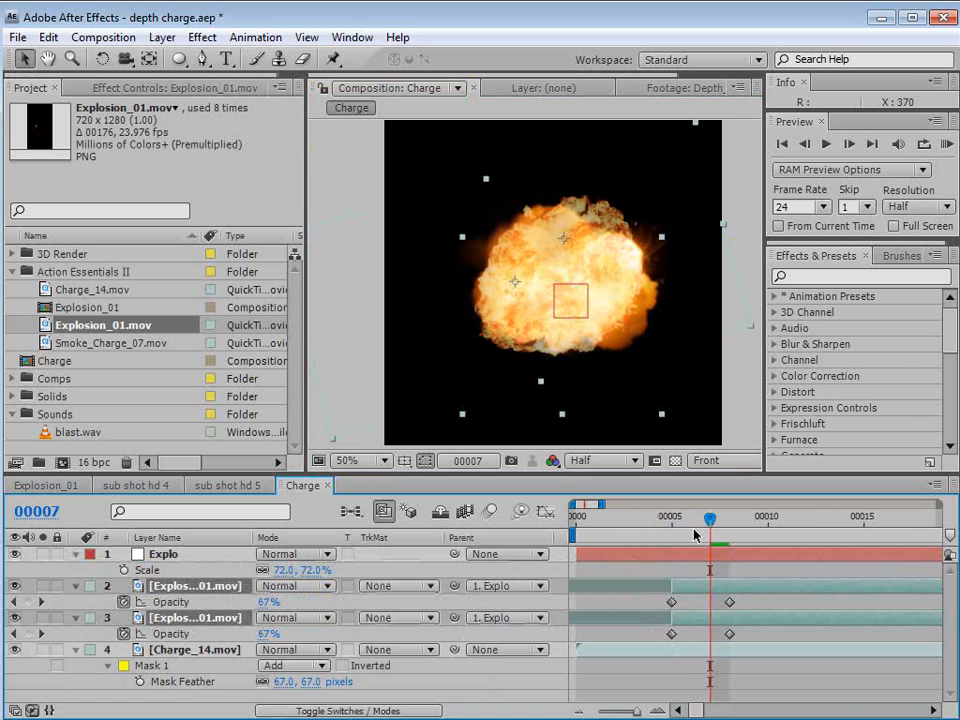
{"action": "left_click_drag", "start_coordinate": [703, 519], "coordinate": [747, 530]}
{"action": "left_click", "coordinate": [157, 555]}
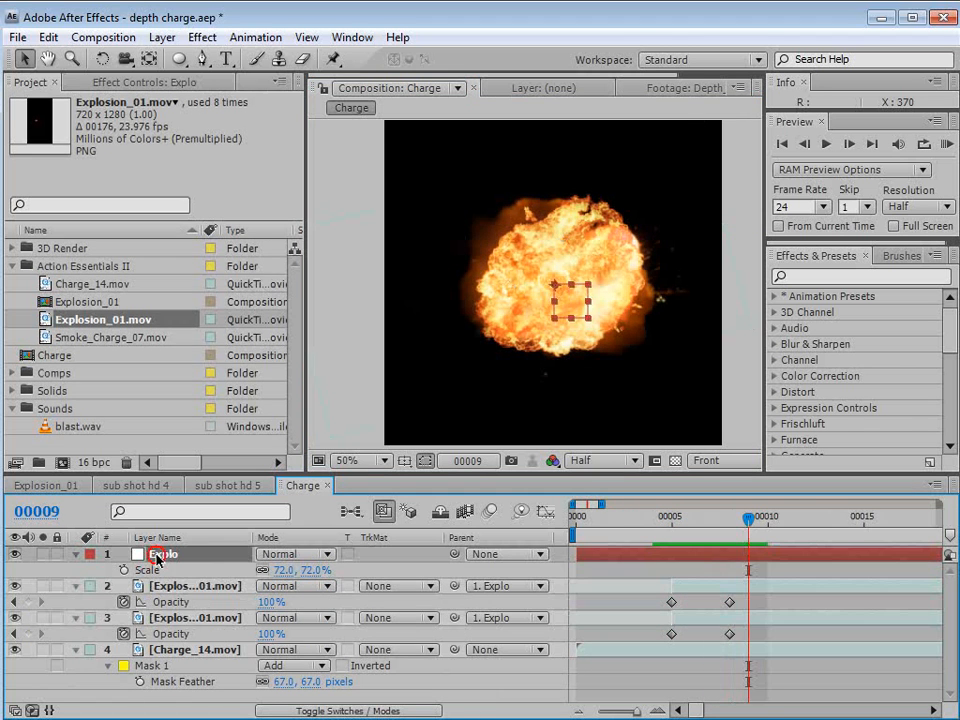
{"action": "left_click", "coordinate": [124, 570]}
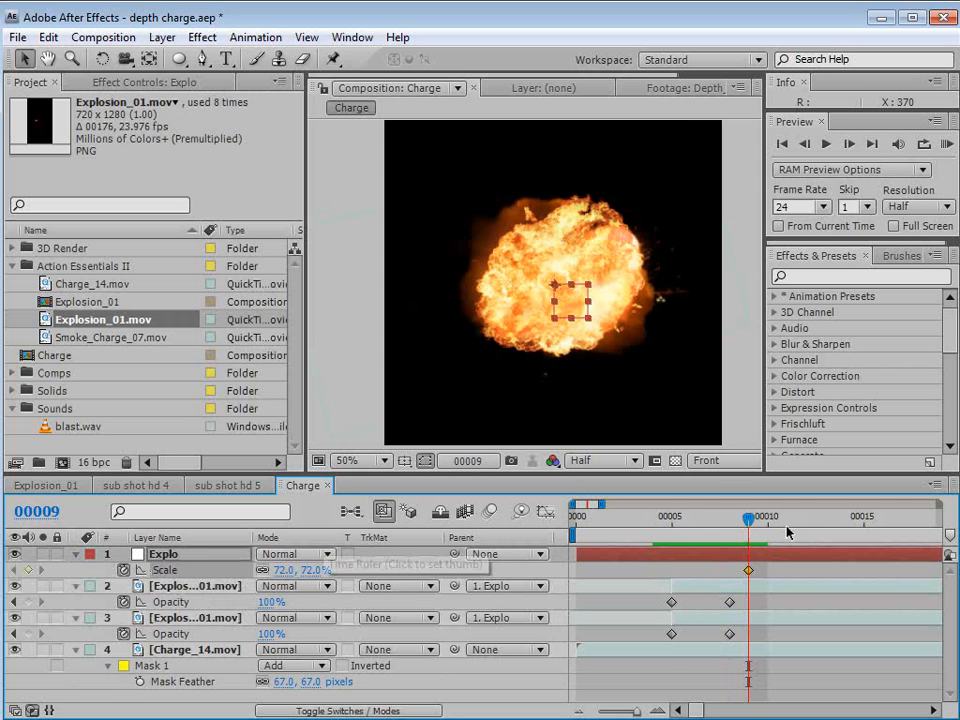
Set the Explo null's scale to 49% at frame 5 and check the growth at frame 7.
{"action": "left_click_drag", "start_coordinate": [748, 520], "coordinate": [671, 527]}
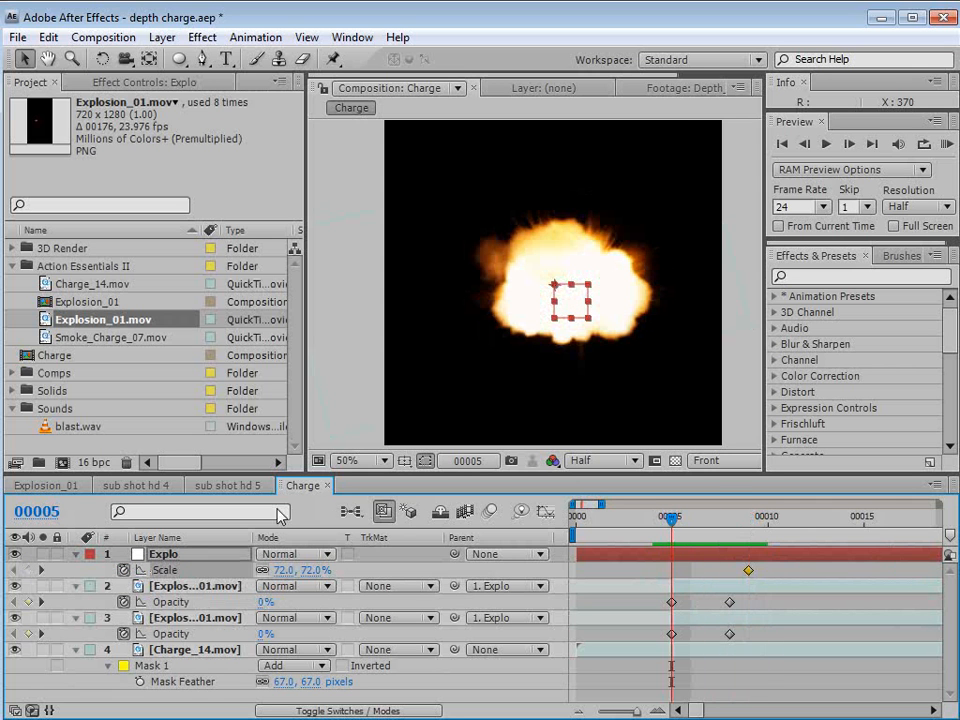
{"action": "left_click_drag", "start_coordinate": [311, 575], "coordinate": [288, 575]}
{"action": "left_click_drag", "start_coordinate": [671, 521], "coordinate": [711, 535]}
Solo both Explosion_01.mov layers and set the Explo null's scale to 34% at frame 5.
{"action": "left_click_drag", "start_coordinate": [44, 587], "coordinate": [45, 618]}
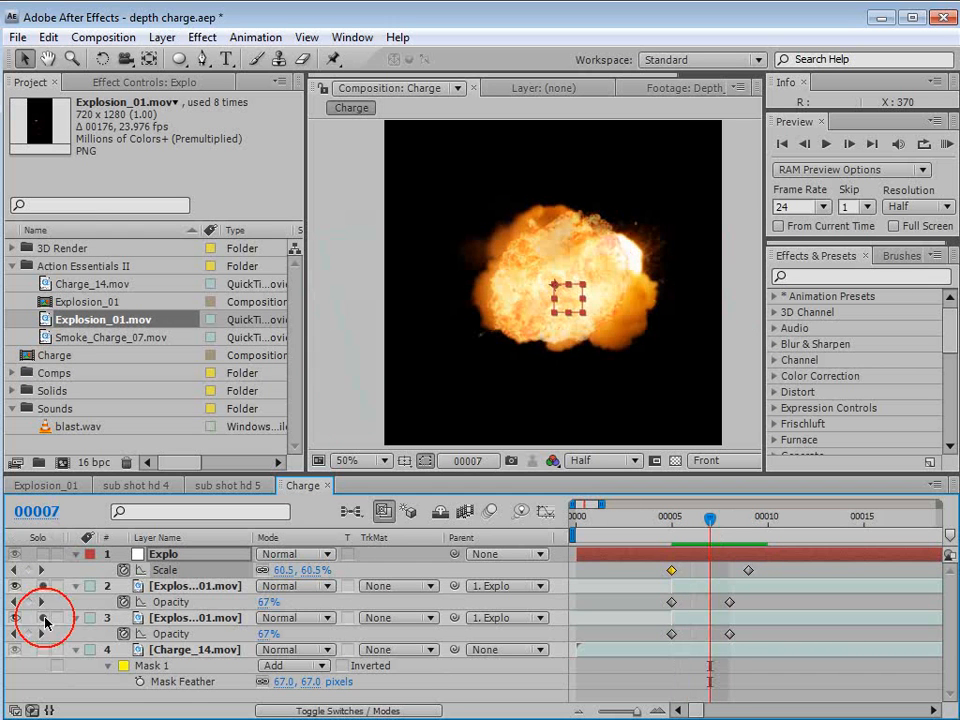
{"action": "left_click", "coordinate": [691, 521]}
{"action": "left_click_drag", "start_coordinate": [691, 521], "coordinate": [671, 521]}
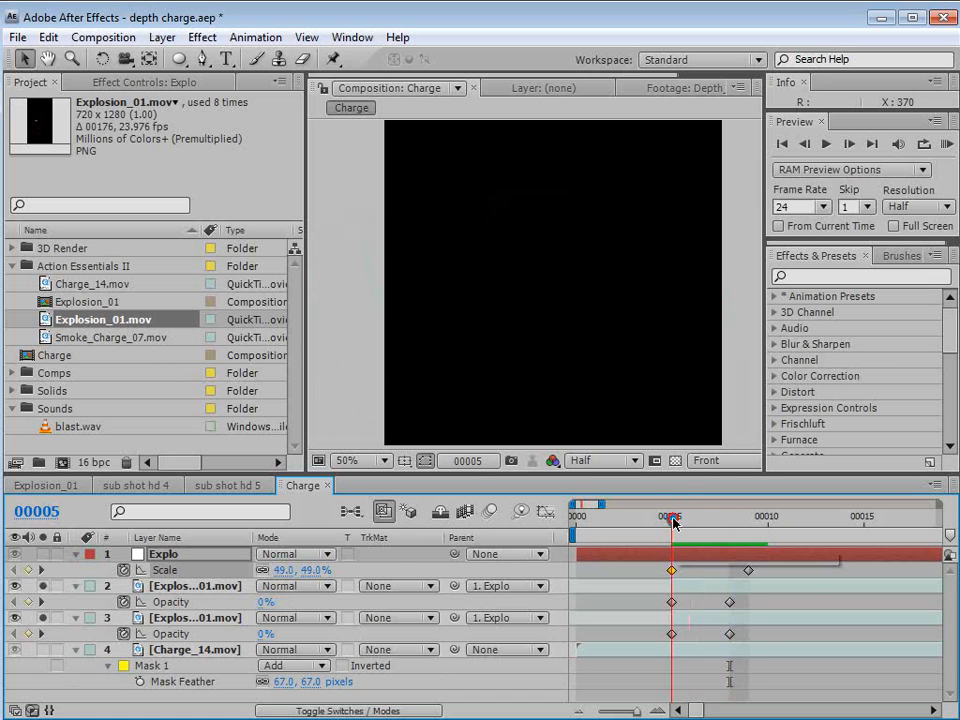
{"action": "left_click_drag", "start_coordinate": [307, 571], "coordinate": [306, 586]}
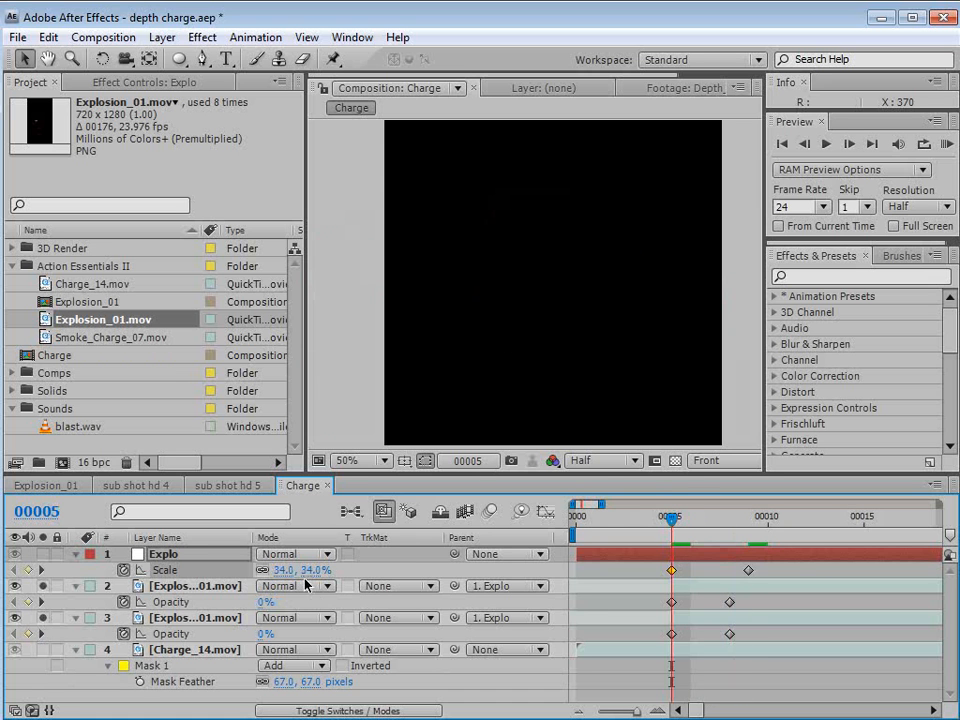
Enable motion blur for the composition and on both Explosion_01.mov layers, and check the expanding fireball over the first frames.
{"action": "left_click_drag", "start_coordinate": [671, 521], "coordinate": [683, 548]}
{"action": "left_click", "coordinate": [488, 510]}
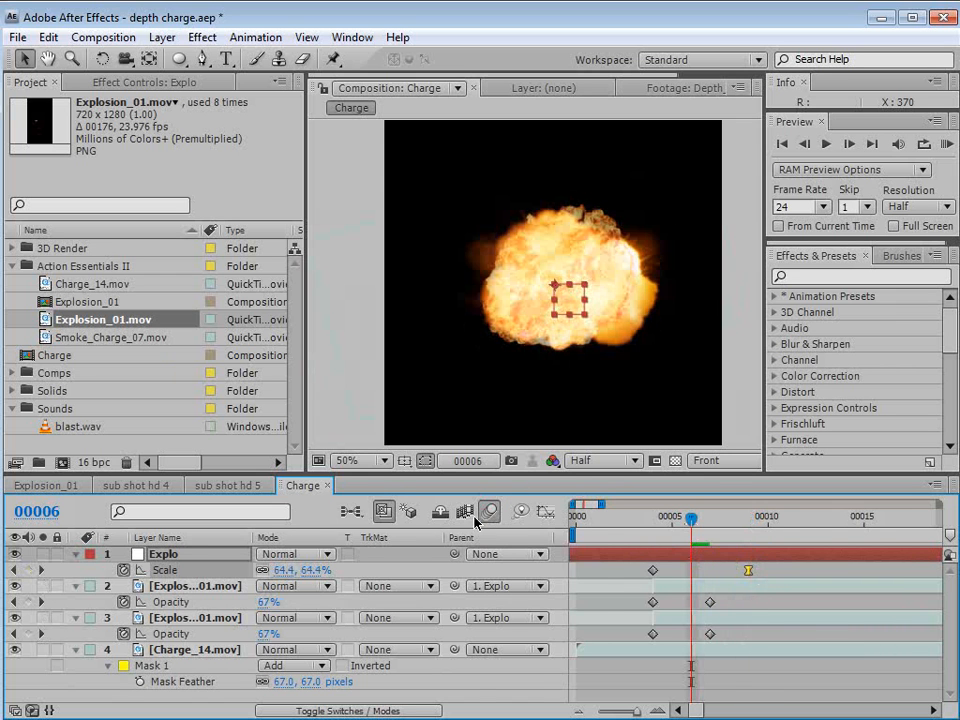
{"action": "key", "text": "F4"}
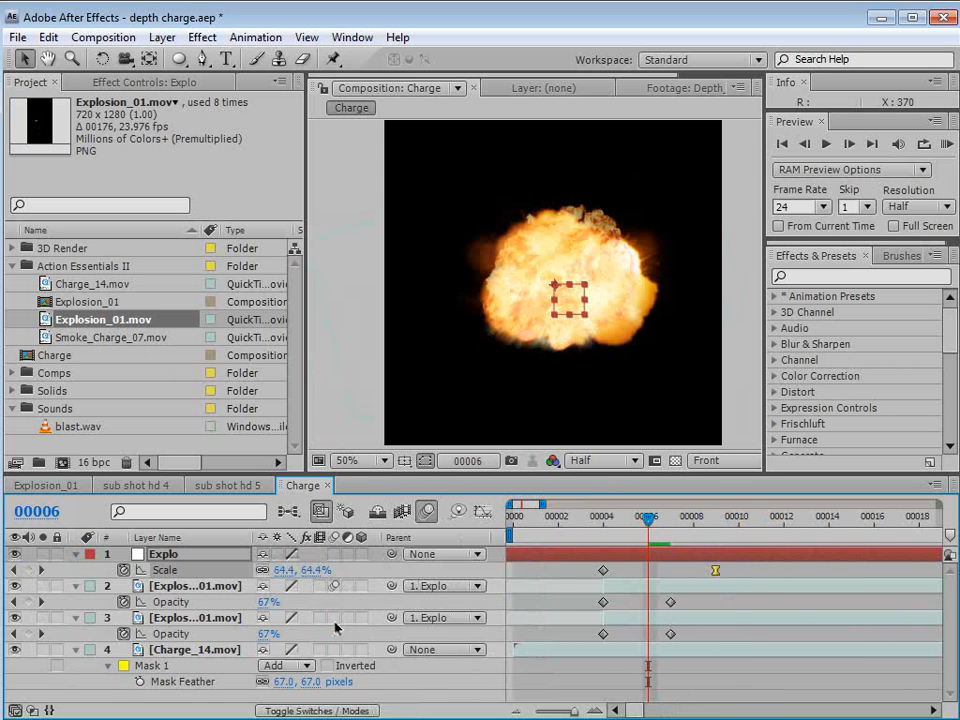
{"action": "left_click_drag", "start_coordinate": [636, 521], "coordinate": [763, 523]}
{"action": "key", "text": "minus"}
{"action": "key", "text": "minus"}
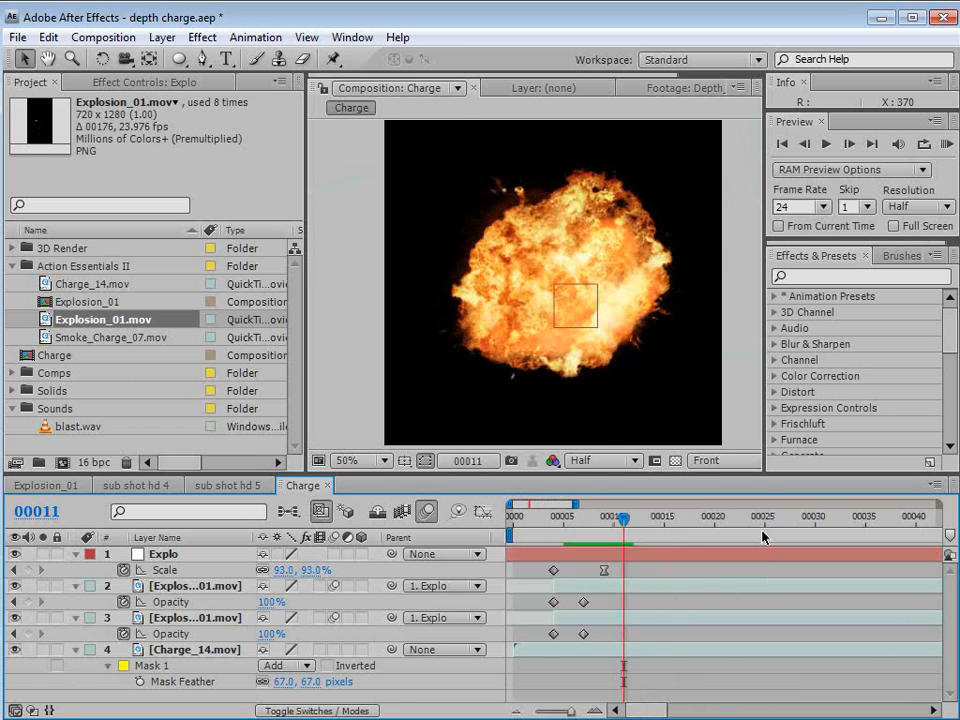
{"action": "left_click", "coordinate": [650, 522]}
{"action": "left_click_drag", "start_coordinate": [650, 522], "coordinate": [628, 524]}
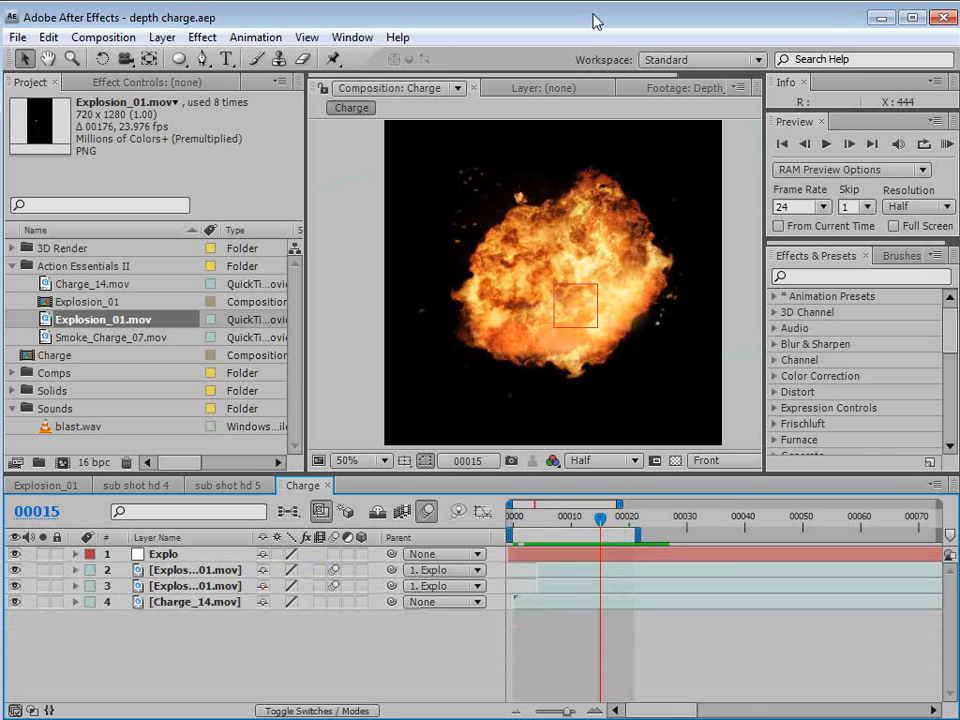
Pre-compose the Explo null, both Explosion_01.mov layers and Charge_14.mov into a composition named Explo_Comop, moving all attributes.
{"action": "left_click", "coordinate": [164, 554]}
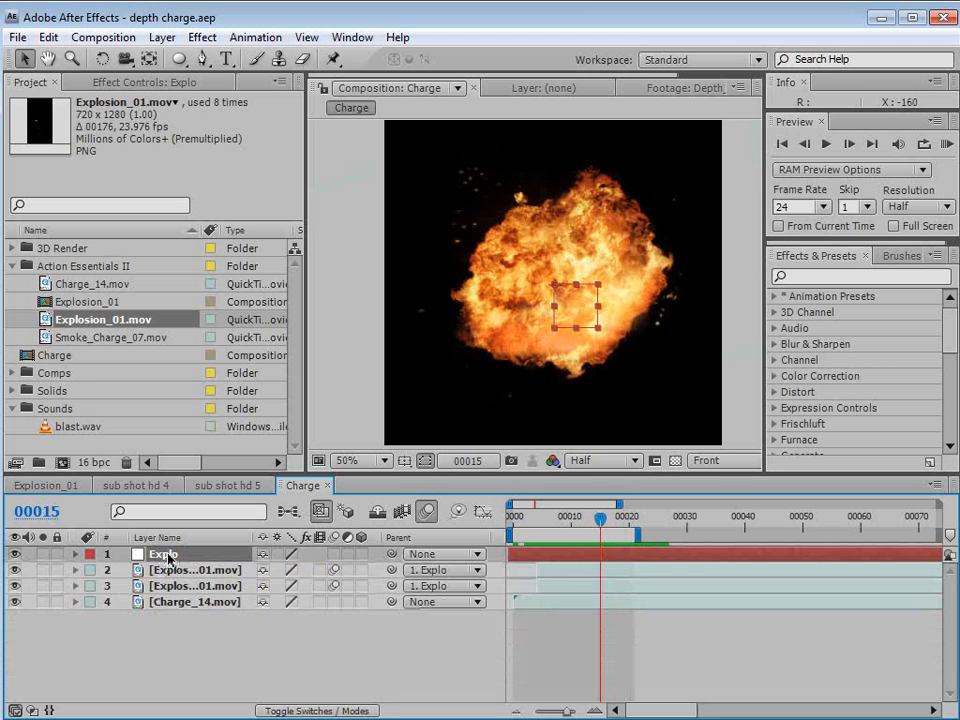
{"action": "left_click", "coordinate": [176, 602], "text": "shift"}
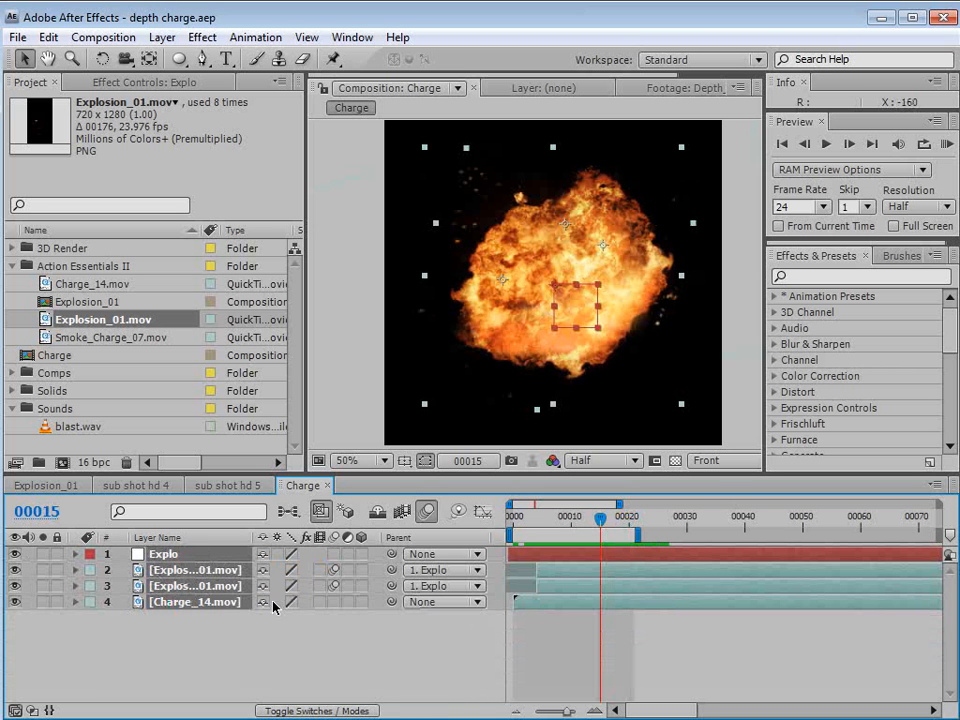
{"action": "left_click", "coordinate": [162, 37]}
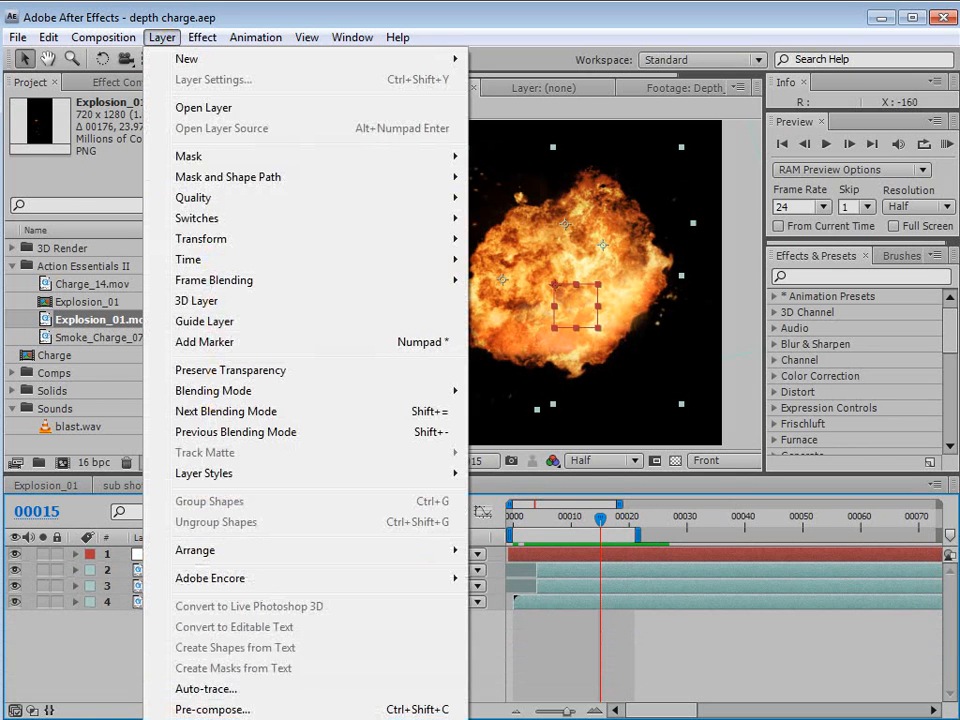
{"action": "left_click", "coordinate": [212, 710]}
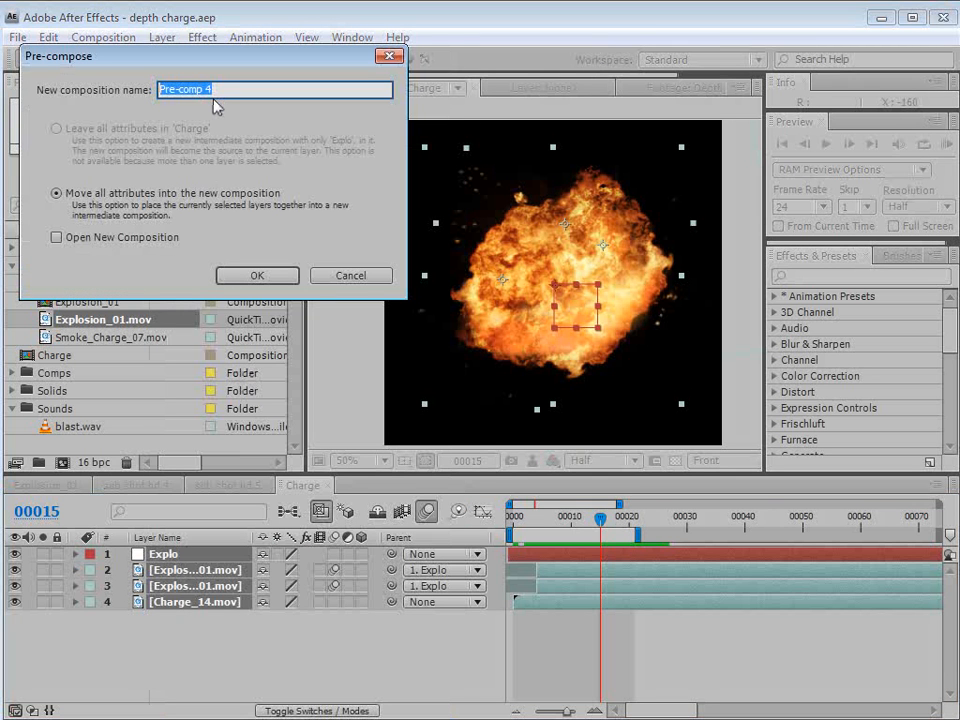
{"action": "type", "text": "Explo_Comop"}
{"action": "left_click", "coordinate": [258, 276]}
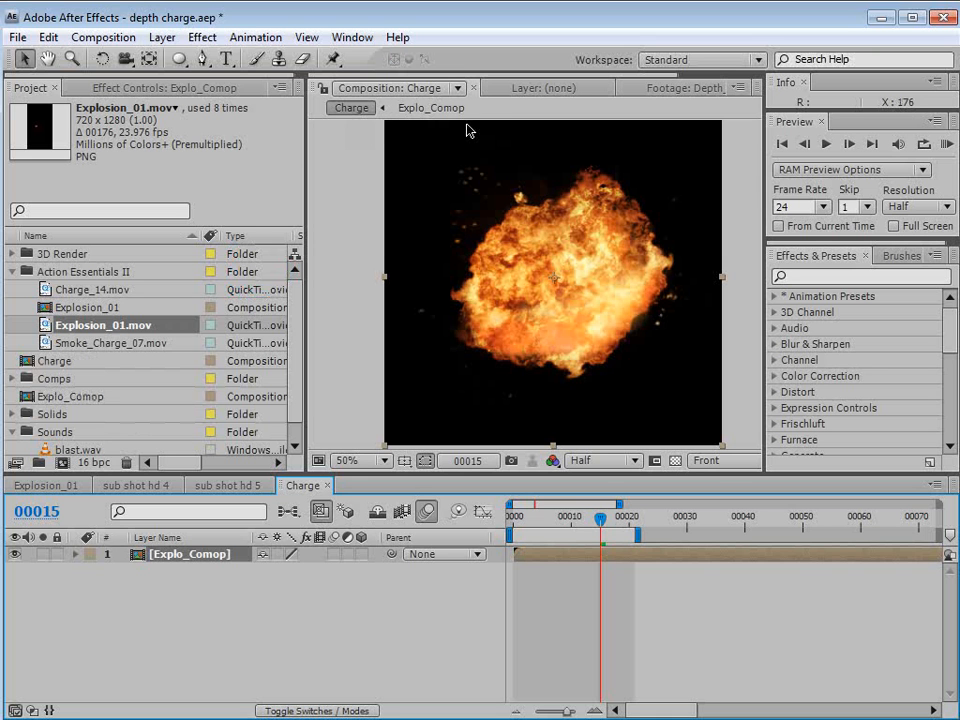
Add a null object to the Charge composition and parent the Explo_Comop layer to it.
{"action": "left_click_drag", "start_coordinate": [590, 519], "coordinate": [570, 518]}
{"action": "left_click", "coordinate": [163, 37]}
{"action": "mouse_move", "coordinate": [174, 57]}
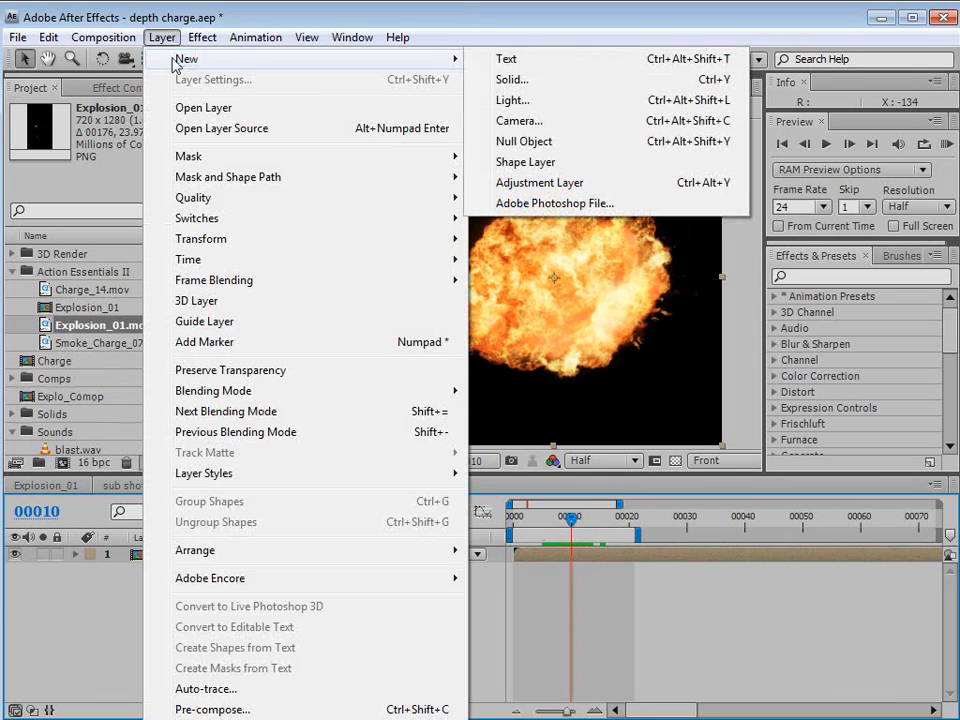
{"action": "left_click", "coordinate": [545, 146]}
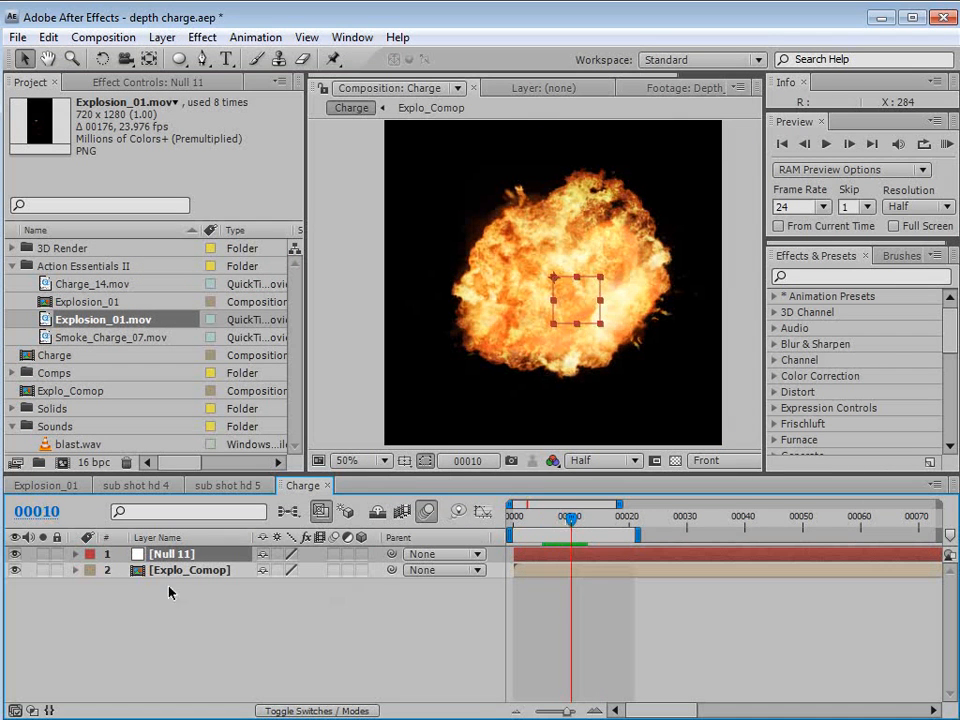
{"action": "left_click", "coordinate": [196, 572]}
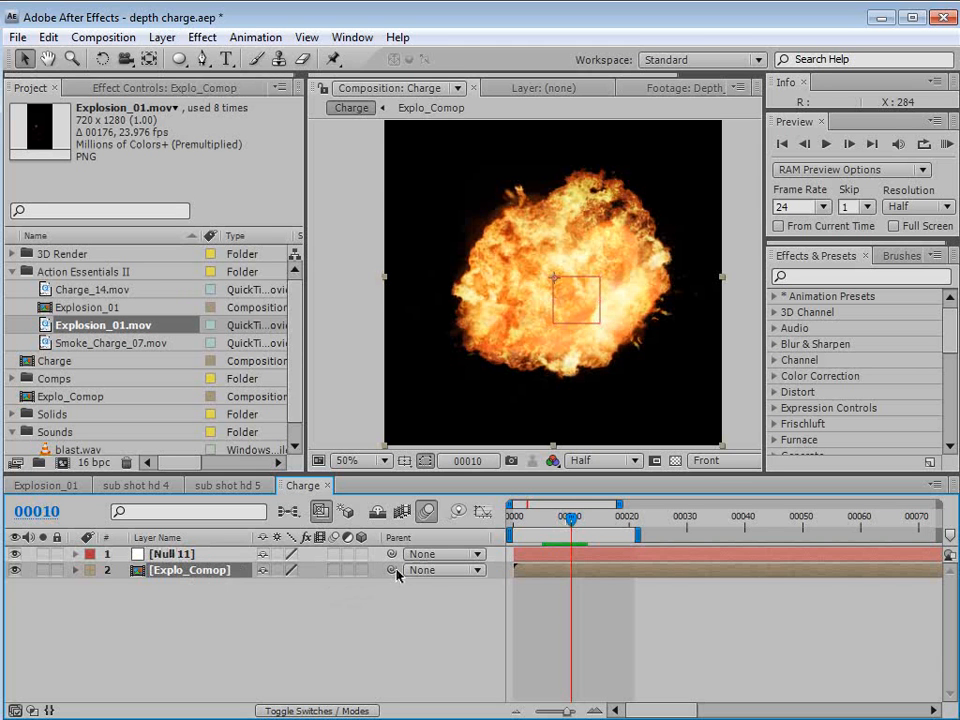
{"action": "left_click_drag", "start_coordinate": [394, 571], "coordinate": [182, 556]}
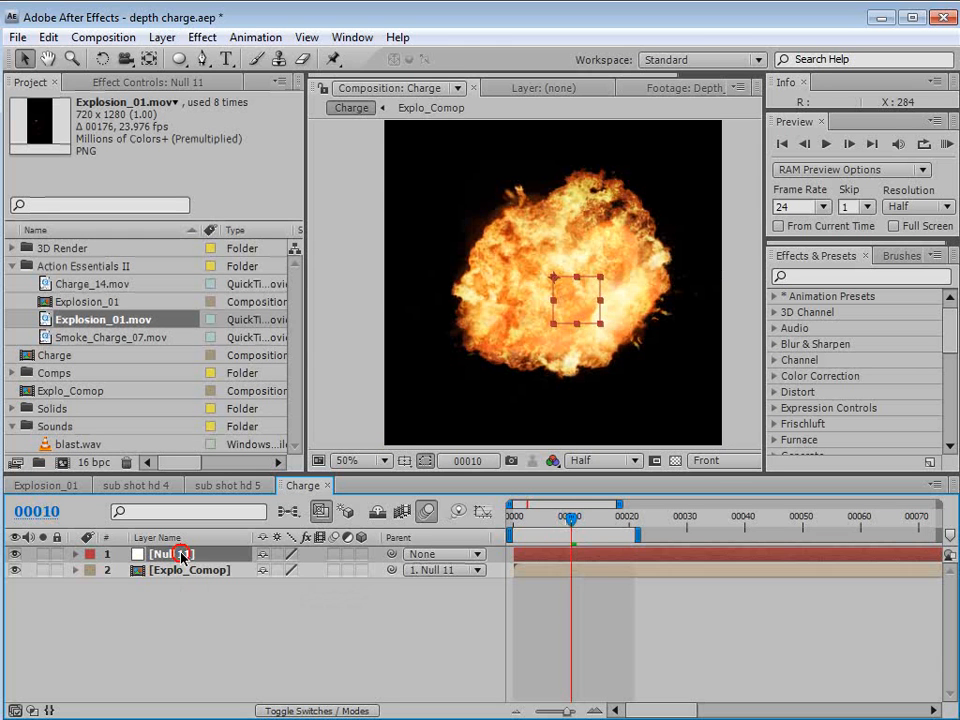
Animate the new null's scale from 100% at frame 10 to 29% at frame 33 and extend the work area to cover it.
{"action": "key", "text": "Page_Up"}
{"action": "key", "text": "Page_Up"}
{"action": "key", "text": "Page_Up"}
{"action": "key", "text": "s"}
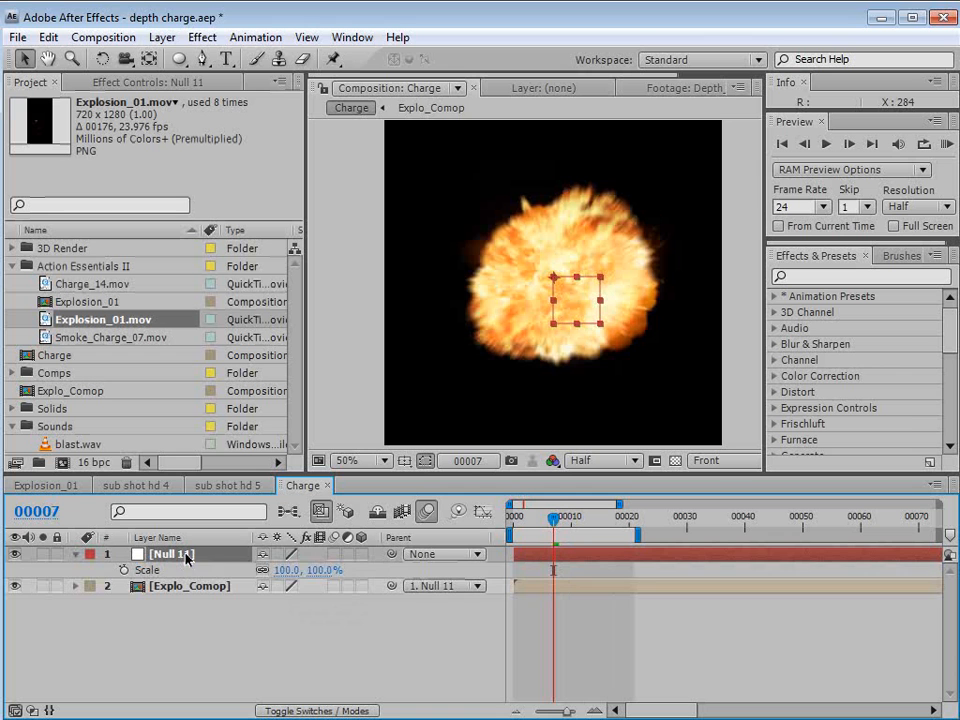
{"action": "left_click_drag", "start_coordinate": [555, 521], "coordinate": [570, 521]}
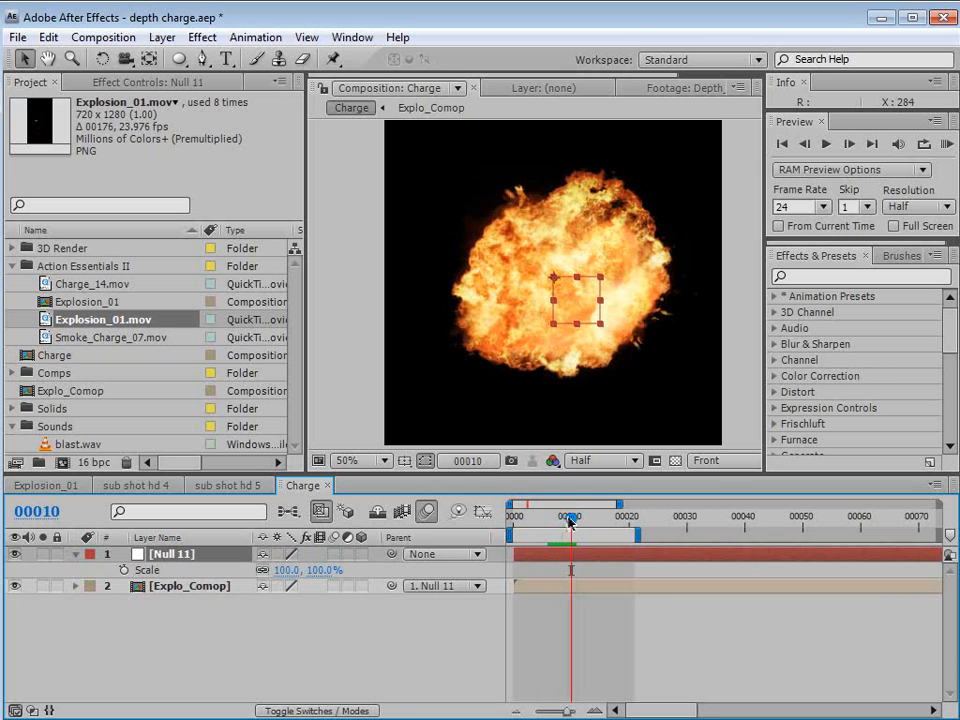
{"action": "left_click", "coordinate": [124, 570]}
{"action": "left_click_drag", "start_coordinate": [563, 524], "coordinate": [705, 535]}
{"action": "left_click_drag", "start_coordinate": [306, 571], "coordinate": [245, 570]}
{"action": "left_click_drag", "start_coordinate": [628, 533], "coordinate": [708, 533]}
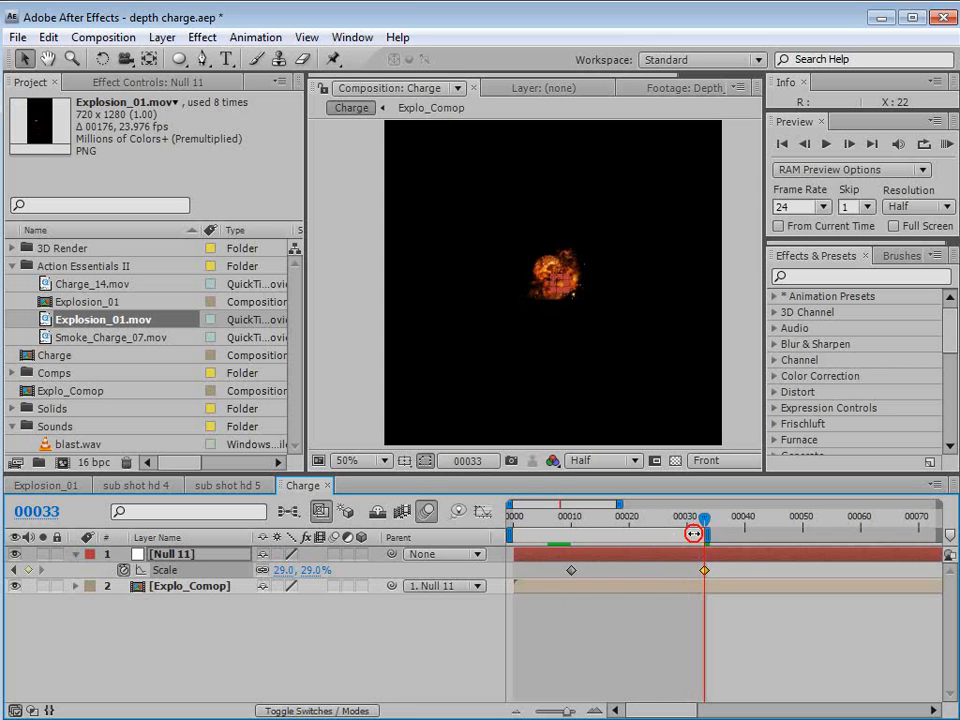
Check the explosion's collapse and move the null's 29% scale keyframe to frame 28.
{"action": "left_click_drag", "start_coordinate": [540, 516], "coordinate": [548, 518]}
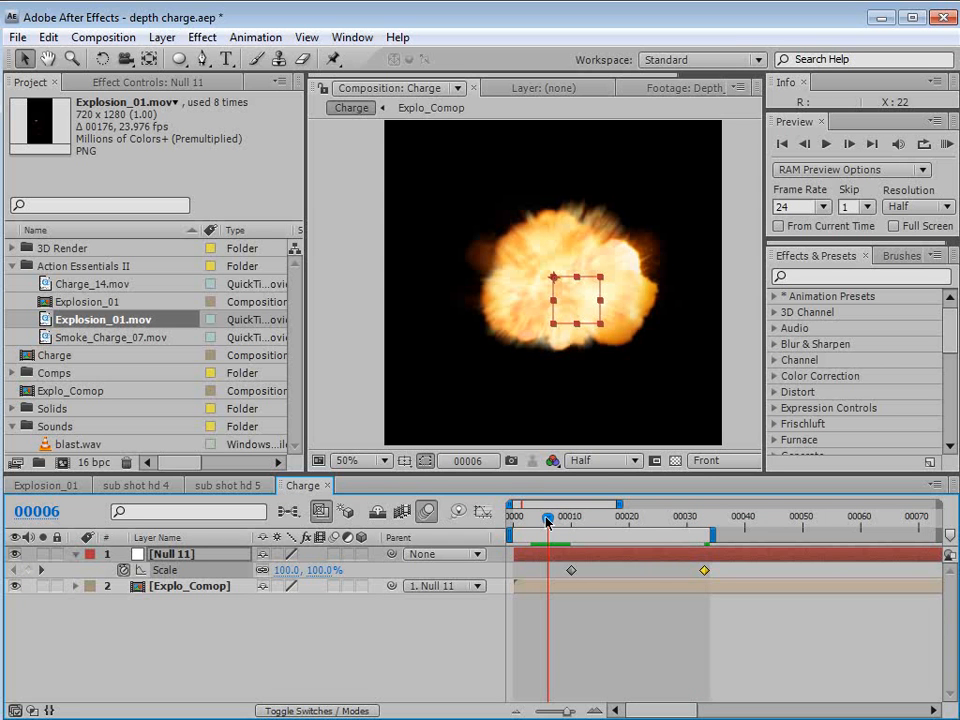
{"action": "left_click_drag", "start_coordinate": [548, 522], "coordinate": [664, 522]}
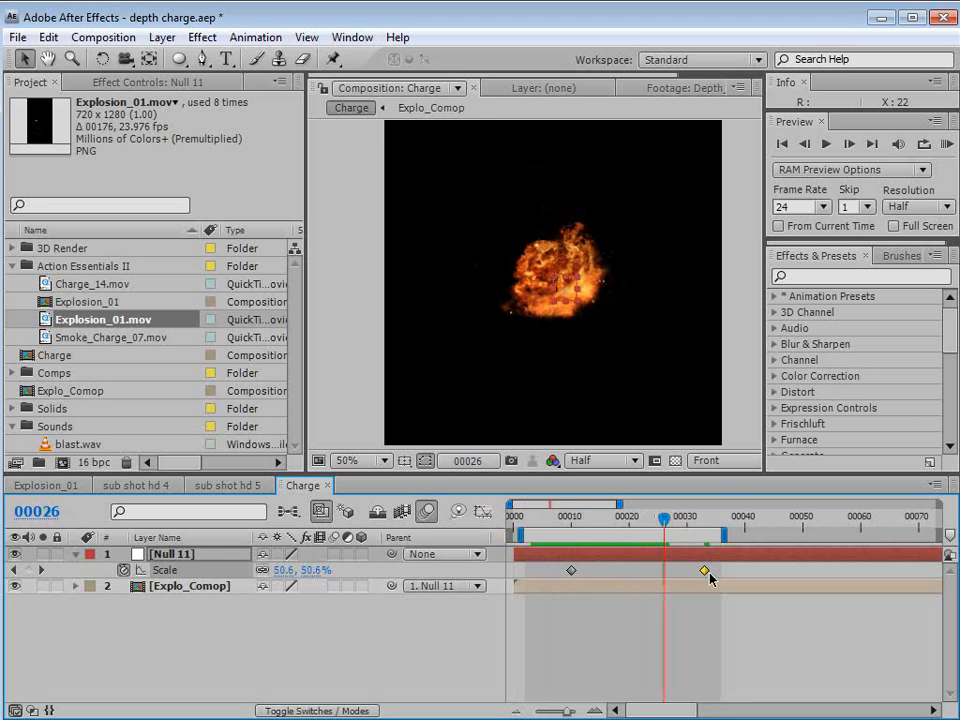
{"action": "left_click_drag", "start_coordinate": [705, 571], "coordinate": [676, 571]}
{"action": "left_click_drag", "start_coordinate": [576, 526], "coordinate": [676, 538]}
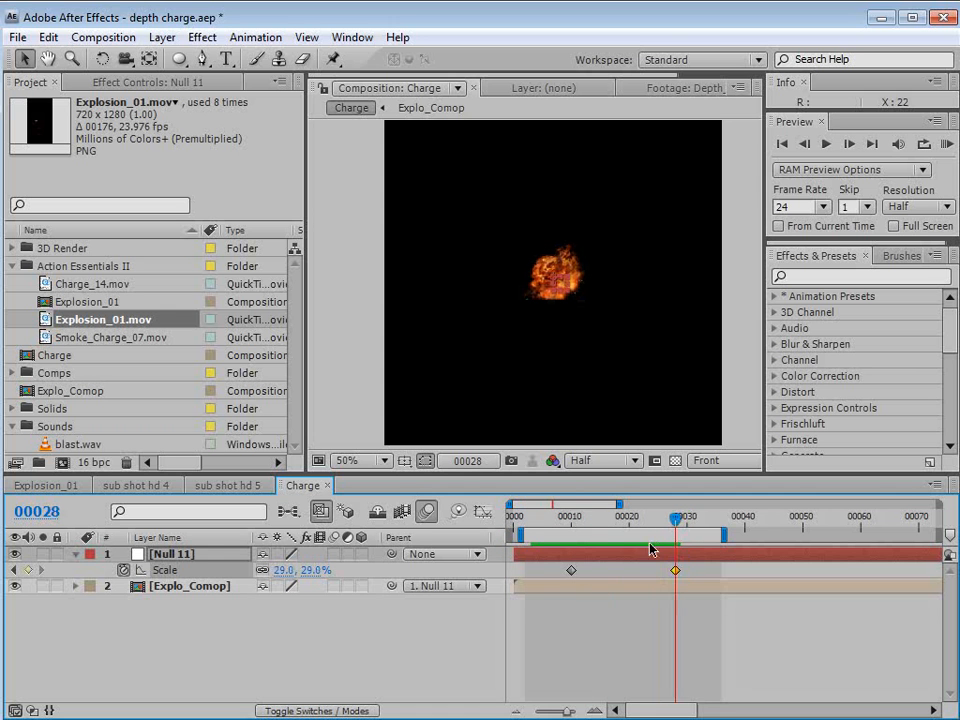
Animate the null's rotation from 0° at frame 10 to 52° at frame 28.
{"action": "key", "text": "shift+r"}
{"action": "left_click", "coordinate": [124, 586]}
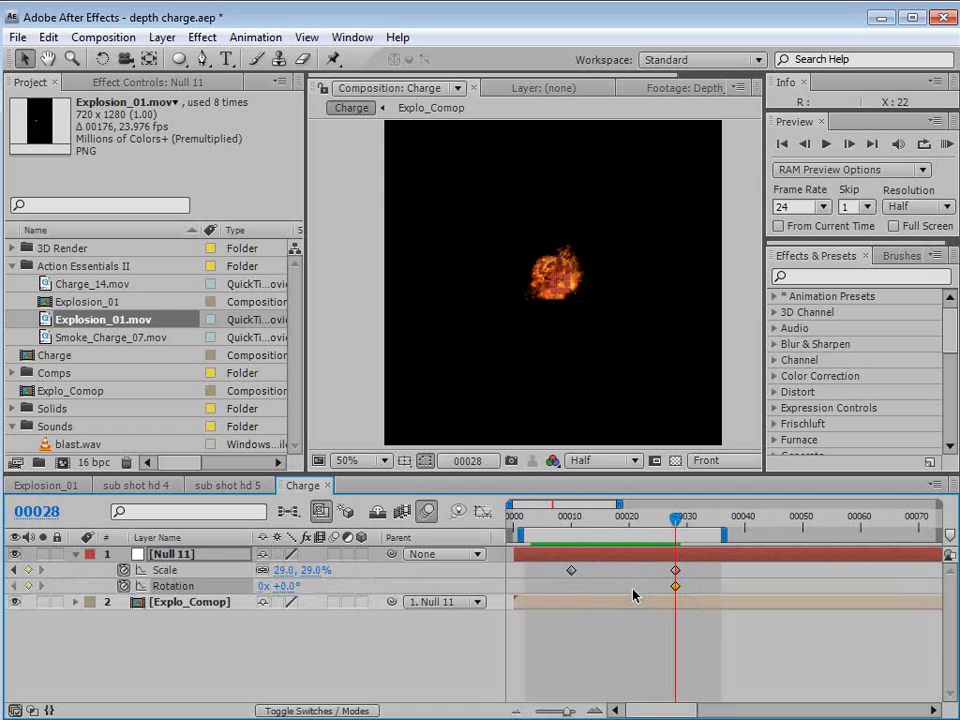
{"action": "left_click_drag", "start_coordinate": [677, 588], "coordinate": [571, 588]}
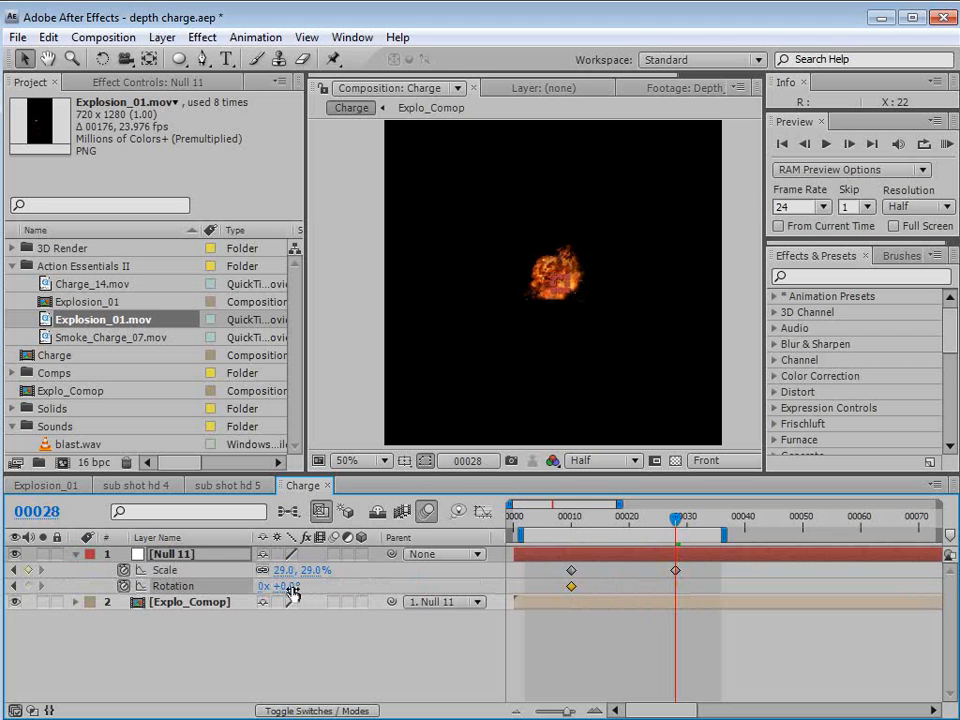
{"action": "left_click_drag", "start_coordinate": [290, 592], "coordinate": [320, 592]}
{"action": "left_click", "coordinate": [577, 517]}
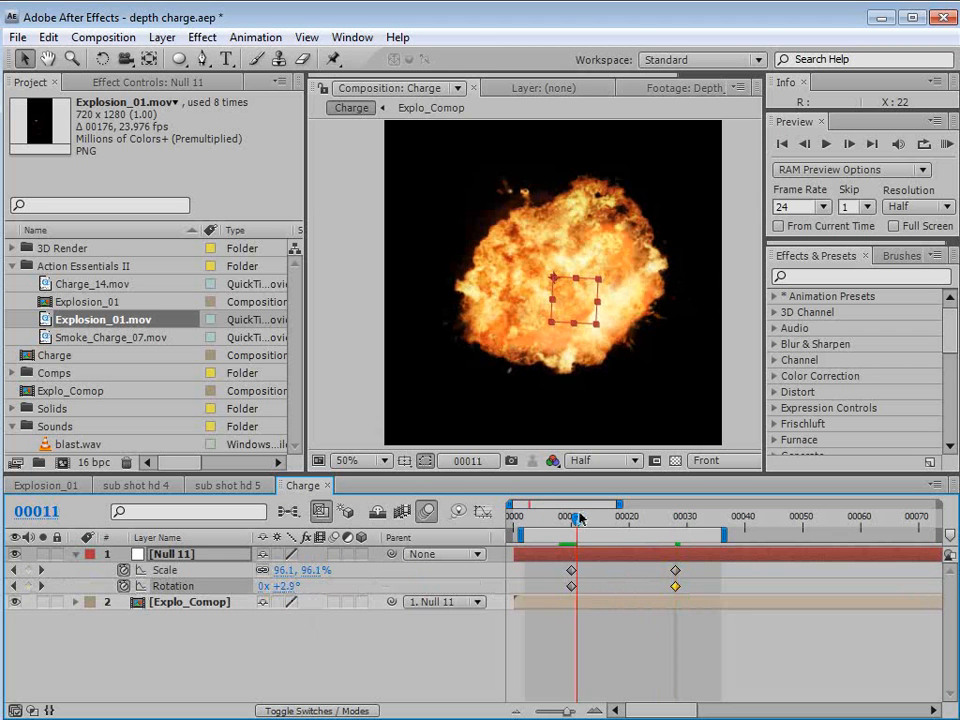
{"action": "left_click_drag", "start_coordinate": [577, 517], "coordinate": [571, 550]}
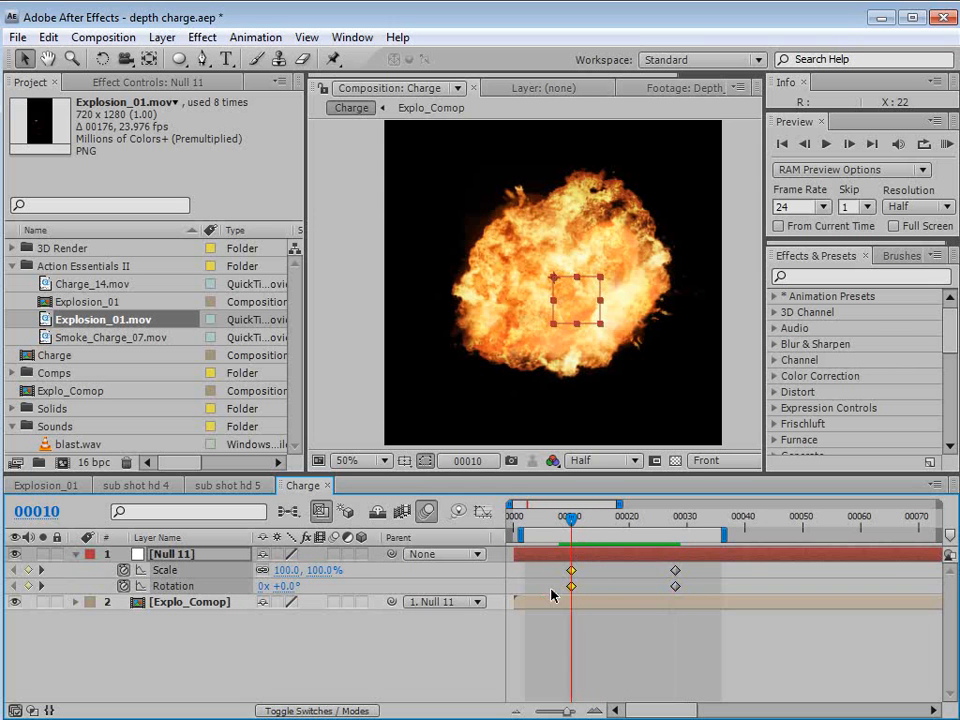
Apply Easy Ease to the null's scale and rotation keyframes at frame 10 and review the motion.
{"action": "left_click", "coordinate": [574, 614]}
{"action": "left_click_drag", "start_coordinate": [585, 586], "coordinate": [549, 599]}
{"action": "key", "text": "F9"}
{"action": "left_click_drag", "start_coordinate": [571, 535], "coordinate": [675, 544]}
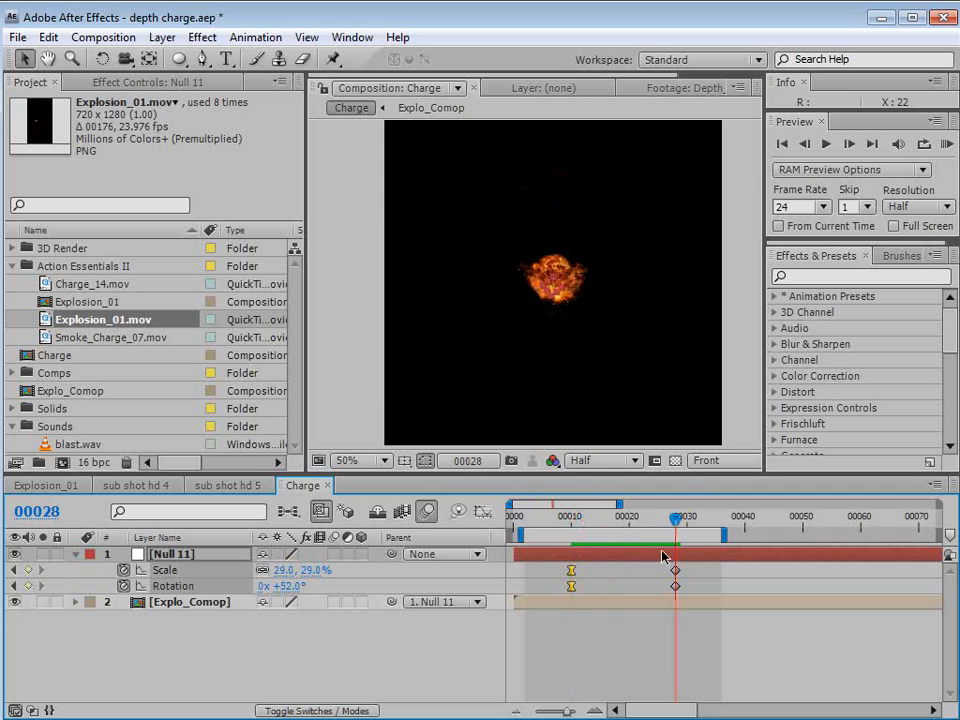
Set the null's rotation to 26° and its scale to 50% at frame 28.
{"action": "left_click", "coordinate": [646, 638]}
{"action": "left_click", "coordinate": [283, 585]}
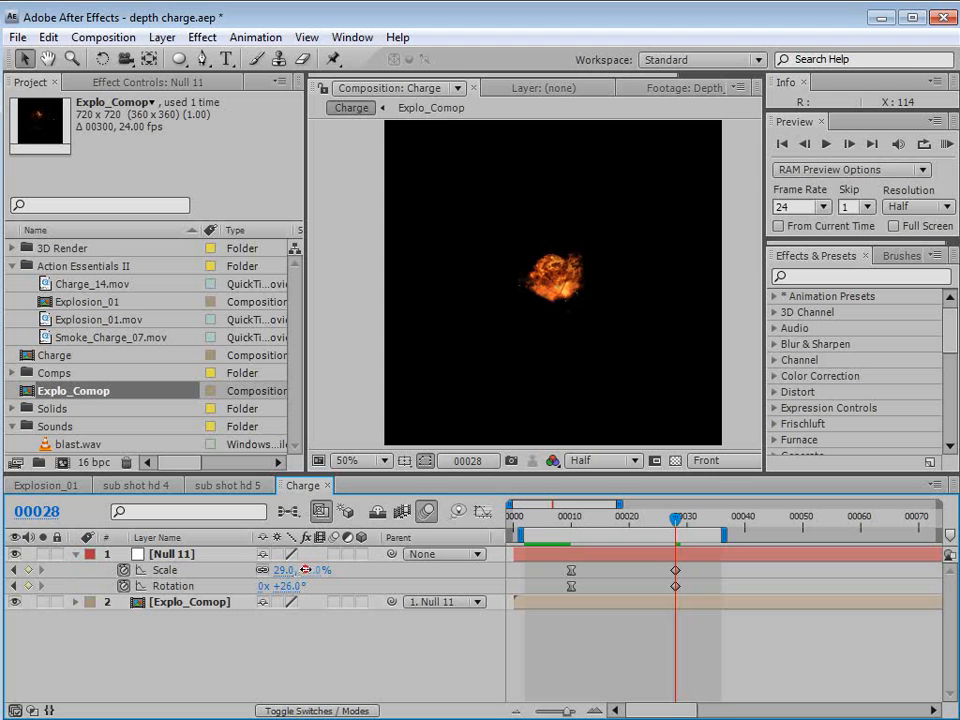
{"action": "left_click_drag", "start_coordinate": [305, 569], "coordinate": [323, 571]}
Apply Easy Ease to the null's scale and rotation keyframes at frame 28 and review the explosion through frame 45.
{"action": "left_click_drag", "start_coordinate": [669, 522], "coordinate": [685, 593]}
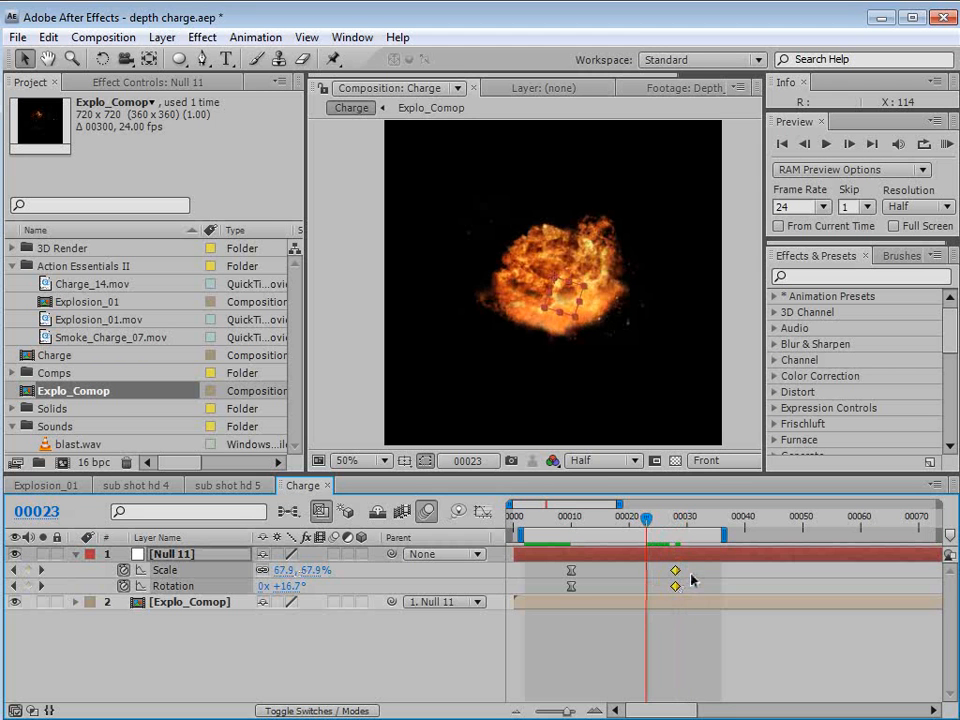
{"action": "key", "text": "F9"}
{"action": "left_click_drag", "start_coordinate": [648, 518], "coordinate": [754, 541]}
{"action": "left_click", "coordinate": [712, 586]}
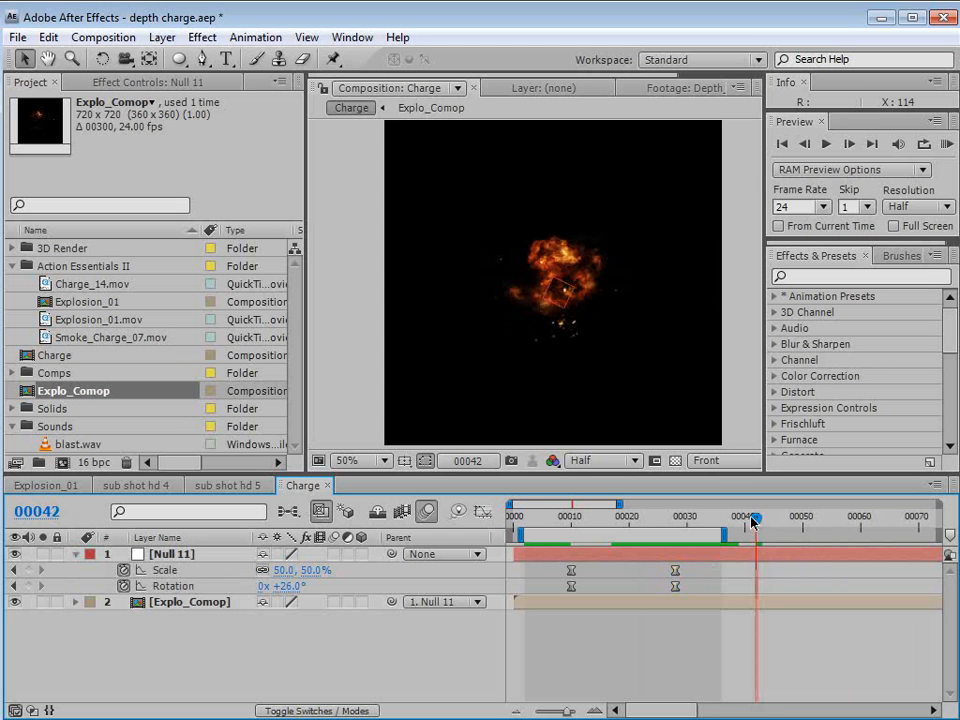
{"action": "mouse_move", "coordinate": [754, 521]}
{"action": "left_mouse_down"}
{"action": "mouse_move", "coordinate": [841, 521]}
{"action": "mouse_move", "coordinate": [773, 521]}
{"action": "left_mouse_up"}
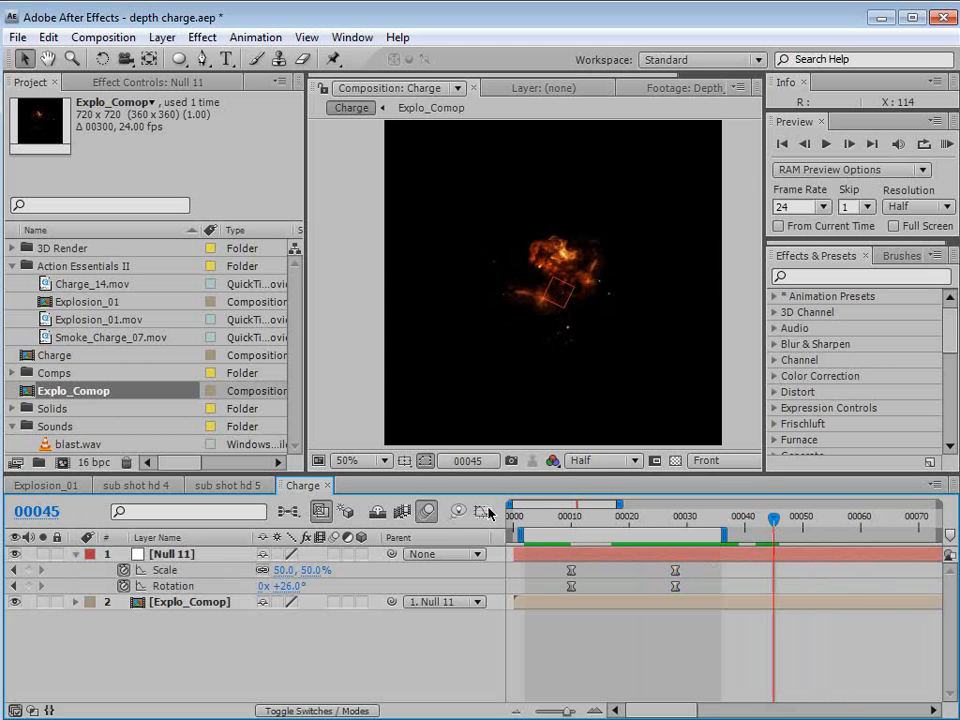
Open the Explo_Comop composition and enable time remapping on both Explosion_01.mov layers.
{"action": "double_click", "coordinate": [536, 600]}
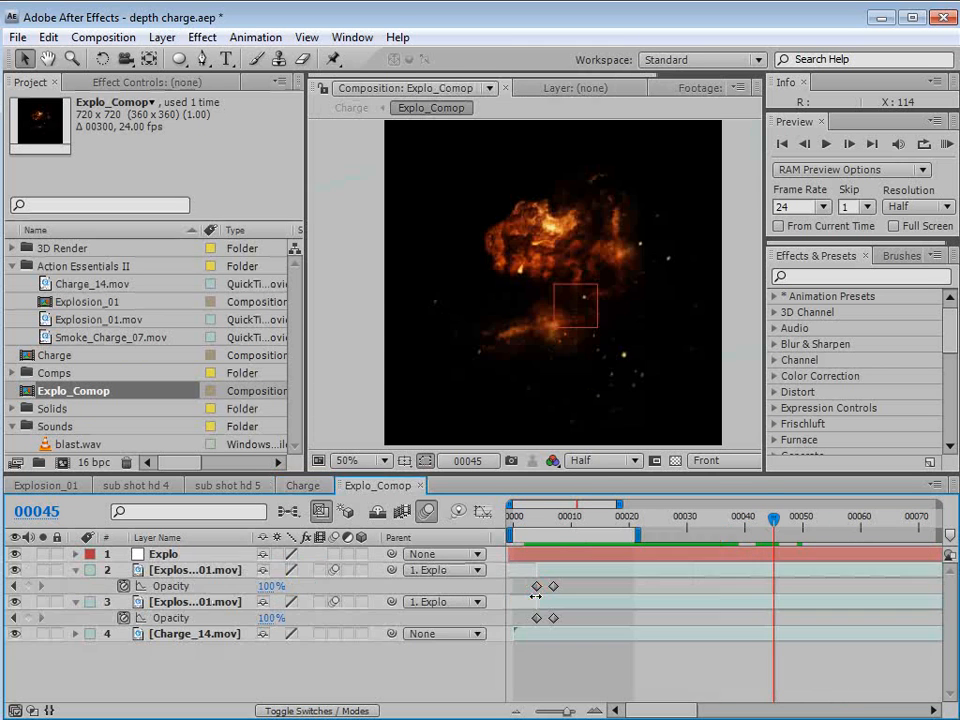
{"action": "left_click", "coordinate": [563, 570]}
{"action": "left_click", "coordinate": [514, 598], "text": "shift"}
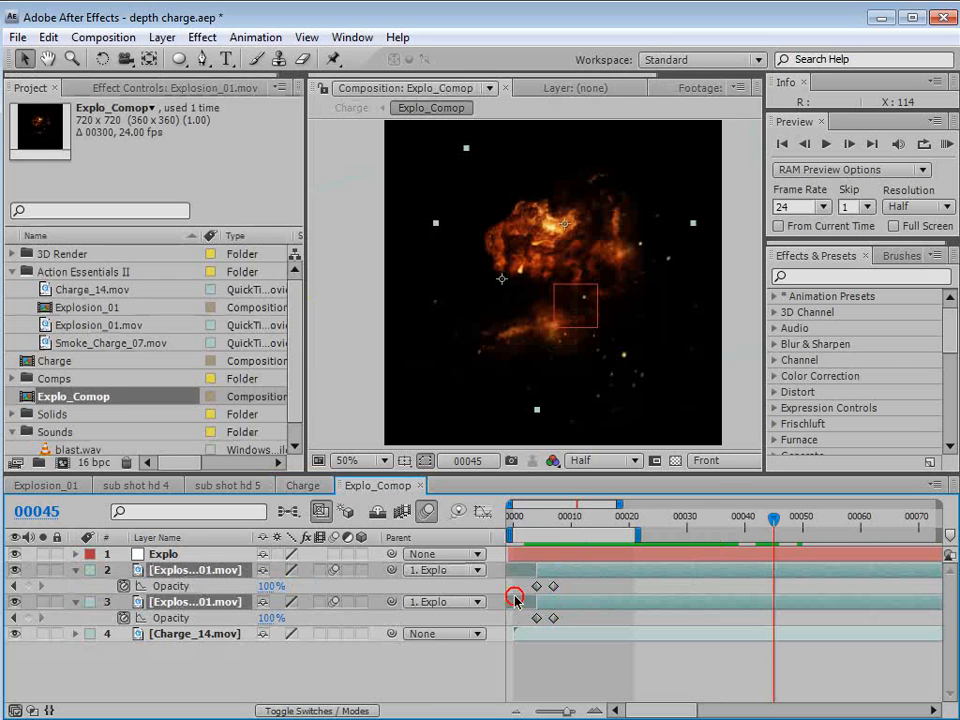
{"action": "right_click", "coordinate": [190, 574]}
{"action": "mouse_move", "coordinate": [235, 690]}
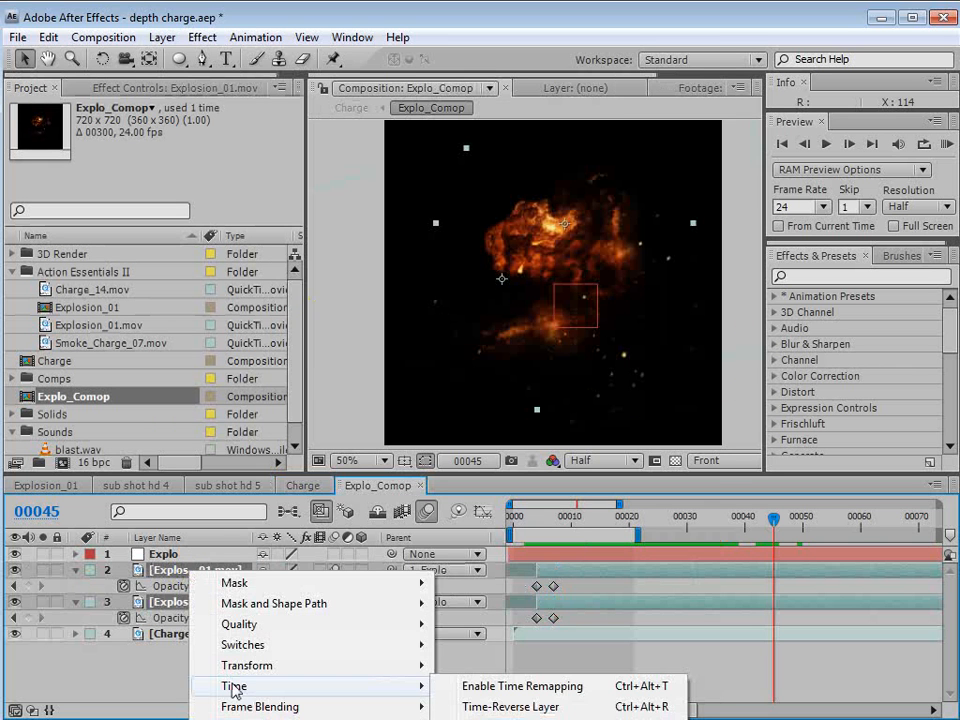
{"action": "left_click", "coordinate": [563, 688]}
Add Time Remap keyframes at frame 4 on both Explosion_01.mov layers.
{"action": "key", "text": "minus"}
{"action": "key", "text": "minus"}
{"action": "key", "text": "minus"}
{"action": "key", "text": "minus"}
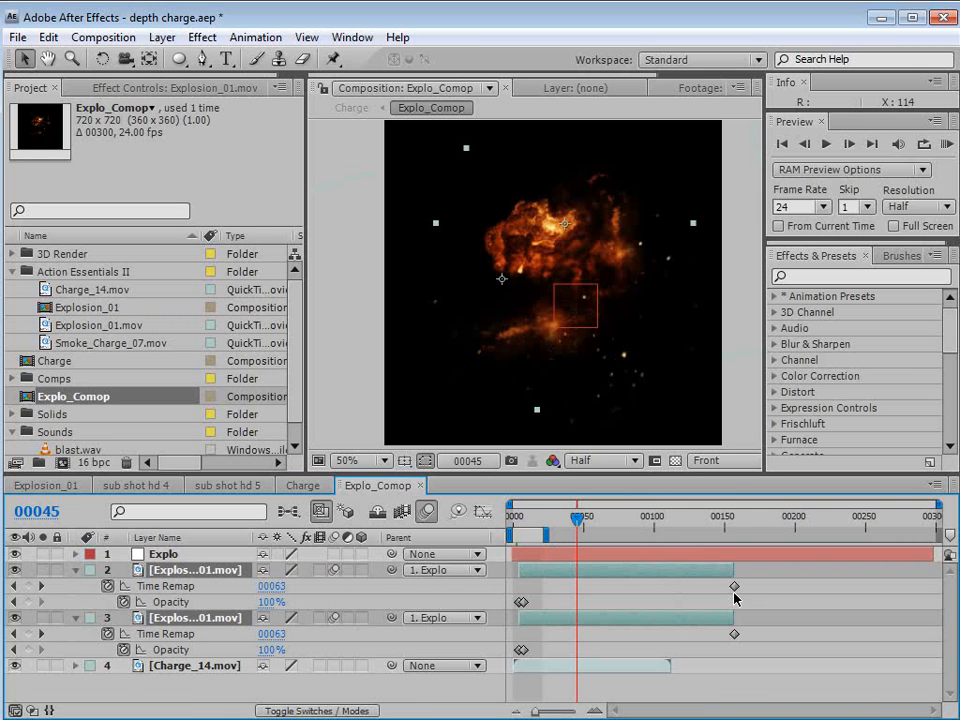
{"action": "left_click_drag", "start_coordinate": [523, 514], "coordinate": [520, 519]}
{"action": "key", "text": "equal"}
{"action": "key", "text": "equal"}
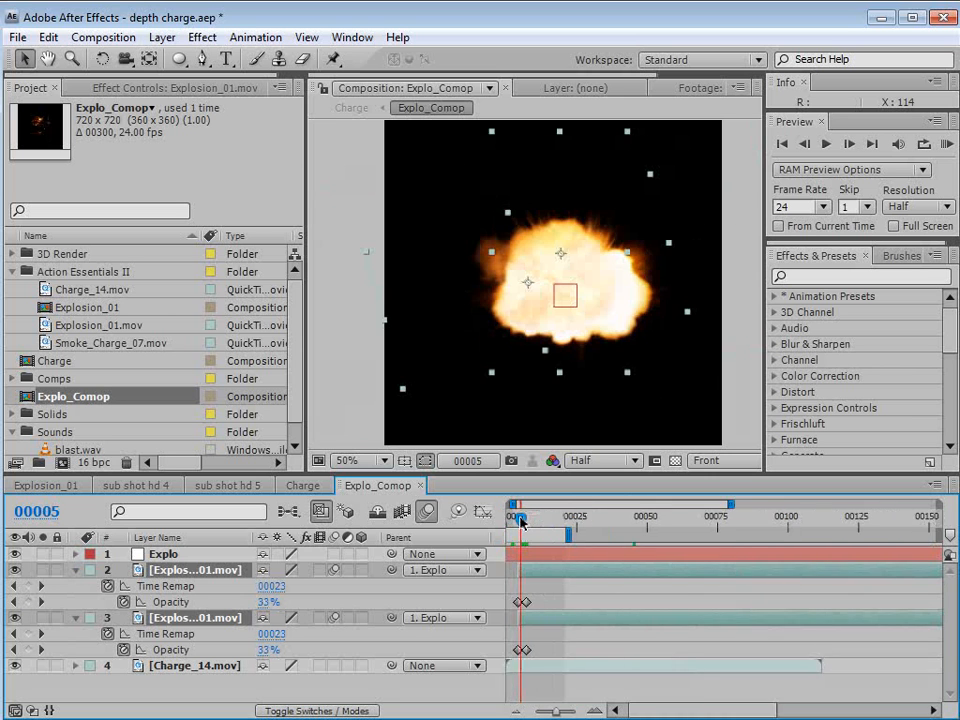
{"action": "left_click_drag", "start_coordinate": [536, 604], "coordinate": [597, 604]}
{"action": "key", "text": "equal"}
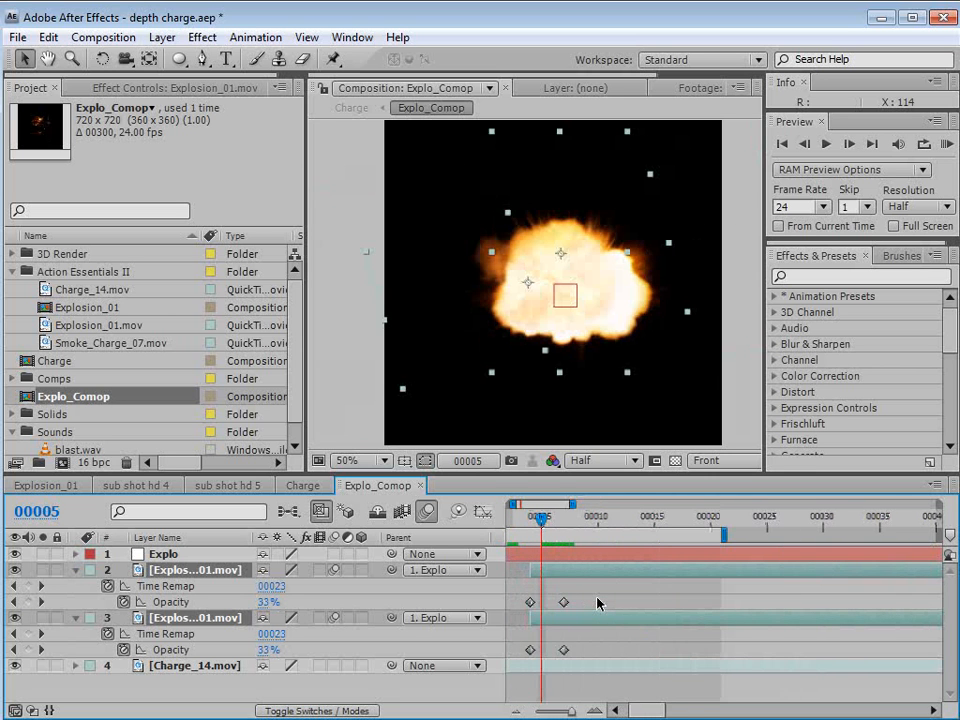
{"action": "key", "text": "Page_Up"}
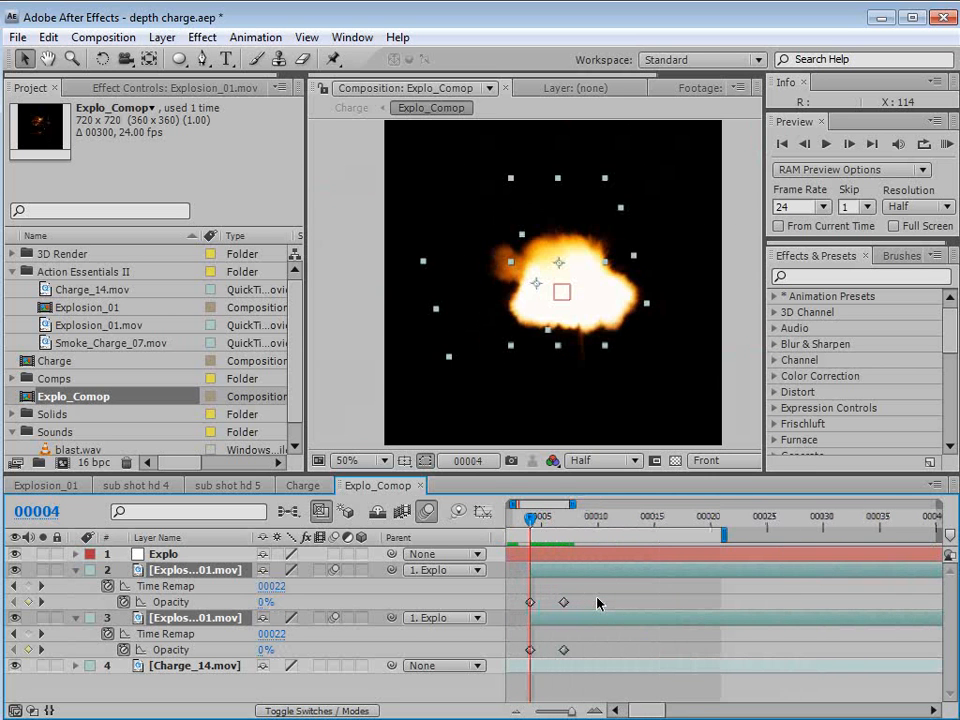
{"action": "left_click", "coordinate": [28, 587]}
{"action": "left_click", "coordinate": [28, 634]}
{"action": "left_click", "coordinate": [28, 634]}
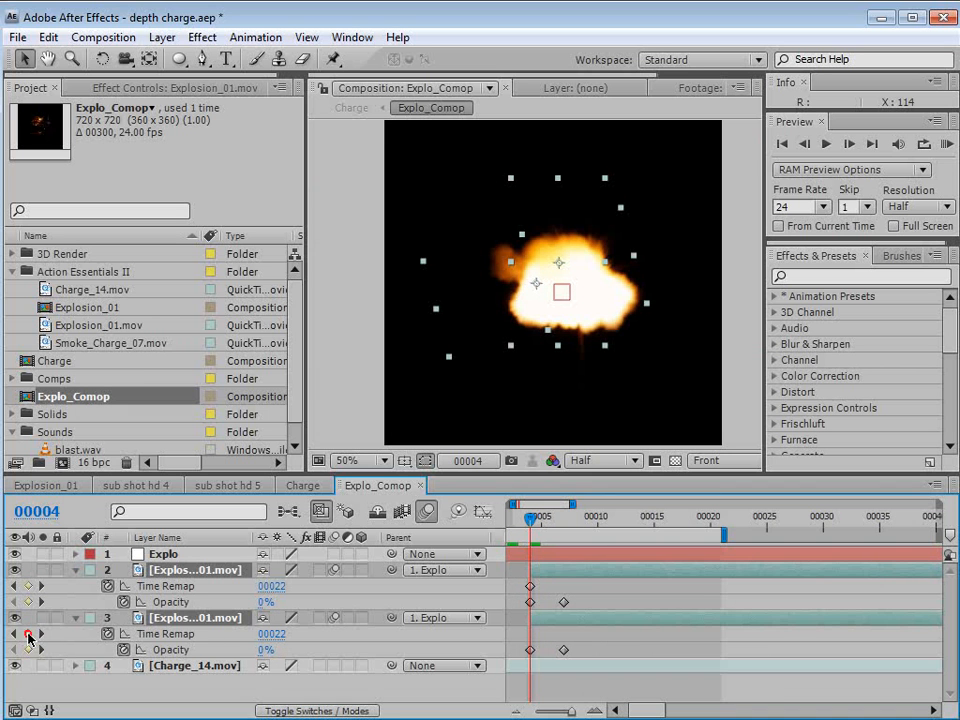
{"action": "left_click", "coordinate": [551, 593]}
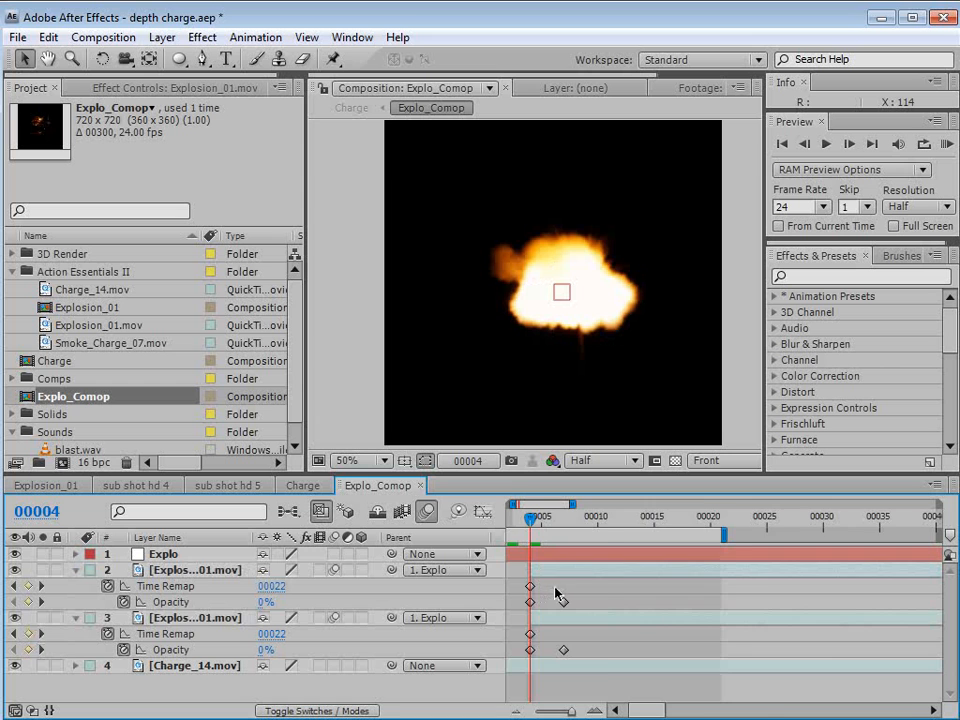
Move the ending Time Remap keyframes of both explosion layers earlier, to about frame 92, to speed up the footage.
{"action": "key", "text": "semicolon"}
{"action": "left_click_drag", "start_coordinate": [712, 588], "coordinate": [651, 642]}
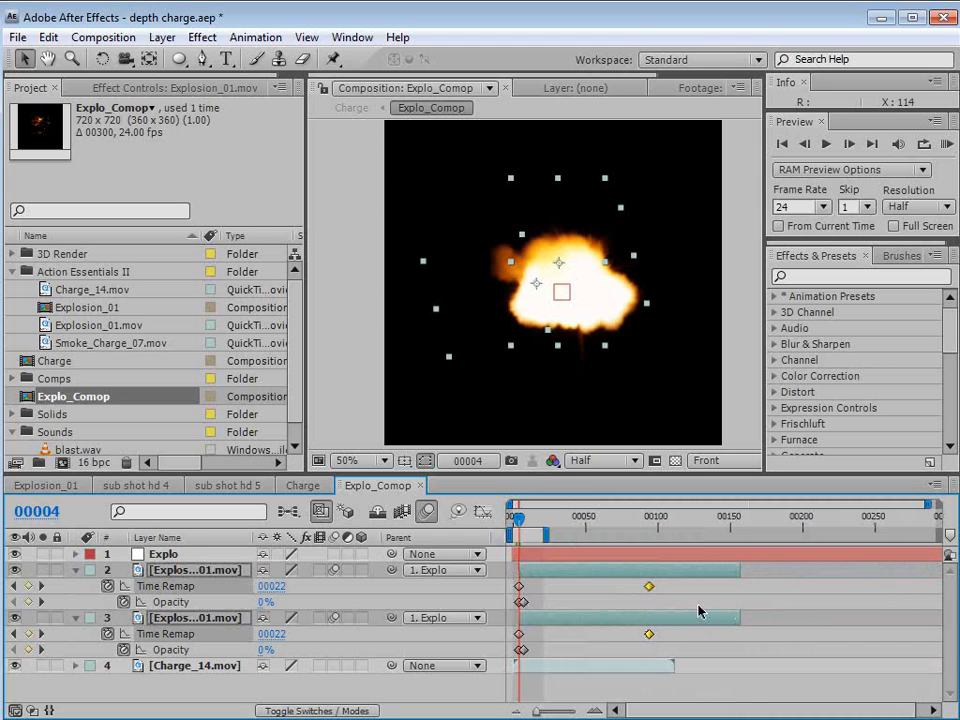
{"action": "left_click_drag", "start_coordinate": [649, 635], "coordinate": [648, 635]}
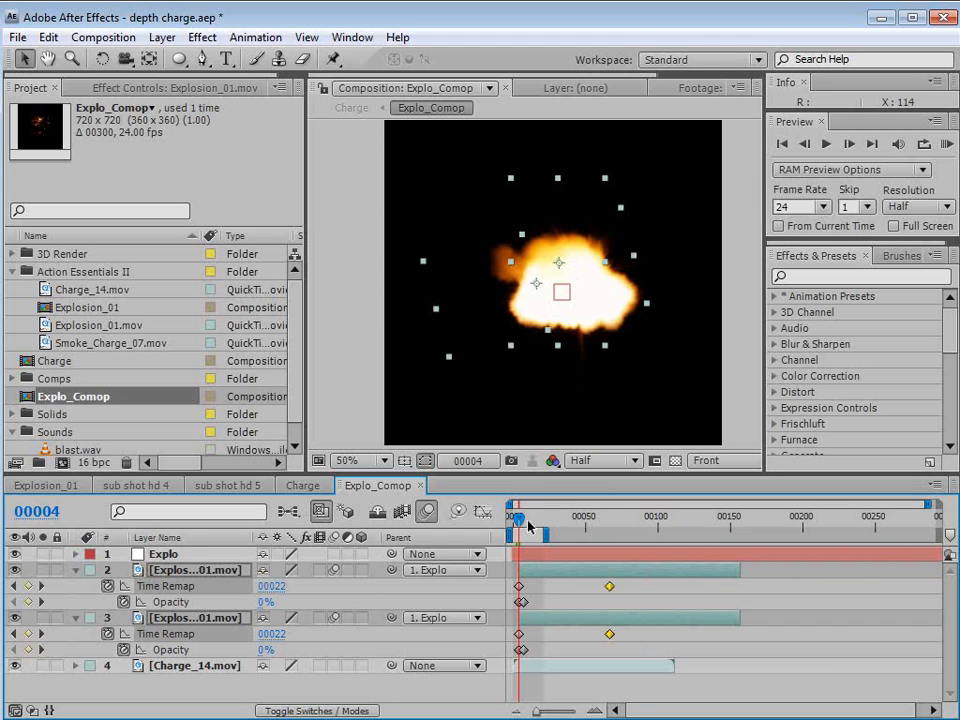
{"action": "left_click_drag", "start_coordinate": [521, 518], "coordinate": [552, 520]}
{"action": "left_click_drag", "start_coordinate": [610, 634], "coordinate": [625, 636]}
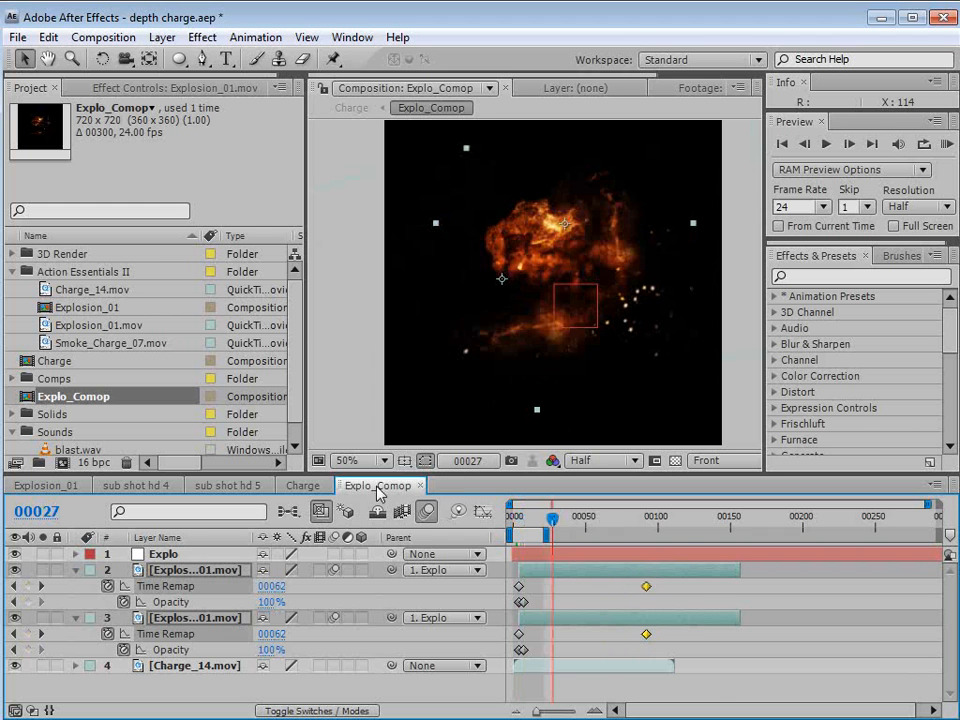
In the Charge composition, move the null's ending scale keyframe to about frame 39 and extend the work area to about frame 40.
{"action": "left_click", "coordinate": [303, 485]}
{"action": "left_click_drag", "start_coordinate": [668, 518], "coordinate": [677, 542]}
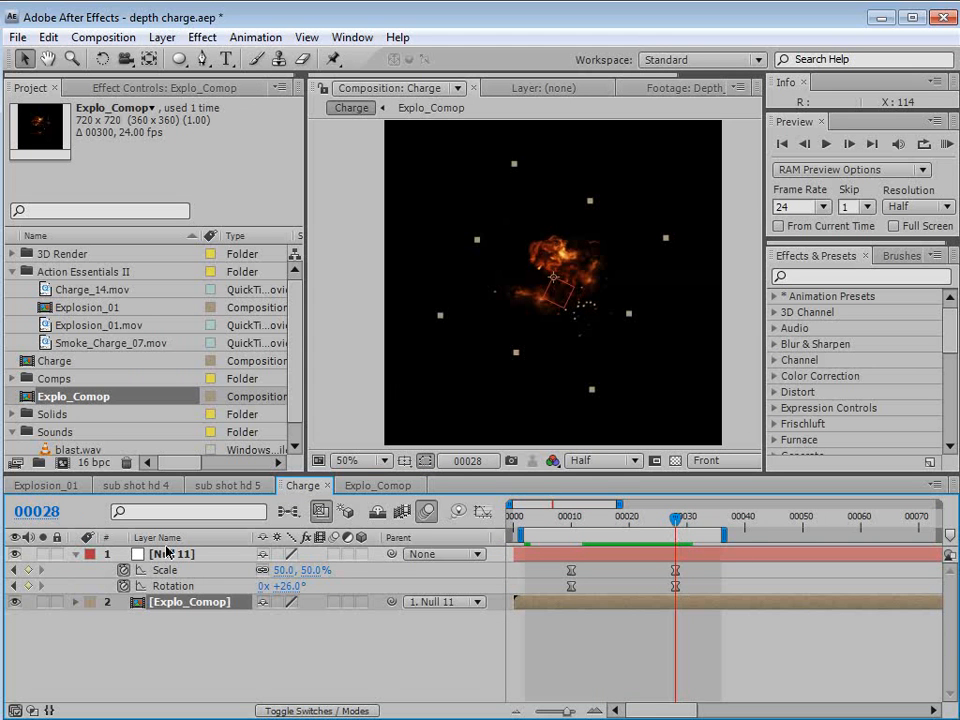
{"action": "left_click", "coordinate": [294, 632]}
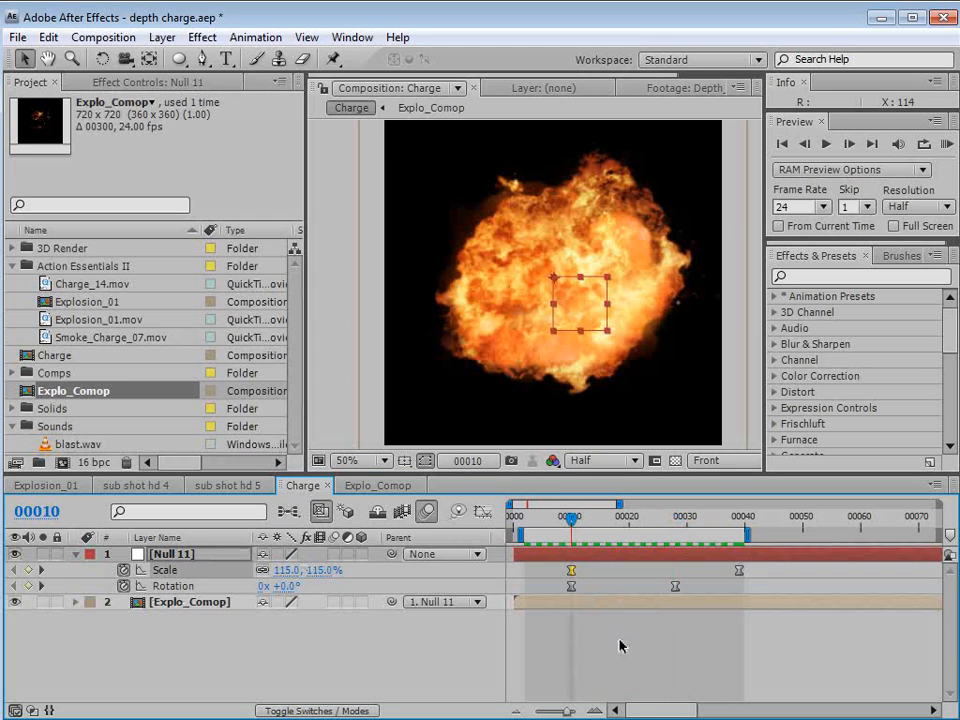
{"action": "left_click", "coordinate": [622, 655]}
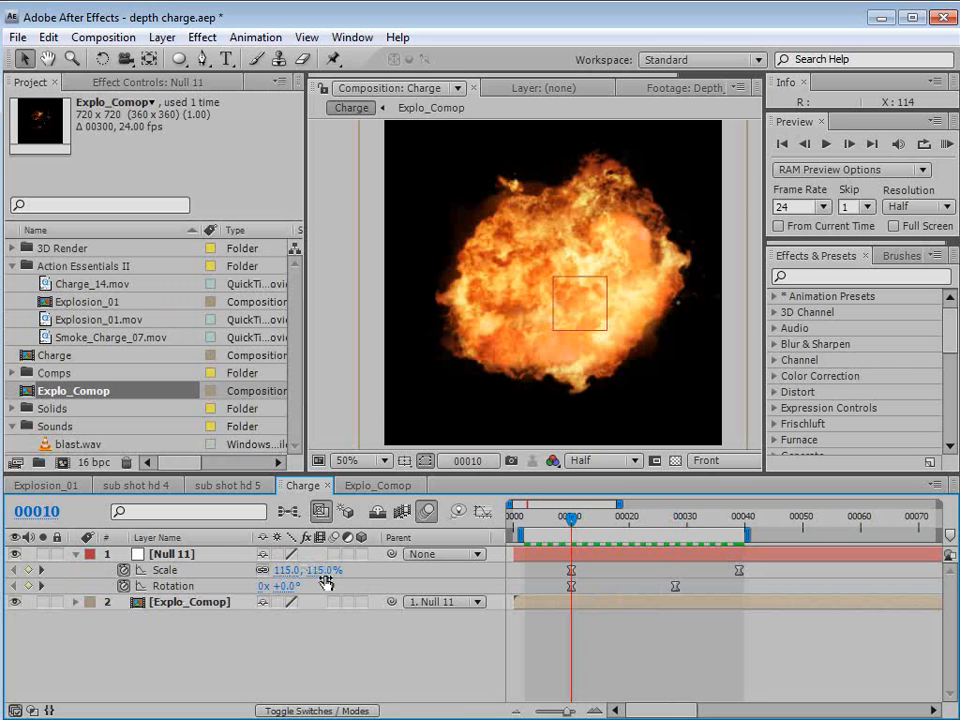
Add an adjustment layer with the Bulge effect and enlarge its radius to about 304 horizontally and 298 vertically around the fireball.
{"action": "left_click", "coordinate": [162, 37]}
{"action": "mouse_move", "coordinate": [188, 59]}
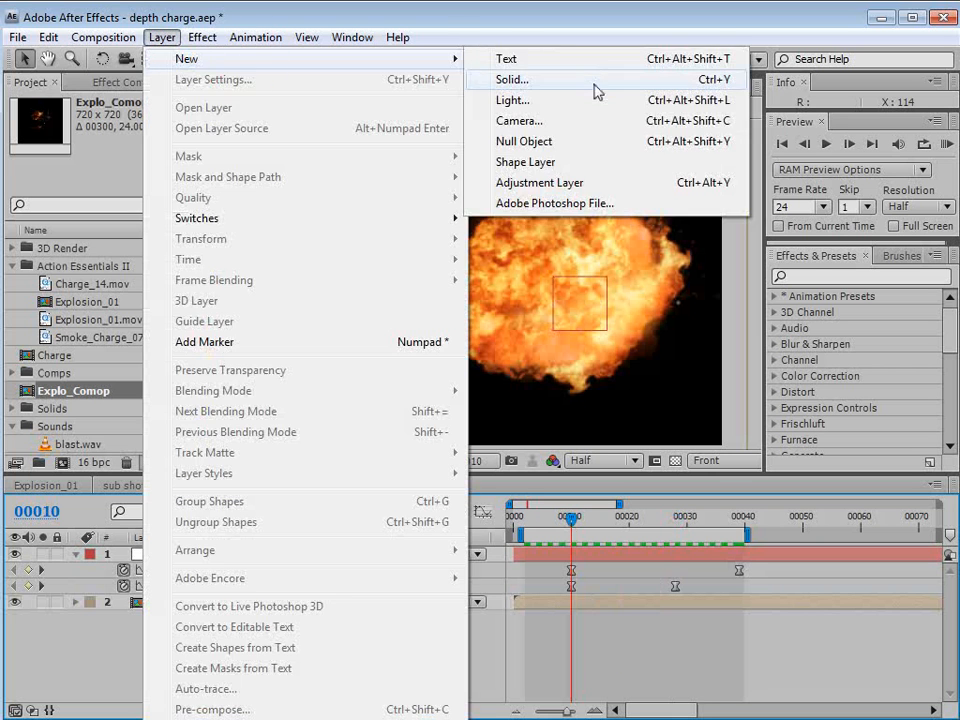
{"action": "left_click", "coordinate": [545, 183]}
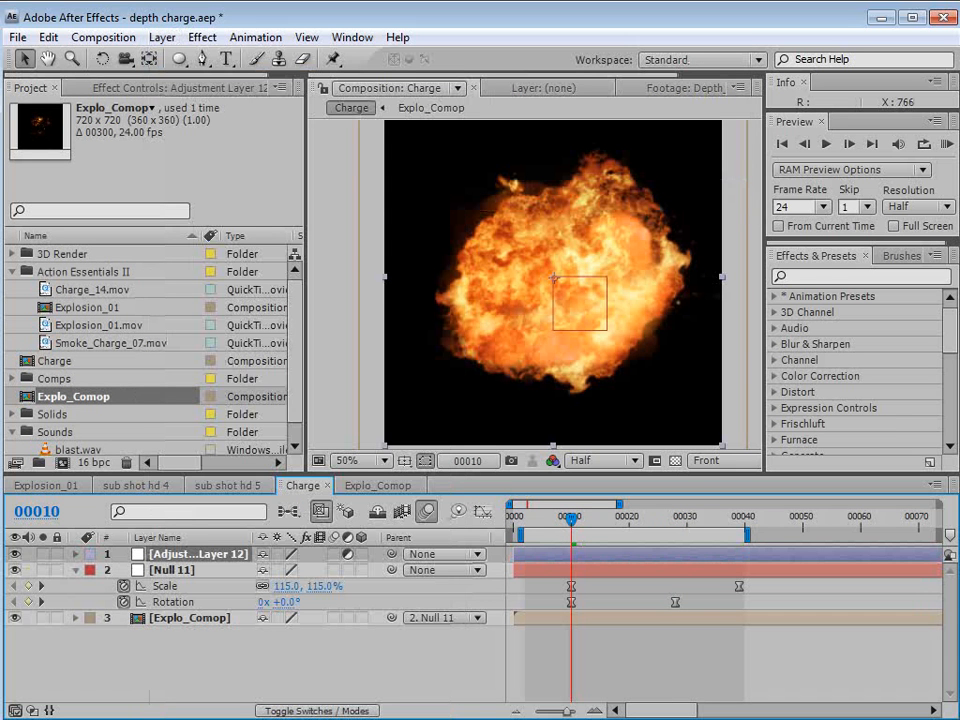
{"action": "left_click", "coordinate": [789, 276]}
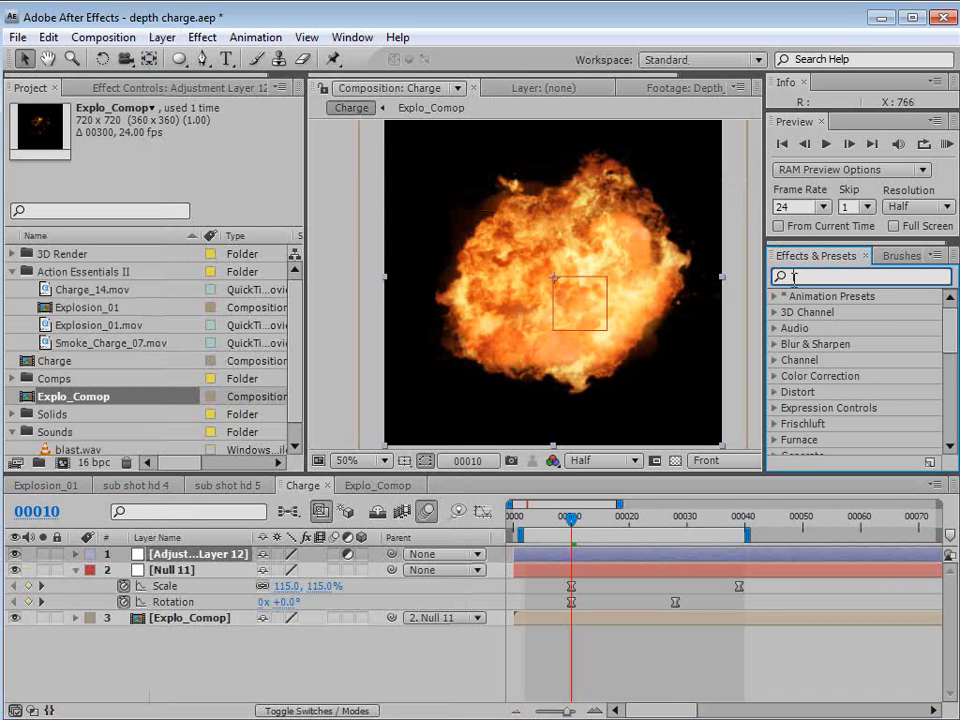
{"action": "type", "text": "bulge"}
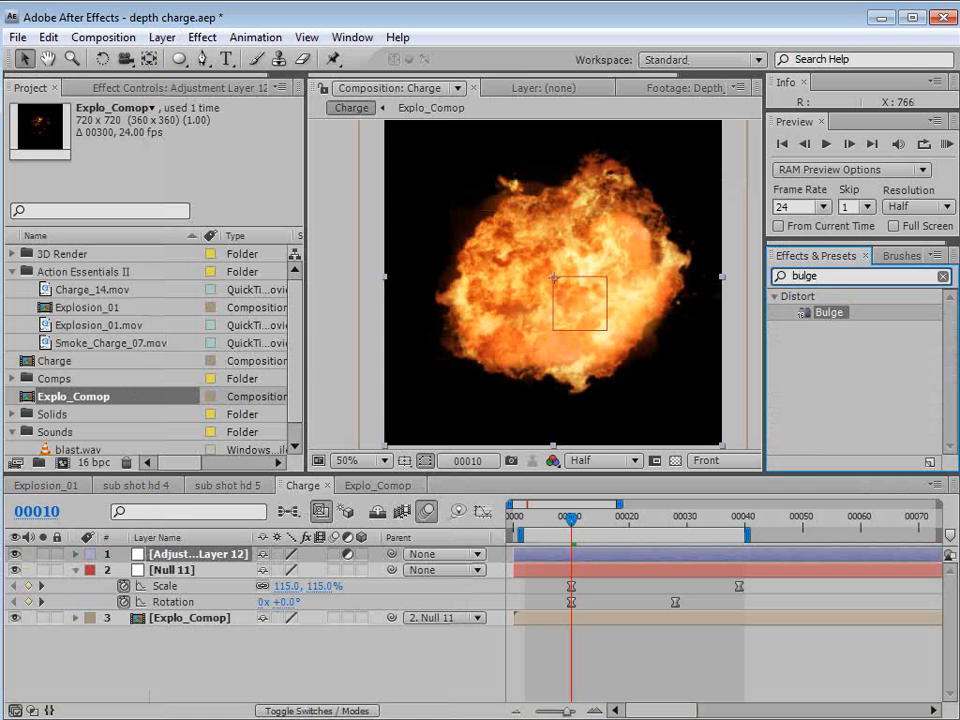
{"action": "left_click_drag", "start_coordinate": [828, 314], "coordinate": [553, 556]}
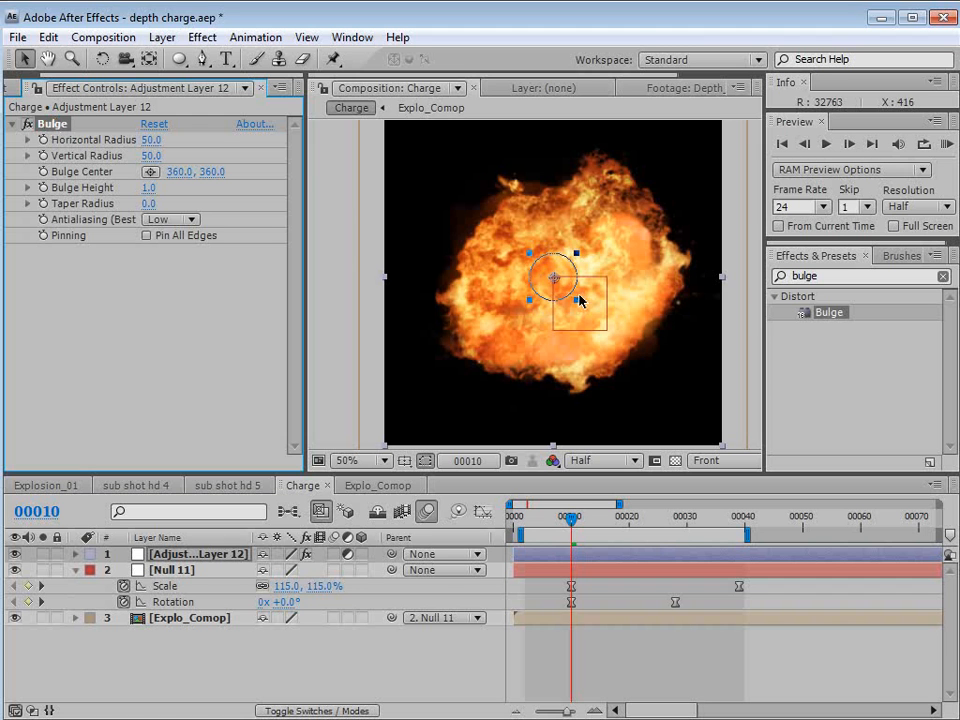
{"action": "left_click_drag", "start_coordinate": [576, 303], "coordinate": [697, 416]}
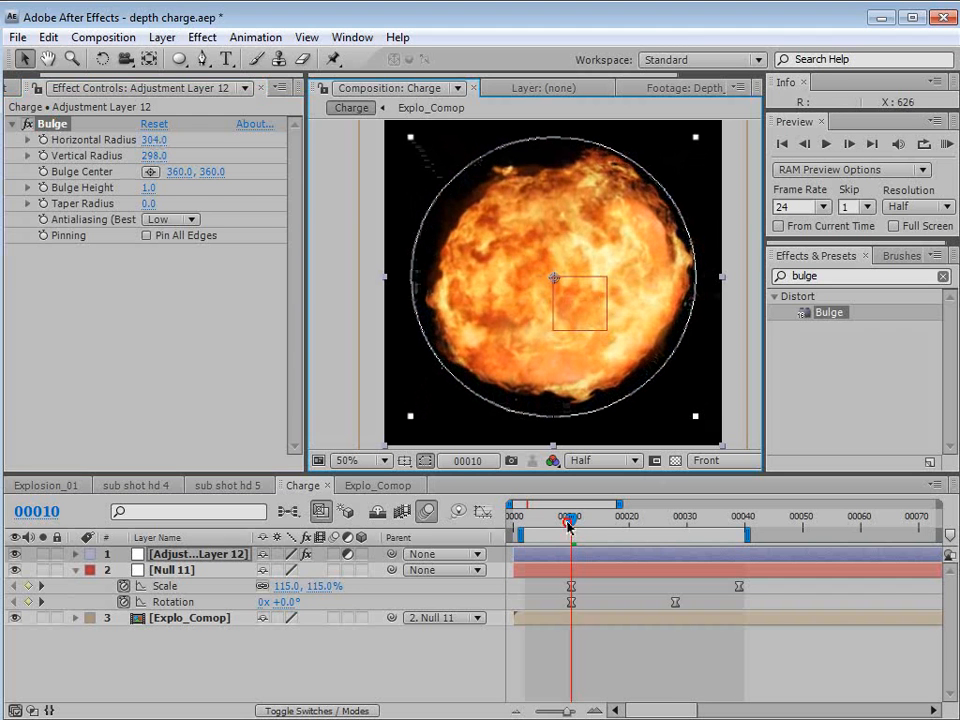
Animate the Bulge Height from 0 at frame 4 to 1.3 at frame 10.
{"action": "left_click_drag", "start_coordinate": [568, 527], "coordinate": [541, 532]}
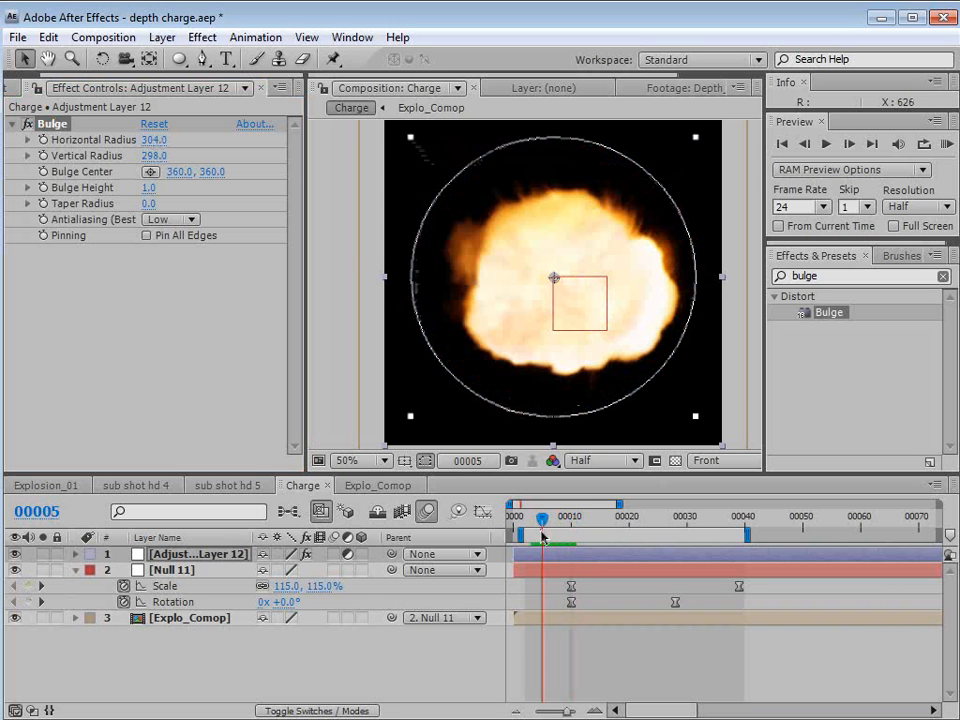
{"action": "left_click", "coordinate": [148, 188]}
{"action": "type", "text": "0"}
{"action": "key", "text": "Return"}
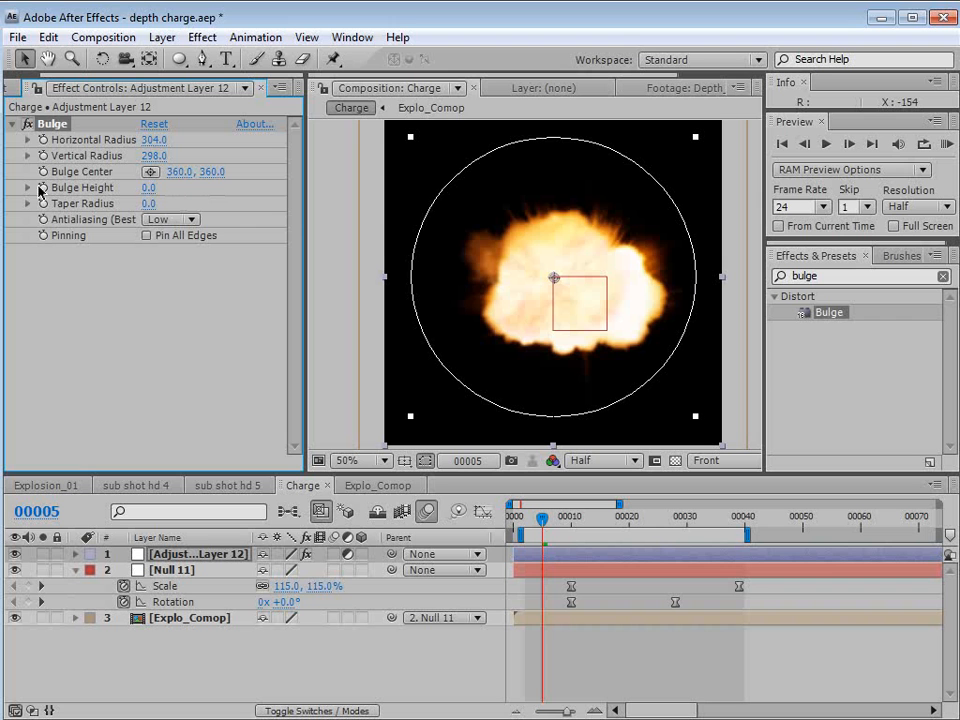
{"action": "key", "text": "Page_Up"}
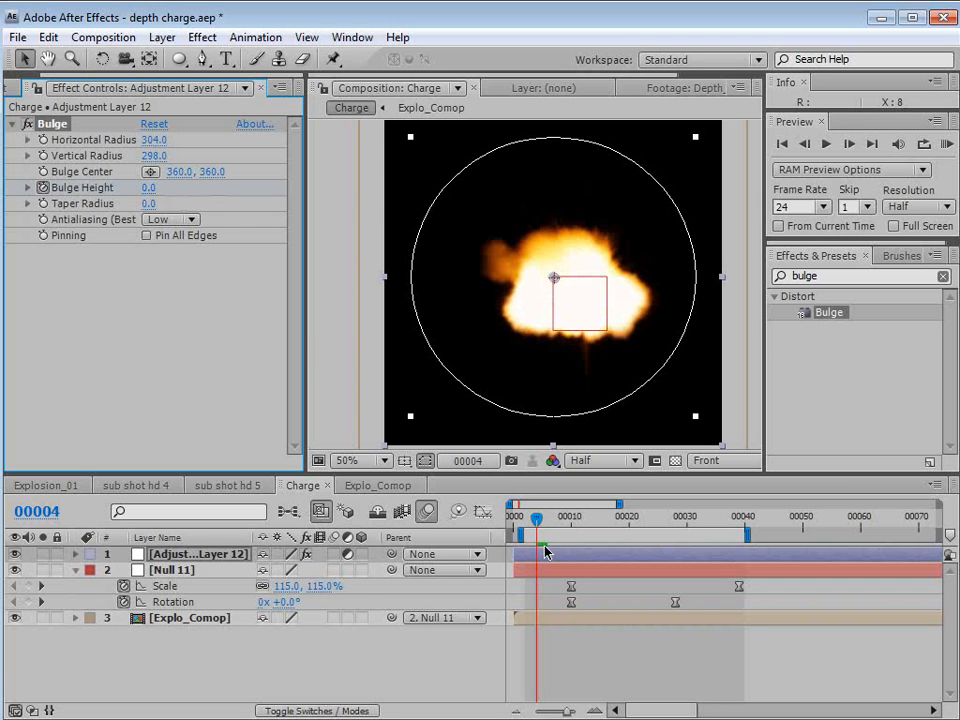
{"action": "left_click", "coordinate": [44, 188]}
{"action": "left_click_drag", "start_coordinate": [537, 518], "coordinate": [569, 520]}
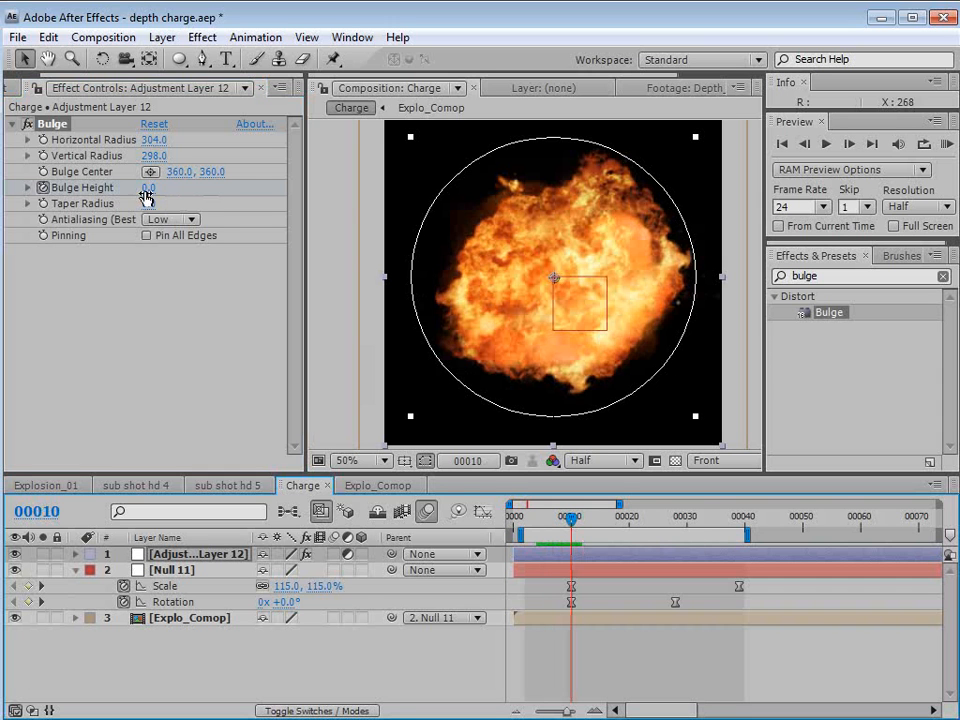
{"action": "left_click_drag", "start_coordinate": [150, 193], "coordinate": [264, 187]}
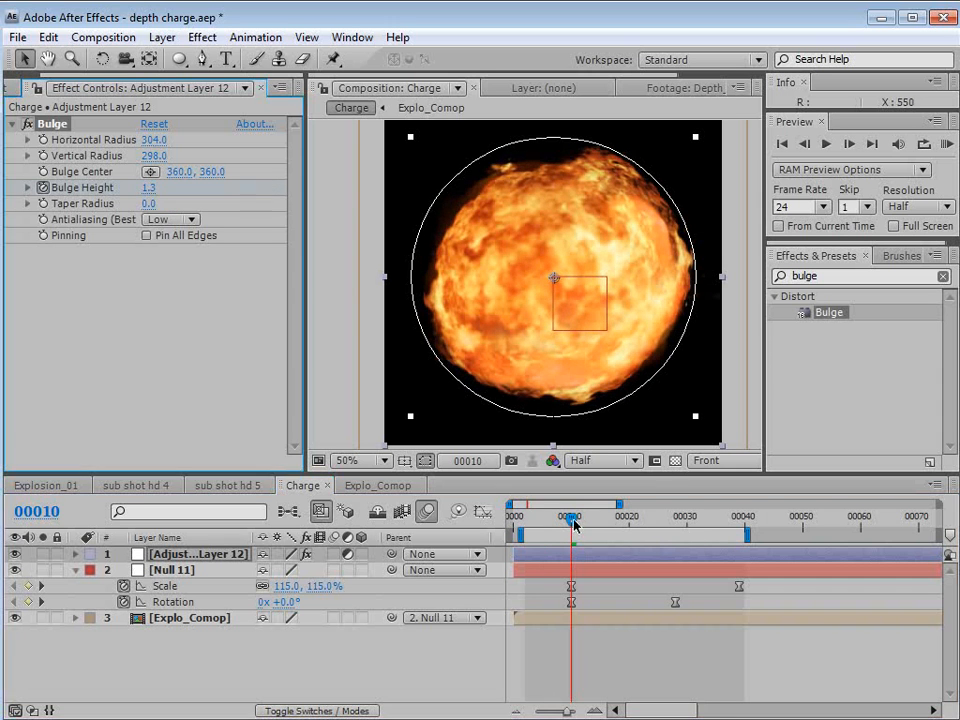
Keyframe a negative Bulge Height at frame 32, ease the Bulge Height keyframes and set Taper Radius to 88.
{"action": "left_click_drag", "start_coordinate": [570, 518], "coordinate": [697, 520]}
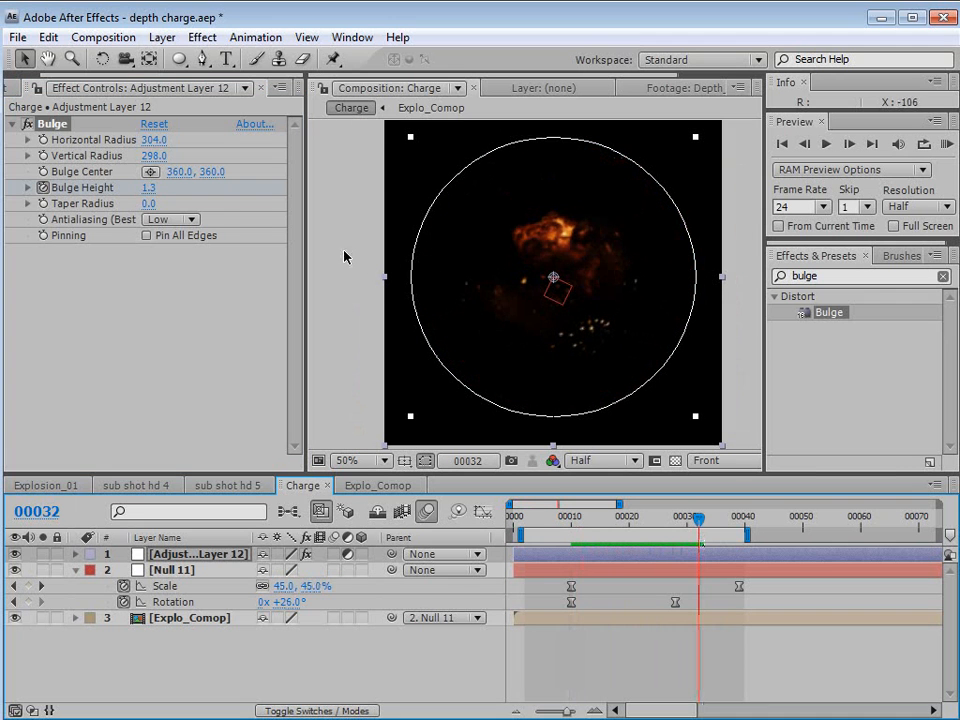
{"action": "left_click", "coordinate": [155, 192]}
{"action": "type", "text": "0"}
{"action": "key", "text": "Return"}
{"action": "left_click_drag", "start_coordinate": [600, 520], "coordinate": [699, 521]}
{"action": "key", "text": "u"}
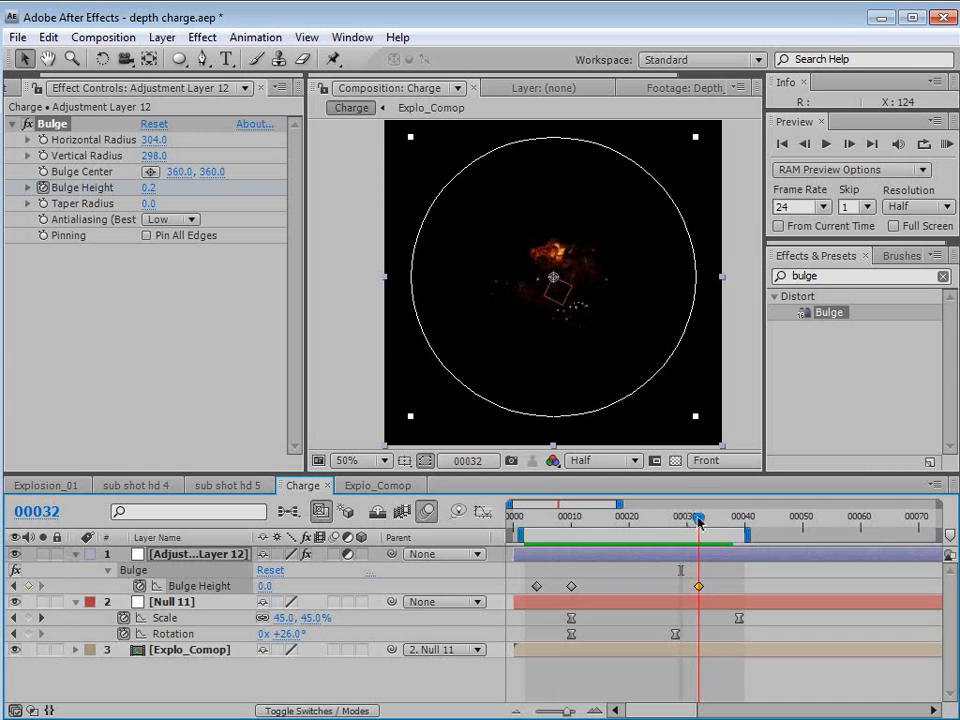
{"action": "left_click_drag", "start_coordinate": [150, 187], "coordinate": [65, 218]}
{"action": "key", "text": "KP_0"}
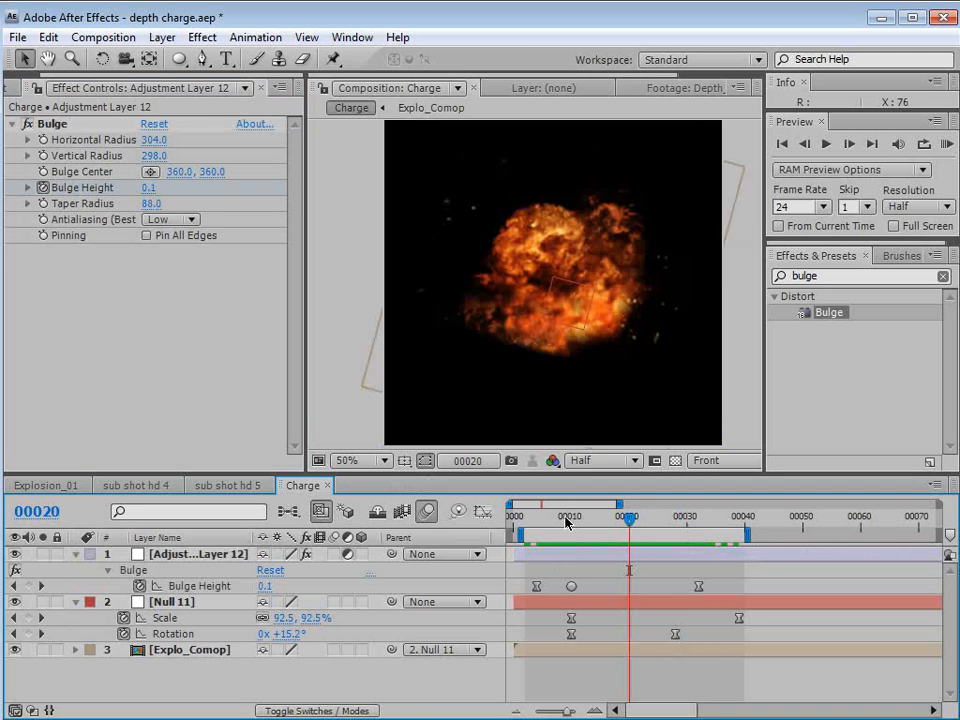
Set the null's rotation keyframe at frame 28 to -26° and preview the explosion.
{"action": "left_click_drag", "start_coordinate": [566, 518], "coordinate": [675, 533]}
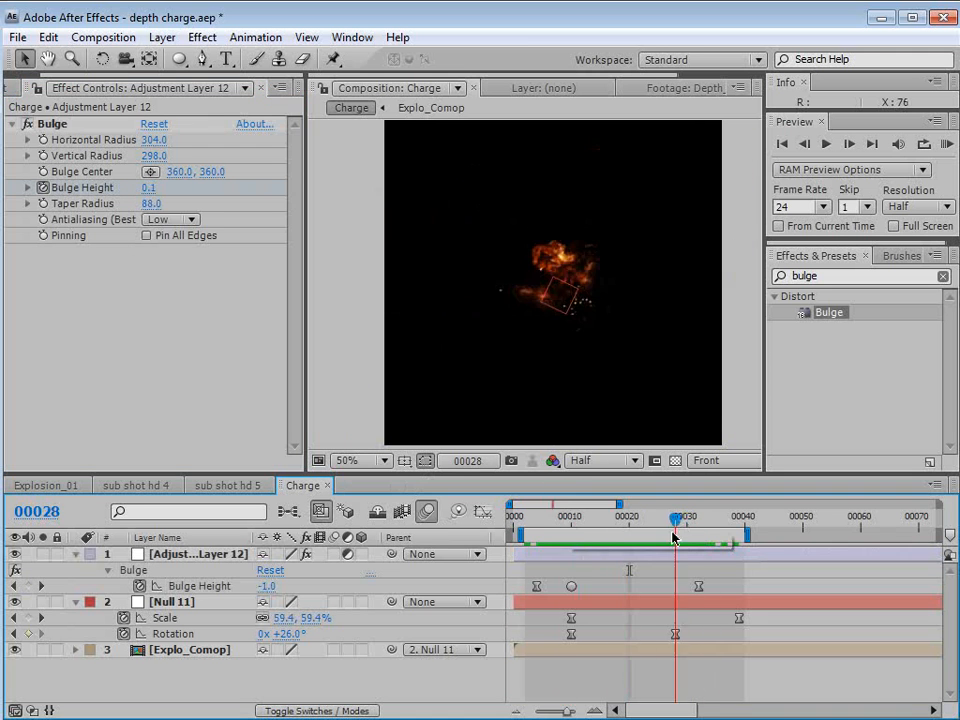
{"action": "left_click", "coordinate": [285, 634]}
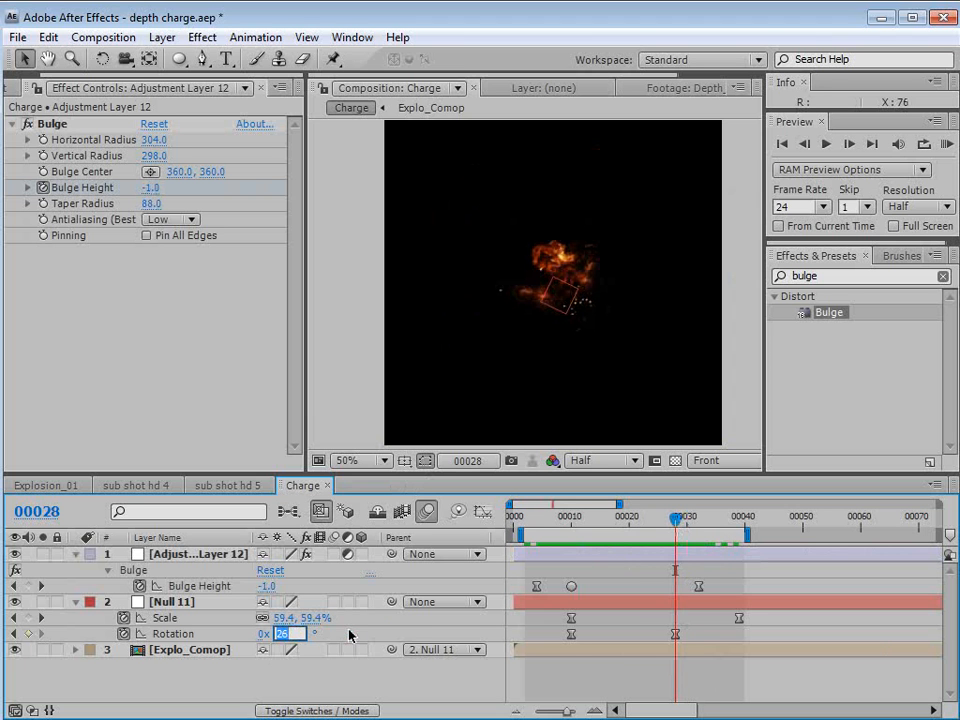
{"action": "type", "text": "-26"}
{"action": "key", "text": "Return"}
{"action": "key", "text": "KP_0"}
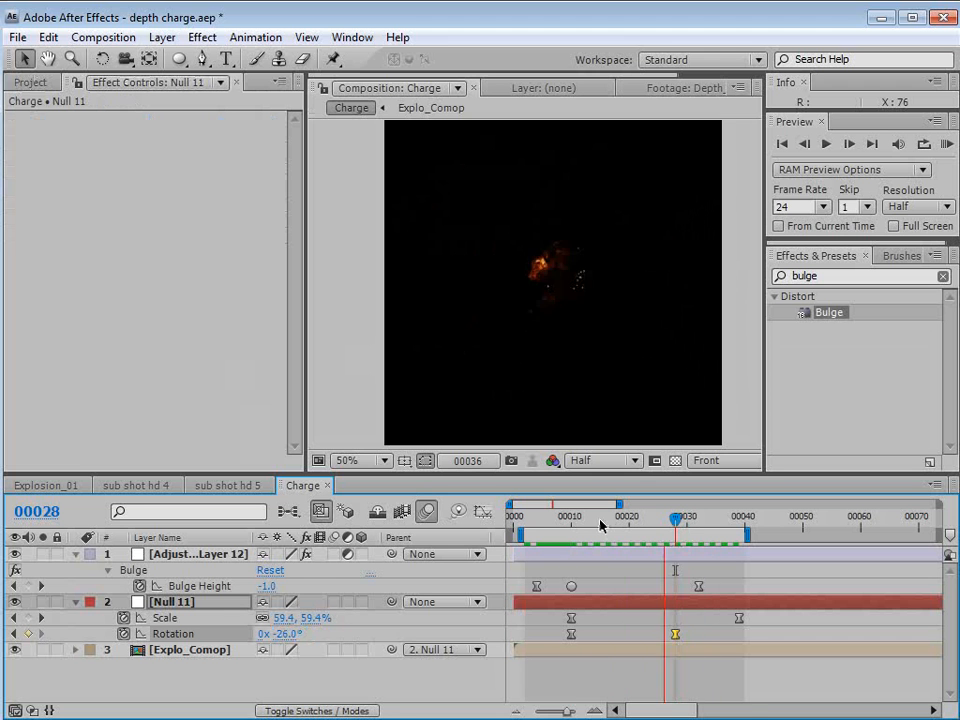
Collapse the adjustment layer's and null's keyframed properties and save the project.
{"action": "left_click", "coordinate": [176, 556]}
{"action": "left_click", "coordinate": [78, 556]}
{"action": "left_click", "coordinate": [169, 617]}
{"action": "key", "text": "ctrl+s"}
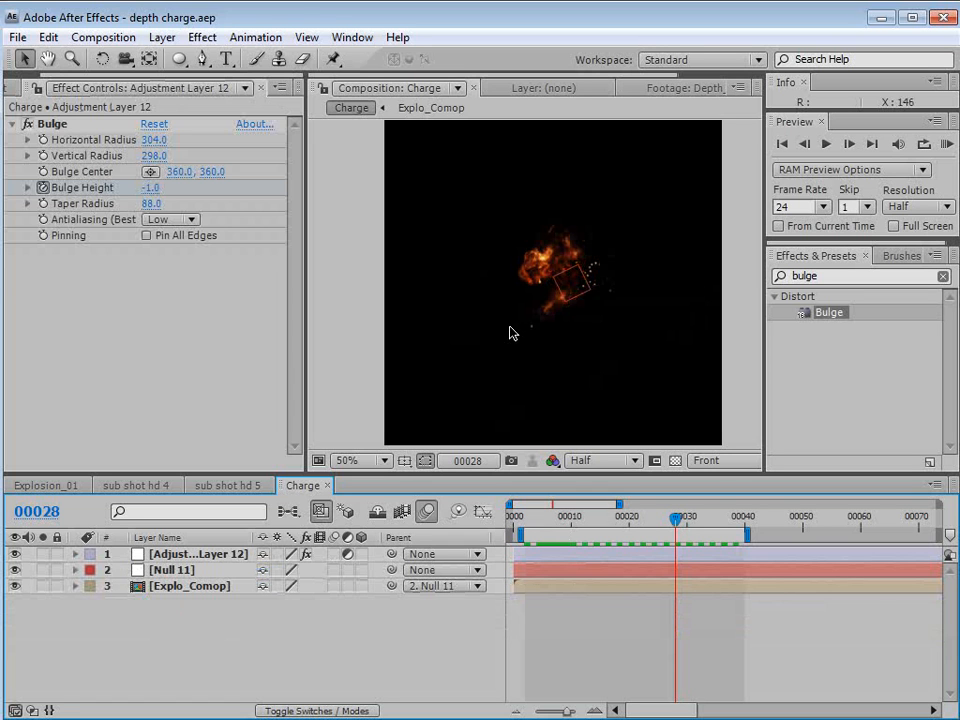
Inspect the fireball at frame 12 in an enlarged composition view, set the preview resolution to Half and save the project.
{"action": "left_click_drag", "start_coordinate": [119, 76], "coordinate": [72, 77]}
{"action": "left_click", "coordinate": [30, 88]}
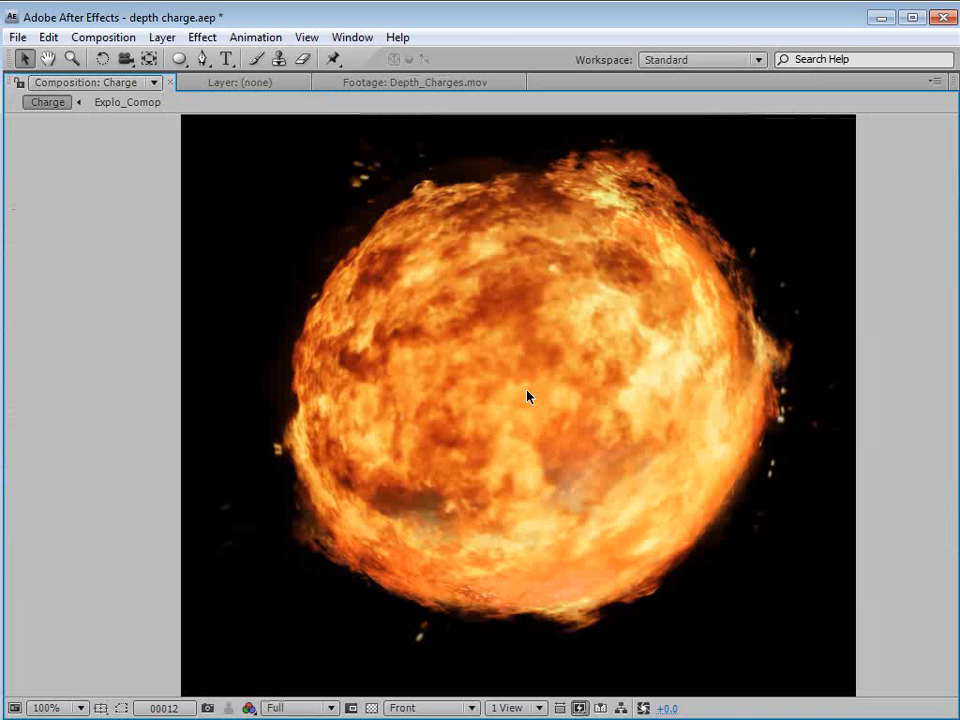
{"action": "scroll", "coordinate": [528, 397], "scroll_direction": "down", "scroll_amount": 1}
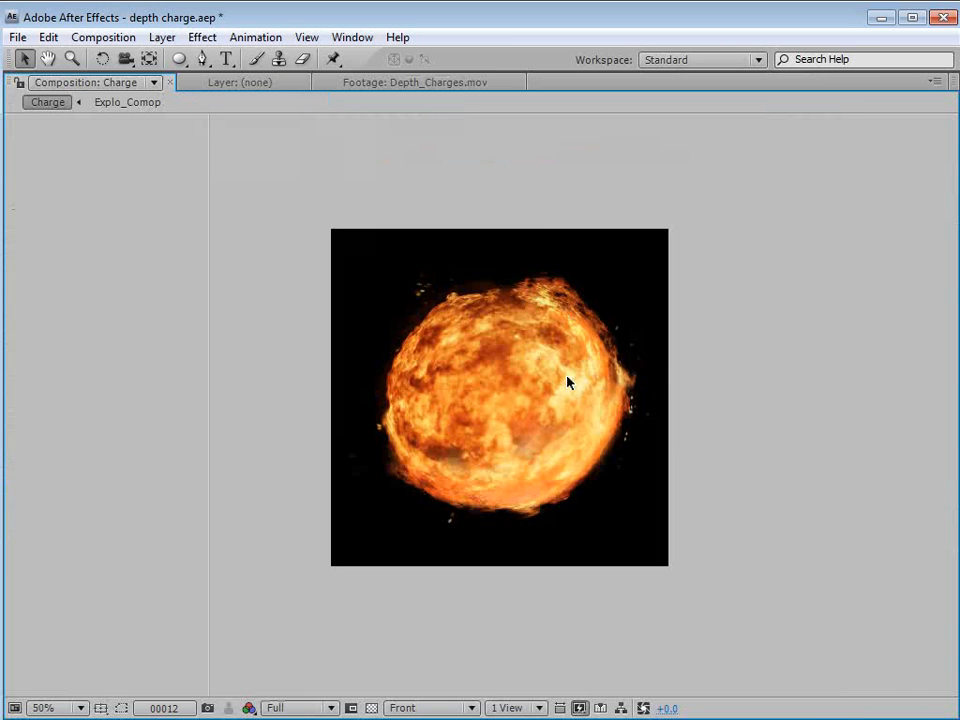
{"action": "left_click", "coordinate": [294, 706]}
{"action": "left_click", "coordinate": [301, 630]}
{"action": "key", "text": "ctrl+s"}
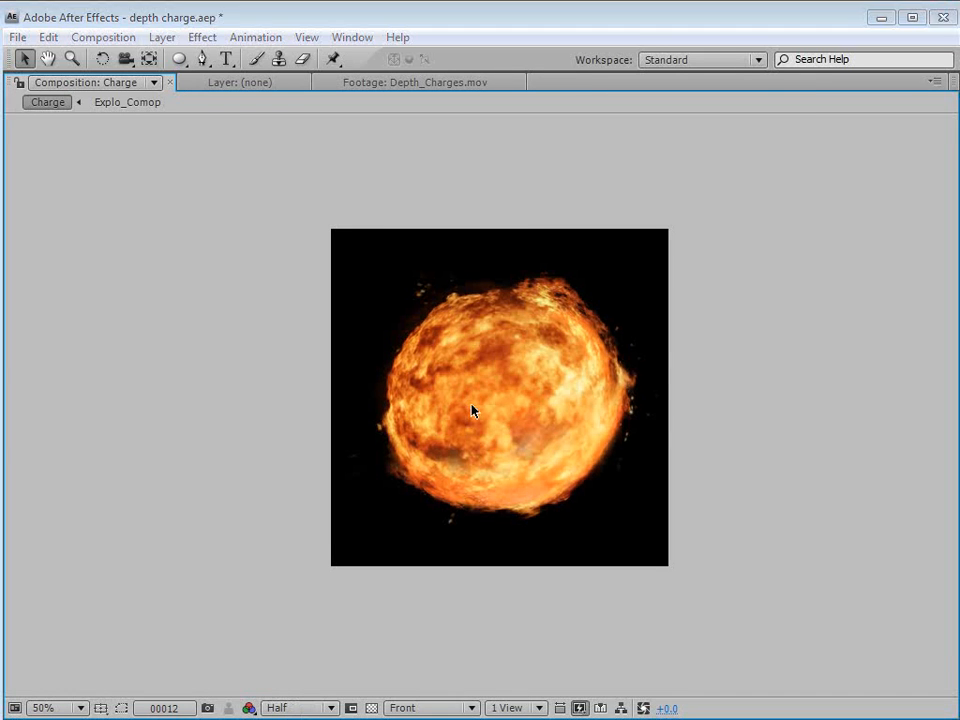
{"action": "key", "text": "grave"}
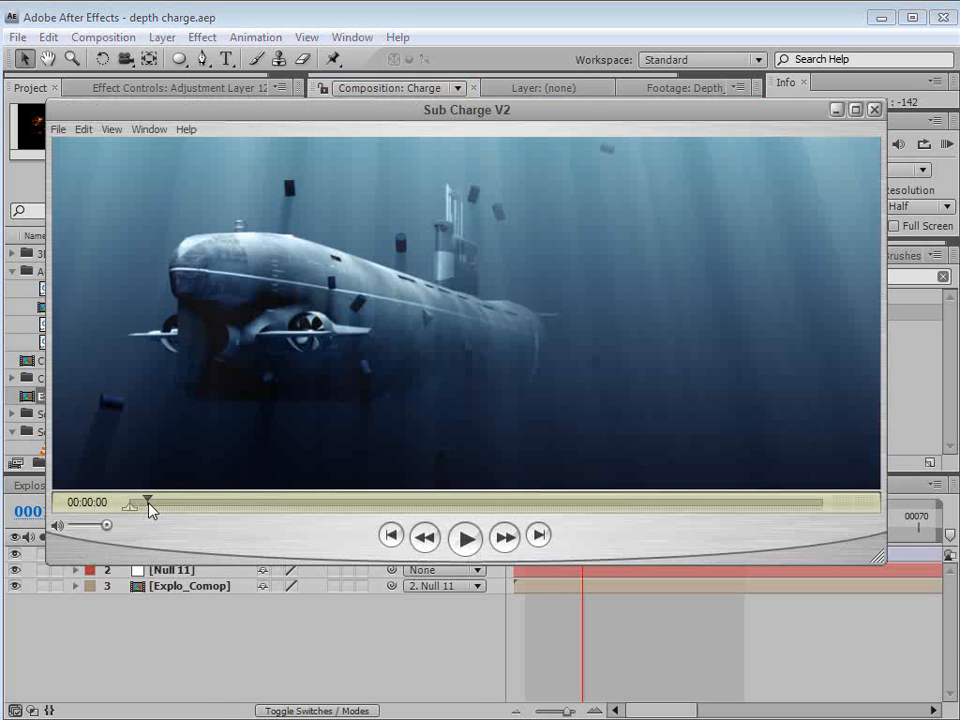
Review the opening of the Sub Charge V2 movie in the media player.
{"action": "left_click_drag", "start_coordinate": [150, 506], "coordinate": [231, 528]}
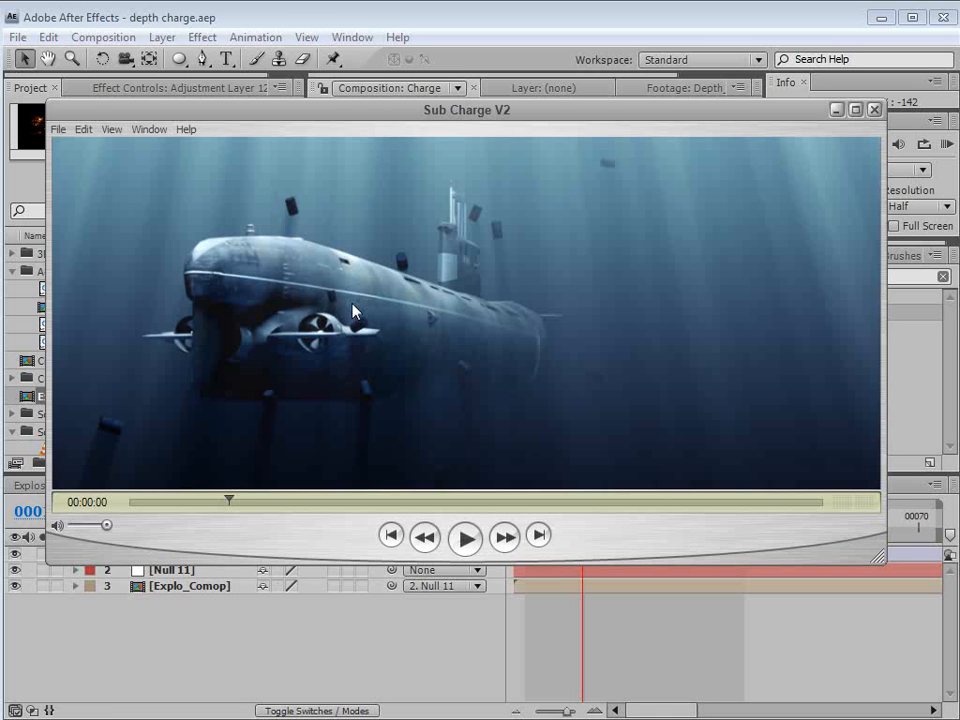
Scrub slightly ahead in the Sub Charge V2 movie, then switch to the submarine scene in 3ds Max and view Camera01 enlarged.
{"action": "left_click", "coordinate": [246, 502]}
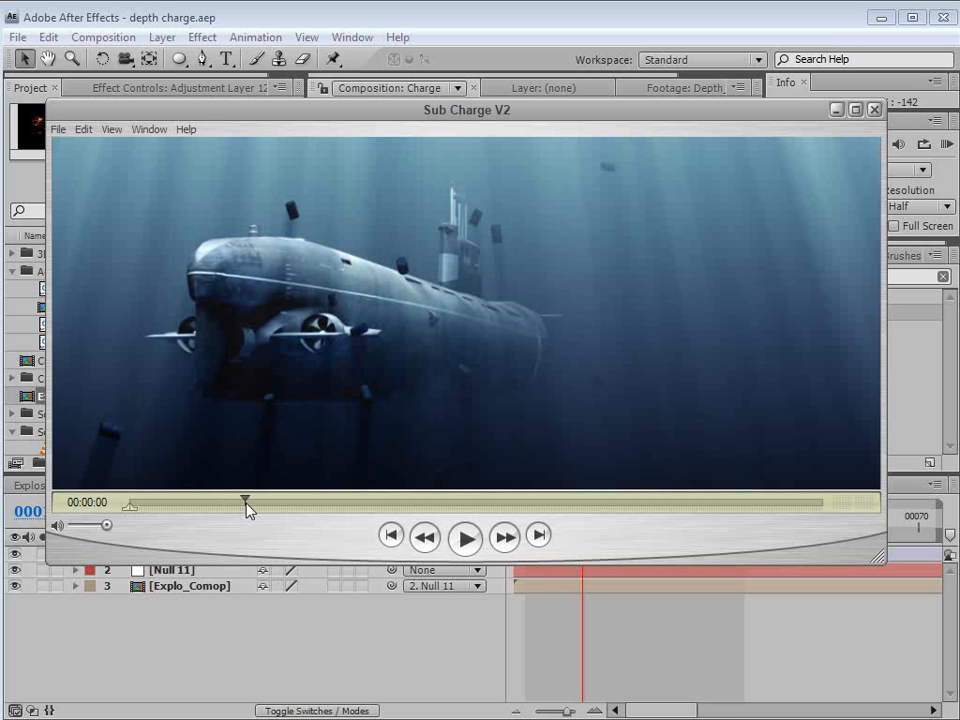
{"action": "key", "text": "alt+Tab"}
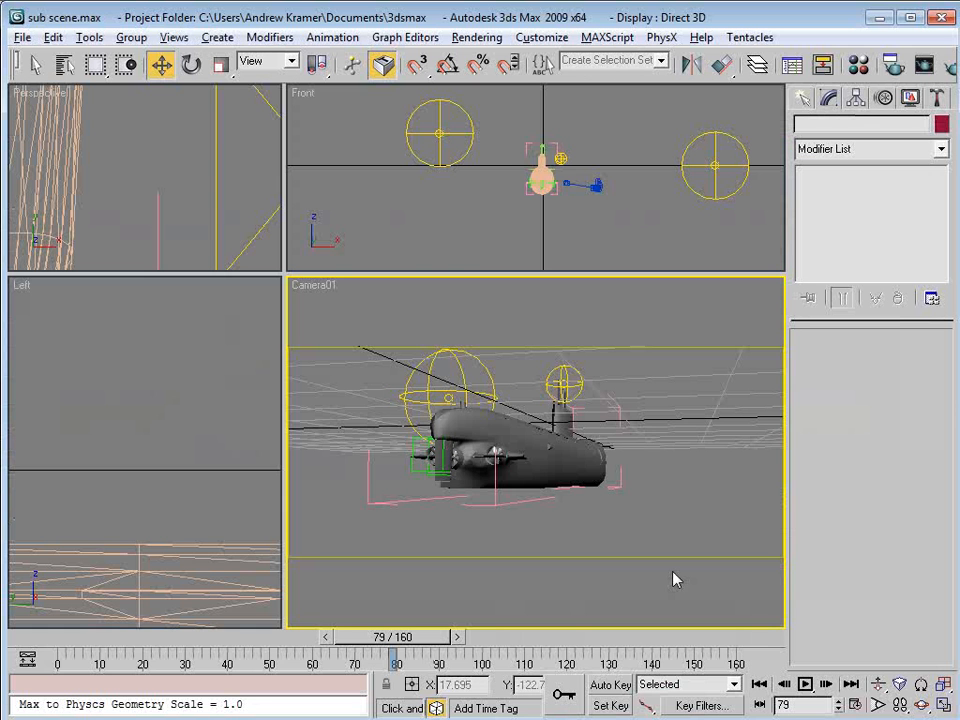
{"action": "left_click", "coordinate": [663, 501]}
{"action": "key", "text": "alt+w"}
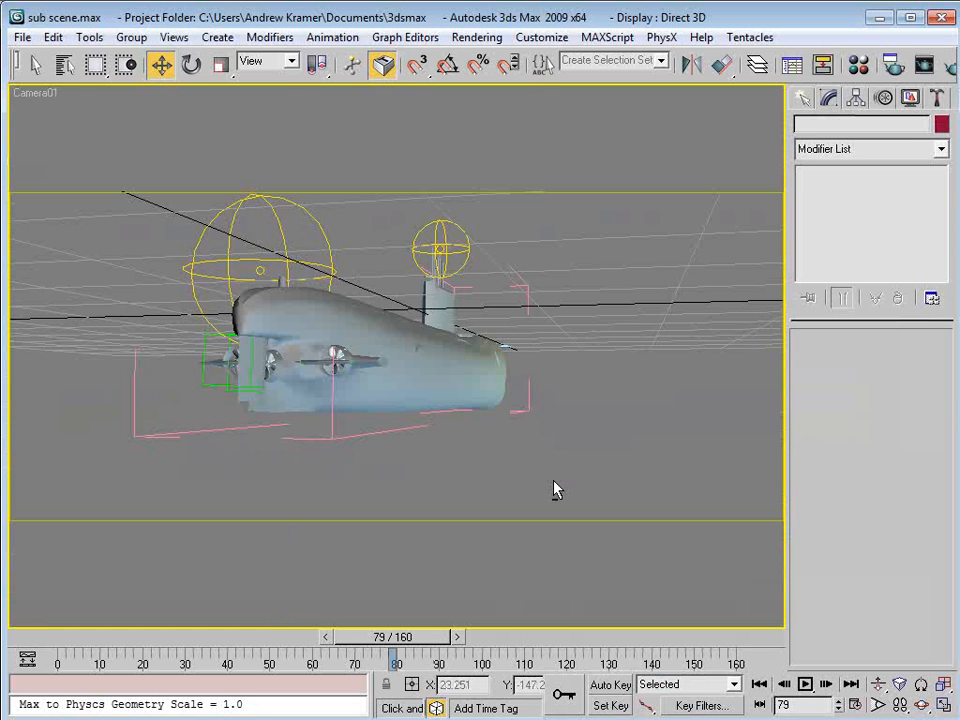
{"action": "left_click", "coordinate": [555, 489]}
{"action": "key", "text": "alt+w"}
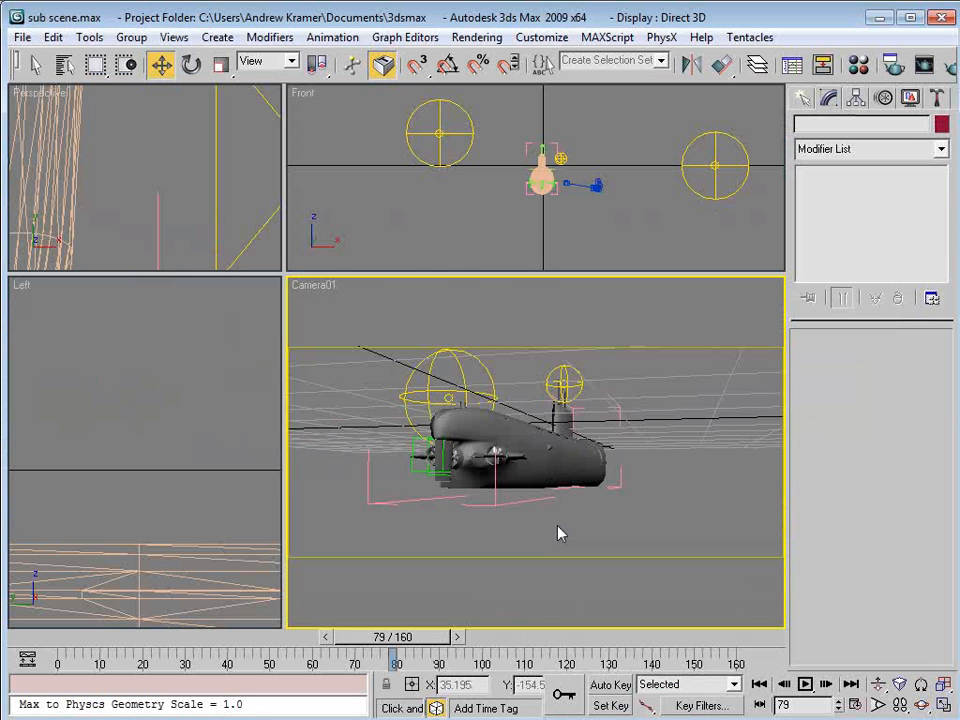
Inspect the submarine mesh in the maximized Camera01 view by toggling the viewport's default lighting, and clear the selection.
{"action": "key", "text": "alt+w"}
{"action": "left_click", "coordinate": [426, 410]}
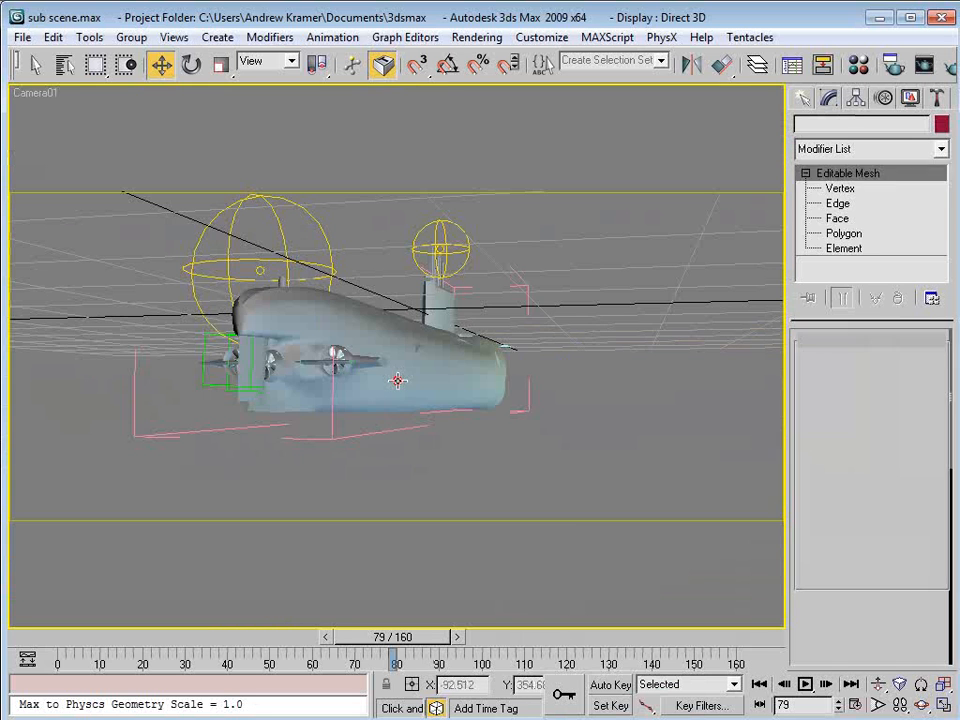
{"action": "key", "text": "ctrl+l"}
{"action": "key", "text": "ctrl+l"}
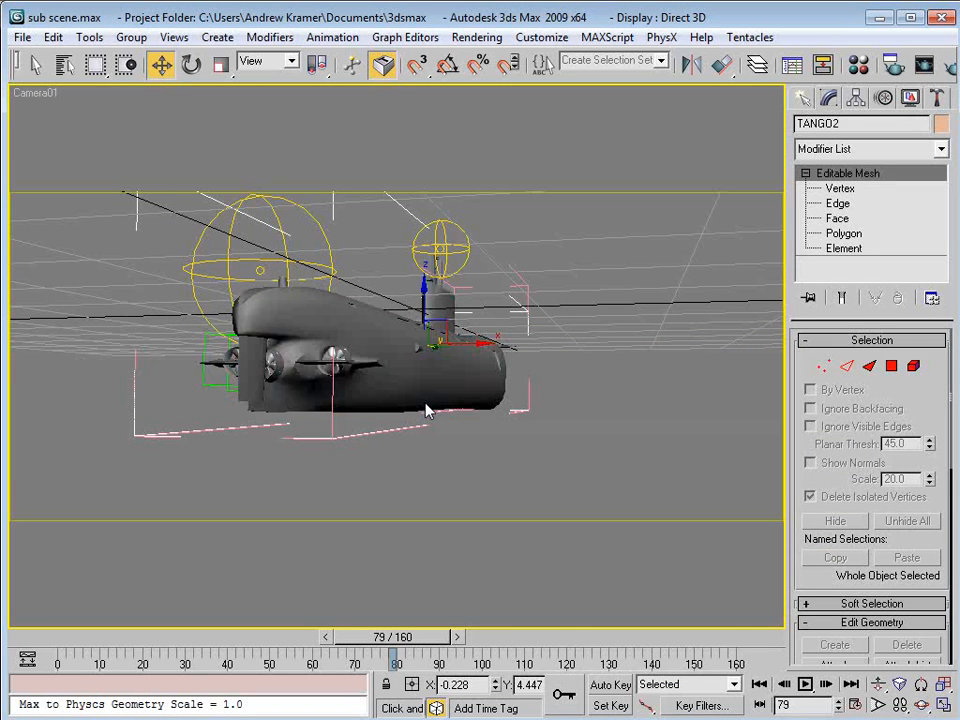
{"action": "left_click", "coordinate": [453, 495]}
Review the submarine's movement in the camera view from frame 0 to frame 135.
{"action": "left_click_drag", "start_coordinate": [409, 638], "coordinate": [92, 640]}
{"action": "key", "text": "w"}
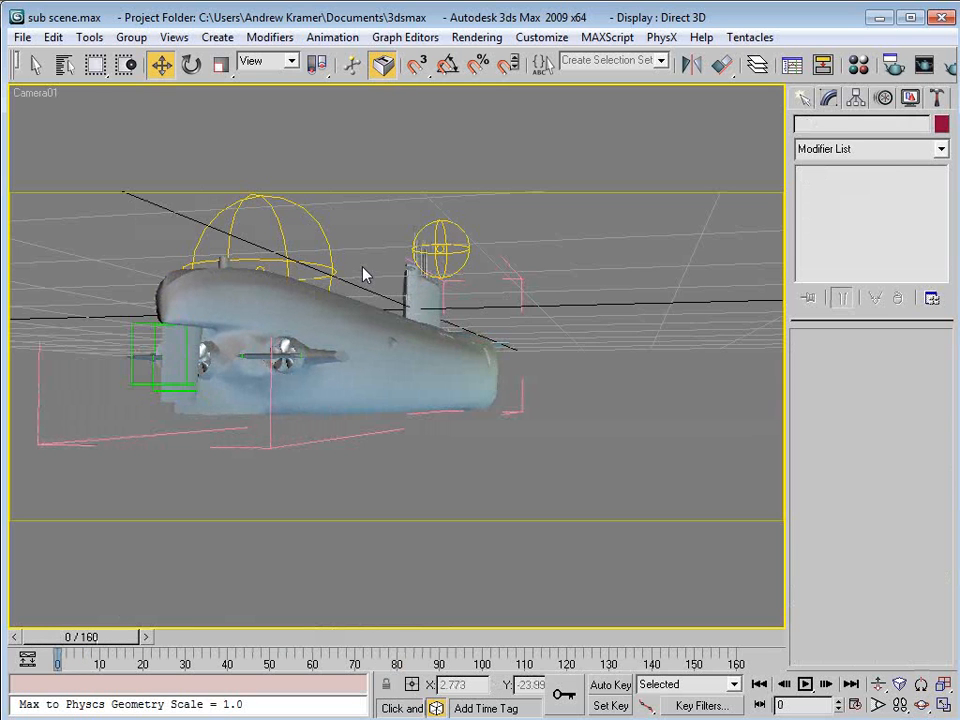
{"action": "left_click_drag", "start_coordinate": [105, 638], "coordinate": [368, 645]}
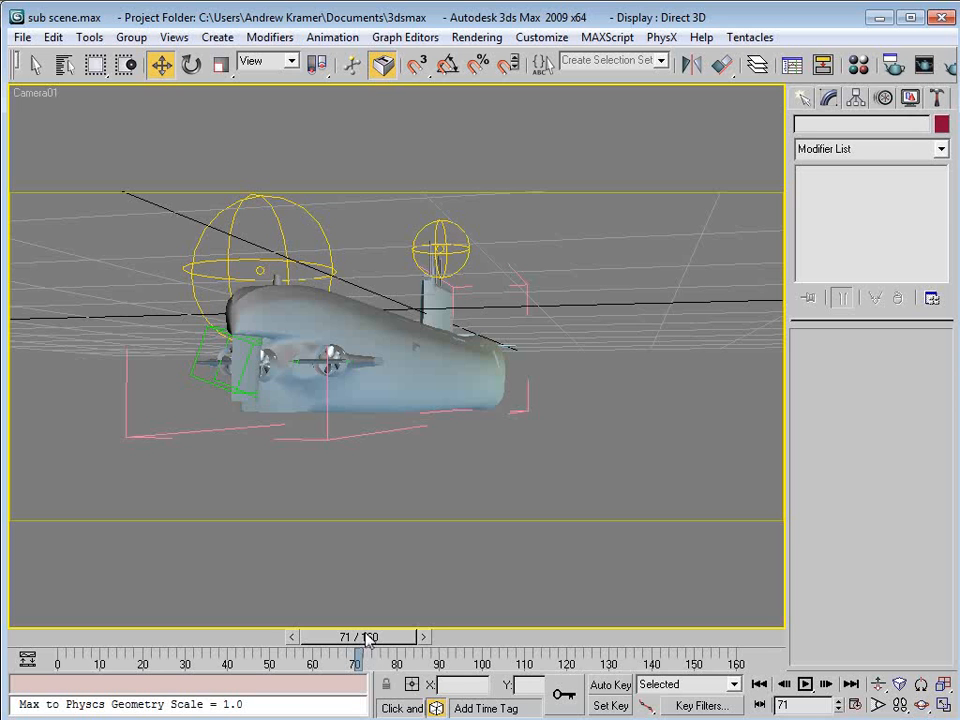
{"action": "left_click_drag", "start_coordinate": [369, 636], "coordinate": [450, 476]}
{"action": "key", "text": "w"}
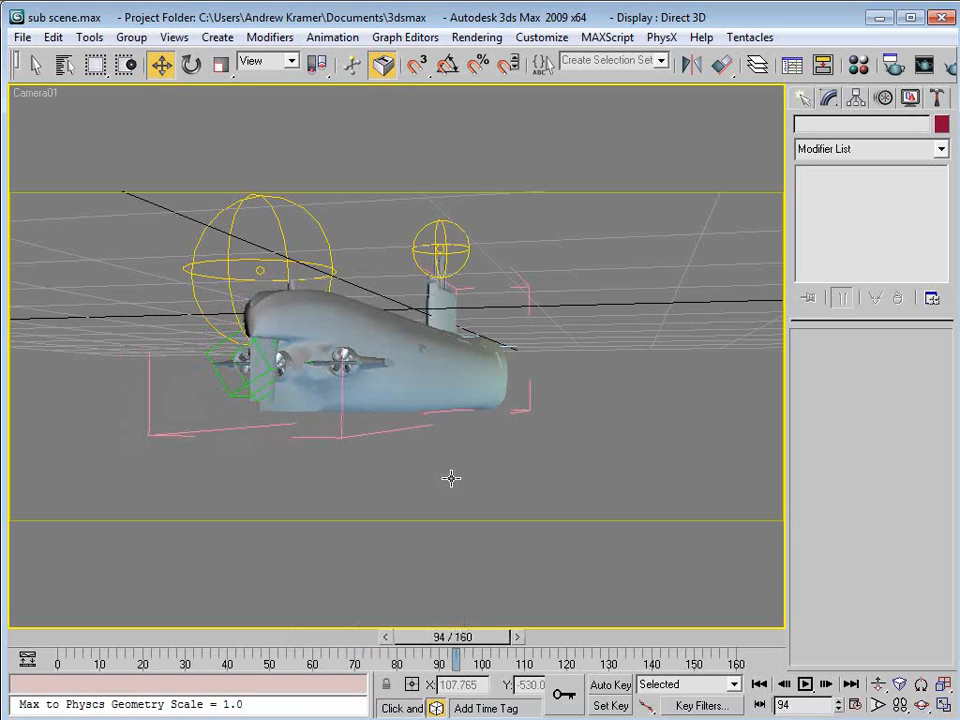
{"action": "left_click_drag", "start_coordinate": [466, 640], "coordinate": [632, 630]}
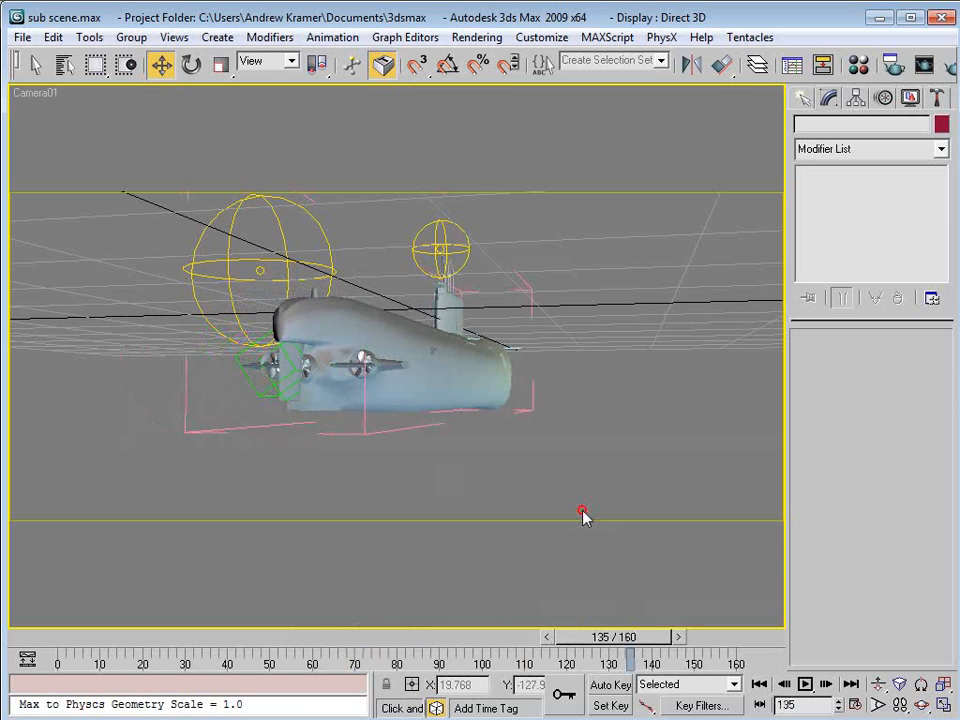
Check the orange sphere light above the submarine, go to frame 128 and render the Camera01 view.
{"action": "left_click", "coordinate": [443, 243]}
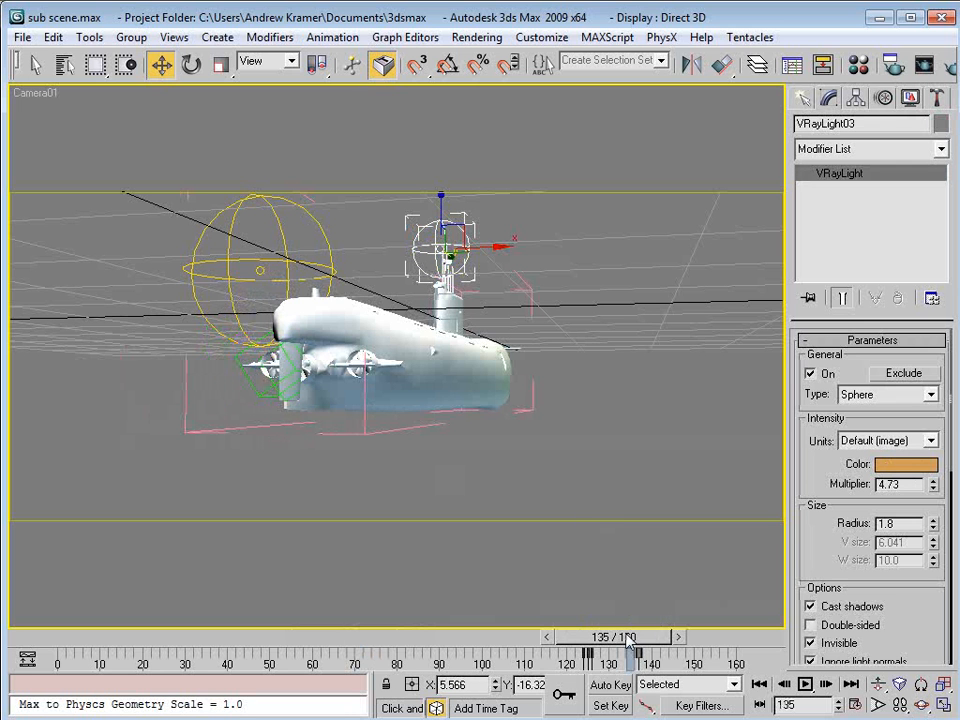
{"action": "left_click_drag", "start_coordinate": [633, 637], "coordinate": [602, 650]}
{"action": "left_click", "coordinate": [559, 495]}
{"action": "key", "text": "shift+q"}
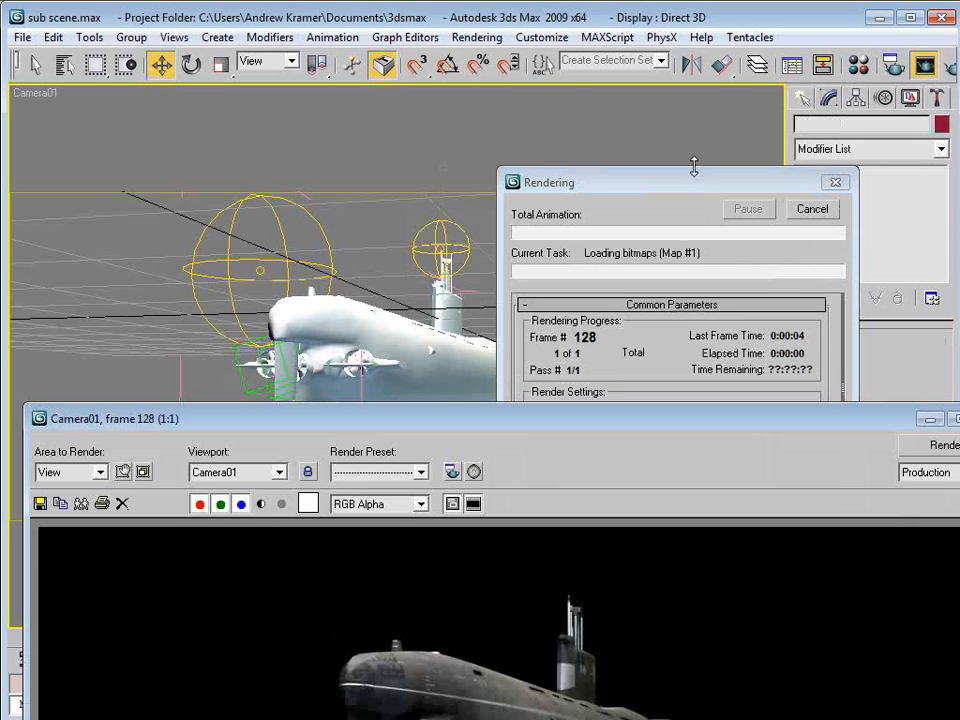
Examine the explosion light on the submarine's hull in the rendered frame at 2:1 and 1:1, and close the render.
{"action": "left_click_drag", "start_coordinate": [564, 418], "coordinate": [557, 158]}
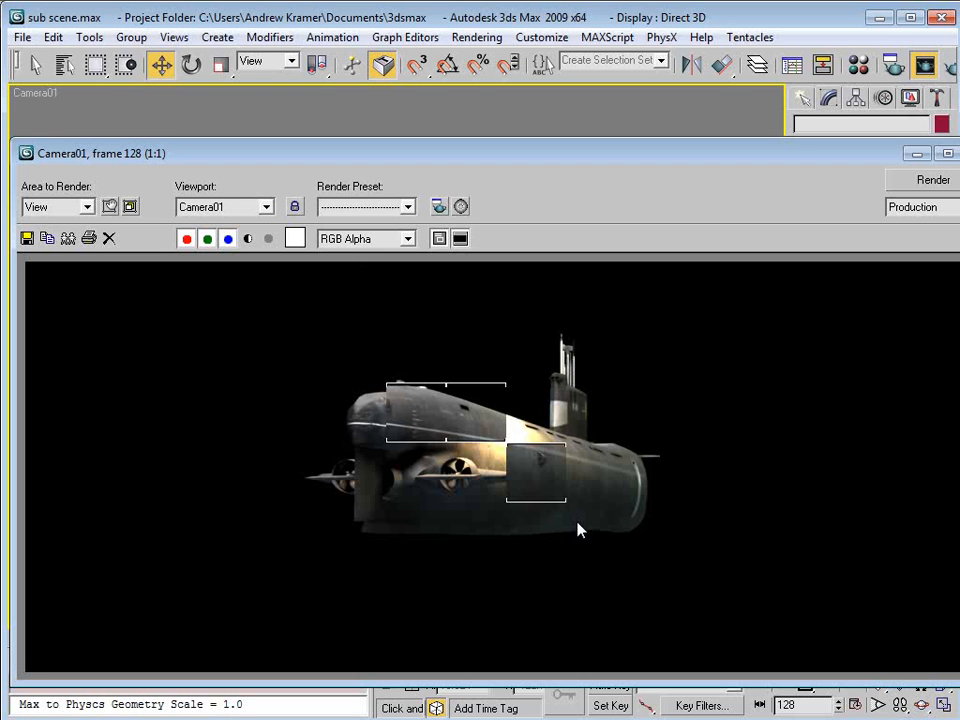
{"action": "scroll", "coordinate": [519, 495], "scroll_direction": "up", "scroll_amount": 1}
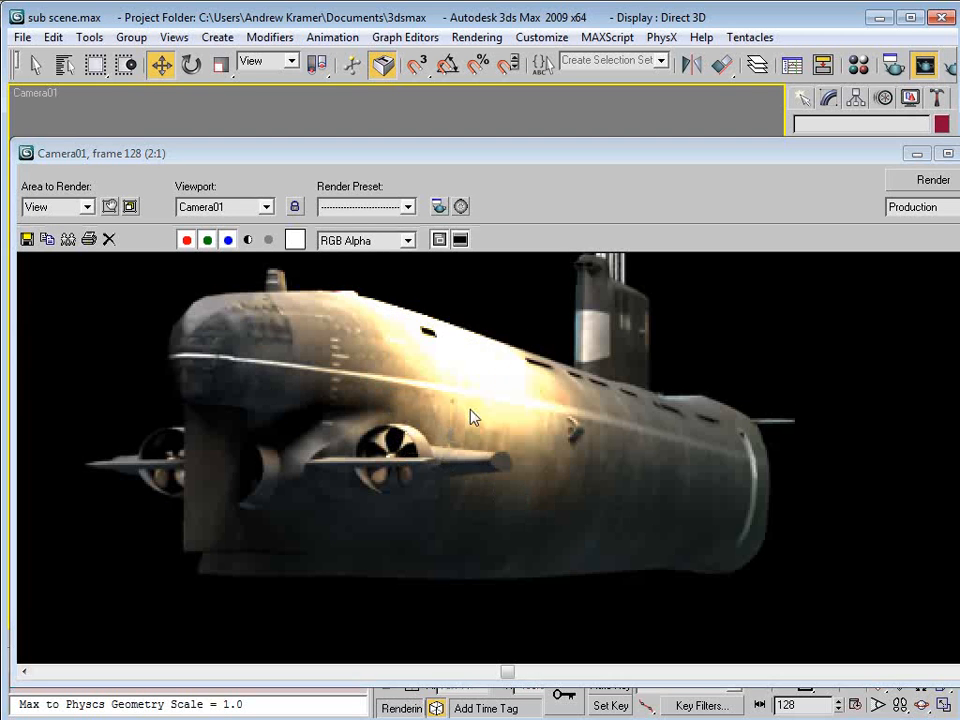
{"action": "left_click", "coordinate": [461, 454]}
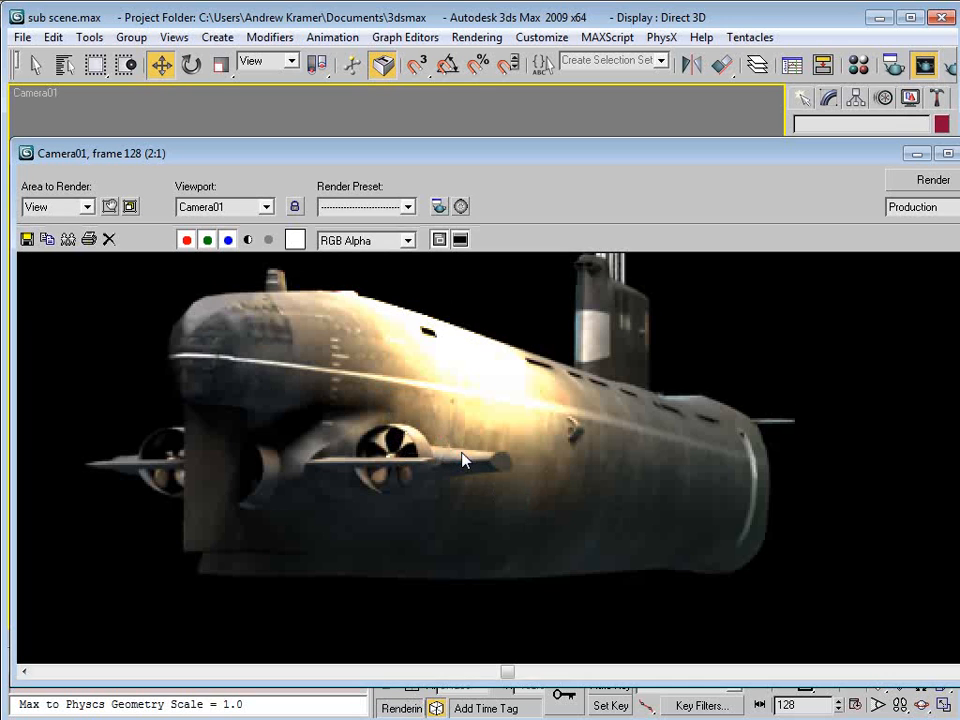
{"action": "scroll", "coordinate": [462, 459], "scroll_direction": "down", "scroll_amount": 1}
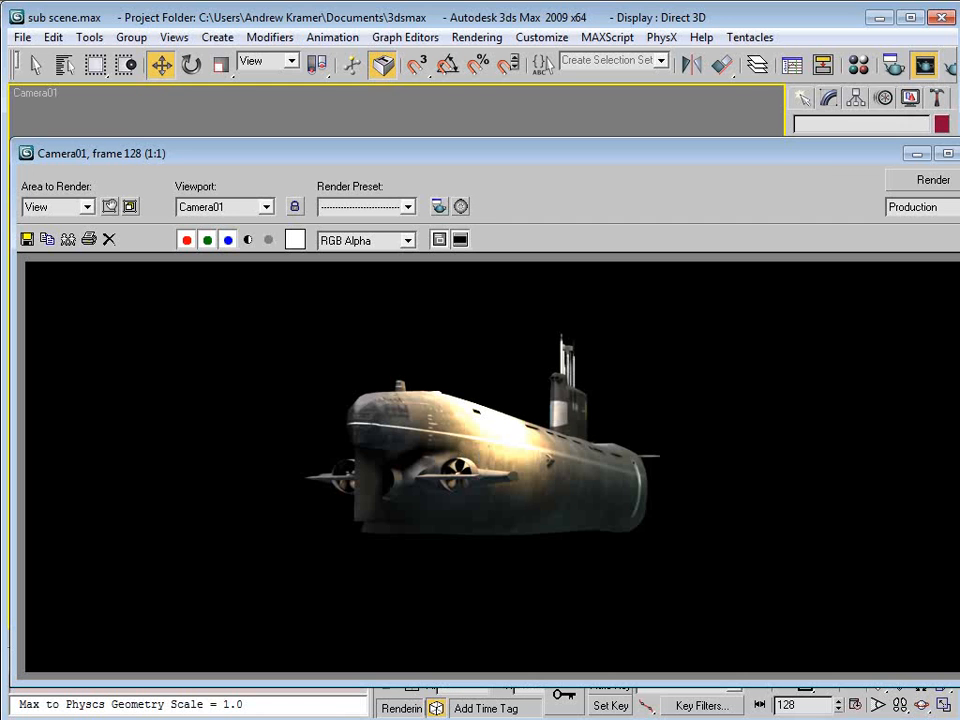
{"action": "left_click", "coordinate": [958, 153]}
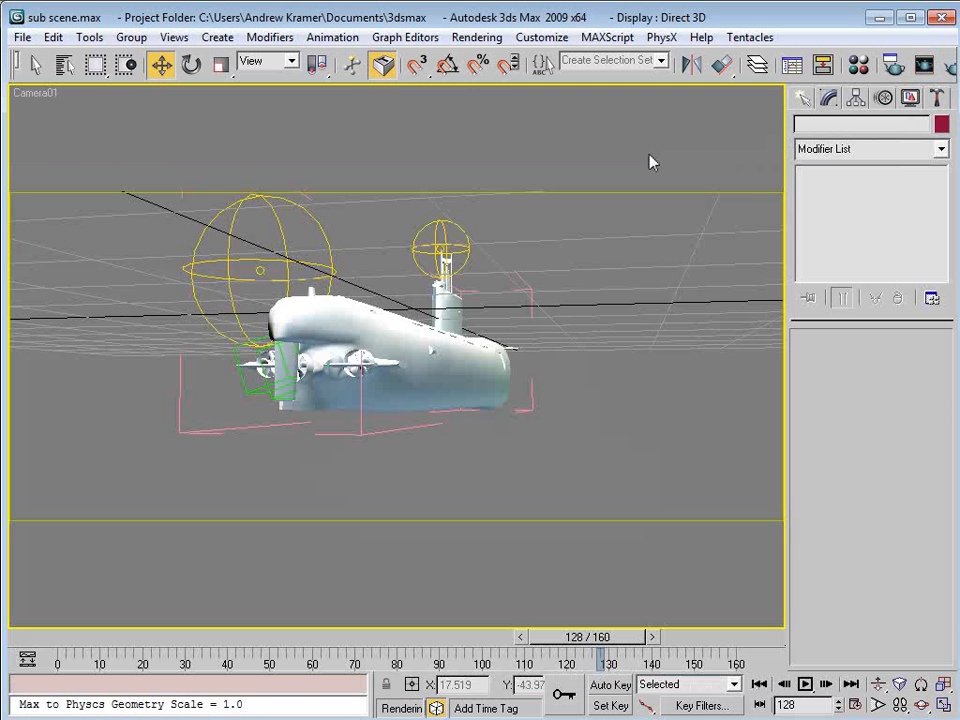
Restore the four-viewport layout and inspect the blue plane light below the submarine in the Front view.
{"action": "key", "text": "alt+w"}
{"action": "left_click_drag", "start_coordinate": [556, 189], "coordinate": [547, 140]}
{"action": "scroll", "coordinate": [547, 140], "scroll_direction": "down", "scroll_amount": 2}
{"action": "mouse_move", "coordinate": [541, 186]}
{"action": "left_mouse_down"}
{"action": "mouse_move", "coordinate": [543, 147]}
{"action": "mouse_move", "coordinate": [542, 171]}
{"action": "left_mouse_up"}
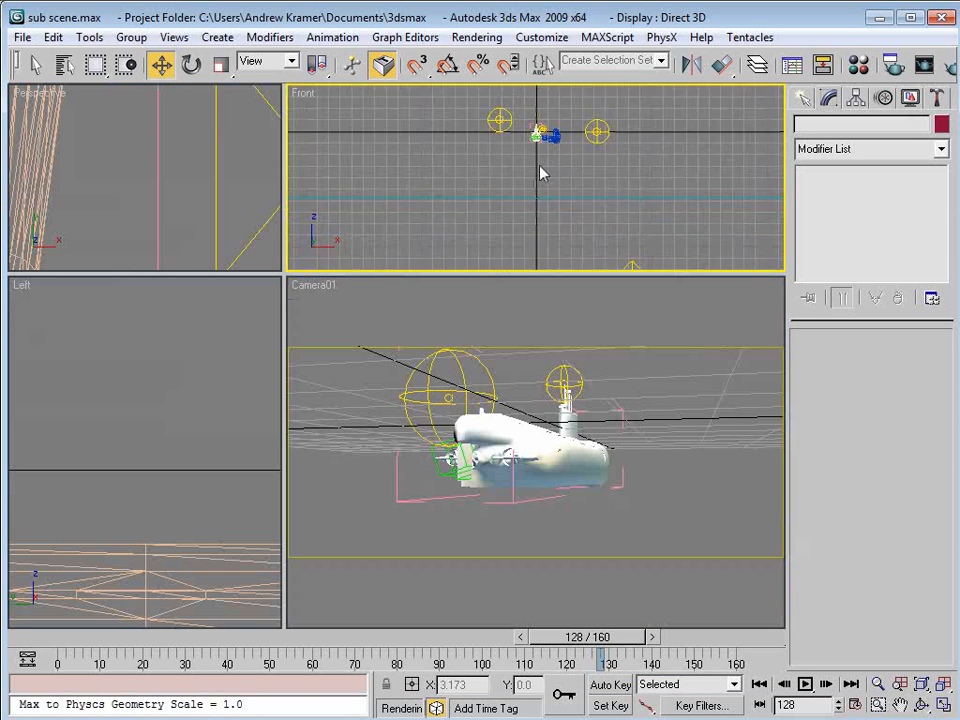
{"action": "scroll", "coordinate": [542, 180], "scroll_direction": "up", "scroll_amount": 2}
{"action": "left_click", "coordinate": [603, 222]}
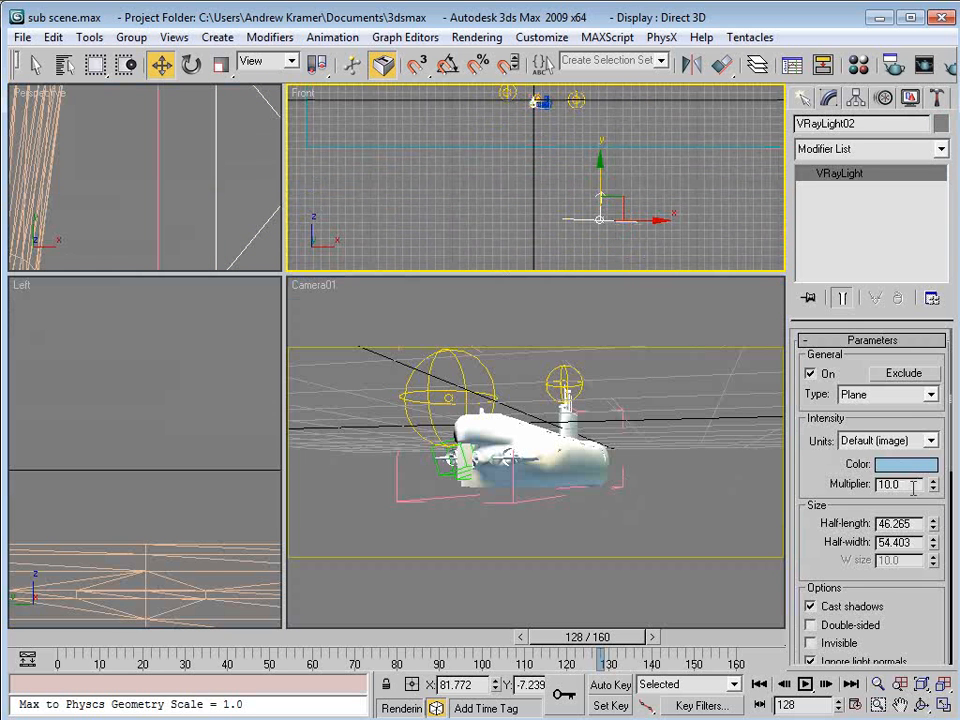
Locate the plane light high above the submarine in the Front view and make the camera view active.
{"action": "left_click_drag", "start_coordinate": [574, 173], "coordinate": [543, 242]}
{"action": "scroll", "coordinate": [542, 242], "scroll_direction": "down", "scroll_amount": 2}
{"action": "left_click_drag", "start_coordinate": [543, 165], "coordinate": [527, 253]}
{"action": "scroll", "coordinate": [527, 253], "scroll_direction": "down", "scroll_amount": 2}
{"action": "left_click", "coordinate": [533, 150]}
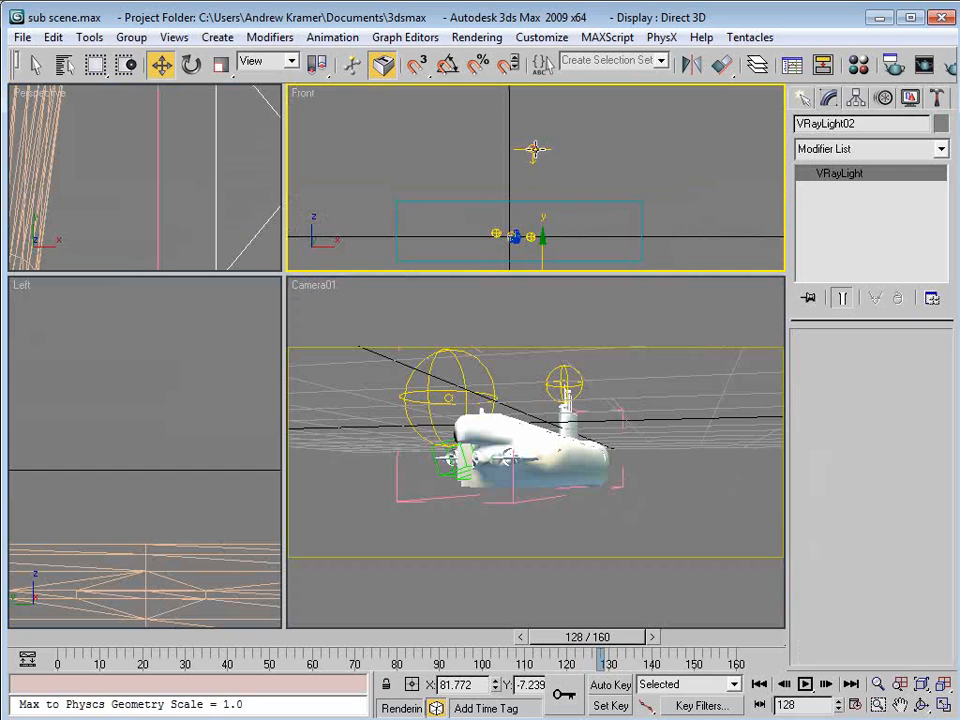
{"action": "left_click", "coordinate": [675, 394]}
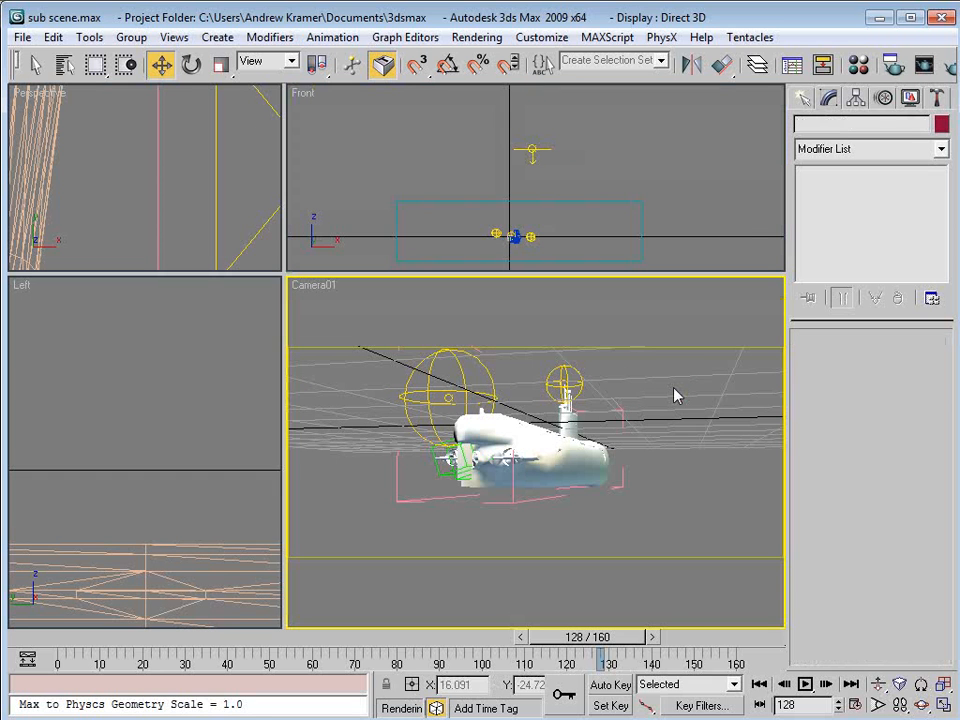
Reopen the rendered frame 128, examine the hull lighting up close, close it and scrub back through the submarine animation.
{"action": "left_click", "coordinate": [924, 65]}
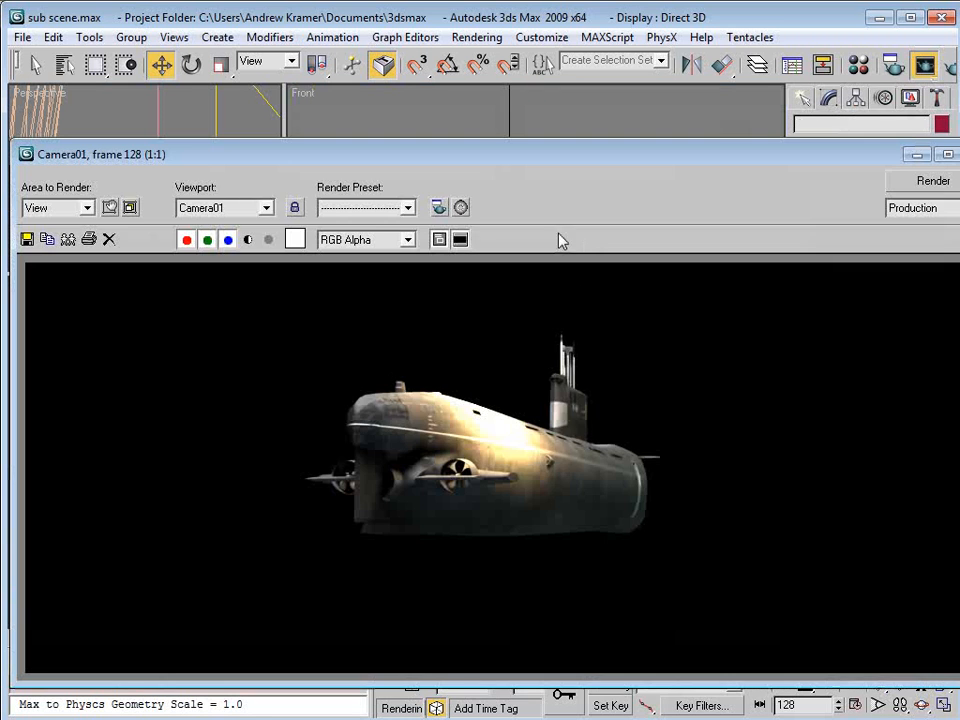
{"action": "scroll", "coordinate": [464, 557], "scroll_direction": "up", "scroll_amount": 1}
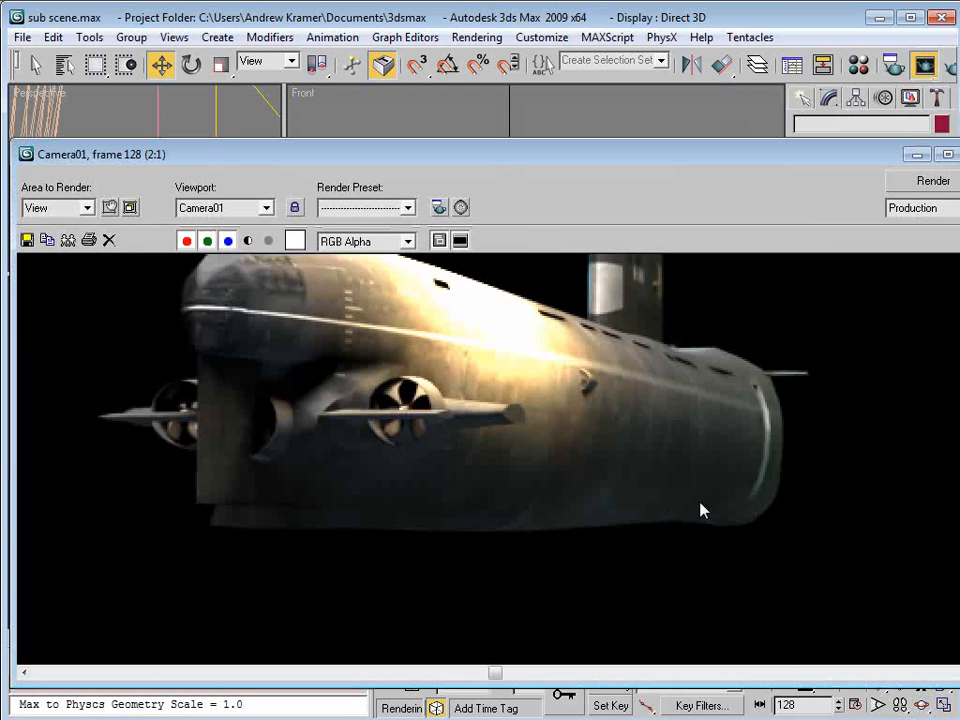
{"action": "scroll", "coordinate": [700, 510], "scroll_direction": "down", "scroll_amount": 2}
{"action": "scroll", "coordinate": [537, 432], "scroll_direction": "up", "scroll_amount": 1}
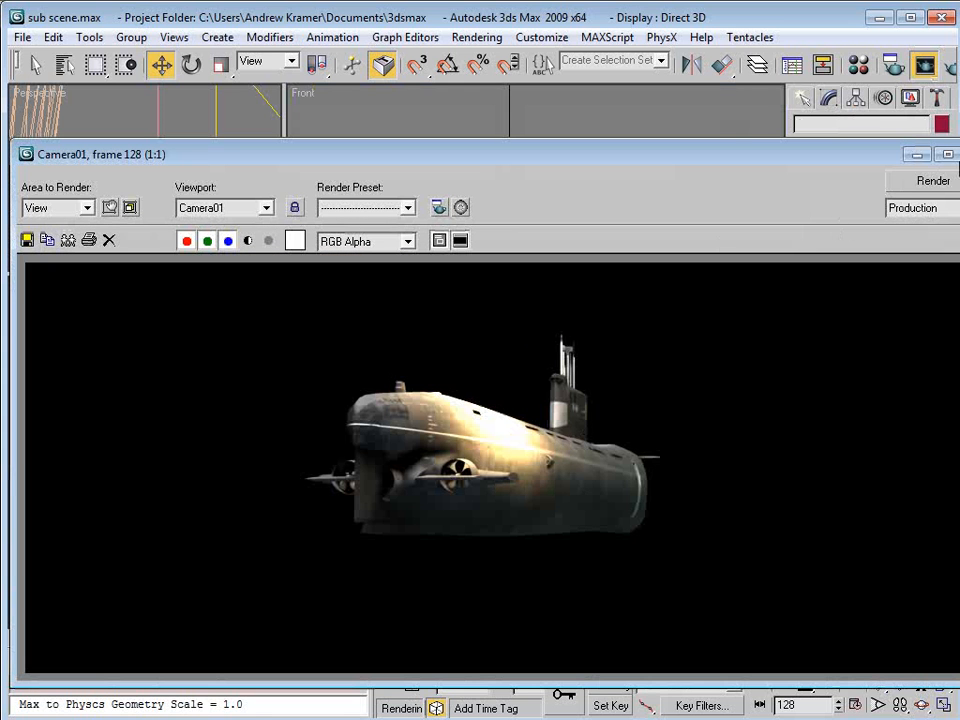
{"action": "left_click", "coordinate": [959, 155]}
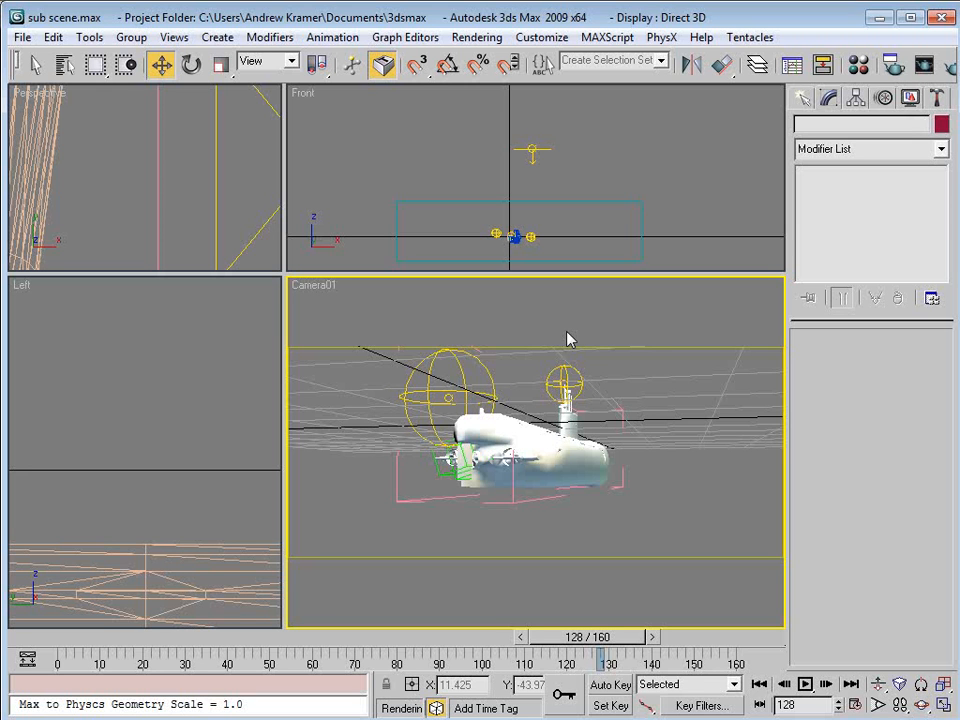
{"action": "left_click", "coordinate": [560, 323]}
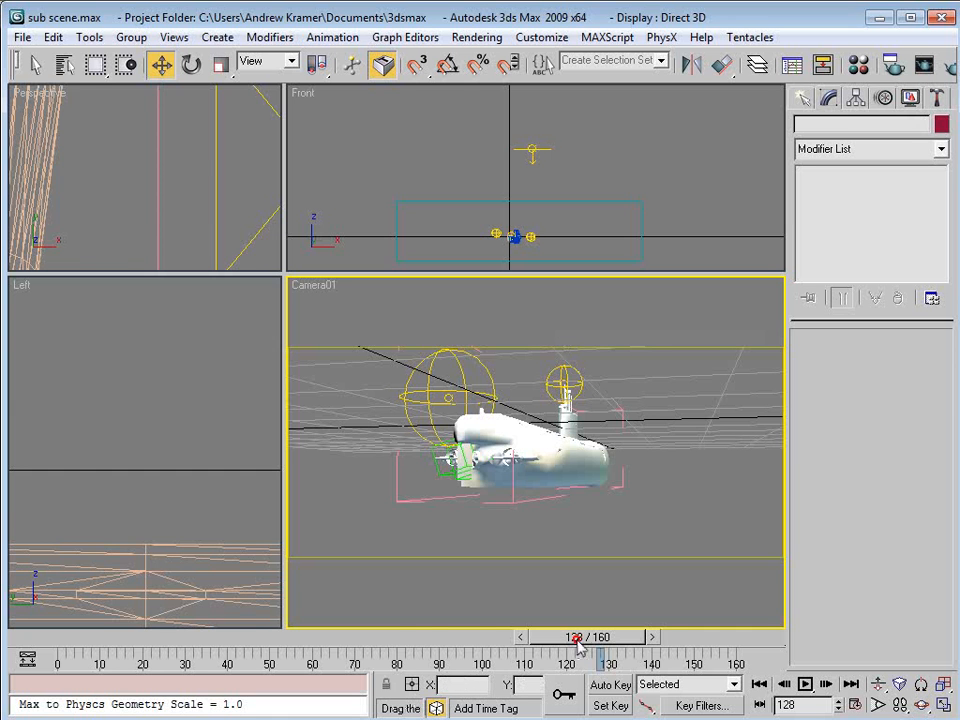
{"action": "left_click_drag", "start_coordinate": [575, 637], "coordinate": [405, 637]}
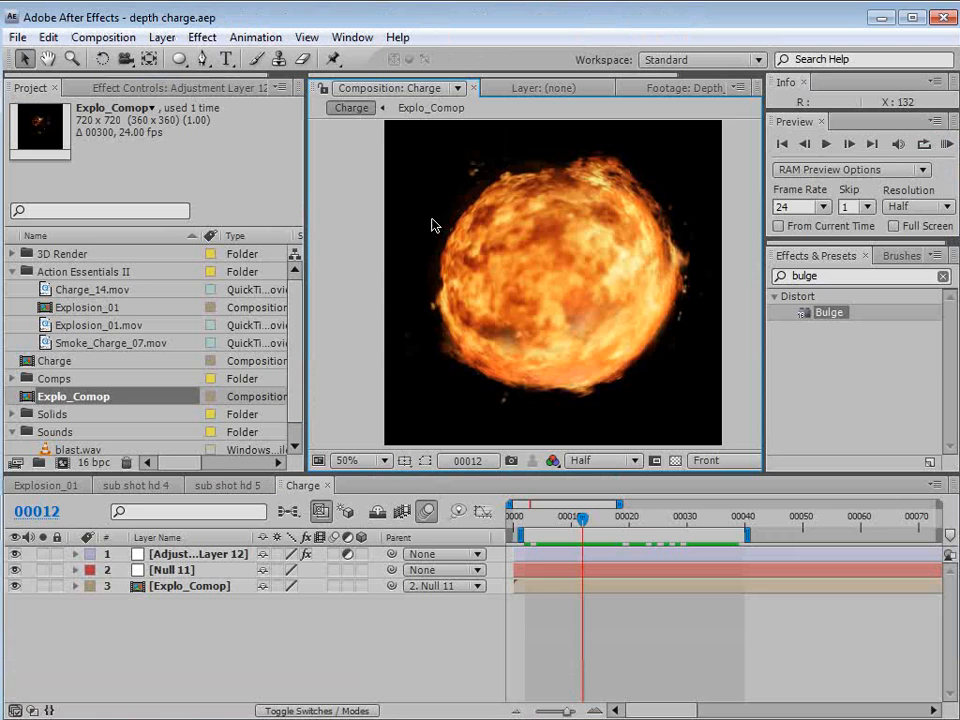
In After Effects, create a new composition from sub shot hd 2.mov in the 3D Render folder's Small subfolder.
{"action": "left_click", "coordinate": [45, 290]}
{"action": "left_click", "coordinate": [13, 253]}
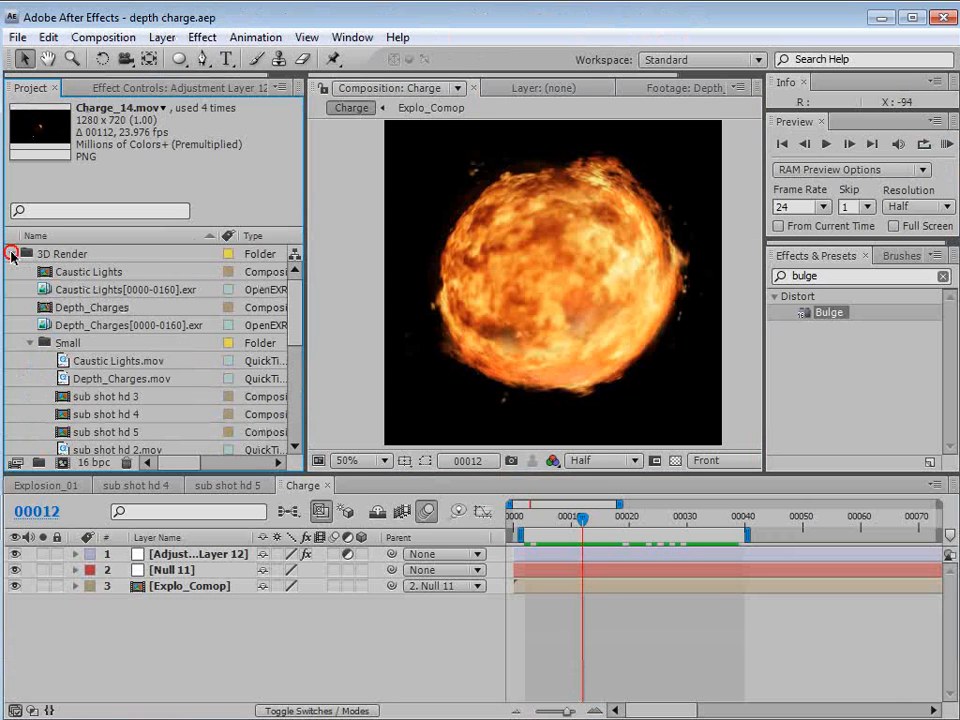
{"action": "left_click", "coordinate": [128, 360]}
{"action": "scroll", "coordinate": [122, 378], "scroll_direction": "down", "scroll_amount": 1}
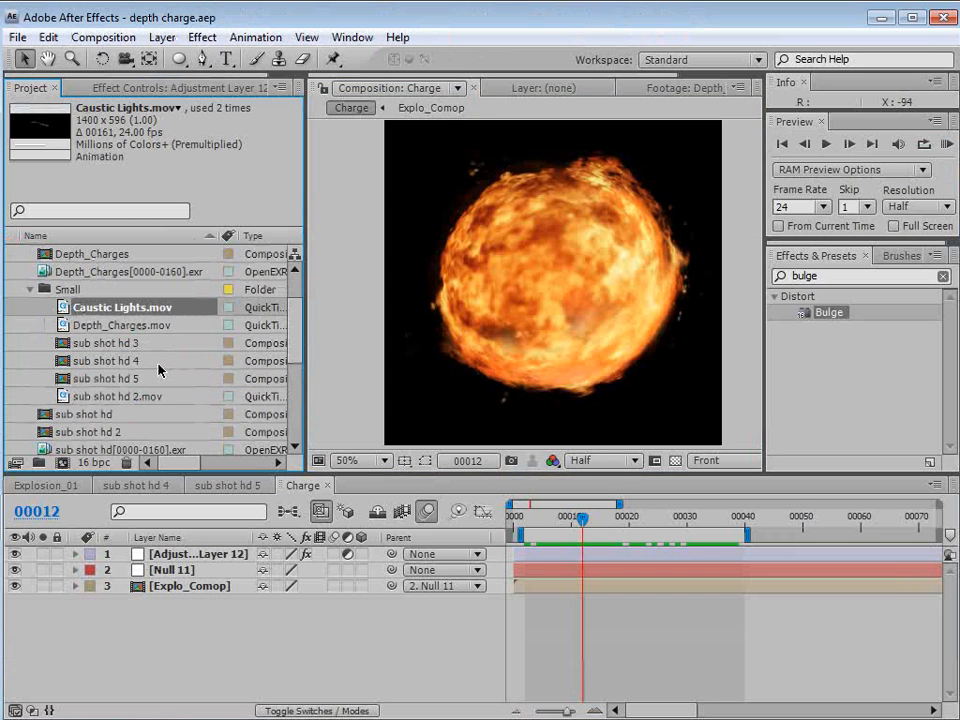
{"action": "left_click_drag", "start_coordinate": [100, 397], "coordinate": [61, 462]}
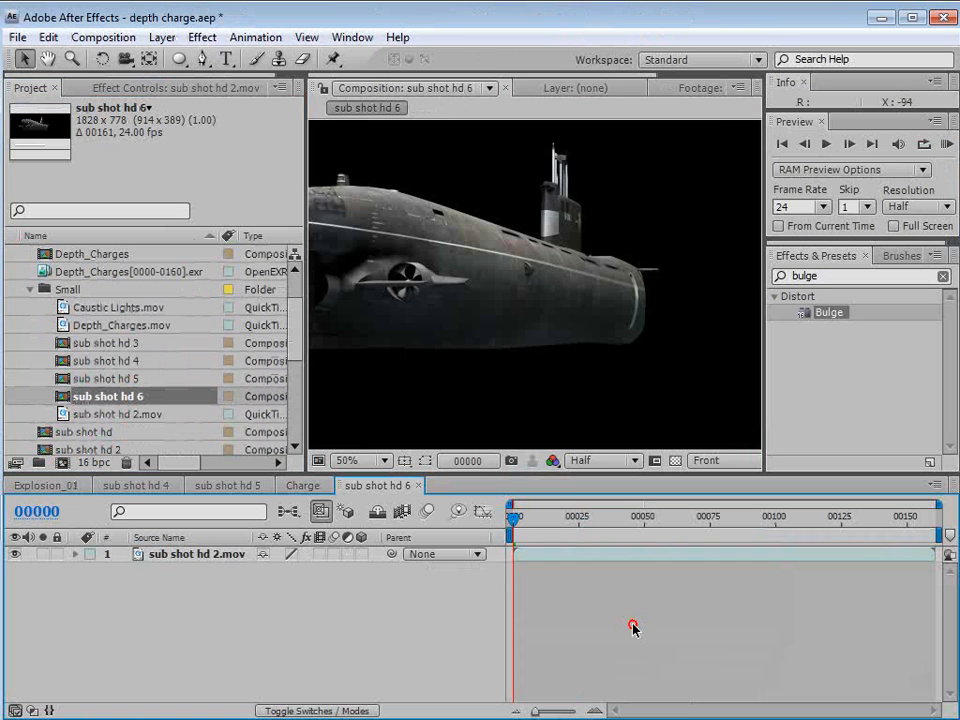
Preview the submarine composition, add Depth_Charges.mov above the submarine layer and review the falling charges up to frame 43.
{"action": "key", "text": "space"}
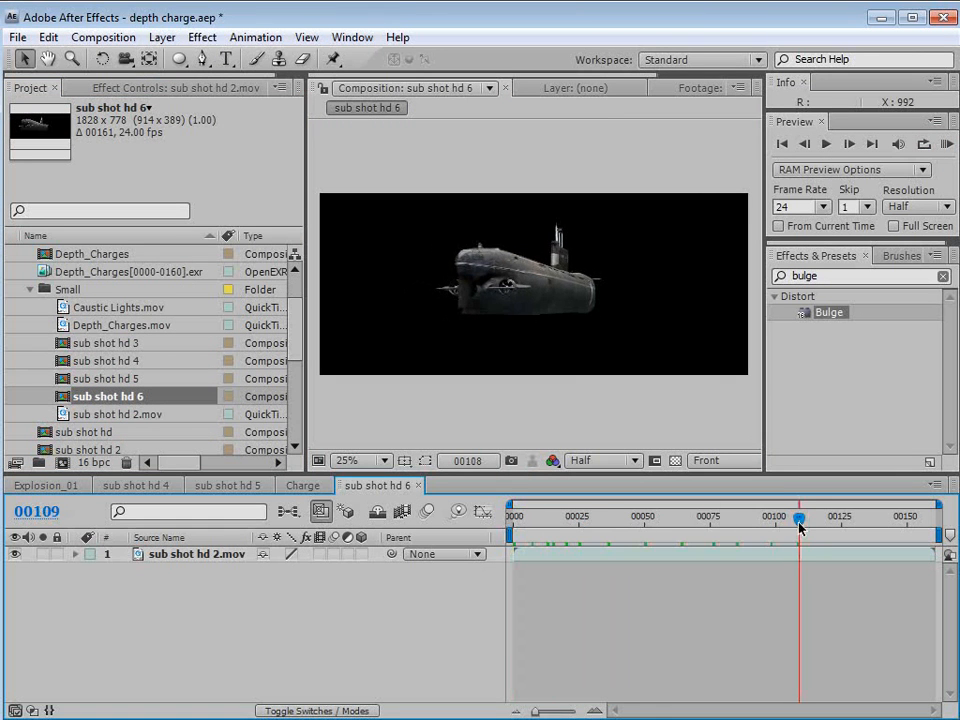
{"action": "key", "text": "space"}
{"action": "left_click_drag", "start_coordinate": [96, 326], "coordinate": [514, 364]}
{"action": "scroll", "coordinate": [508, 315], "scroll_direction": "up", "scroll_amount": 2}
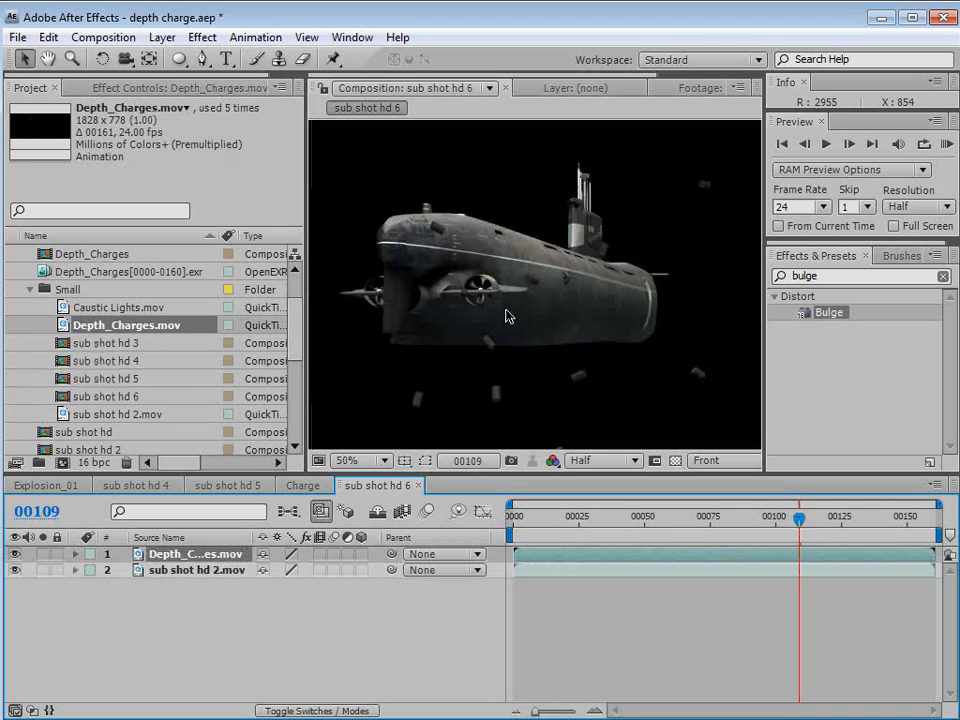
{"action": "left_click", "coordinate": [543, 518]}
{"action": "left_click_drag", "start_coordinate": [543, 518], "coordinate": [621, 349]}
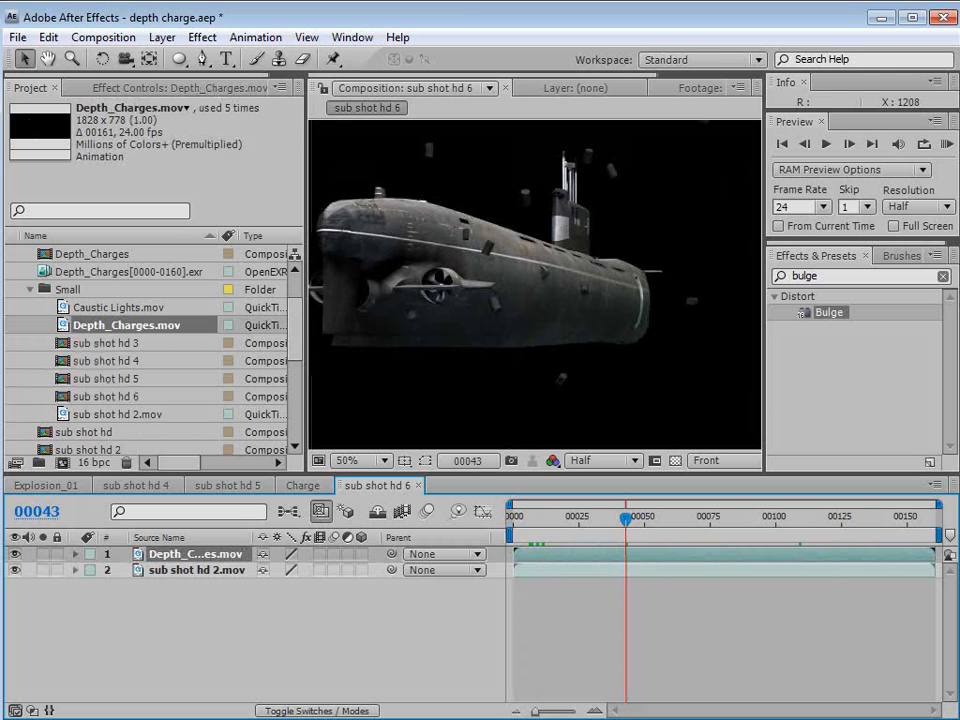
Switch to Firefox and browse the tutorials page of the Video Copilot website.
{"action": "key", "text": "alt+Tab"}
{"action": "left_click_drag", "start_coordinate": [902, 412], "coordinate": [913, 248]}
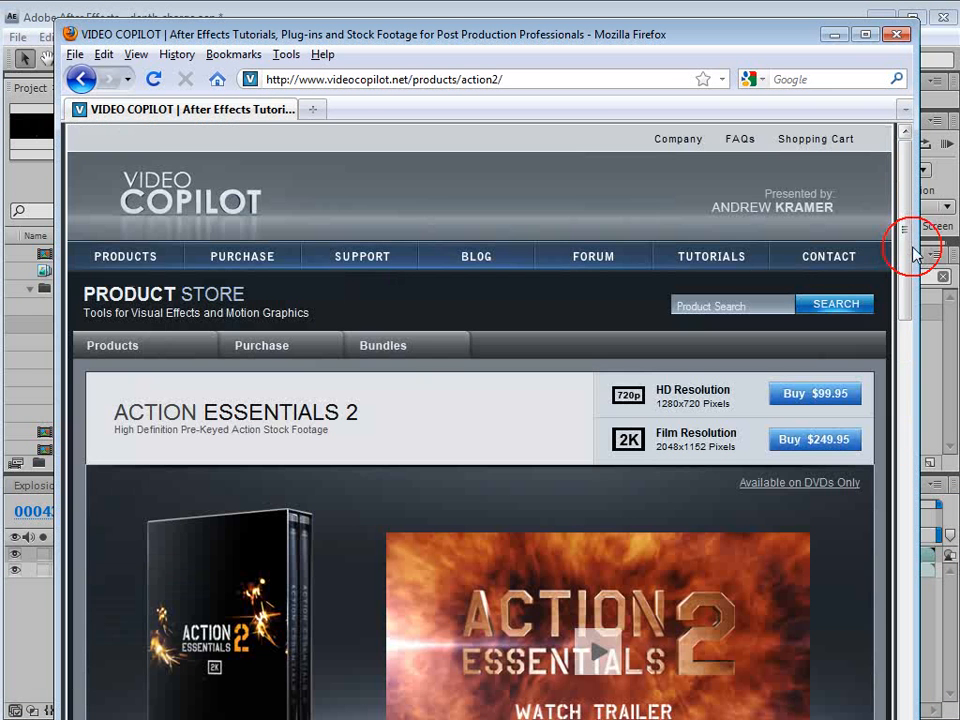
{"action": "left_click", "coordinate": [712, 256]}
{"action": "scroll", "coordinate": [537, 594], "scroll_direction": "down", "scroll_amount": 2}
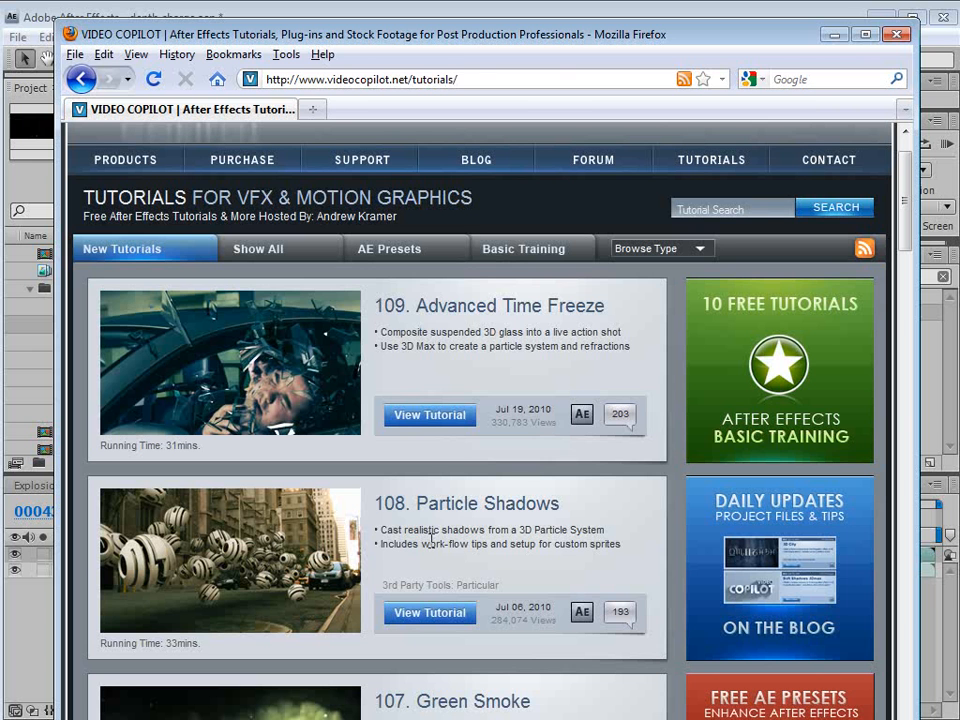
Switch to After Effects, place Caustic Lights.mov between the depth charges and submarine layers and scale it to fit the composition.
{"action": "left_click", "coordinate": [562, 14]}
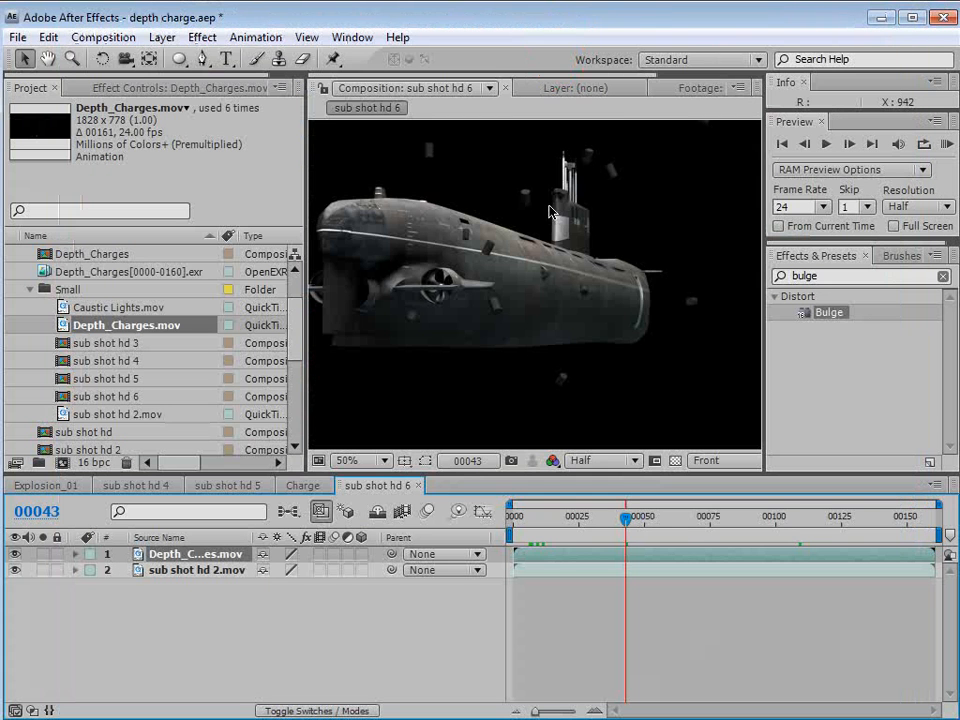
{"action": "scroll", "coordinate": [526, 288], "scroll_direction": "up", "scroll_amount": 1}
{"action": "mouse_move", "coordinate": [619, 515]}
{"action": "left_mouse_down"}
{"action": "mouse_move", "coordinate": [580, 522]}
{"action": "mouse_move", "coordinate": [606, 500]}
{"action": "mouse_move", "coordinate": [612, 518]}
{"action": "left_mouse_up"}
{"action": "scroll", "coordinate": [527, 345], "scroll_direction": "down", "scroll_amount": 1}
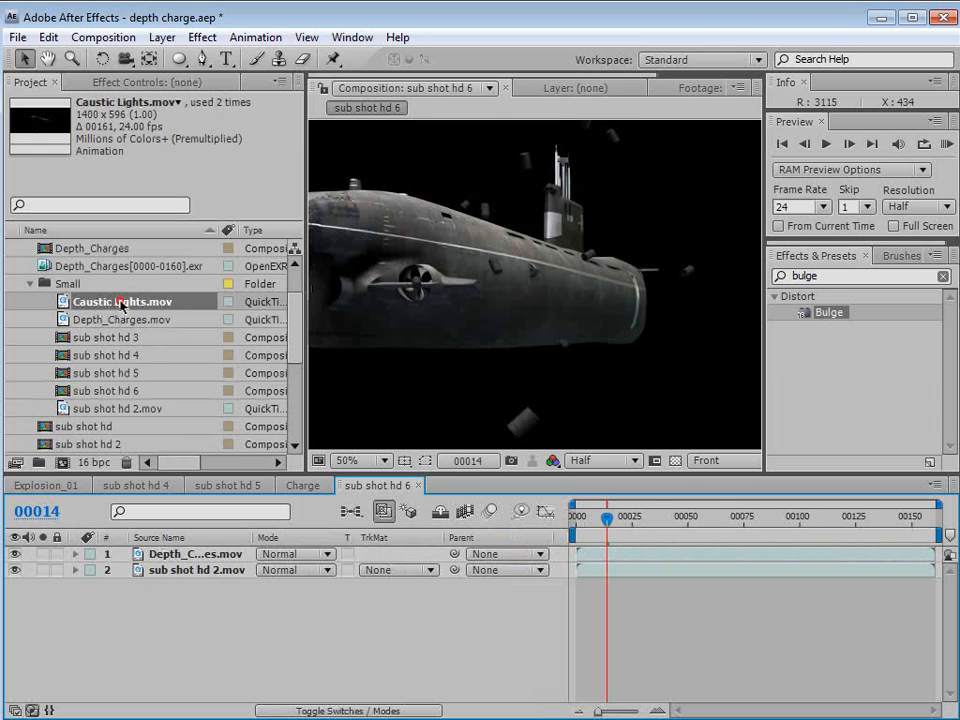
{"action": "left_click_drag", "start_coordinate": [120, 305], "coordinate": [161, 573]}
{"action": "right_click", "coordinate": [473, 252]}
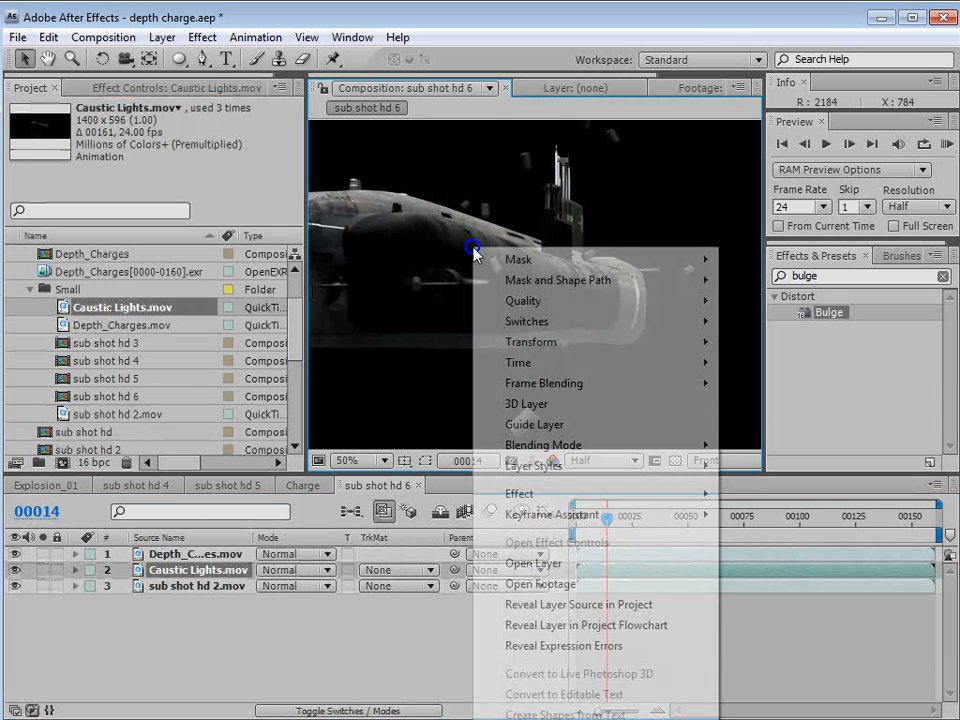
{"action": "mouse_move", "coordinate": [530, 342]}
{"action": "left_click", "coordinate": [550, 572]}
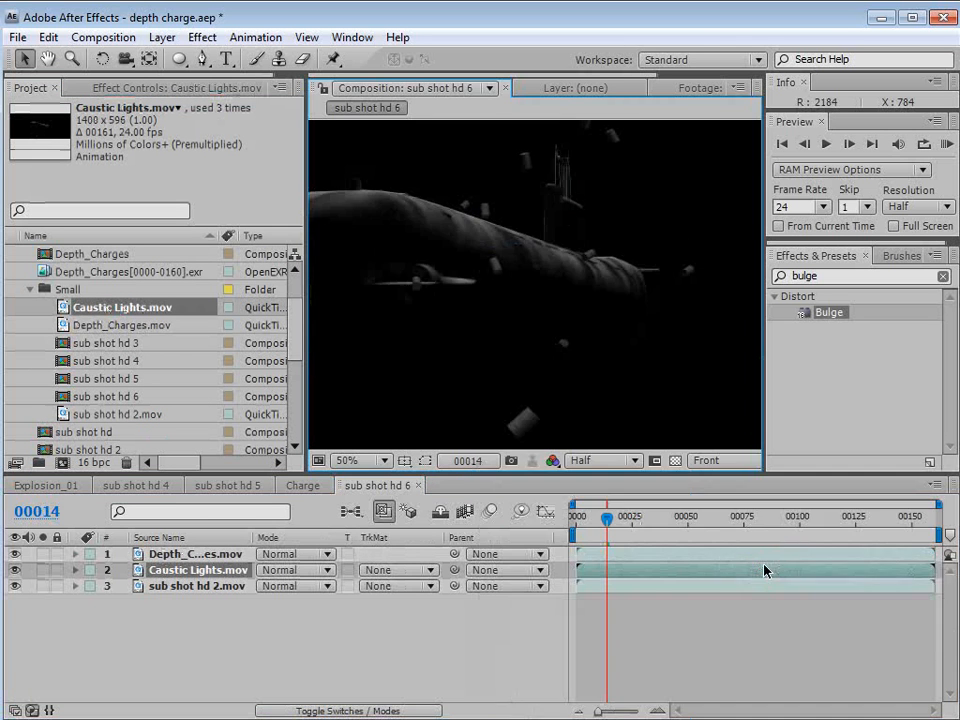
Solo the Caustic Lights layer, review its moving light up to about frame 47, and turn the solo off.
{"action": "left_click", "coordinate": [44, 570]}
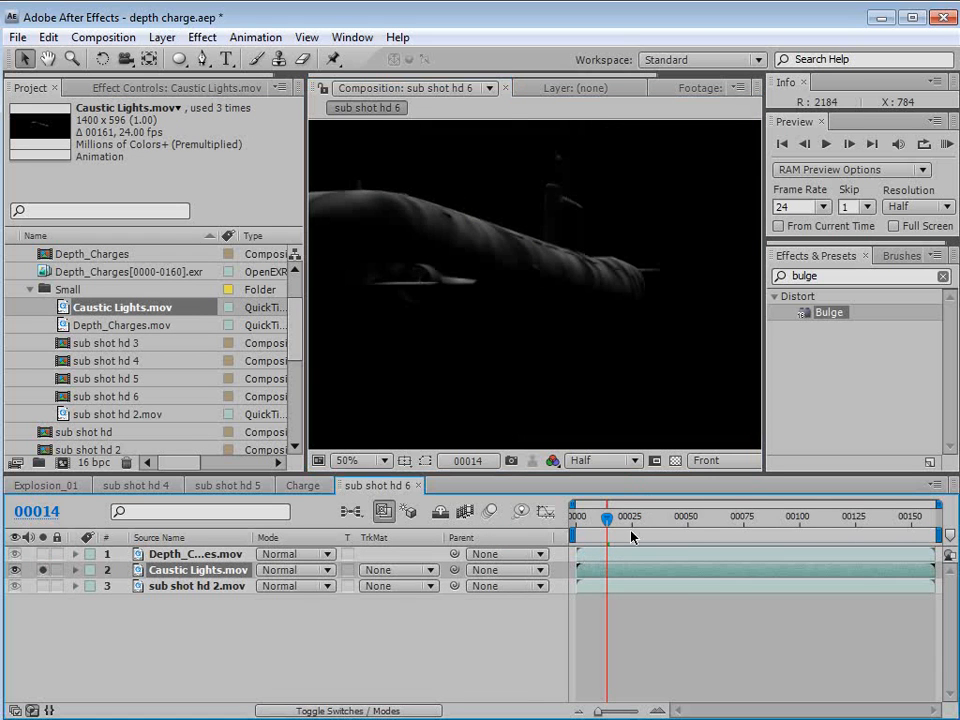
{"action": "left_click_drag", "start_coordinate": [606, 517], "coordinate": [682, 520]}
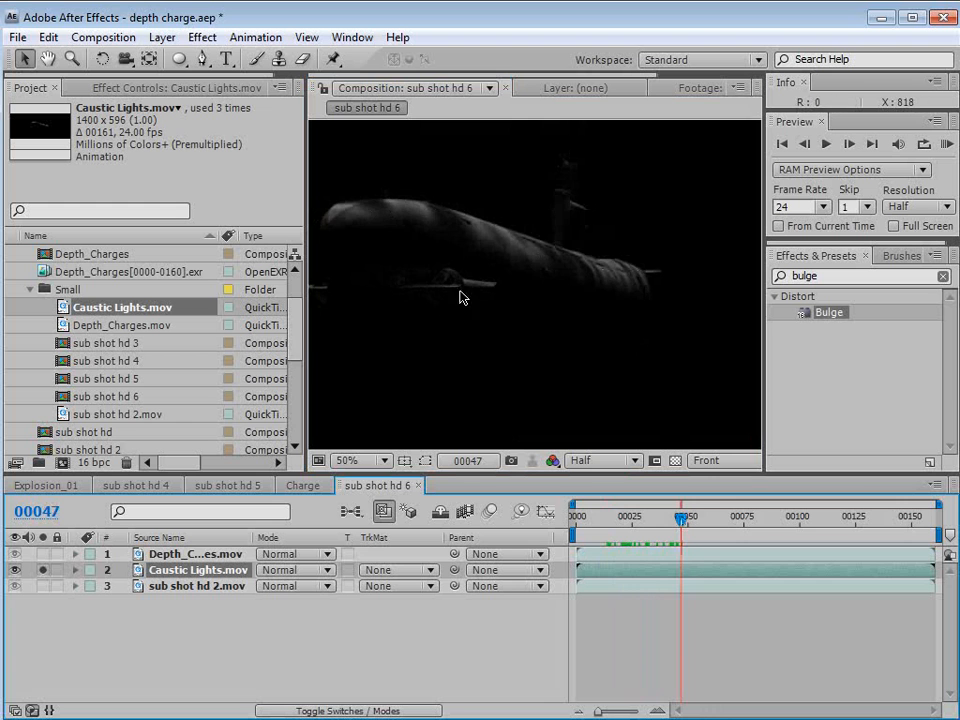
{"action": "mouse_move", "coordinate": [682, 517]}
{"action": "left_mouse_down"}
{"action": "mouse_move", "coordinate": [612, 517]}
{"action": "mouse_move", "coordinate": [679, 518]}
{"action": "left_mouse_up"}
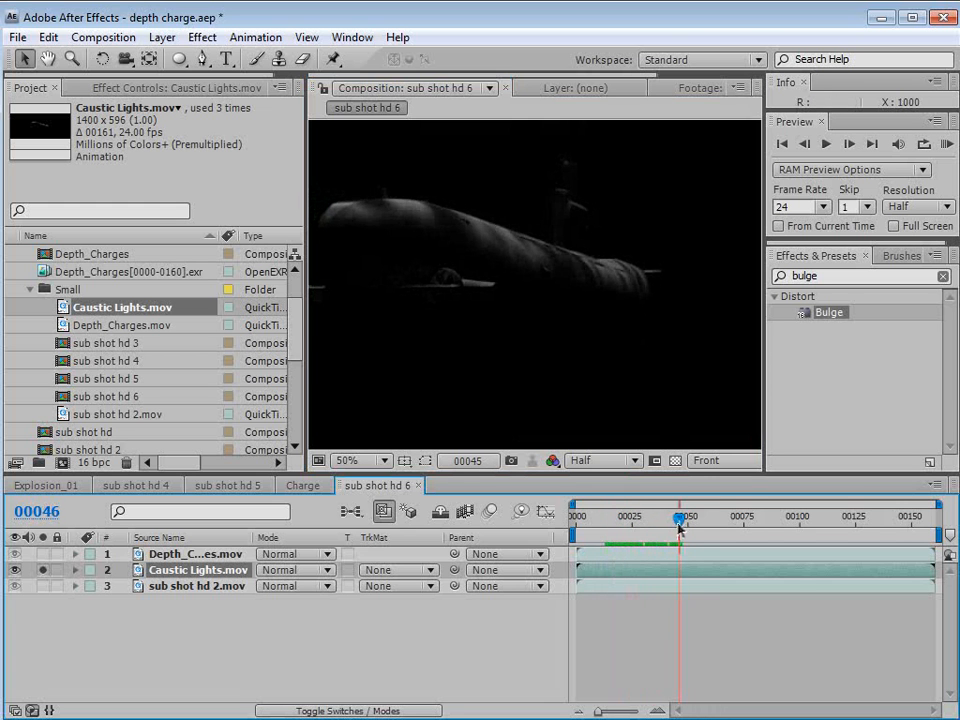
{"action": "left_click", "coordinate": [44, 570]}
Set the Caustic Lights layer's blending mode to Add and check it over the submarine.
{"action": "left_click", "coordinate": [295, 571]}
{"action": "left_click", "coordinate": [310, 719]}
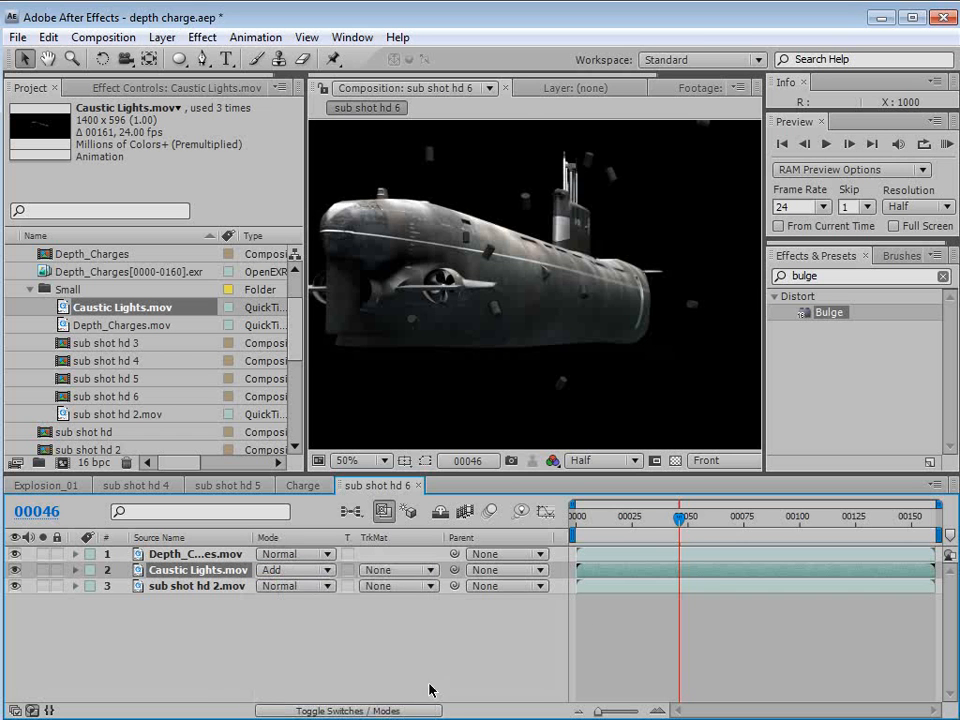
{"action": "mouse_move", "coordinate": [675, 548]}
{"action": "left_mouse_down"}
{"action": "mouse_move", "coordinate": [611, 542]}
{"action": "mouse_move", "coordinate": [671, 546]}
{"action": "left_mouse_up"}
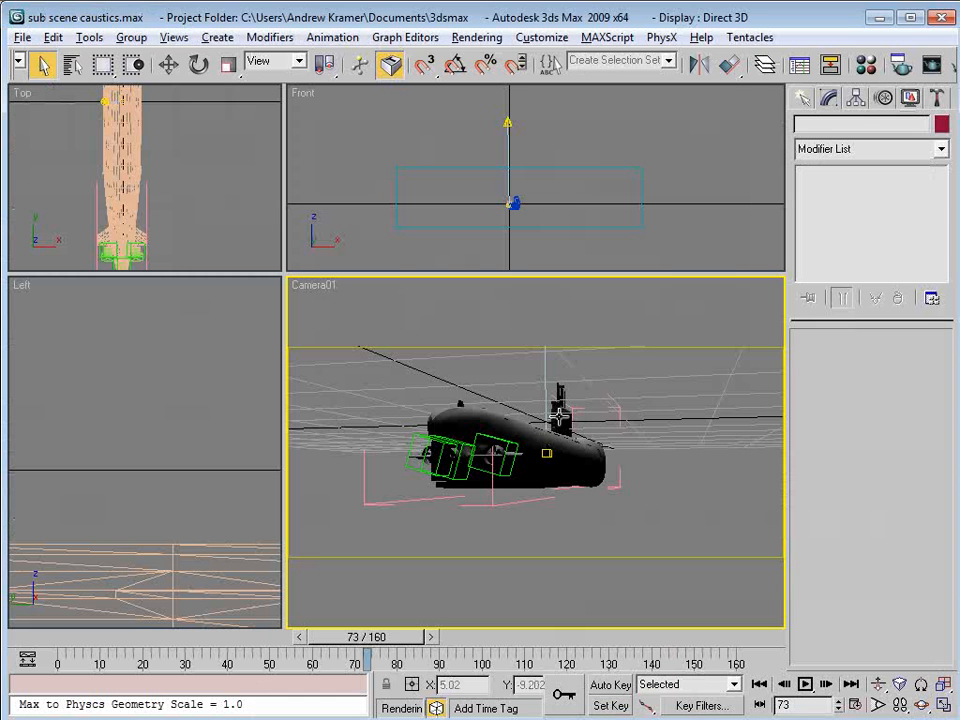
In 3ds Max's sub scene caustics.max, select the spotlight above the submarine and open the Material Editor to examine the Map #7 noise preview.
{"action": "left_click", "coordinate": [675, 403]}
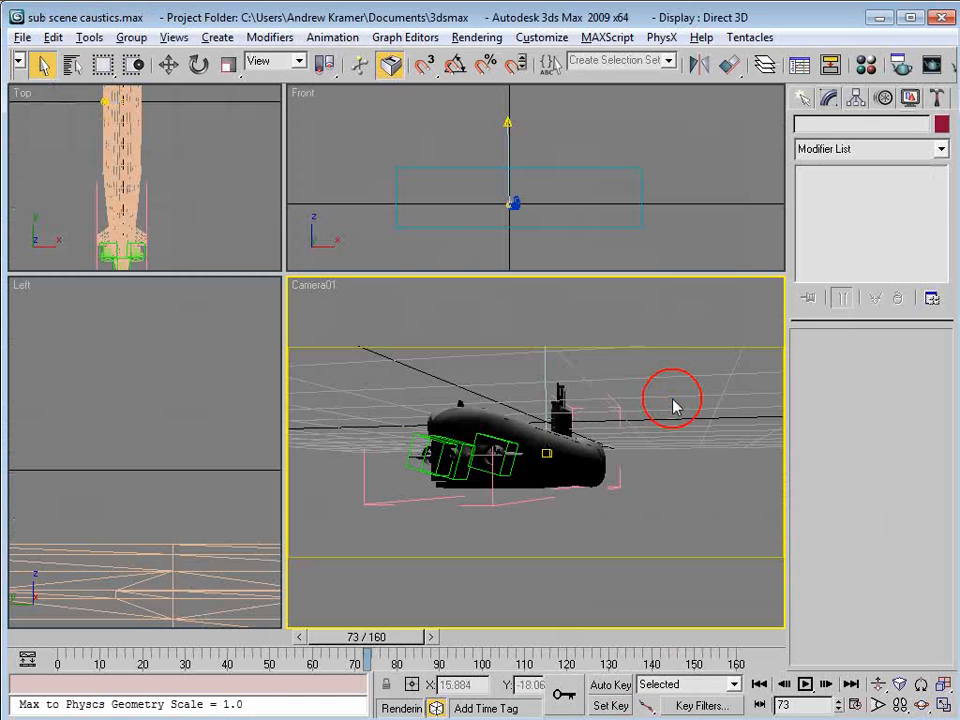
{"action": "left_click", "coordinate": [507, 122]}
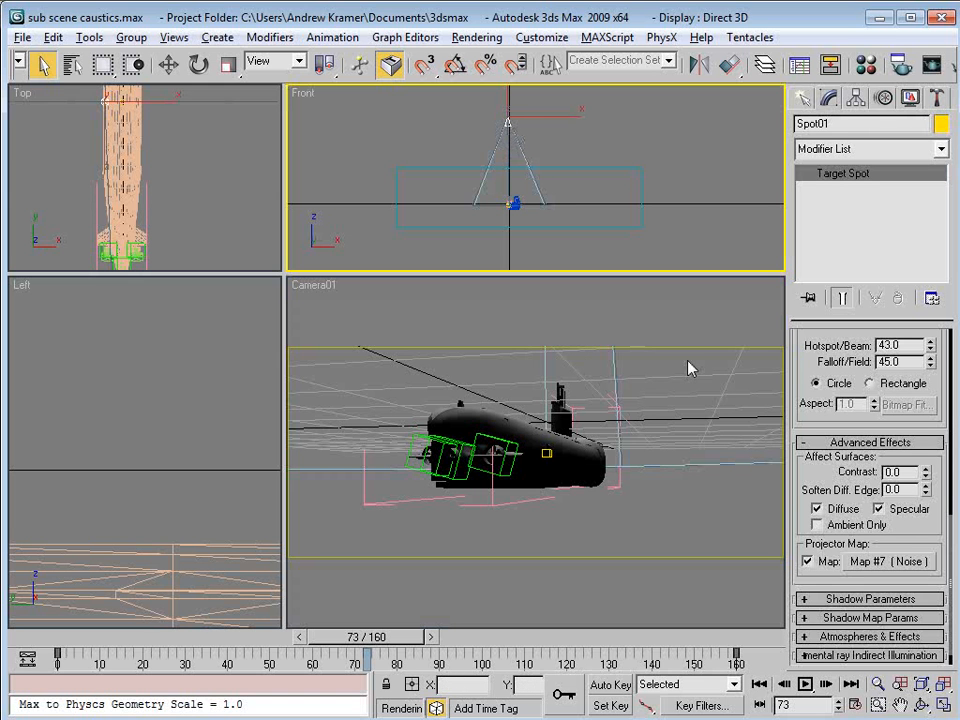
{"action": "key", "text": "m"}
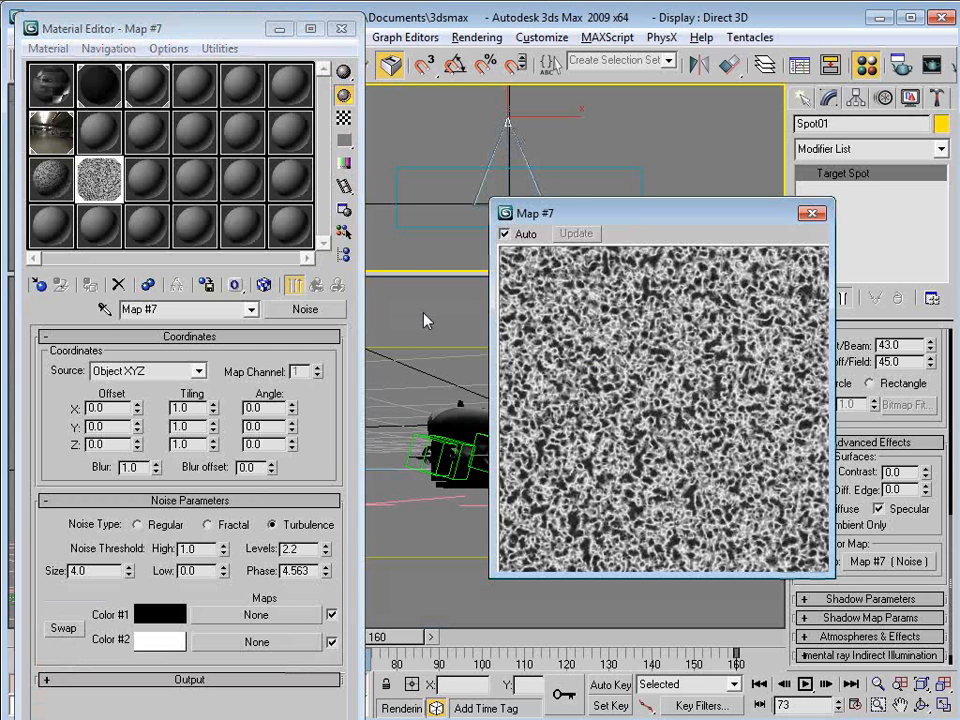
{"action": "left_click_drag", "start_coordinate": [642, 228], "coordinate": [358, 285]}
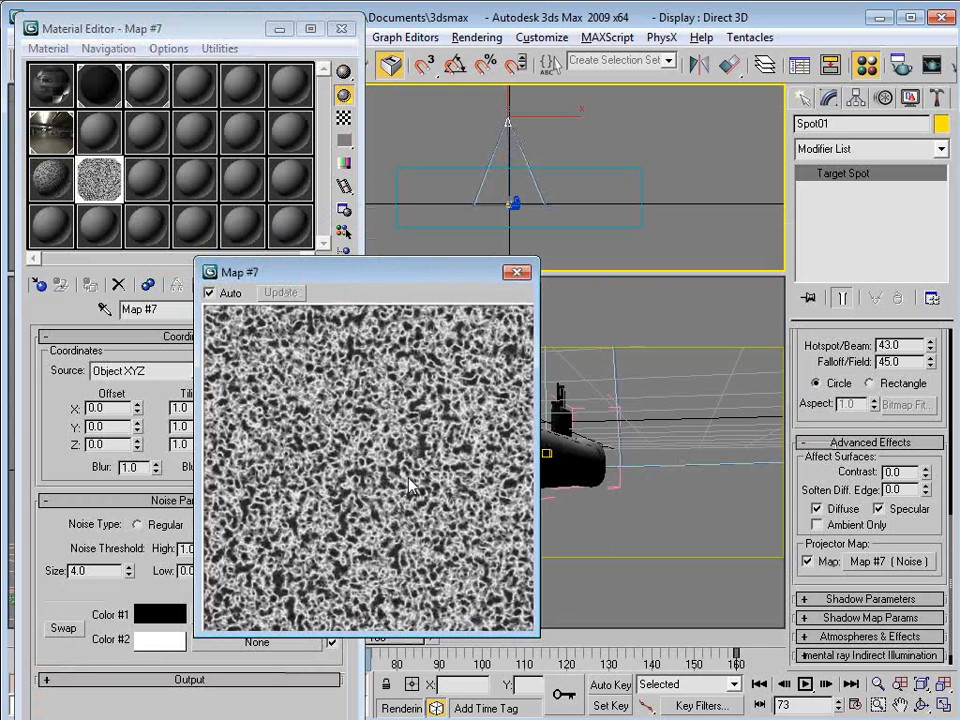
Review the spotlight's parameters from light type to projector map, and try assigning the Map #7 noise to the projector map.
{"action": "scroll", "coordinate": [884, 444], "scroll_direction": "up", "scroll_amount": 10}
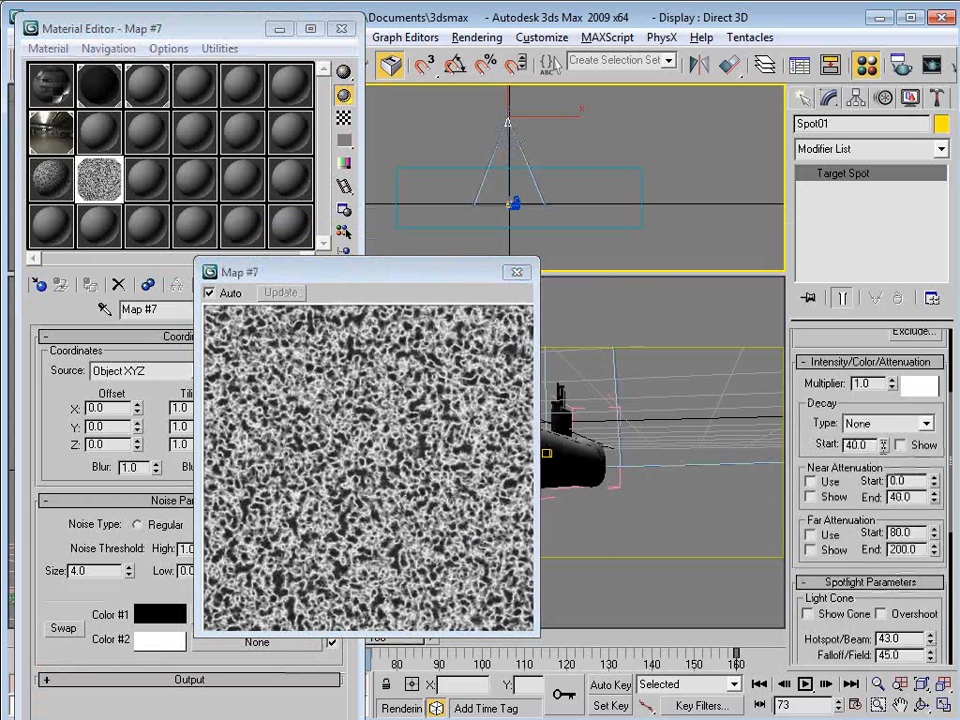
{"action": "scroll", "coordinate": [884, 444], "scroll_direction": "up", "scroll_amount": 5}
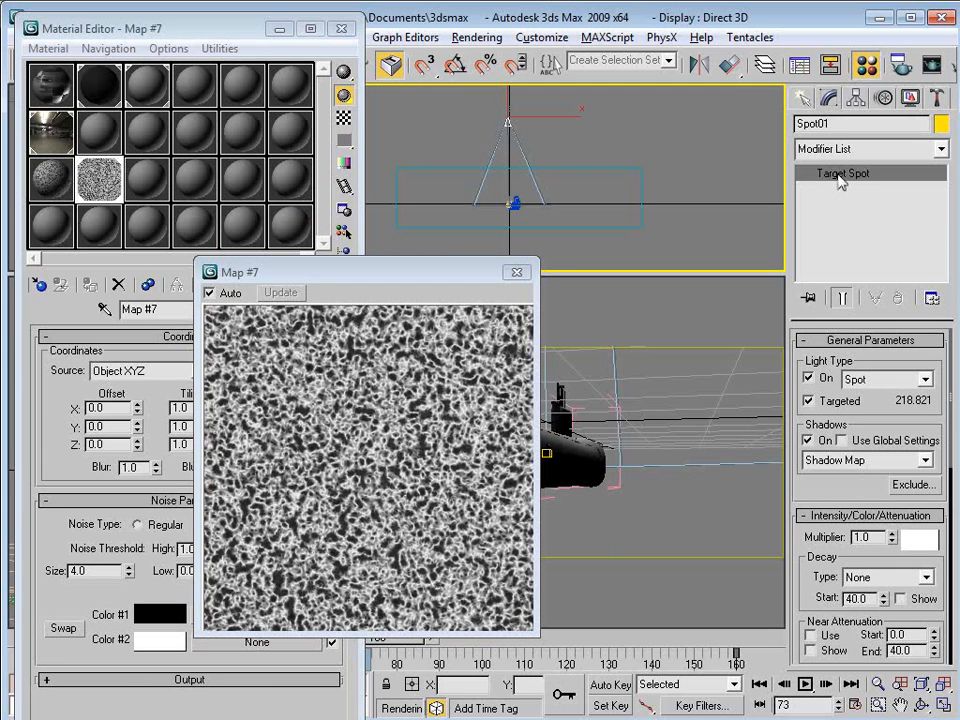
{"action": "scroll", "coordinate": [836, 489], "scroll_direction": "down", "scroll_amount": 8}
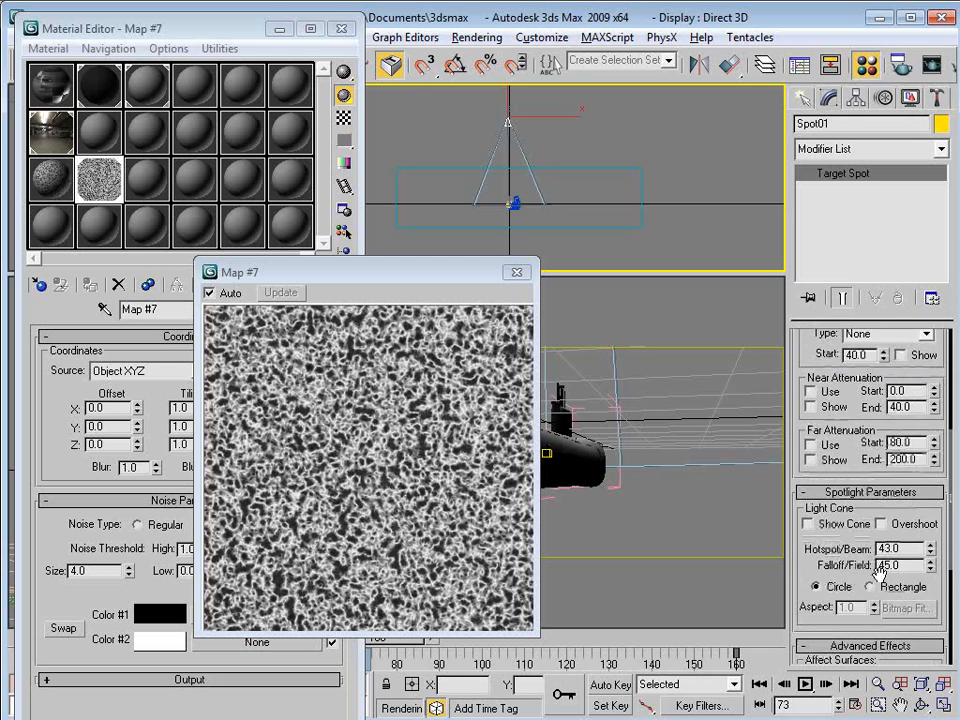
{"action": "scroll", "coordinate": [880, 567], "scroll_direction": "down", "scroll_amount": 5}
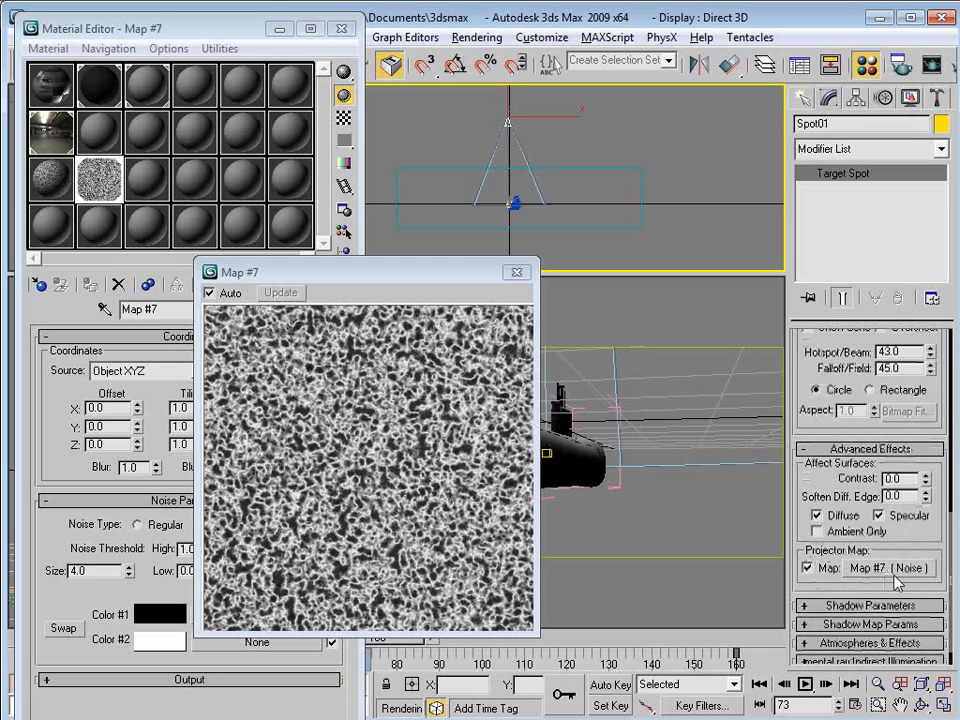
{"action": "left_click_drag", "start_coordinate": [92, 180], "coordinate": [888, 567]}
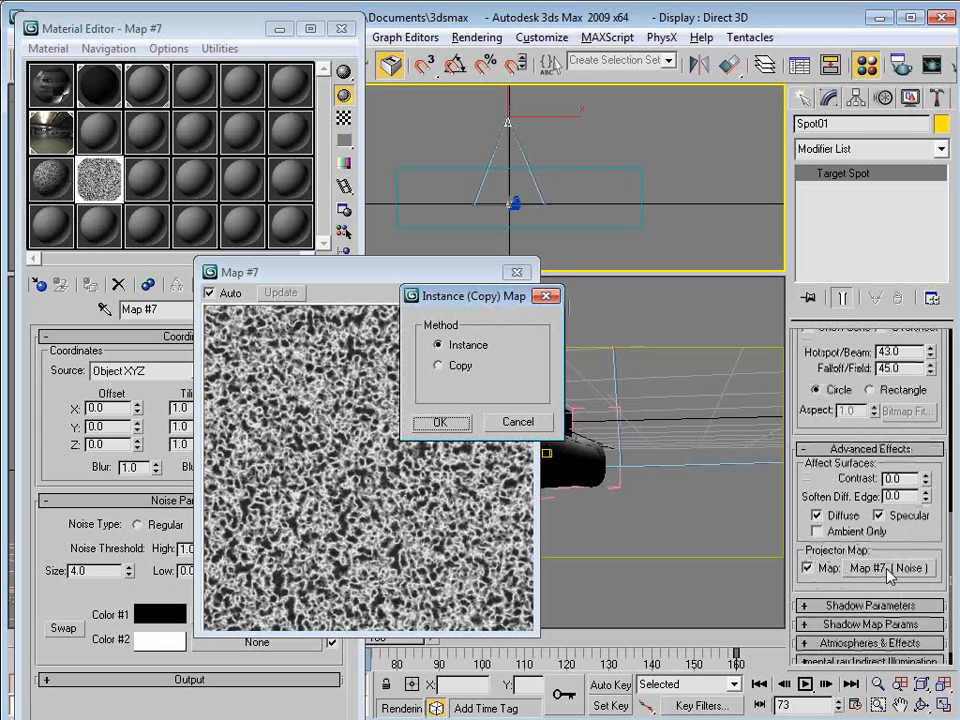
{"action": "left_click", "coordinate": [499, 421]}
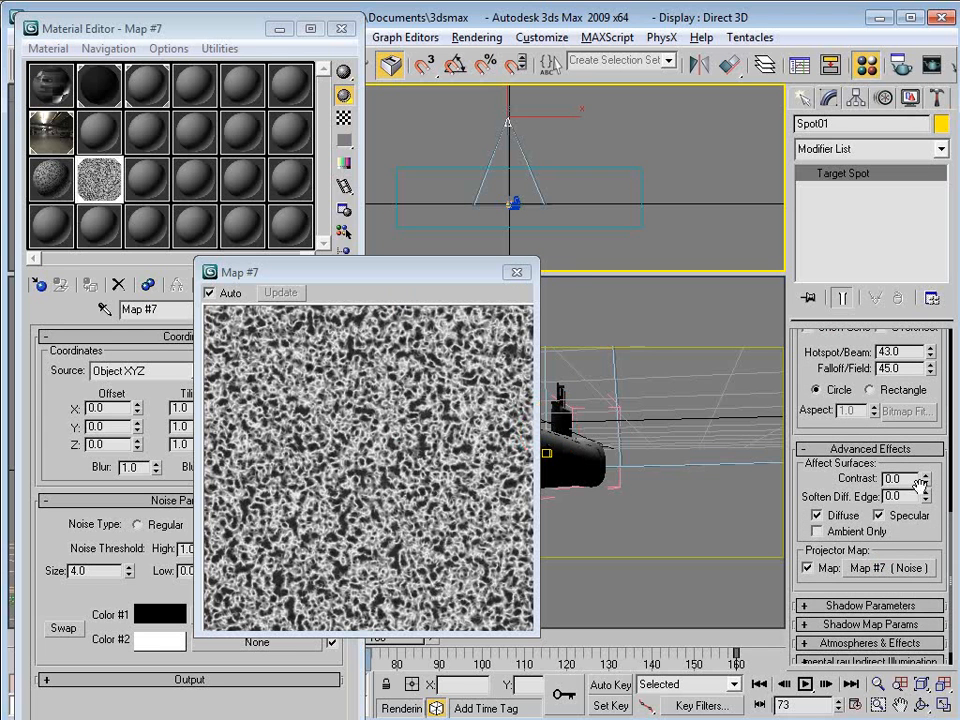
Render the Camera01 view at frame 73, examine the caustic light on the hull and close the render.
{"action": "left_click", "coordinate": [612, 372]}
{"action": "key", "text": "shift+q"}
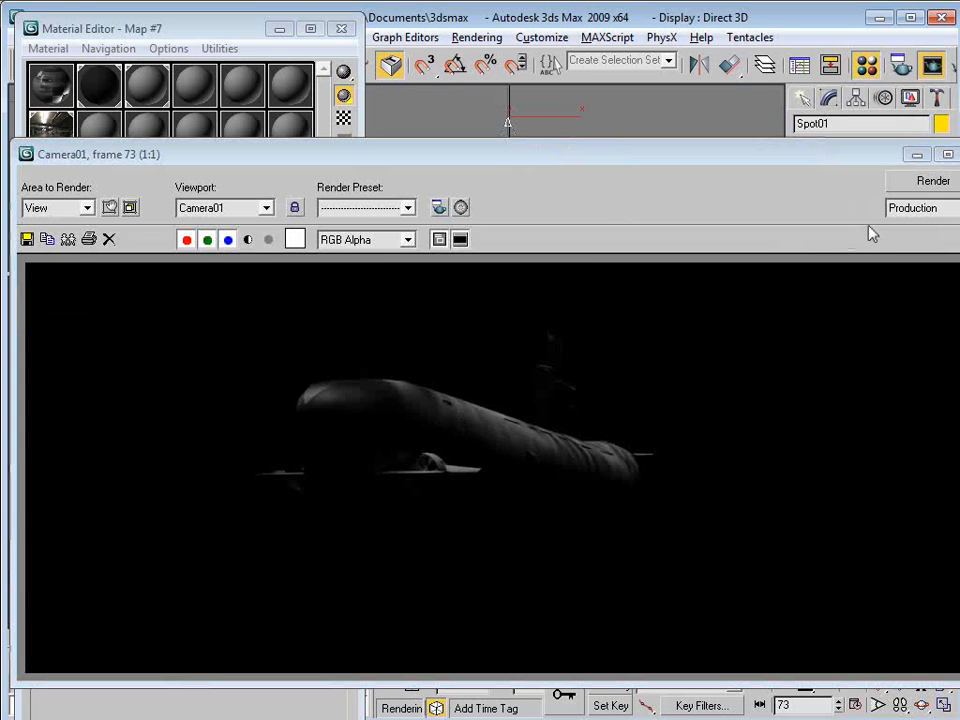
{"action": "left_click", "coordinate": [959, 154]}
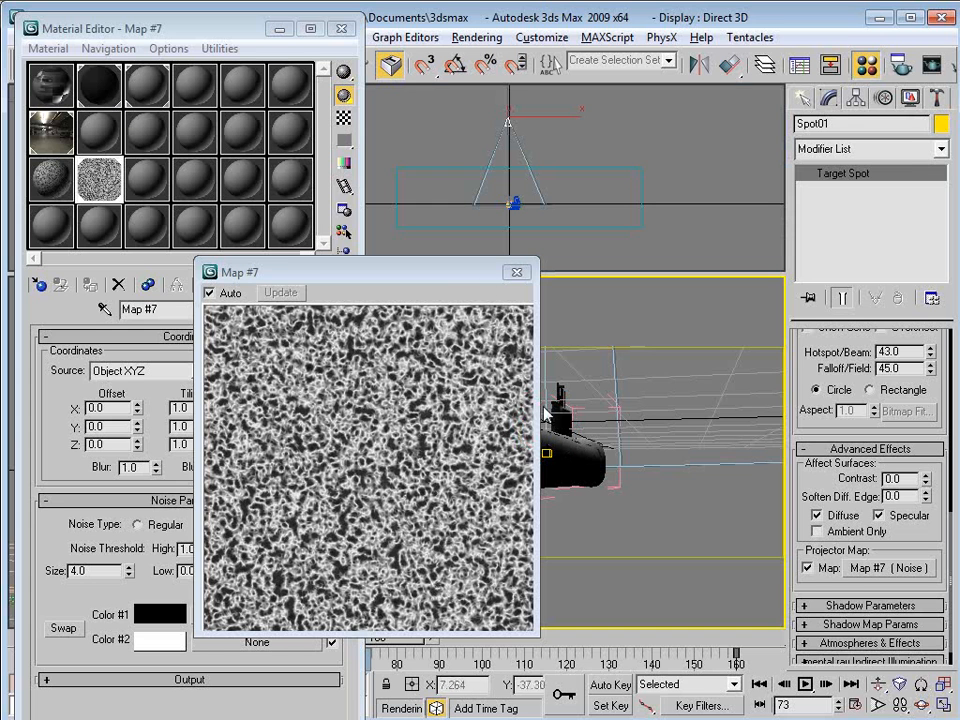
Examine the 02 - Default material's shader and map settings, moving the Map #7 preview out of the way.
{"action": "left_click_drag", "start_coordinate": [460, 272], "coordinate": [346, 305]}
{"action": "left_click", "coordinate": [108, 100]}
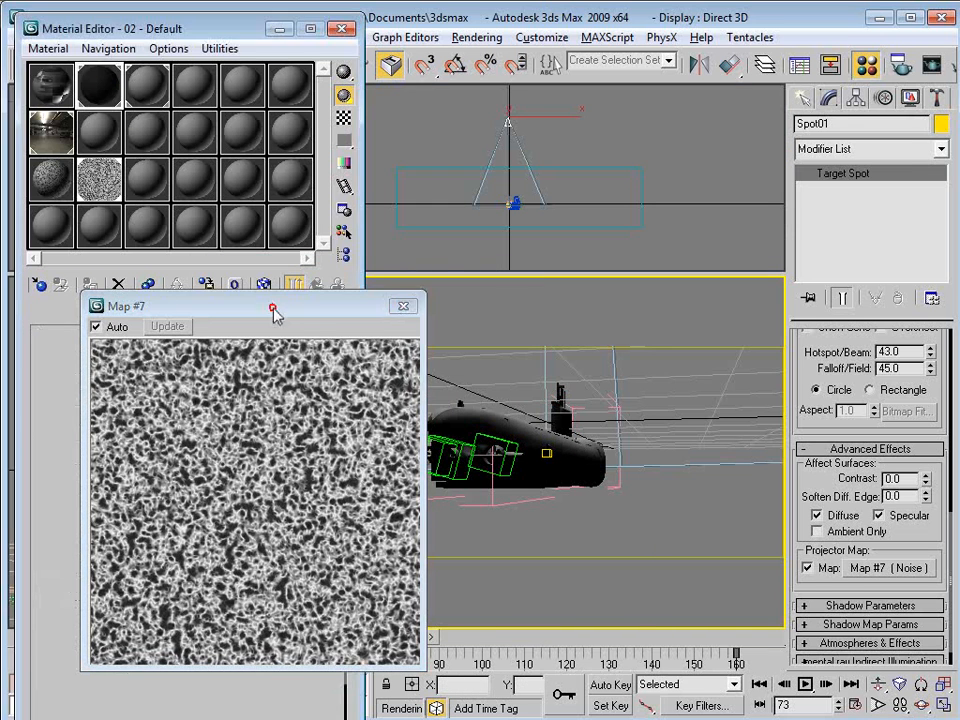
{"action": "left_click_drag", "start_coordinate": [274, 306], "coordinate": [533, 306]}
{"action": "scroll", "coordinate": [215, 432], "scroll_direction": "up", "scroll_amount": 3}
{"action": "scroll", "coordinate": [215, 432], "scroll_direction": "up", "scroll_amount": 3}
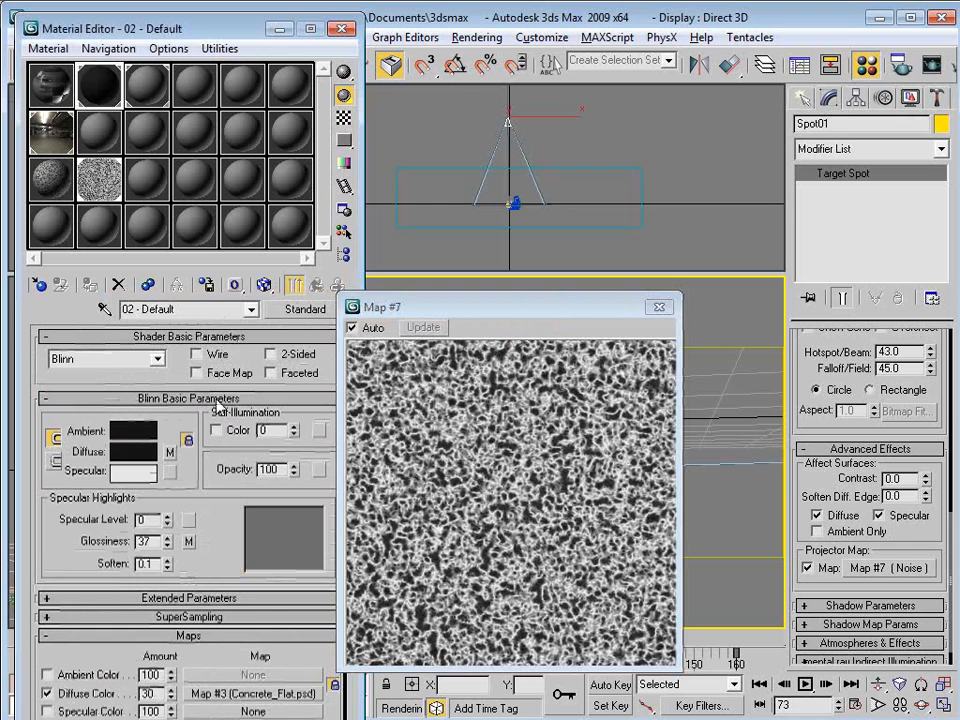
{"action": "left_click_drag", "start_coordinate": [615, 307], "coordinate": [367, 260]}
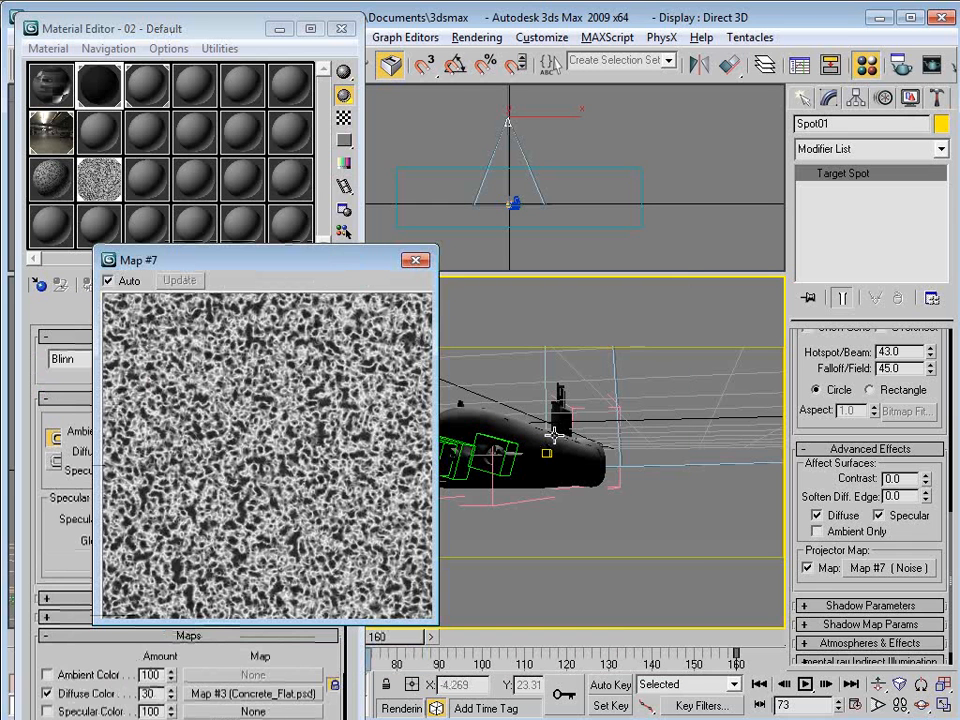
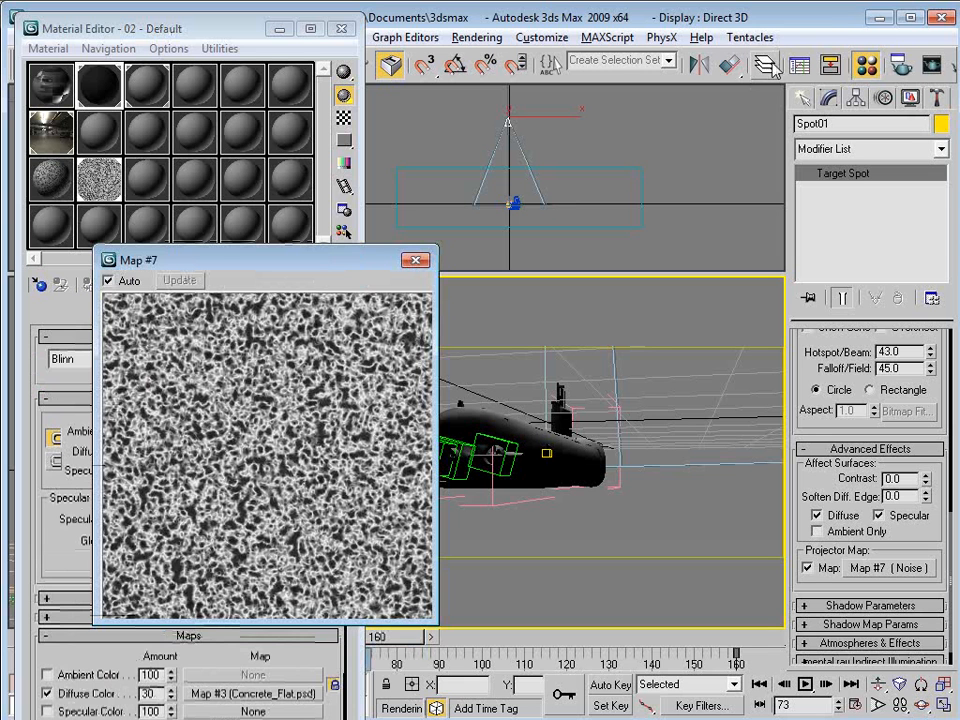
Return to After Effects, scrub to frame 107 and create a white solid of 1828 × 778 px.
{"action": "left_click", "coordinate": [879, 17]}
{"action": "left_click_drag", "start_coordinate": [667, 517], "coordinate": [815, 518]}
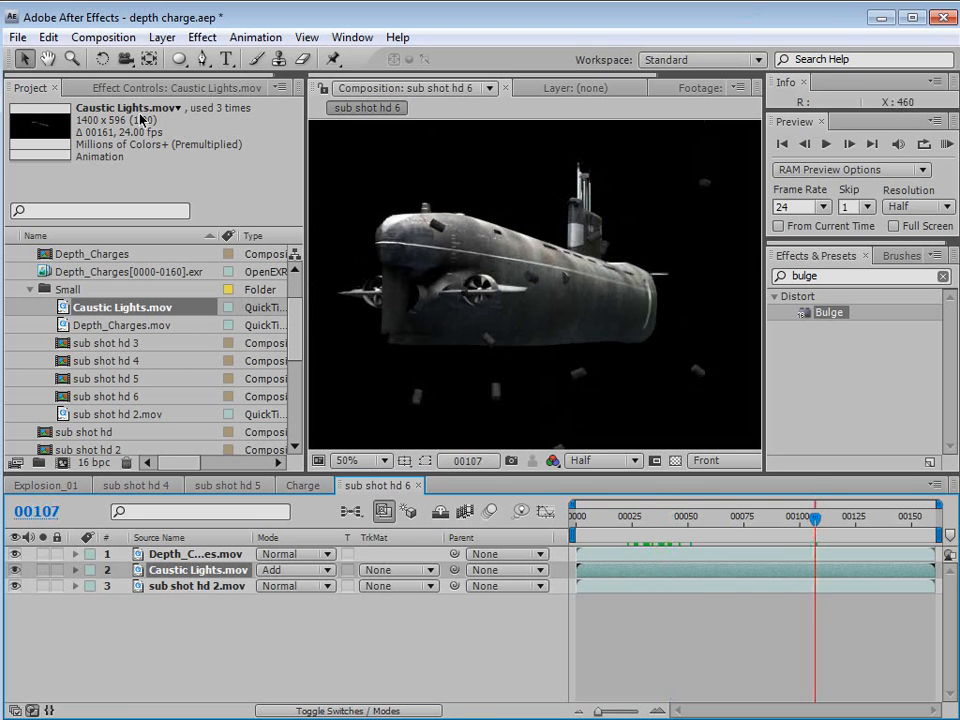
{"action": "left_click", "coordinate": [162, 37]}
{"action": "left_click", "coordinate": [181, 60]}
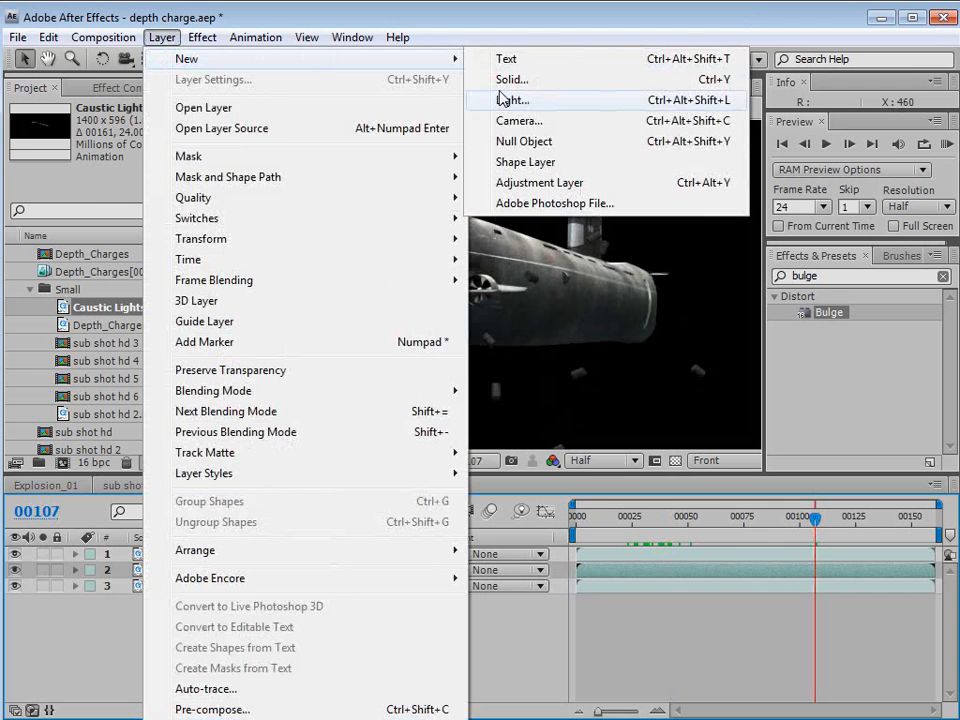
{"action": "left_click", "coordinate": [538, 81]}
{"action": "left_click", "coordinate": [497, 622]}
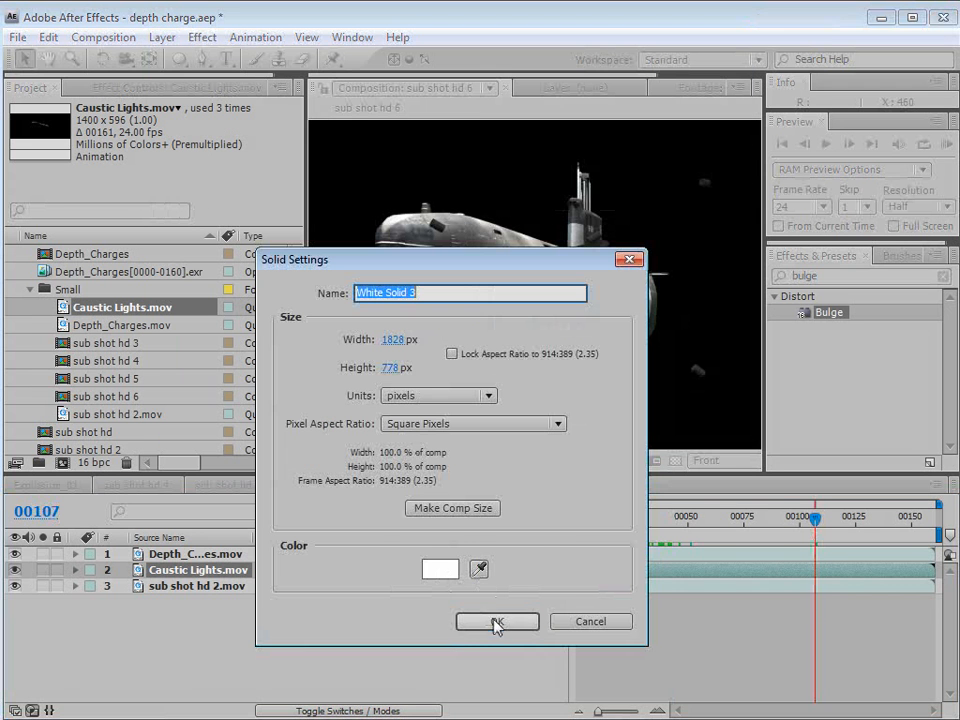
Apply the Ramp effect to the new white solid.
{"action": "left_click", "coordinate": [205, 37]}
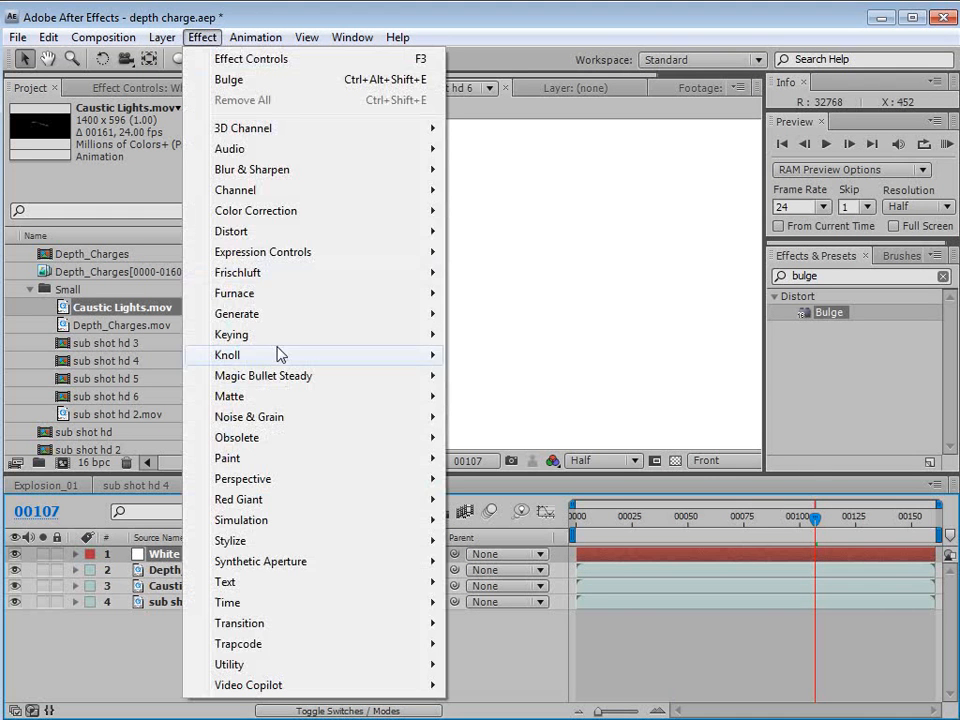
{"action": "mouse_move", "coordinate": [280, 313]}
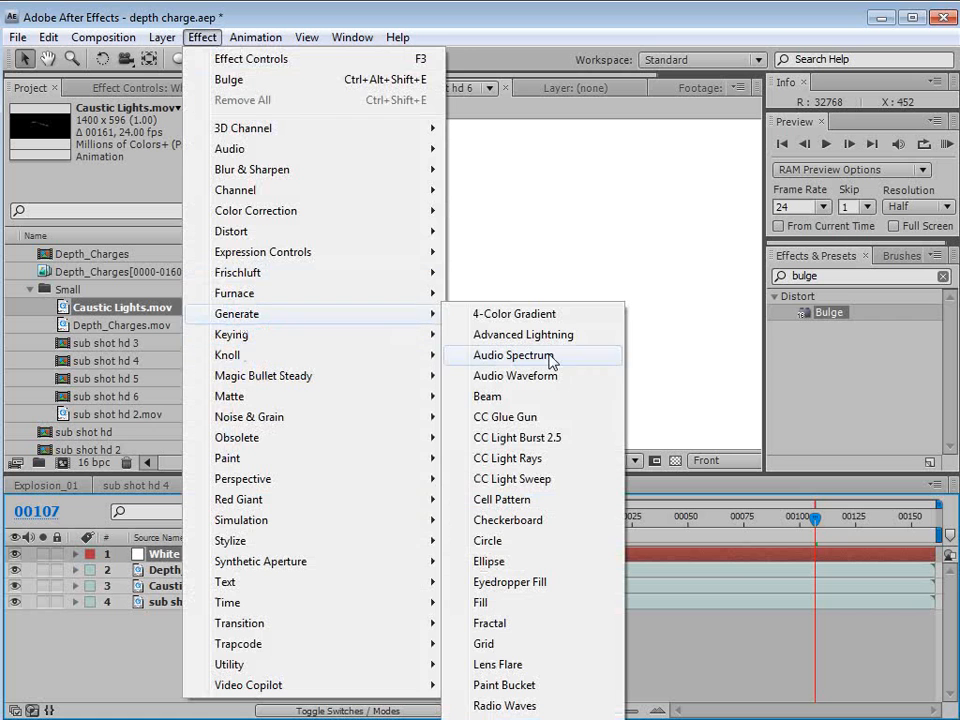
{"action": "left_click", "coordinate": [525, 713]}
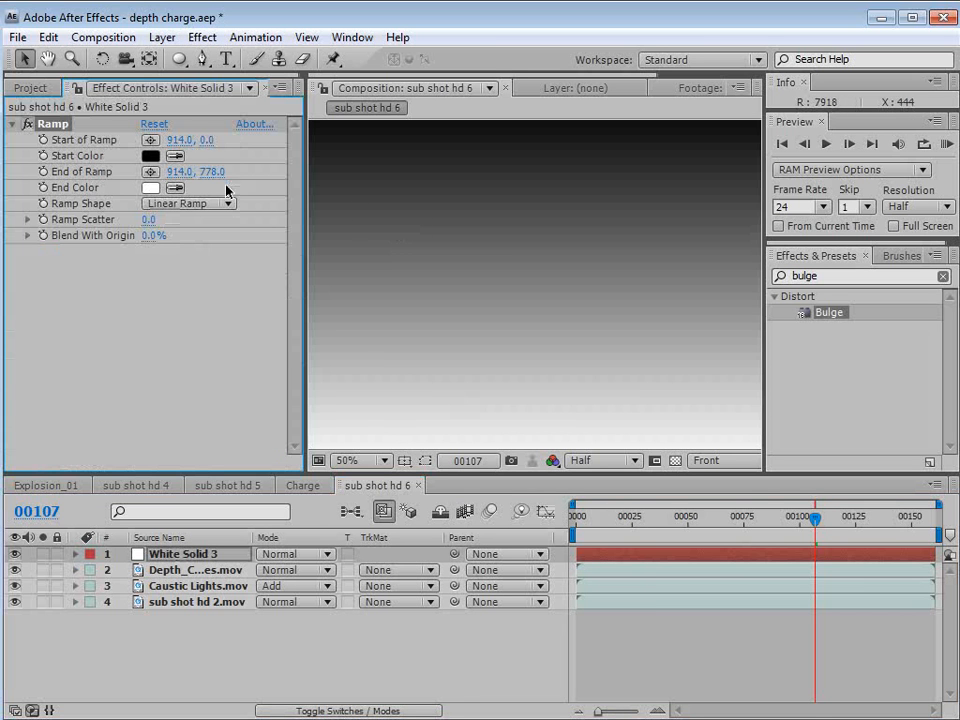
Set the ramp's start color to a dark teal.
{"action": "key", "text": "comma"}
{"action": "left_click", "coordinate": [151, 156]}
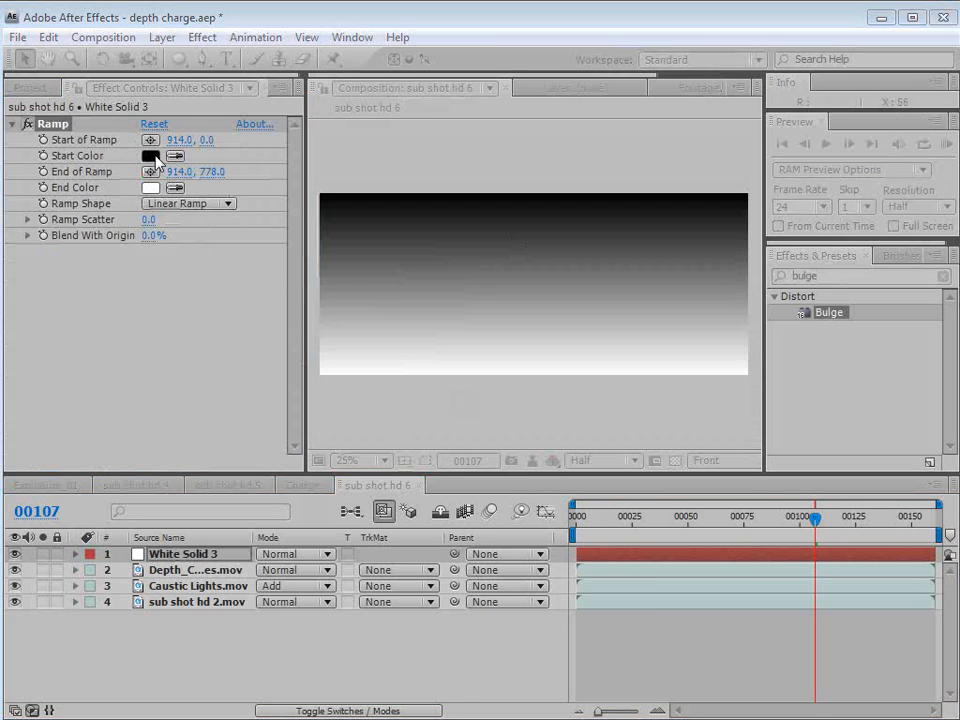
{"action": "left_click_drag", "start_coordinate": [566, 717], "coordinate": [512, 370]}
{"action": "left_click_drag", "start_coordinate": [549, 502], "coordinate": [548, 500]}
{"action": "mouse_move", "coordinate": [443, 444]}
{"action": "left_mouse_down"}
{"action": "mouse_move", "coordinate": [426, 538]}
{"action": "mouse_move", "coordinate": [436, 530]}
{"action": "left_mouse_up"}
{"action": "left_click", "coordinate": [693, 393]}
Set the ramp's end color to a dark navy, 161E2F.
{"action": "left_click", "coordinate": [150, 188]}
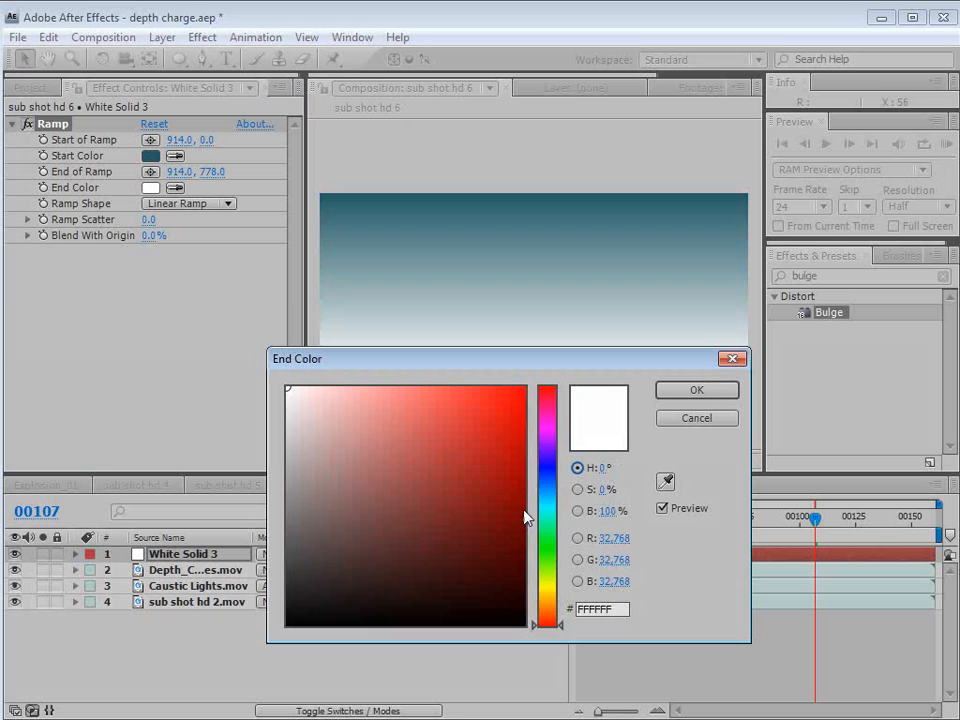
{"action": "left_click_drag", "start_coordinate": [548, 497], "coordinate": [548, 478]}
{"action": "left_click_drag", "start_coordinate": [487, 535], "coordinate": [500, 551]}
{"action": "left_click_drag", "start_coordinate": [530, 362], "coordinate": [534, 439]}
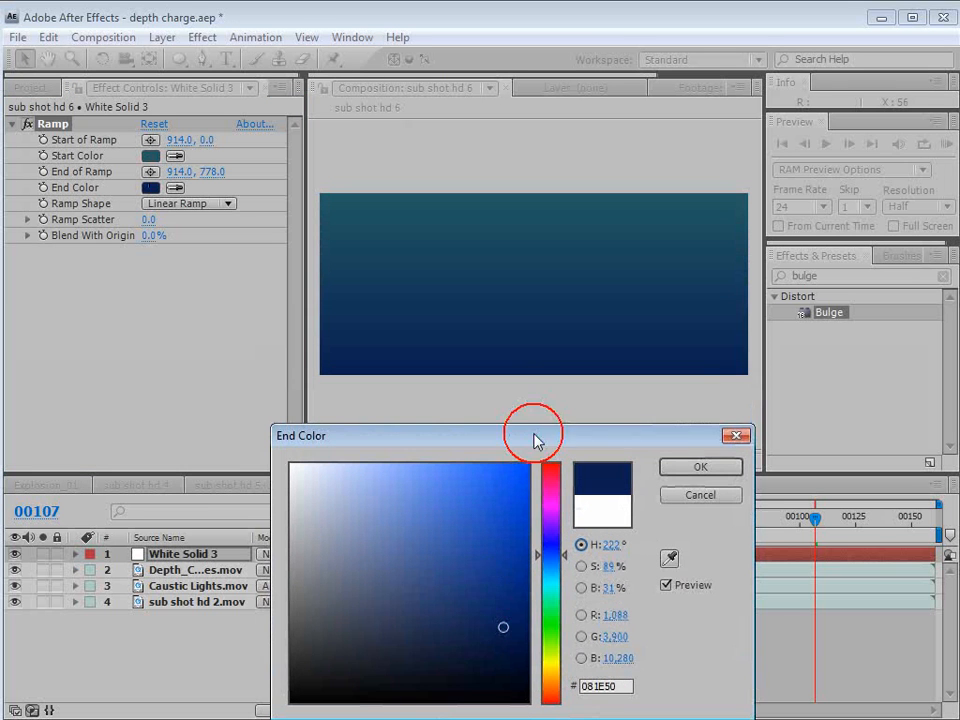
{"action": "left_click_drag", "start_coordinate": [485, 636], "coordinate": [414, 658]}
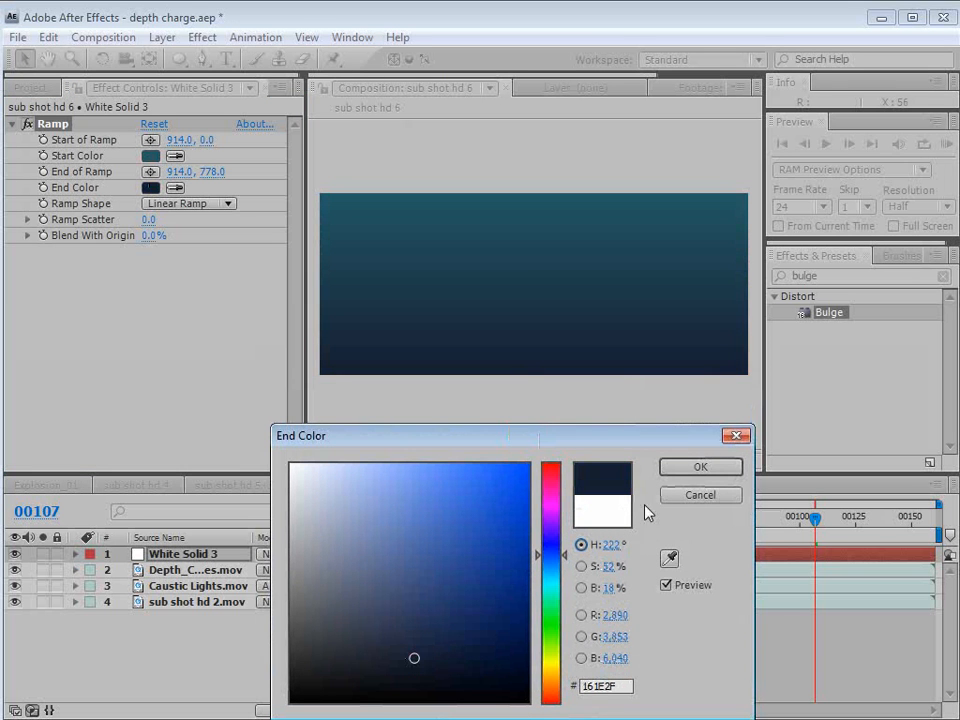
{"action": "left_click", "coordinate": [690, 466]}
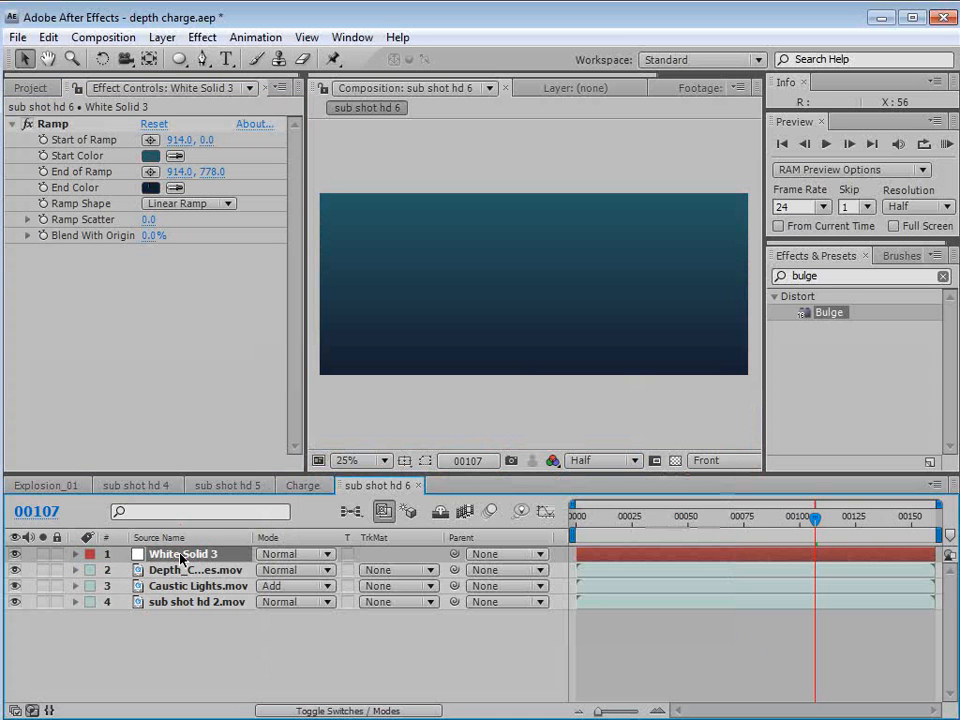
Rename the ramp solid layer BG and place it beneath all the other layers in the composition.
{"action": "key", "text": "Return"}
{"action": "type", "text": "BG"}
{"action": "key", "text": "Return"}
{"action": "left_click_drag", "start_coordinate": [180, 559], "coordinate": [171, 637]}
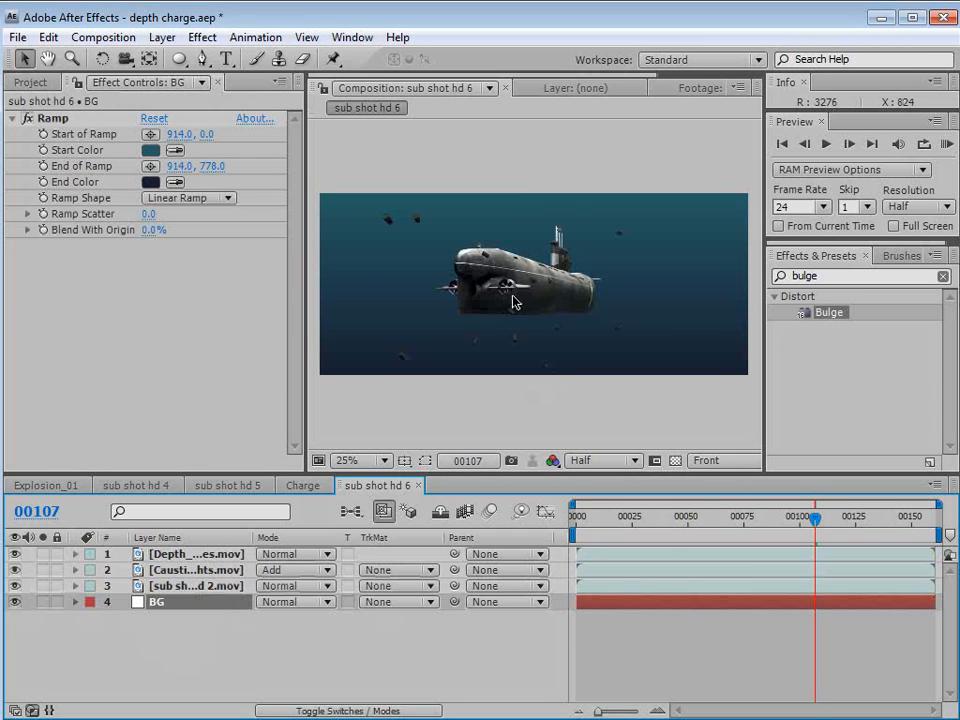
{"action": "scroll", "coordinate": [513, 302], "scroll_direction": "up", "scroll_amount": 2}
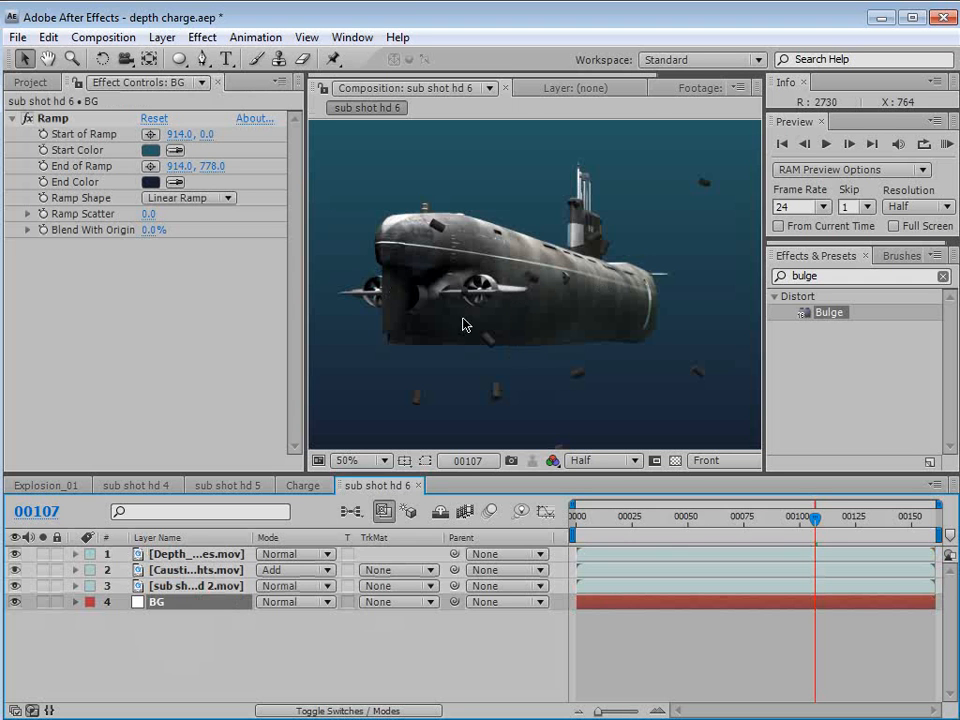
{"action": "scroll", "coordinate": [515, 347], "scroll_direction": "down", "scroll_amount": 2}
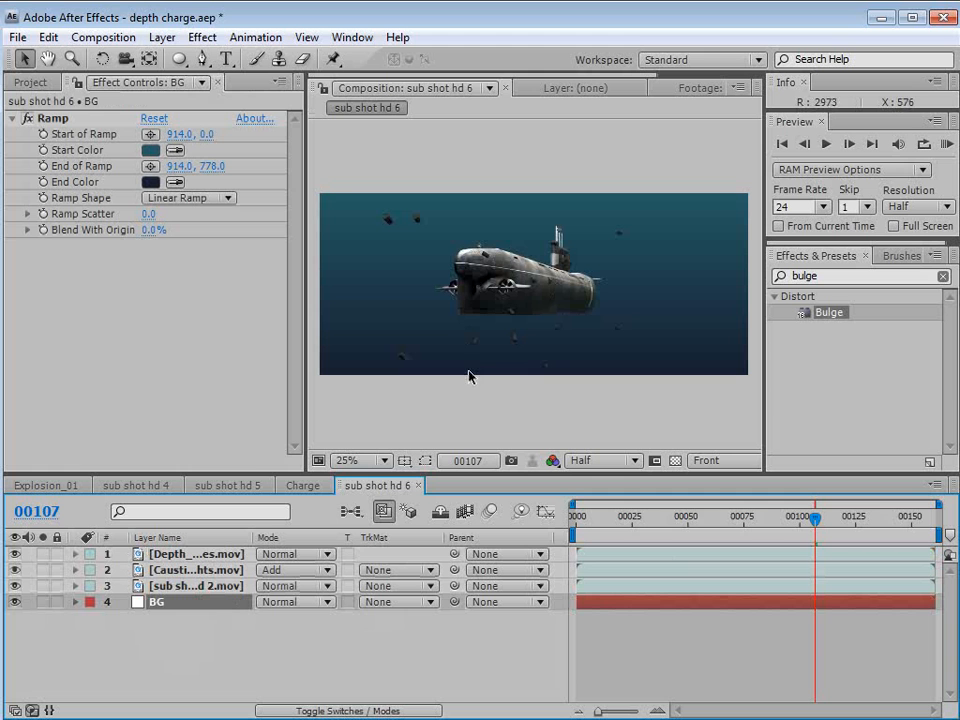
Lighten the BG layer's ramp start color to a muted teal-blue, 538492.
{"action": "left_click", "coordinate": [150, 152]}
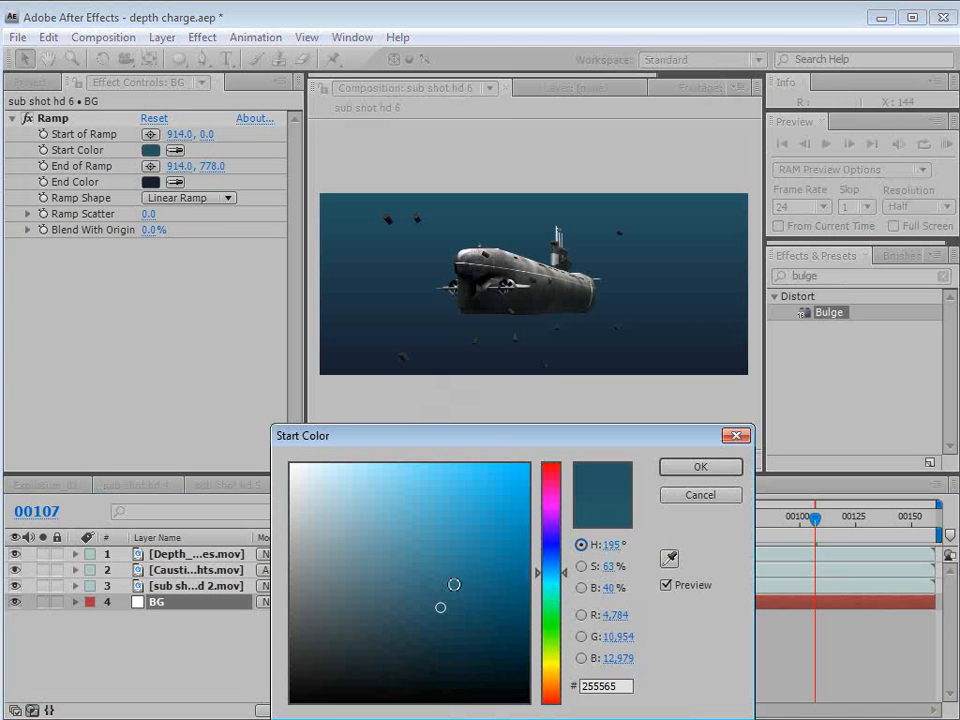
{"action": "left_click_drag", "start_coordinate": [450, 572], "coordinate": [392, 564]}
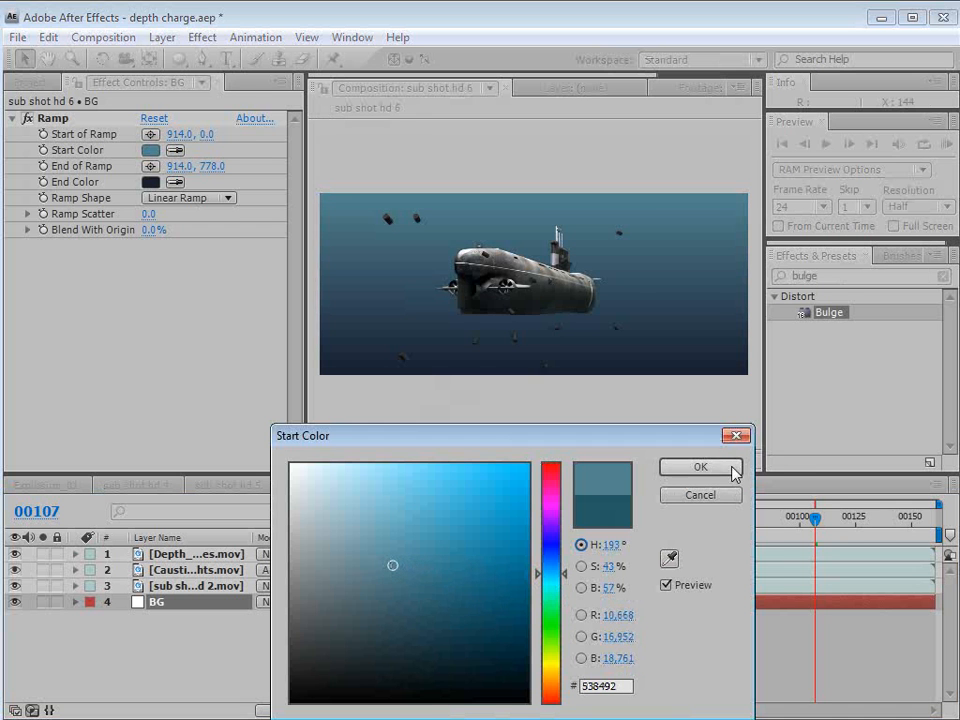
{"action": "left_click", "coordinate": [720, 468]}
{"action": "scroll", "coordinate": [484, 284], "scroll_direction": "up", "scroll_amount": 2}
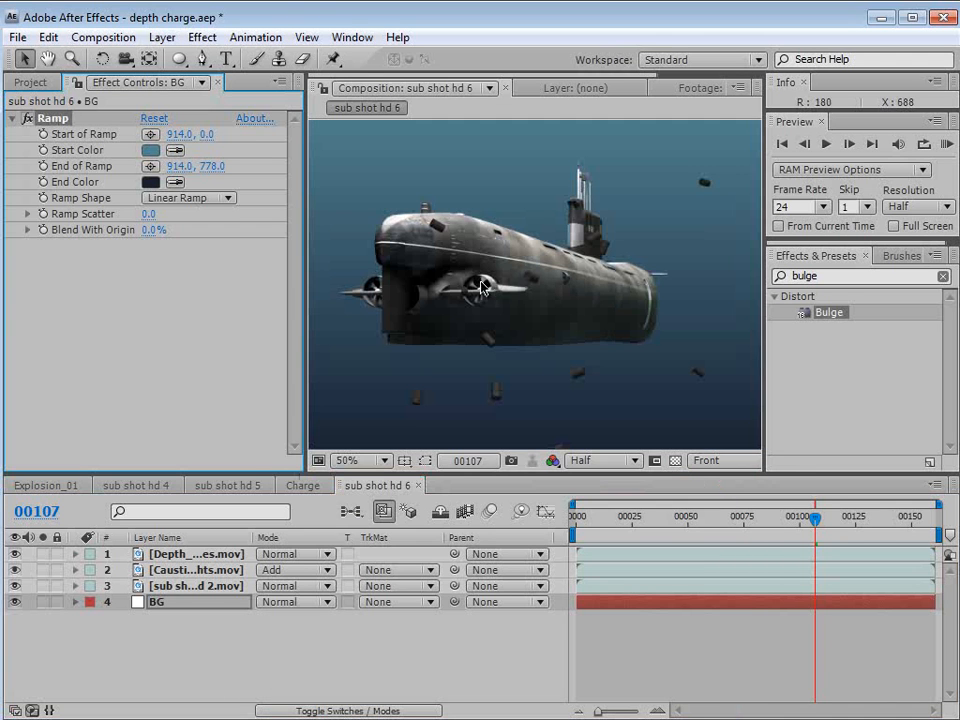
Apply Curves to the sub shot hd 2.mov layer and raise the RGB curve in the shadows and lower midtones.
{"action": "left_click", "coordinate": [178, 586]}
{"action": "left_click", "coordinate": [202, 37]}
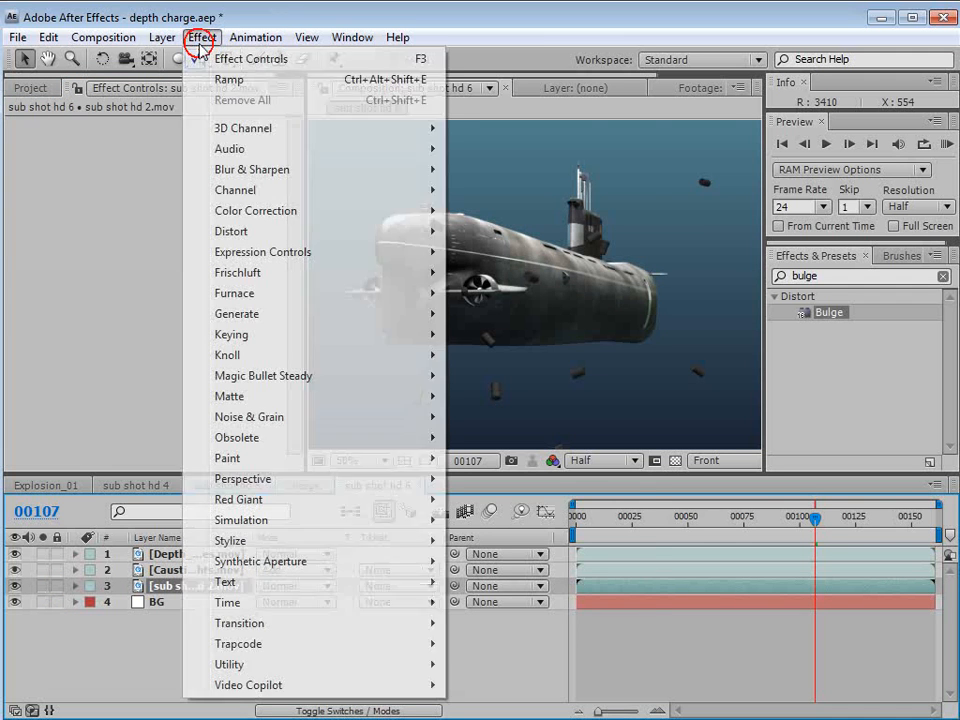
{"action": "mouse_move", "coordinate": [300, 210]}
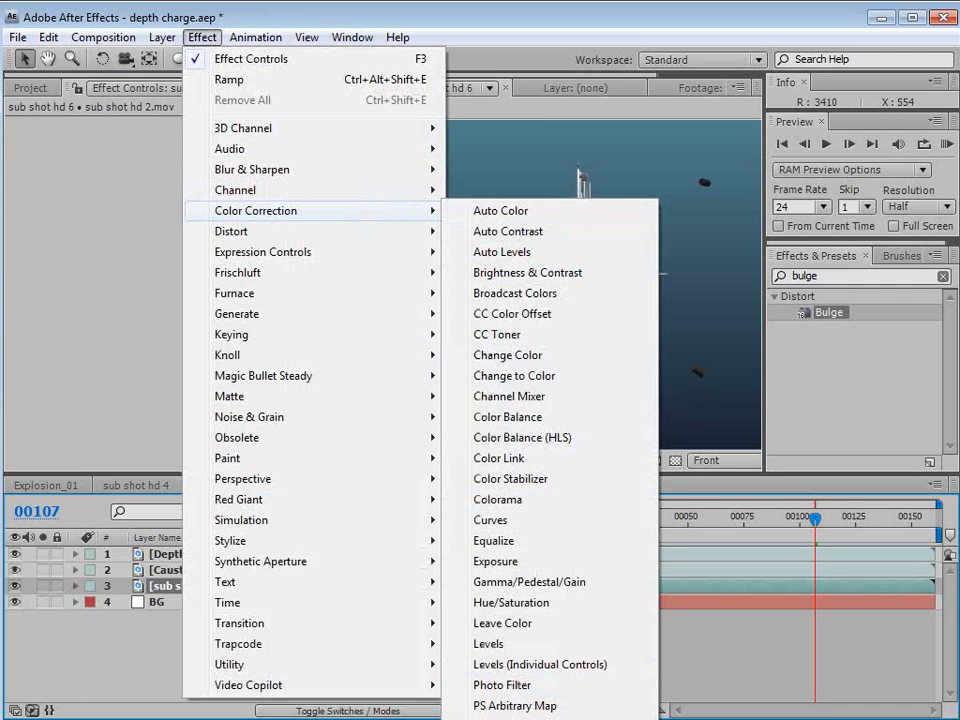
{"action": "left_click", "coordinate": [490, 520]}
{"action": "mouse_move", "coordinate": [106, 276]}
{"action": "left_mouse_down"}
{"action": "mouse_move", "coordinate": [66, 299]}
{"action": "mouse_move", "coordinate": [104, 265]}
{"action": "left_mouse_up"}
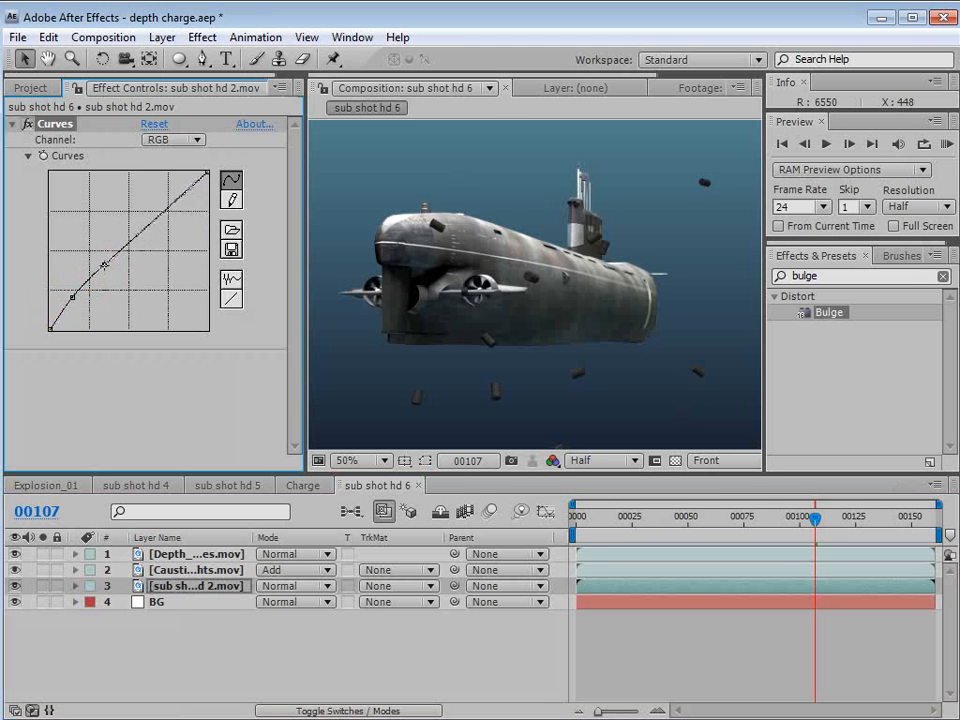
Tint the submarine layer blue by lowering its Red curve and raising the shadows of its Blue curve.
{"action": "left_click", "coordinate": [186, 140]}
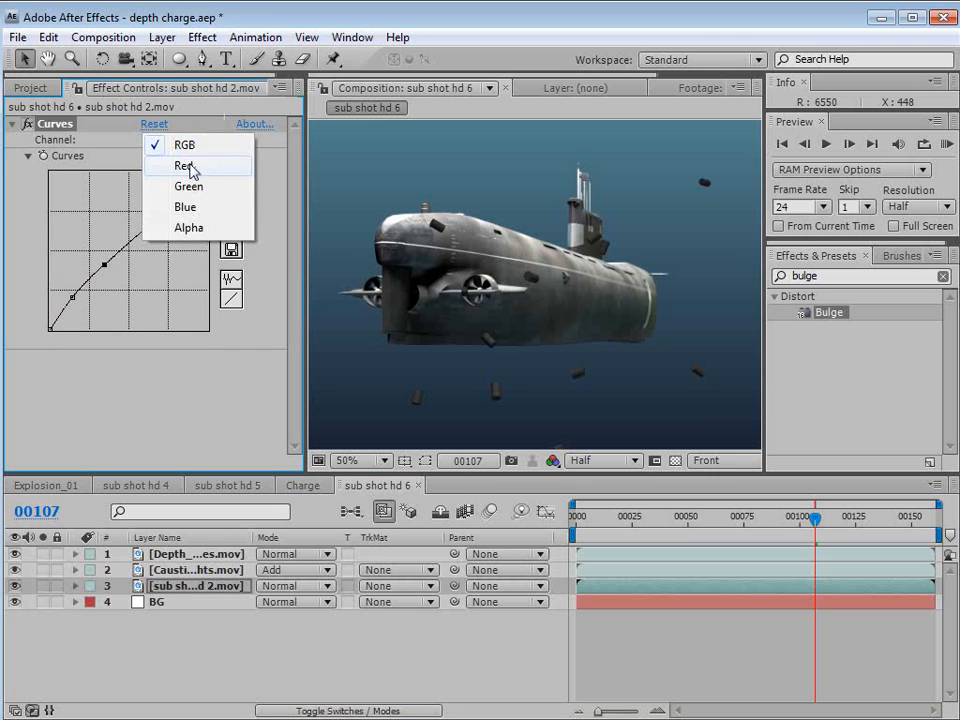
{"action": "left_click", "coordinate": [188, 167]}
{"action": "left_click", "coordinate": [107, 281]}
{"action": "mouse_move", "coordinate": [107, 282]}
{"action": "left_mouse_down"}
{"action": "mouse_move", "coordinate": [97, 275]}
{"action": "mouse_move", "coordinate": [74, 297]}
{"action": "left_mouse_up"}
{"action": "left_click", "coordinate": [184, 140]}
{"action": "left_click", "coordinate": [171, 177]}
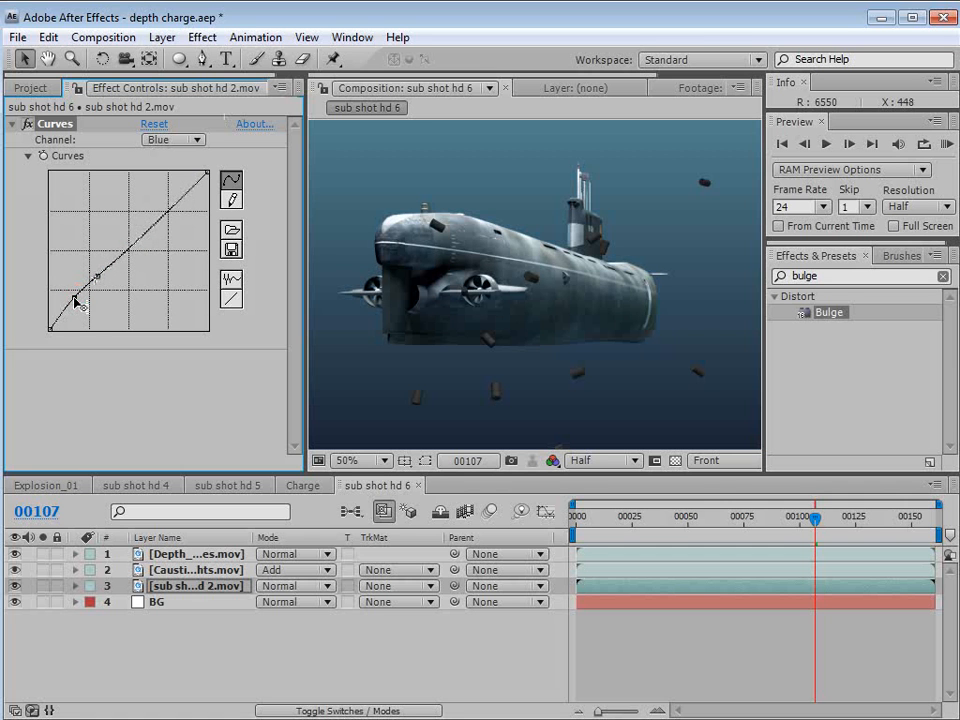
{"action": "scroll", "coordinate": [551, 349], "scroll_direction": "up", "scroll_amount": 1}
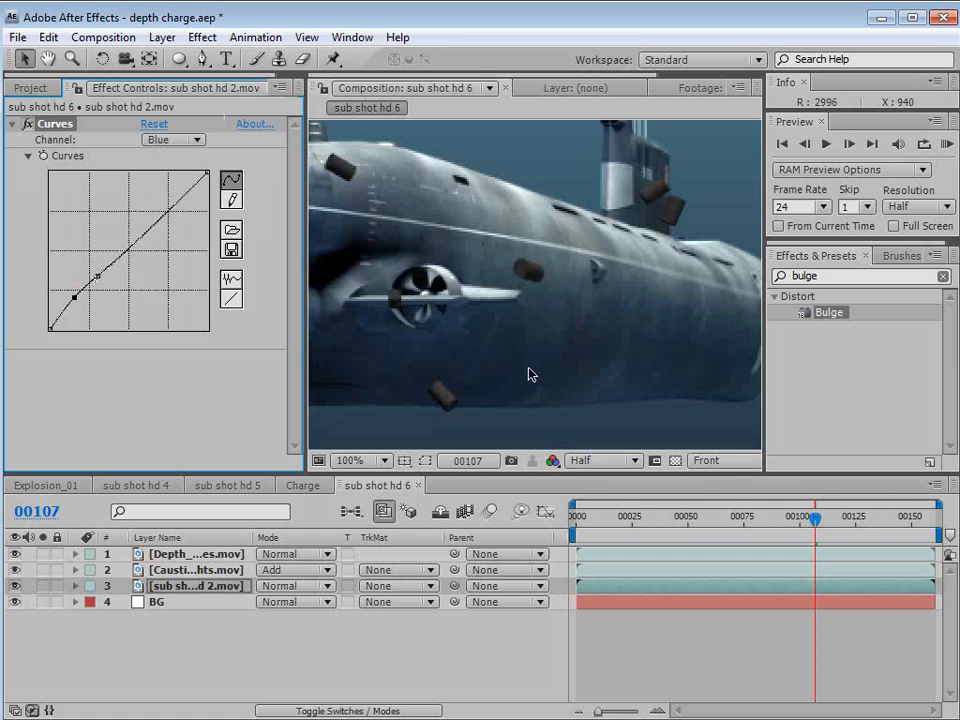
{"action": "scroll", "coordinate": [530, 374], "scroll_direction": "down", "scroll_amount": 1}
{"action": "left_click_drag", "start_coordinate": [74, 297], "coordinate": [75, 297]}
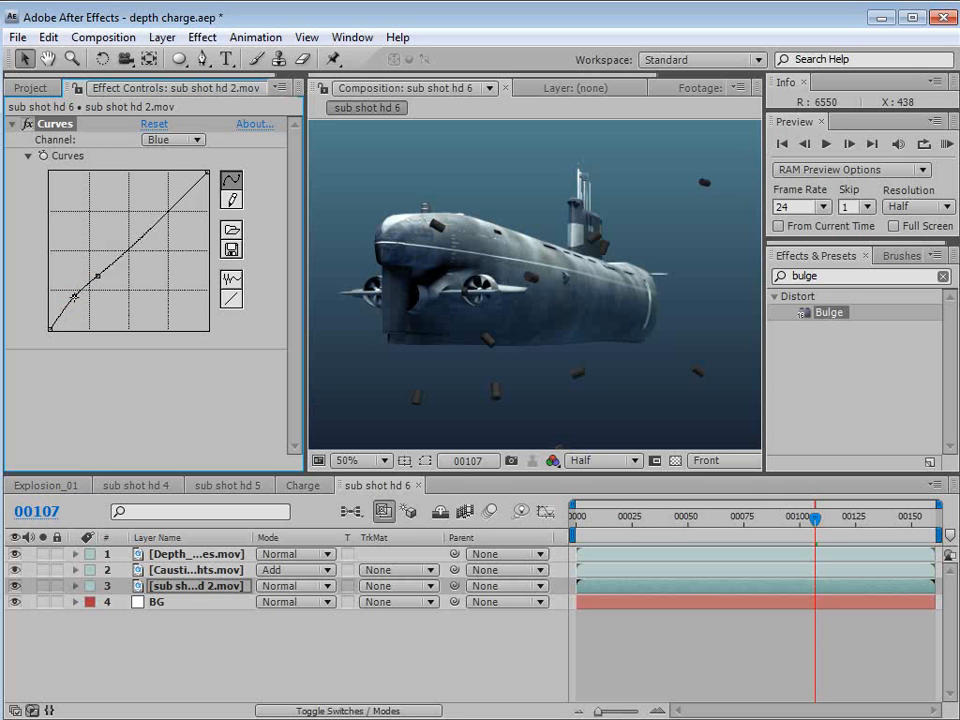
Apply Curves to the BG layer and darken it by pulling down the RGB curve's midtones and shadows.
{"action": "left_click", "coordinate": [165, 603]}
{"action": "left_click", "coordinate": [202, 37]}
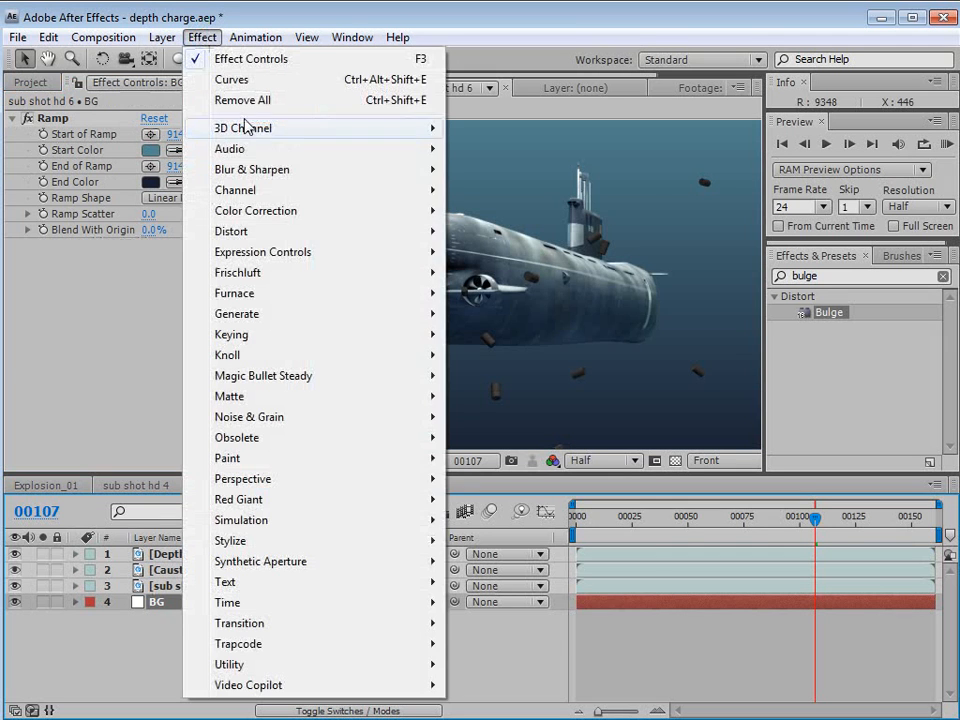
{"action": "mouse_move", "coordinate": [421, 222]}
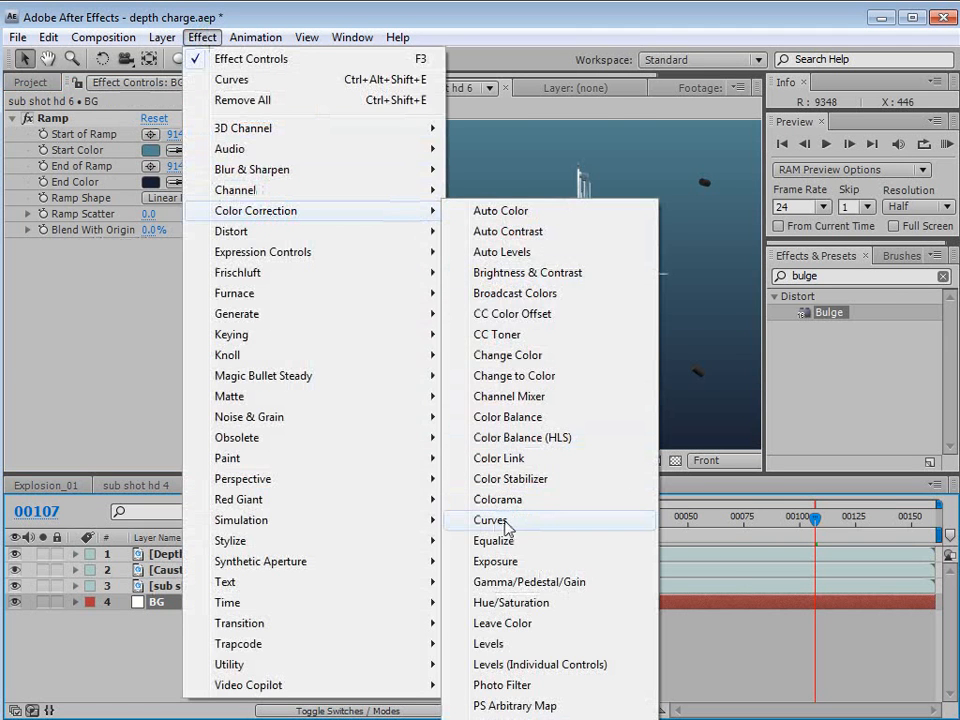
{"action": "left_click", "coordinate": [538, 527]}
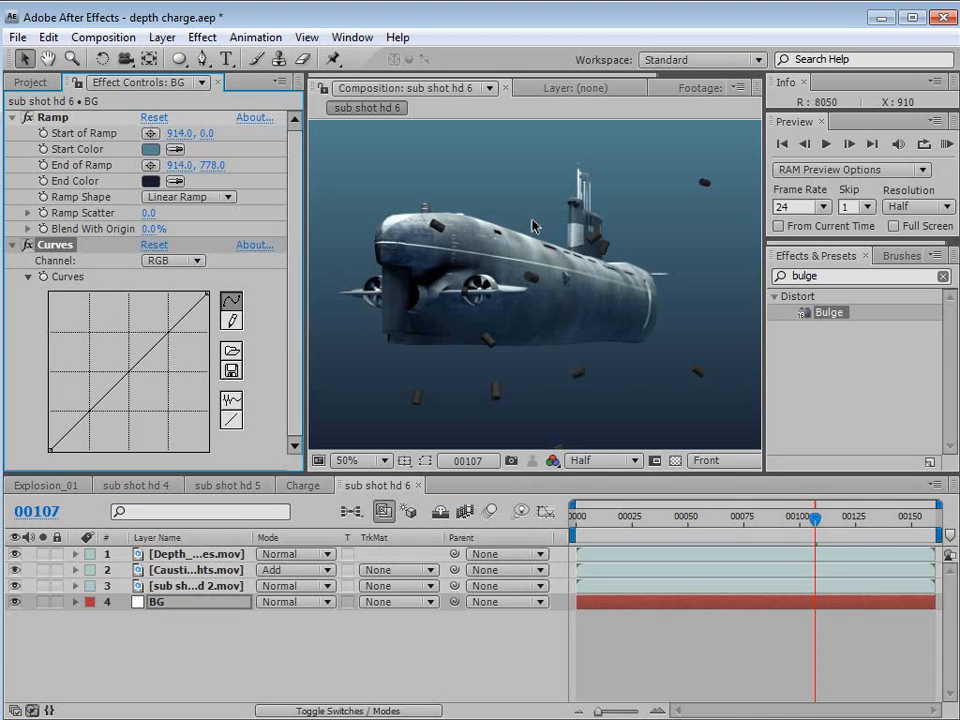
{"action": "scroll", "coordinate": [441, 210], "scroll_direction": "down", "scroll_amount": 2}
{"action": "left_click_drag", "start_coordinate": [133, 369], "coordinate": [138, 379]}
{"action": "left_click_drag", "start_coordinate": [98, 414], "coordinate": [92, 422]}
{"action": "scroll", "coordinate": [560, 322], "scroll_direction": "up", "scroll_amount": 2}
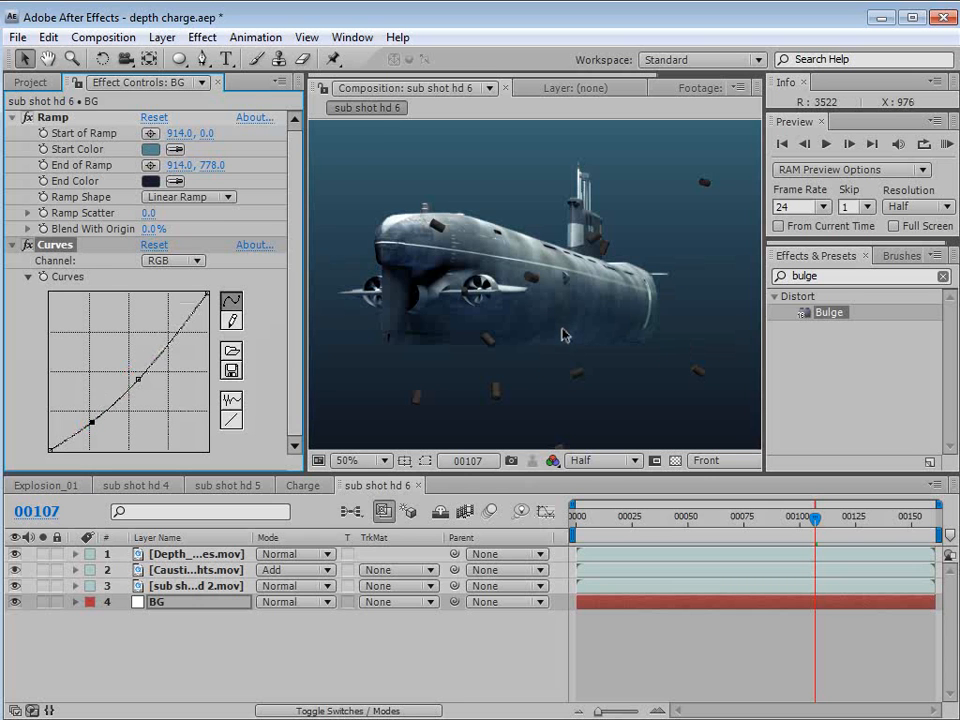
Copy the Curves effect from the sub shot hd 2.mov layer onto the Depth_Charges.mov layer.
{"action": "left_click", "coordinate": [178, 586]}
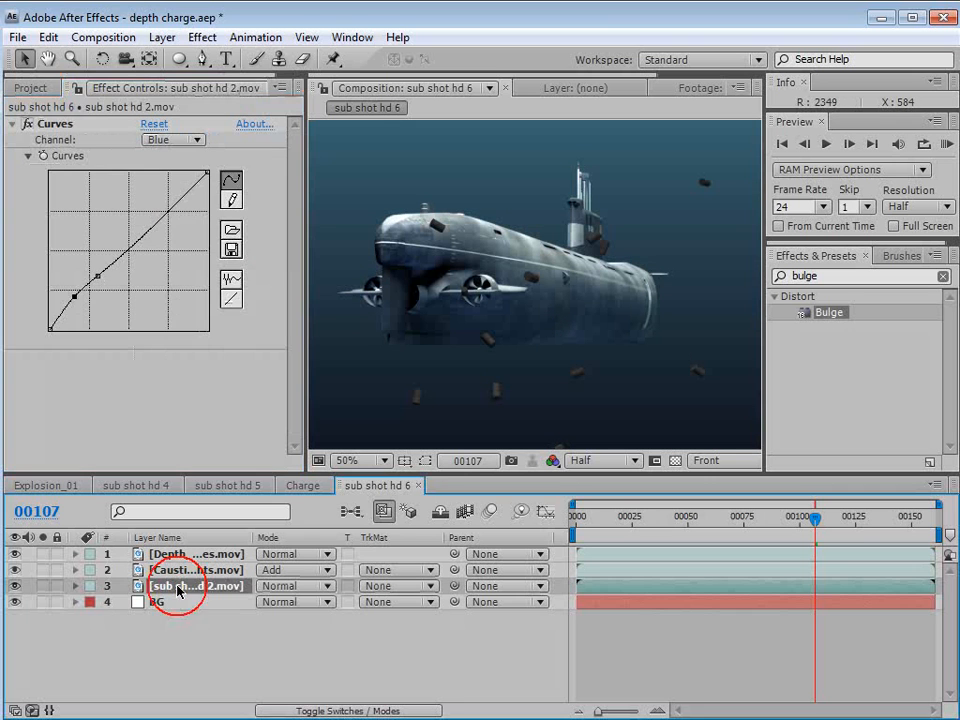
{"action": "left_click", "coordinate": [42, 112]}
{"action": "left_click", "coordinate": [48, 37]}
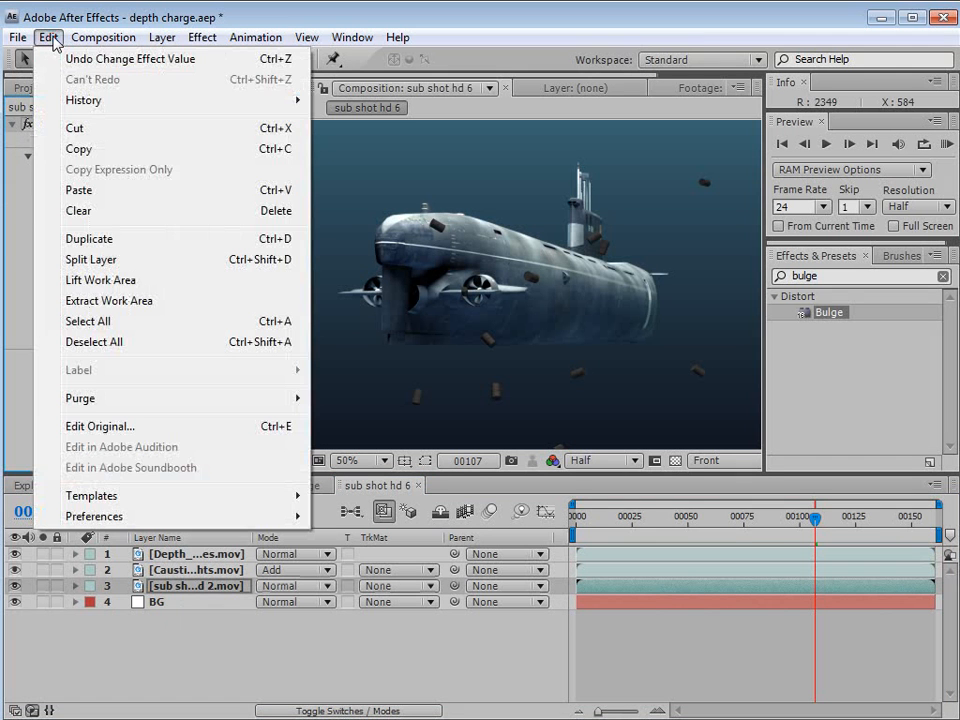
{"action": "left_click", "coordinate": [71, 148]}
{"action": "left_click", "coordinate": [245, 553]}
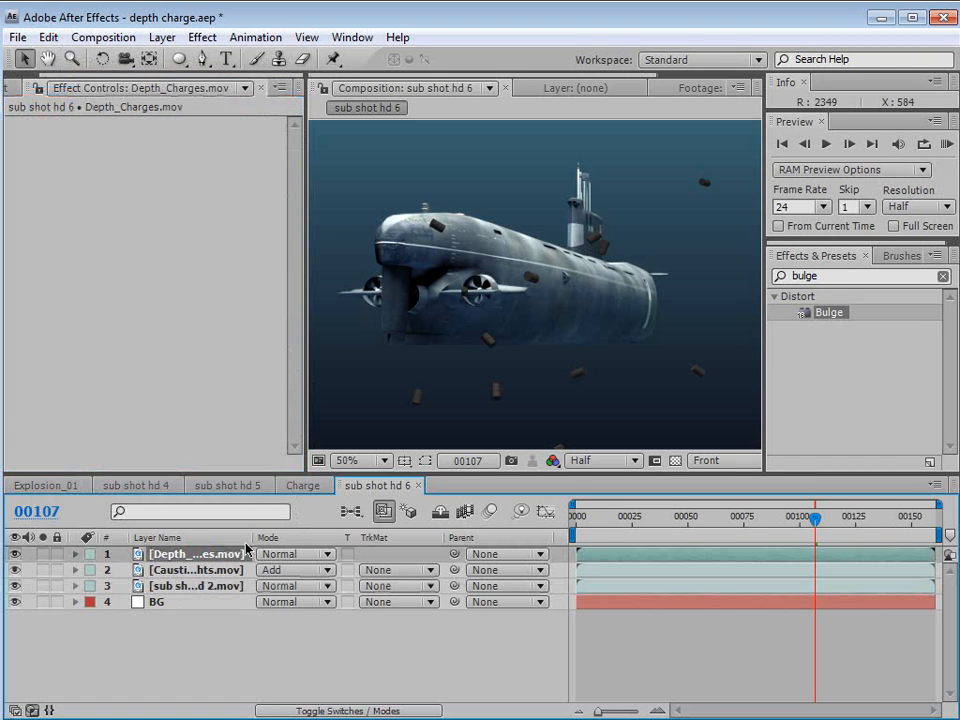
{"action": "left_click", "coordinate": [57, 37]}
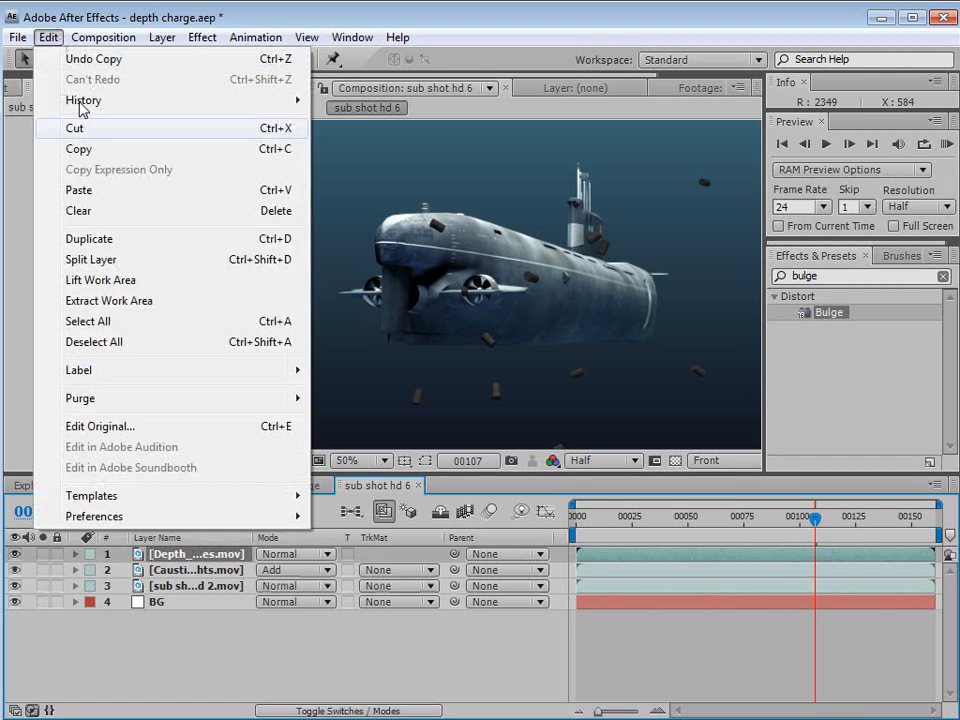
{"action": "left_click", "coordinate": [91, 190]}
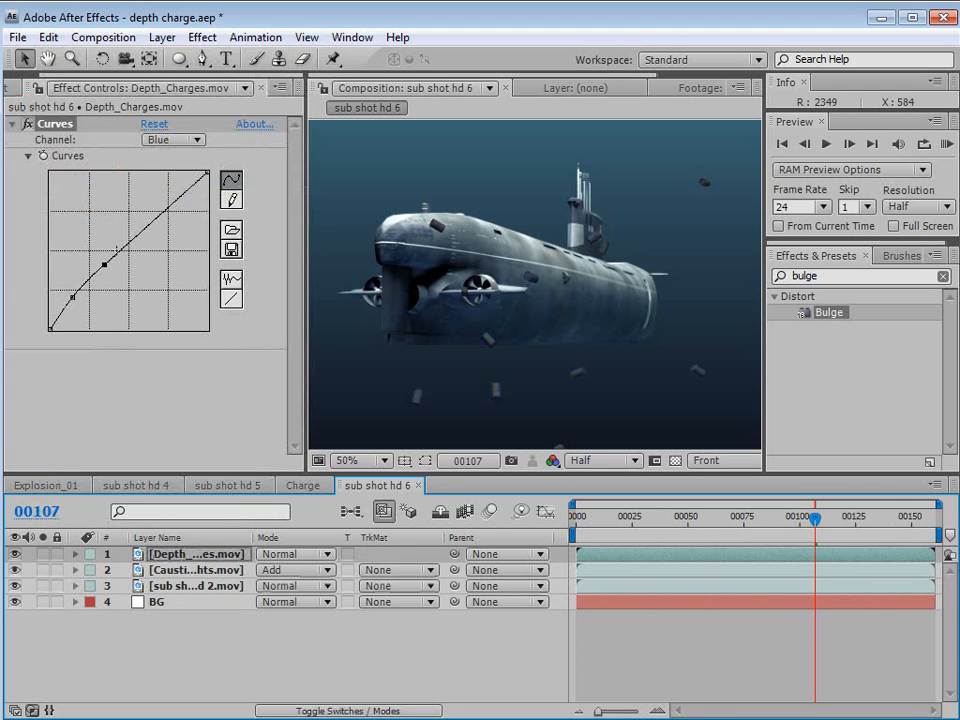
Lower the Depth_Charges.mov layer's Blue curve to nearly a straight diagonal and check the composite in a full-size view.
{"action": "mouse_move", "coordinate": [104, 265]}
{"action": "left_mouse_down"}
{"action": "mouse_move", "coordinate": [79, 303]}
{"action": "mouse_move", "coordinate": [115, 266]}
{"action": "left_mouse_up"}
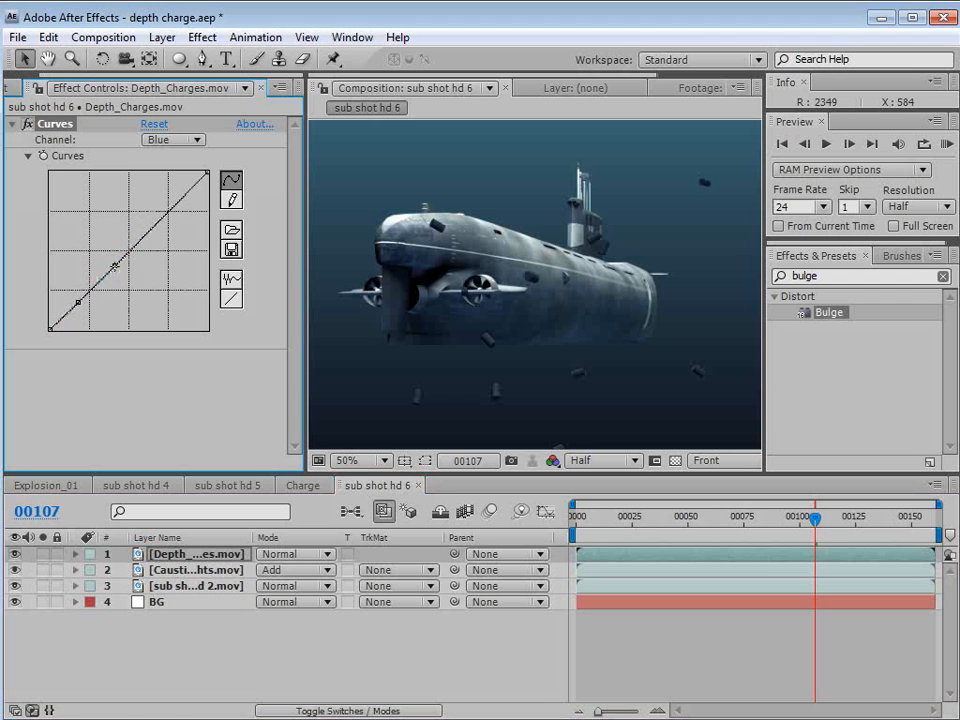
{"action": "key", "text": "grave"}
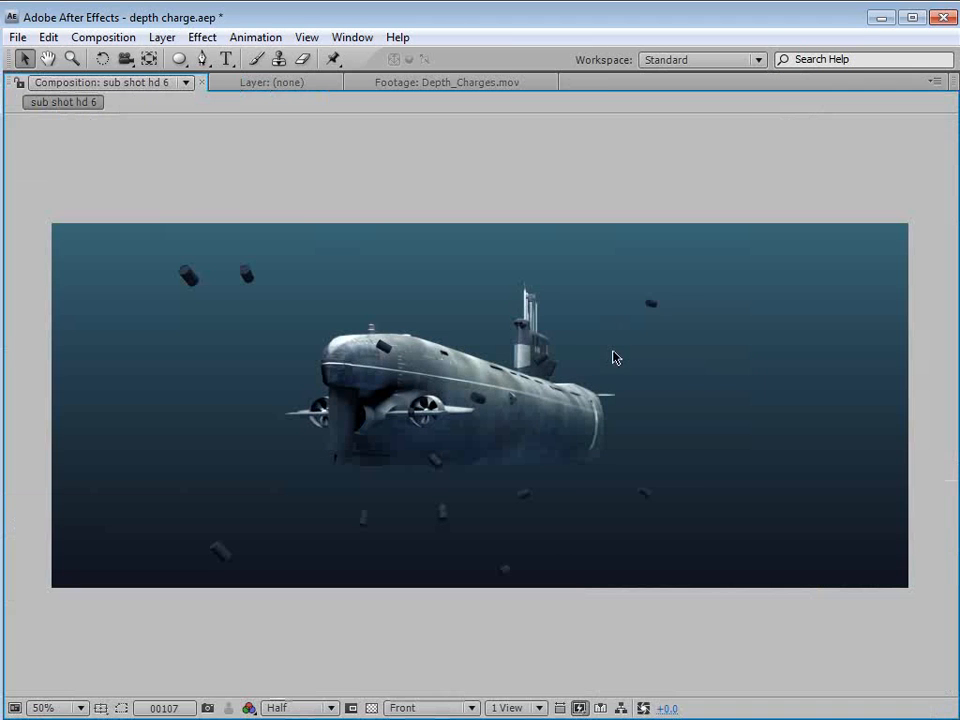
{"action": "key", "text": "grave"}
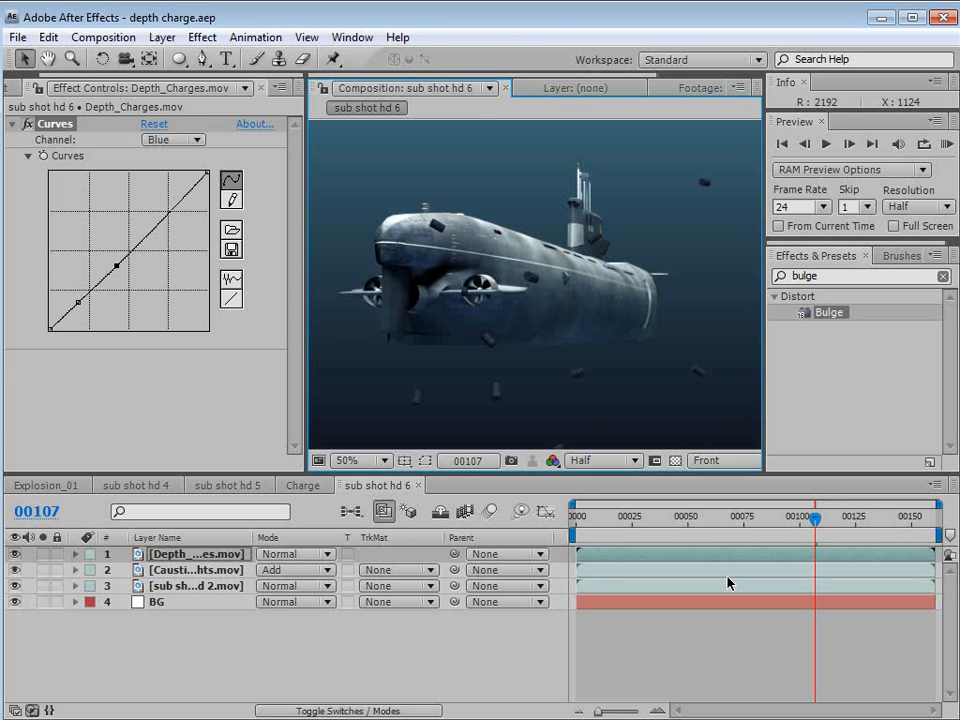
Create a new white solid of 1828 × 778 px at the top of the layer stack.
{"action": "left_click", "coordinate": [162, 37]}
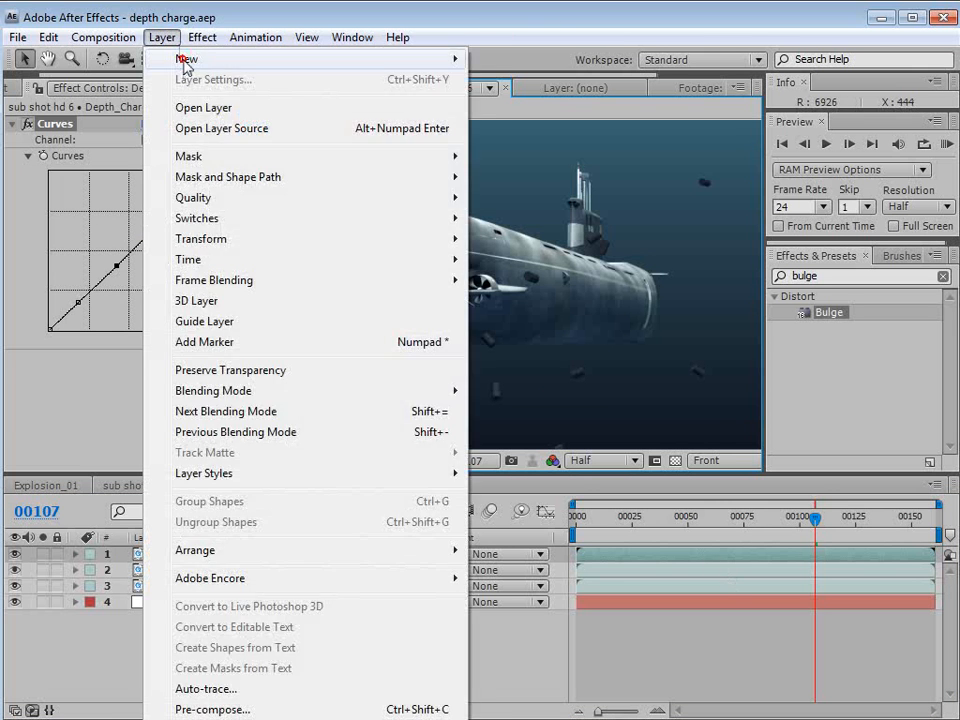
{"action": "mouse_move", "coordinate": [190, 58]}
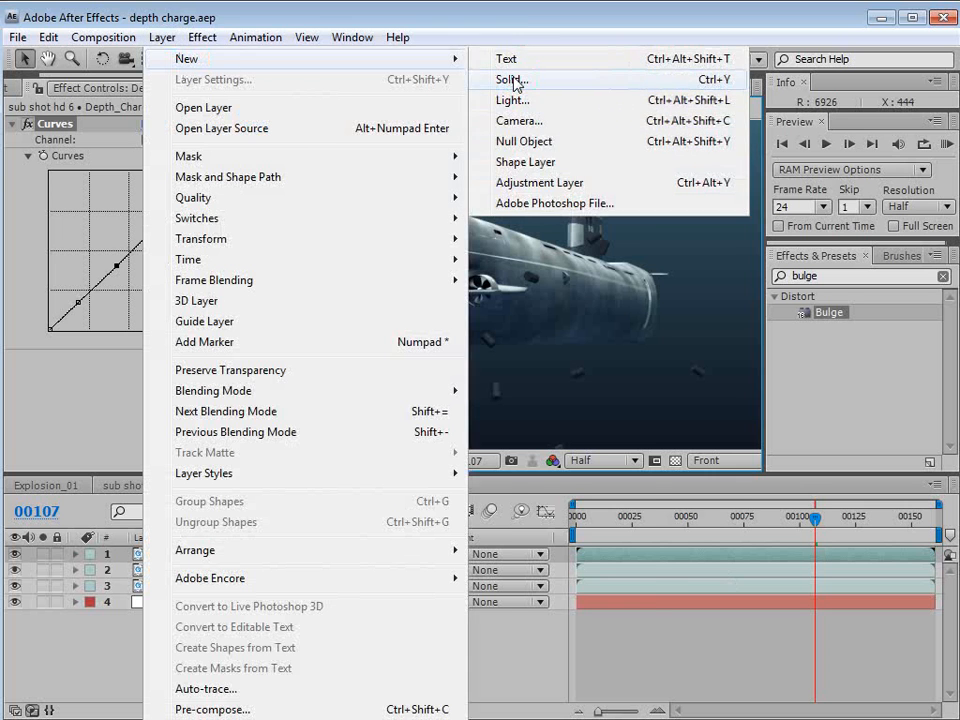
{"action": "left_click", "coordinate": [512, 80]}
{"action": "left_click_drag", "start_coordinate": [477, 270], "coordinate": [440, 191]}
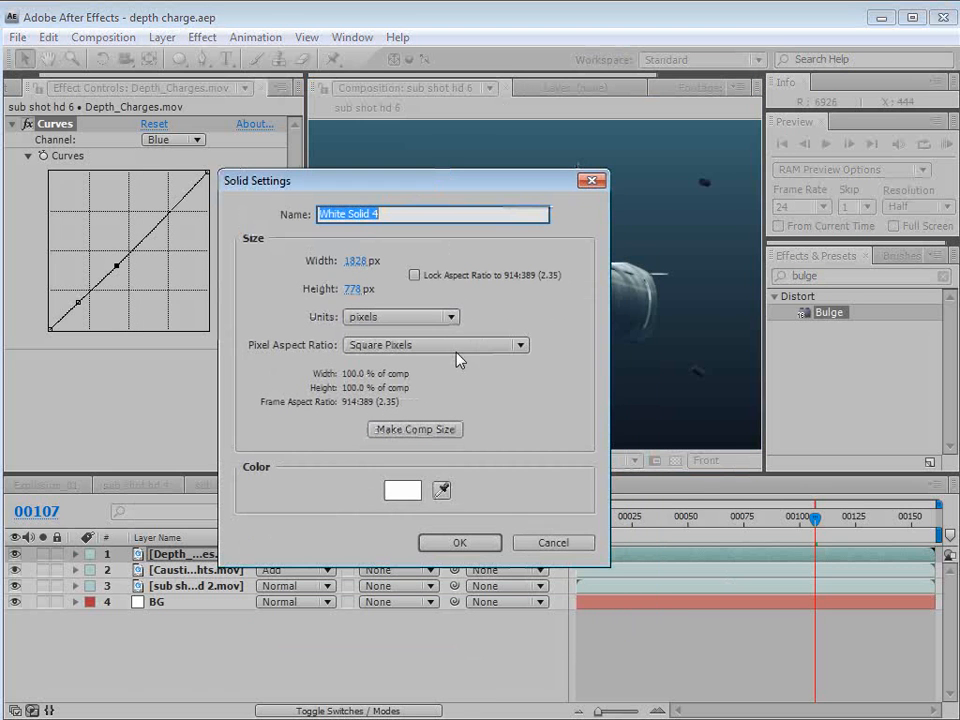
{"action": "left_click", "coordinate": [461, 543]}
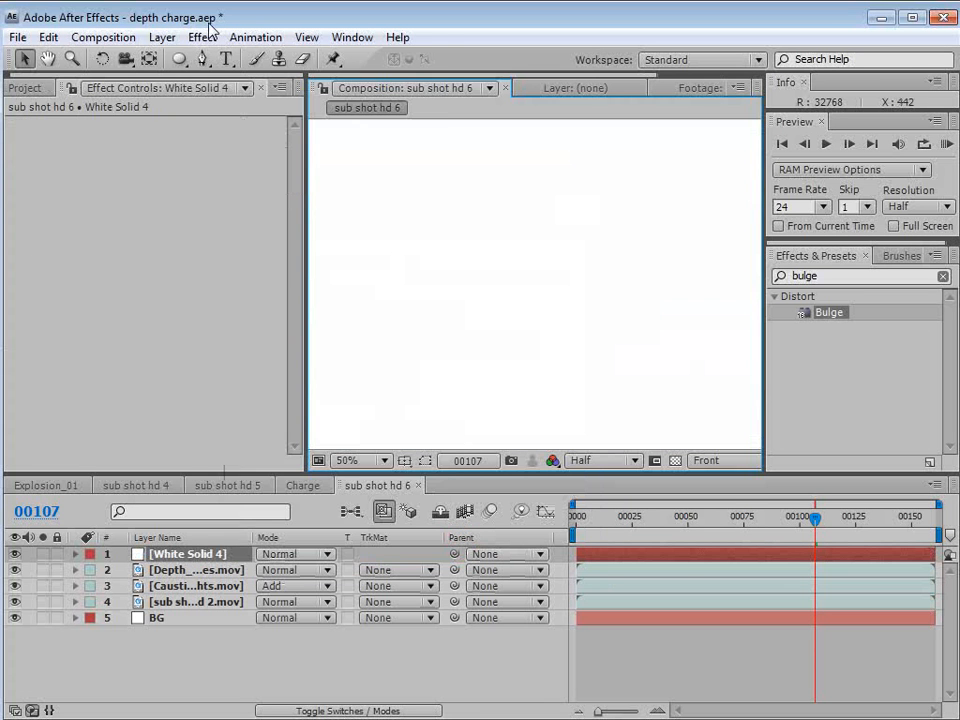
Apply the Fractal Noise effect to the new white solid.
{"action": "left_click", "coordinate": [202, 36]}
{"action": "mouse_move", "coordinate": [372, 426]}
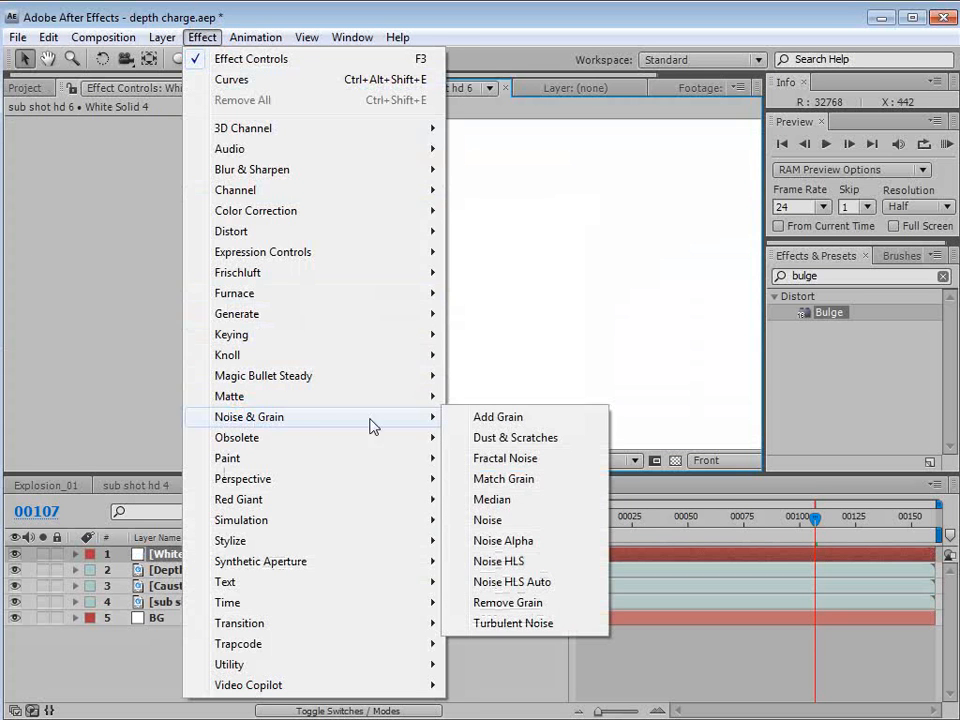
{"action": "left_click", "coordinate": [532, 460]}
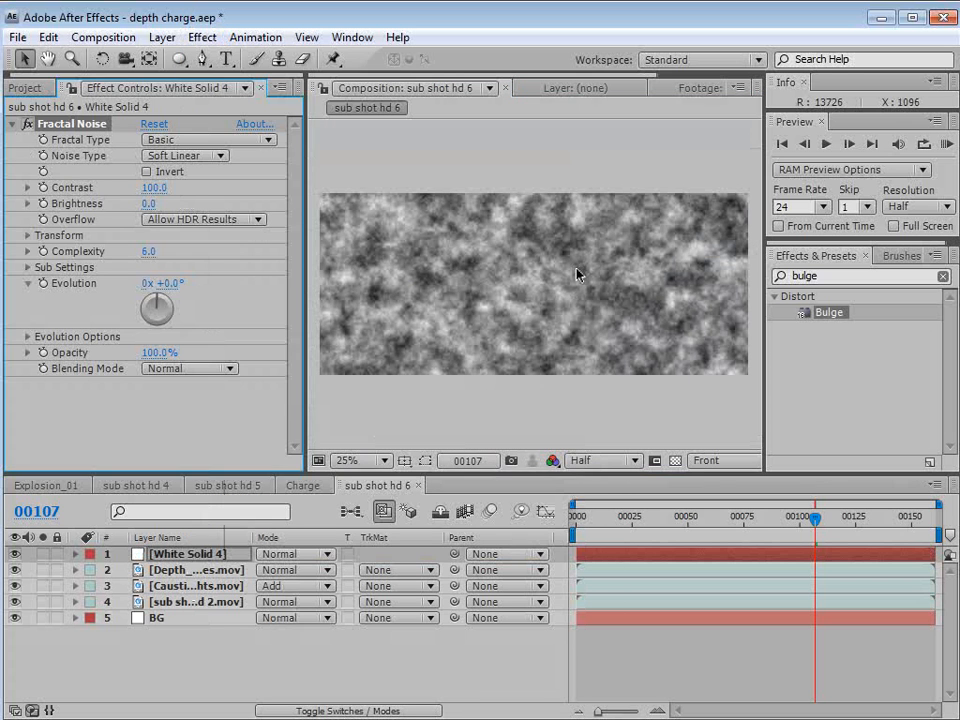
Mask the fractal noise solid to a wide rectangular strip along the frame's upper edge and feather the mask by 116 pixels.
{"action": "left_click", "coordinate": [441, 298]}
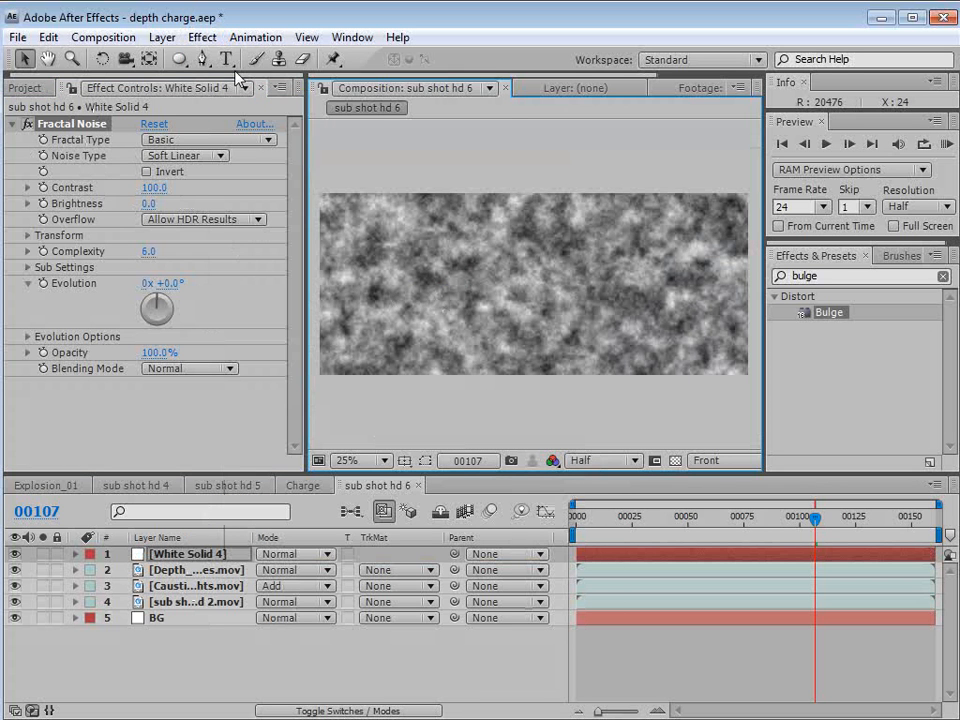
{"action": "left_click_drag", "start_coordinate": [179, 59], "coordinate": [246, 99]}
{"action": "scroll", "coordinate": [541, 257], "scroll_direction": "down", "scroll_amount": 1}
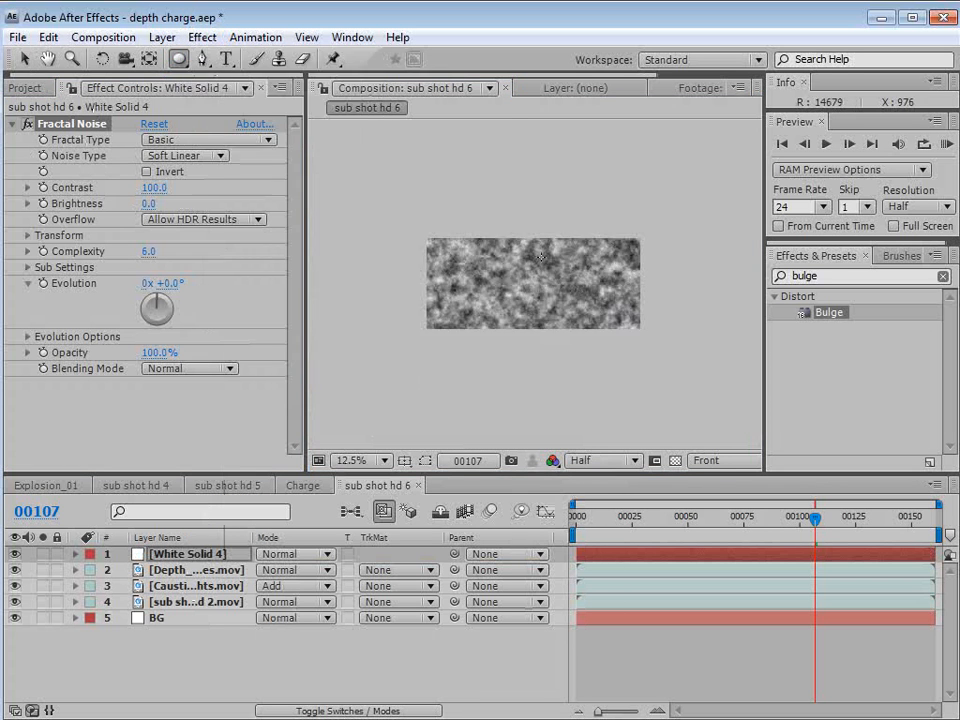
{"action": "left_click_drag", "start_coordinate": [179, 59], "coordinate": [262, 58]}
{"action": "left_click_drag", "start_coordinate": [370, 178], "coordinate": [724, 258]}
{"action": "scroll", "coordinate": [567, 331], "scroll_direction": "up", "scroll_amount": 1}
{"action": "key", "text": "f"}
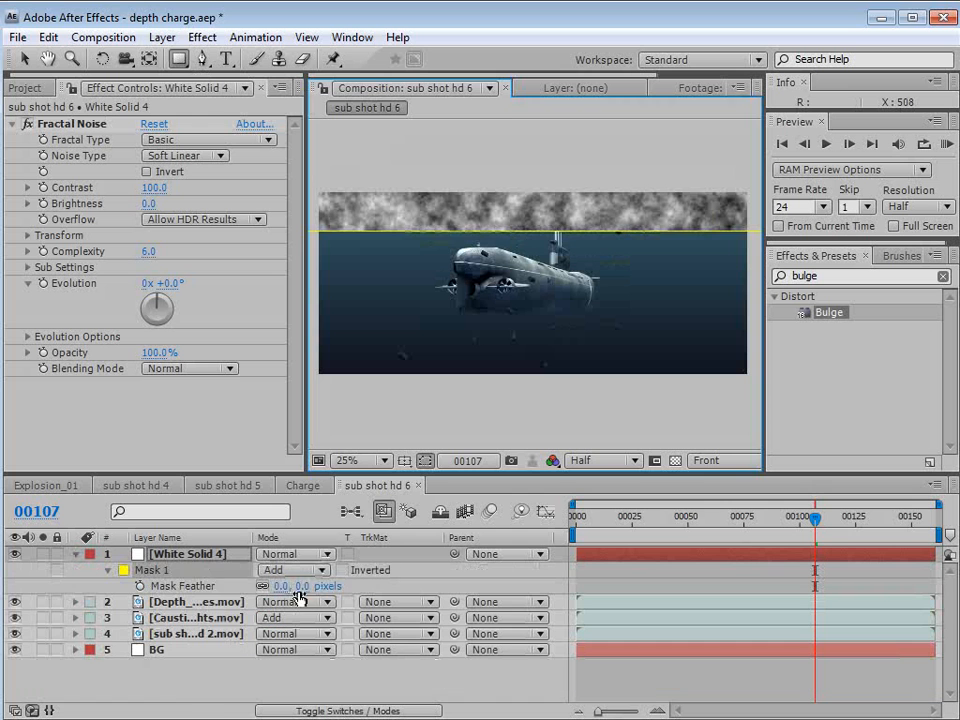
{"action": "left_click_drag", "start_coordinate": [290, 586], "coordinate": [410, 580]}
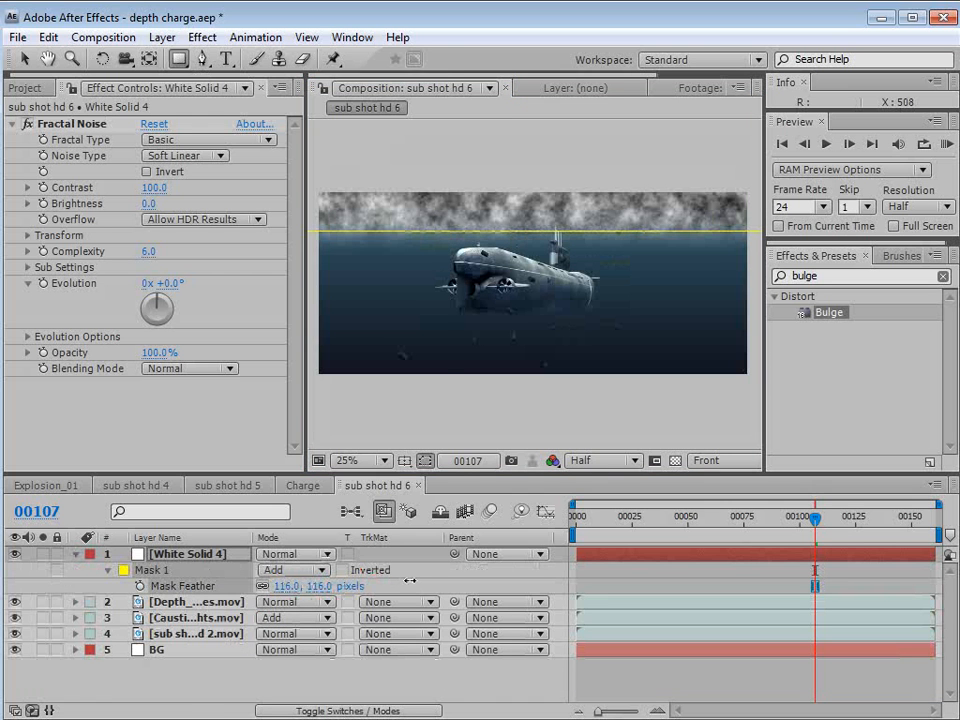
Apply CC Radial Blur to the noise solid with an Amount of 24 and the Fading Zoom type.
{"action": "left_click", "coordinate": [202, 37]}
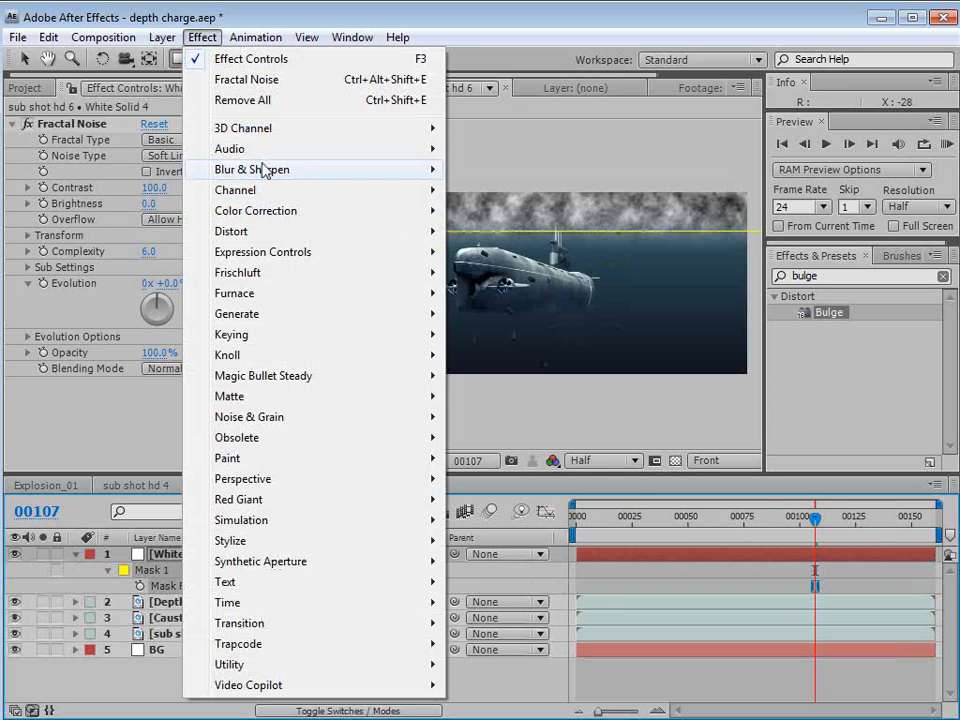
{"action": "mouse_move", "coordinate": [332, 173]}
{"action": "left_click", "coordinate": [530, 211]}
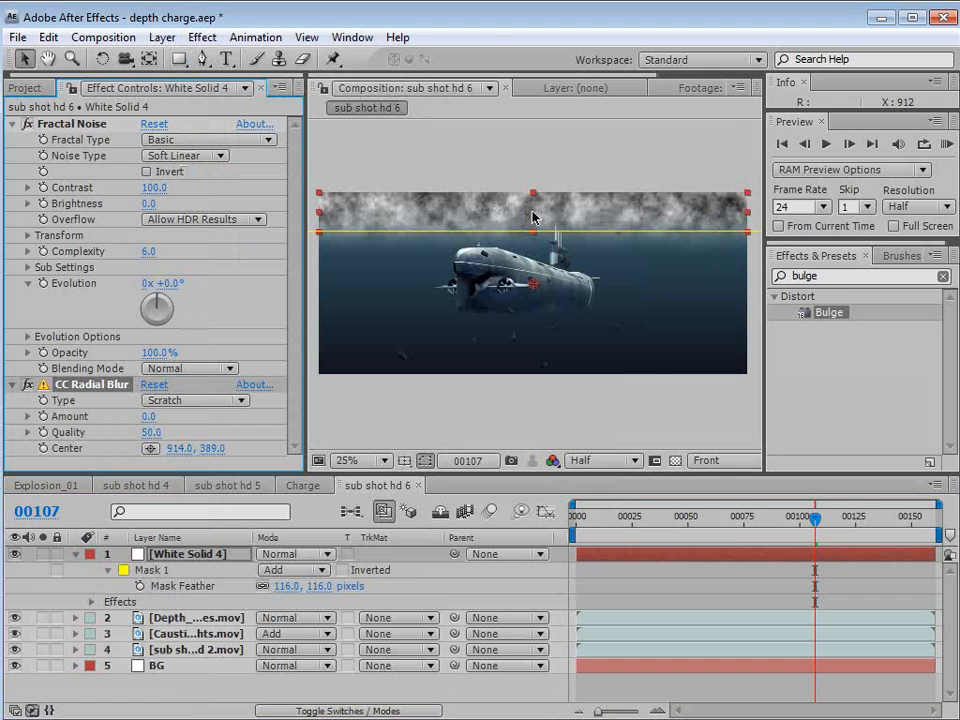
{"action": "left_click_drag", "start_coordinate": [145, 422], "coordinate": [163, 411]}
{"action": "left_click", "coordinate": [178, 404]}
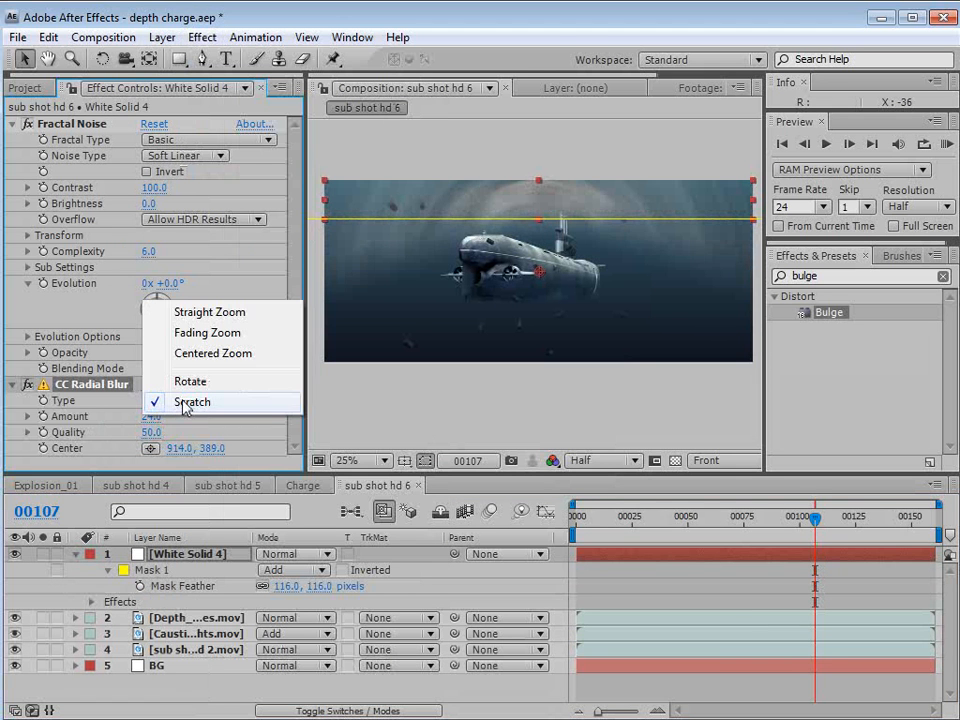
{"action": "left_click", "coordinate": [218, 333]}
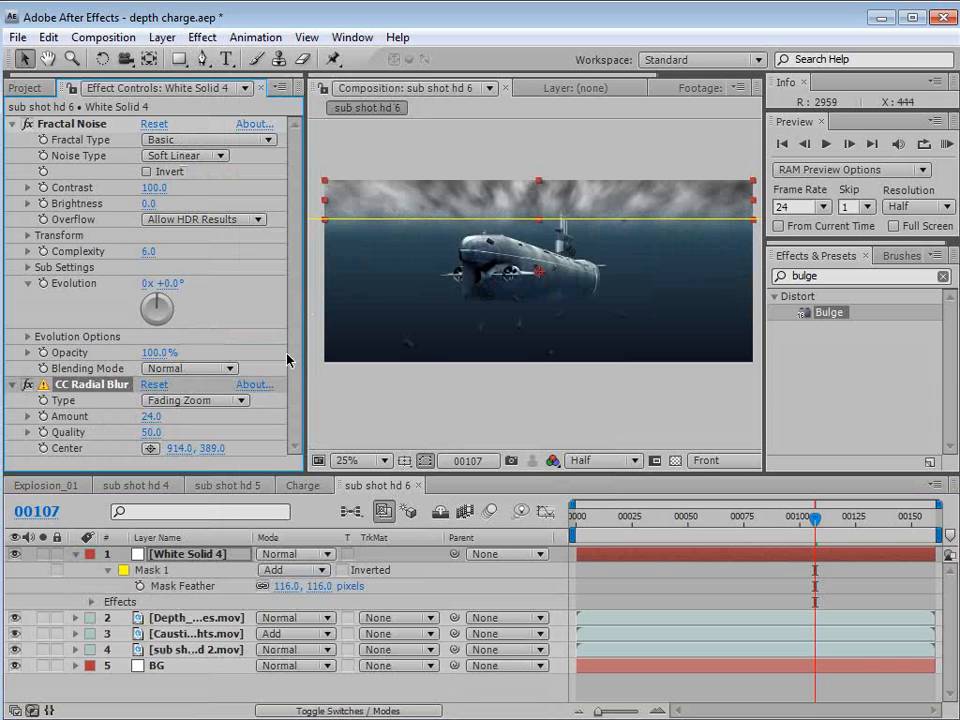
Move the CC Radial Blur center far above the frame to 914, -2843 so the noise streaks downward.
{"action": "scroll", "coordinate": [546, 284], "scroll_direction": "down", "scroll_amount": 1}
{"action": "left_click_drag", "start_coordinate": [546, 284], "coordinate": [537, 150]}
{"action": "scroll", "coordinate": [537, 193], "scroll_direction": "down", "scroll_amount": 1}
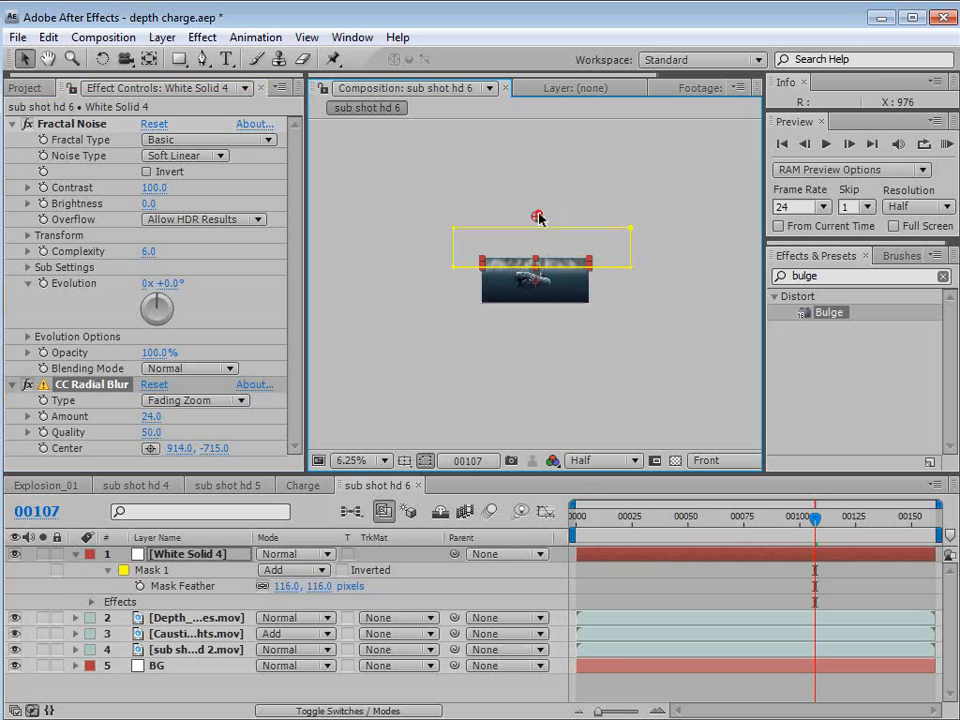
{"action": "left_click_drag", "start_coordinate": [538, 218], "coordinate": [522, 118]}
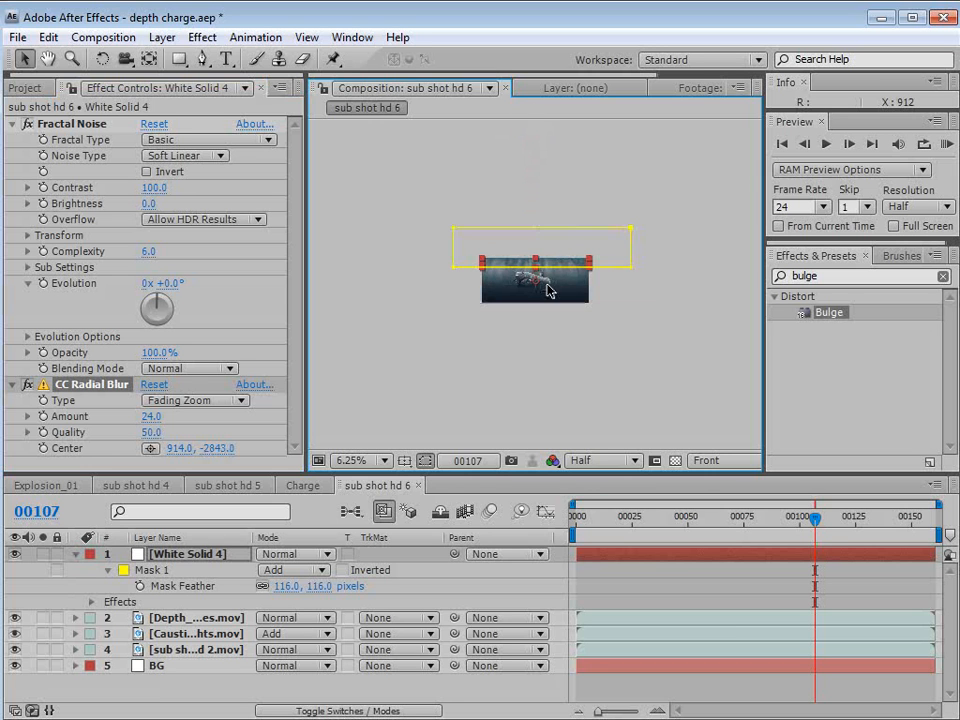
{"action": "scroll", "coordinate": [548, 295], "scroll_direction": "up", "scroll_amount": 2}
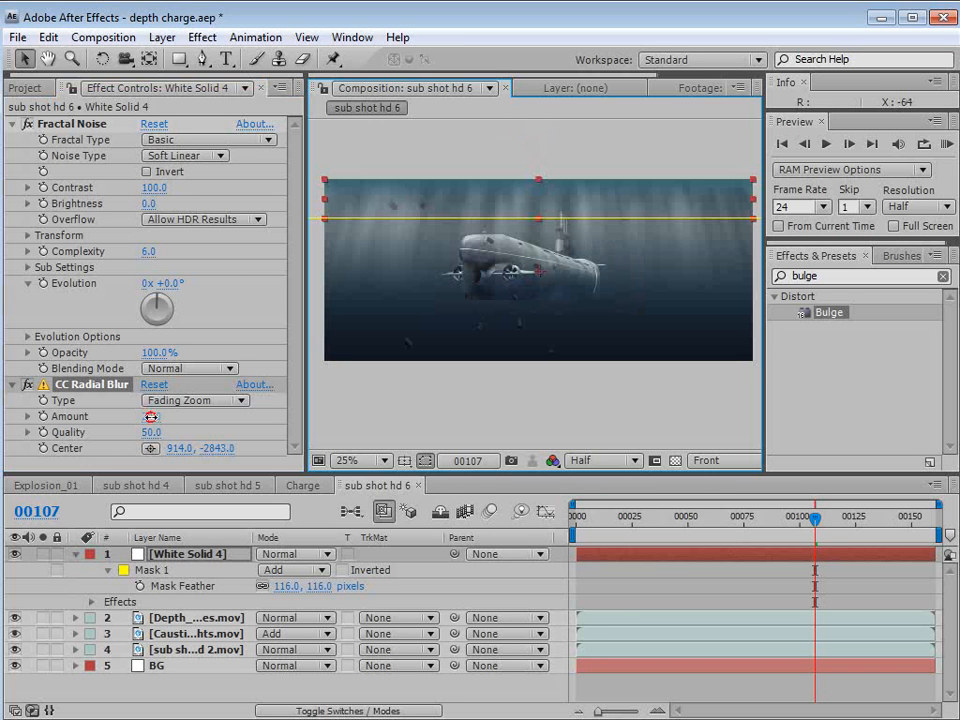
Raise the CC Radial Blur Amount to 47 and shift the noise solid upward until its mask sits above the frame.
{"action": "left_click_drag", "start_coordinate": [150, 416], "coordinate": [151, 416]}
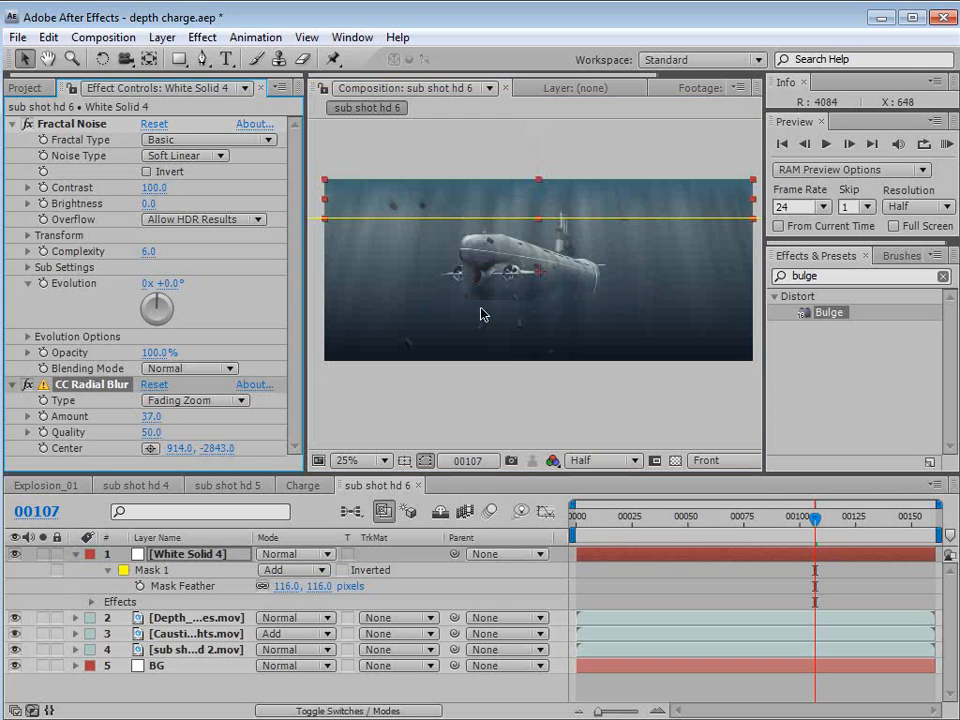
{"action": "left_click_drag", "start_coordinate": [150, 416], "coordinate": [160, 411]}
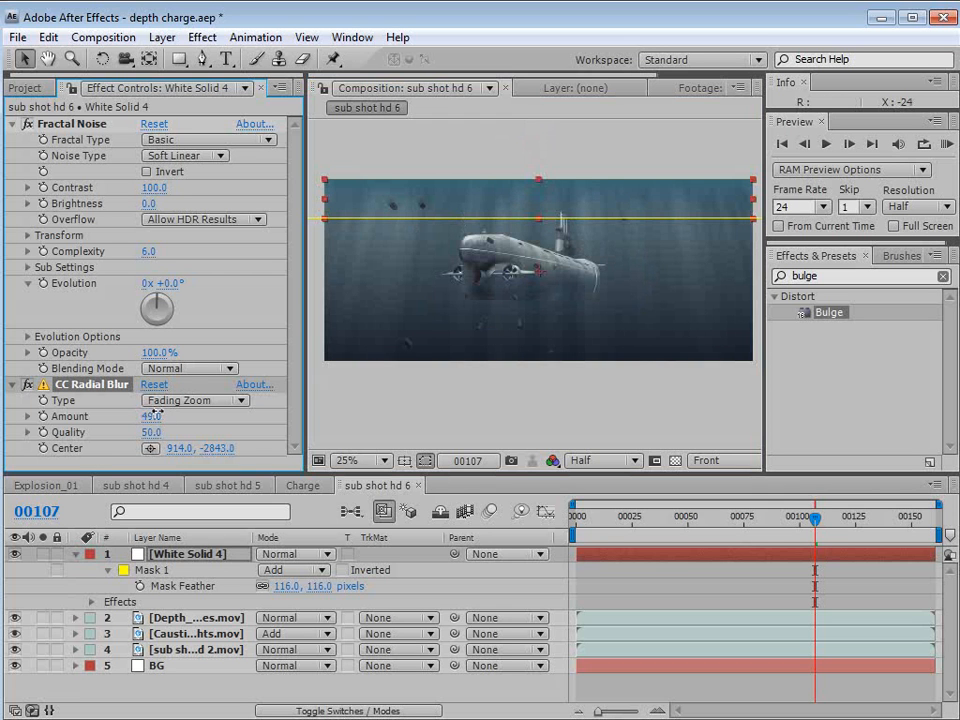
{"action": "left_click_drag", "start_coordinate": [555, 195], "coordinate": [540, 103]}
Set the Fractal Noise Contrast to 208 and the Complexity to 6.8 while viewing the submarine closer.
{"action": "key", "text": "h"}
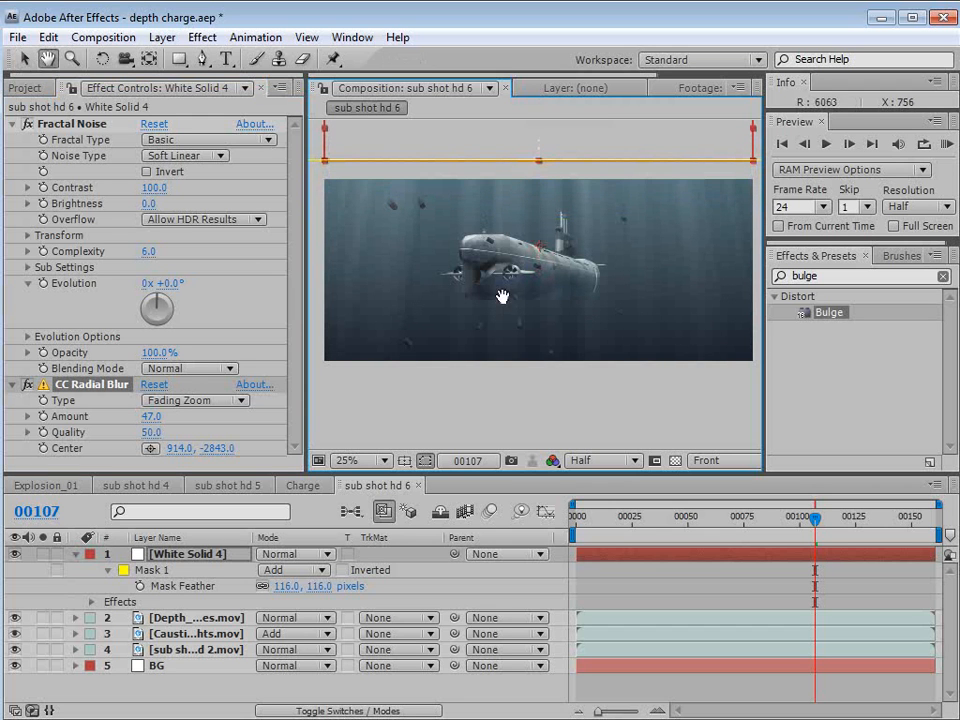
{"action": "scroll", "coordinate": [505, 258], "scroll_direction": "up", "scroll_amount": 2}
{"action": "left_click_drag", "start_coordinate": [505, 258], "coordinate": [512, 315]}
{"action": "key", "text": "v"}
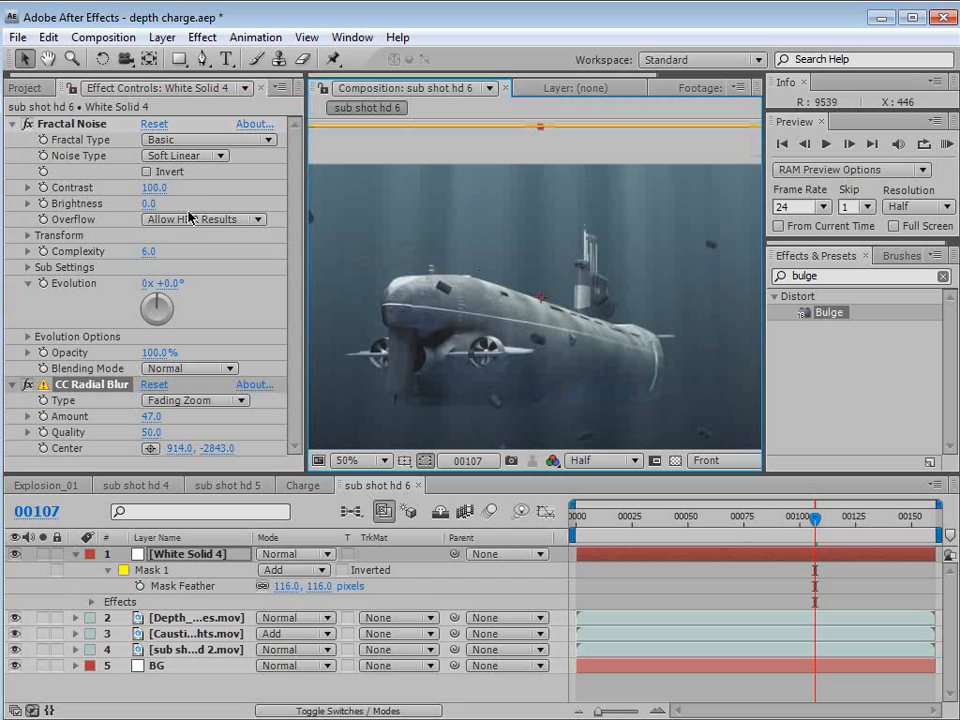
{"action": "left_click_drag", "start_coordinate": [144, 187], "coordinate": [222, 185]}
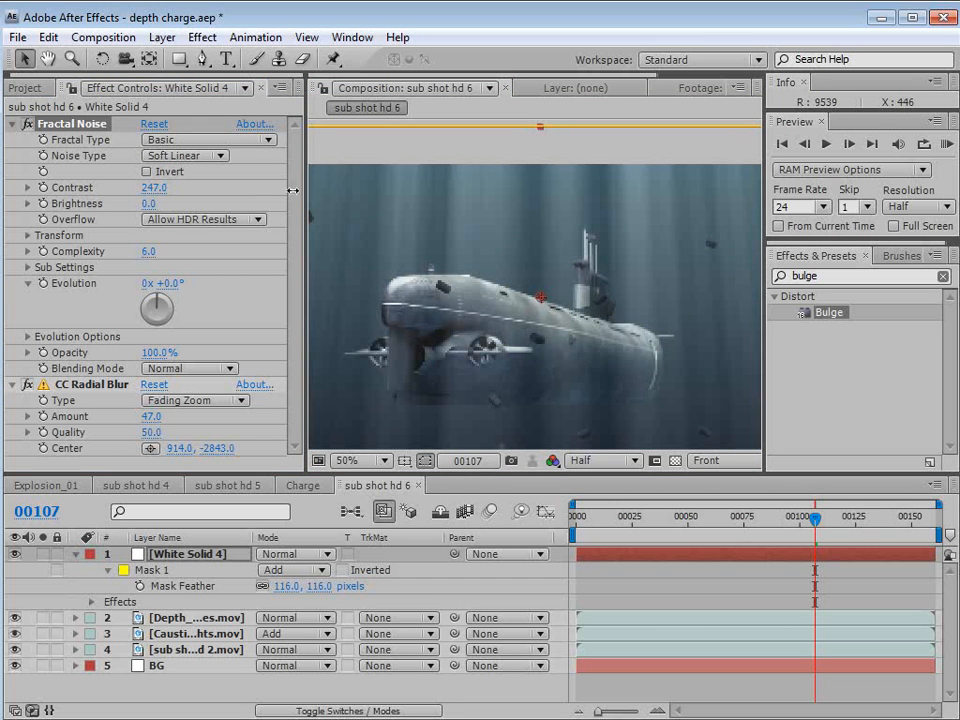
{"action": "left_click_drag", "start_coordinate": [260, 194], "coordinate": [260, 194]}
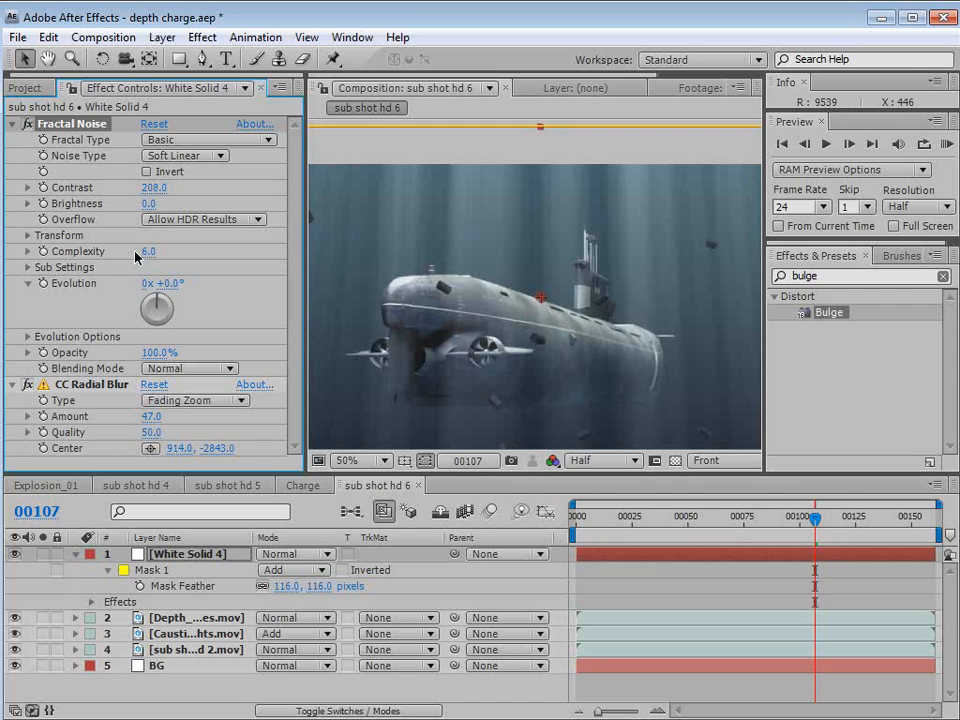
{"action": "left_click_drag", "start_coordinate": [157, 248], "coordinate": [232, 243]}
Animate the Fractal Noise Evolution with the expression time*250 and check the light rays at frame 37.
{"action": "left_click_drag", "start_coordinate": [184, 277], "coordinate": [309, 287]}
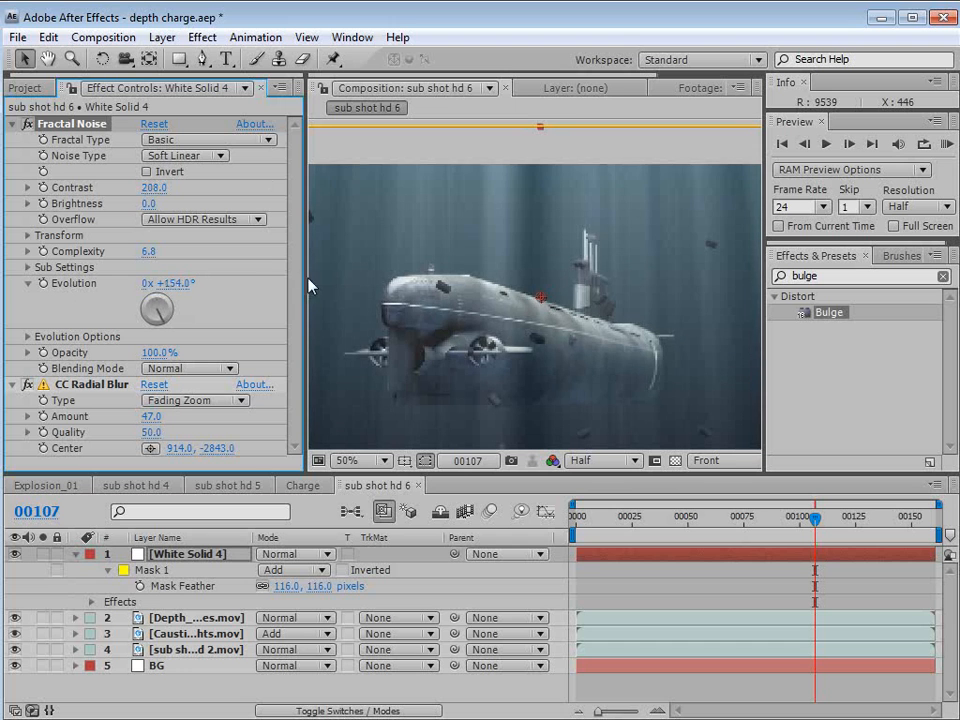
{"action": "left_click", "coordinate": [43, 285], "text": "alt"}
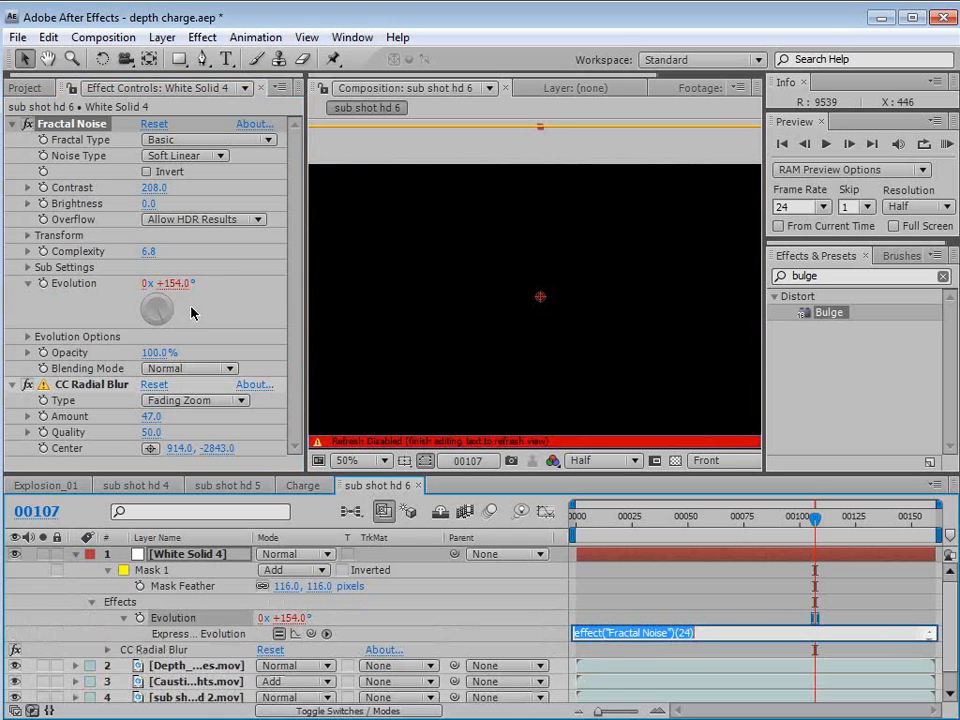
{"action": "type", "text": "time*250"}
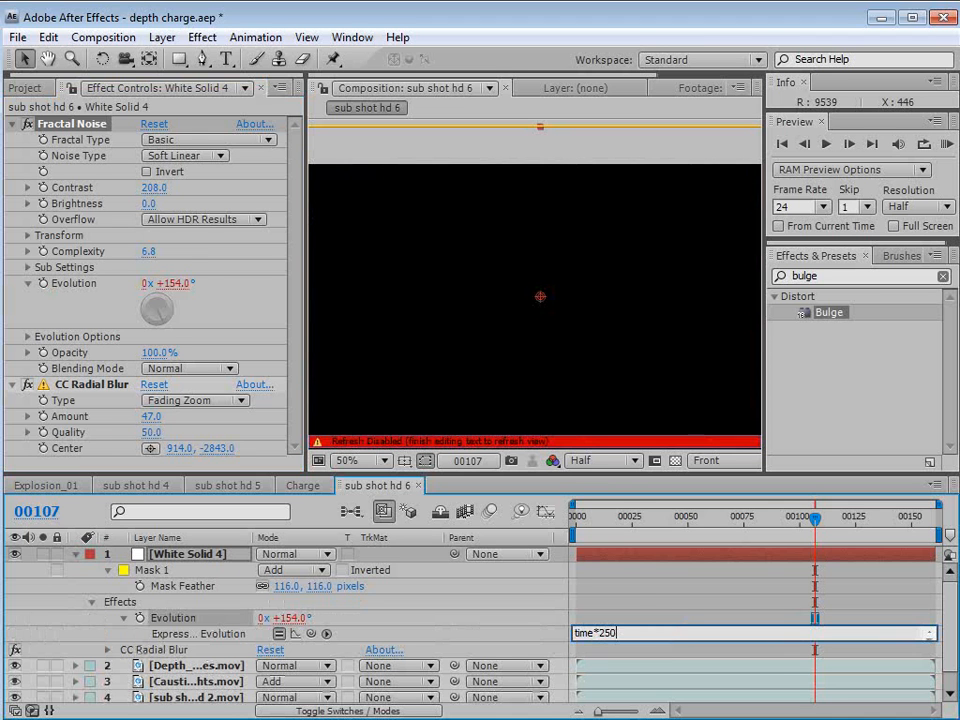
{"action": "left_click", "coordinate": [193, 311]}
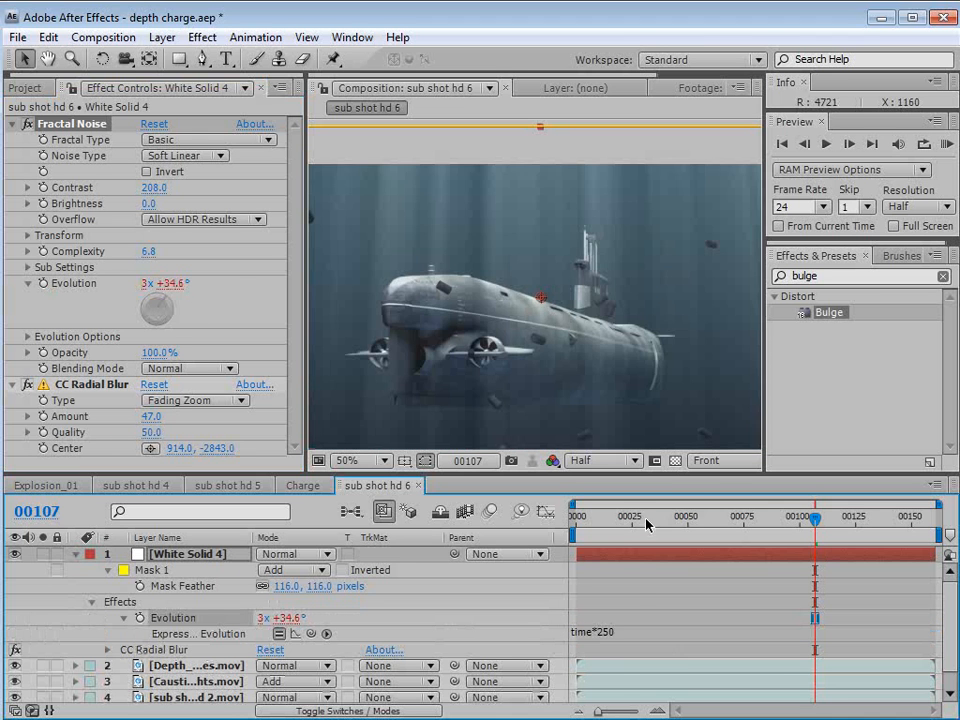
{"action": "left_click_drag", "start_coordinate": [610, 518], "coordinate": [658, 518]}
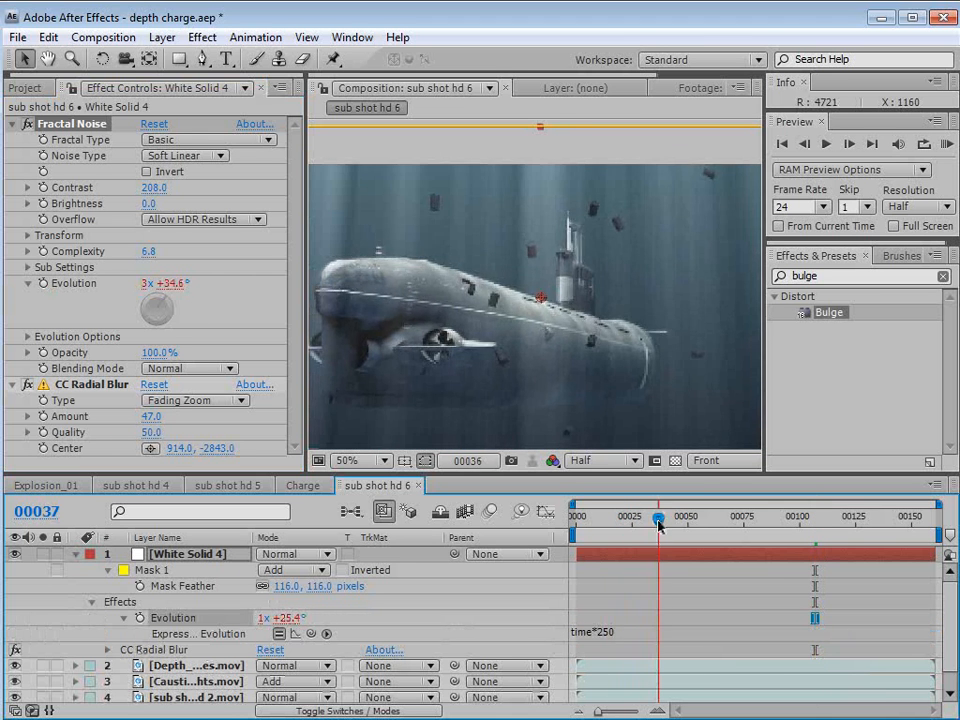
Change the Evolution expression to time*100 and check the slower ray movement from frame 19 to frame 101.
{"action": "left_click", "coordinate": [641, 632]}
{"action": "type", "text": "100"}
{"action": "left_click", "coordinate": [609, 592]}
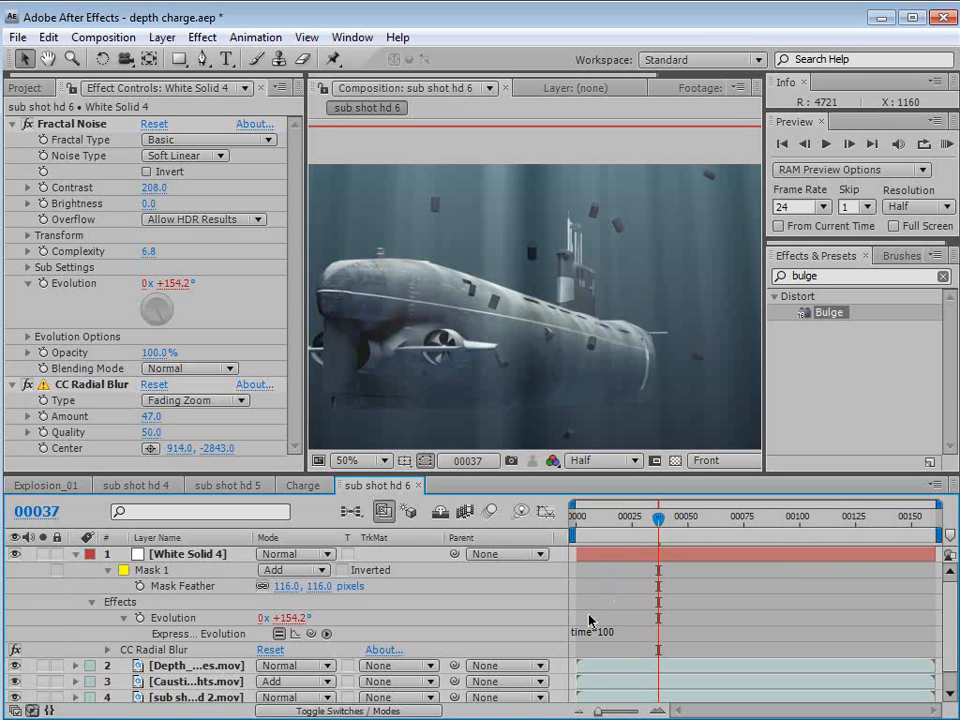
{"action": "left_click_drag", "start_coordinate": [597, 519], "coordinate": [618, 521]}
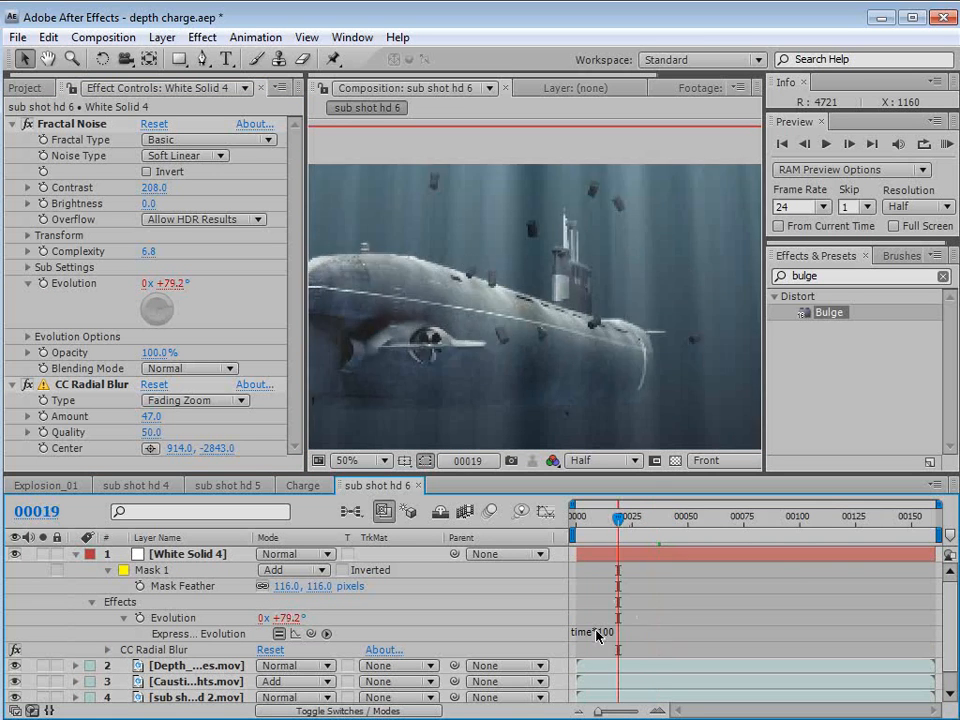
{"action": "key", "text": "space"}
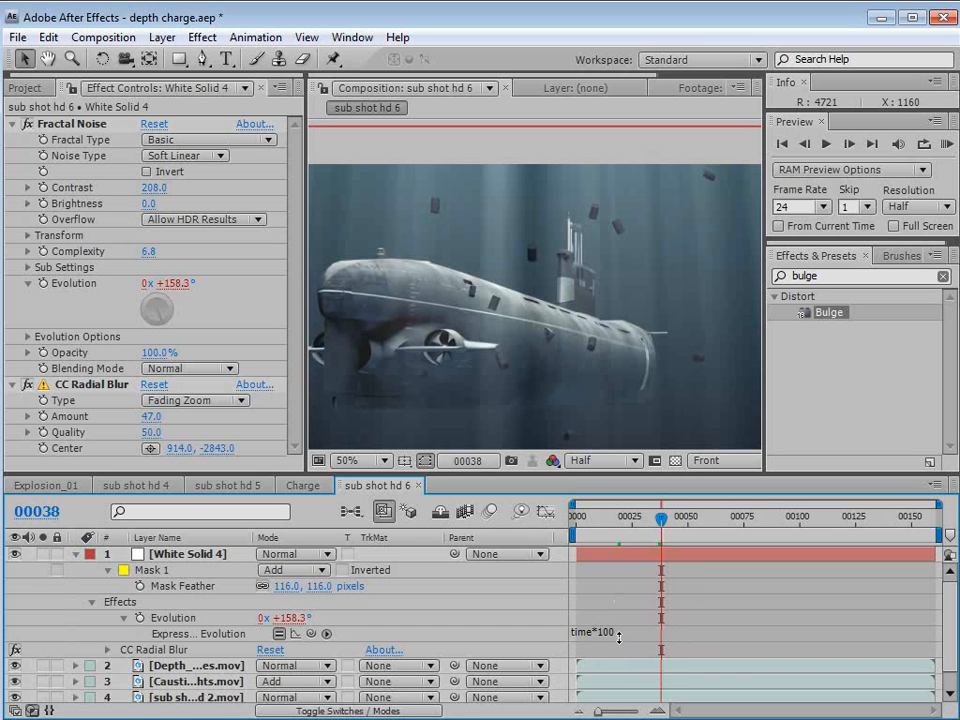
{"action": "key", "text": "Page_Down"}
{"action": "left_click_drag", "start_coordinate": [708, 527], "coordinate": [808, 530]}
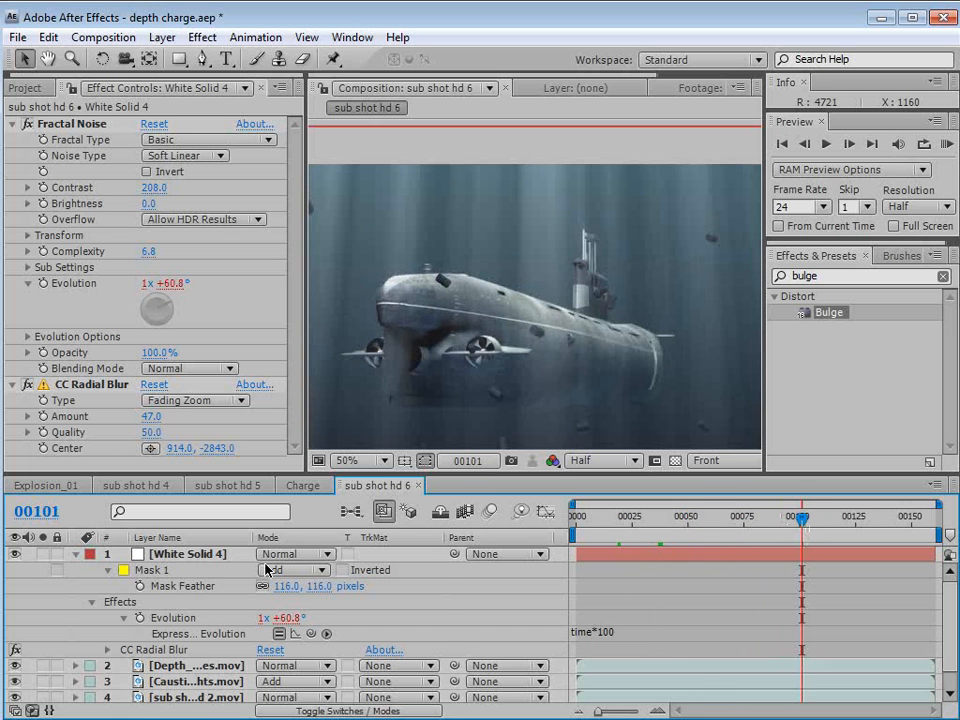
Compare the Add and Screen blending modes on the noise solid and set it to Add.
{"action": "left_click", "coordinate": [293, 554]}
{"action": "left_click", "coordinate": [293, 719]}
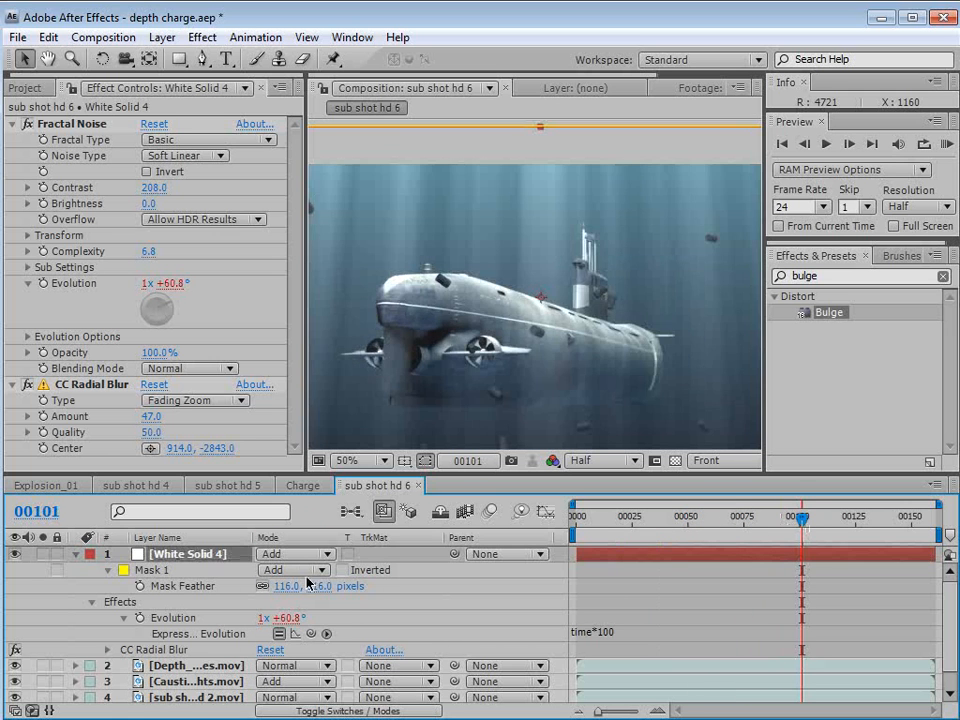
{"action": "left_click", "coordinate": [283, 556]}
{"action": "left_click", "coordinate": [294, 594]}
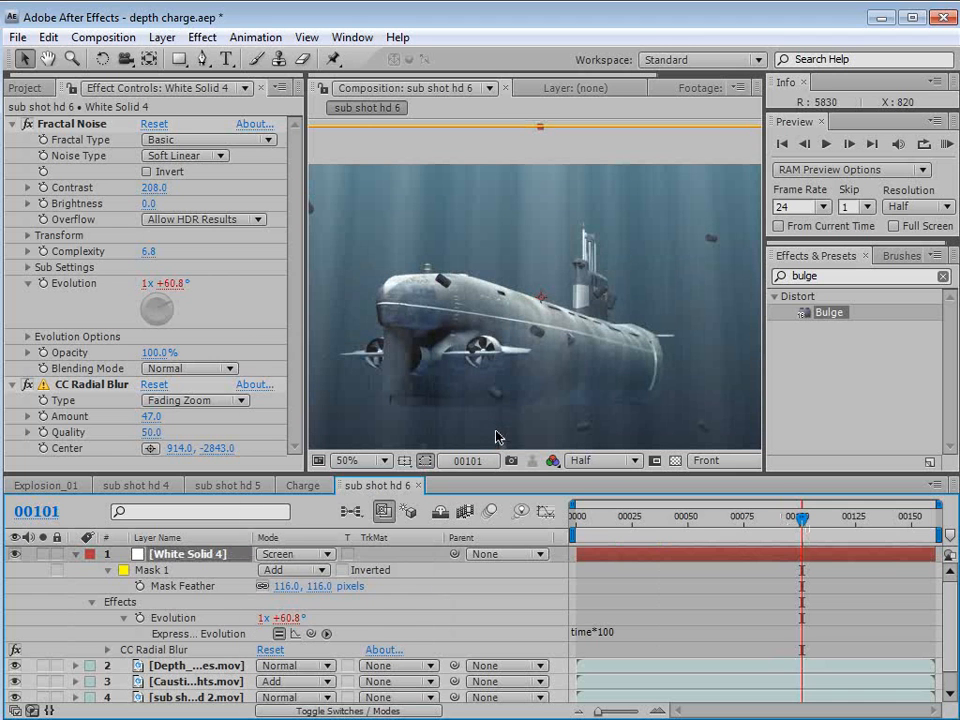
{"action": "left_click", "coordinate": [285, 553]}
{"action": "left_click", "coordinate": [250, 390]}
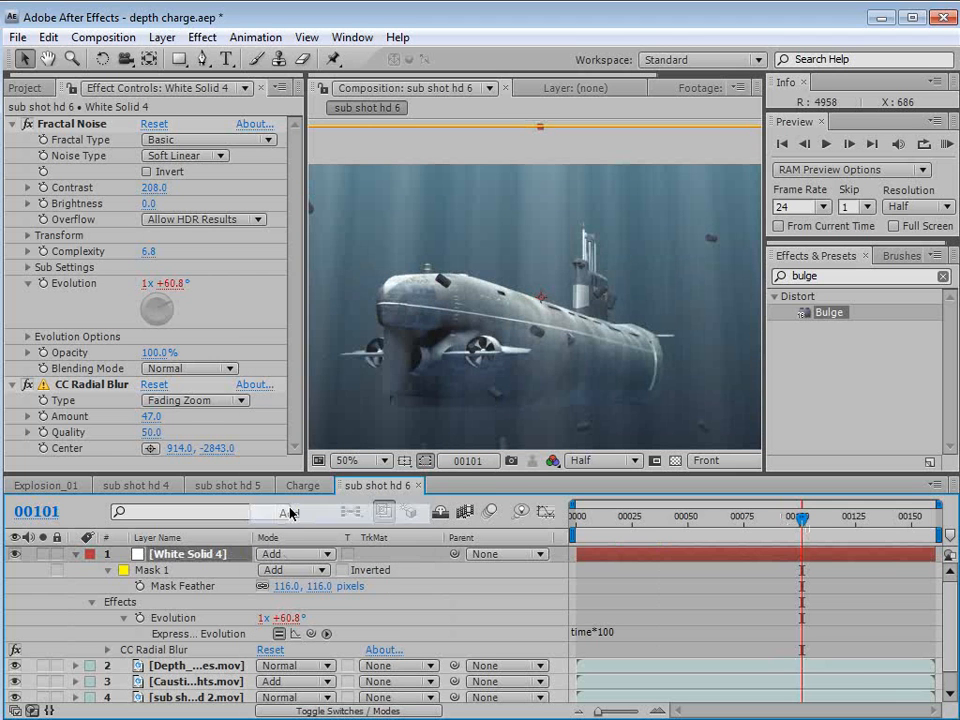
Move the noise solid farther above the frame and lower its layer opacity to about 26%.
{"action": "left_click", "coordinate": [195, 665]}
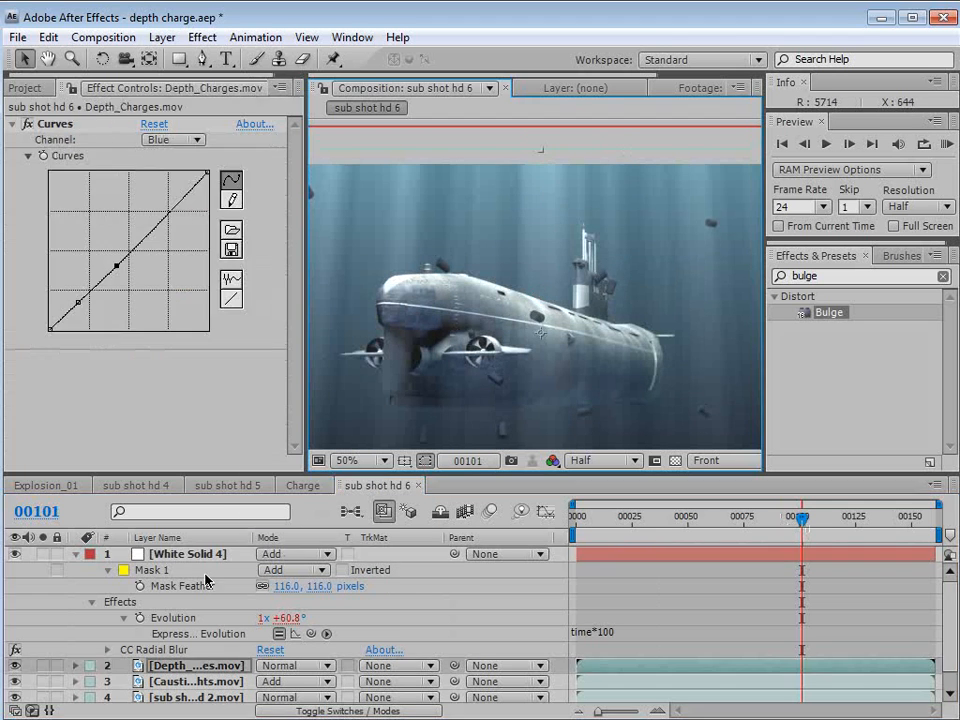
{"action": "left_click", "coordinate": [193, 553]}
{"action": "scroll", "coordinate": [530, 270], "scroll_direction": "down", "scroll_amount": 1}
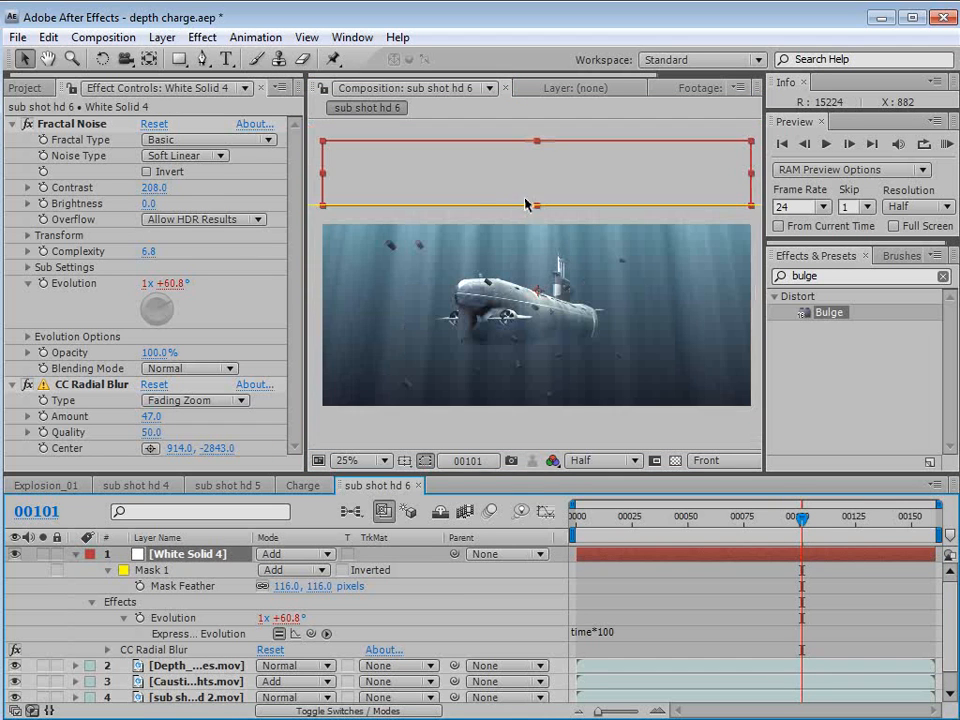
{"action": "mouse_move", "coordinate": [503, 193]}
{"action": "left_mouse_down"}
{"action": "mouse_move", "coordinate": [508, 144]}
{"action": "mouse_move", "coordinate": [505, 182]}
{"action": "left_mouse_up"}
{"action": "key", "text": "t"}
{"action": "left_click_drag", "start_coordinate": [270, 570], "coordinate": [232, 572]}
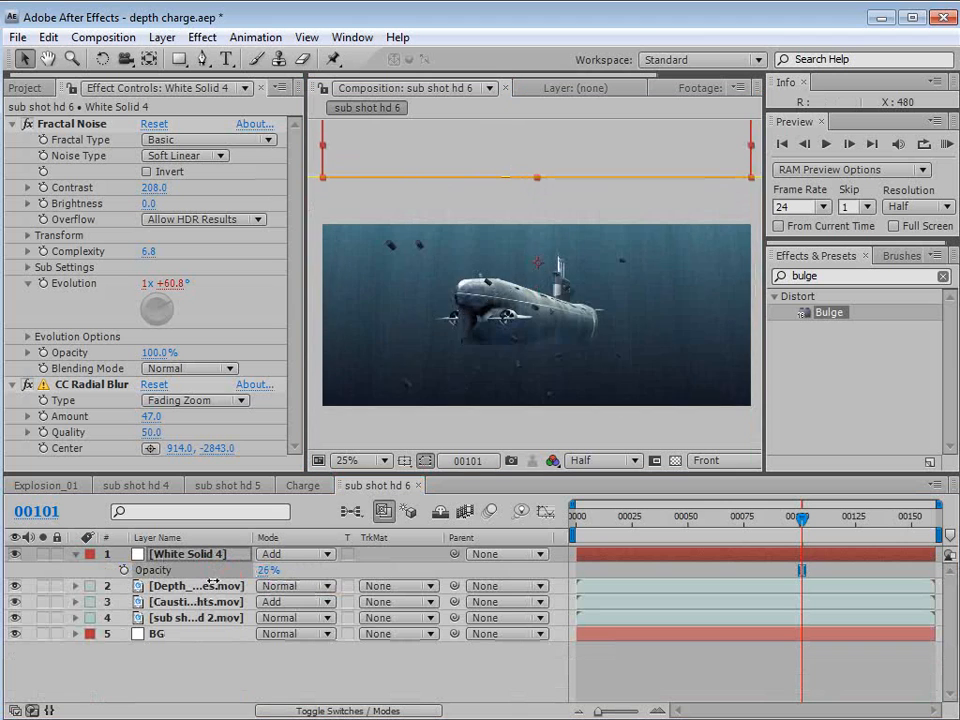
Examine the light rays over the submarine in the enlarged composition view.
{"action": "scroll", "coordinate": [395, 270], "scroll_direction": "up", "scroll_amount": 1}
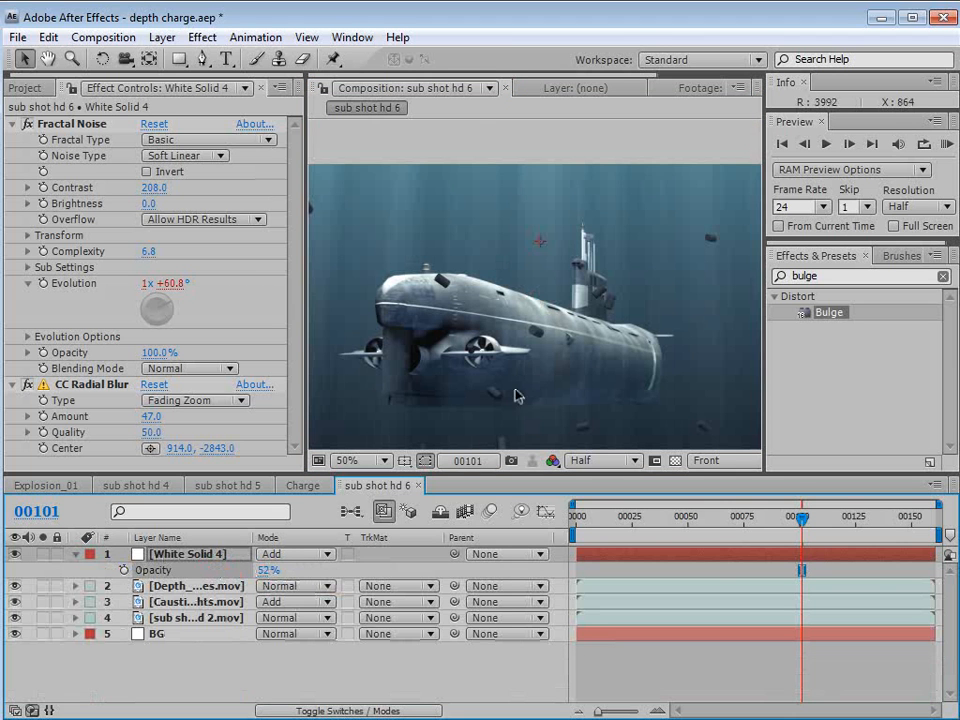
{"action": "key", "text": "grave"}
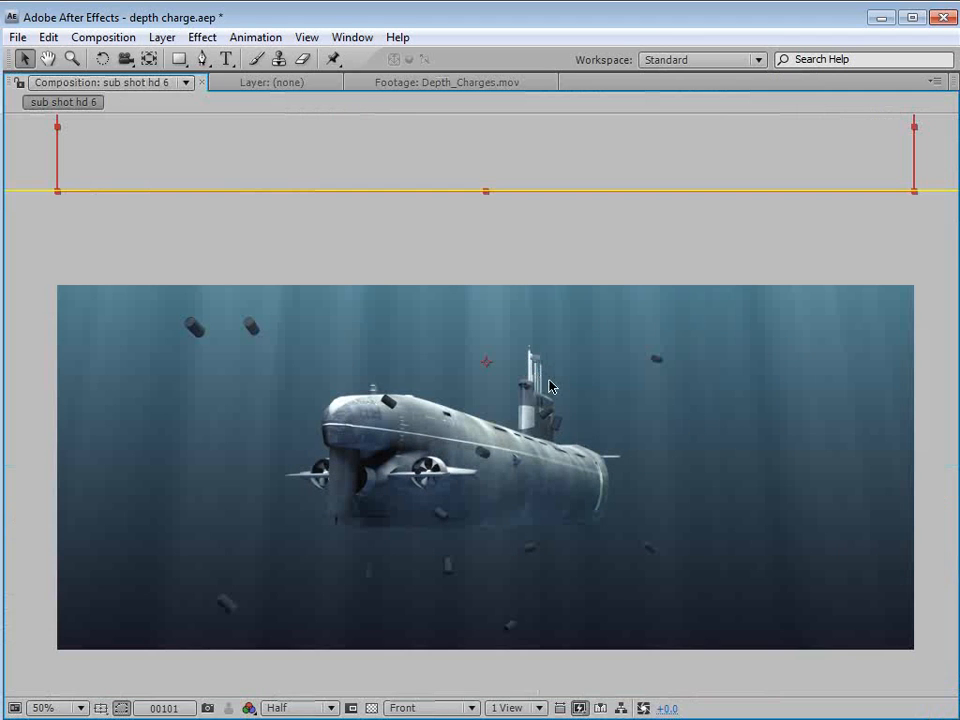
{"action": "scroll", "coordinate": [591, 418], "scroll_direction": "down", "scroll_amount": 1}
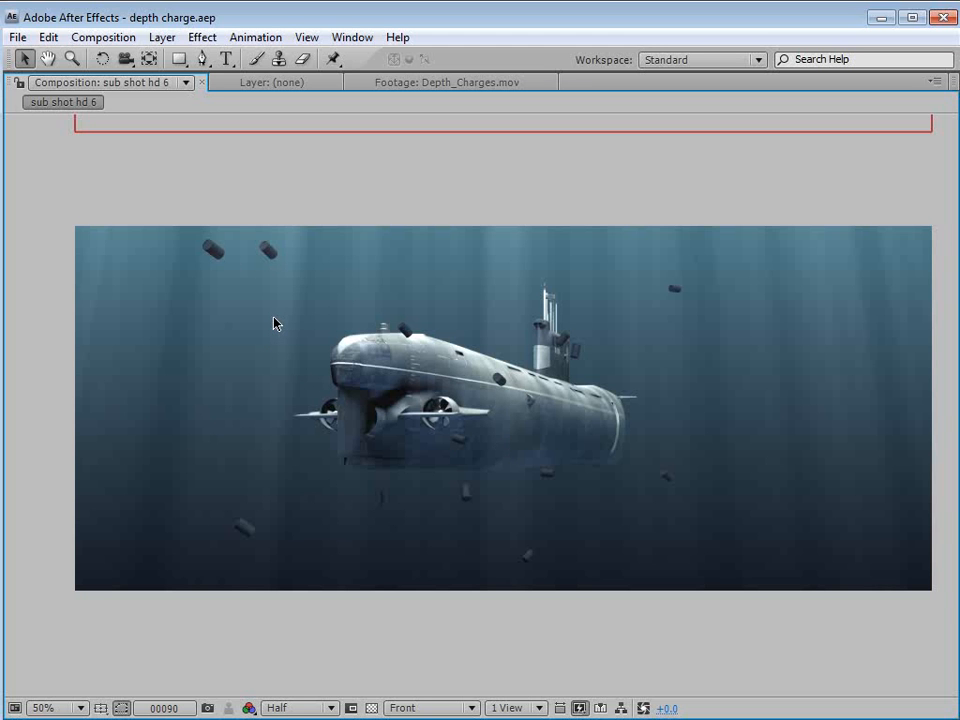
Solo the submarine footage layer sub shot hd 2.mov and duplicate it.
{"action": "key", "text": "grave"}
{"action": "left_click_drag", "start_coordinate": [490, 385], "coordinate": [528, 303]}
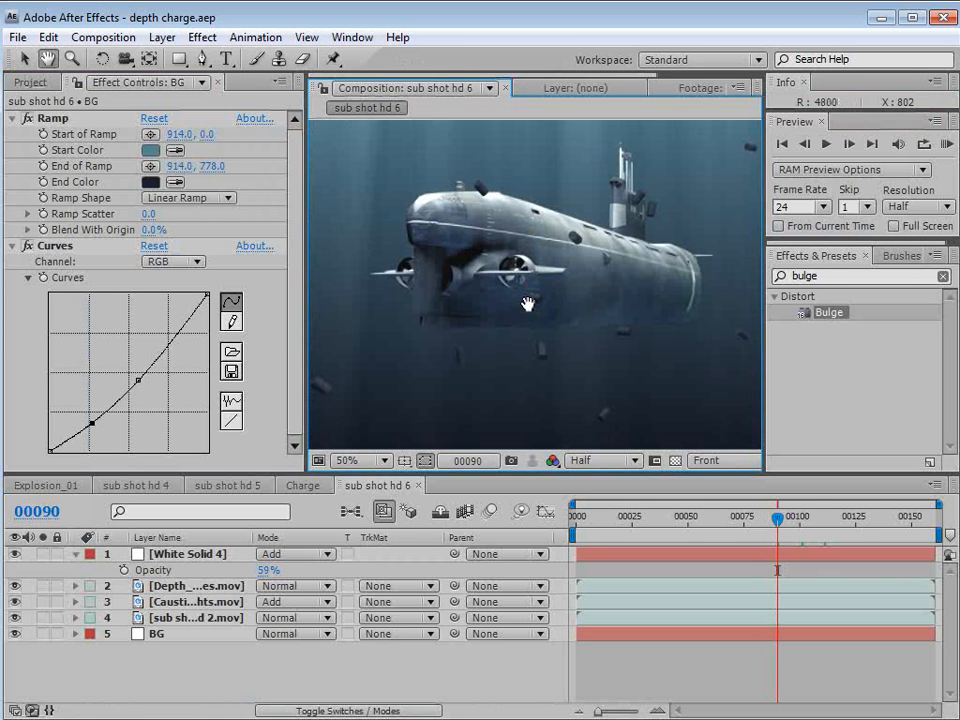
{"action": "scroll", "coordinate": [528, 303], "scroll_direction": "down", "scroll_amount": 2}
{"action": "left_click", "coordinate": [163, 619]}
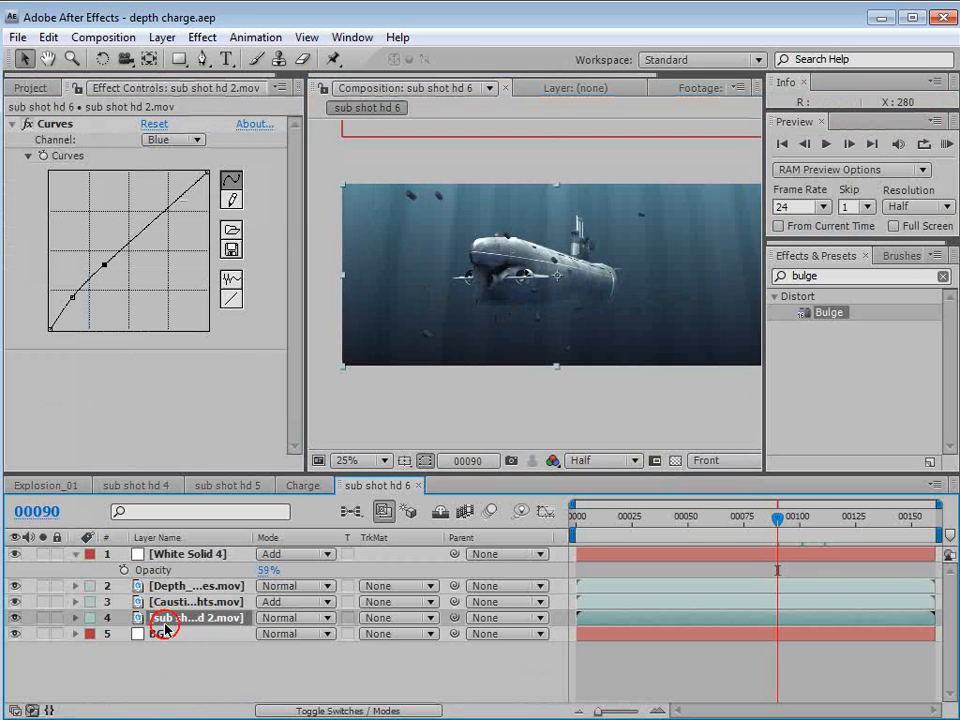
{"action": "left_click", "coordinate": [42, 618]}
{"action": "scroll", "coordinate": [548, 300], "scroll_direction": "up", "scroll_amount": 2}
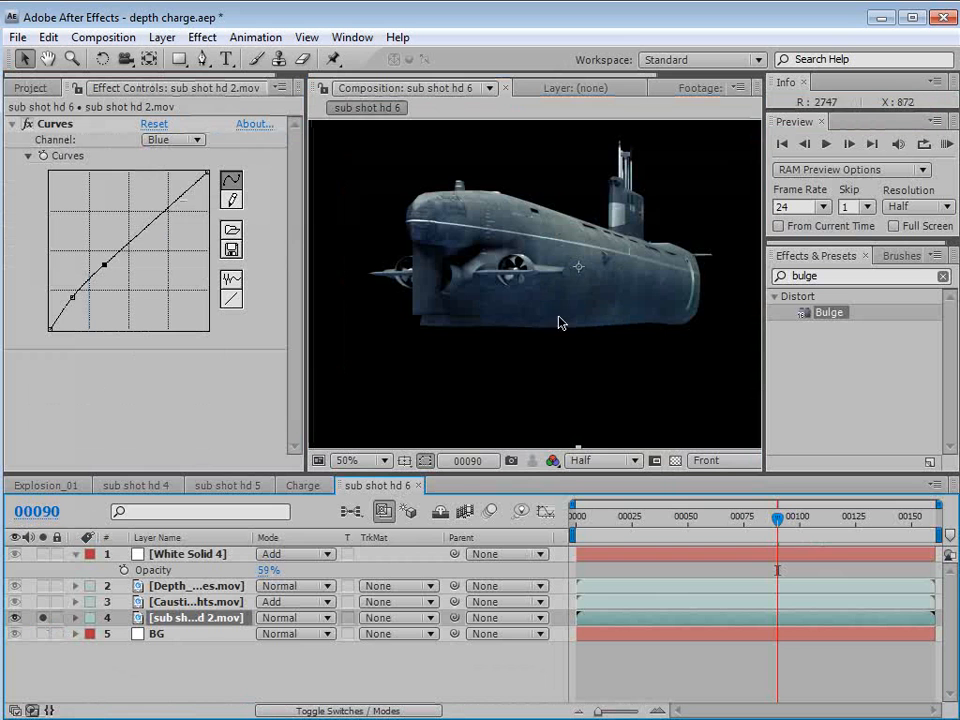
{"action": "key", "text": "ctrl+d"}
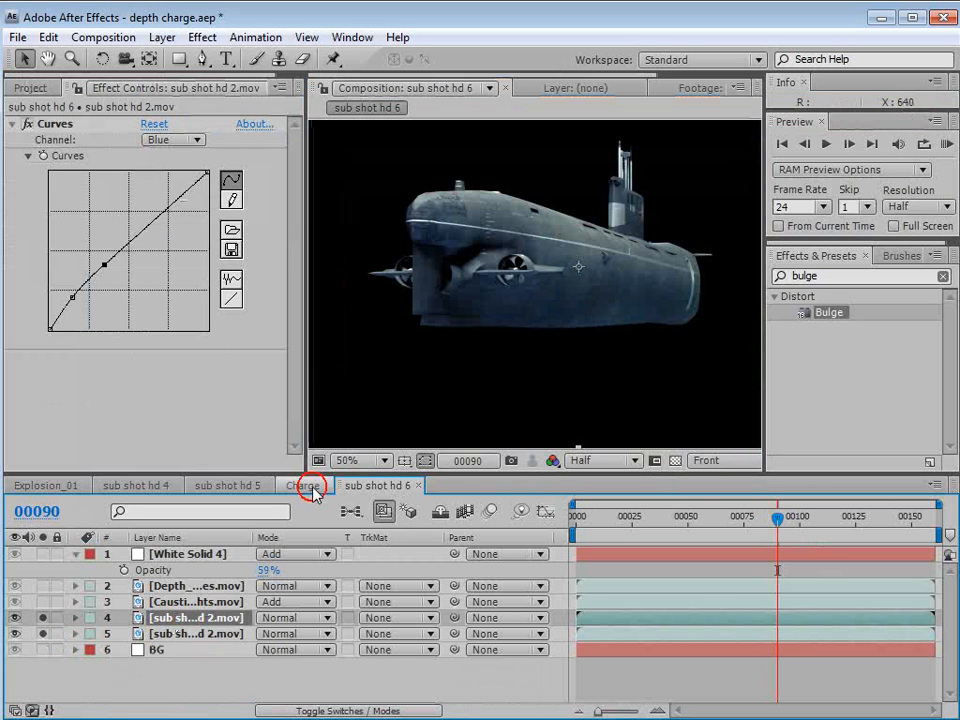
Apply a Tint effect to the upper submarine copy and map white to black (000000).
{"action": "left_click", "coordinate": [216, 38]}
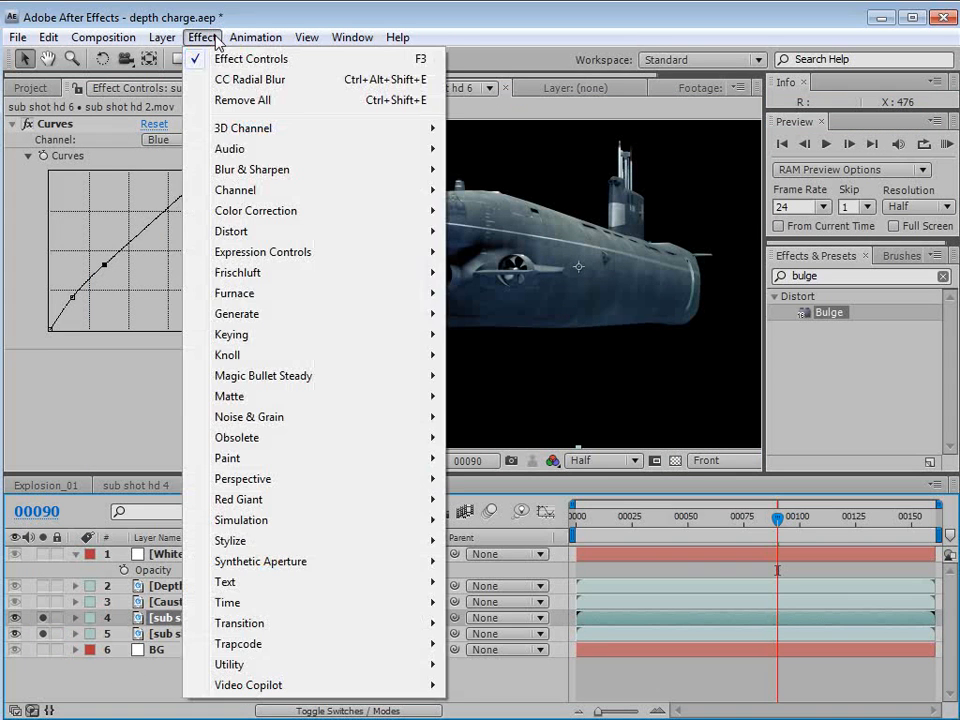
{"action": "mouse_move", "coordinate": [250, 215]}
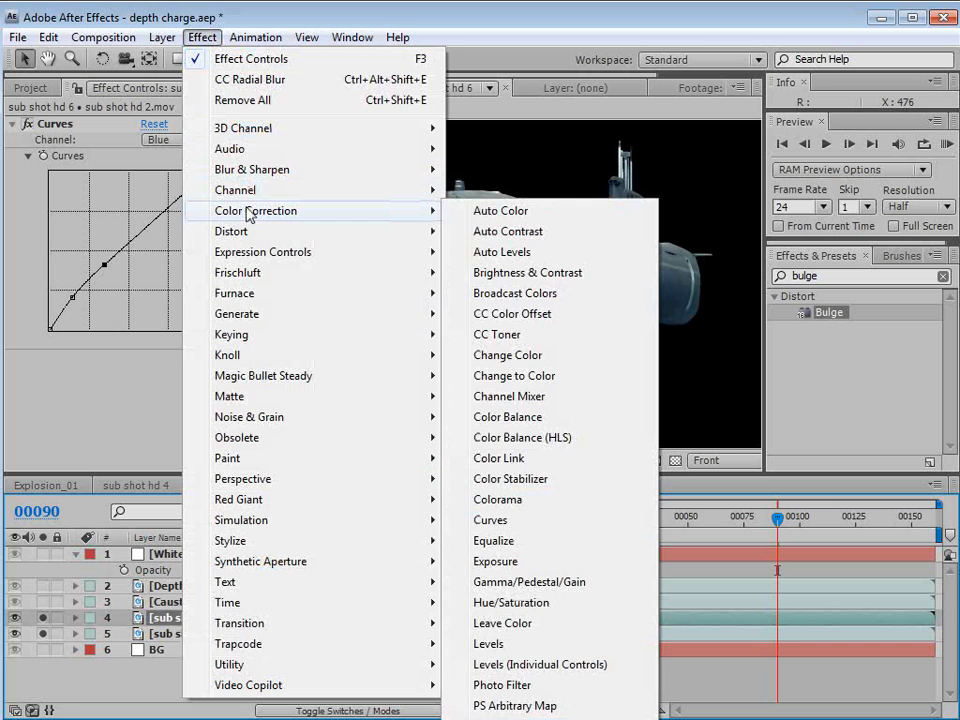
{"action": "left_click", "coordinate": [487, 719]}
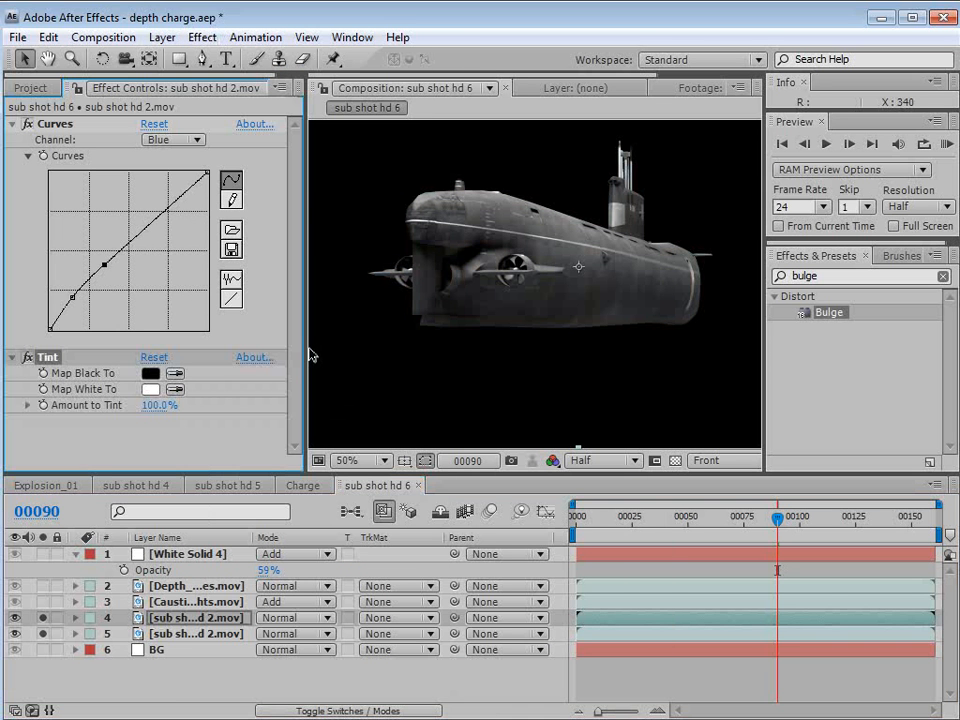
{"action": "left_click", "coordinate": [150, 390]}
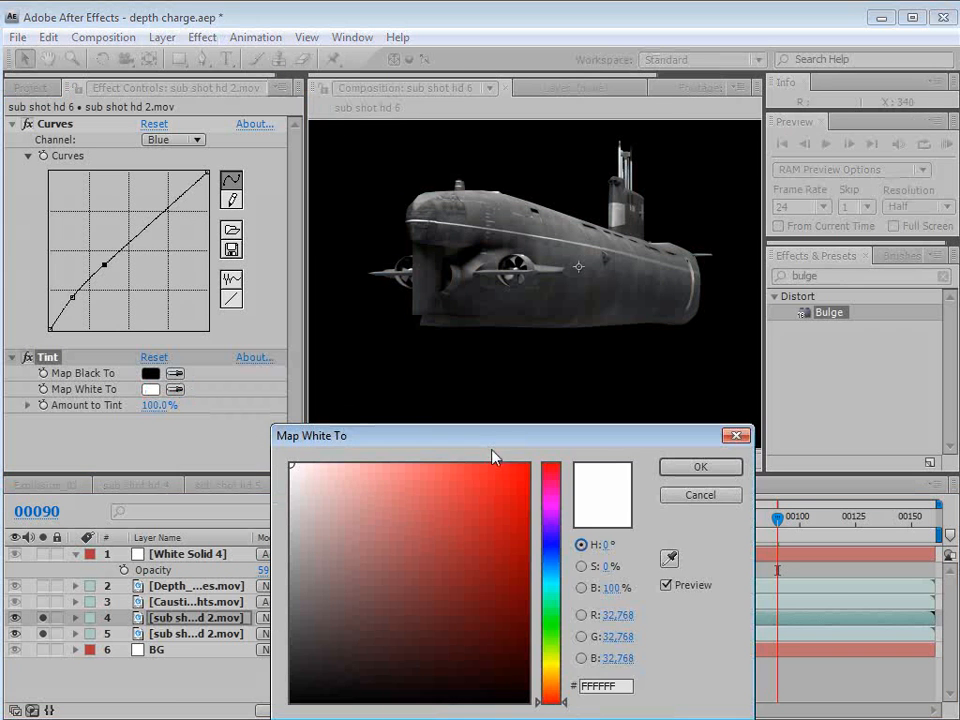
{"action": "left_click_drag", "start_coordinate": [437, 493], "coordinate": [528, 642]}
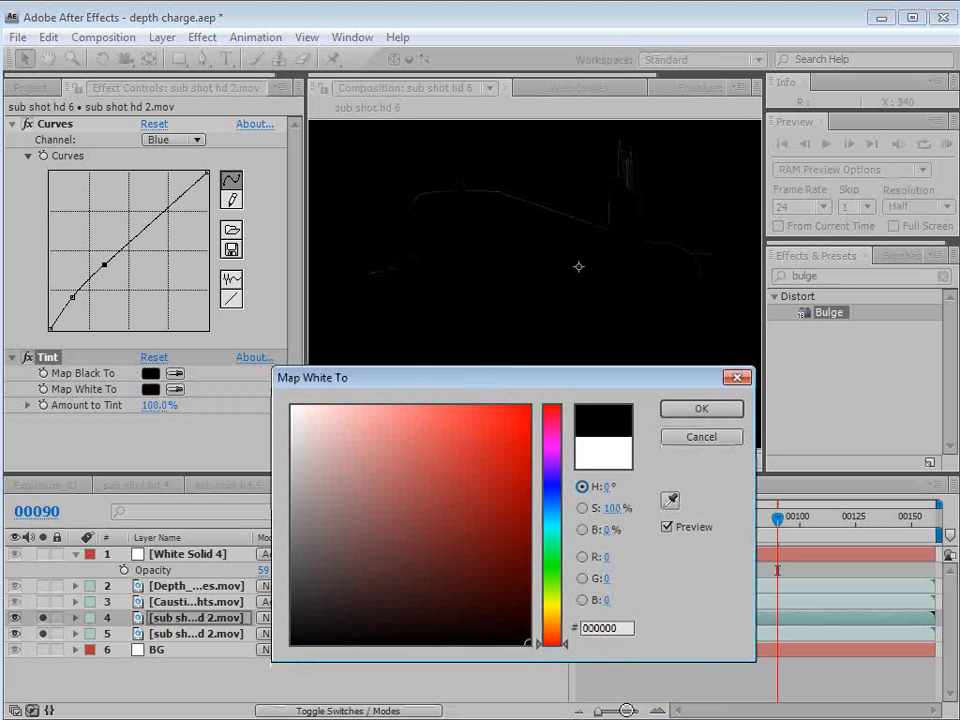
{"action": "left_click", "coordinate": [701, 409]}
Copy the CC Radial Blur effect from White Solid 4 and paste it onto the tinted submarine layer.
{"action": "left_click", "coordinate": [203, 588]}
{"action": "left_click", "coordinate": [174, 556]}
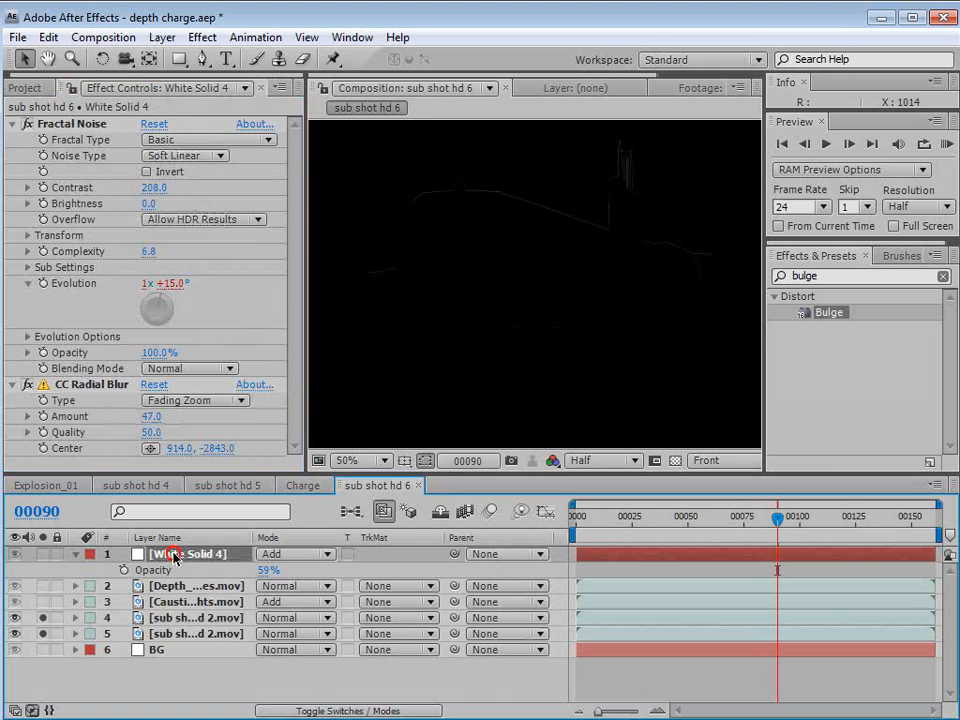
{"action": "left_click", "coordinate": [112, 389]}
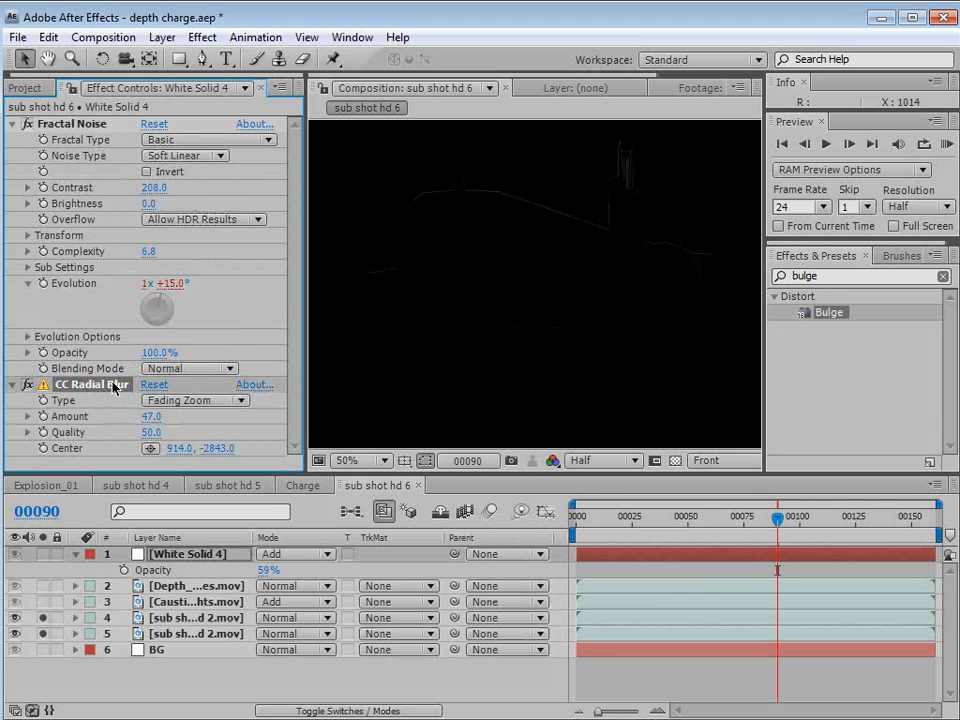
{"action": "left_click", "coordinate": [48, 37]}
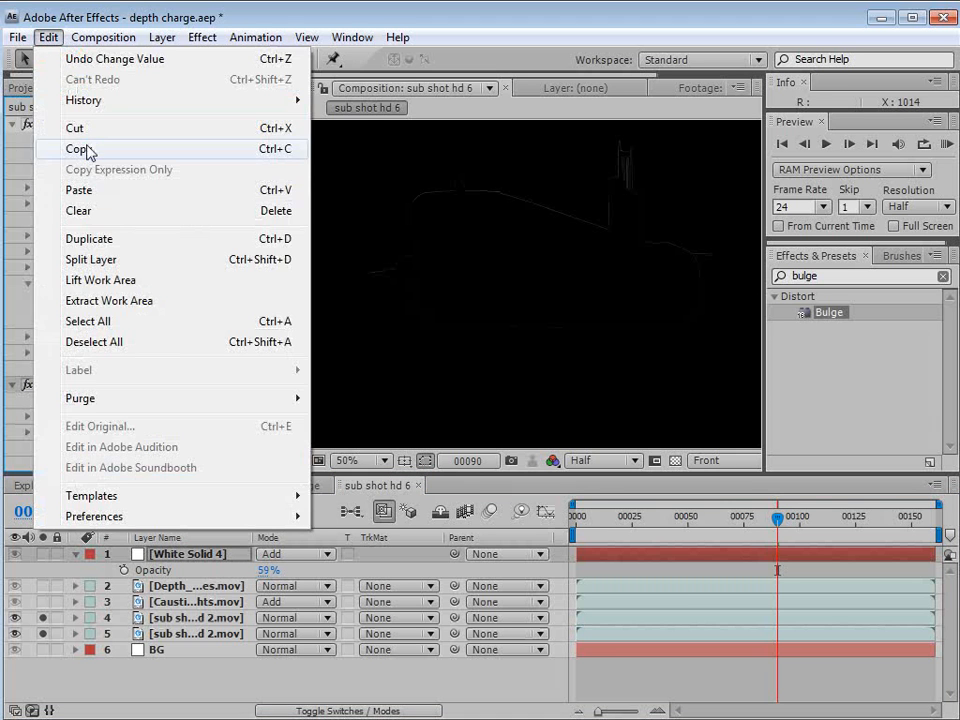
{"action": "left_click", "coordinate": [88, 150]}
{"action": "left_click", "coordinate": [190, 617]}
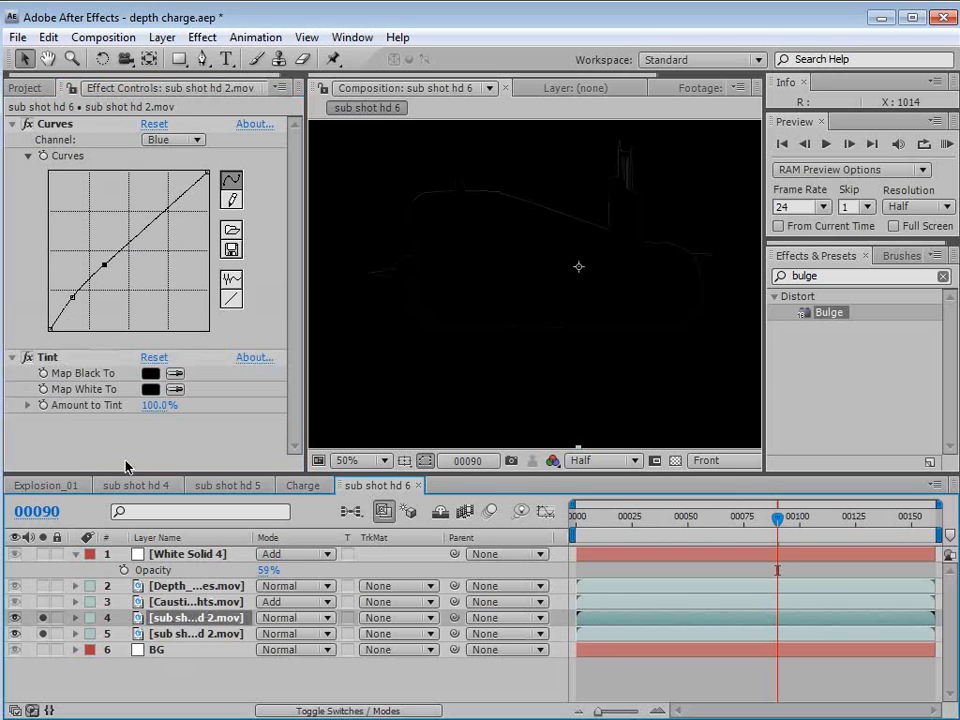
{"action": "left_click", "coordinate": [48, 37]}
{"action": "left_click", "coordinate": [89, 191]}
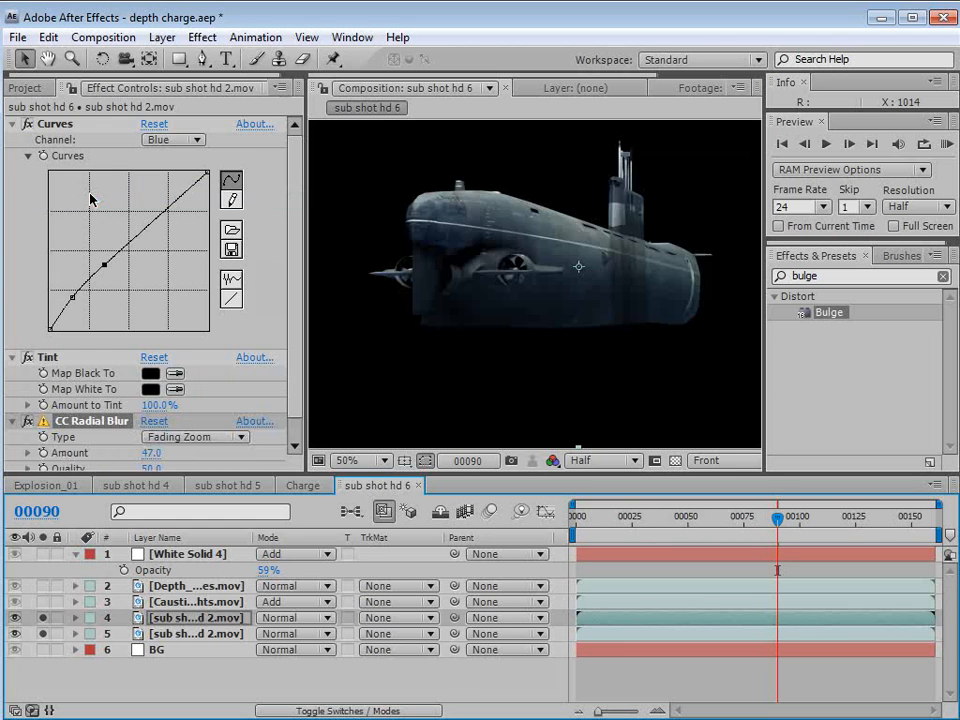
Turn off solo on both submarine layers and check the shadow streaks against the full shot.
{"action": "left_click_drag", "start_coordinate": [43, 617], "coordinate": [43, 633]}
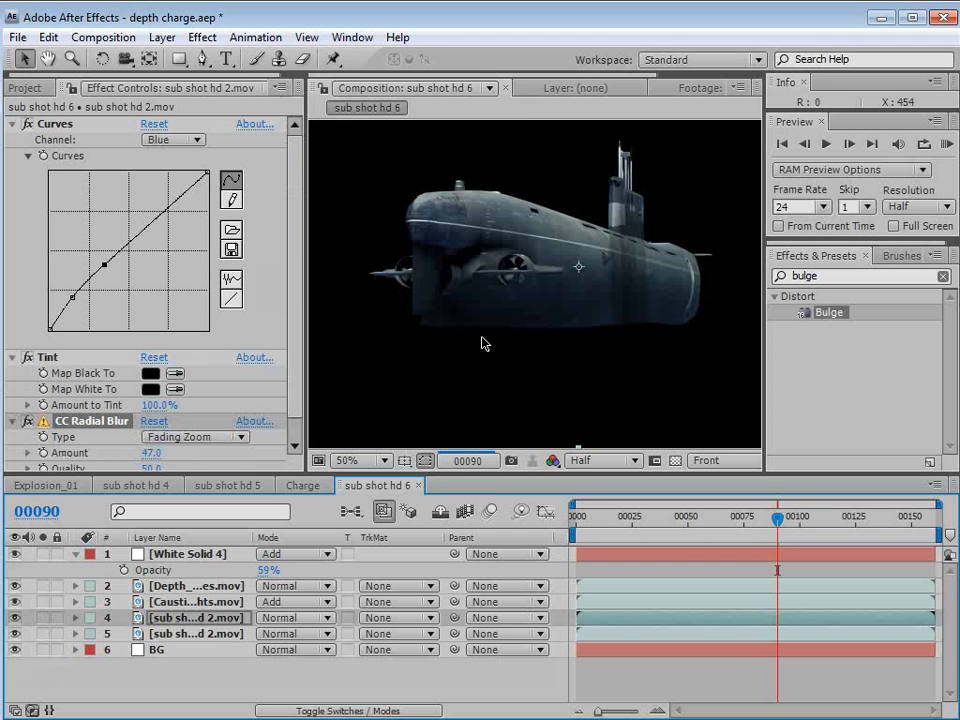
{"action": "key", "text": "grave"}
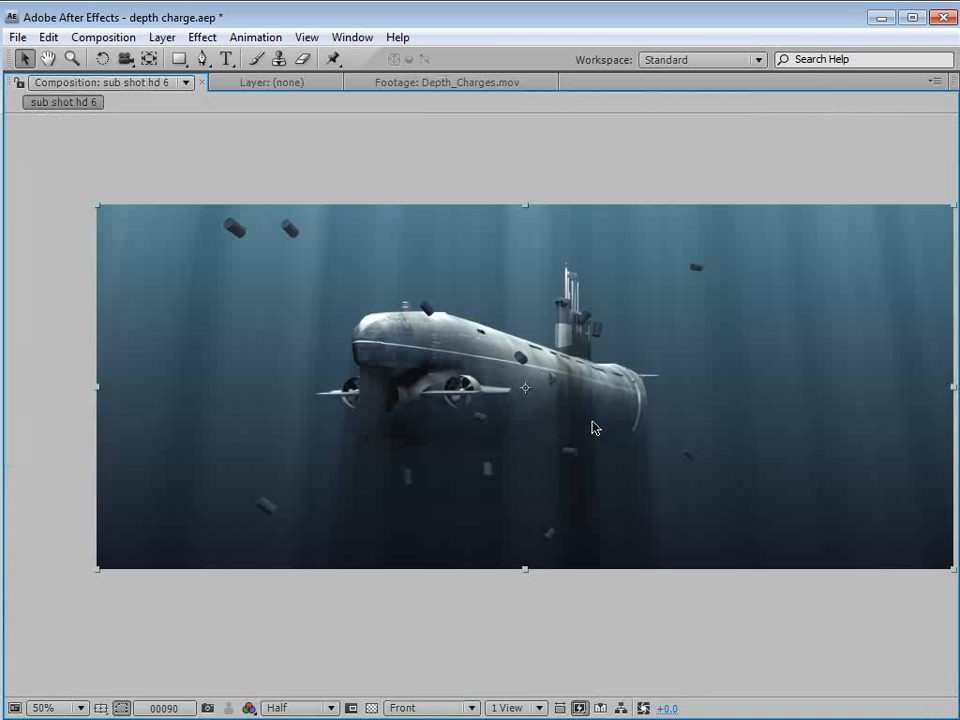
{"action": "key", "text": "grave"}
{"action": "key", "text": "space"}
{"action": "scroll", "coordinate": [576, 340], "scroll_direction": "down", "scroll_amount": 2}
{"action": "left_click_drag", "start_coordinate": [576, 341], "coordinate": [573, 329]}
Set the CC Radial Blur amount on the tinted submarine layer to 31.
{"action": "left_click", "coordinate": [168, 616]}
{"action": "key", "text": "space"}
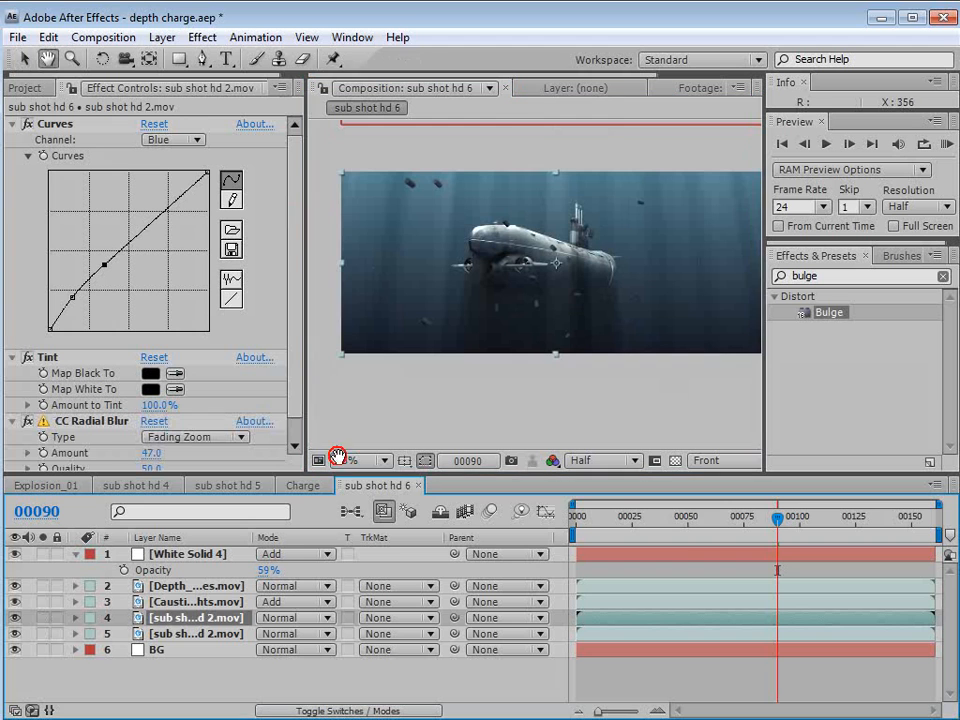
{"action": "scroll", "coordinate": [511, 322], "scroll_direction": "up", "scroll_amount": 2}
{"action": "left_click_drag", "start_coordinate": [506, 290], "coordinate": [514, 315]}
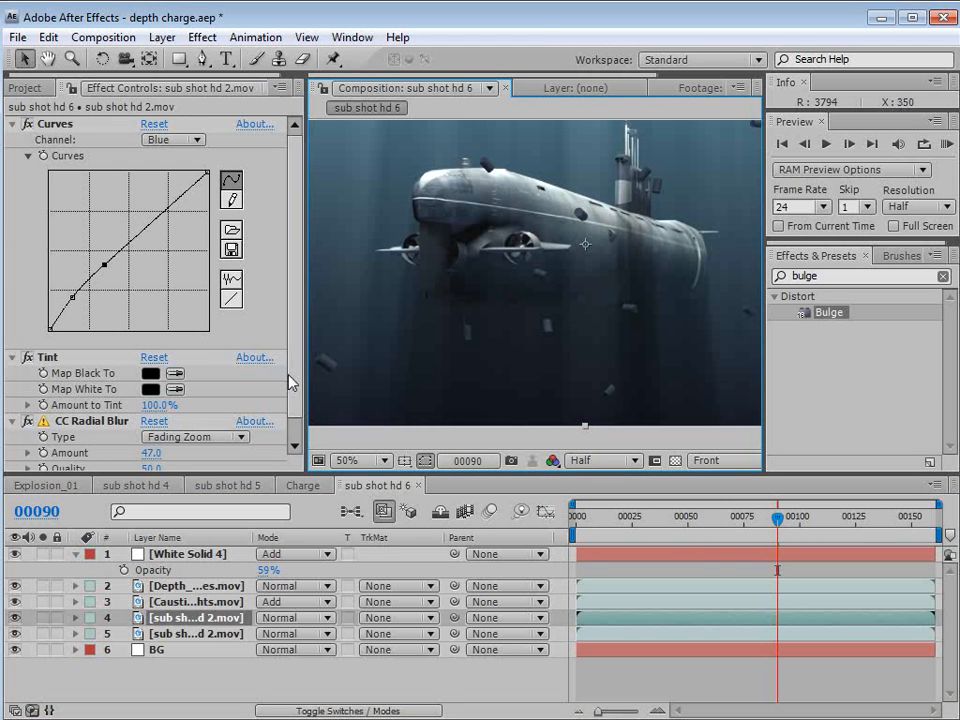
{"action": "scroll", "coordinate": [238, 445], "scroll_direction": "down", "scroll_amount": 1}
{"action": "mouse_move", "coordinate": [155, 438]}
{"action": "left_mouse_down"}
{"action": "mouse_move", "coordinate": [122, 438]}
{"action": "mouse_move", "coordinate": [142, 432]}
{"action": "left_mouse_up"}
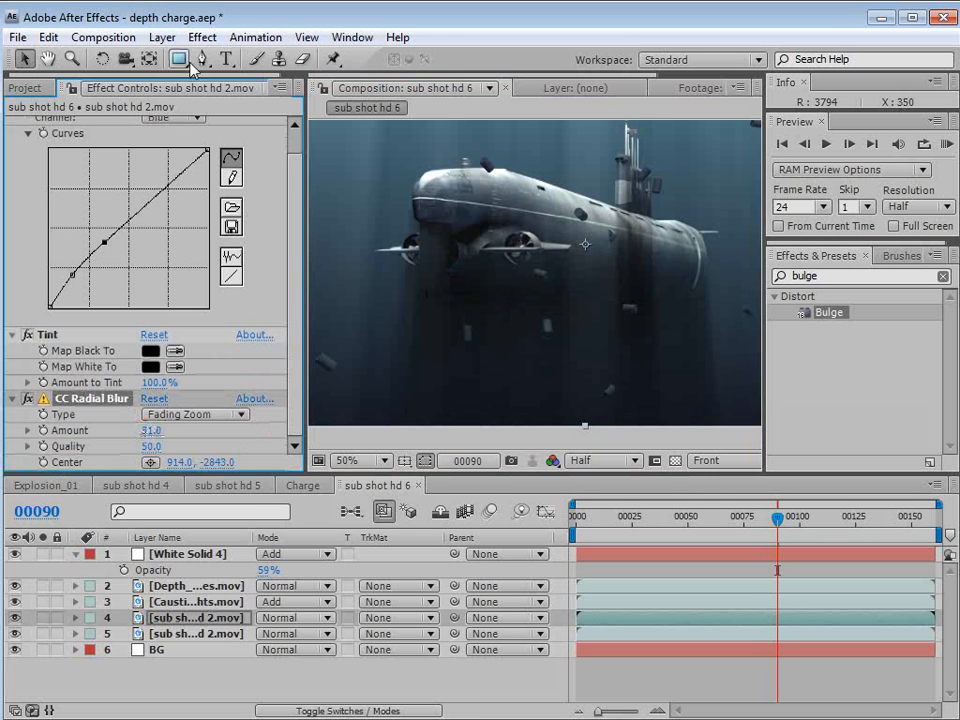
Apply Fast Blur to the tinted submarine layer with blurriness 9 and Repeat Edge Pixels enabled.
{"action": "left_click", "coordinate": [202, 37]}
{"action": "mouse_move", "coordinate": [255, 175]}
{"action": "left_click", "coordinate": [610, 334]}
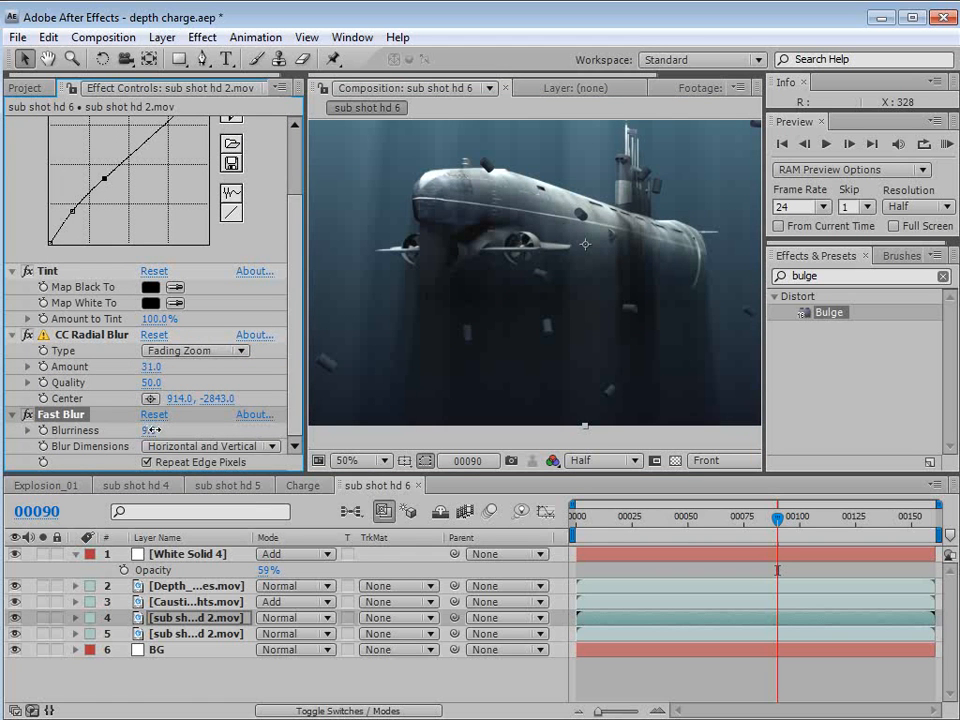
Set the blurred submarine layer's blending mode to Classic Color Burn and its opacity to 12%.
{"action": "left_click", "coordinate": [284, 628]}
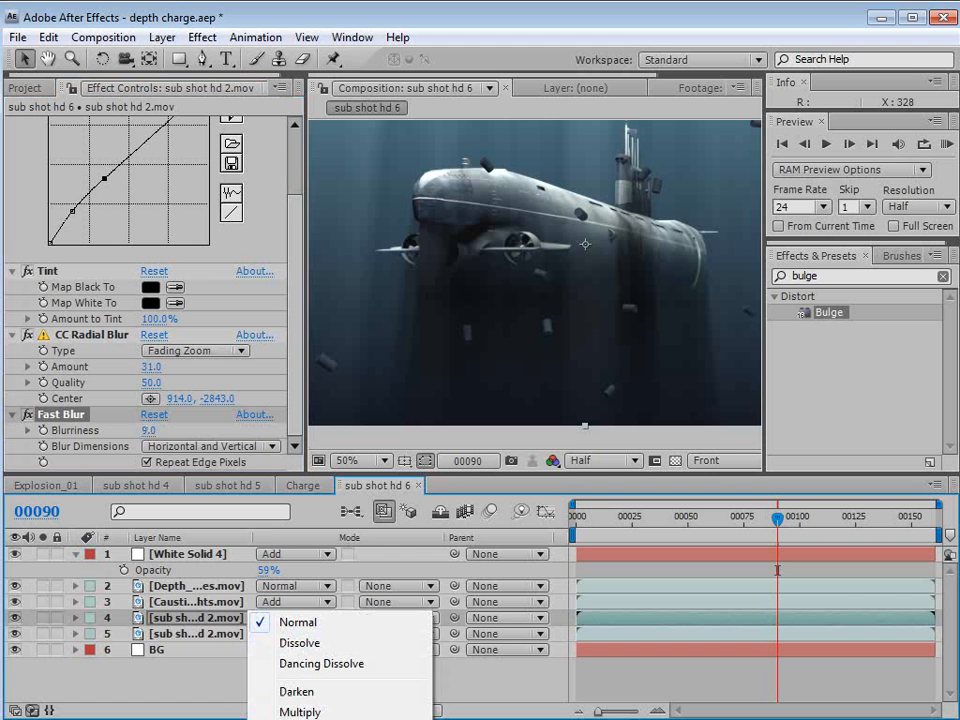
{"action": "left_click", "coordinate": [300, 719]}
{"action": "left_click", "coordinate": [278, 619]}
{"action": "left_click", "coordinate": [322, 639]}
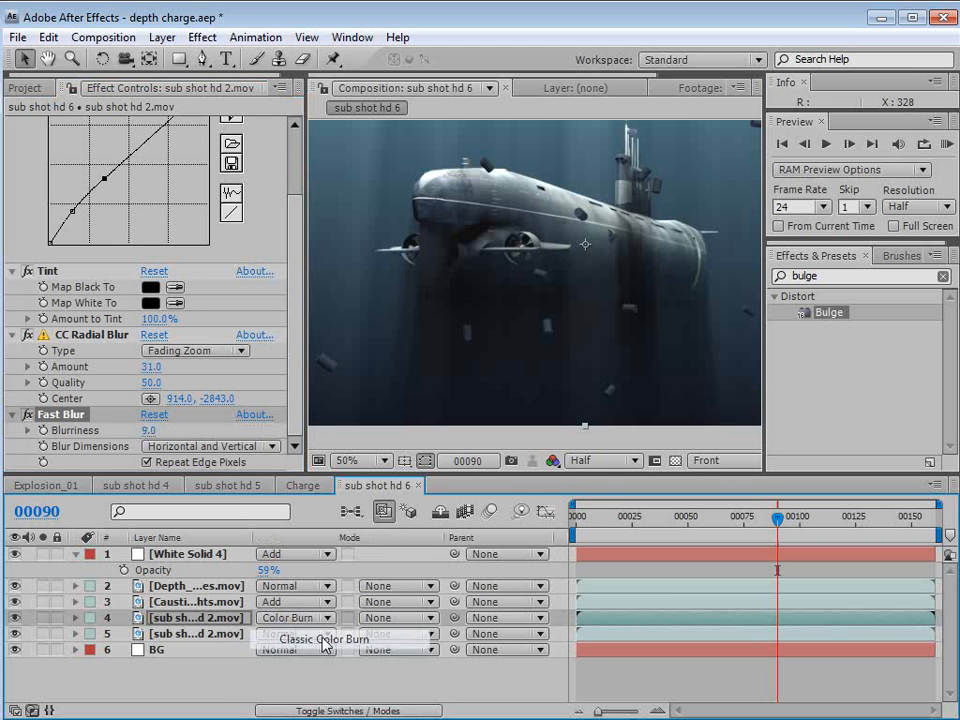
{"action": "key", "text": "t"}
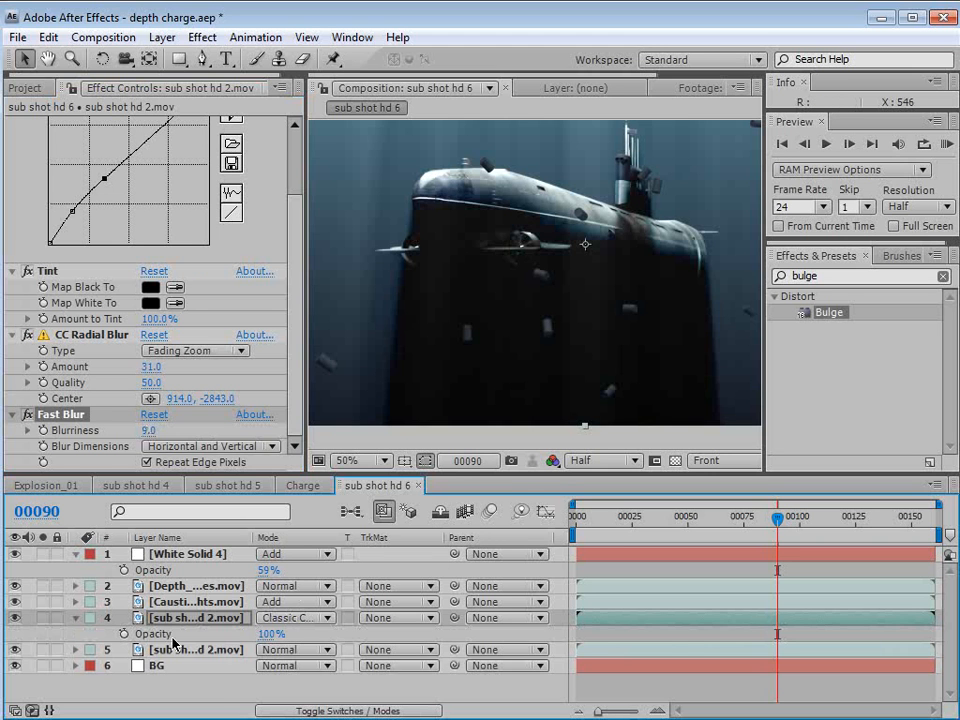
{"action": "left_click_drag", "start_coordinate": [258, 641], "coordinate": [186, 650]}
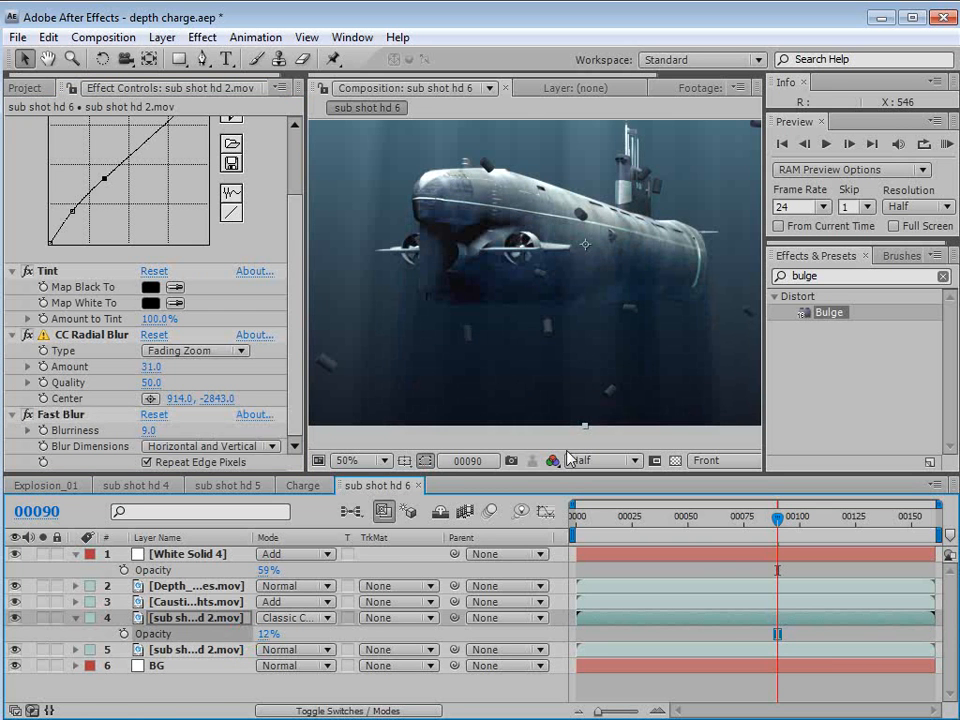
Review the submarine's shadow in the whole frame and at frame 44.
{"action": "key", "text": "grave"}
{"action": "key", "text": "grave"}
{"action": "key", "text": "h"}
{"action": "scroll", "coordinate": [596, 317], "scroll_direction": "down", "scroll_amount": 2}
{"action": "left_click_drag", "start_coordinate": [699, 396], "coordinate": [671, 411]}
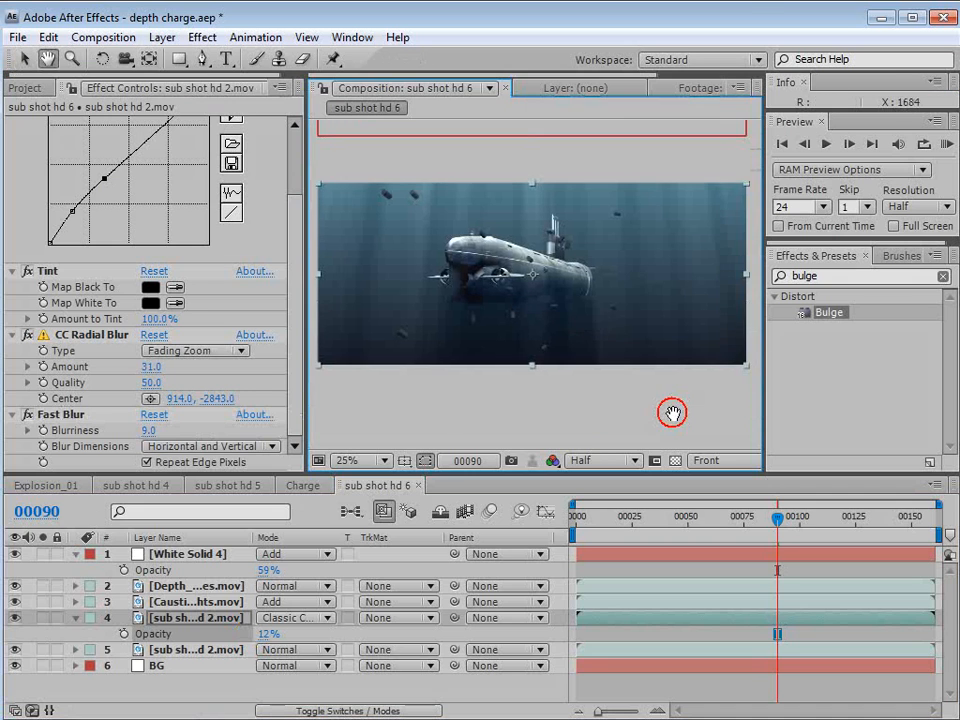
{"action": "key", "text": "v"}
{"action": "left_click_drag", "start_coordinate": [753, 520], "coordinate": [675, 536]}
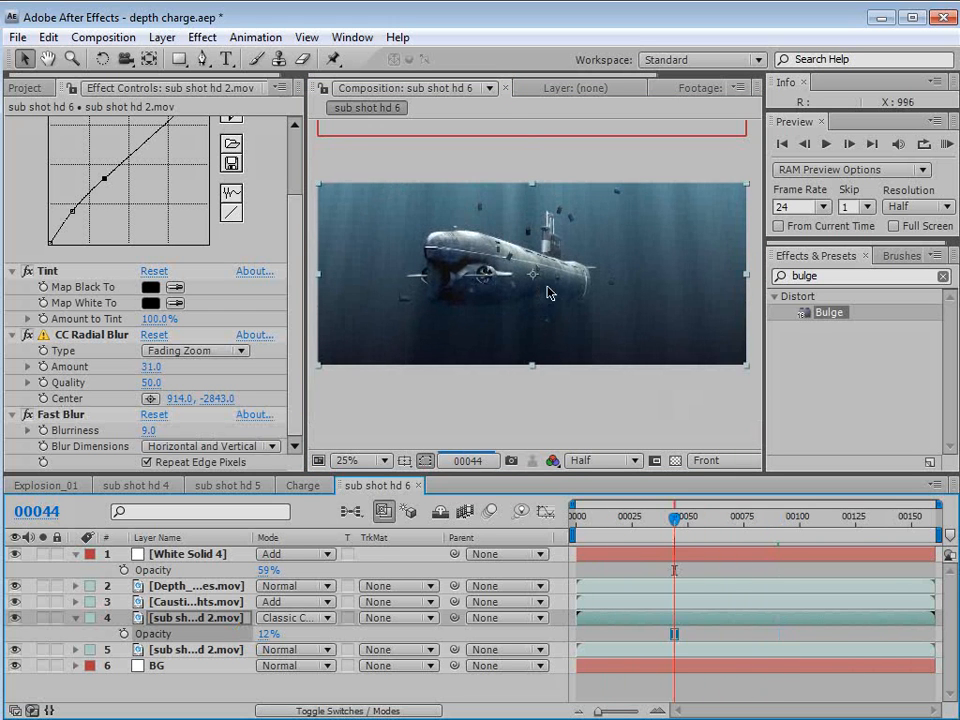
Duplicate the Depth_Charges.mov layer and paste the submarine shadow layer's Tint and CC Radial Blur effects onto the upper copy.
{"action": "left_click", "coordinate": [181, 588]}
{"action": "key", "text": "ctrl+d"}
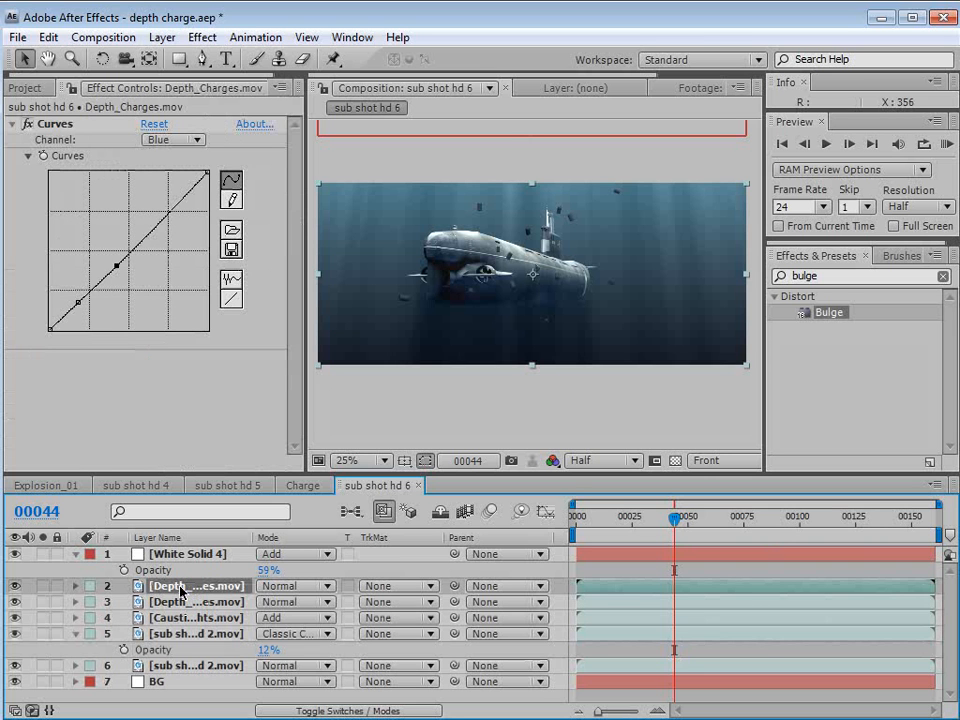
{"action": "left_click", "coordinate": [185, 636]}
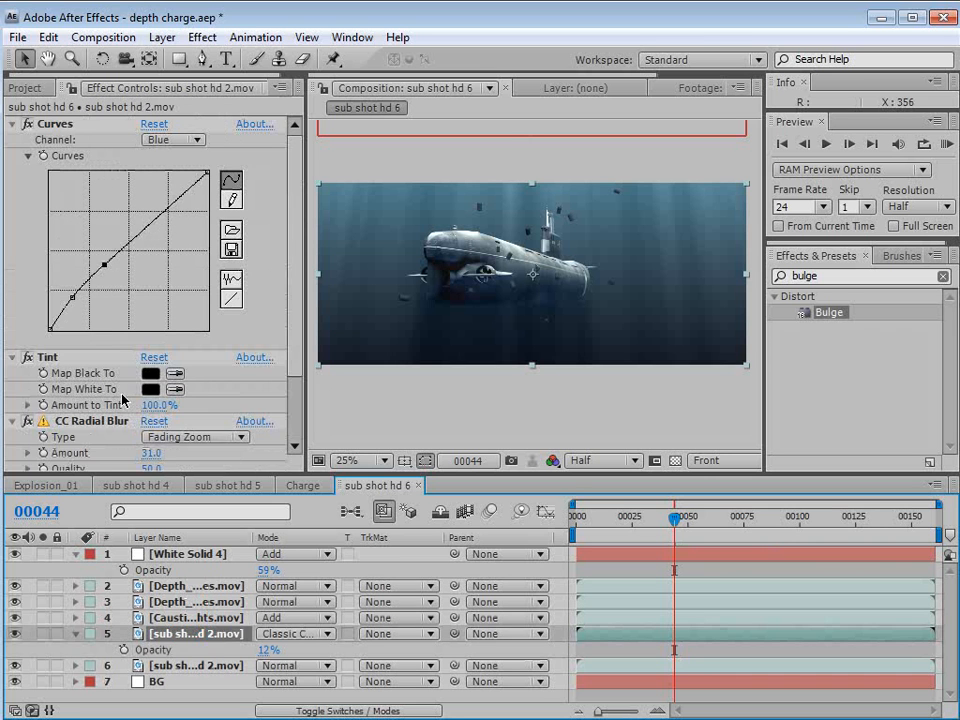
{"action": "left_click", "coordinate": [47, 358]}
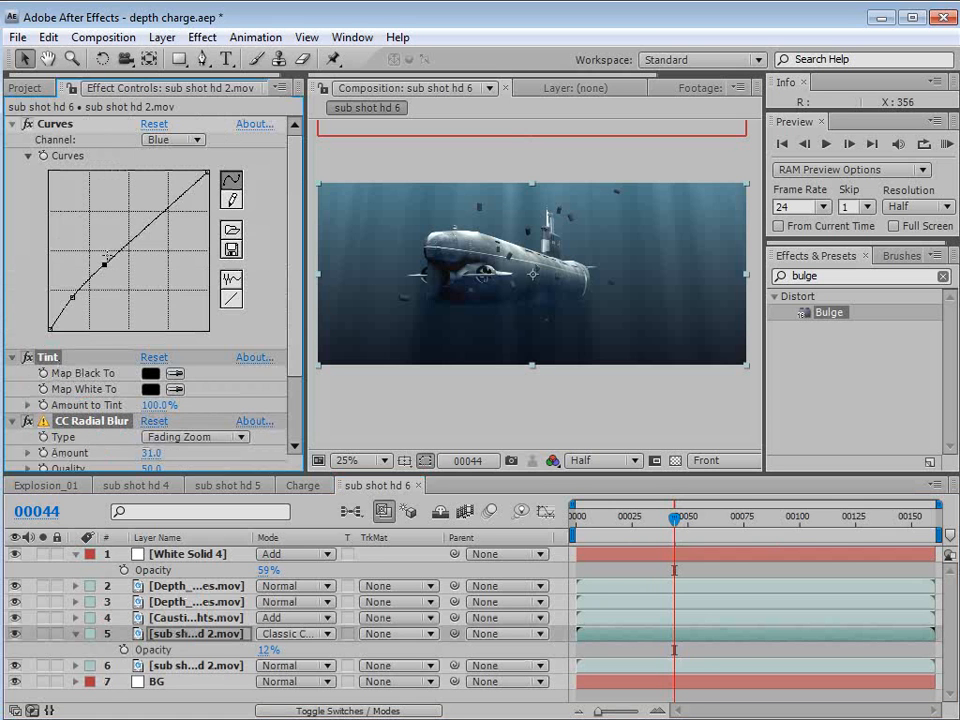
{"action": "left_click", "coordinate": [47, 37]}
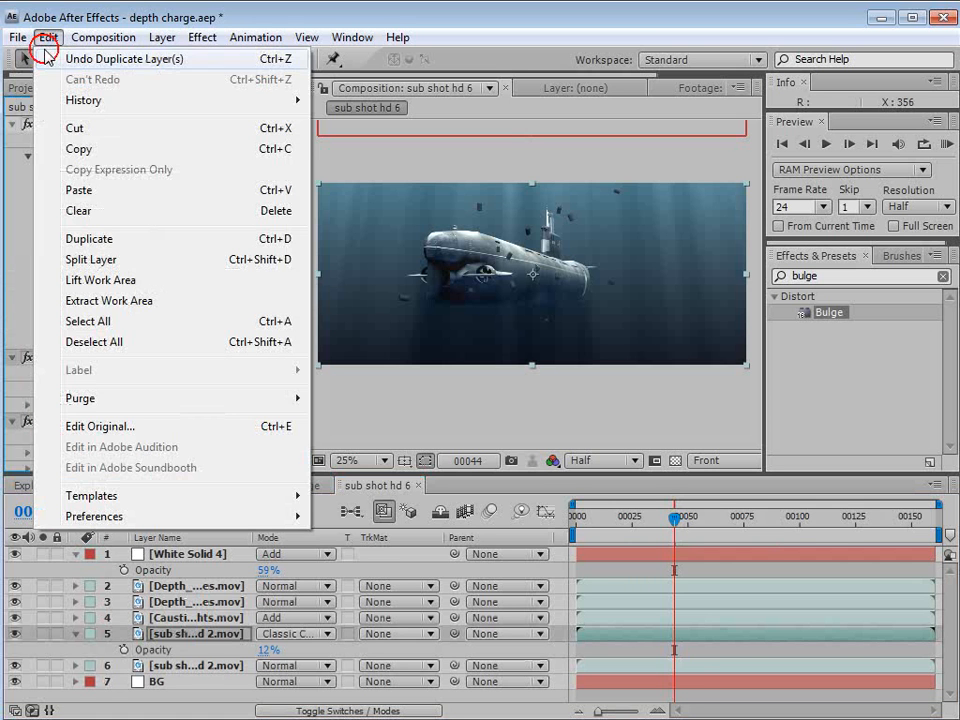
{"action": "left_click", "coordinate": [82, 150]}
{"action": "left_click", "coordinate": [200, 585]}
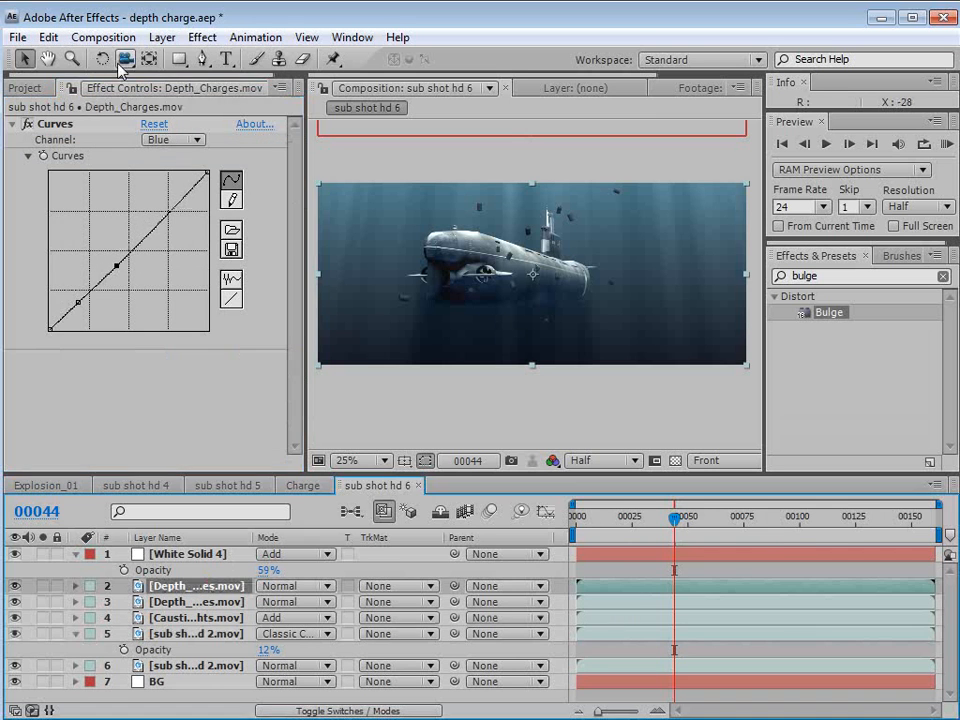
{"action": "left_click", "coordinate": [50, 38]}
{"action": "left_click", "coordinate": [86, 190]}
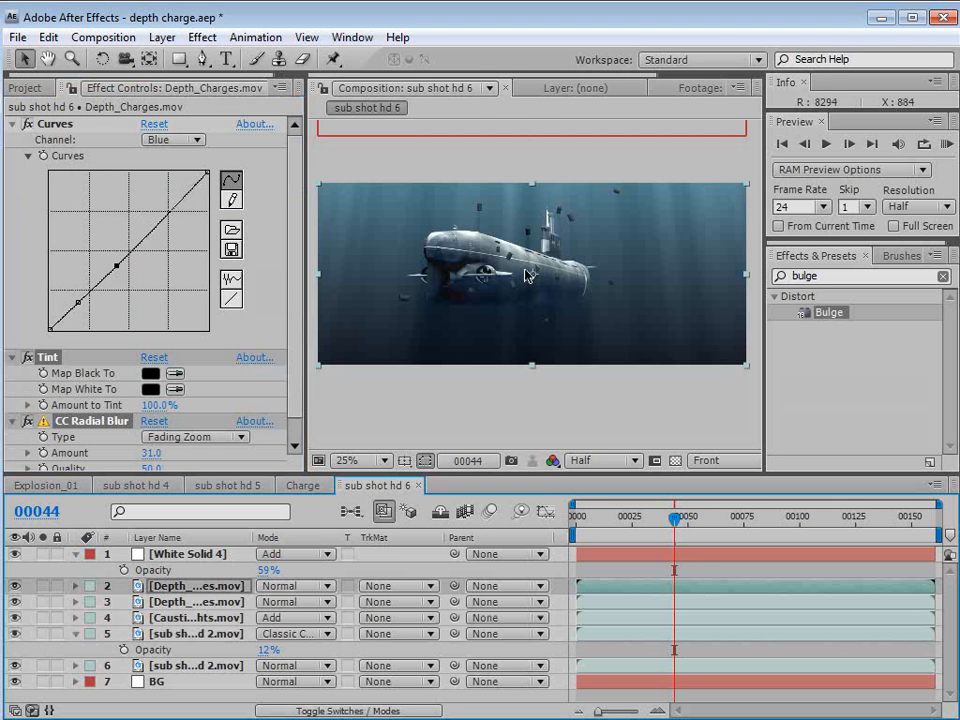
Reduce the CC Radial Blur amount to 5 on the upper Depth_Charges.mov layer.
{"action": "scroll", "coordinate": [528, 277], "scroll_direction": "up", "scroll_amount": 2}
{"action": "key", "text": "space"}
{"action": "left_click_drag", "start_coordinate": [518, 196], "coordinate": [555, 266]}
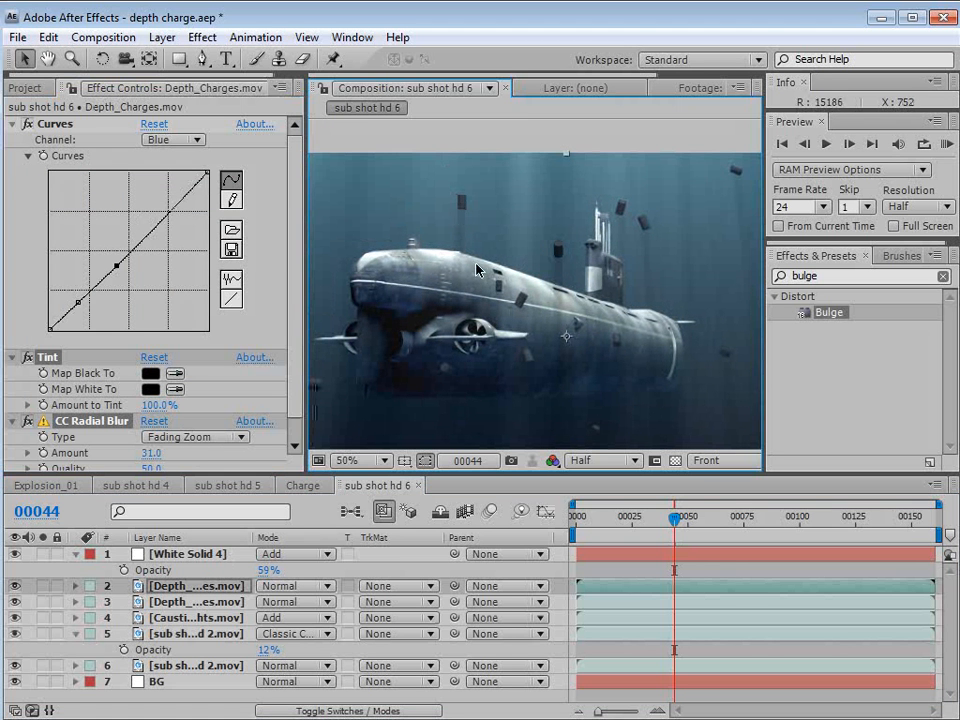
{"action": "left_click", "coordinate": [185, 585]}
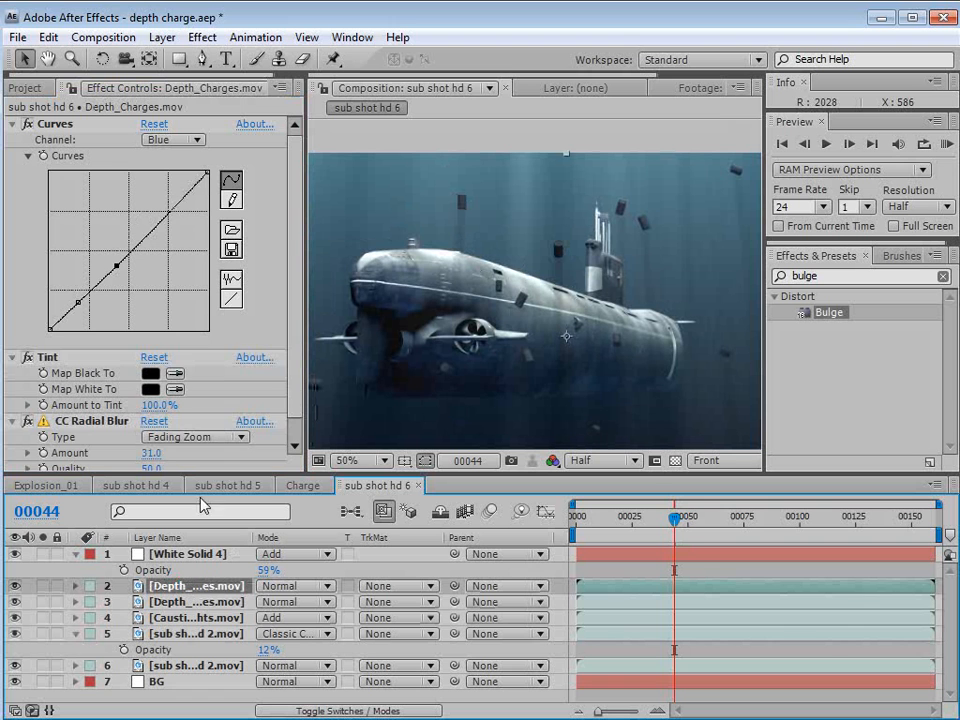
{"action": "left_click_drag", "start_coordinate": [150, 458], "coordinate": [135, 461]}
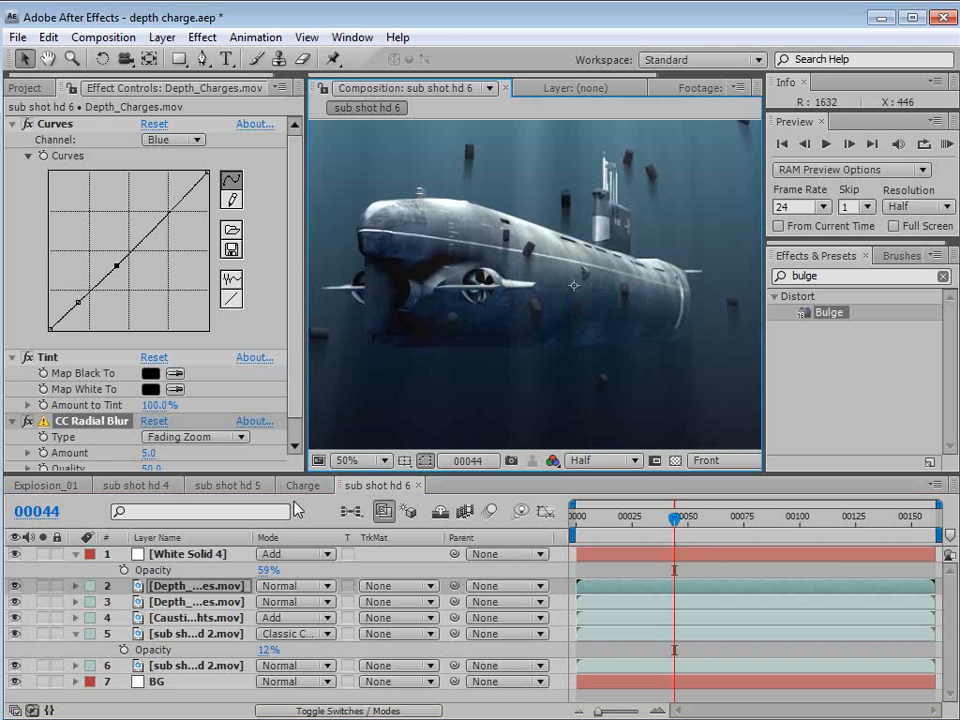
Apply Fast Blur to the upper Depth_Charges.mov layer with a blurriness of 2 and Repeat Edge Pixels enabled.
{"action": "left_click", "coordinate": [201, 37]}
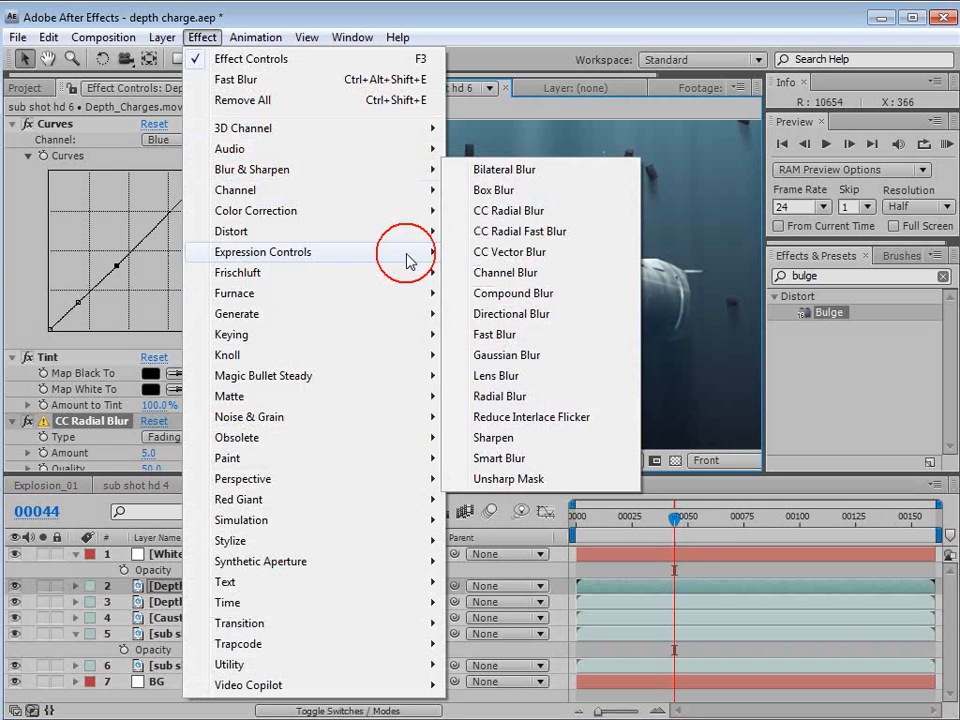
{"action": "left_click", "coordinate": [498, 335]}
{"action": "left_click", "coordinate": [150, 463]}
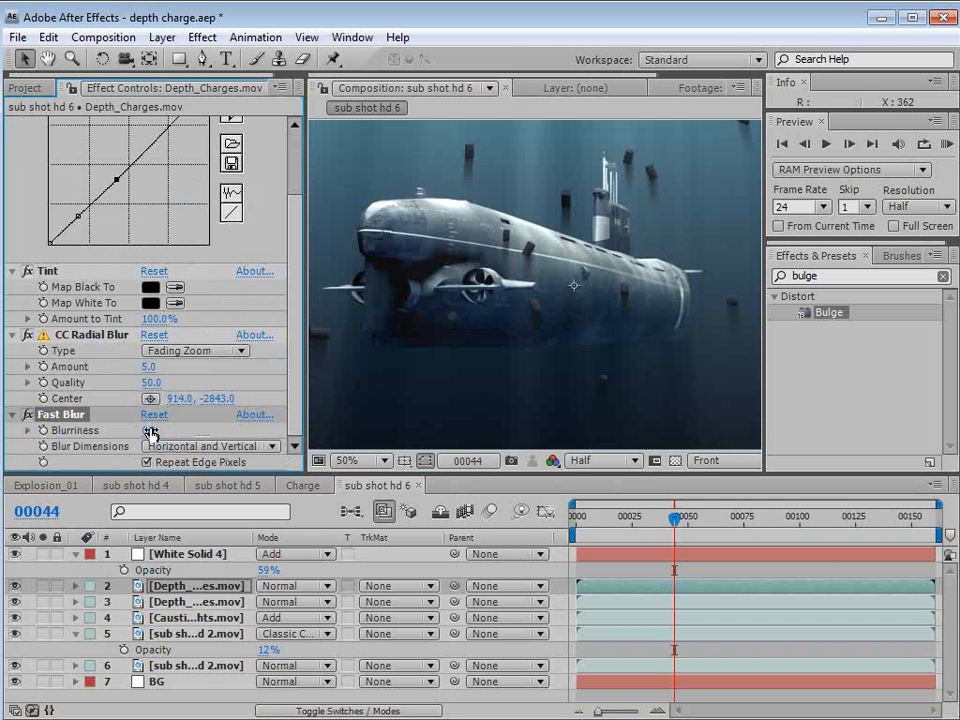
{"action": "left_click_drag", "start_coordinate": [150, 430], "coordinate": [157, 428]}
Set the upper Depth_Charges.mov layer's opacity to 22% and its blending mode to Classic Color Burn.
{"action": "key", "text": "t"}
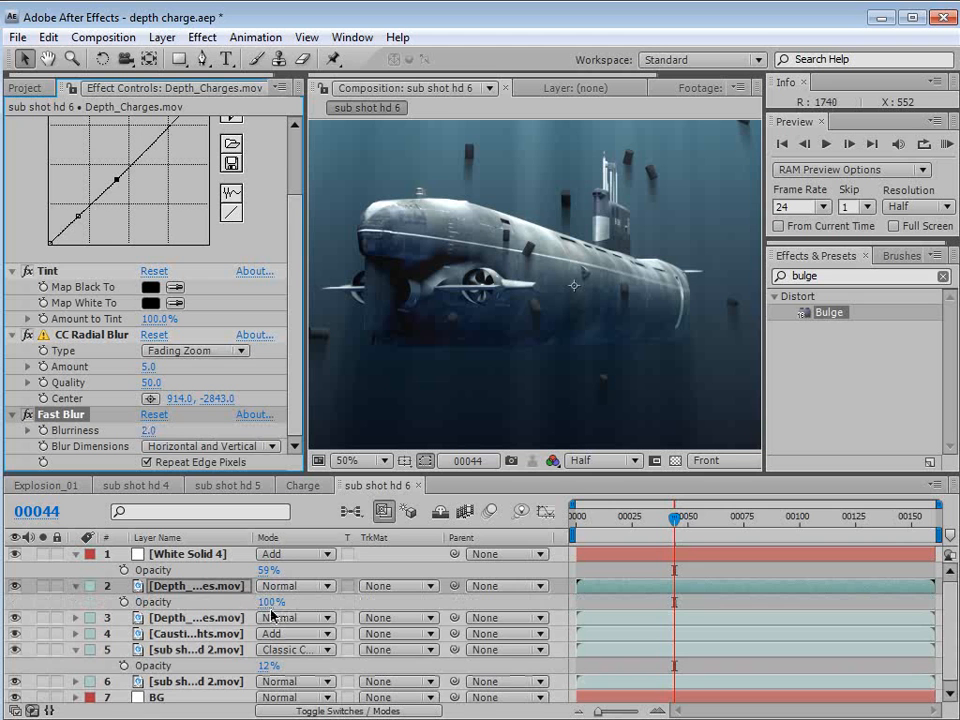
{"action": "mouse_move", "coordinate": [268, 610]}
{"action": "left_mouse_down"}
{"action": "mouse_move", "coordinate": [205, 605]}
{"action": "mouse_move", "coordinate": [232, 605]}
{"action": "left_mouse_up"}
{"action": "left_click", "coordinate": [291, 585]}
{"action": "left_click", "coordinate": [322, 716]}
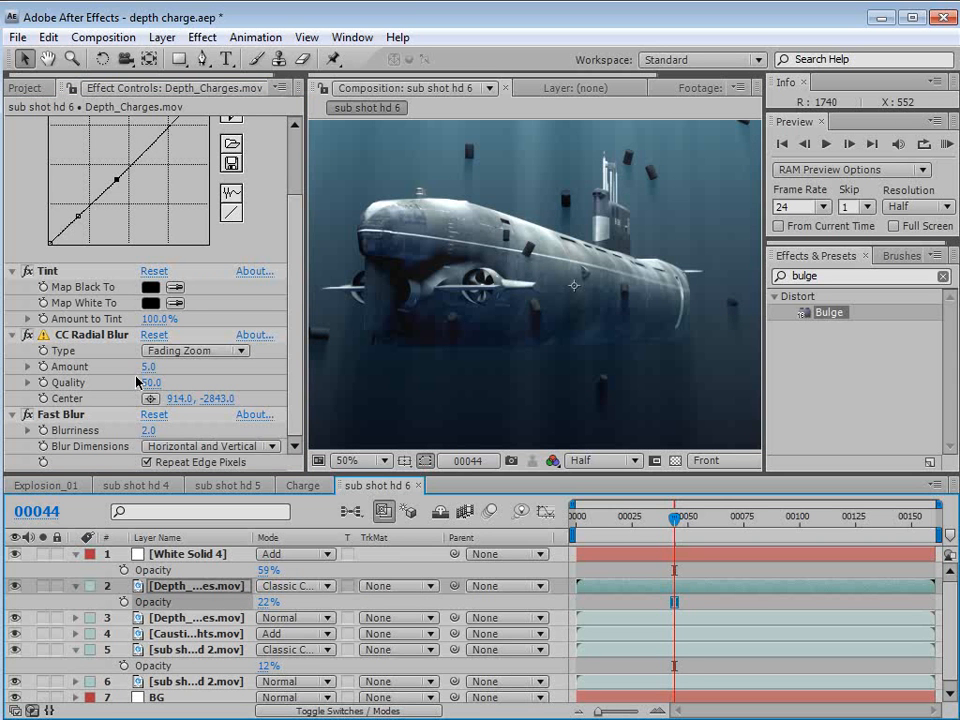
{"action": "left_click_drag", "start_coordinate": [147, 367], "coordinate": [148, 366]}
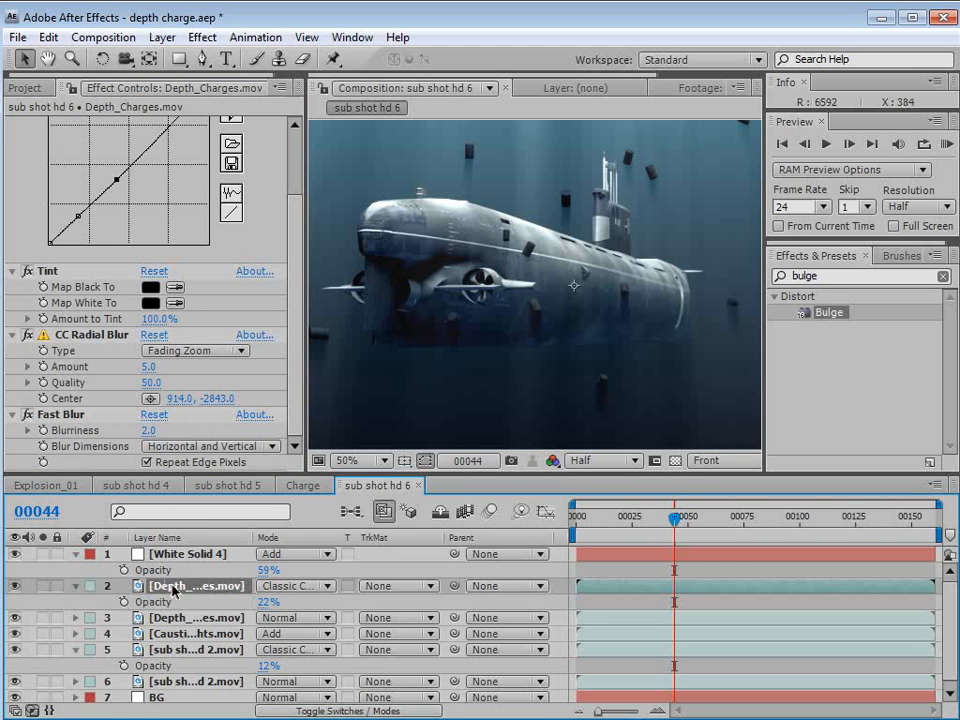
Duplicate the depth charge shadow layer and set the copy's CC Radial Blur amount to 14.
{"action": "key", "text": "ctrl+d"}
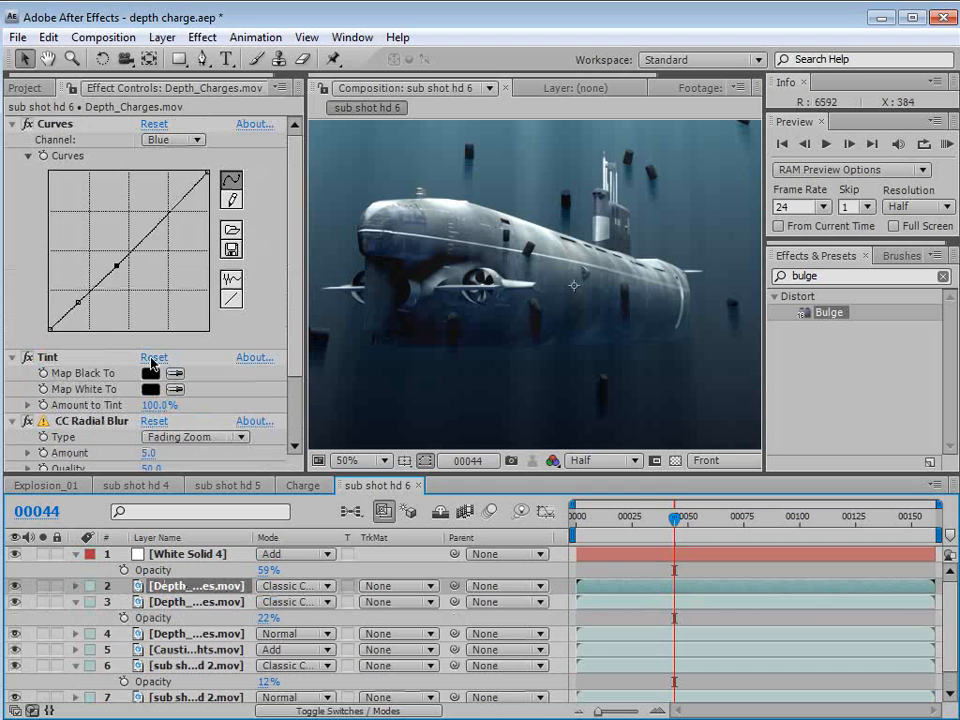
{"action": "scroll", "coordinate": [290, 400], "scroll_direction": "down", "scroll_amount": 3}
{"action": "mouse_move", "coordinate": [148, 374]}
{"action": "left_mouse_down"}
{"action": "mouse_move", "coordinate": [170, 357]}
{"action": "mouse_move", "coordinate": [154, 366]}
{"action": "left_mouse_up"}
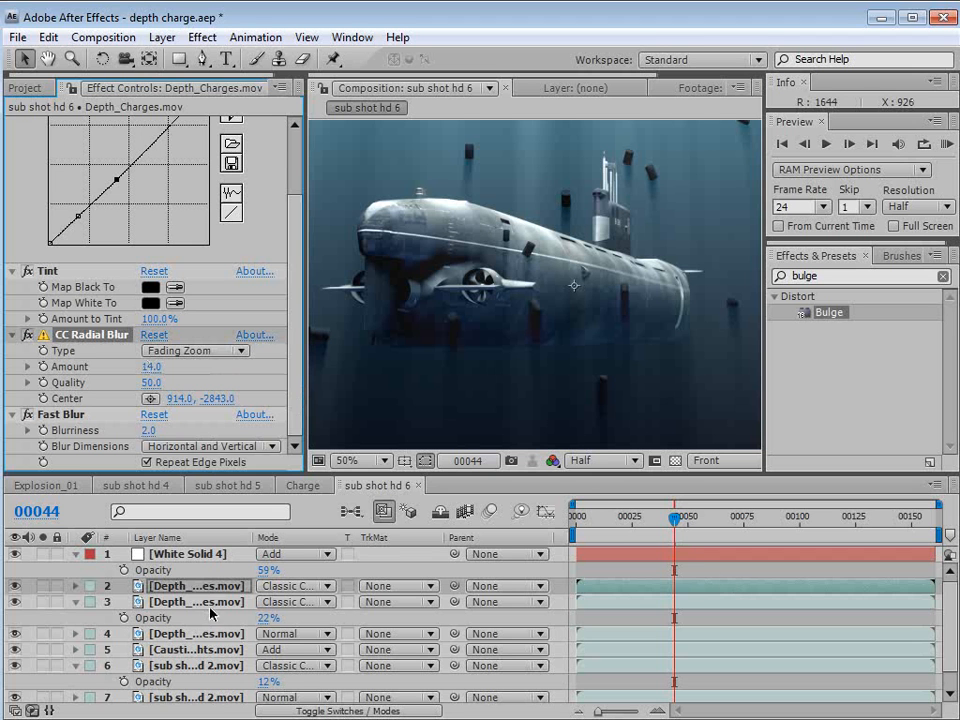
Set the opacity of both depth charge shadow layers to 9% and review the shadows in the whole frame.
{"action": "left_click", "coordinate": [243, 602], "text": "shift"}
{"action": "key", "text": "t"}
{"action": "left_click_drag", "start_coordinate": [263, 603], "coordinate": [255, 605]}
{"action": "key", "text": "grave"}
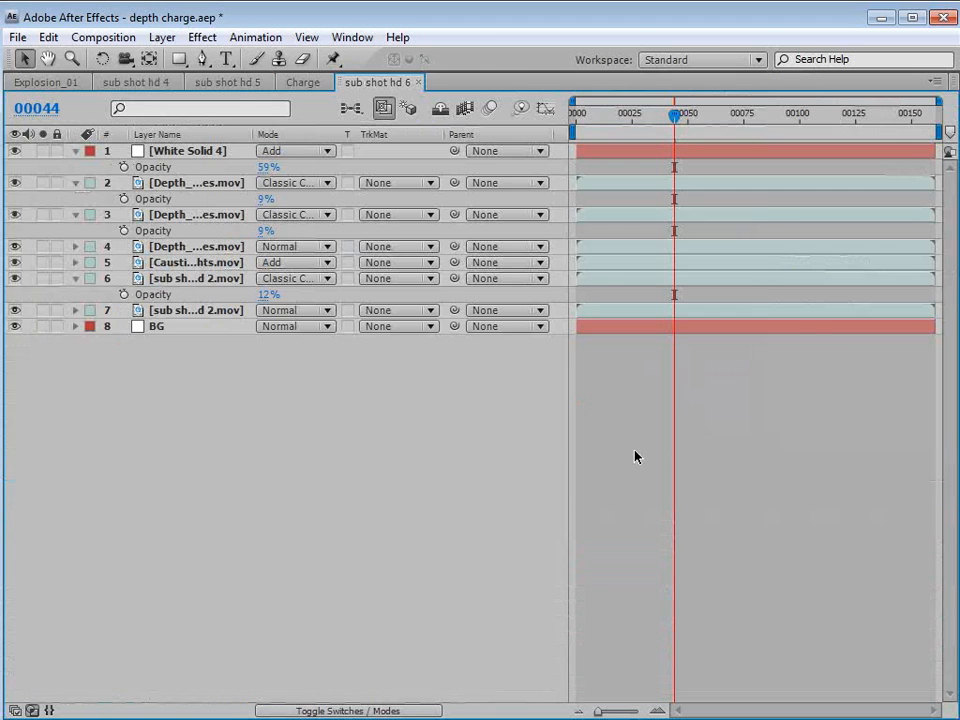
{"action": "key", "text": "grave"}
{"action": "key", "text": "grave"}
{"action": "left_click_drag", "start_coordinate": [655, 451], "coordinate": [637, 450]}
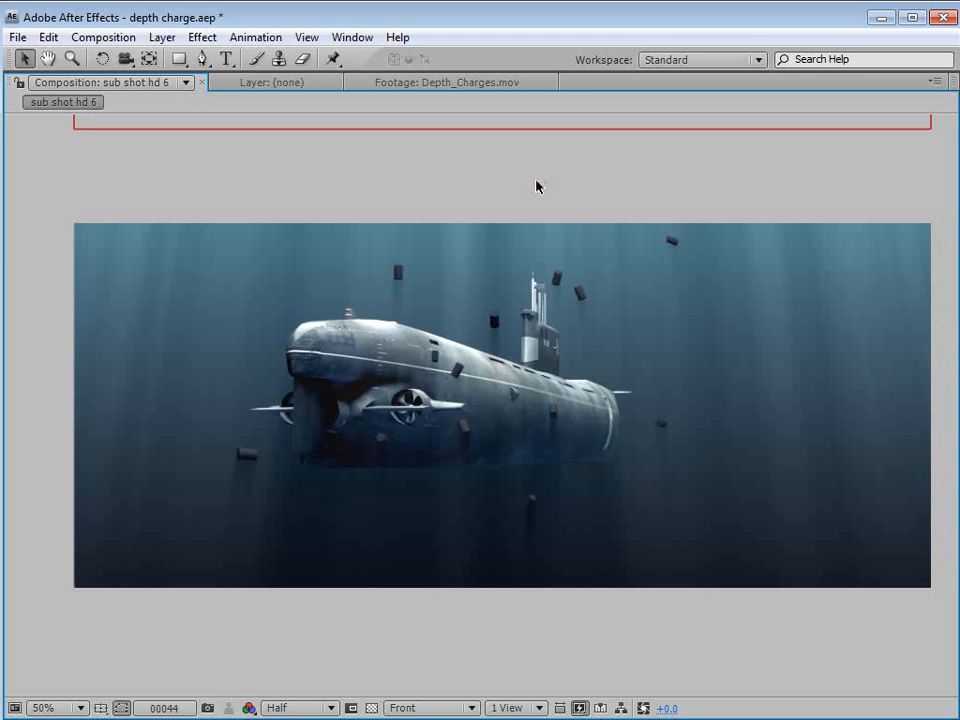
{"action": "key", "text": "grave"}
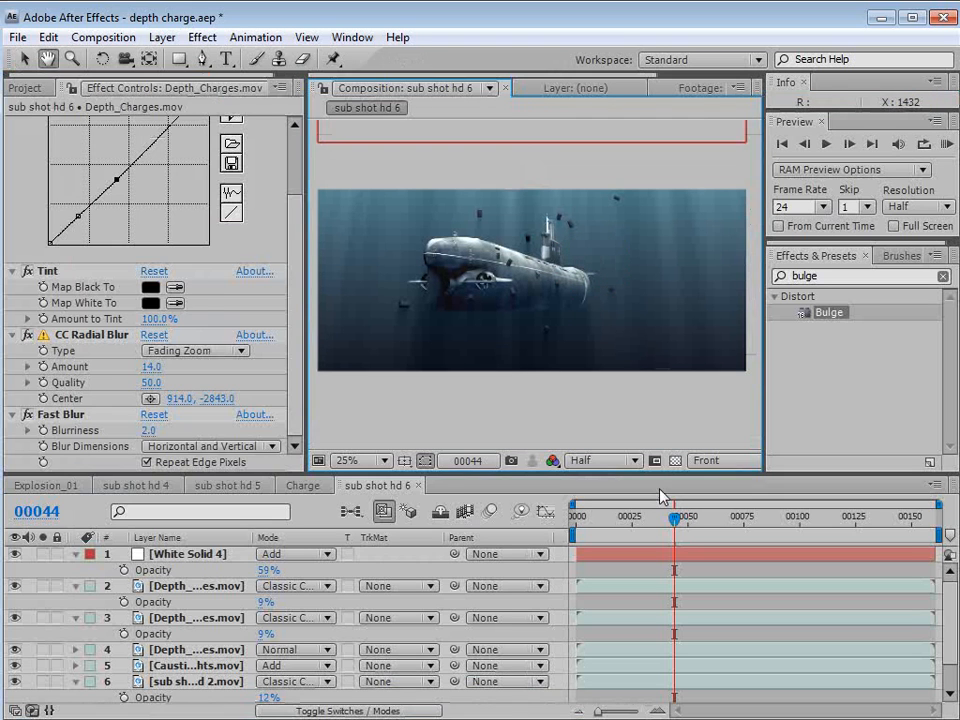
Collapse the revealed opacity properties of all layers in the timeline.
{"action": "left_click", "coordinate": [650, 556]}
{"action": "key", "text": "ctrl+a"}
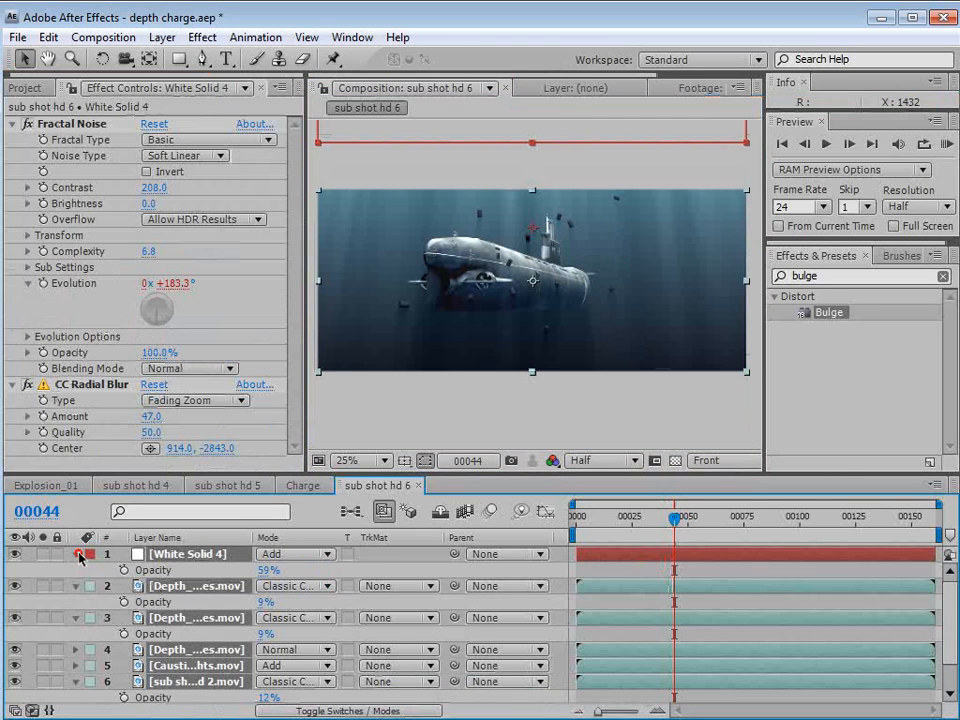
{"action": "left_click", "coordinate": [77, 555]}
{"action": "left_click", "coordinate": [578, 688]}
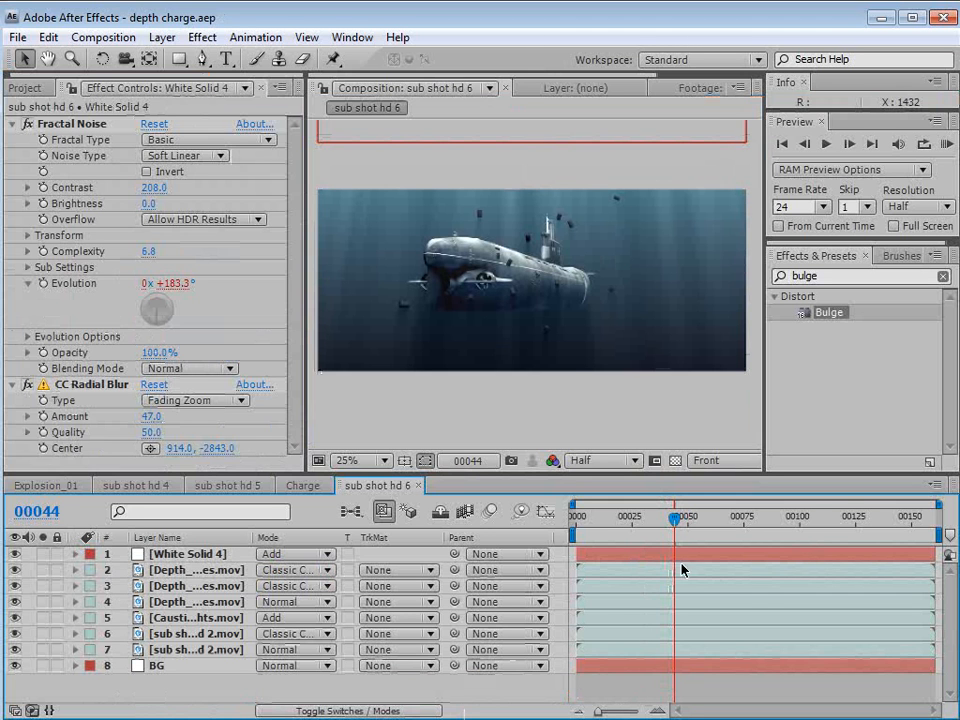
Find the explosion's light flash on the hull at frame 125 and mark that frame on the normal-mode sub shot hd 2.mov layer.
{"action": "left_click_drag", "start_coordinate": [675, 518], "coordinate": [852, 526]}
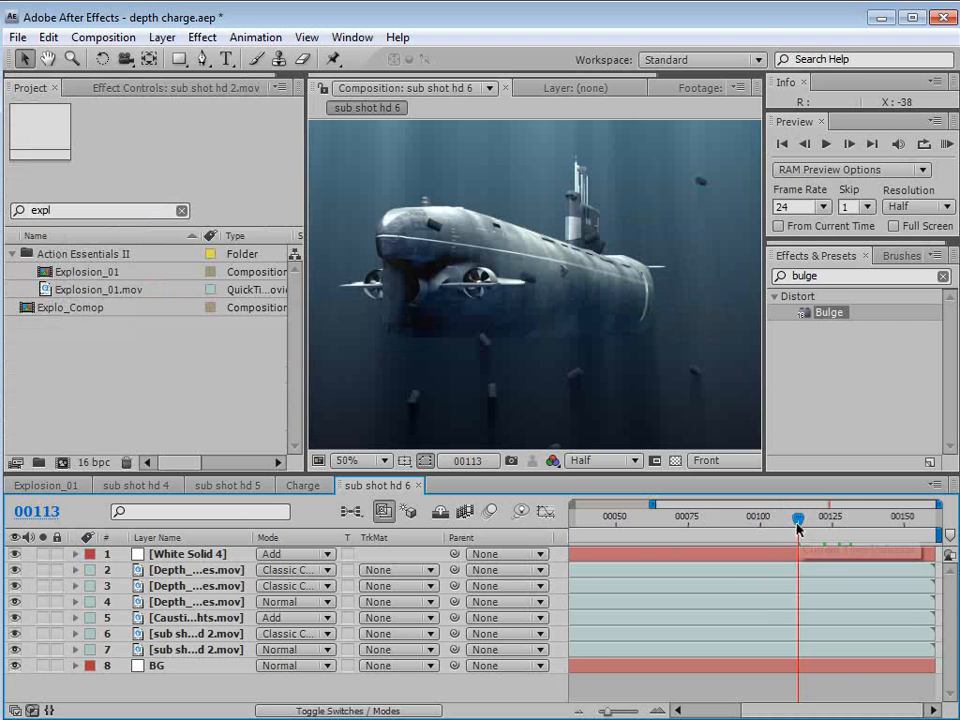
{"action": "left_click_drag", "start_coordinate": [799, 520], "coordinate": [838, 527]}
{"action": "mouse_move", "coordinate": [838, 524]}
{"action": "left_mouse_down"}
{"action": "mouse_move", "coordinate": [827, 523]}
{"action": "mouse_move", "coordinate": [827, 534]}
{"action": "mouse_move", "coordinate": [831, 524]}
{"action": "left_mouse_up"}
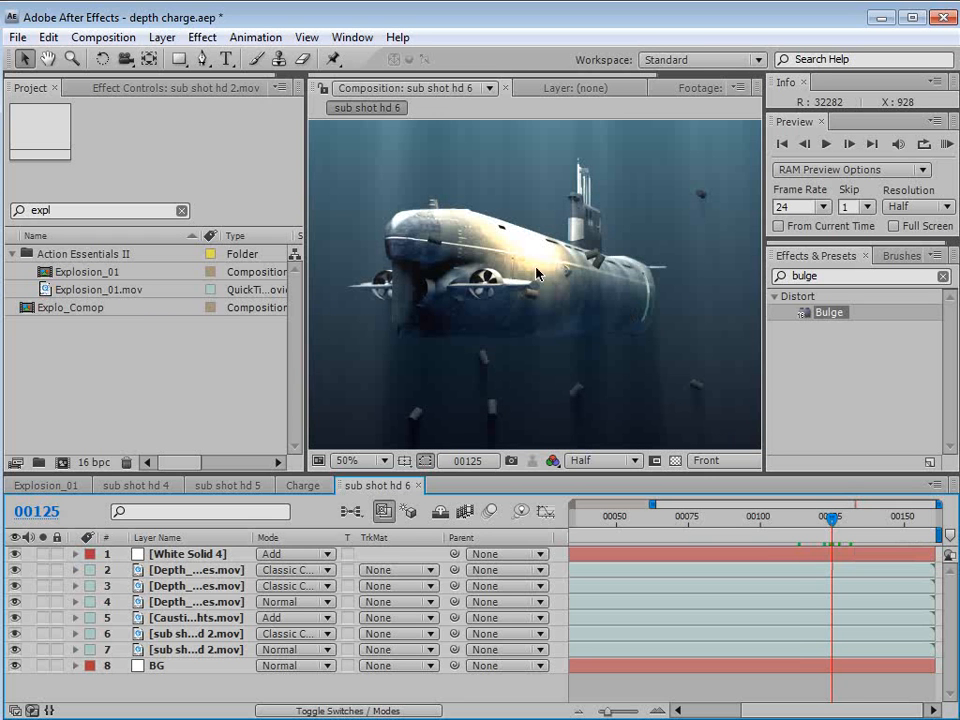
{"action": "left_click", "coordinate": [832, 656]}
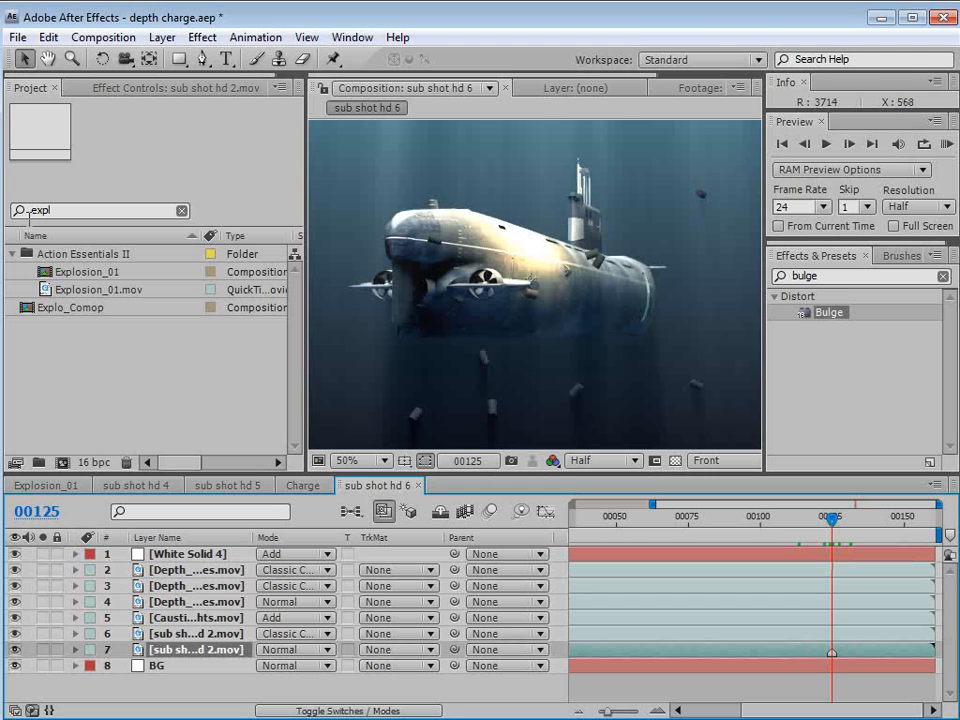
Search the project for "charge" and add the Charge composition as the uppermost layer, starting just before frame 125.
{"action": "left_click", "coordinate": [66, 210]}
{"action": "type", "text": "charge"}
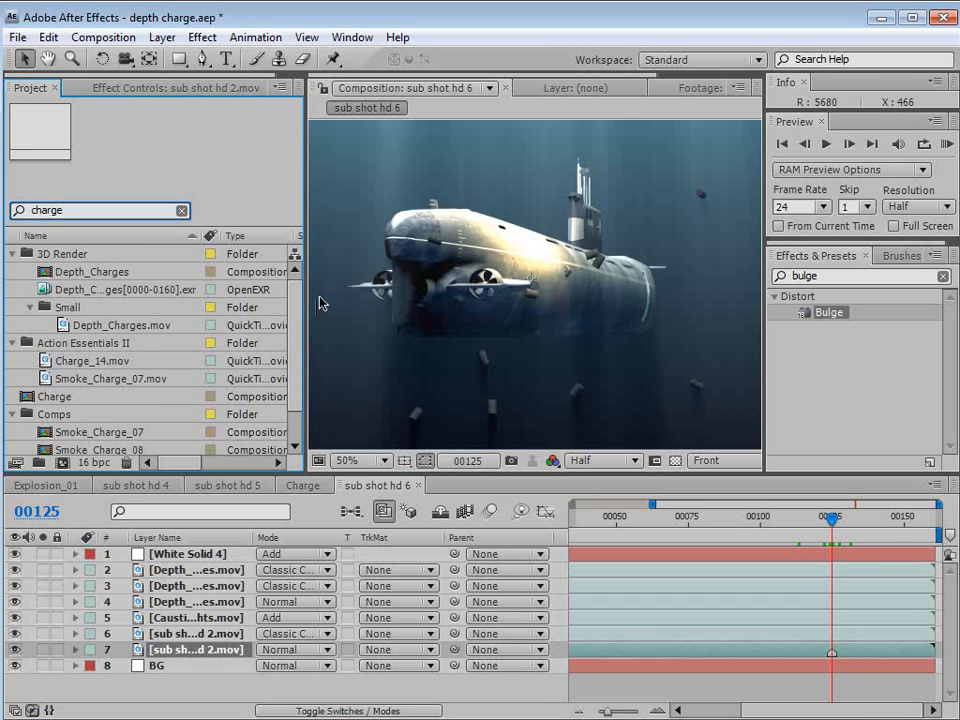
{"action": "scroll", "coordinate": [296, 313], "scroll_direction": "down", "scroll_amount": 1}
{"action": "left_click", "coordinate": [57, 363]}
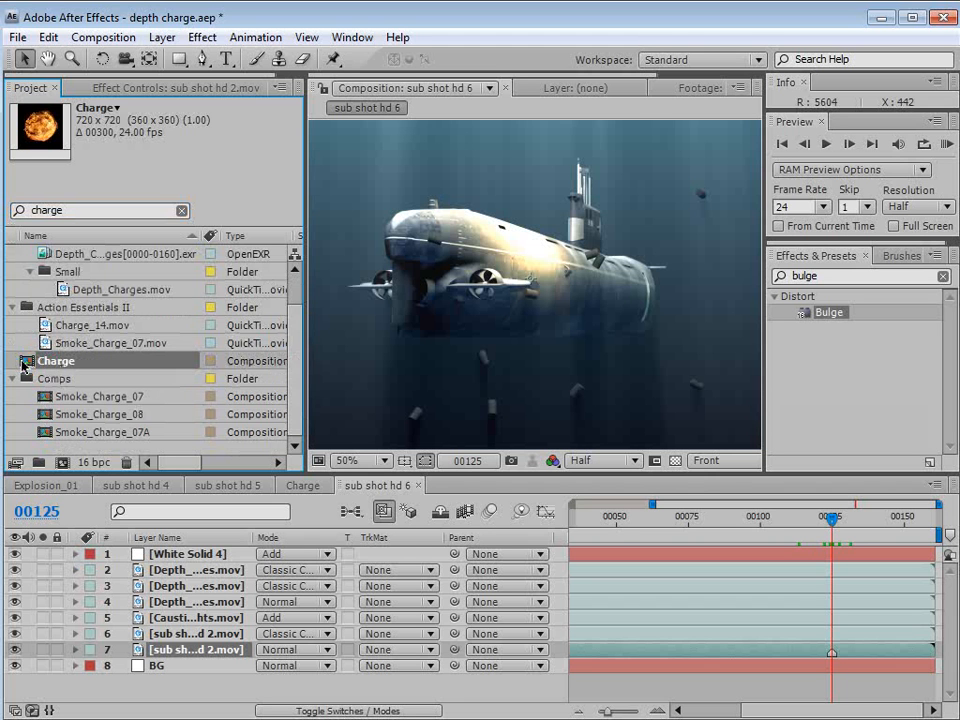
{"action": "left_click_drag", "start_coordinate": [27, 366], "coordinate": [843, 557]}
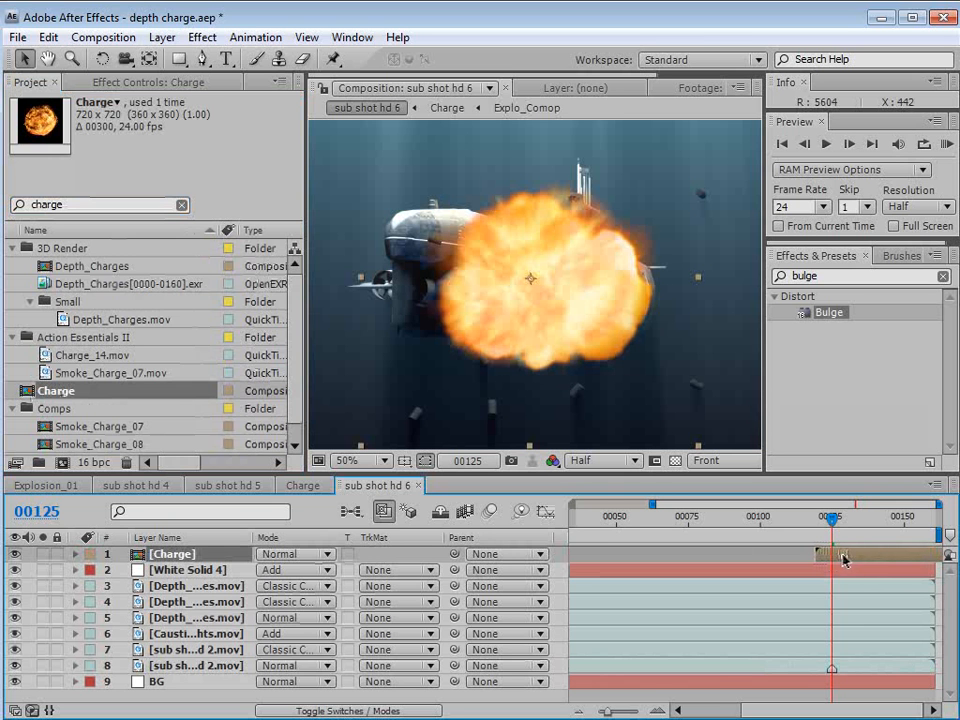
Set the Charge layer's blending mode to Screen and shift the layer slightly later in time.
{"action": "left_click", "coordinate": [297, 555]}
{"action": "left_click", "coordinate": [296, 718]}
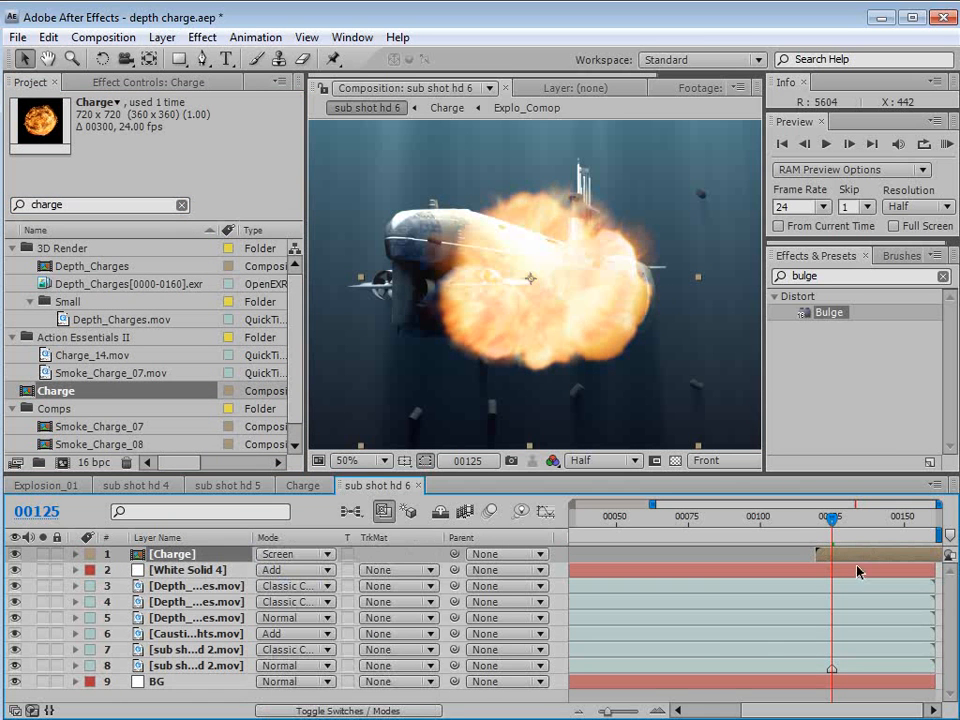
{"action": "left_click_drag", "start_coordinate": [836, 556], "coordinate": [841, 556]}
Move the explosion above the submarine's hull and scale the Charge layer to 87%.
{"action": "left_click_drag", "start_coordinate": [553, 330], "coordinate": [588, 221]}
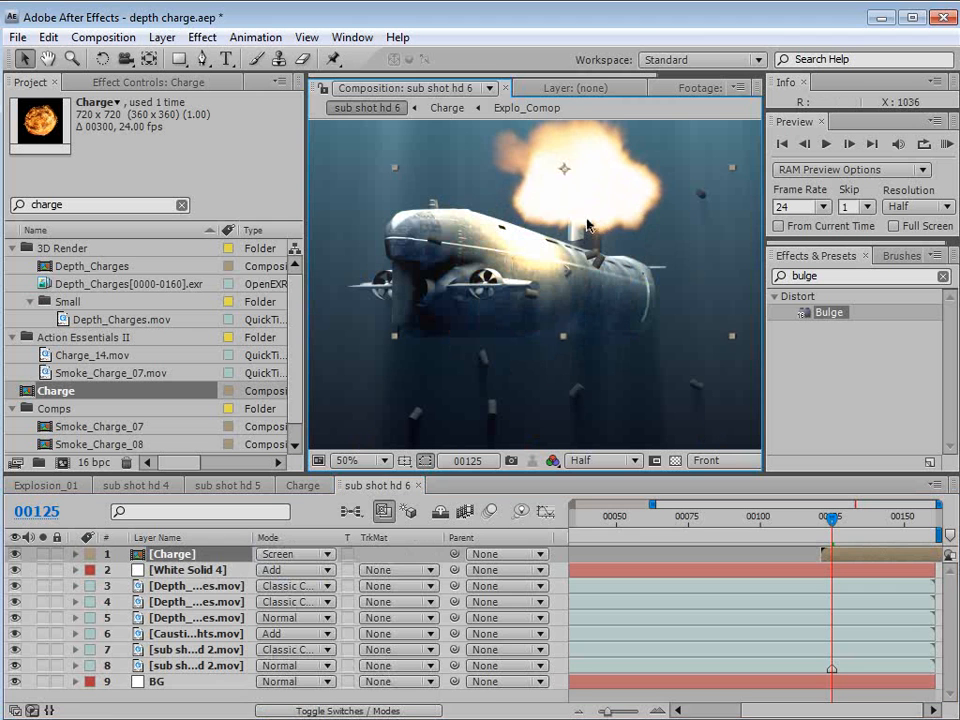
{"action": "key", "text": "s"}
{"action": "left_click_drag", "start_coordinate": [322, 571], "coordinate": [309, 571]}
{"action": "left_click_drag", "start_coordinate": [586, 211], "coordinate": [579, 216]}
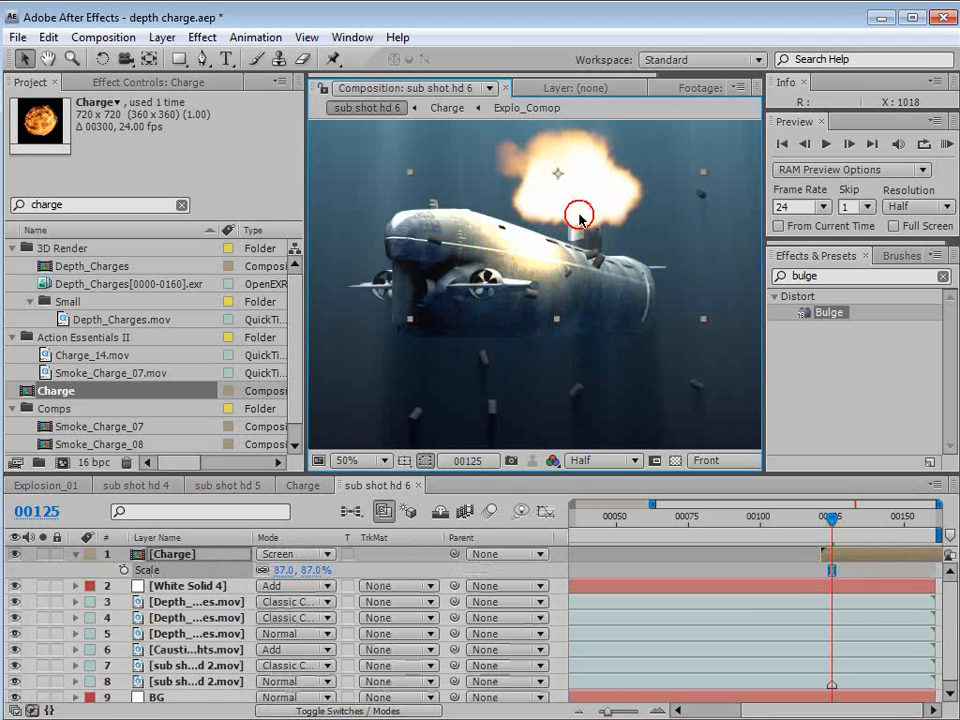
At frame 134, scale the Charge layer to 75% and reposition the fireball over the conning tower.
{"action": "left_click", "coordinate": [838, 518]}
{"action": "left_click_drag", "start_coordinate": [838, 518], "coordinate": [857, 524]}
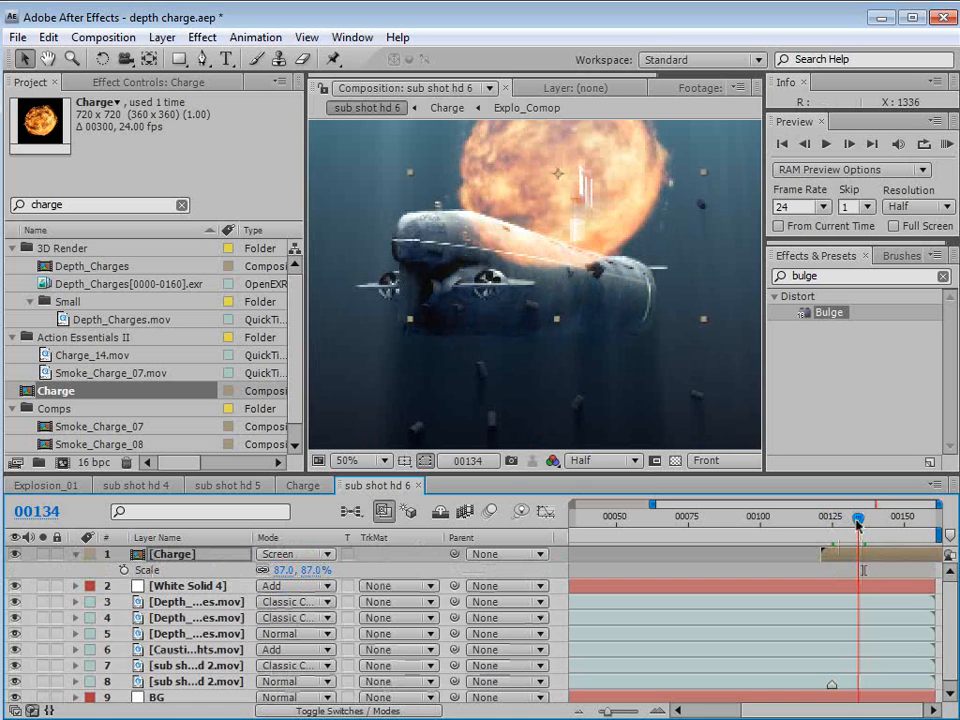
{"action": "left_click_drag", "start_coordinate": [316, 571], "coordinate": [305, 578]}
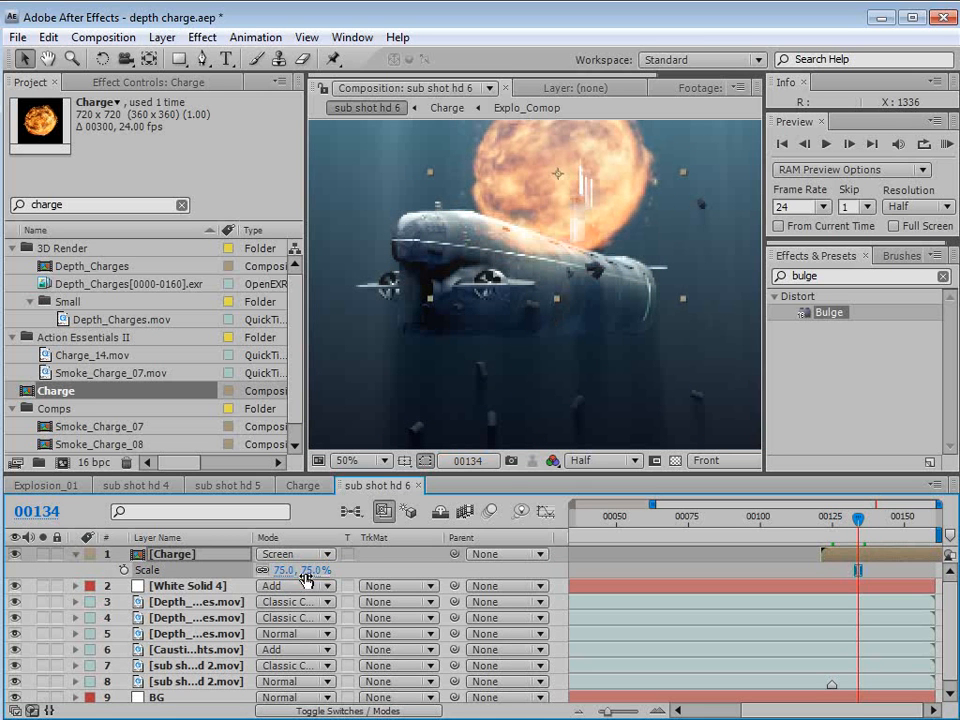
{"action": "left_click_drag", "start_coordinate": [580, 193], "coordinate": [590, 199]}
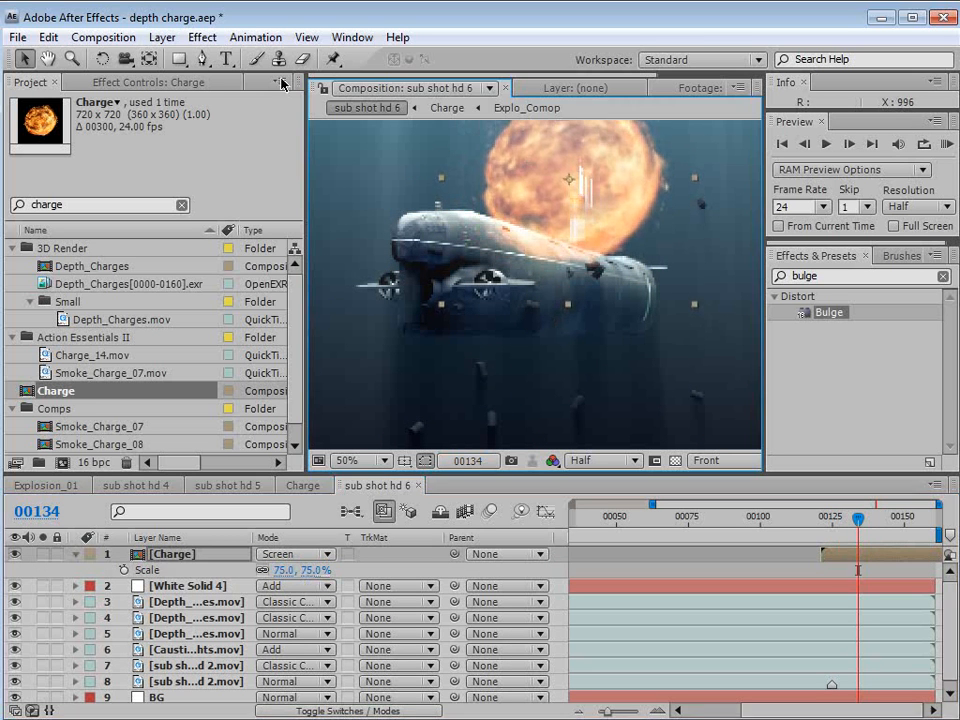
Apply a Curves effect to the Charge layer, reshape its curve and choose another channel for adjustment.
{"action": "left_click", "coordinate": [213, 40]}
{"action": "mouse_move", "coordinate": [242, 210]}
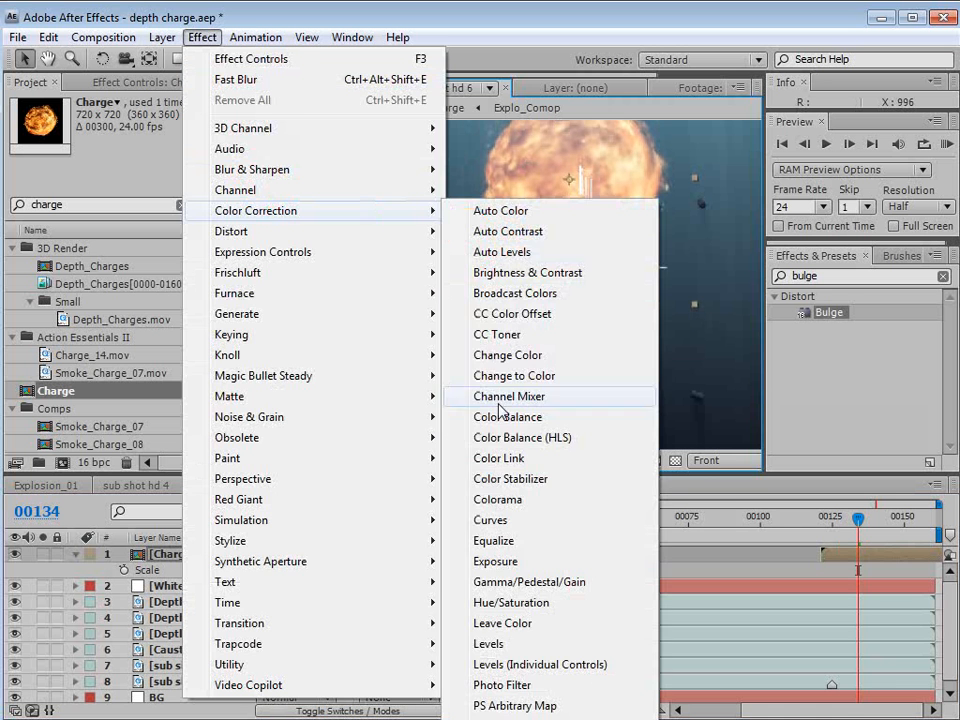
{"action": "left_click", "coordinate": [505, 519]}
{"action": "left_click_drag", "start_coordinate": [122, 250], "coordinate": [103, 242]}
{"action": "left_click", "coordinate": [166, 138]}
{"action": "left_click", "coordinate": [180, 223]}
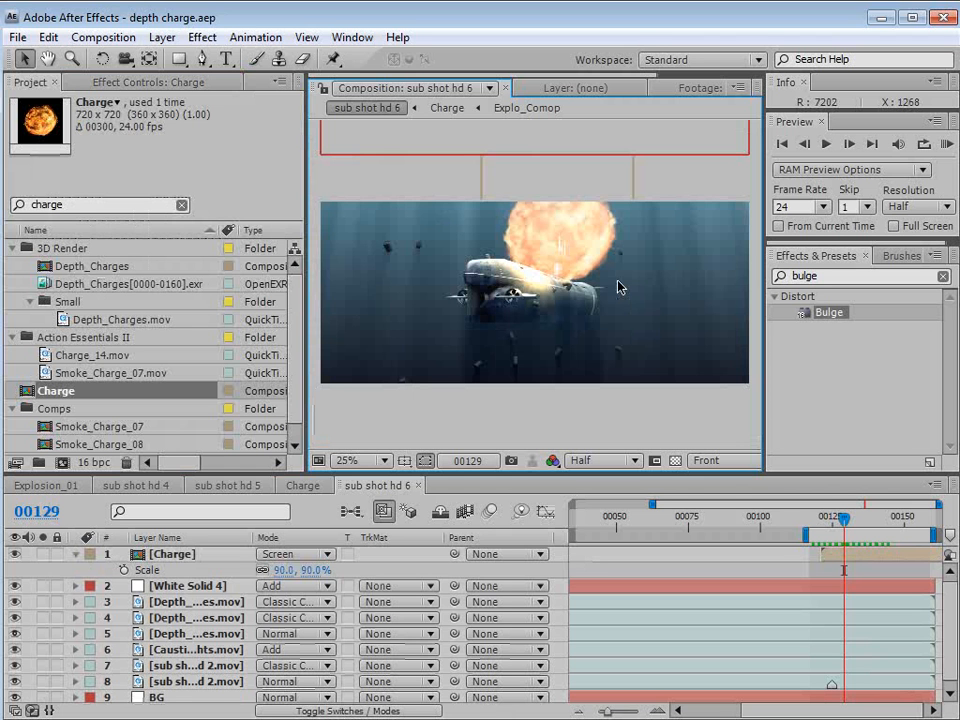
Create a new adjustment layer and place it directly below the Charge layer.
{"action": "scroll", "coordinate": [600, 335], "scroll_direction": "up", "scroll_amount": 2}
{"action": "scroll", "coordinate": [600, 335], "scroll_direction": "down", "scroll_amount": 2}
{"action": "left_click", "coordinate": [162, 37]}
{"action": "mouse_move", "coordinate": [176, 64]}
{"action": "left_click", "coordinate": [505, 182]}
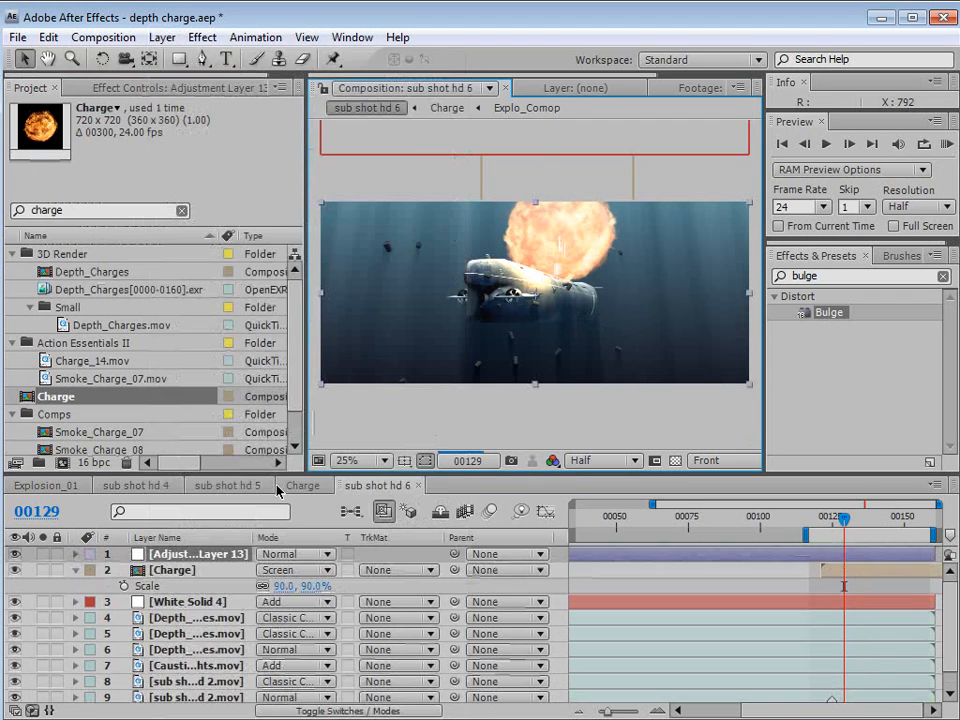
{"action": "left_click_drag", "start_coordinate": [204, 567], "coordinate": [172, 556]}
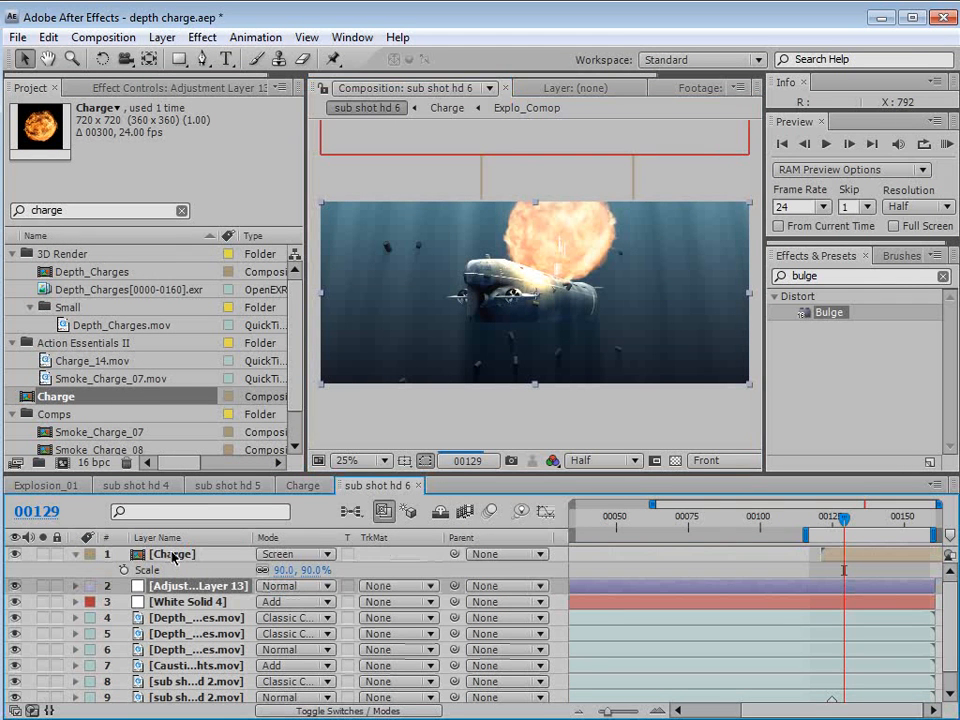
Apply Bulge to the adjustment layer, centred on the fireball at 1014, 163, with horizontal radius 284 and vertical radius 285.
{"action": "left_click_drag", "start_coordinate": [828, 312], "coordinate": [205, 586]}
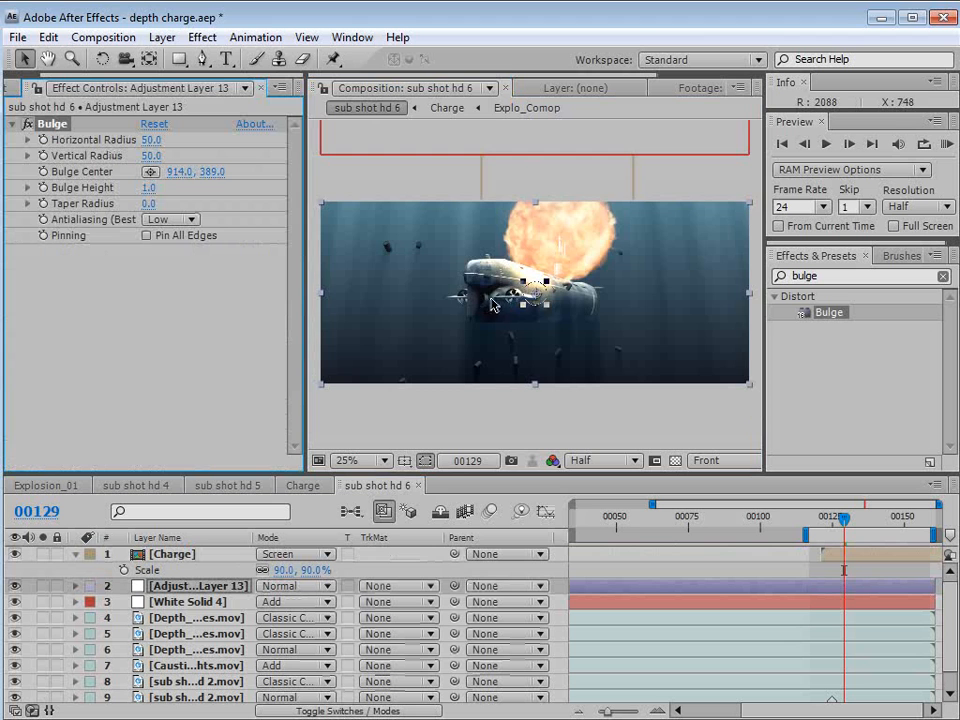
{"action": "key", "text": "period"}
{"action": "left_click_drag", "start_coordinate": [558, 323], "coordinate": [585, 200]}
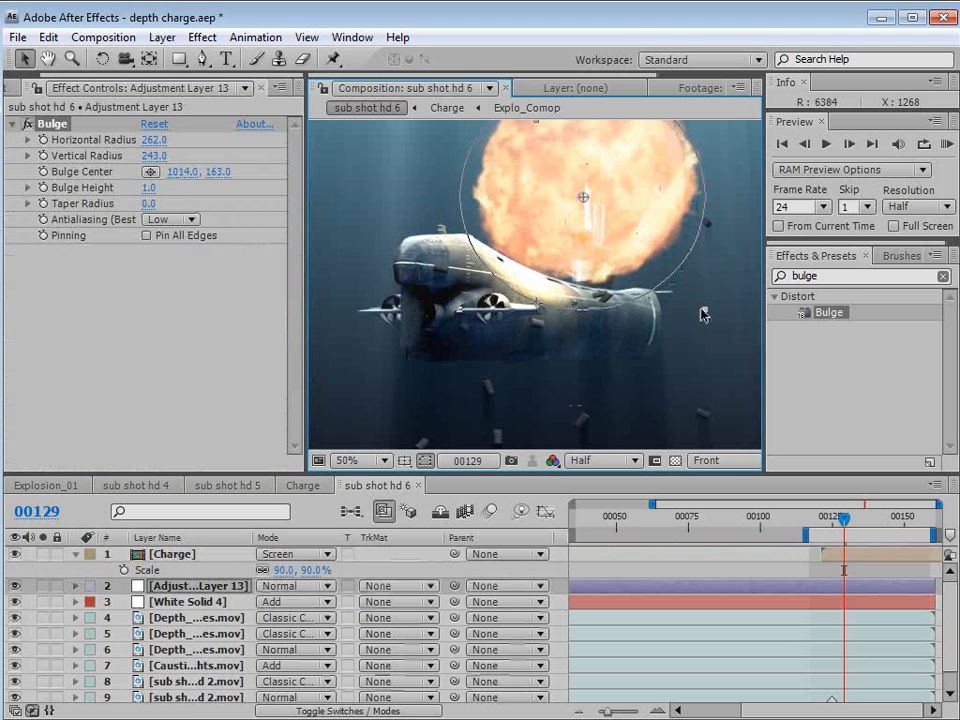
{"action": "left_click_drag", "start_coordinate": [704, 313], "coordinate": [725, 323]}
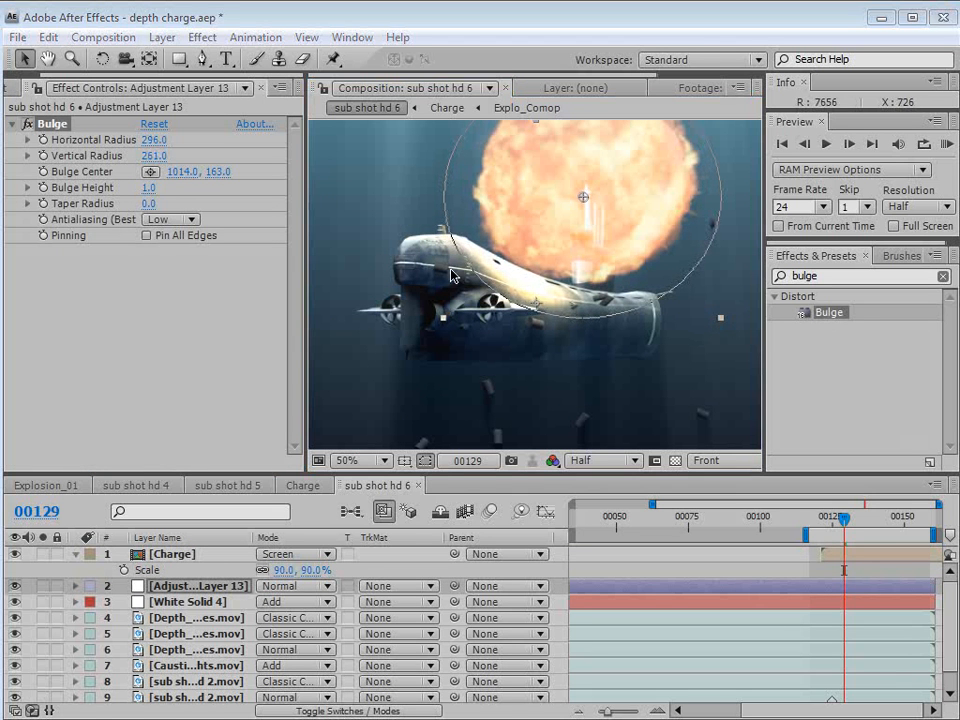
{"action": "left_click_drag", "start_coordinate": [720, 320], "coordinate": [715, 328]}
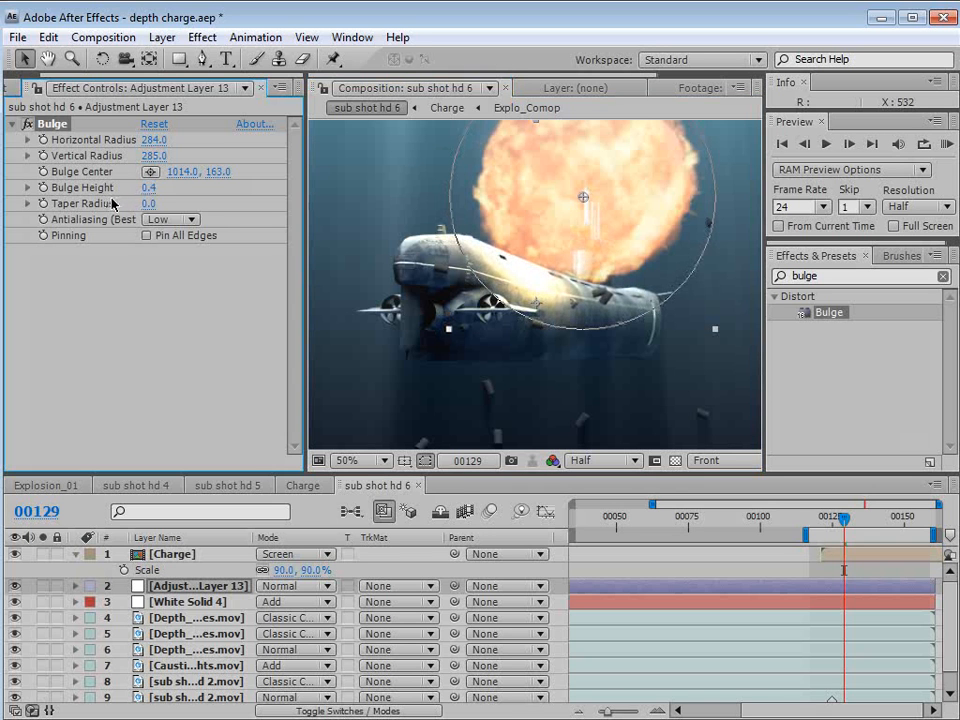
Set the Bulge Height to 0 and keyframe it at frames 129 and 124.
{"action": "left_click", "coordinate": [155, 189]}
{"action": "type", "text": "0"}
{"action": "key", "text": "Return"}
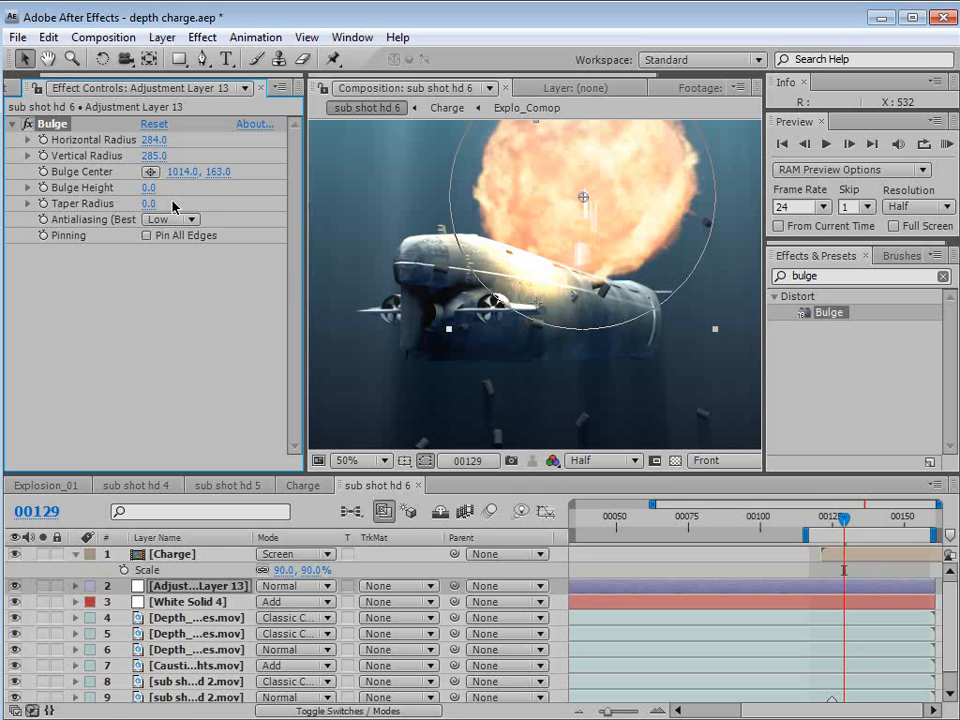
{"action": "key", "text": "equal"}
{"action": "key", "text": "equal"}
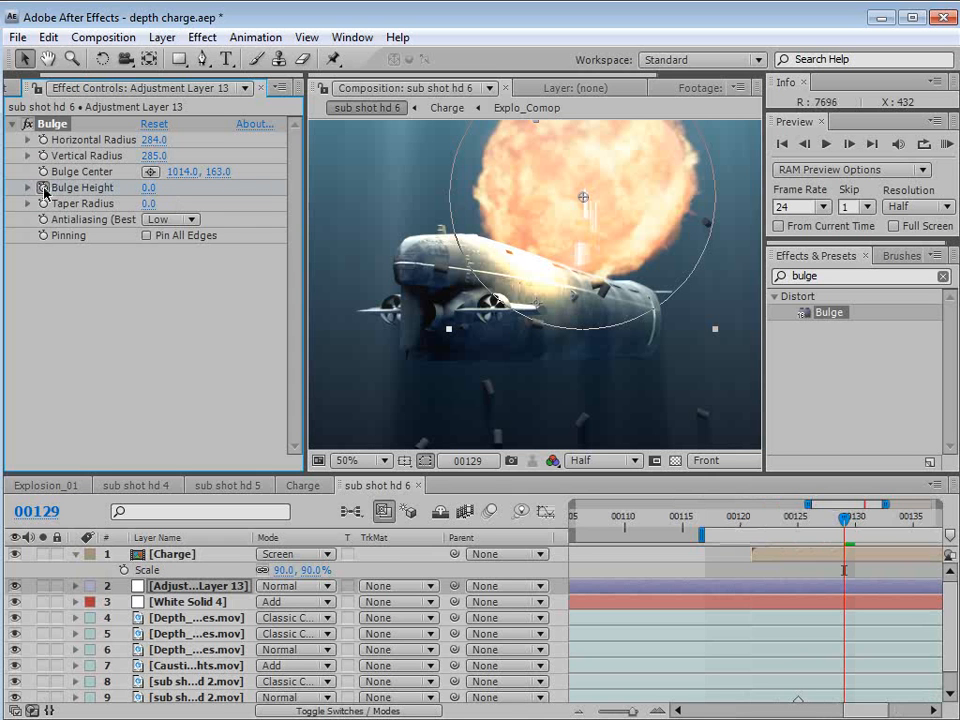
{"action": "left_click", "coordinate": [43, 188]}
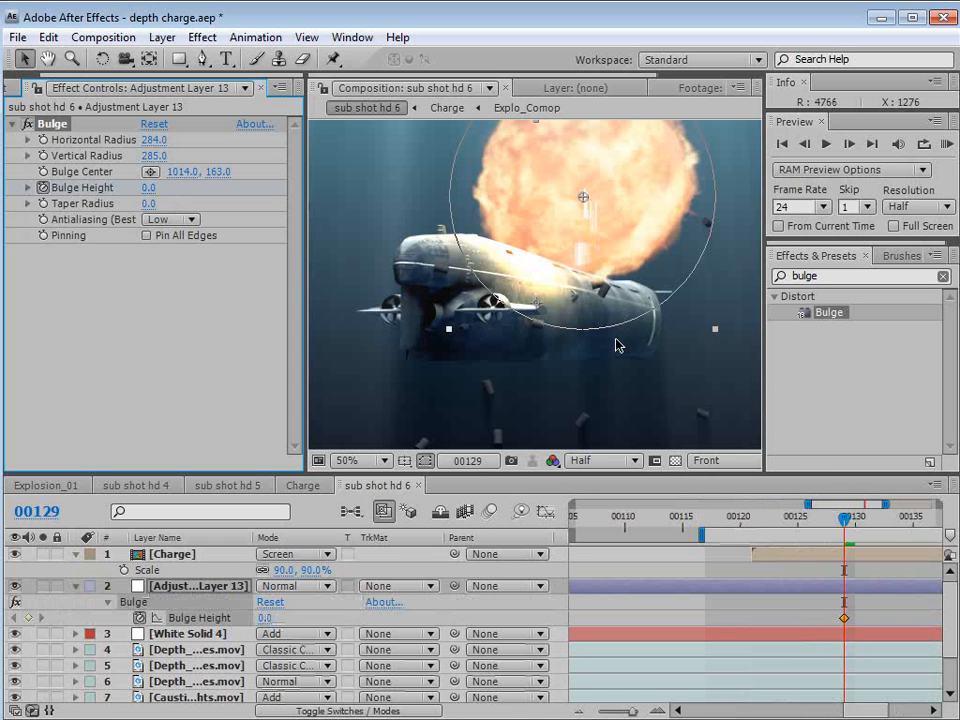
{"action": "left_click_drag", "start_coordinate": [838, 527], "coordinate": [787, 527]}
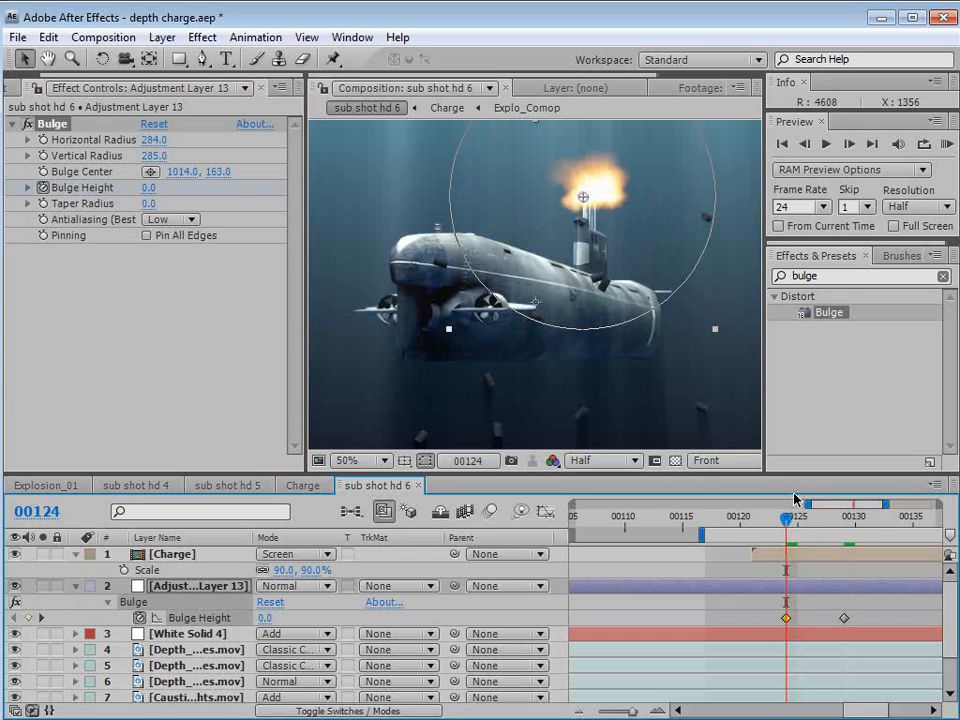
Move the frame 129 Bulge Height keyframe to frame 130 and set its value to 0.5.
{"action": "left_click_drag", "start_coordinate": [791, 521], "coordinate": [857, 533]}
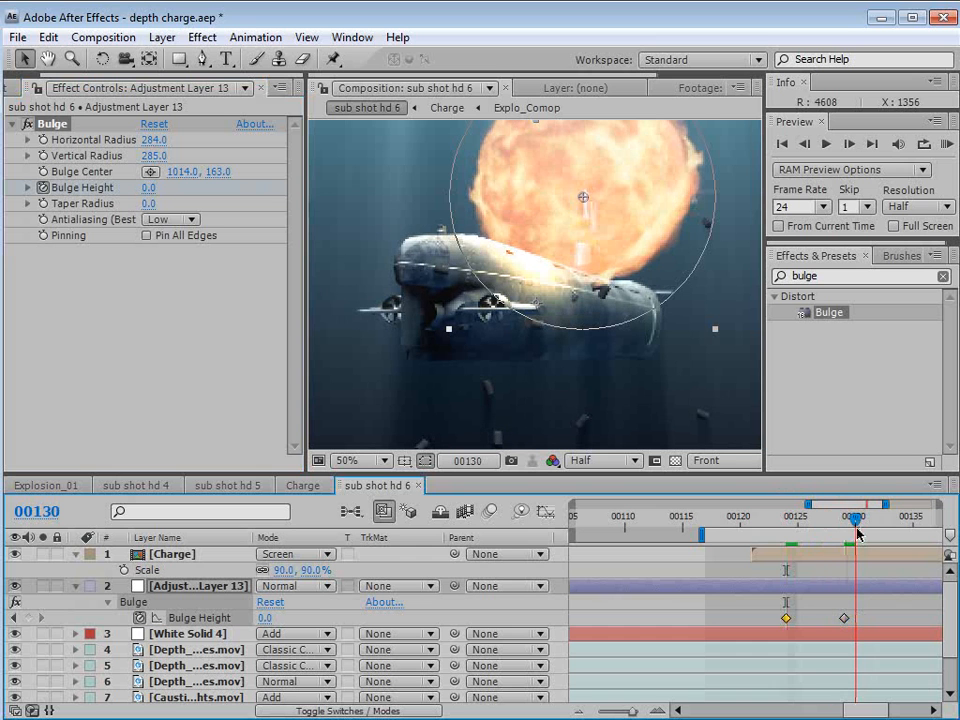
{"action": "left_click_drag", "start_coordinate": [844, 618], "coordinate": [855, 618]}
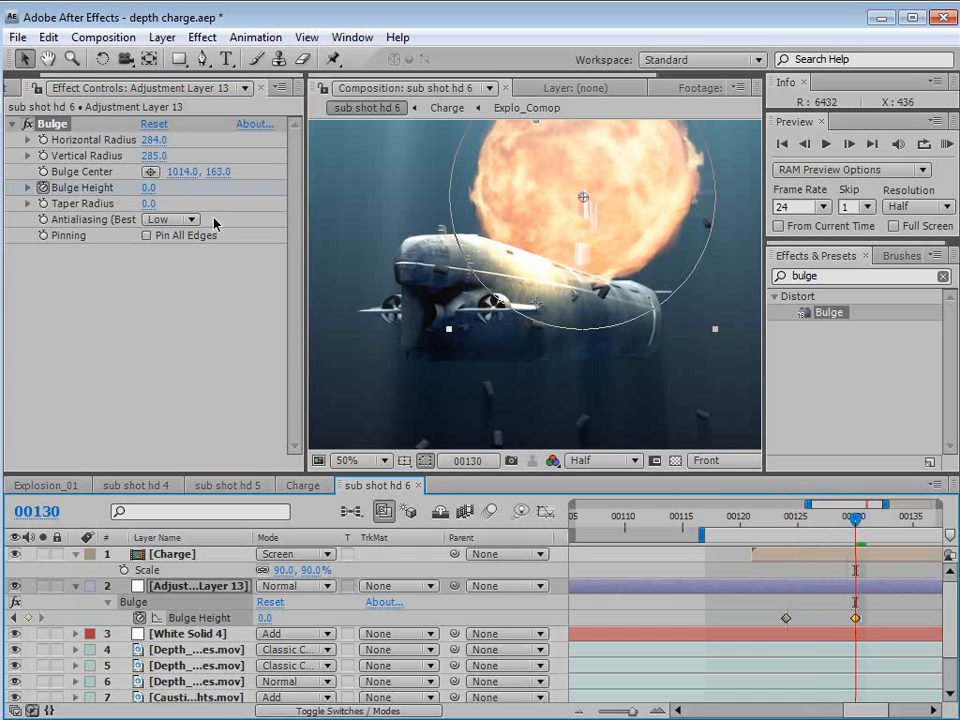
{"action": "left_click_drag", "start_coordinate": [141, 188], "coordinate": [147, 186]}
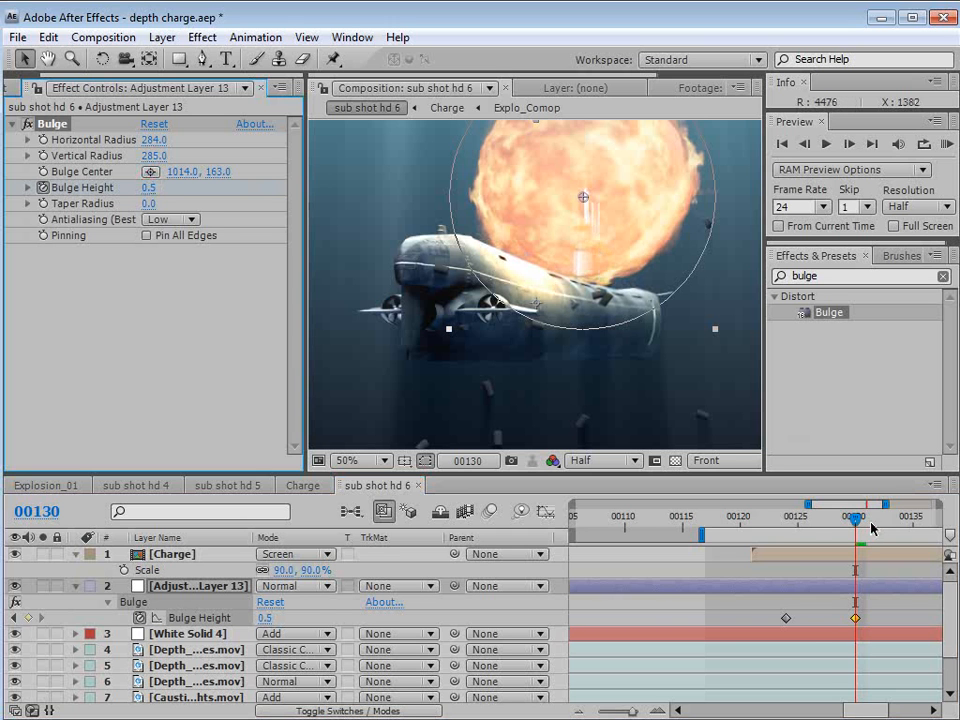
Keyframe the Bulge Height at 0 on frame 139.
{"action": "key", "text": "minus"}
{"action": "key", "text": "minus"}
{"action": "left_click_drag", "start_coordinate": [869, 588], "coordinate": [857, 588]}
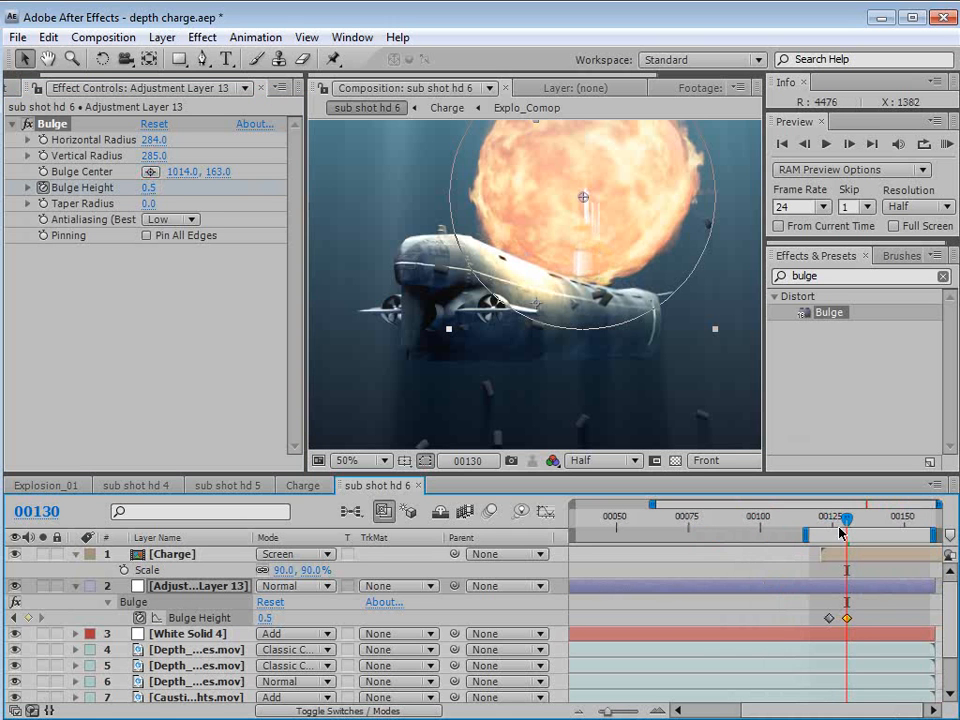
{"action": "left_click_drag", "start_coordinate": [849, 518], "coordinate": [872, 519]}
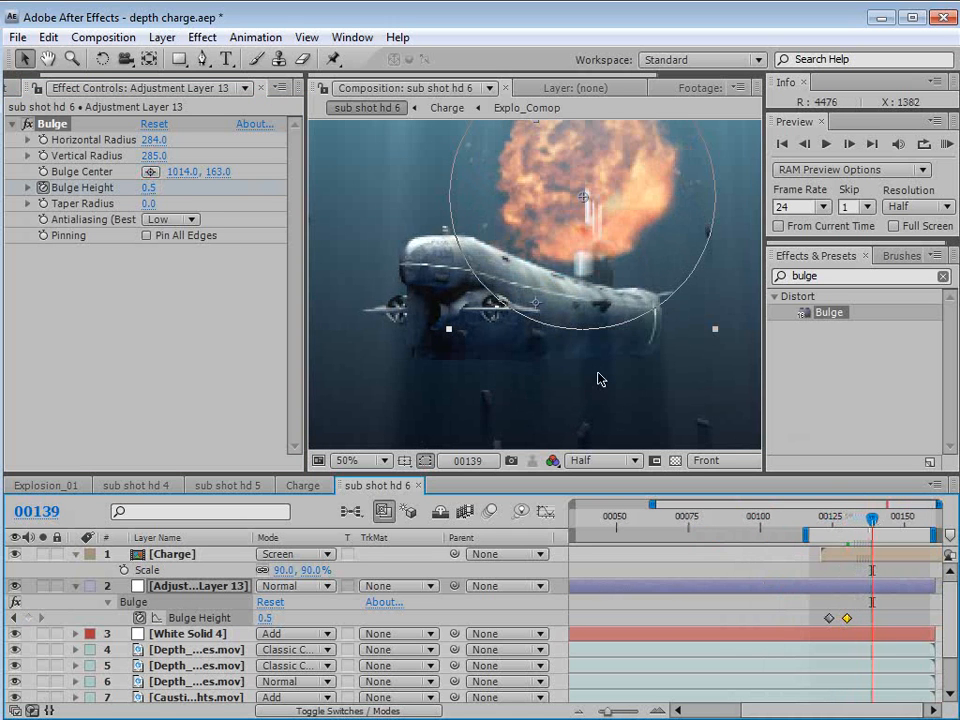
{"action": "left_click", "coordinate": [153, 190]}
{"action": "type", "text": "0"}
{"action": "key", "text": "Return"}
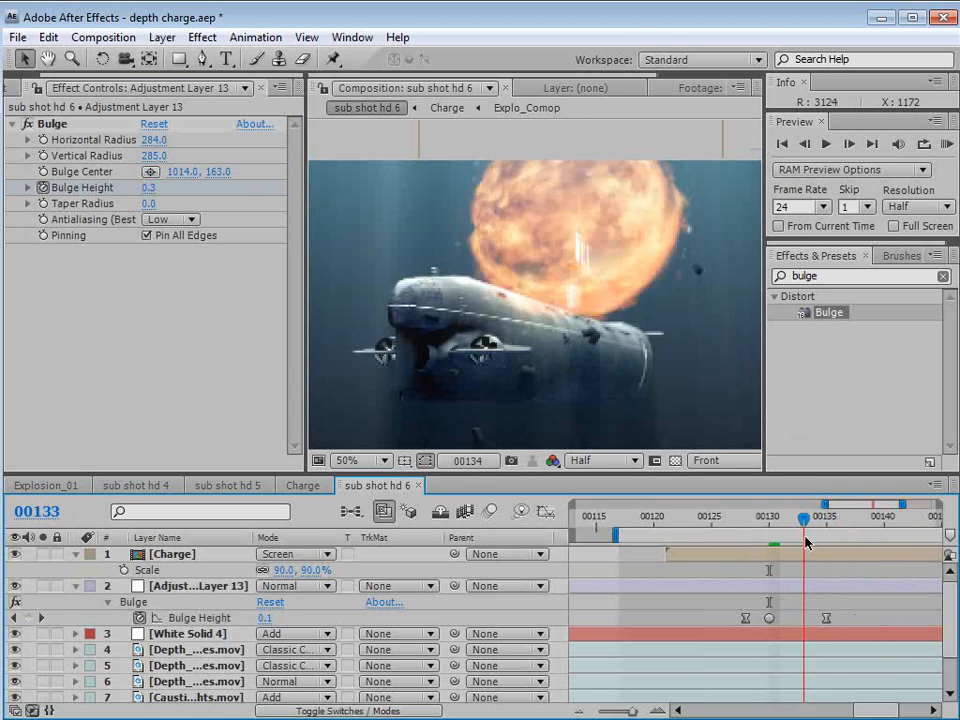
Rename the adjustment layer as Bulge, and collapse the properties of the Charge and Bulge layers.
{"action": "left_click_drag", "start_coordinate": [806, 542], "coordinate": [768, 553]}
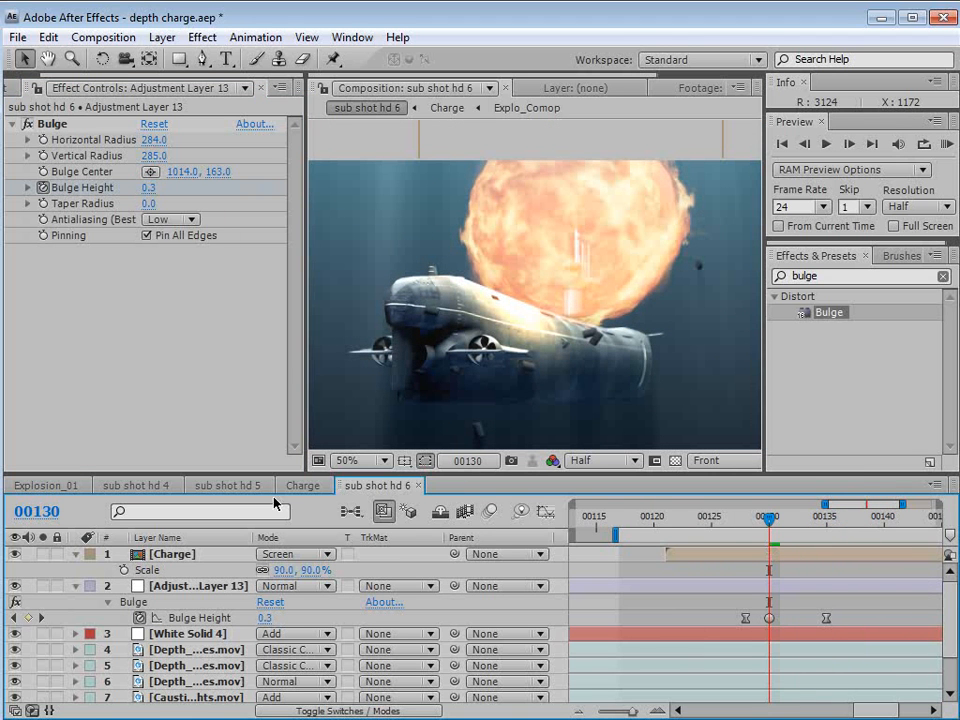
{"action": "key", "text": "Return"}
{"action": "type", "text": "Bulg"}
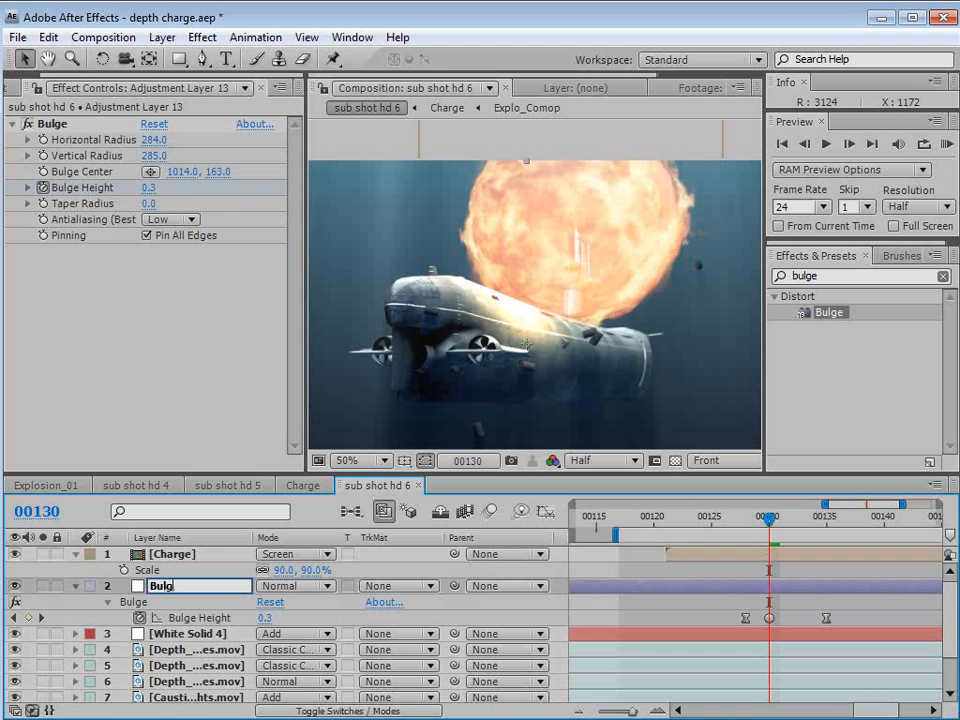
{"action": "type", "text": "e"}
{"action": "key", "text": "Return"}
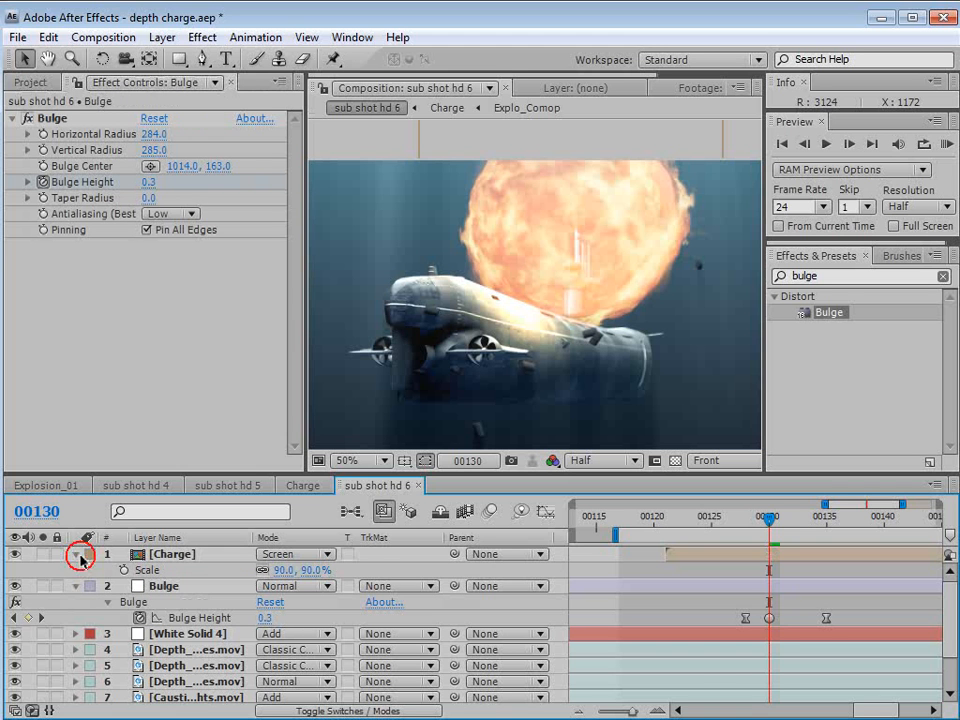
{"action": "left_click", "coordinate": [75, 553]}
{"action": "left_click", "coordinate": [75, 570]}
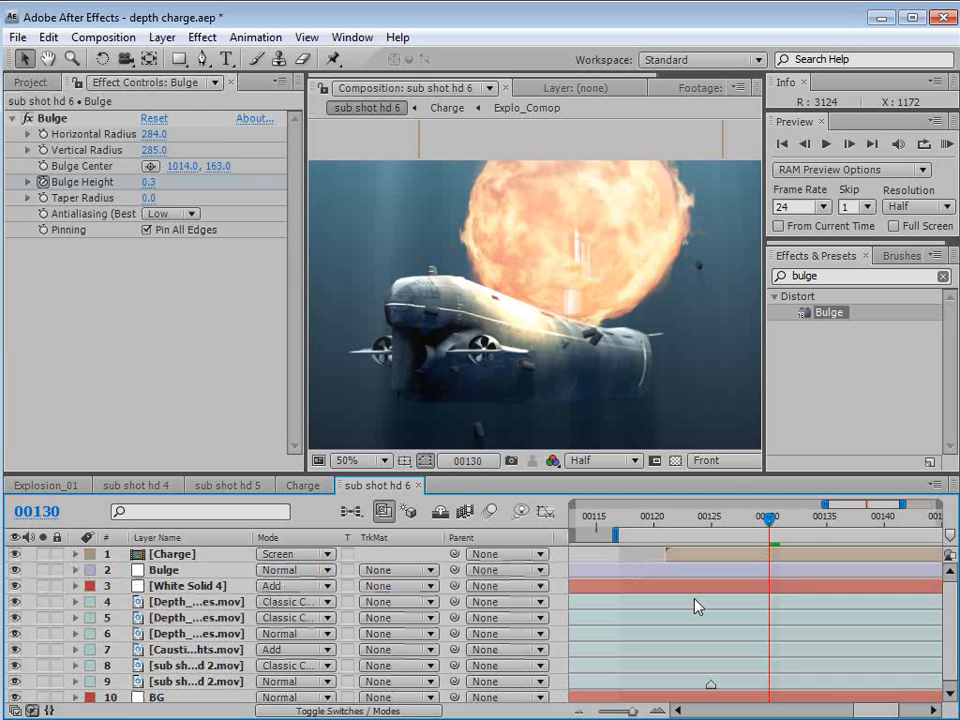
Switch to the Sub Charge V2 movie in the media player, examine the explosion and its debris frame by frame, and return to After Effects.
{"action": "key", "text": "alt+Tab"}
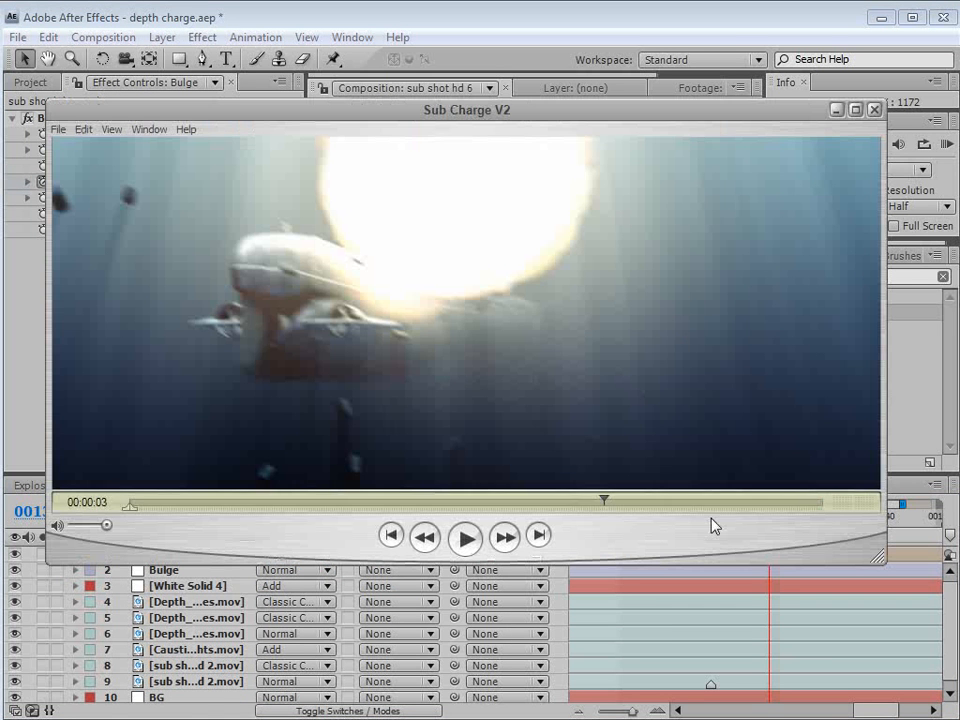
{"action": "left_click_drag", "start_coordinate": [607, 505], "coordinate": [693, 506]}
{"action": "key", "text": "Right"}
{"action": "key", "text": "Right"}
{"action": "key", "text": "Right"}
{"action": "key", "text": "Right"}
{"action": "key", "text": "Right"}
{"action": "key", "text": "Right"}
{"action": "key", "text": "Right"}
{"action": "key", "text": "Right"}
{"action": "key", "text": "Right"}
{"action": "key", "text": "Right"}
{"action": "key", "text": "Right"}
{"action": "key", "text": "Right"}
{"action": "key", "text": "Right"}
{"action": "key", "text": "Right"}
{"action": "key", "text": "Right"}
{"action": "key", "text": "Right"}
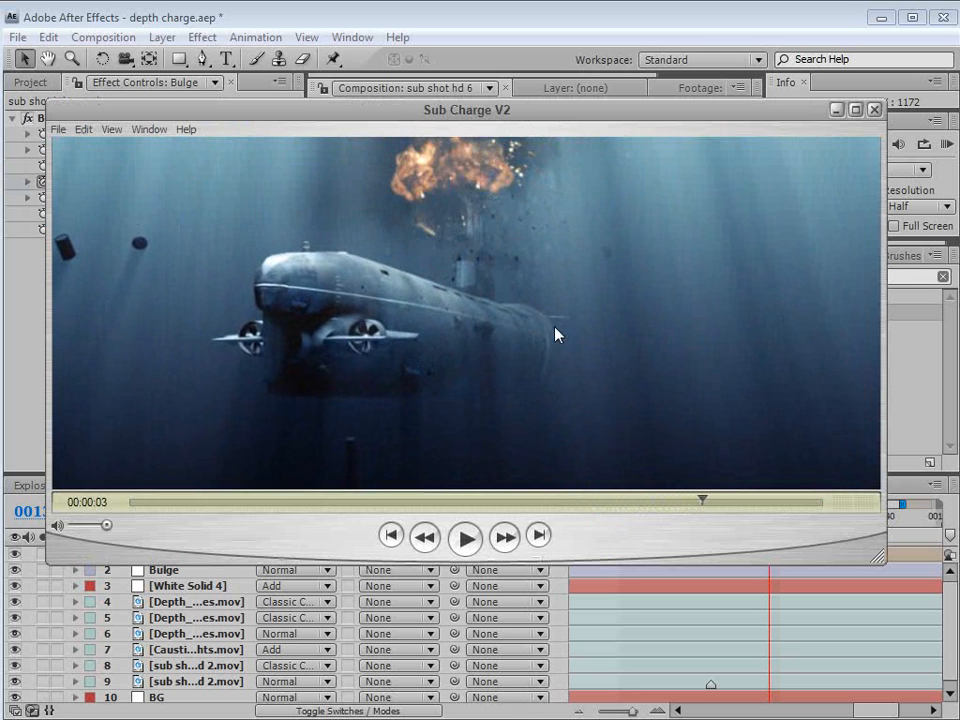
{"action": "left_click_drag", "start_coordinate": [790, 499], "coordinate": [757, 510]}
{"action": "left_click", "coordinate": [540, 13]}
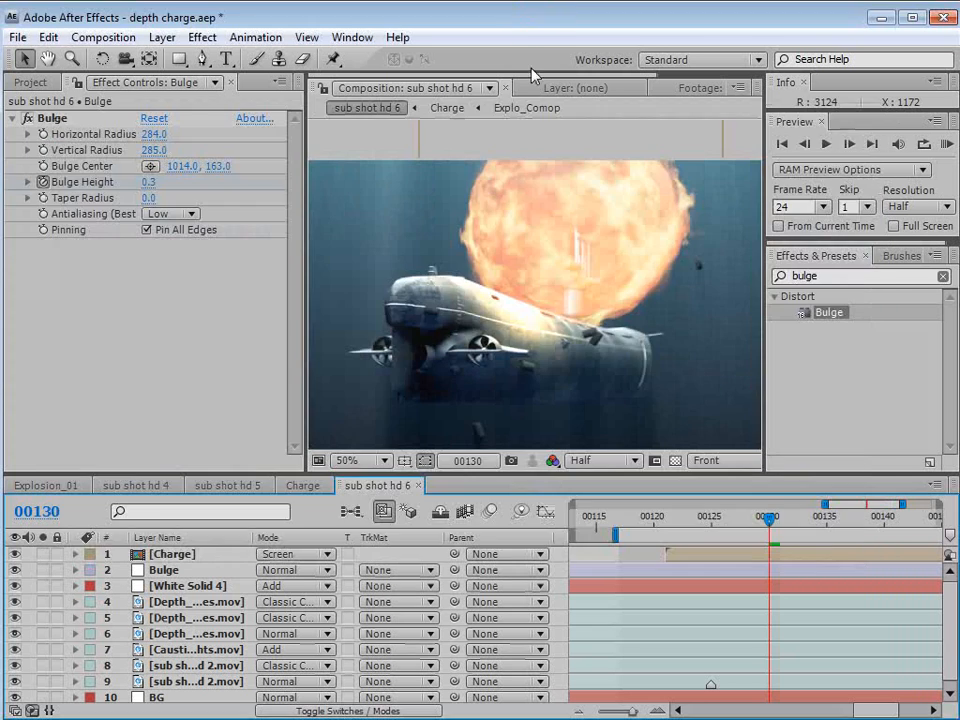
Create a white 1828 x 778 px solid named Particles above the Charge layer.
{"action": "left_click", "coordinate": [162, 37]}
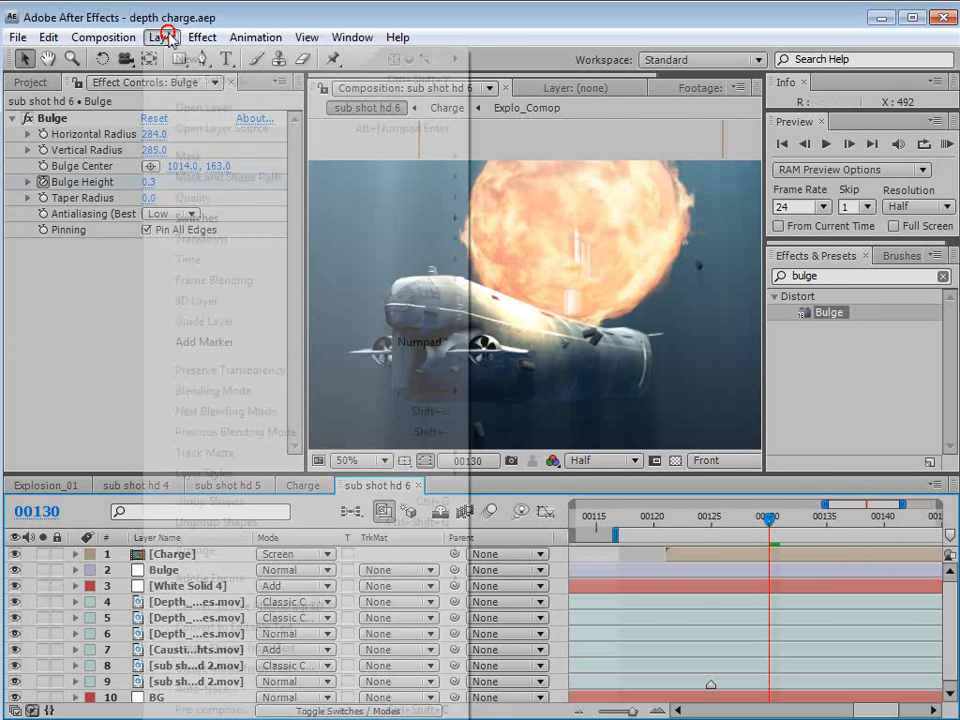
{"action": "mouse_move", "coordinate": [174, 60]}
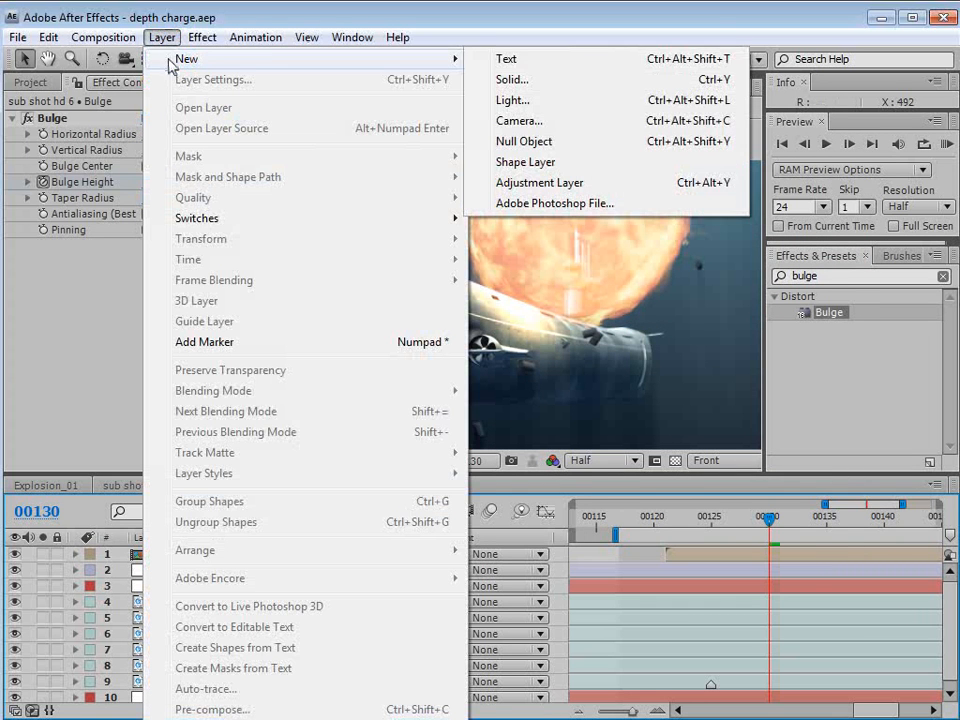
{"action": "left_click", "coordinate": [514, 80]}
{"action": "type", "text": "Particles"}
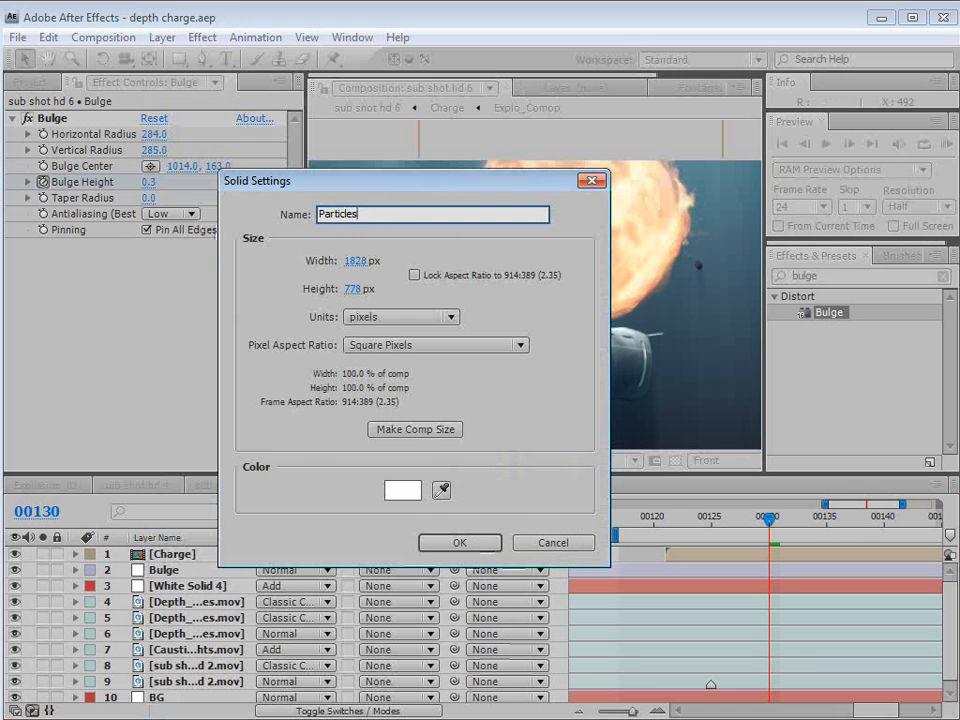
{"action": "key", "text": "Return"}
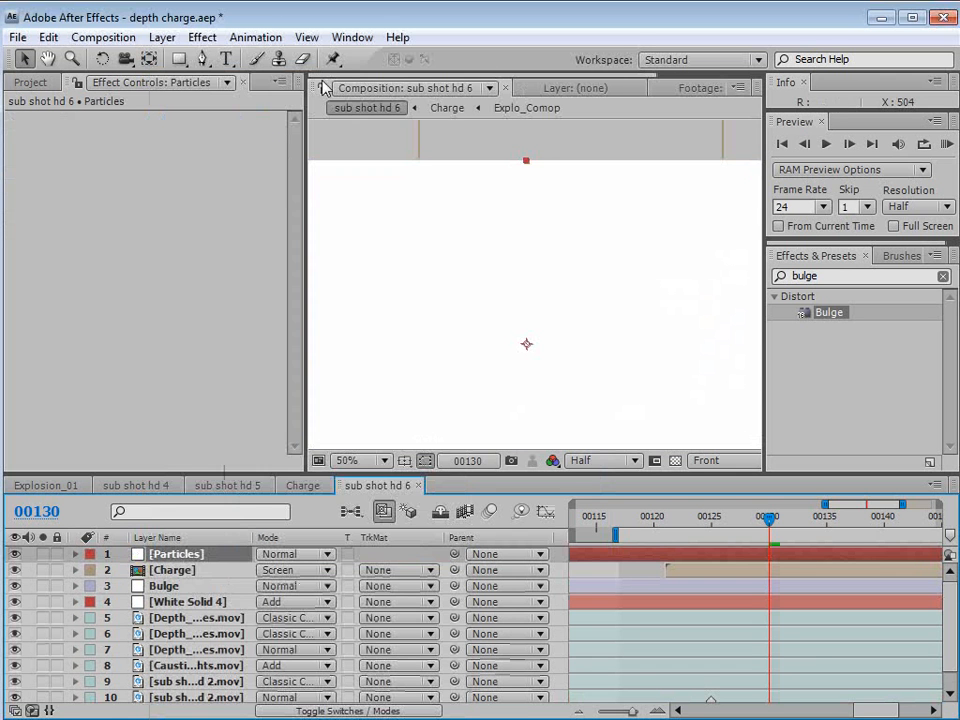
Apply CC Particle World to the Particles solid with its grid off, and solo the layer.
{"action": "left_click", "coordinate": [212, 38]}
{"action": "mouse_move", "coordinate": [245, 525]}
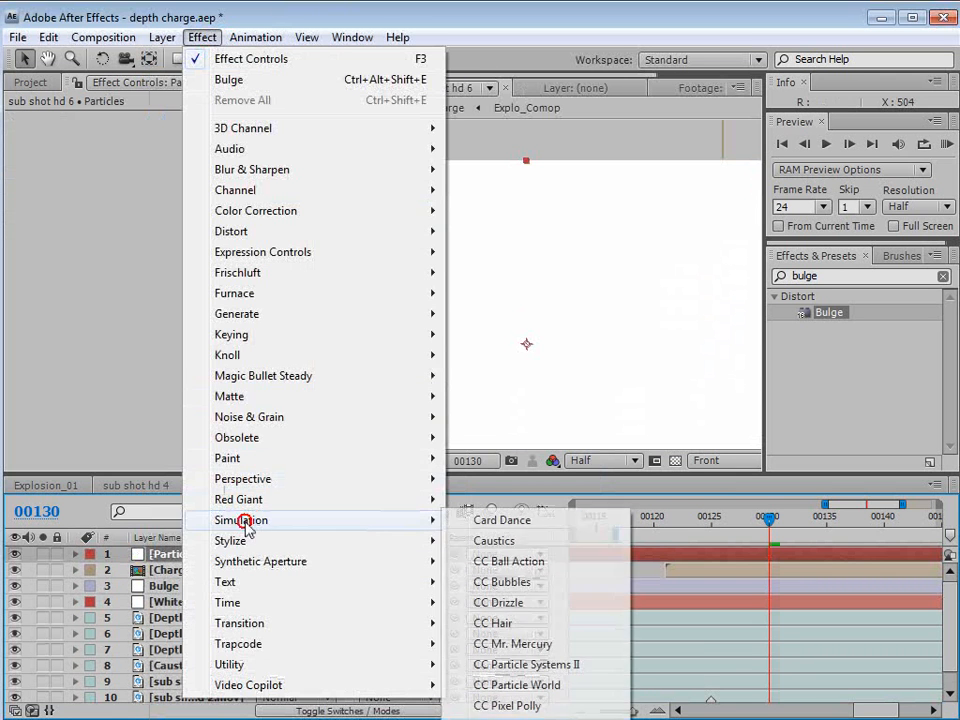
{"action": "left_click", "coordinate": [541, 686]}
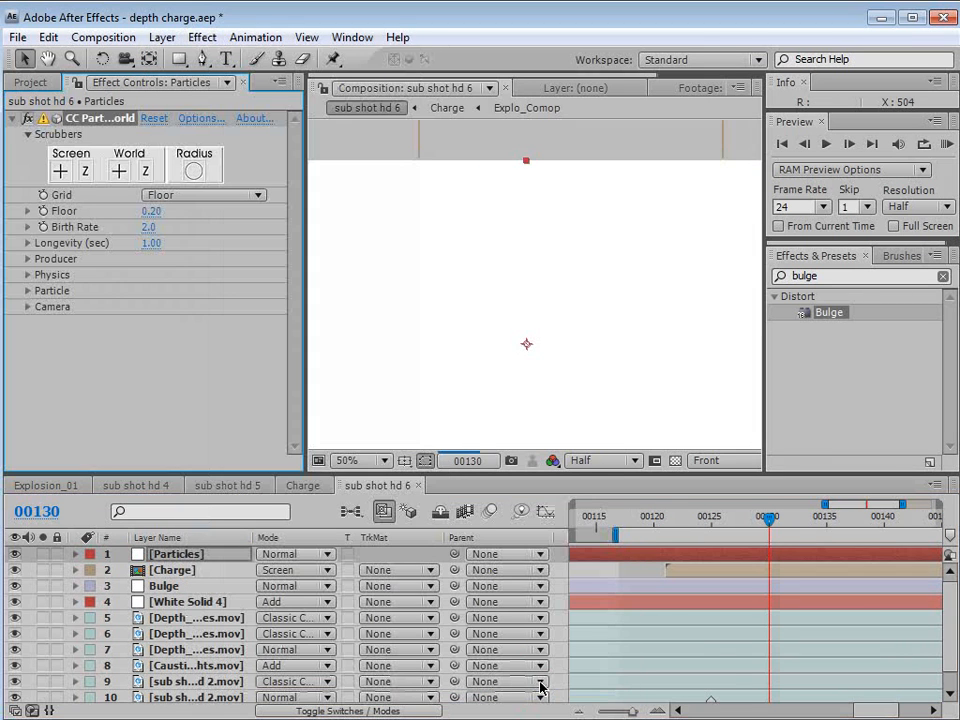
{"action": "left_click", "coordinate": [175, 196]}
{"action": "left_click", "coordinate": [182, 116]}
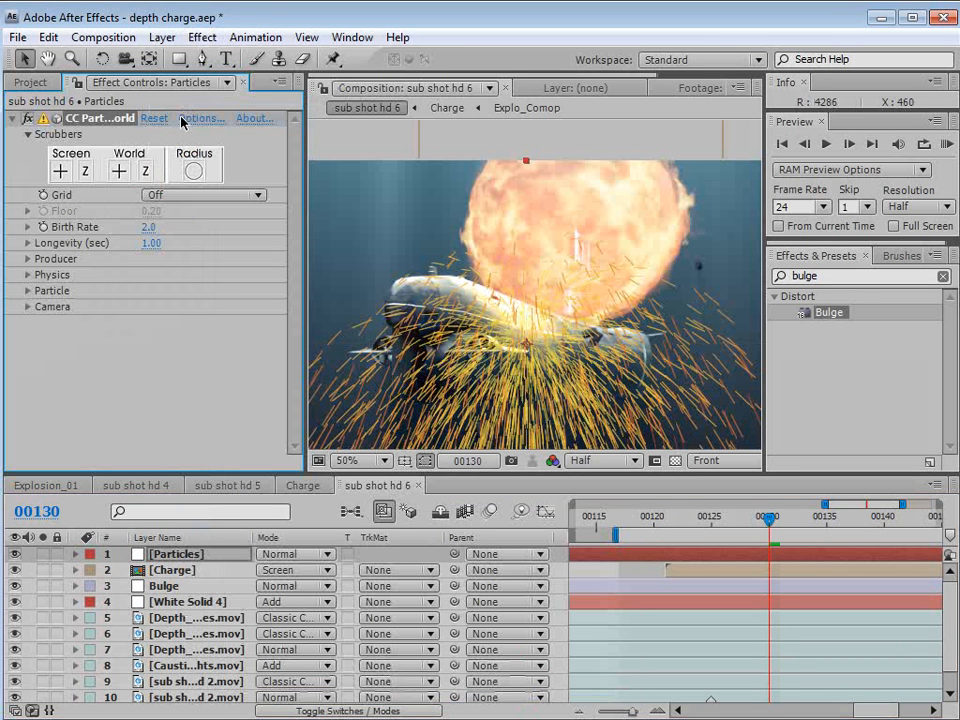
{"action": "left_click", "coordinate": [43, 554]}
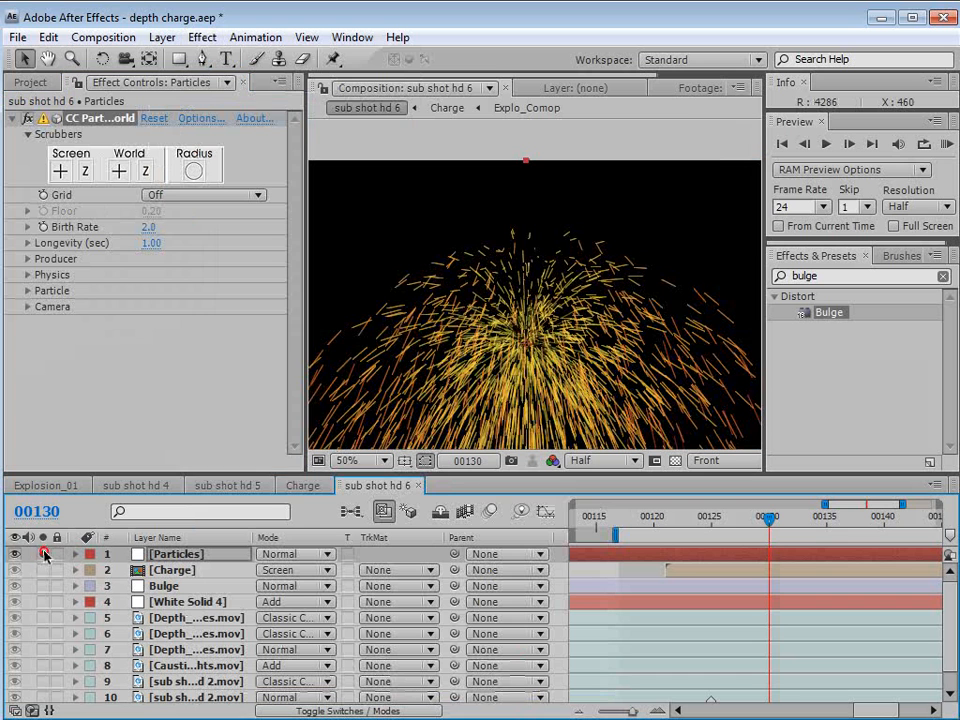
Set the particle Velocity to 0 and the producer's Radius Y to 0.1 and Radius Z to 0.4.
{"action": "left_click", "coordinate": [27, 259]}
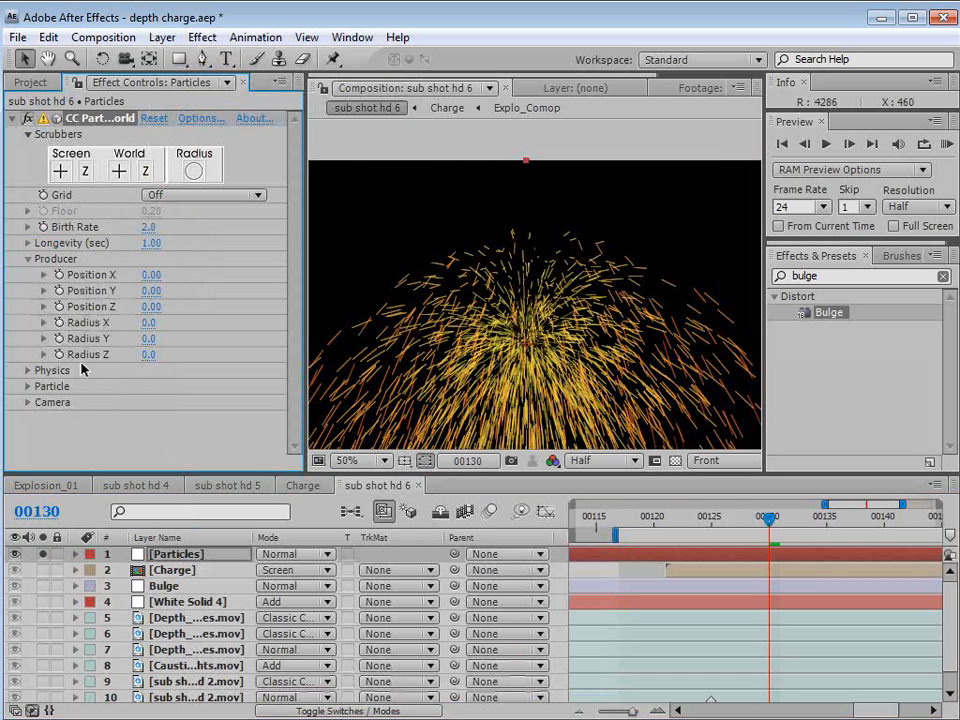
{"action": "left_click", "coordinate": [27, 370]}
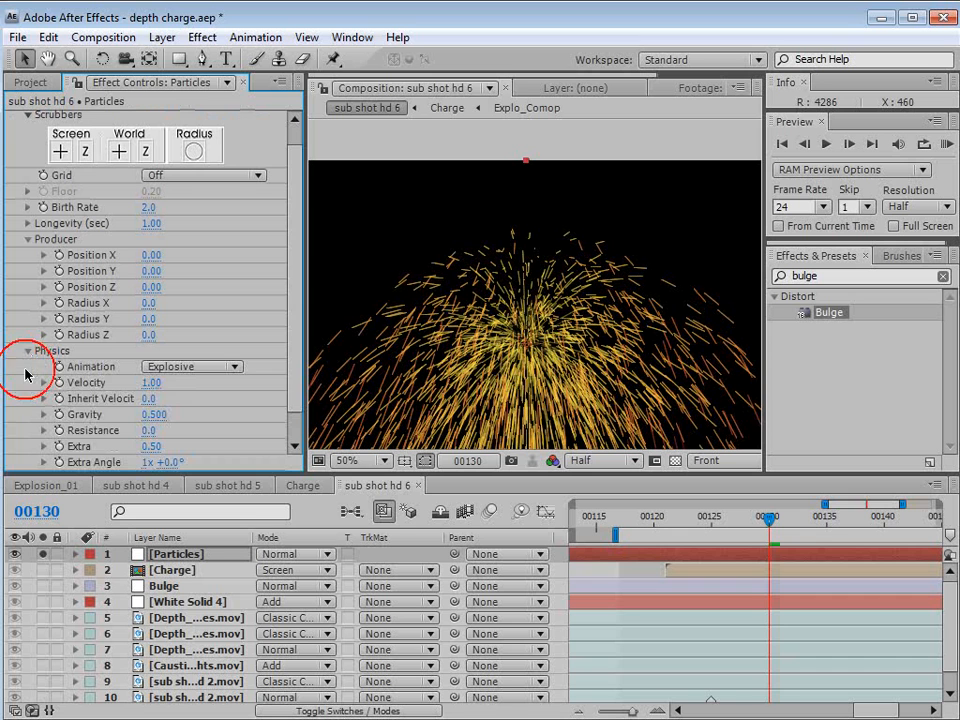
{"action": "left_click", "coordinate": [152, 385]}
{"action": "type", "text": "0"}
{"action": "key", "text": "Return"}
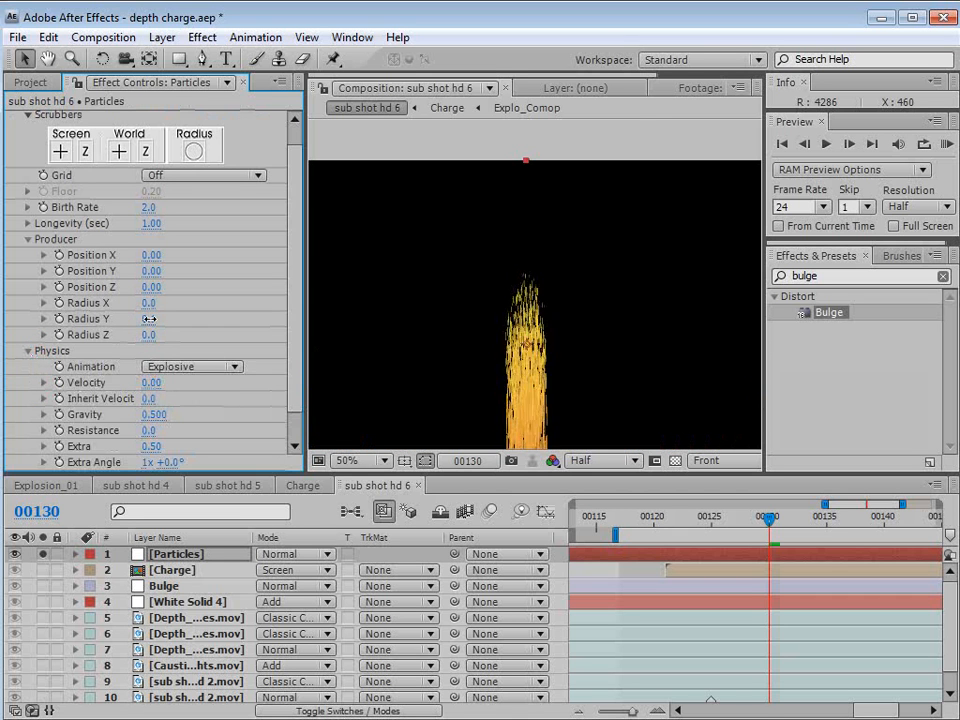
{"action": "left_click_drag", "start_coordinate": [148, 334], "coordinate": [148, 302]}
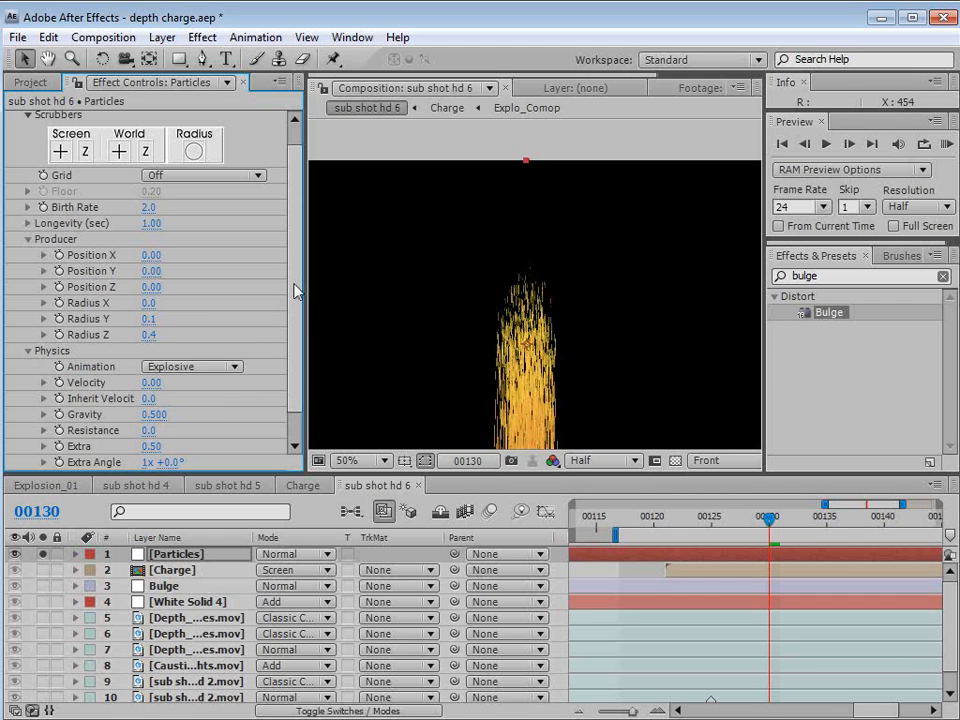
Reposition the particle producer to X 0.05, Y -0.11 and Z 0.01, unsoloing the layer to align it with the fireball.
{"action": "mouse_move", "coordinate": [148, 270]}
{"action": "left_mouse_down"}
{"action": "mouse_move", "coordinate": [156, 253]}
{"action": "mouse_move", "coordinate": [147, 256]}
{"action": "left_mouse_up"}
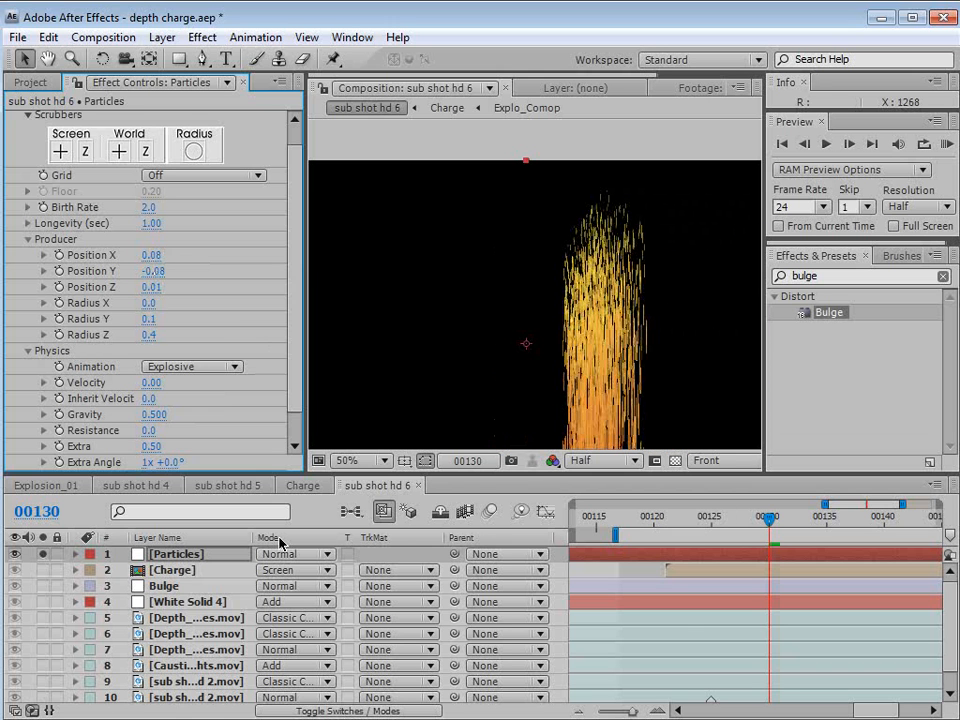
{"action": "left_click", "coordinate": [42, 554]}
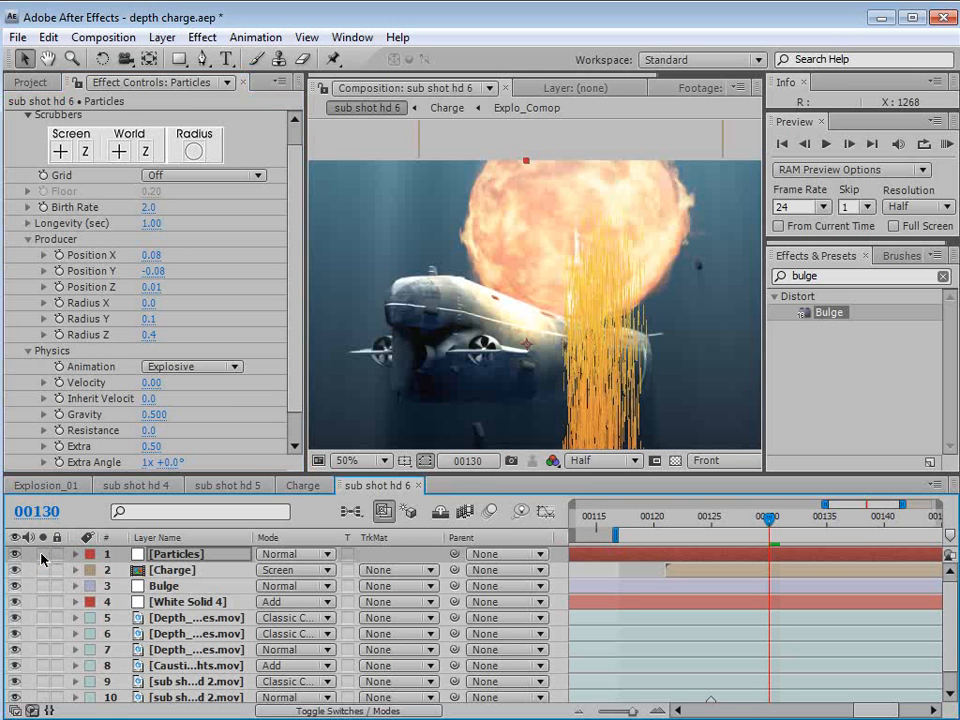
{"action": "left_click_drag", "start_coordinate": [155, 270], "coordinate": [152, 256]}
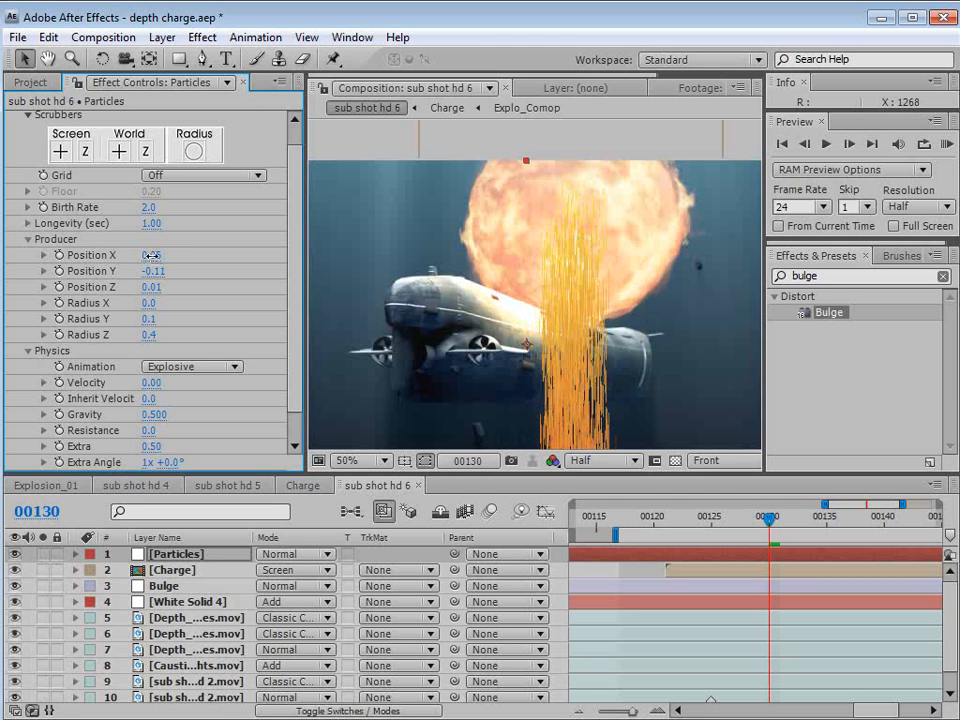
Solo the Particles layer again and change its Particle Type to Motion Polygon.
{"action": "left_click", "coordinate": [42, 554]}
{"action": "scroll", "coordinate": [293, 275], "scroll_direction": "down", "scroll_amount": 2}
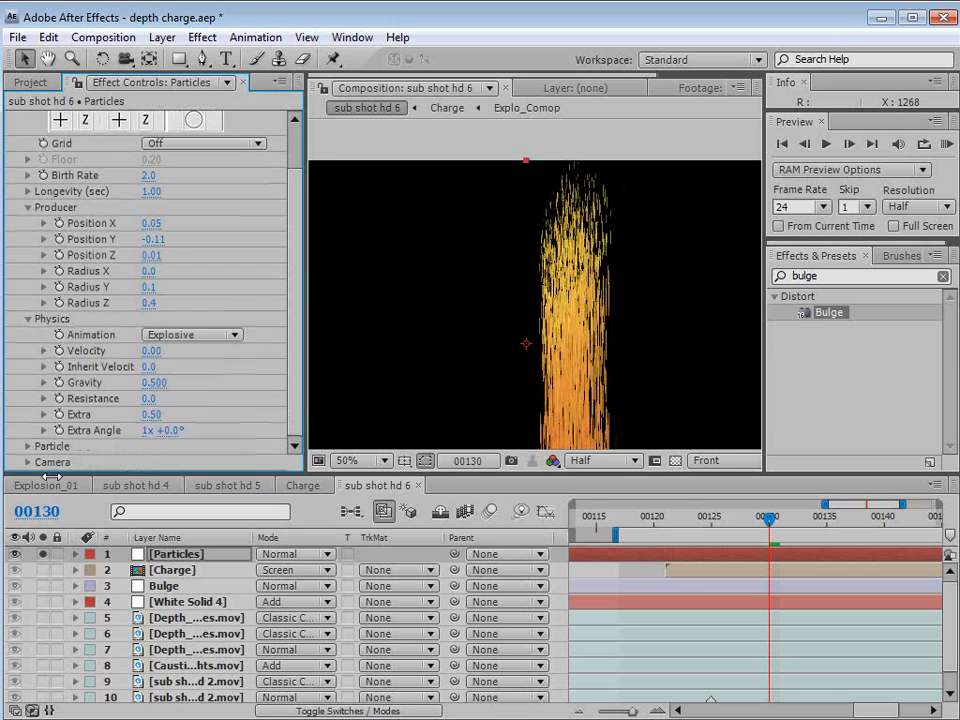
{"action": "left_click", "coordinate": [27, 446]}
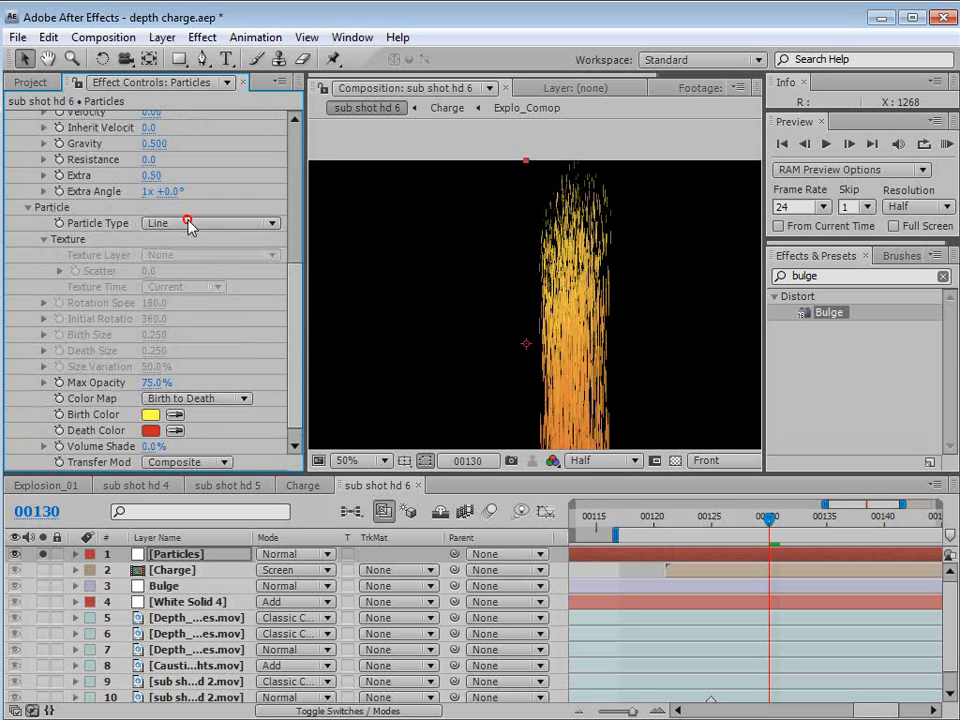
{"action": "left_click", "coordinate": [188, 222]}
{"action": "left_click", "coordinate": [229, 369]}
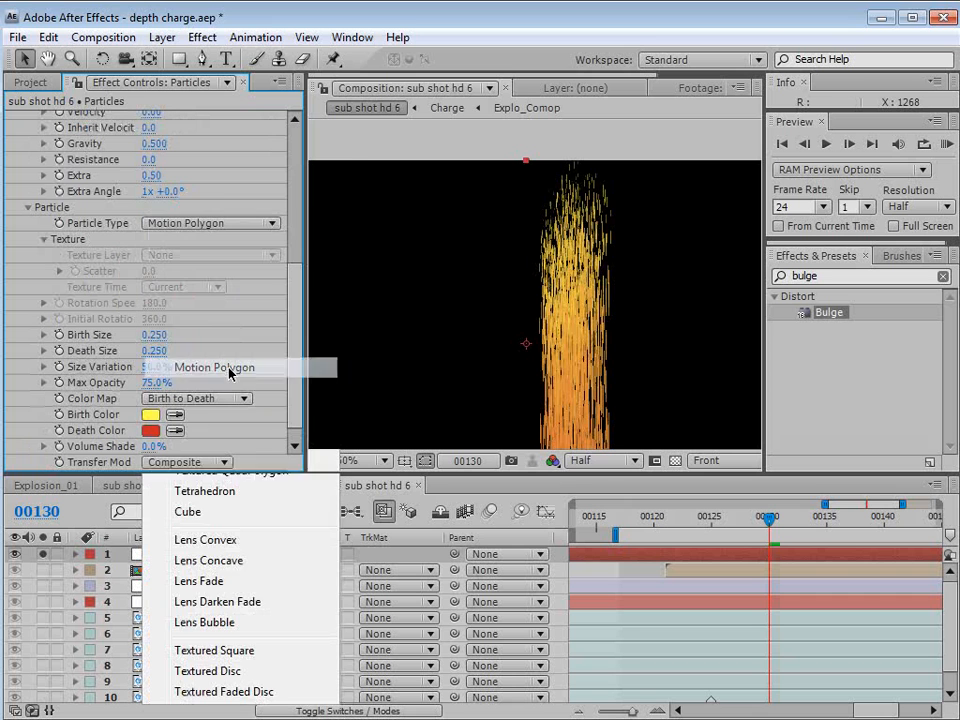
Change the particles' type to TriPolygon and set both the Birth Color and Death Color to black.
{"action": "left_click", "coordinate": [185, 223]}
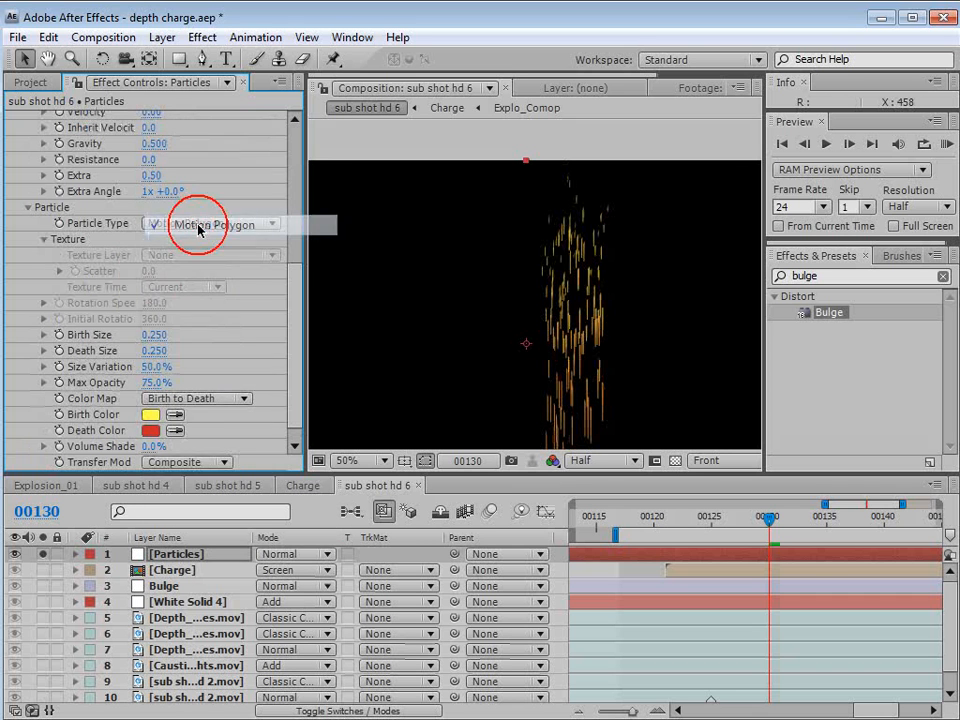
{"action": "left_click", "coordinate": [233, 268]}
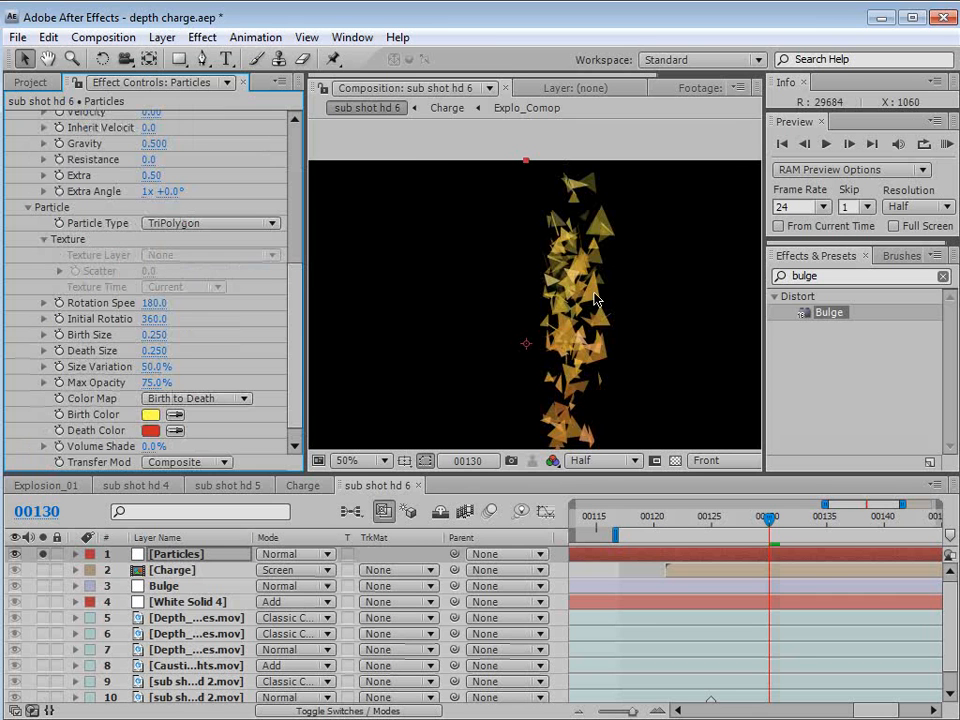
{"action": "left_click", "coordinate": [163, 416]}
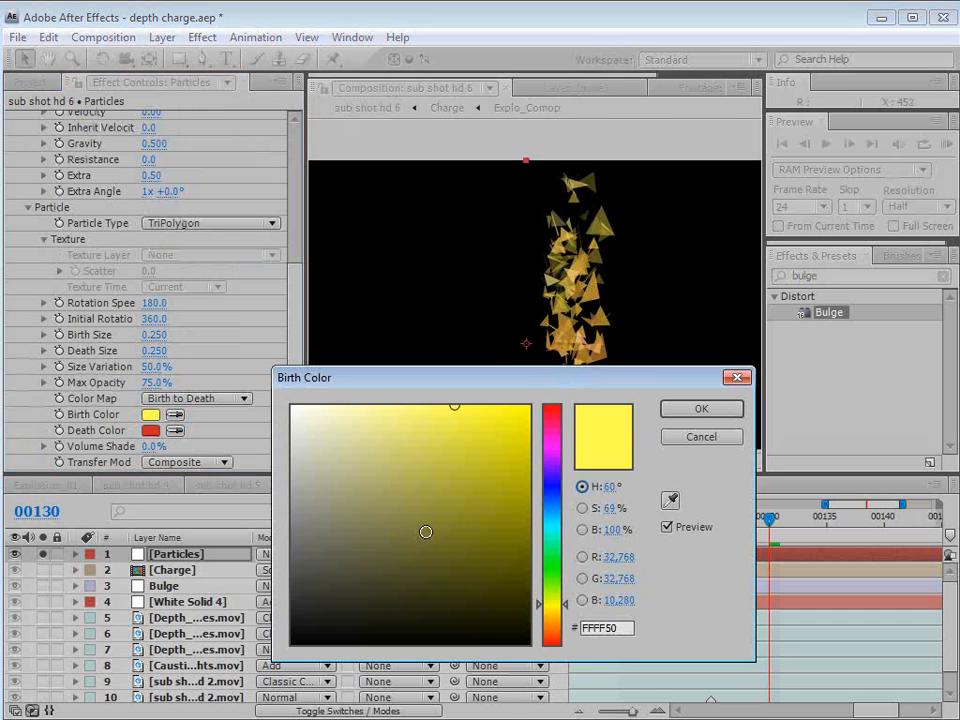
{"action": "left_click_drag", "start_coordinate": [425, 532], "coordinate": [546, 641]}
{"action": "key", "text": "Return"}
{"action": "left_click", "coordinate": [145, 430]}
{"action": "left_click_drag", "start_coordinate": [574, 556], "coordinate": [598, 649]}
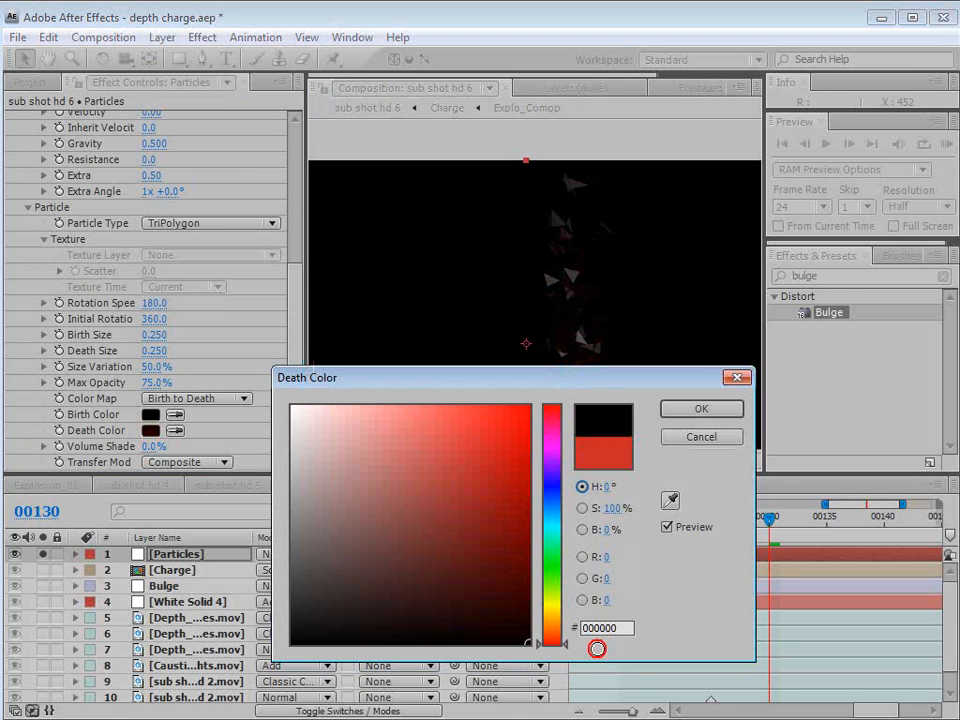
{"action": "key", "text": "Return"}
Apply the Constant preset to the opacity map in the CC Particle World options.
{"action": "left_click_drag", "start_coordinate": [297, 372], "coordinate": [297, 232]}
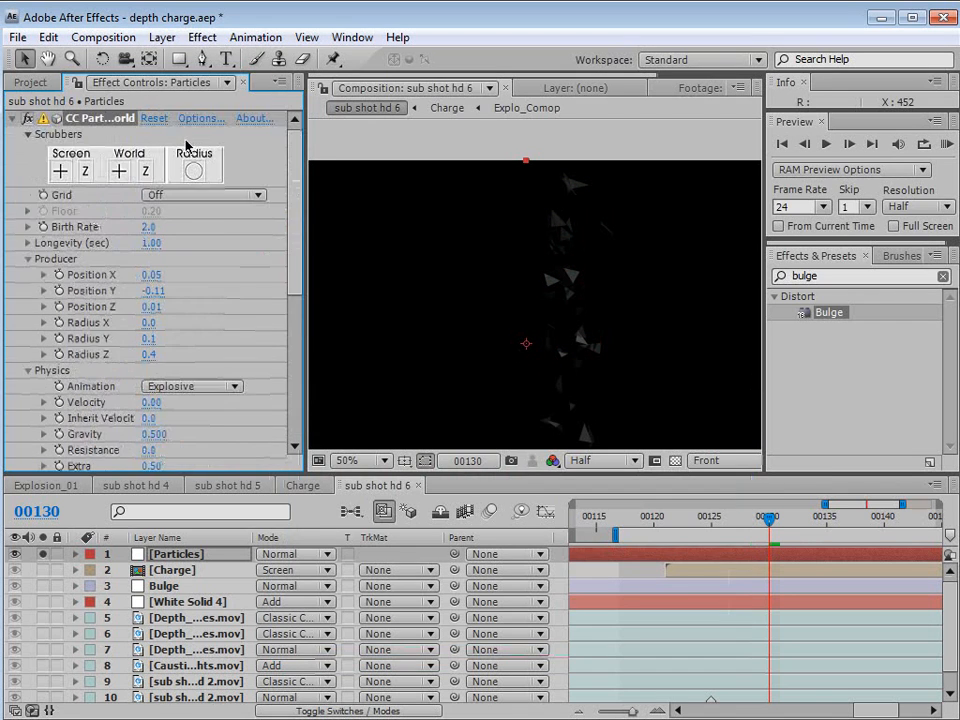
{"action": "left_click", "coordinate": [201, 118]}
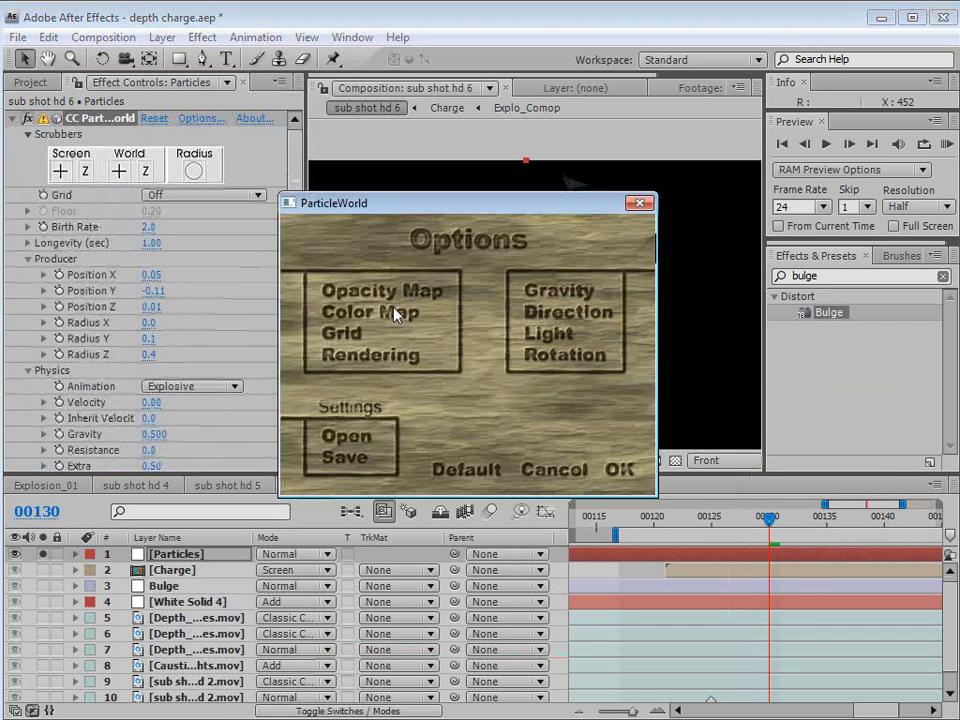
{"action": "left_click", "coordinate": [369, 286]}
{"action": "left_click", "coordinate": [369, 448]}
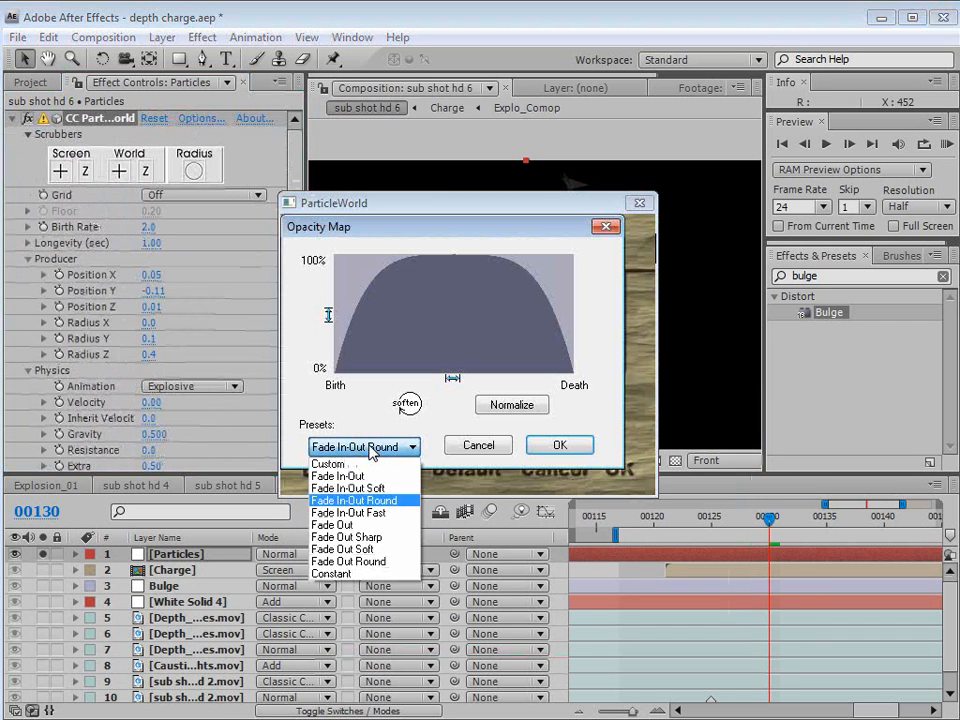
{"action": "left_click", "coordinate": [350, 575]}
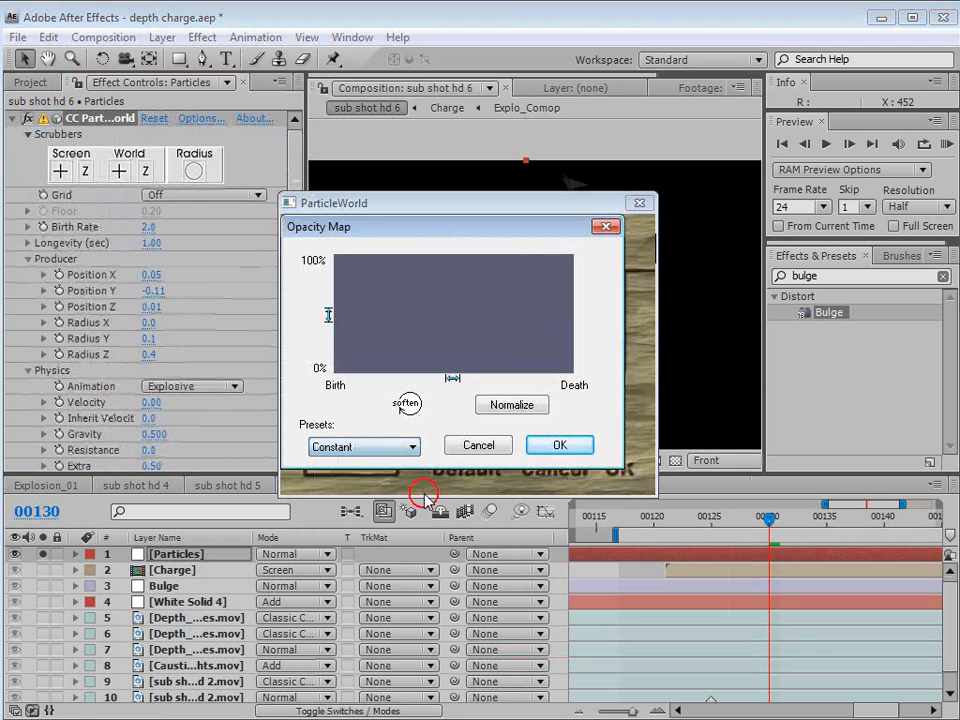
{"action": "left_click", "coordinate": [560, 445]}
{"action": "left_click", "coordinate": [620, 468]}
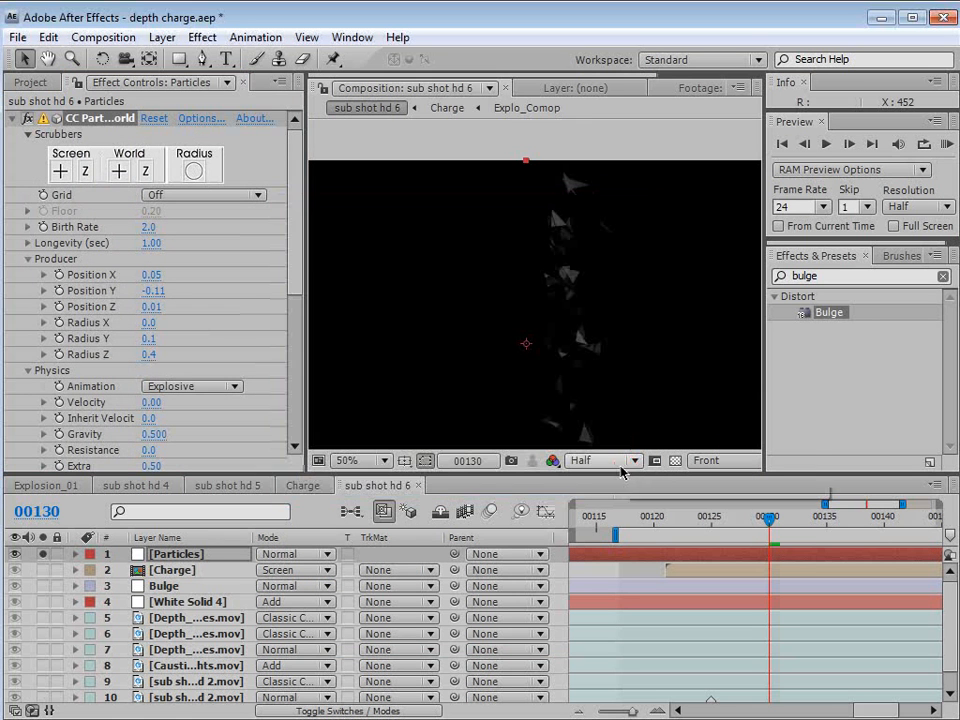
Set the particles' Death Size to 0 and turn on the transparency grid in the composition view.
{"action": "left_click_drag", "start_coordinate": [295, 253], "coordinate": [282, 387]}
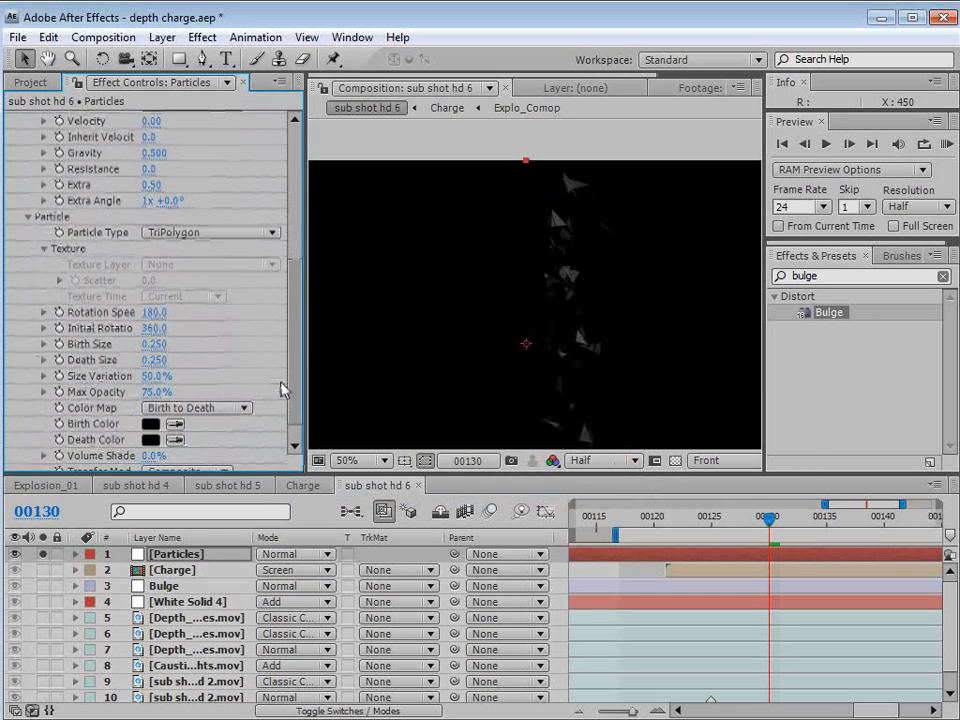
{"action": "left_click", "coordinate": [157, 358]}
{"action": "type", "text": "0"}
{"action": "key", "text": "Return"}
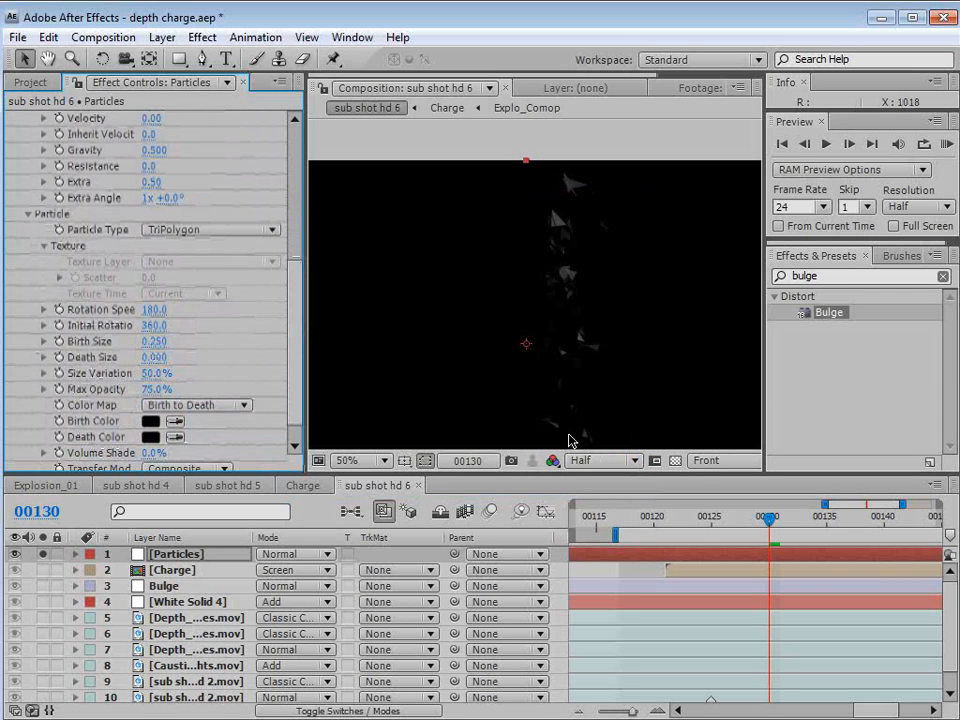
{"action": "left_click", "coordinate": [675, 460]}
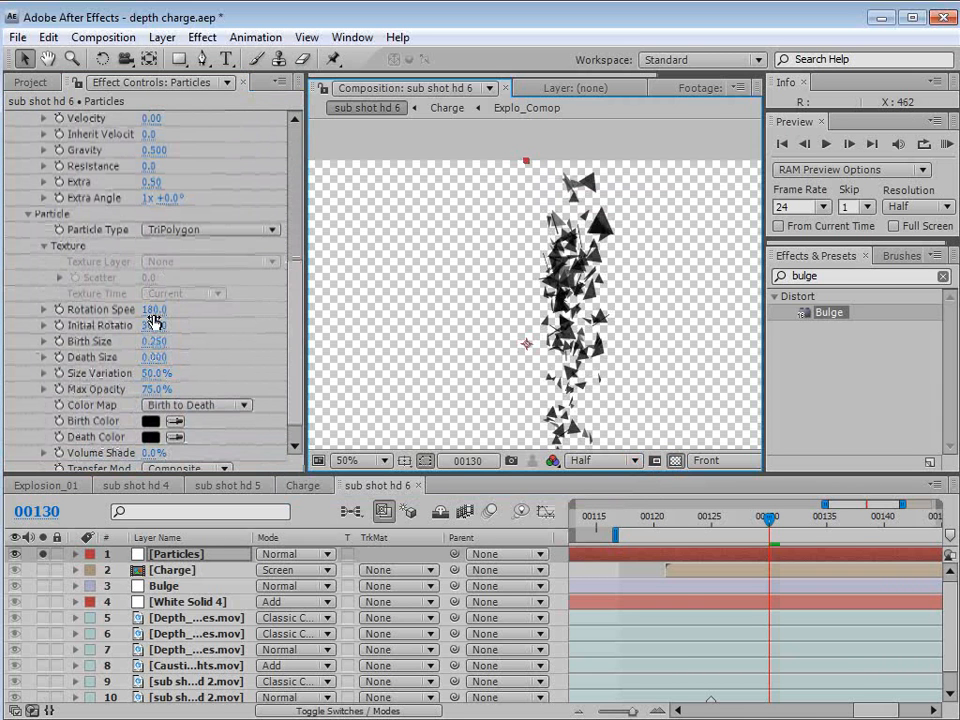
Reduce the particles' Birth Size to 0.020 and raise the Size Variation to 96%.
{"action": "scroll", "coordinate": [176, 366], "scroll_direction": "down", "scroll_amount": 1}
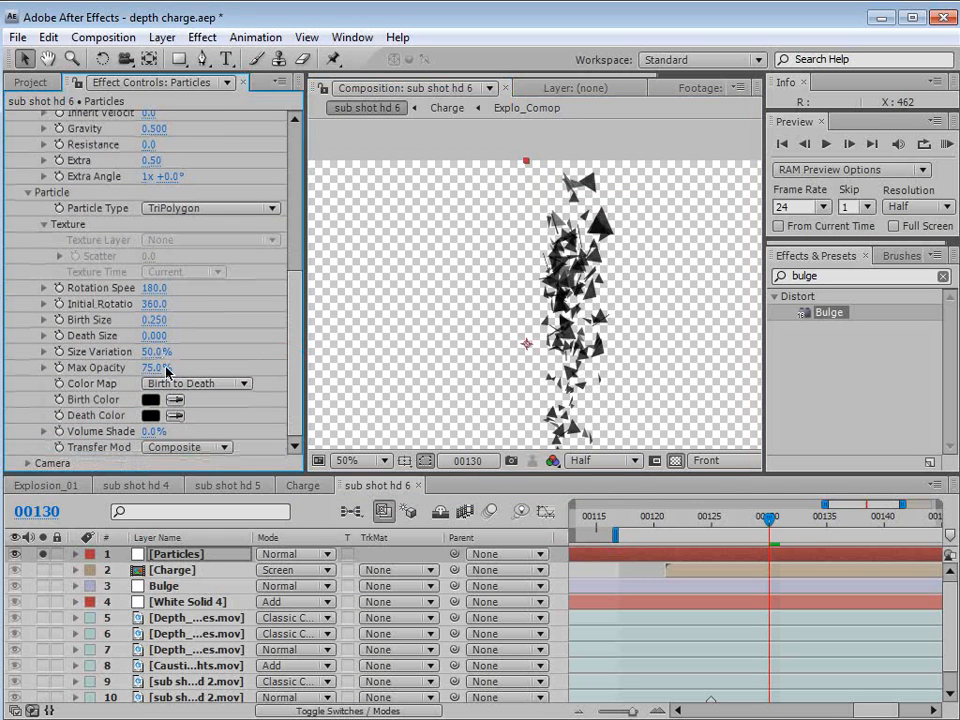
{"action": "left_click_drag", "start_coordinate": [157, 325], "coordinate": [204, 349]}
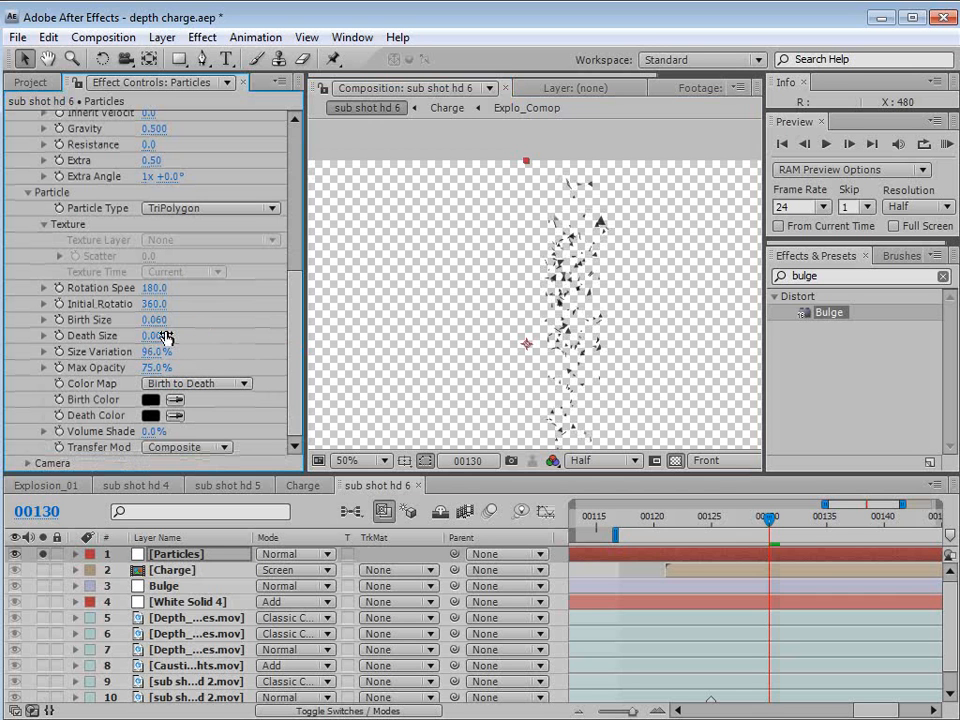
{"action": "scroll", "coordinate": [622, 303], "scroll_direction": "up", "scroll_amount": 1}
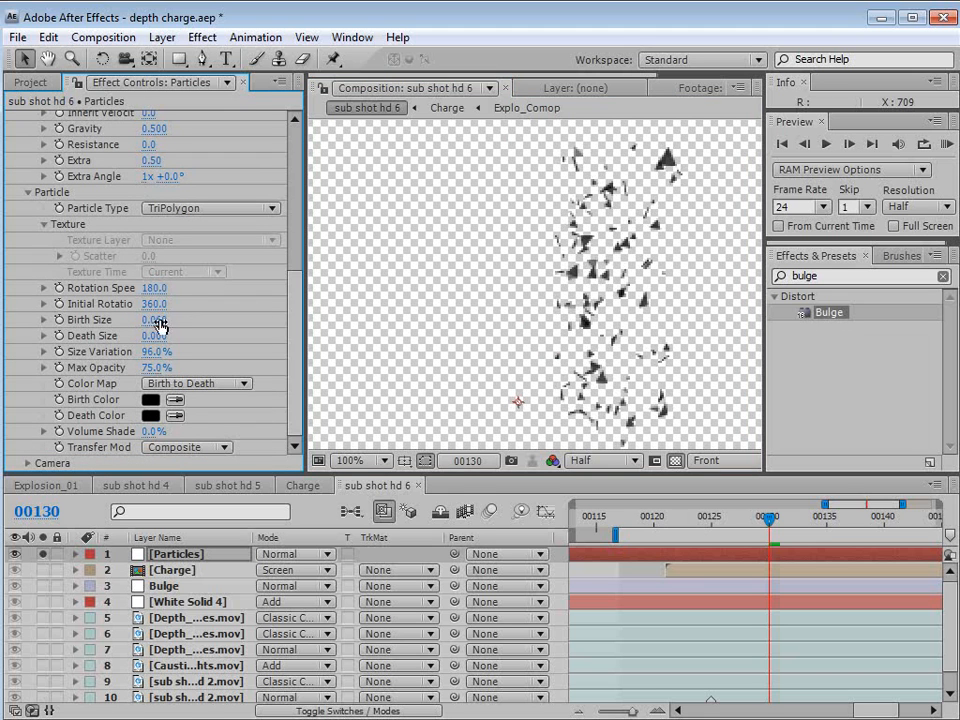
{"action": "left_click_drag", "start_coordinate": [158, 325], "coordinate": [154, 320]}
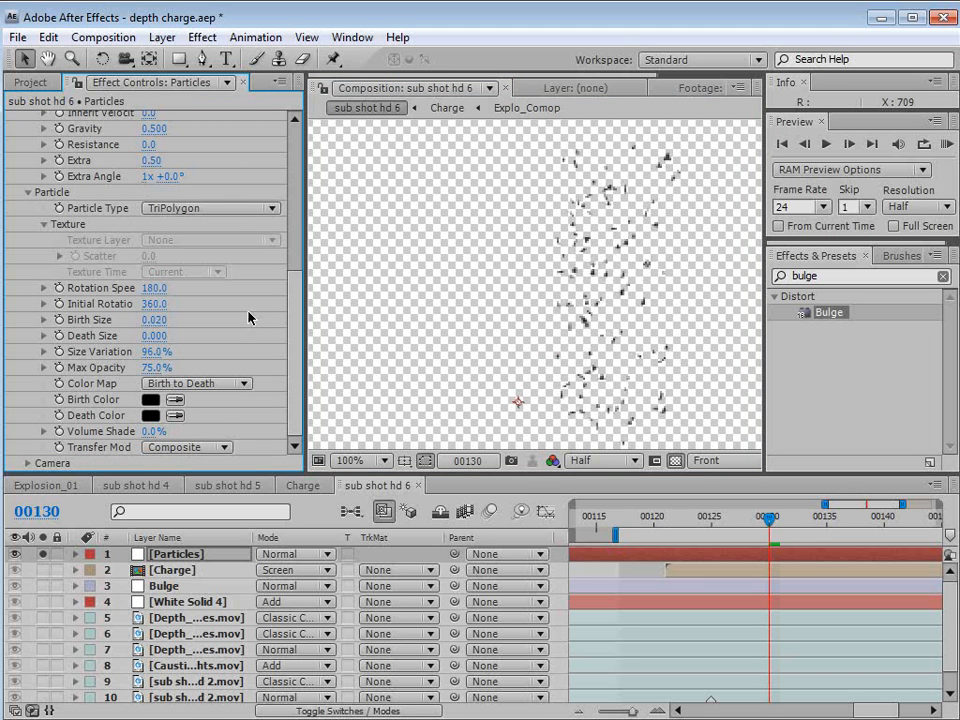
Unsolo the Particles layer and move it below the Charge layer in the stacking order.
{"action": "left_click", "coordinate": [42, 553]}
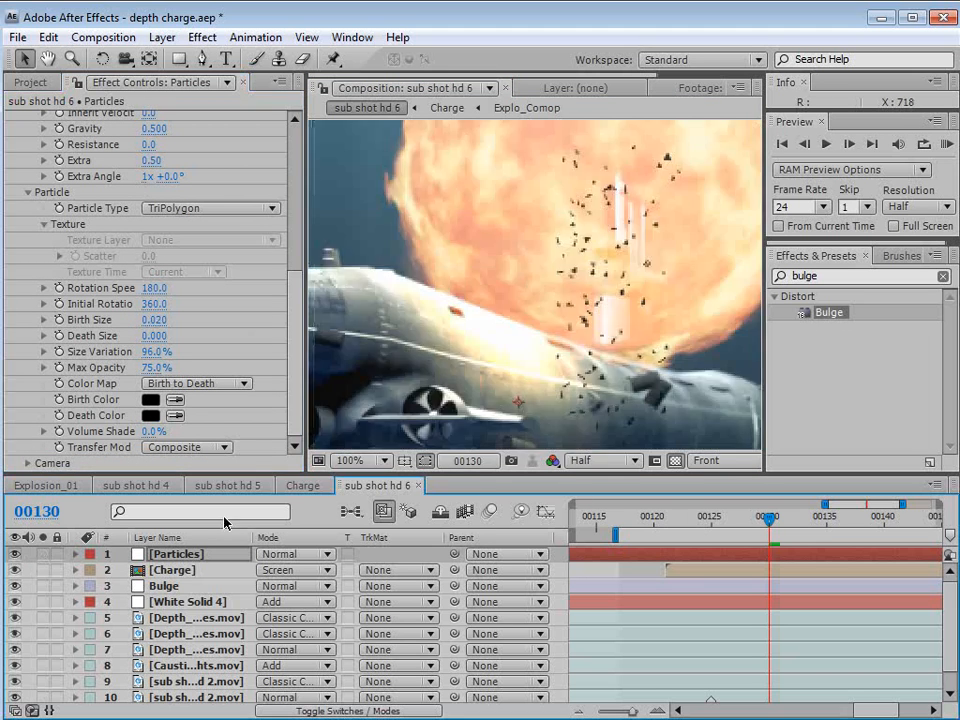
{"action": "key", "text": "space"}
{"action": "left_click_drag", "start_coordinate": [849, 615], "coordinate": [576, 594]}
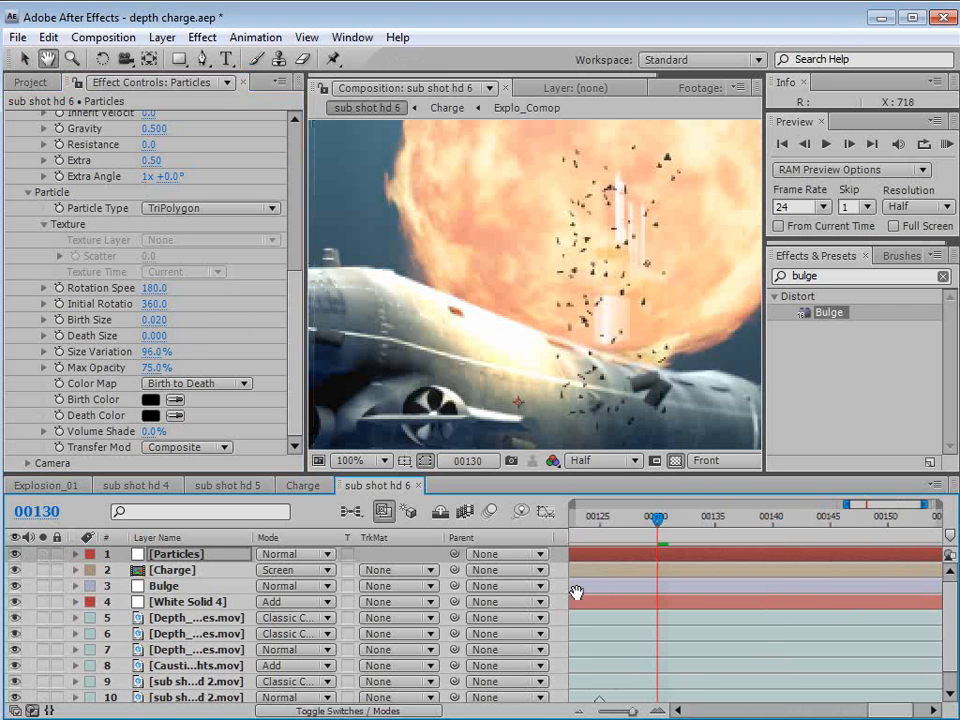
{"action": "key", "text": "minus"}
{"action": "key", "text": "minus"}
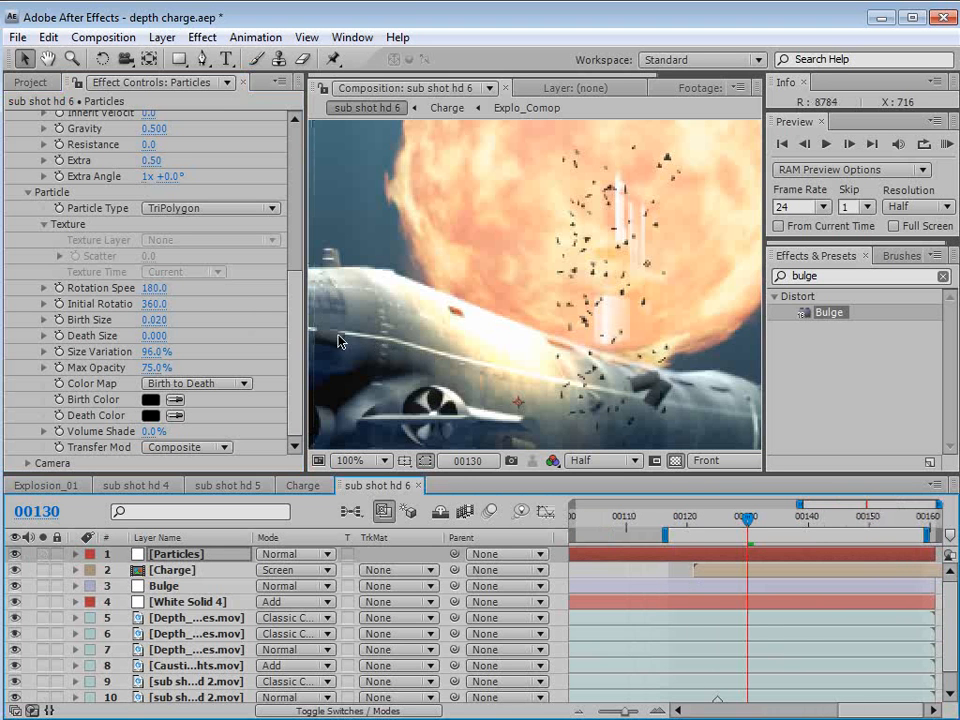
{"action": "scroll", "coordinate": [614, 303], "scroll_direction": "down", "scroll_amount": 1}
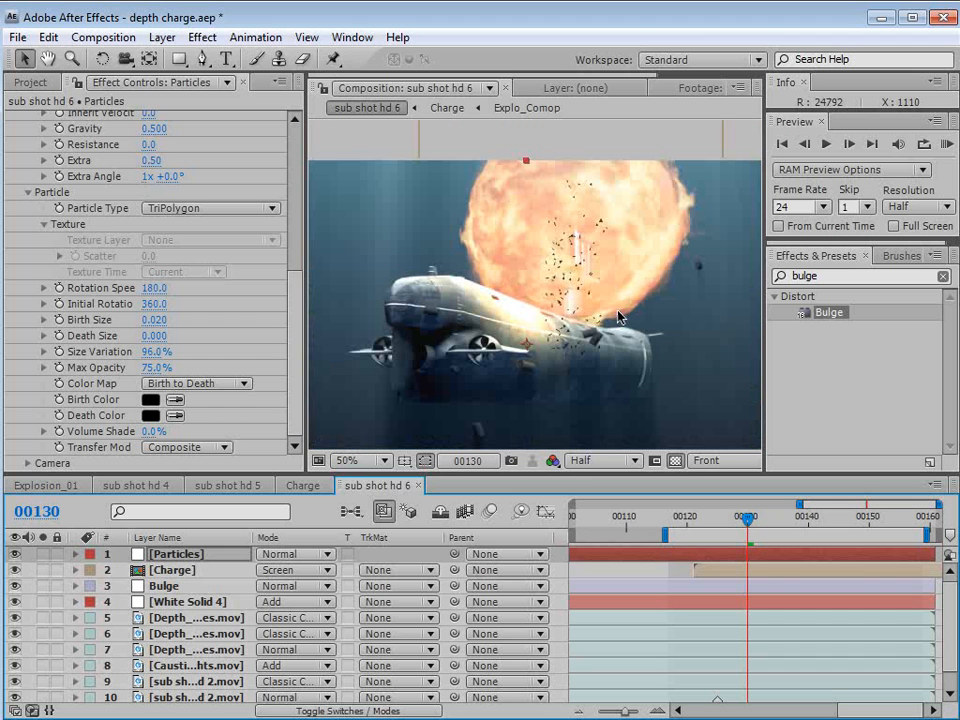
{"action": "left_click_drag", "start_coordinate": [190, 554], "coordinate": [180, 578]}
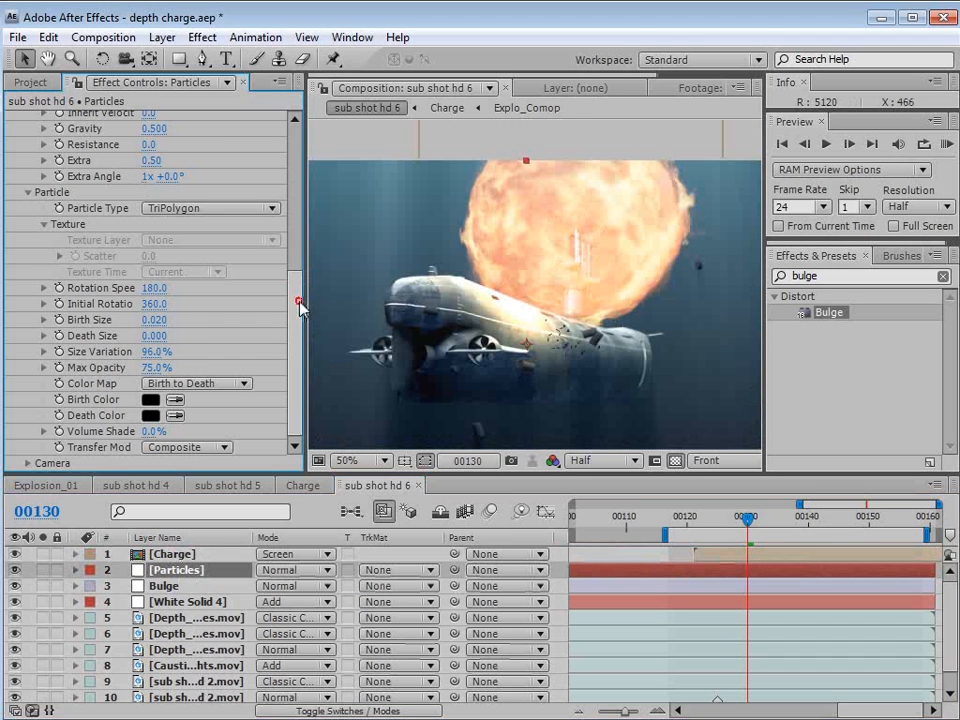
Set the producer's Radius Z to 0.7, Position Y to -0.19 and Position Z to 0.06.
{"action": "scroll", "coordinate": [160, 278], "scroll_direction": "up", "scroll_amount": 5}
{"action": "left_click_drag", "start_coordinate": [150, 287], "coordinate": [222, 277]}
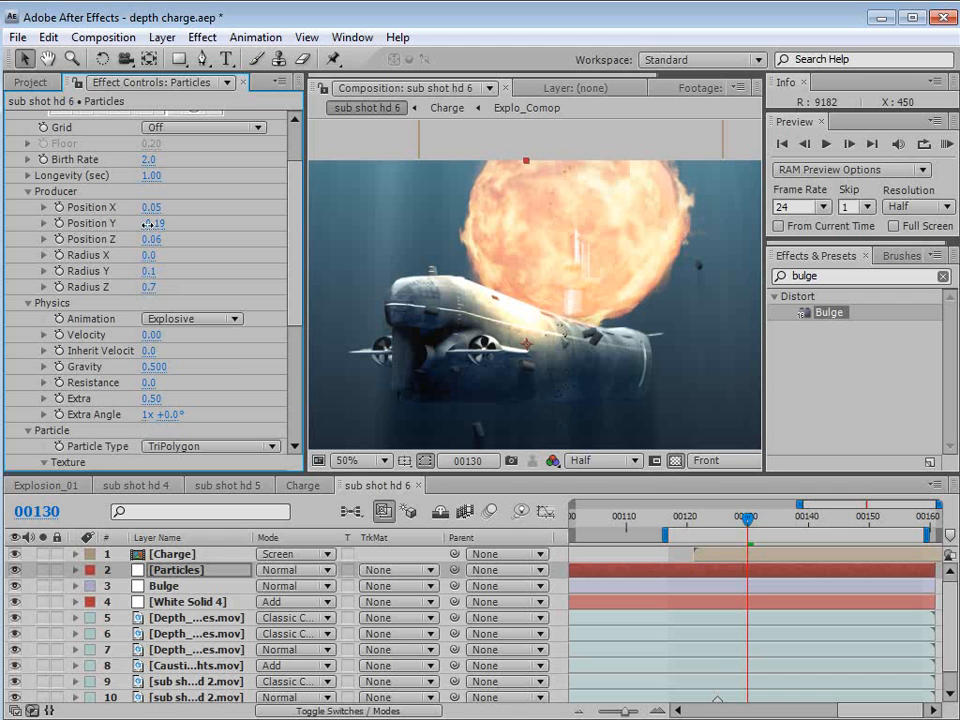
Trim the Particles layer to start at about frame 127 and scrub through the explosion to check the debris.
{"action": "left_click_drag", "start_coordinate": [754, 514], "coordinate": [749, 514]}
{"action": "key", "text": "alt+bracketleft"}
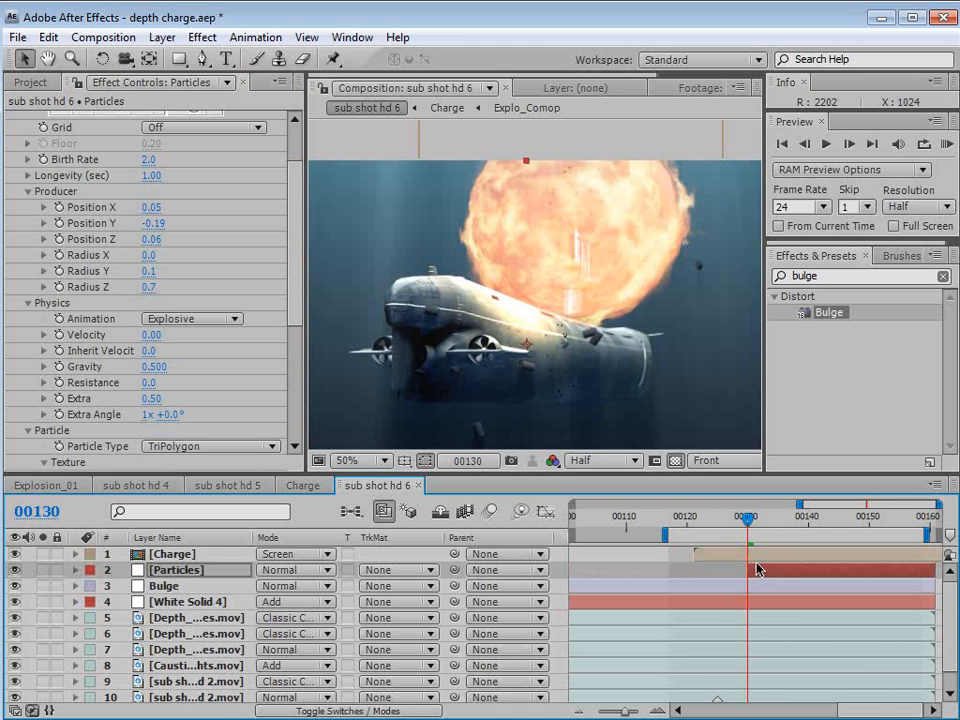
{"action": "left_click_drag", "start_coordinate": [750, 569], "coordinate": [729, 569]}
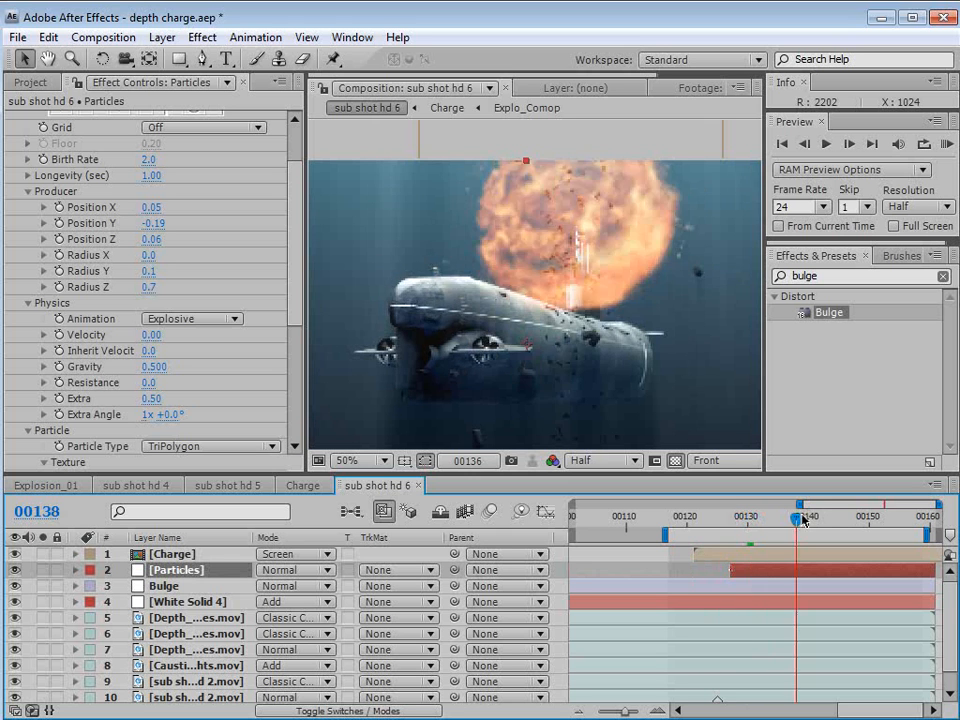
{"action": "left_click_drag", "start_coordinate": [758, 521], "coordinate": [881, 519]}
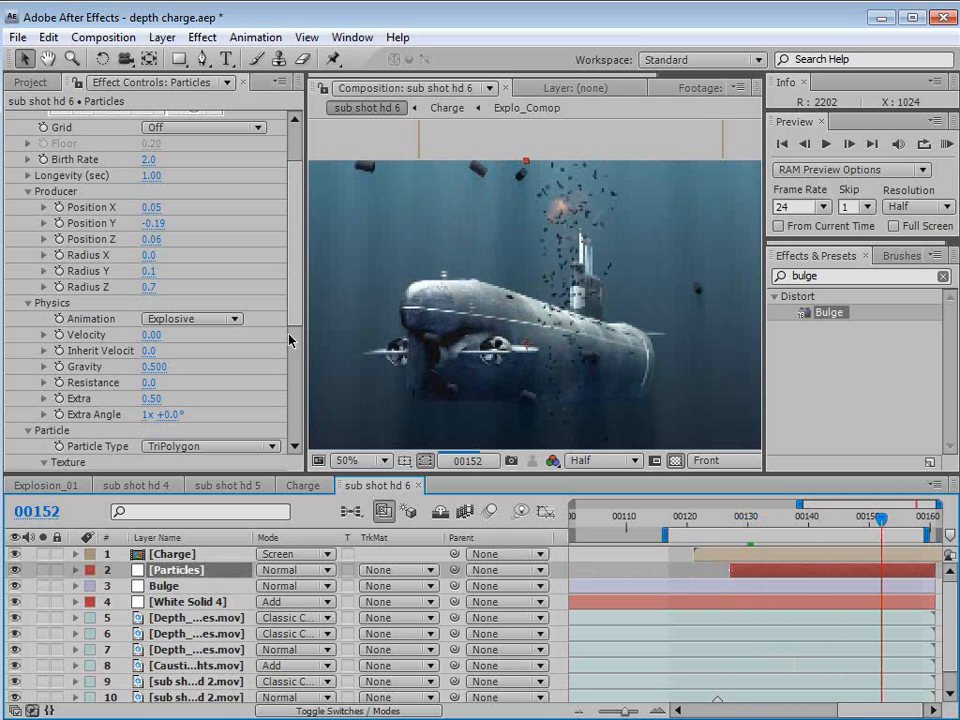
Lower the particles' Gravity to 0.05 and scrub the timeline to check the debris motion.
{"action": "scroll", "coordinate": [302, 270], "scroll_direction": "up", "scroll_amount": 3}
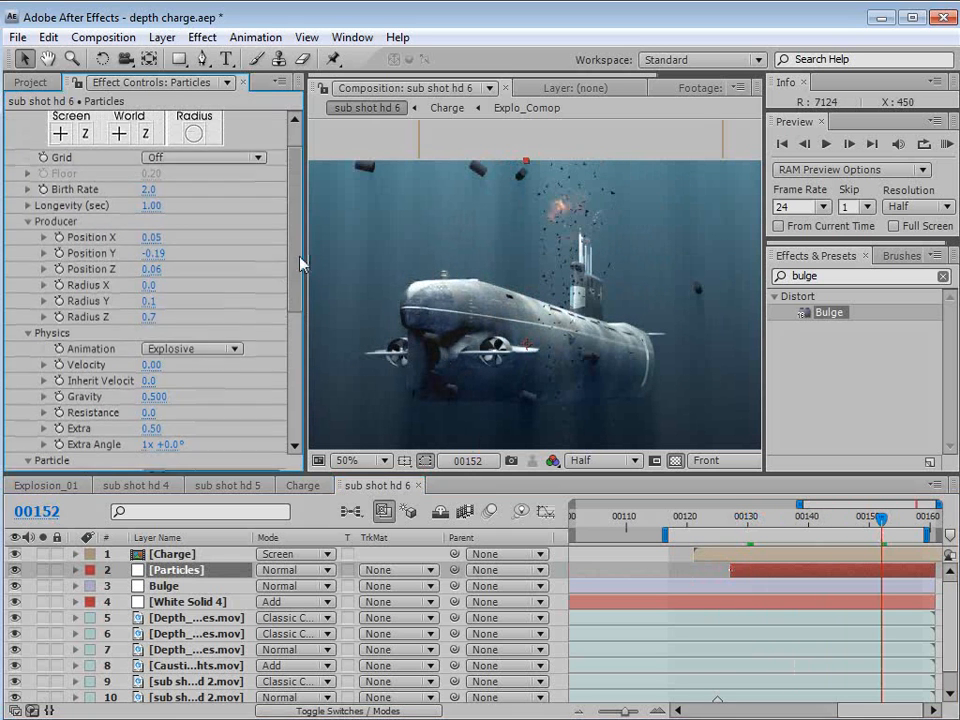
{"action": "scroll", "coordinate": [304, 262], "scroll_direction": "down", "scroll_amount": 5}
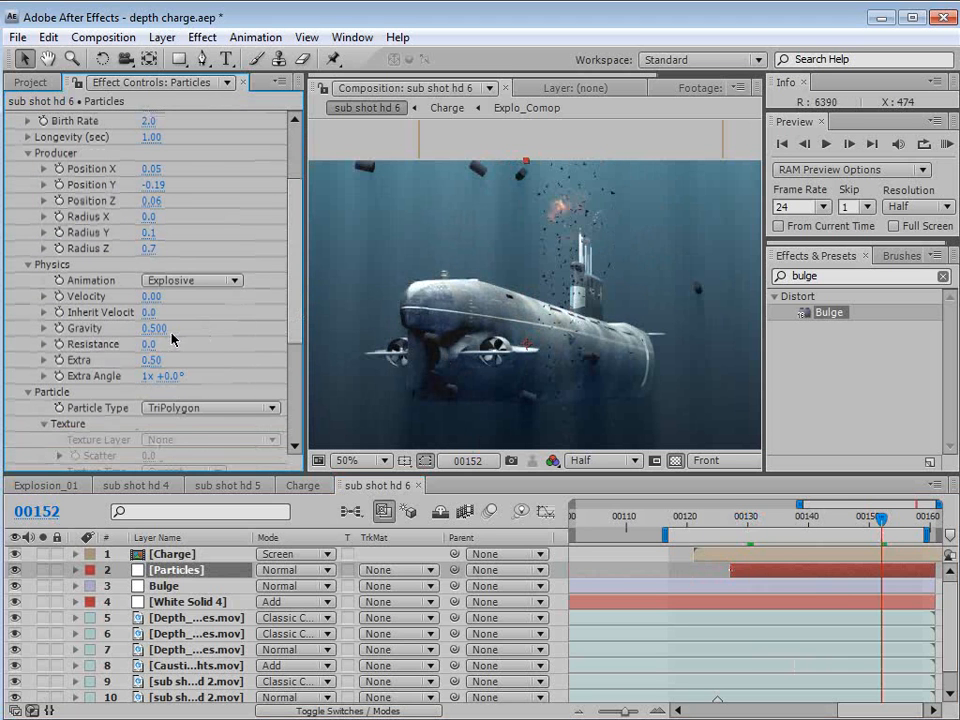
{"action": "left_click", "coordinate": [156, 329]}
{"action": "type", "text": ".0"}
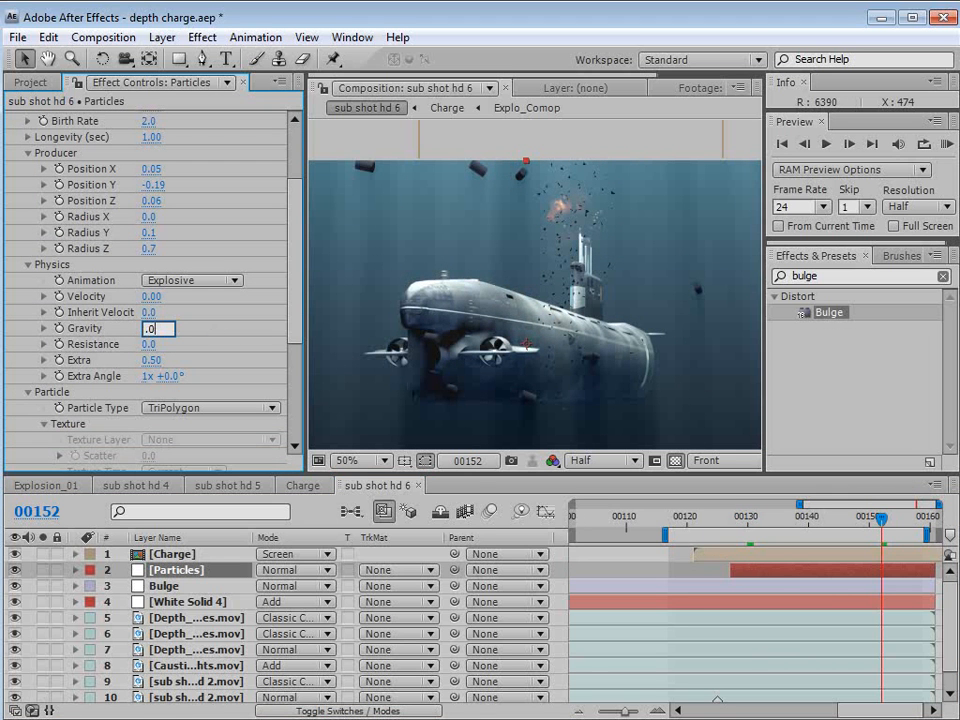
{"action": "type", "text": "5"}
{"action": "key", "text": "Return"}
{"action": "left_click_drag", "start_coordinate": [789, 512], "coordinate": [875, 521]}
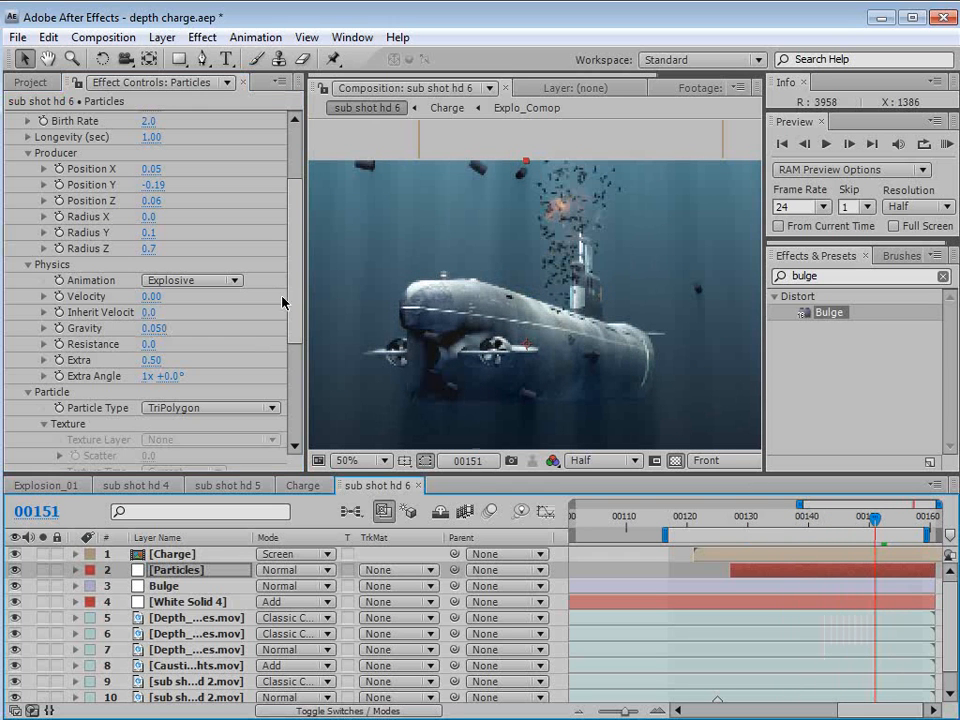
Set the producer's Radius X to 0.1 and Radius Y to 0.2, and increase the particles' Birth Size.
{"action": "left_click_drag", "start_coordinate": [151, 229], "coordinate": [155, 216]}
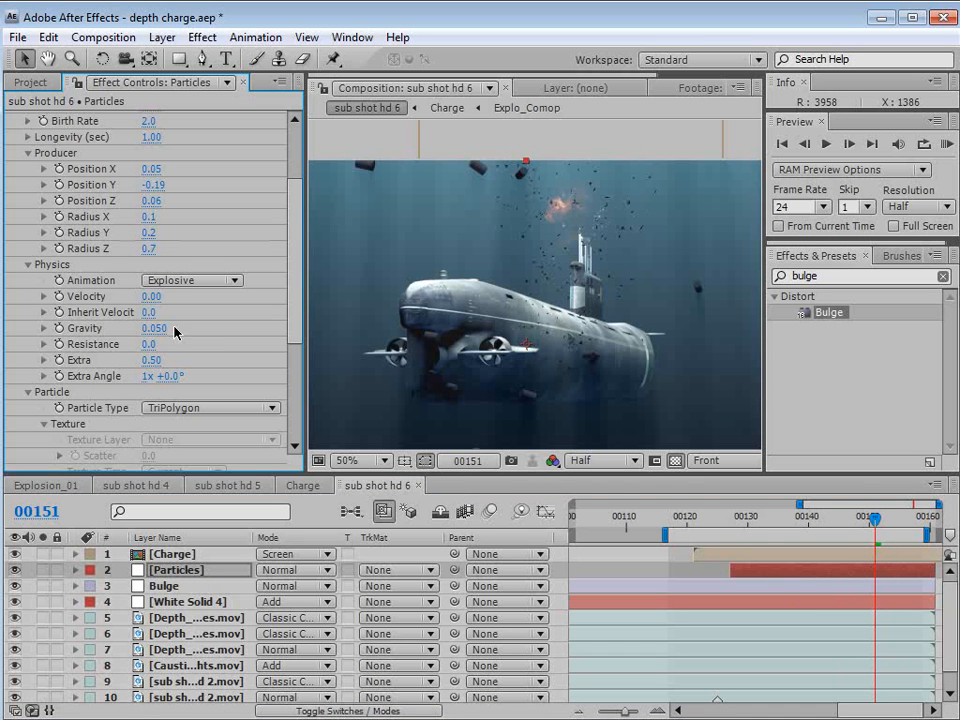
{"action": "scroll", "coordinate": [296, 300], "scroll_direction": "down", "scroll_amount": 3}
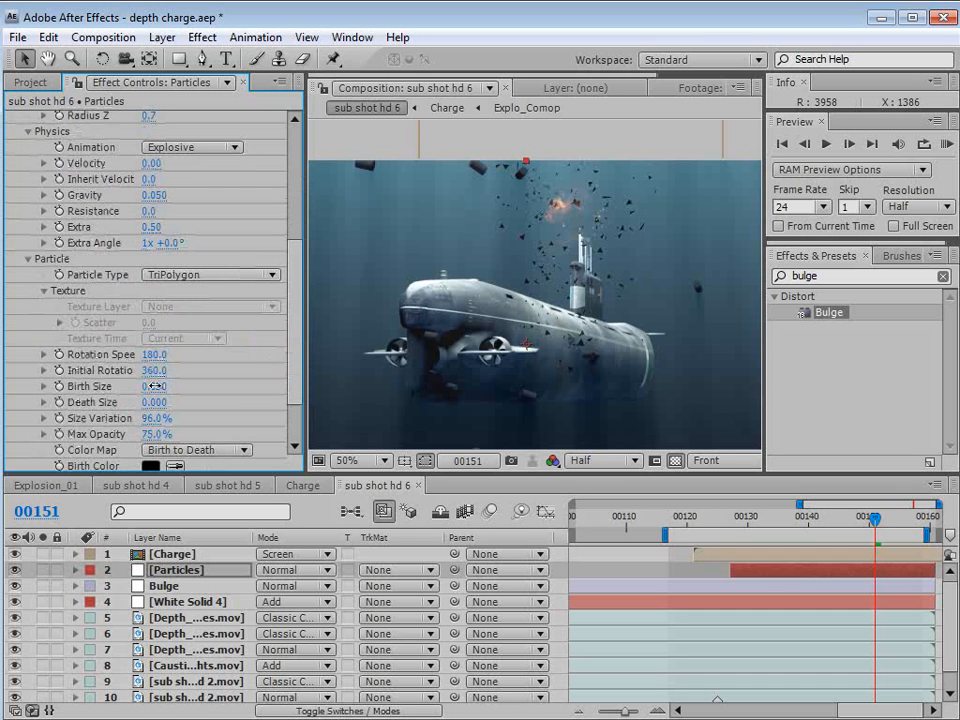
Keyframe the particles' Birth Rate at 2 on frame 133 and 0 on frame 136.
{"action": "left_click_drag", "start_coordinate": [294, 364], "coordinate": [304, 251]}
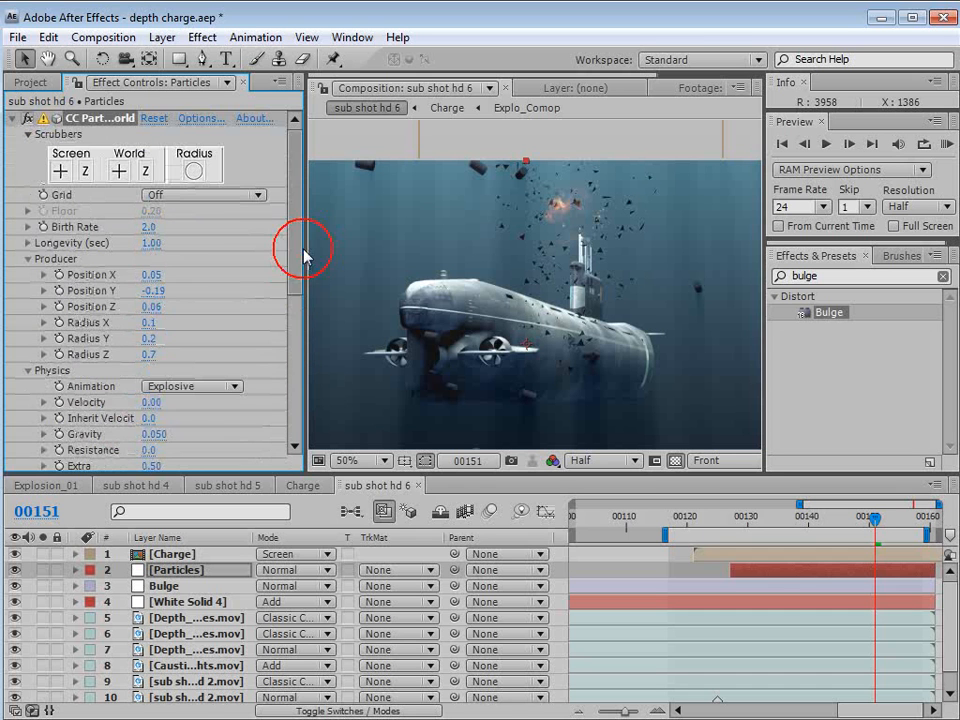
{"action": "left_click", "coordinate": [846, 518]}
{"action": "left_click_drag", "start_coordinate": [846, 521], "coordinate": [766, 538]}
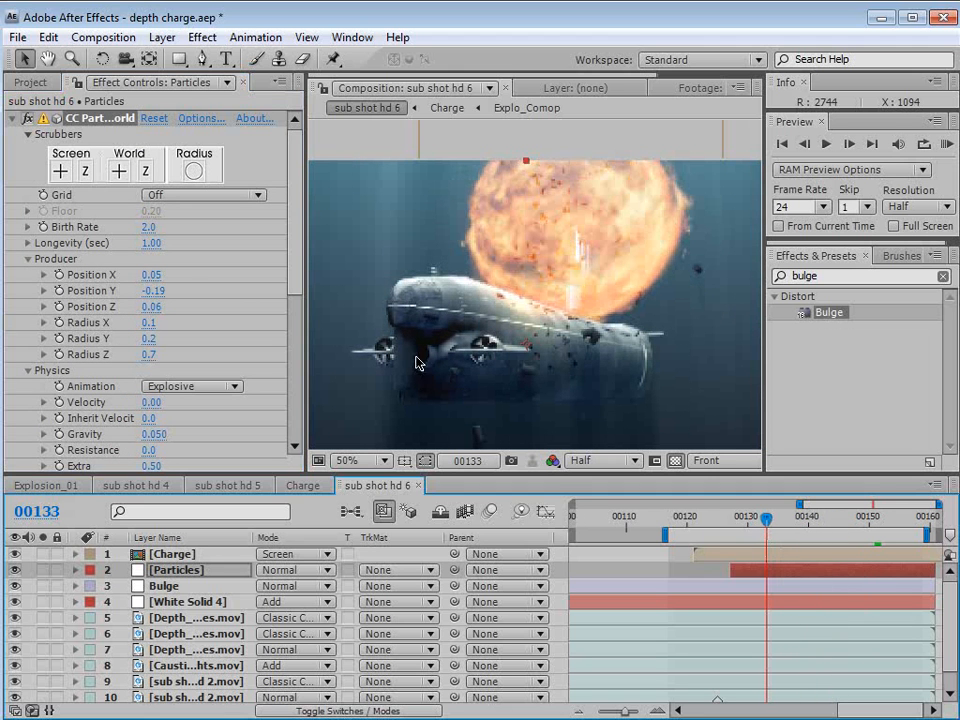
{"action": "left_click", "coordinate": [44, 227]}
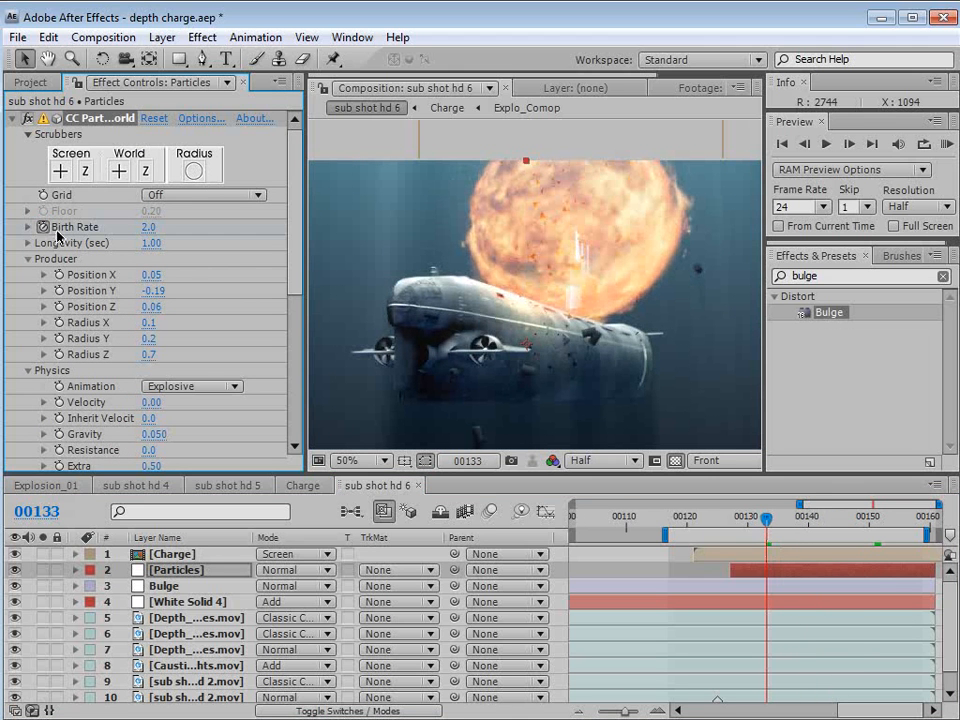
{"action": "key", "text": "Page_Down"}
{"action": "key", "text": "Page_Down"}
{"action": "key", "text": "Page_Down"}
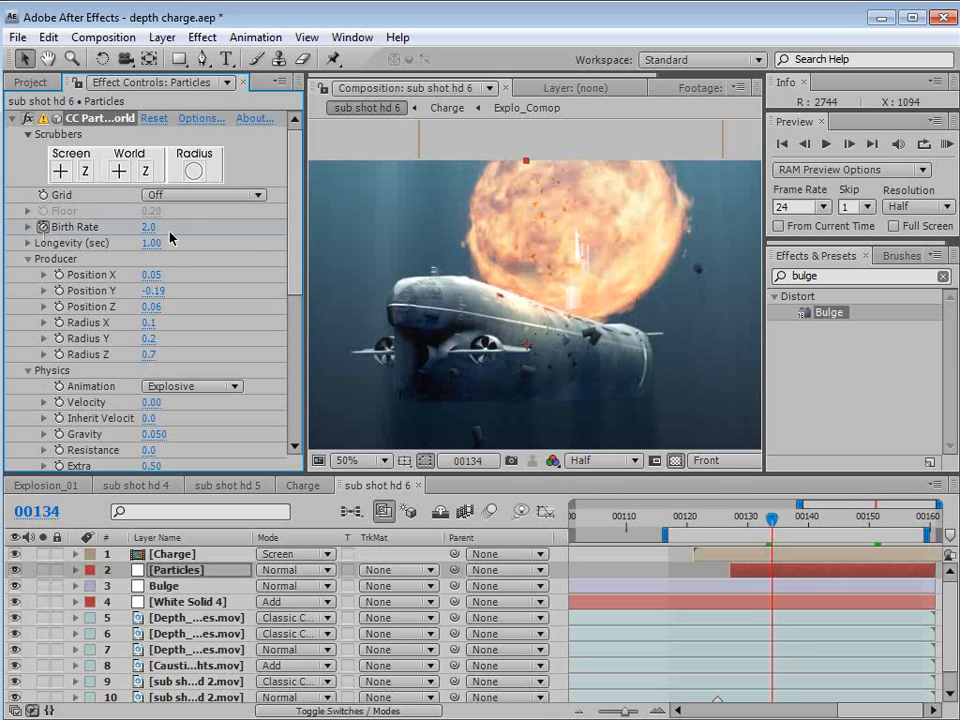
{"action": "key", "text": "u"}
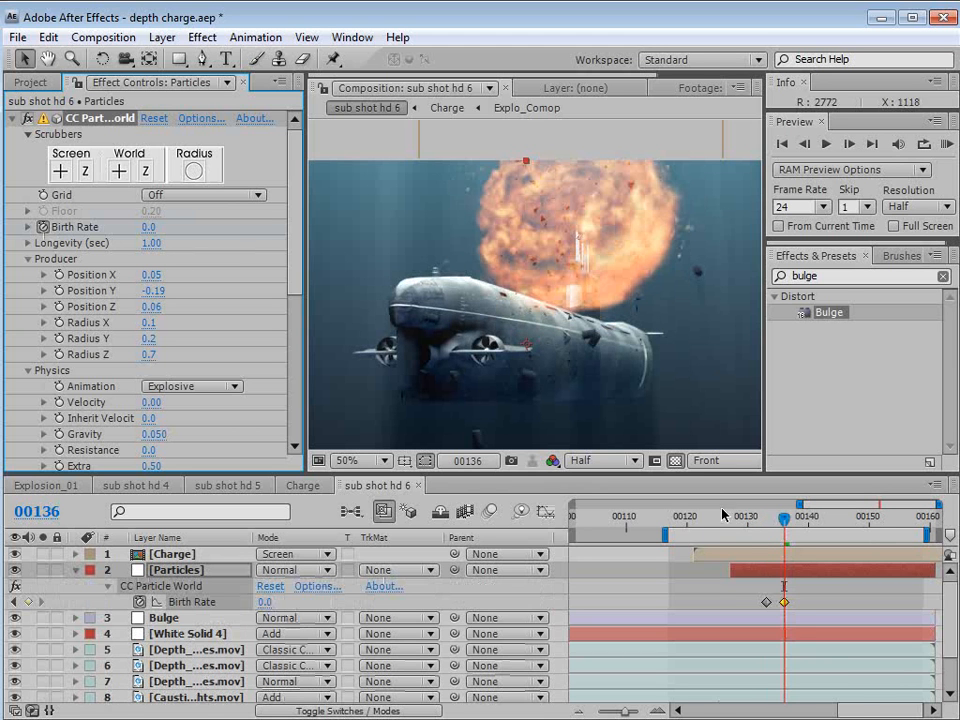
Start the Particles layer at about frame 129 with its first Birth Rate keyframe at the layer's start, and check the debris.
{"action": "key", "text": "equal"}
{"action": "left_click", "coordinate": [748, 520]}
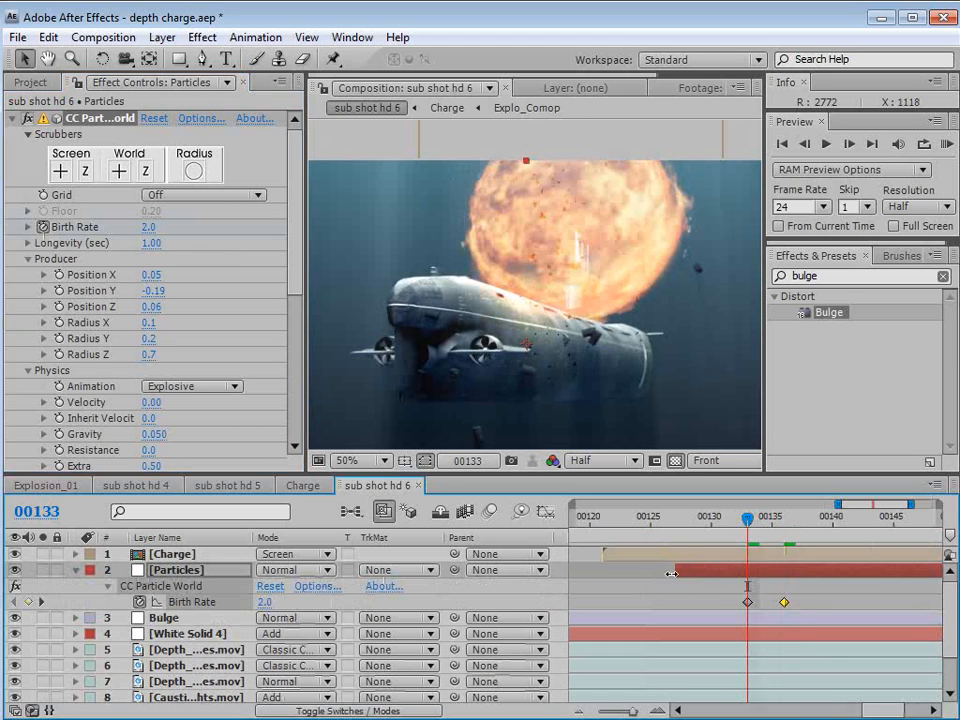
{"action": "left_click_drag", "start_coordinate": [677, 572], "coordinate": [704, 571]}
{"action": "left_click", "coordinate": [694, 518]}
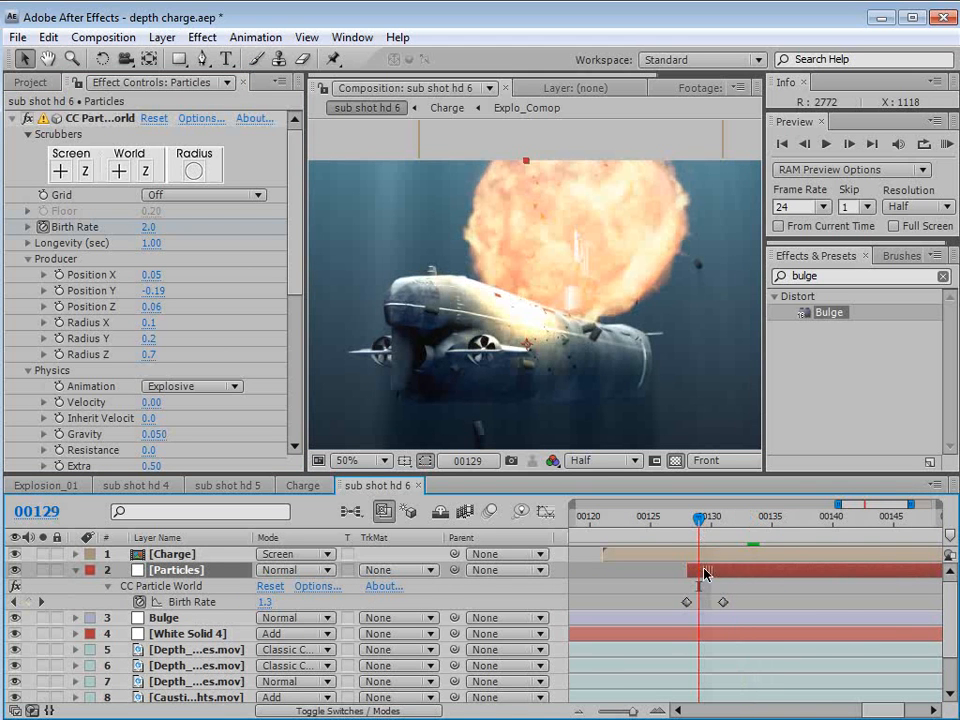
{"action": "left_click", "coordinate": [678, 519]}
{"action": "left_click", "coordinate": [844, 518]}
{"action": "key", "text": "minus"}
{"action": "key", "text": "minus"}
{"action": "key", "text": "space"}
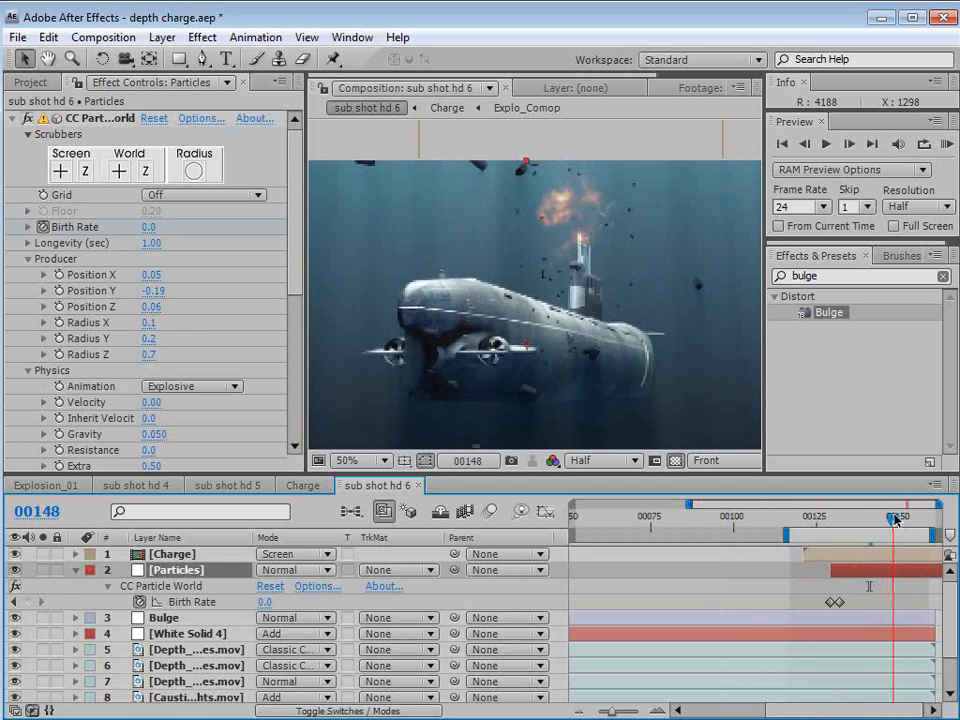
Lower the particles' Gravity to 0.02, set Longevity to 2 seconds and scrub through the debris motion.
{"action": "left_click", "coordinate": [157, 436]}
{"action": "type", "text": "0.02"}
{"action": "key", "text": "Return"}
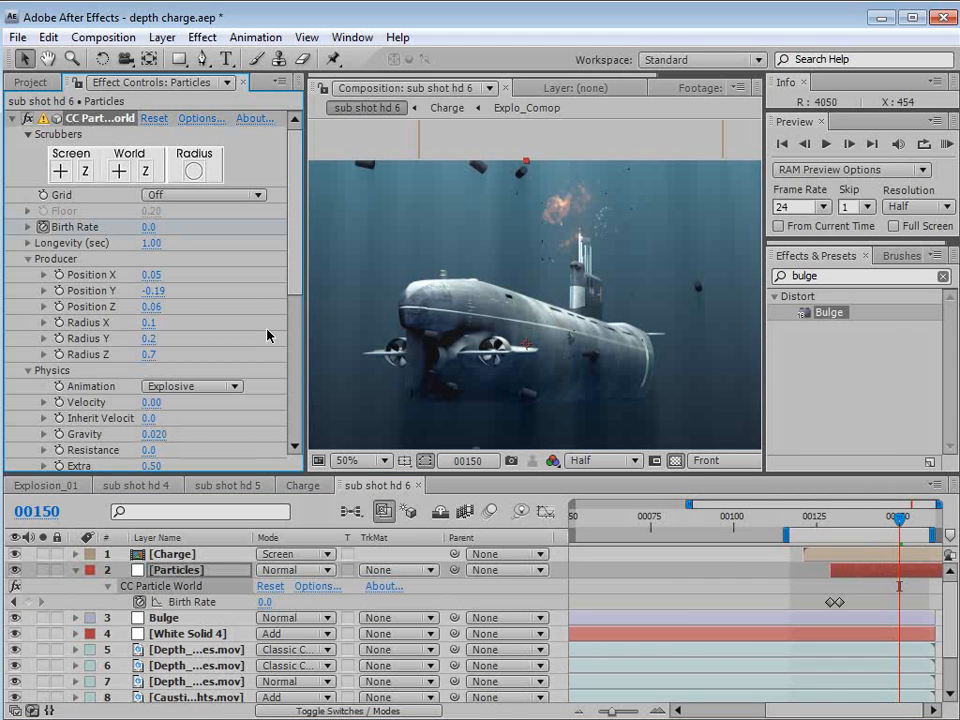
{"action": "left_click", "coordinate": [150, 244]}
{"action": "type", "text": "3"}
{"action": "key", "text": "Return"}
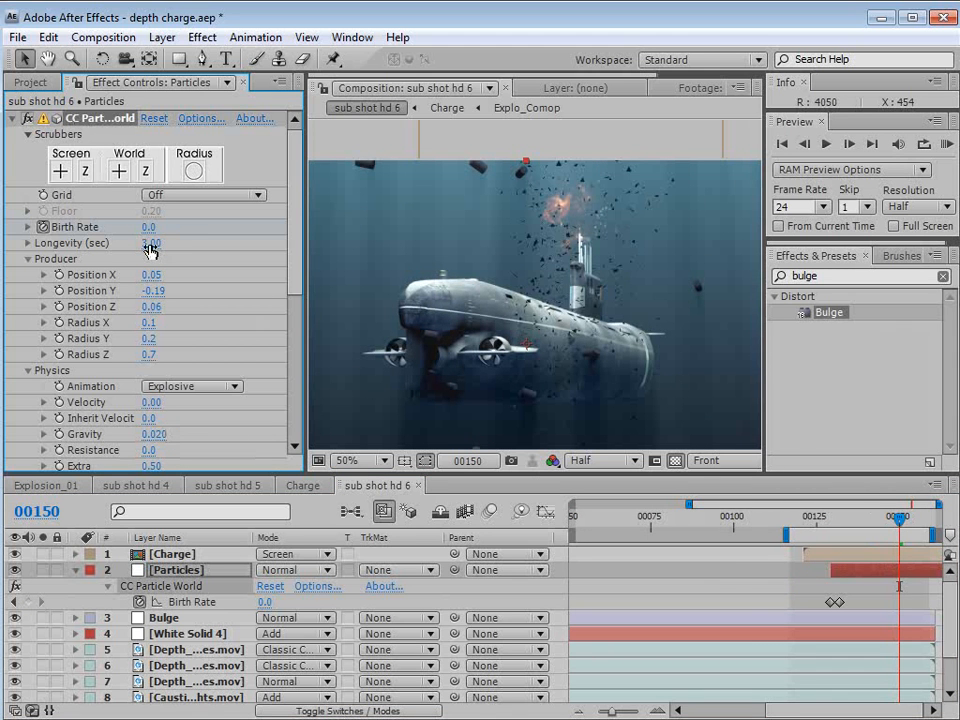
{"action": "left_click", "coordinate": [154, 245]}
{"action": "type", "text": "2"}
{"action": "key", "text": "Return"}
{"action": "mouse_move", "coordinate": [899, 519]}
{"action": "left_mouse_down"}
{"action": "mouse_move", "coordinate": [853, 519]}
{"action": "mouse_move", "coordinate": [906, 519]}
{"action": "left_mouse_up"}
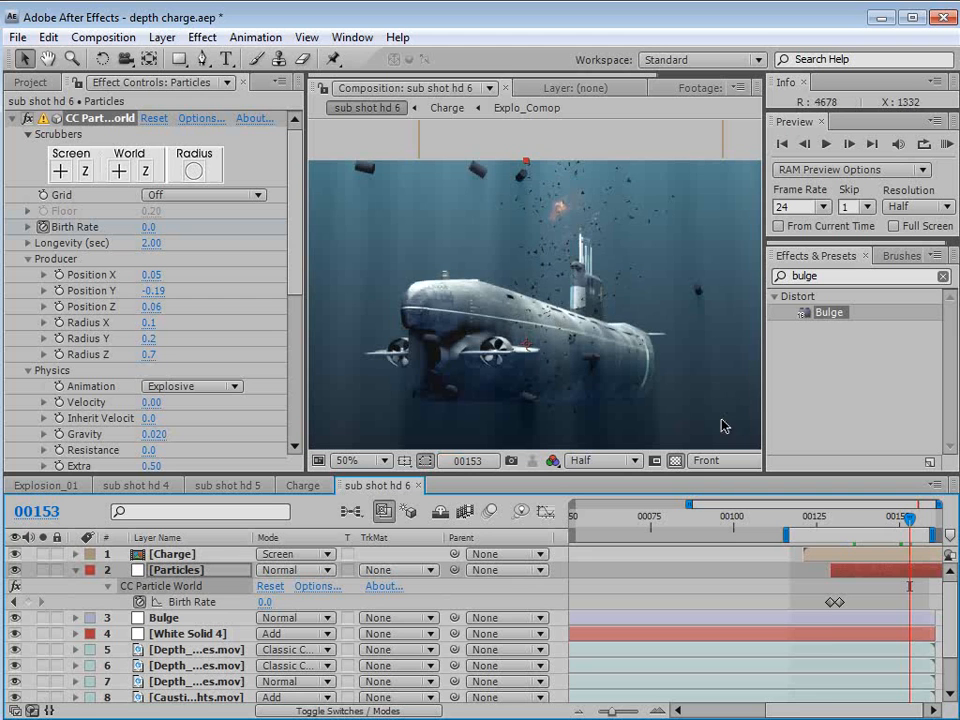
Set the Birth Rate keyframe at frame 129 to 1.5 and scrub through the explosion.
{"action": "left_click", "coordinate": [830, 519]}
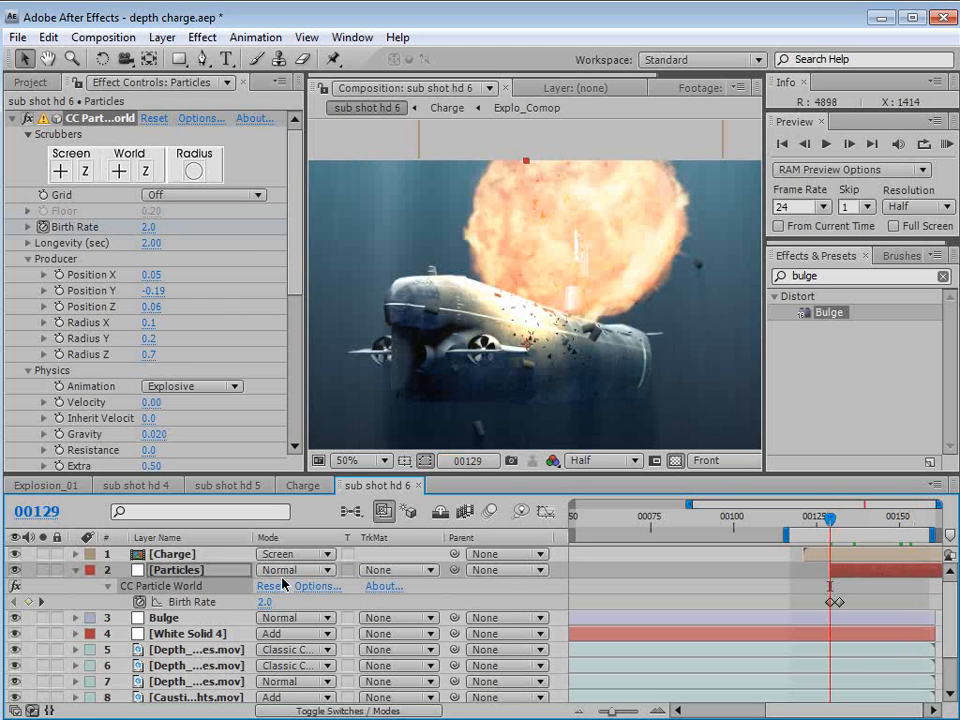
{"action": "key", "text": "equal"}
{"action": "key", "text": "equal"}
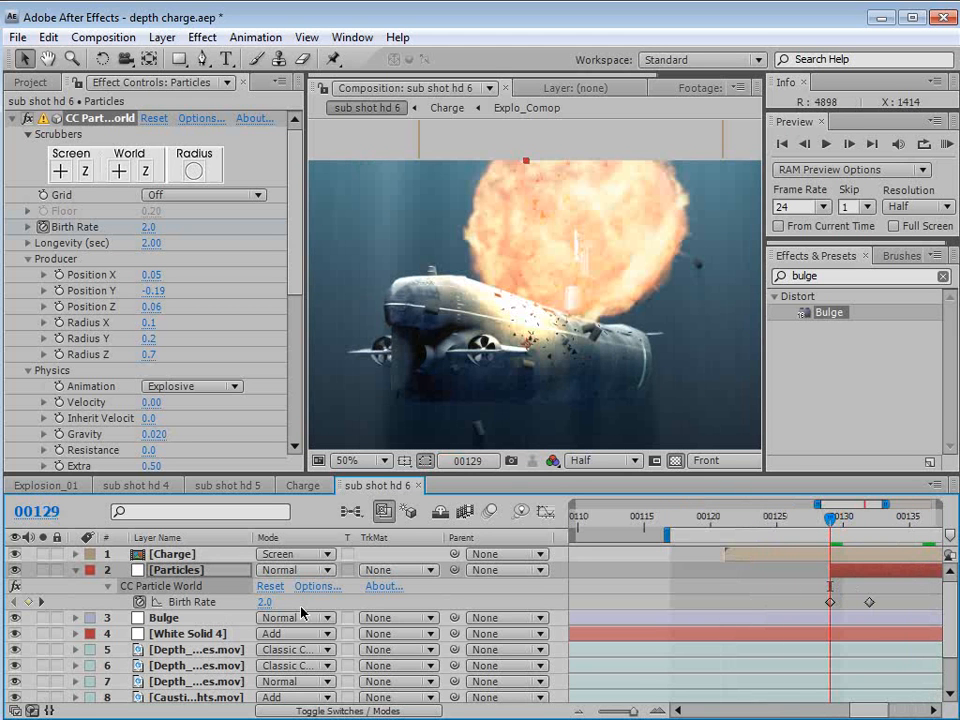
{"action": "left_click", "coordinate": [266, 603]}
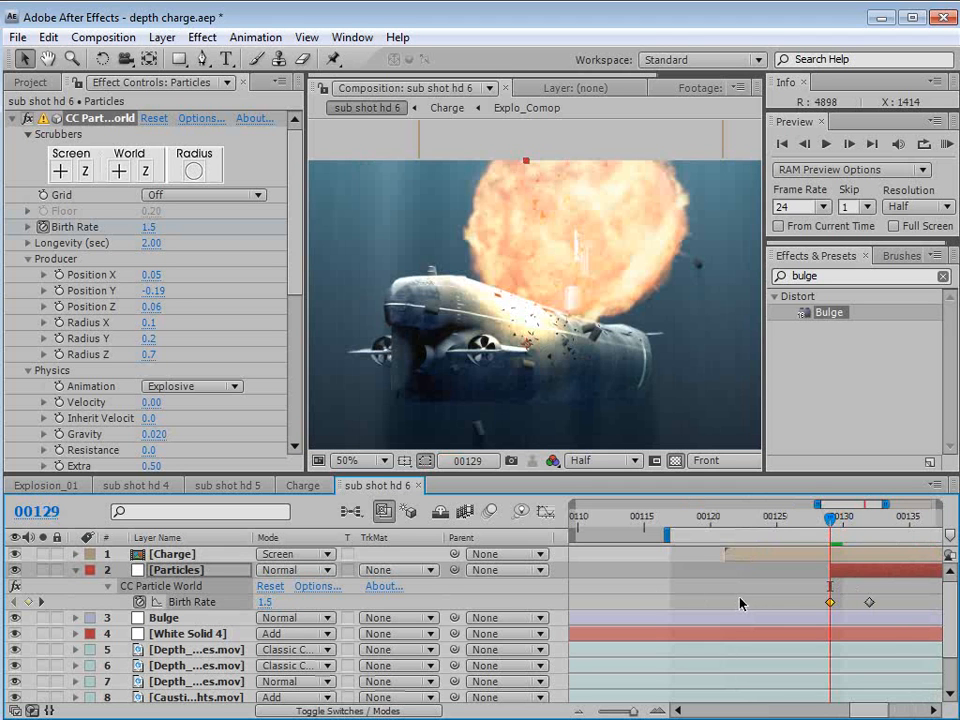
{"action": "left_click_drag", "start_coordinate": [830, 519], "coordinate": [903, 519]}
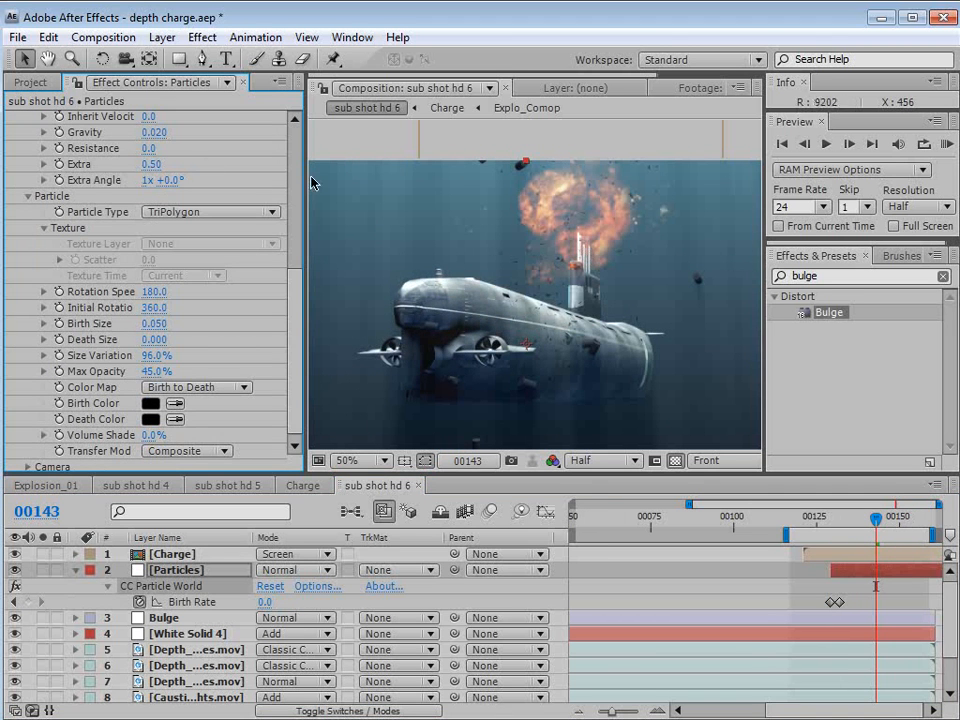
Apply Turbulent Displace to the Particles layer and set its Amount to 20 and Size to 79.
{"action": "left_click_drag", "start_coordinate": [293, 281], "coordinate": [295, 183]}
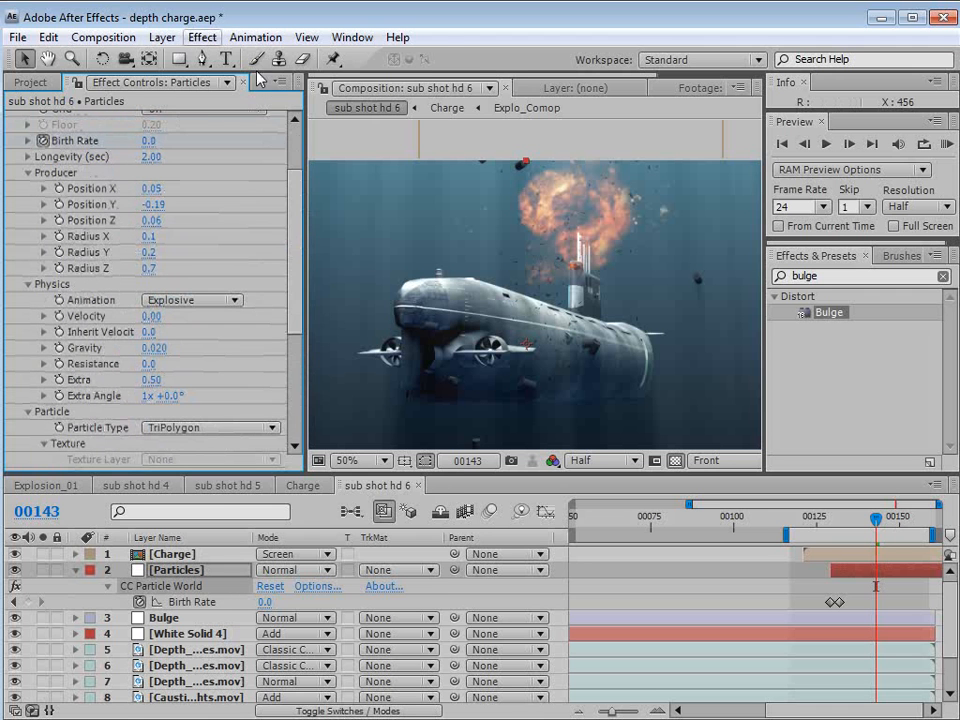
{"action": "left_click", "coordinate": [200, 37]}
{"action": "mouse_move", "coordinate": [258, 233]}
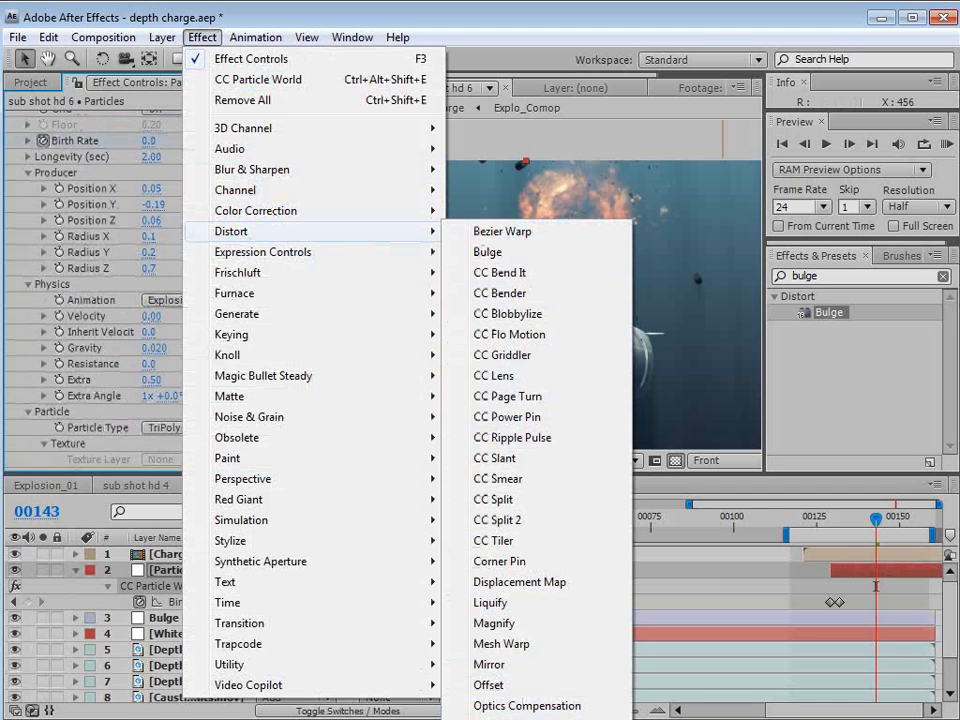
{"action": "left_click", "coordinate": [520, 718]}
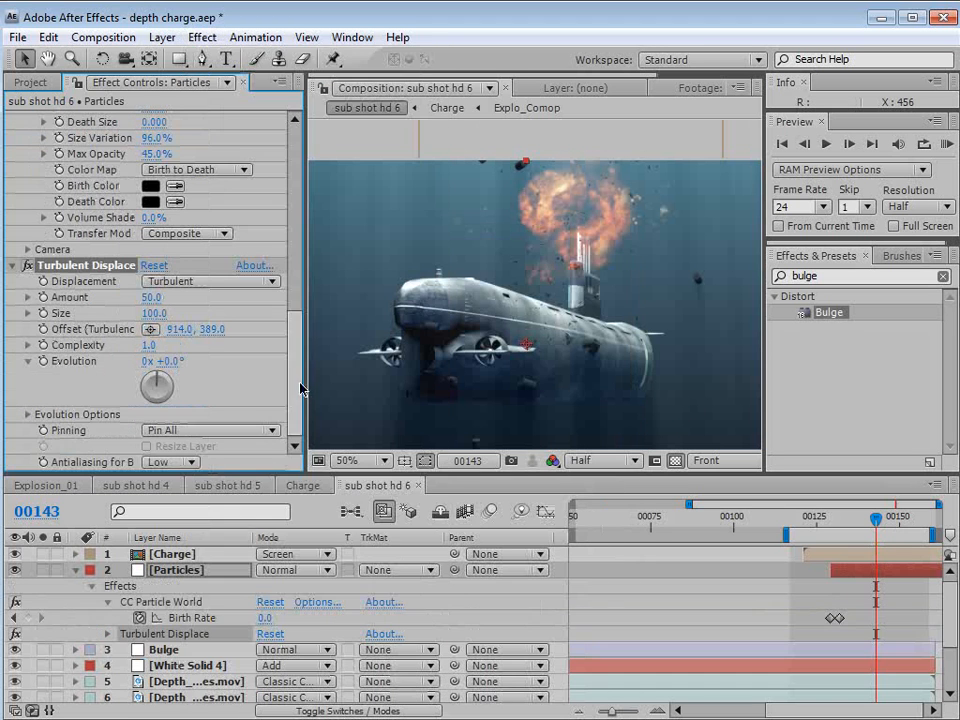
{"action": "left_click_drag", "start_coordinate": [175, 367], "coordinate": [602, 371]}
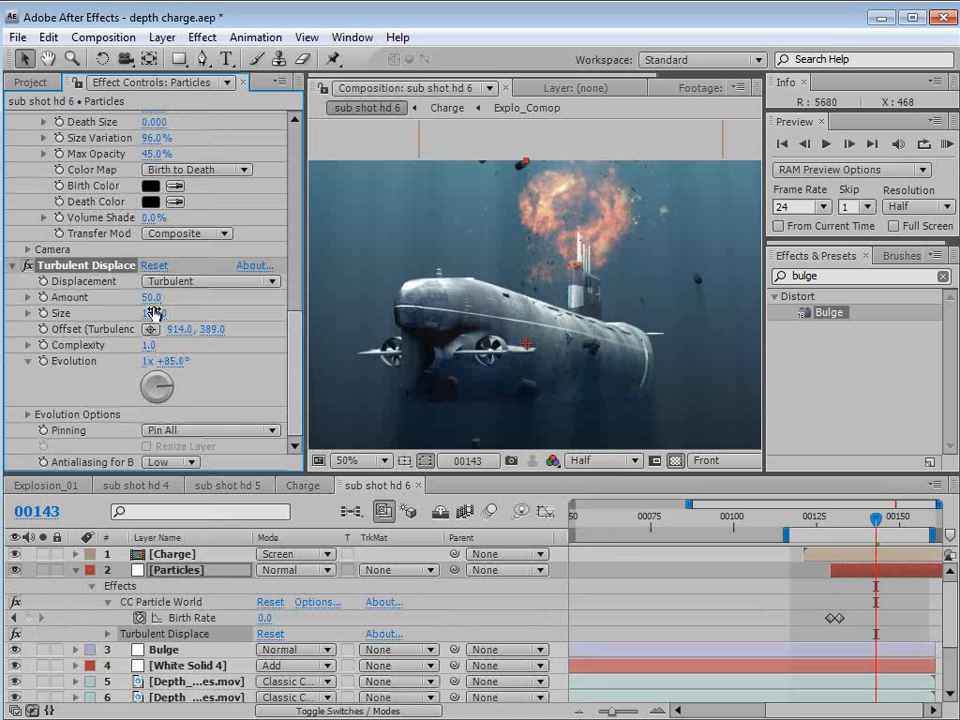
{"action": "mouse_move", "coordinate": [150, 298]}
{"action": "left_mouse_down"}
{"action": "mouse_move", "coordinate": [114, 315]}
{"action": "mouse_move", "coordinate": [143, 316]}
{"action": "left_mouse_up"}
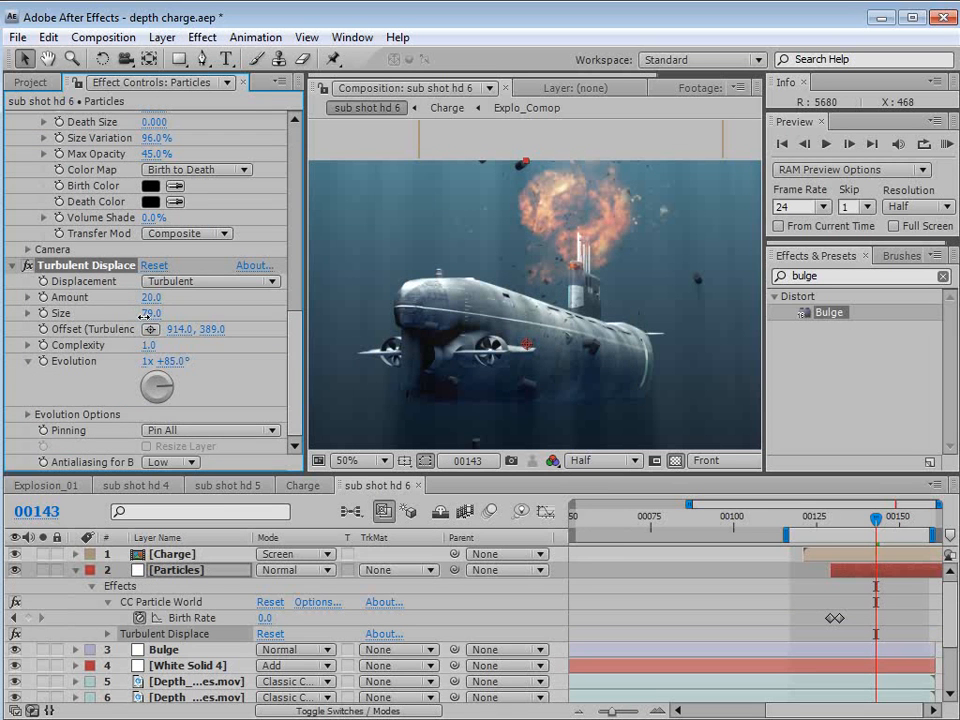
Drive the Turbulent Displace Evolution with the expression time*150 and scrub the timeline.
{"action": "left_click", "coordinate": [43, 363], "text": "alt"}
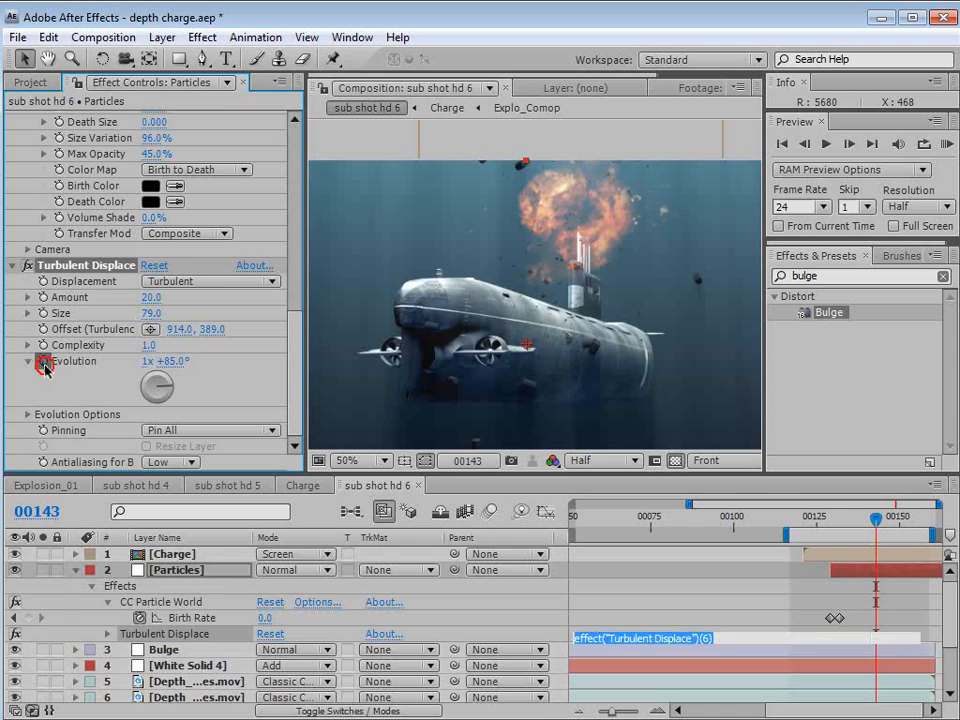
{"action": "type", "text": "time*150"}
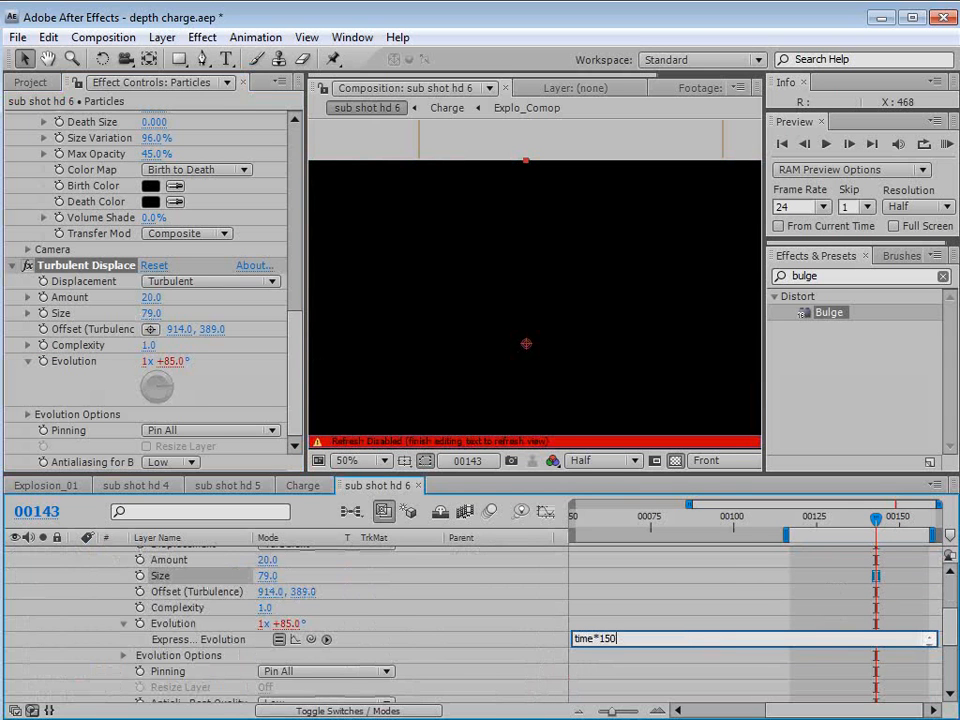
{"action": "key", "text": "KP_Enter"}
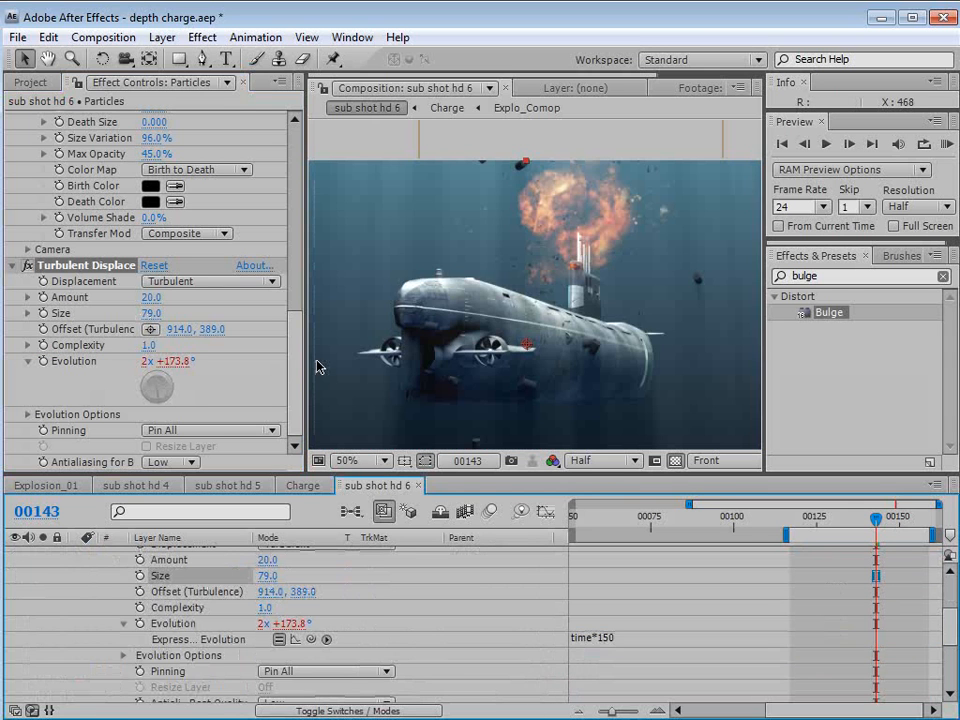
{"action": "left_click_drag", "start_coordinate": [875, 531], "coordinate": [911, 531]}
Change the Evolution expression to time*200.
{"action": "left_click", "coordinate": [621, 637]}
{"action": "left_click", "coordinate": [626, 638]}
{"action": "key", "text": "BackSpace"}
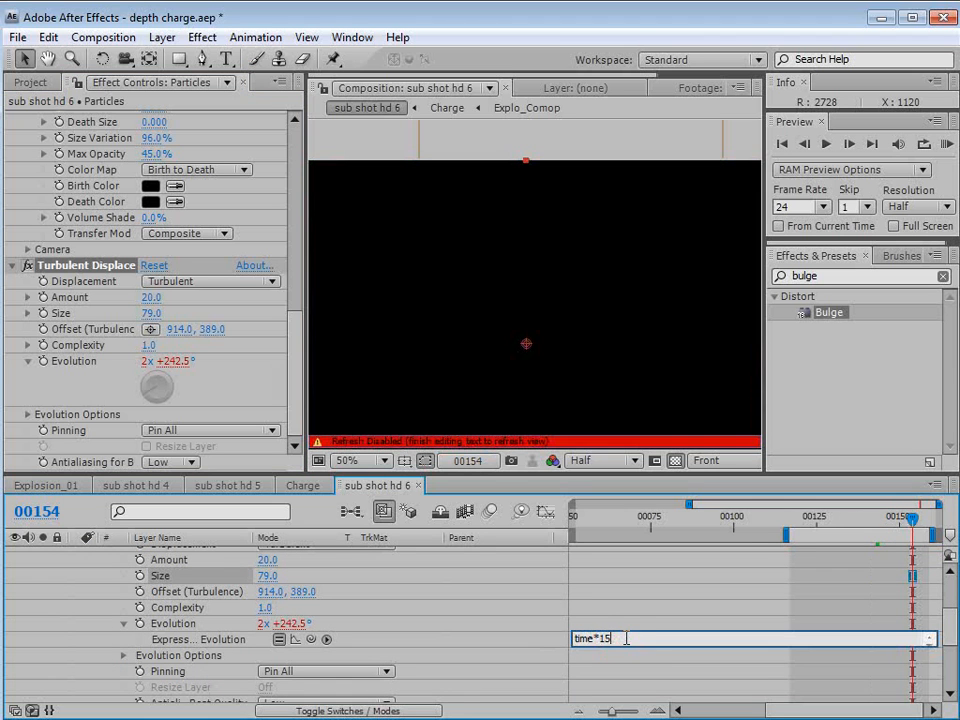
{"action": "type", "text": "200"}
{"action": "key", "text": "KP_Enter"}
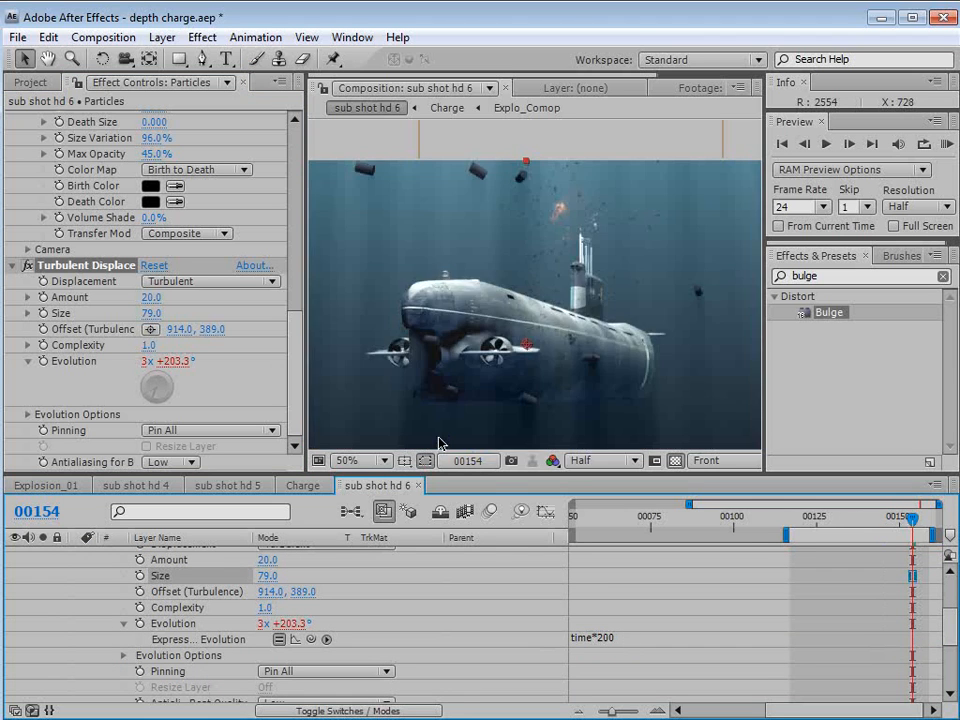
Raise the Turbulent Displace Amount to 30 and Size to 87, and scrub through the displaced debris.
{"action": "mouse_move", "coordinate": [151, 298]}
{"action": "left_mouse_down"}
{"action": "mouse_move", "coordinate": [161, 298]}
{"action": "mouse_move", "coordinate": [162, 313]}
{"action": "left_mouse_up"}
{"action": "left_click_drag", "start_coordinate": [852, 516], "coordinate": [894, 541]}
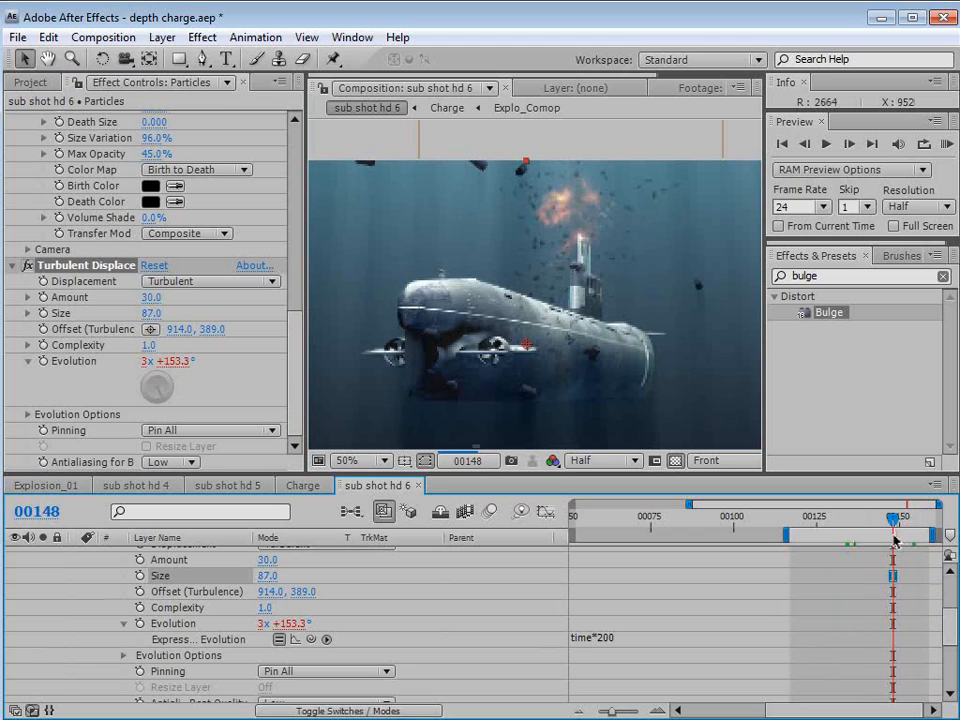
{"action": "scroll", "coordinate": [894, 541], "scroll_direction": "up", "scroll_amount": 1}
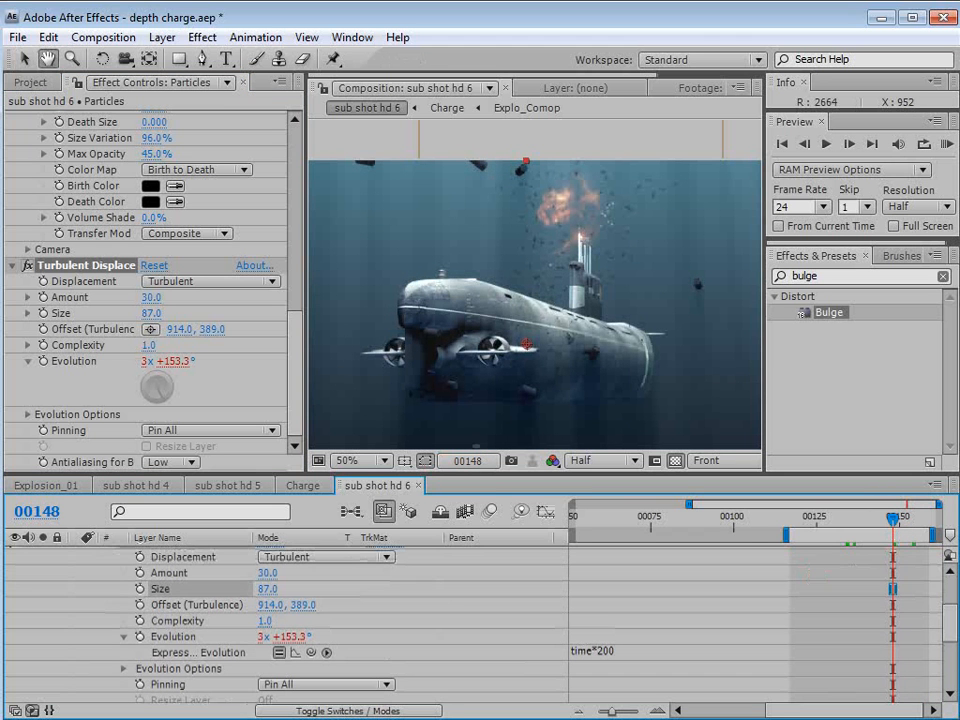
Extend the work area to the end of the composition, go to frame 160 and collapse the Particles layer's properties.
{"action": "left_click", "coordinate": [939, 536]}
{"action": "left_click_drag", "start_coordinate": [890, 519], "coordinate": [945, 525]}
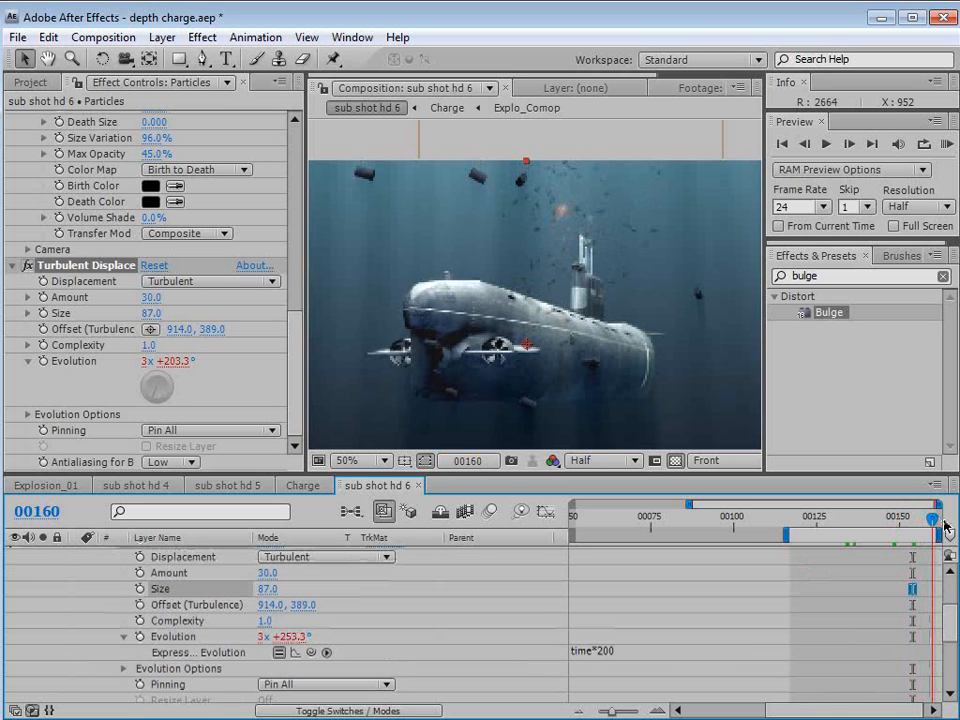
{"action": "scroll", "coordinate": [113, 572], "scroll_direction": "up", "scroll_amount": 3}
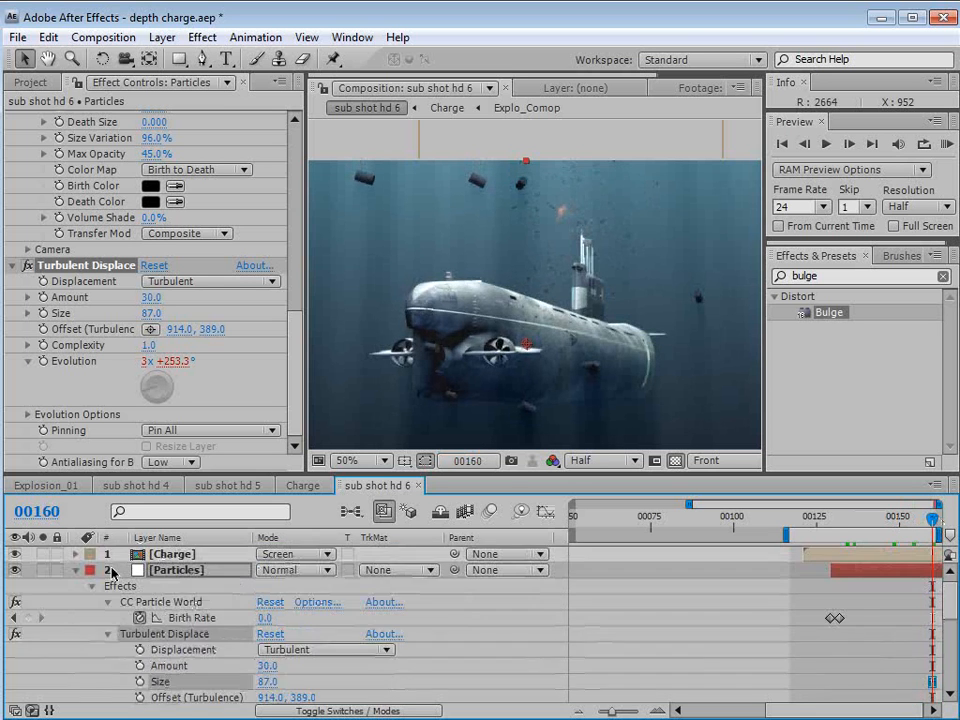
{"action": "left_click", "coordinate": [75, 571]}
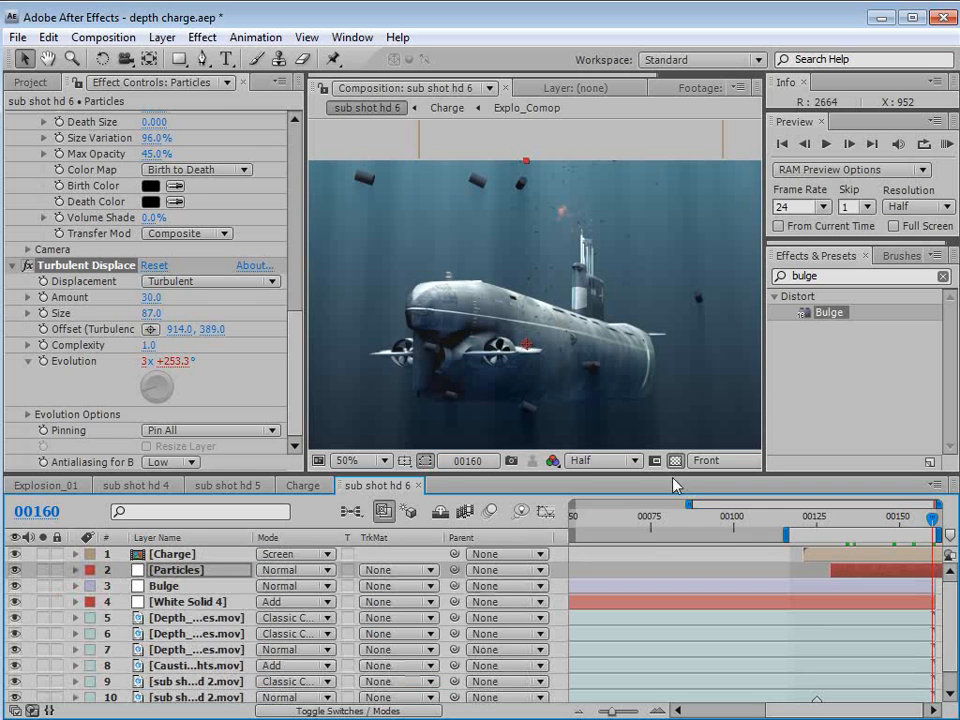
{"action": "left_click", "coordinate": [162, 37]}
{"action": "mouse_move", "coordinate": [187, 58]}
{"action": "left_click", "coordinate": [512, 79]}
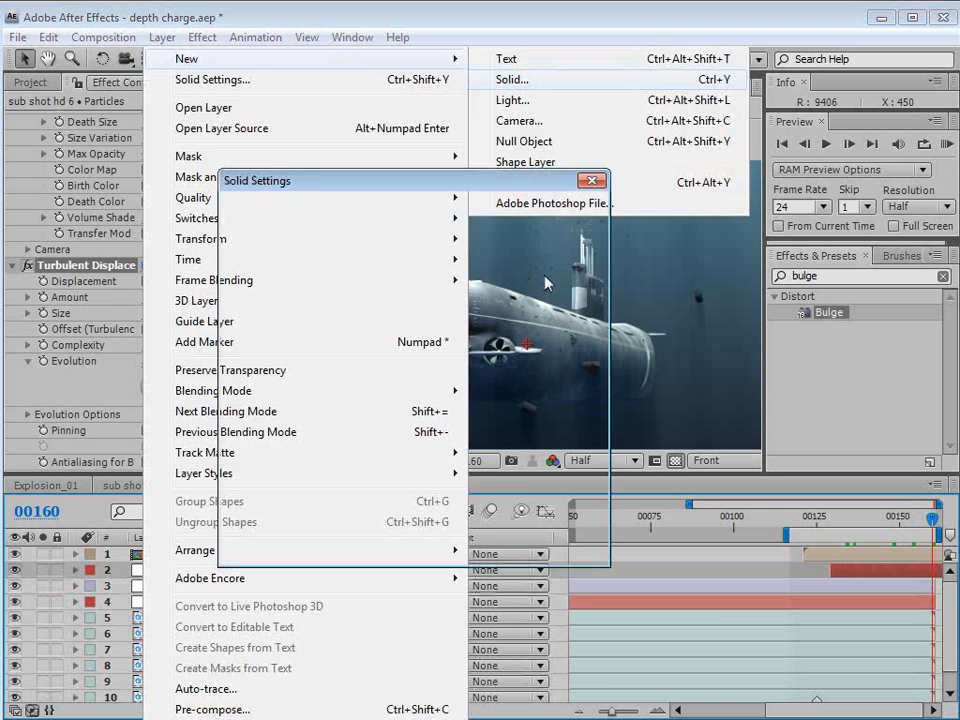
{"action": "left_click", "coordinate": [553, 543]}
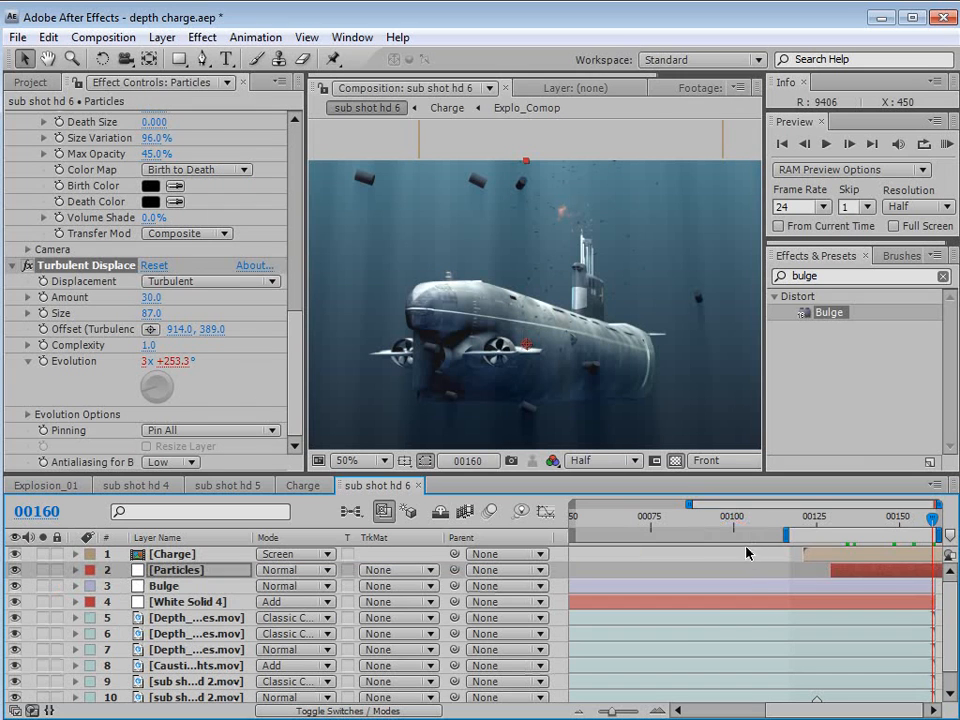
Set the Particles layer's Gravity to 0.001 and preview the falling debris.
{"action": "left_click", "coordinate": [750, 569]}
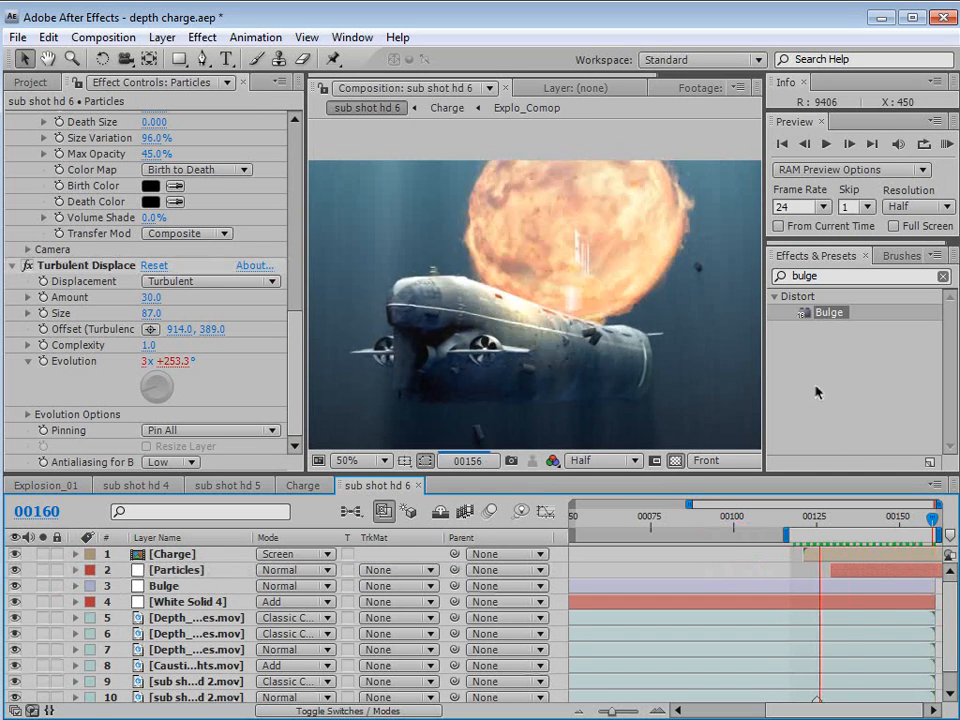
{"action": "left_click", "coordinate": [836, 569]}
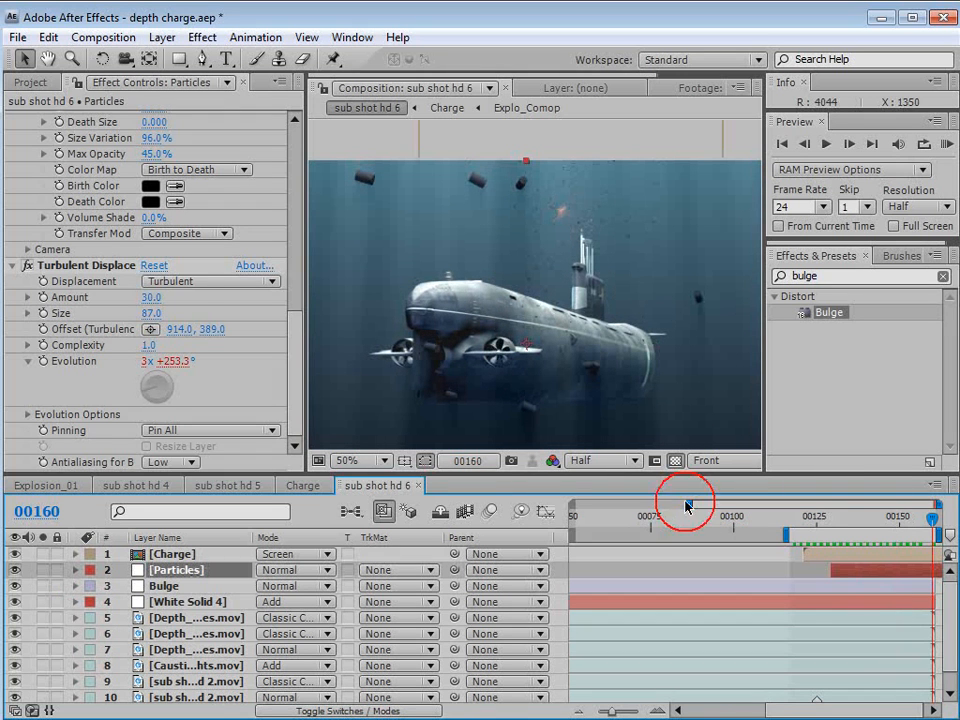
{"action": "scroll", "coordinate": [300, 300], "scroll_direction": "up", "scroll_amount": 5}
{"action": "scroll", "coordinate": [298, 290], "scroll_direction": "up", "scroll_amount": 5}
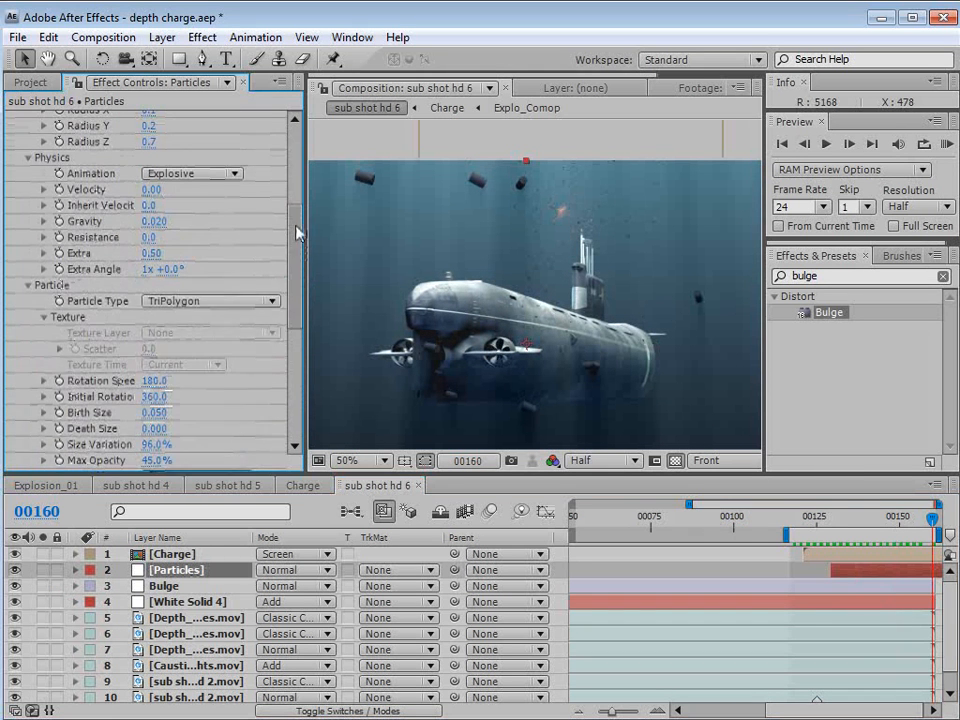
{"action": "left_click", "coordinate": [155, 237]}
{"action": "type", "text": "."}
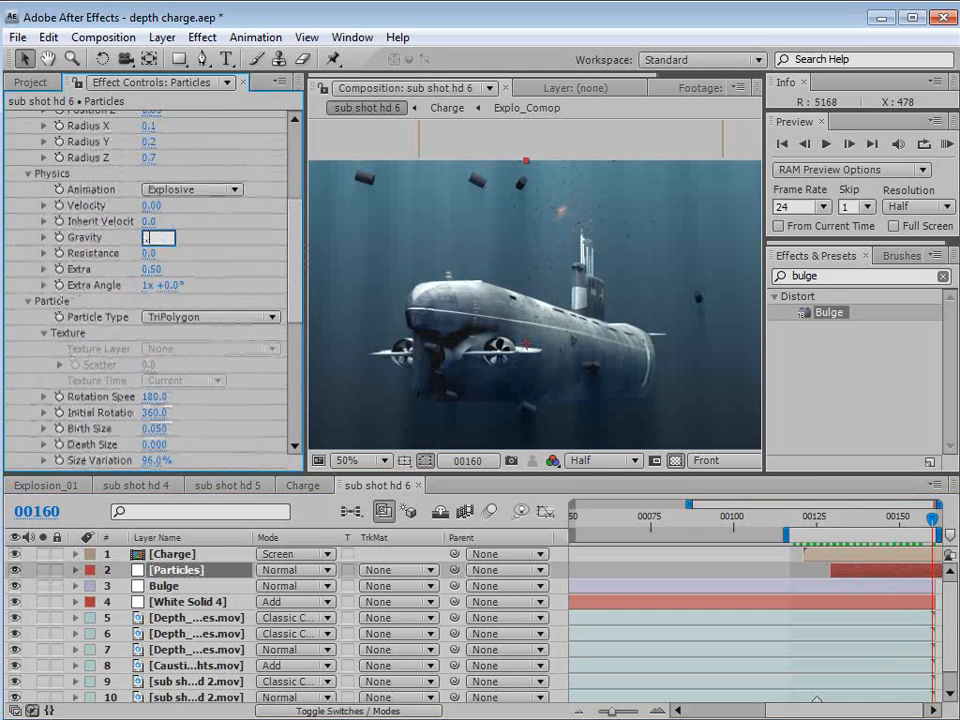
{"action": "type", "text": "001"}
{"action": "key", "text": "Return"}
{"action": "key", "text": "space"}
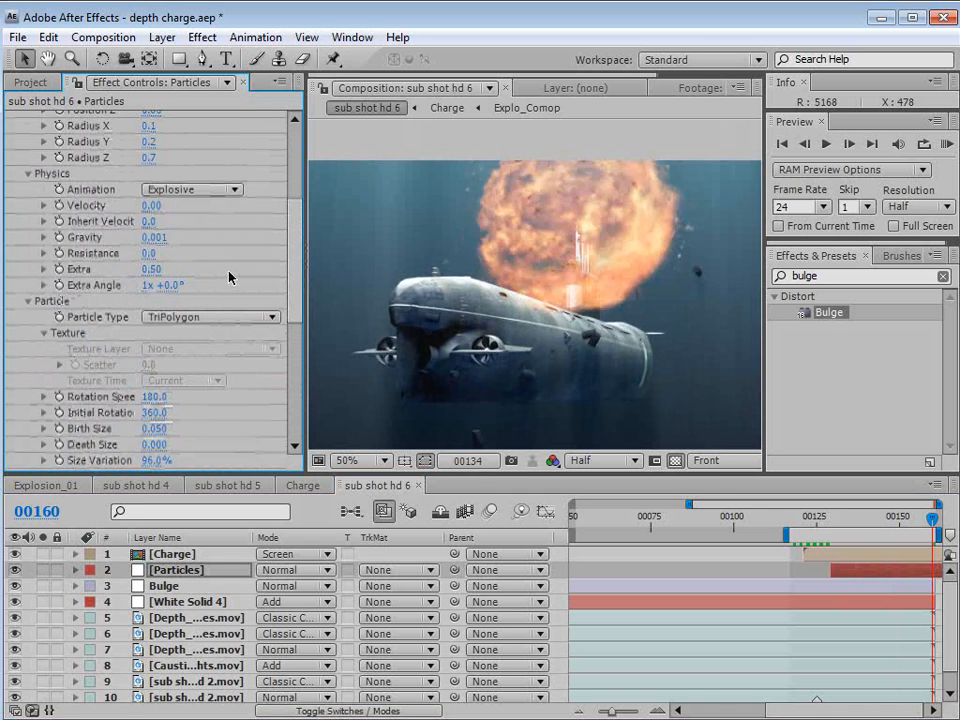
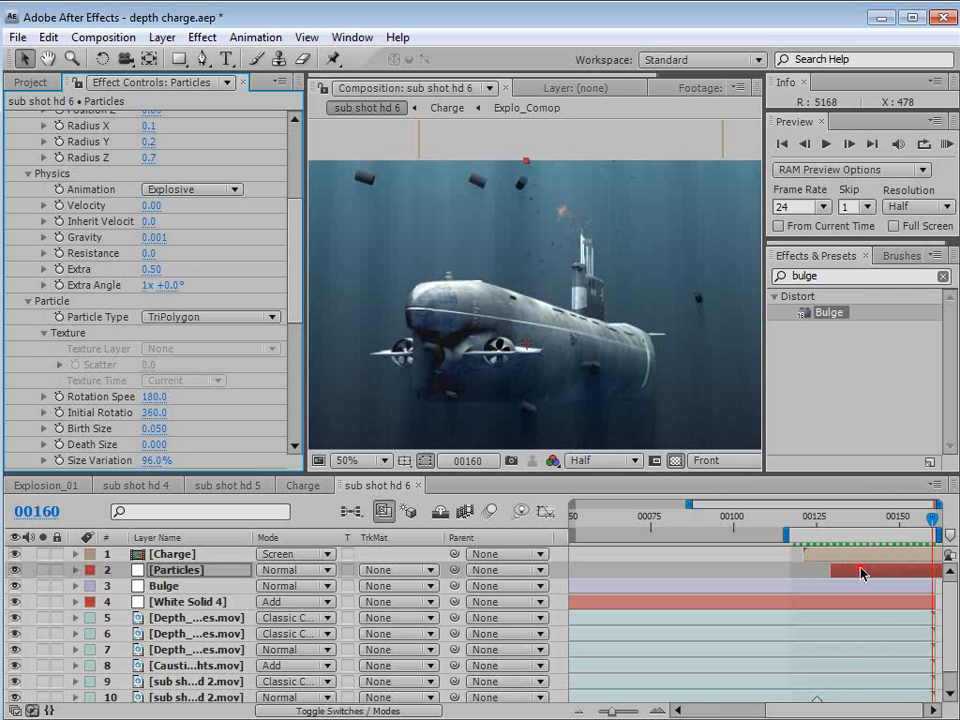
Set the Turbulent Displace Amount to 20 and Size to 77 on the Particles layer, and preview the result.
{"action": "left_click_drag", "start_coordinate": [296, 255], "coordinate": [299, 415]}
{"action": "left_click", "coordinate": [148, 298]}
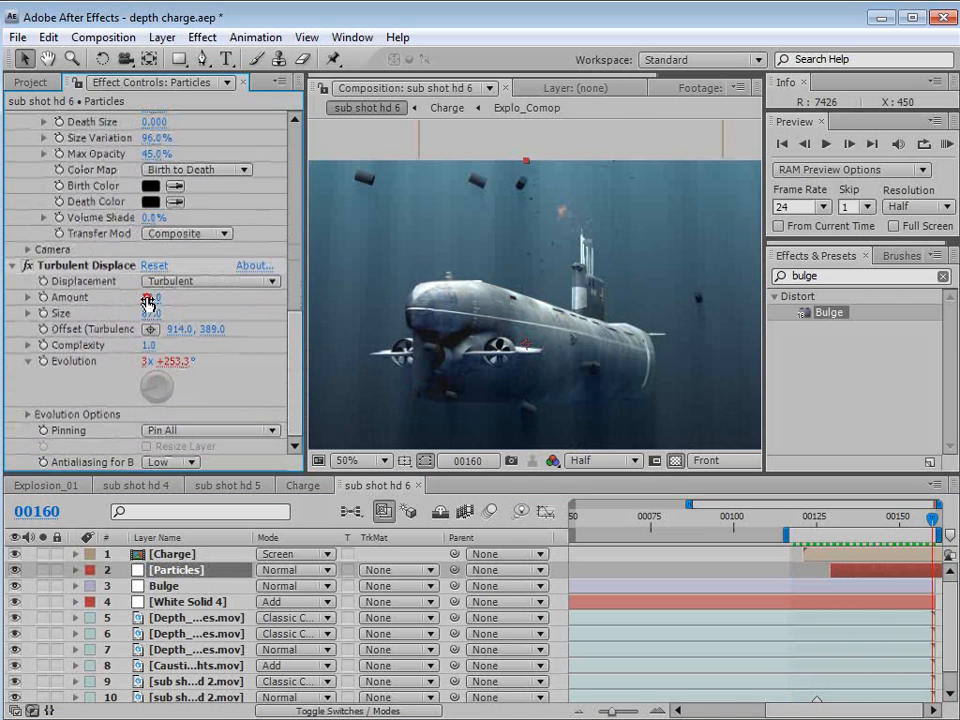
{"action": "type", "text": "20"}
{"action": "key", "text": "Return"}
{"action": "left_click_drag", "start_coordinate": [151, 318], "coordinate": [144, 317]}
{"action": "key", "text": "KP_0"}
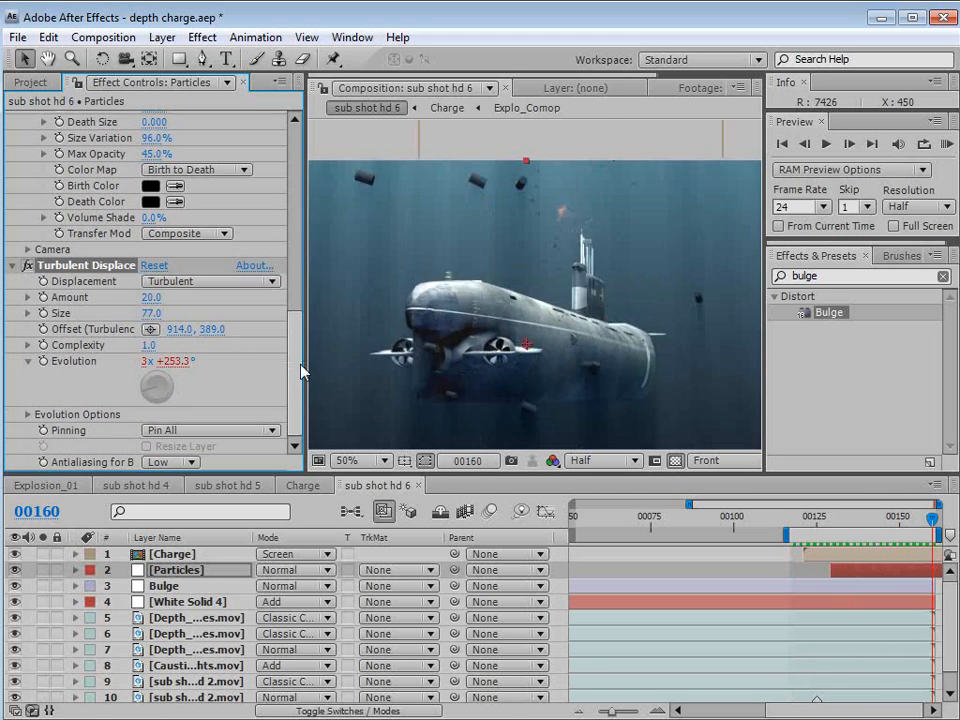
Set the Particles layer's Gravity to 0.004 and save the project.
{"action": "scroll", "coordinate": [268, 249], "scroll_direction": "up", "scroll_amount": 8}
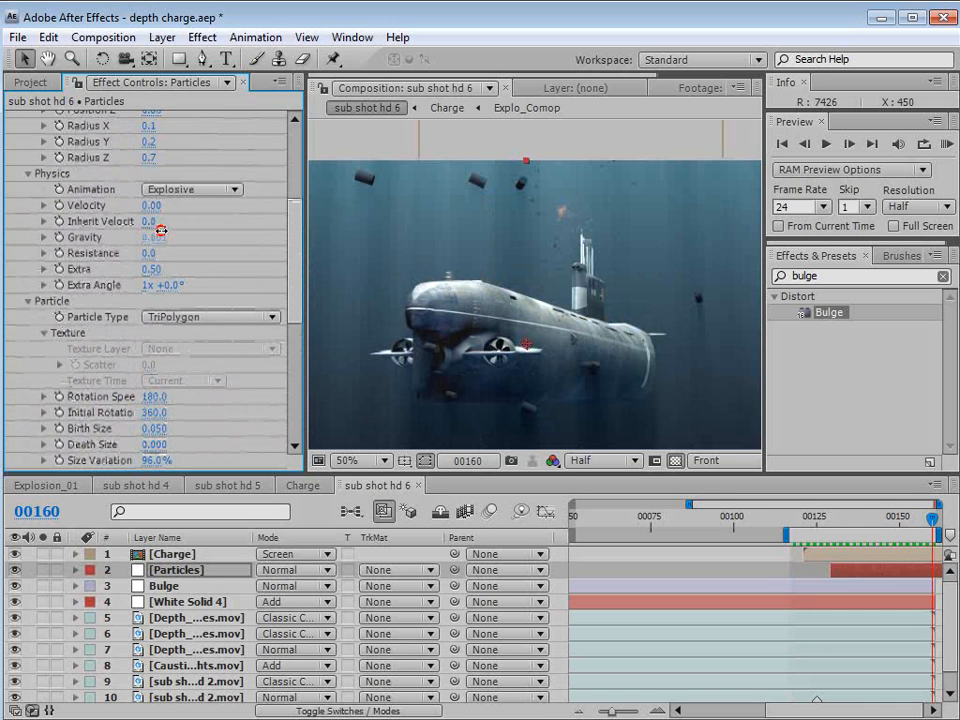
{"action": "left_click", "coordinate": [155, 237]}
{"action": "left_click", "coordinate": [176, 238]}
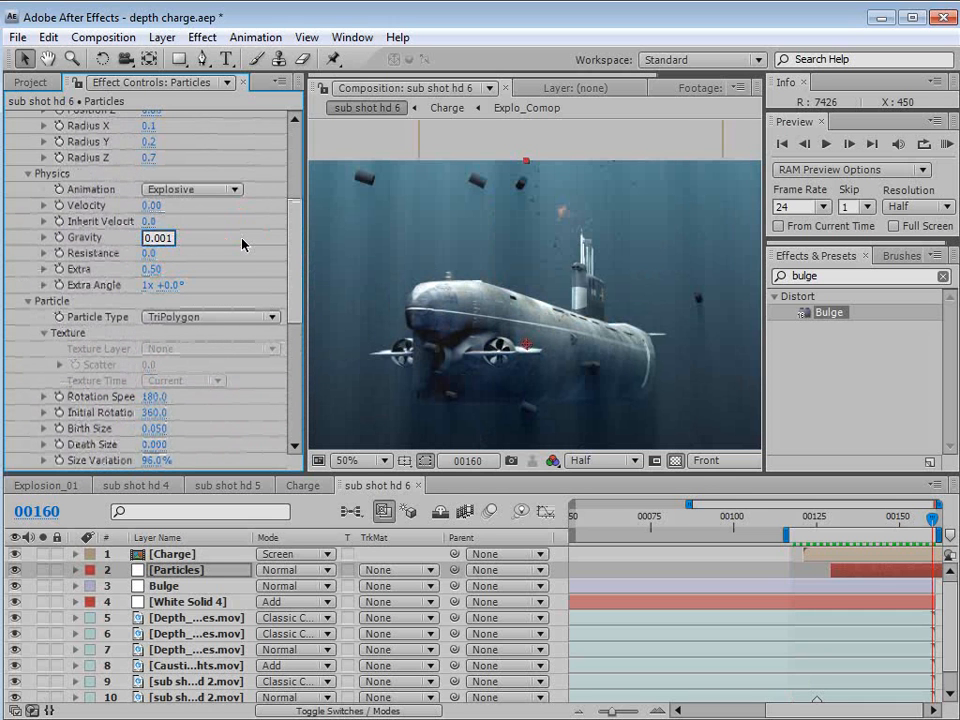
{"action": "key", "text": "BackSpace"}
{"action": "type", "text": "4"}
{"action": "key", "text": "Return"}
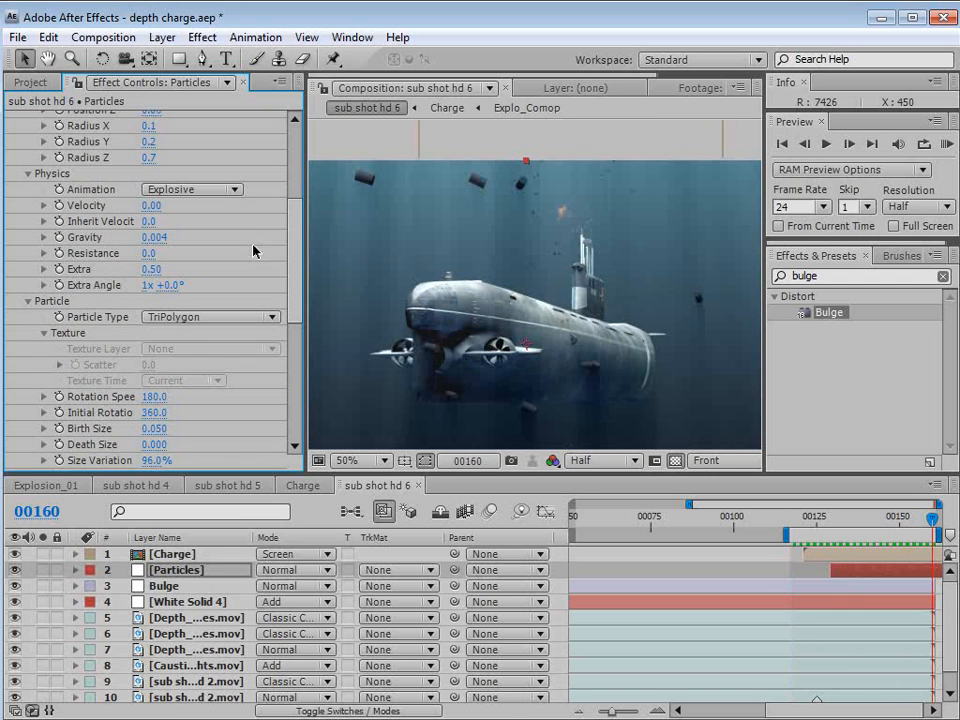
{"action": "key", "text": "ctrl+s"}
At frame 134, create a comp-sized solid in orange F6C26F, starting from a color sampled from the explosion.
{"action": "left_click_drag", "start_coordinate": [866, 519], "coordinate": [846, 520]}
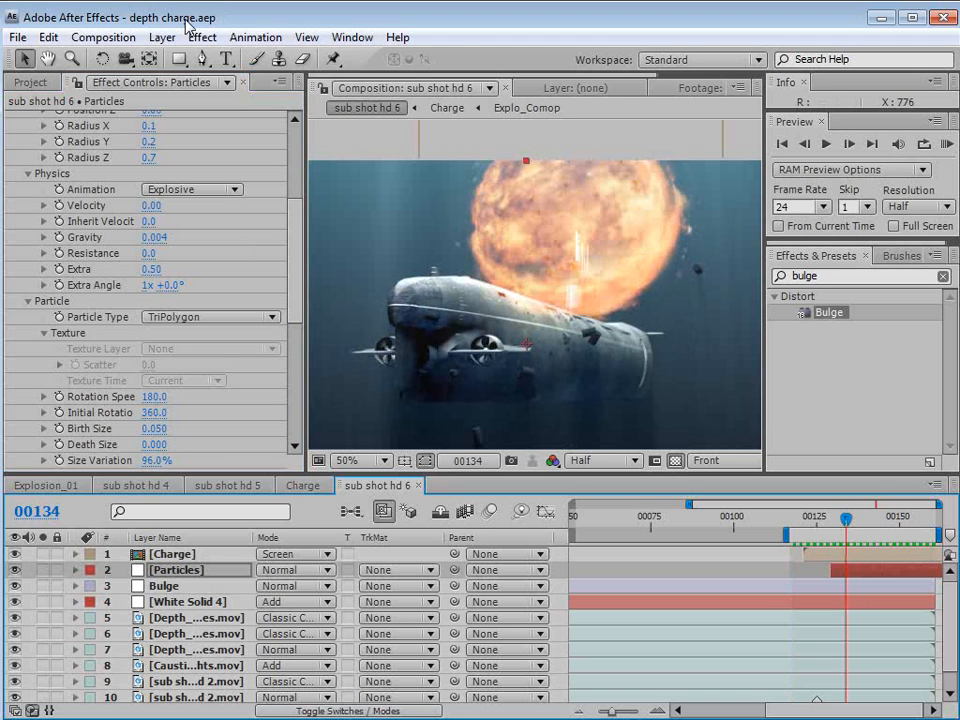
{"action": "left_click", "coordinate": [161, 37]}
{"action": "mouse_move", "coordinate": [167, 58]}
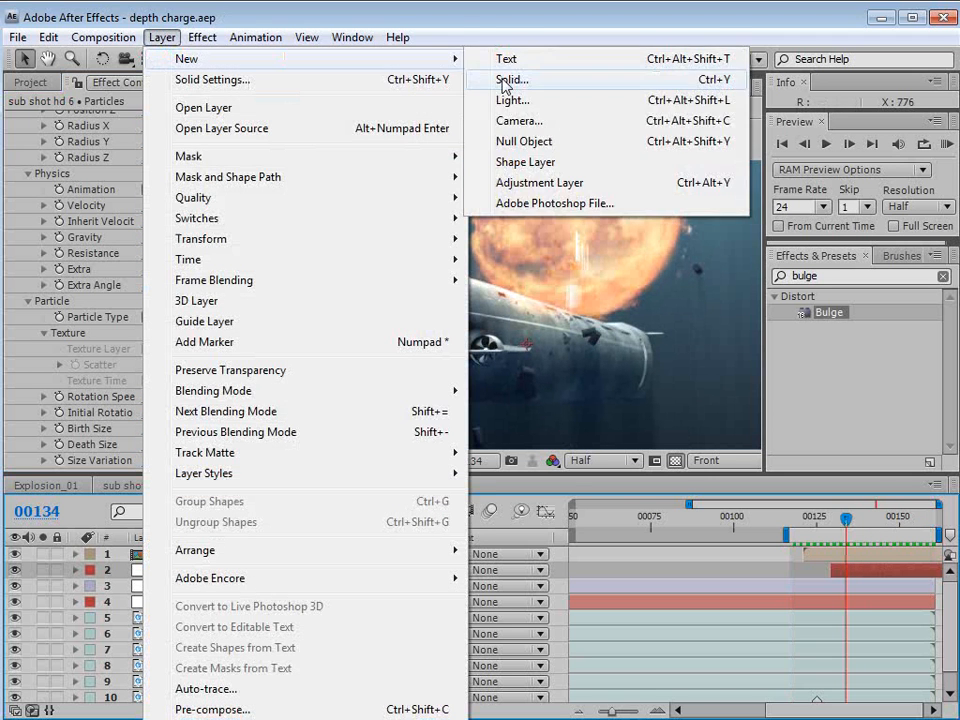
{"action": "left_click", "coordinate": [508, 80]}
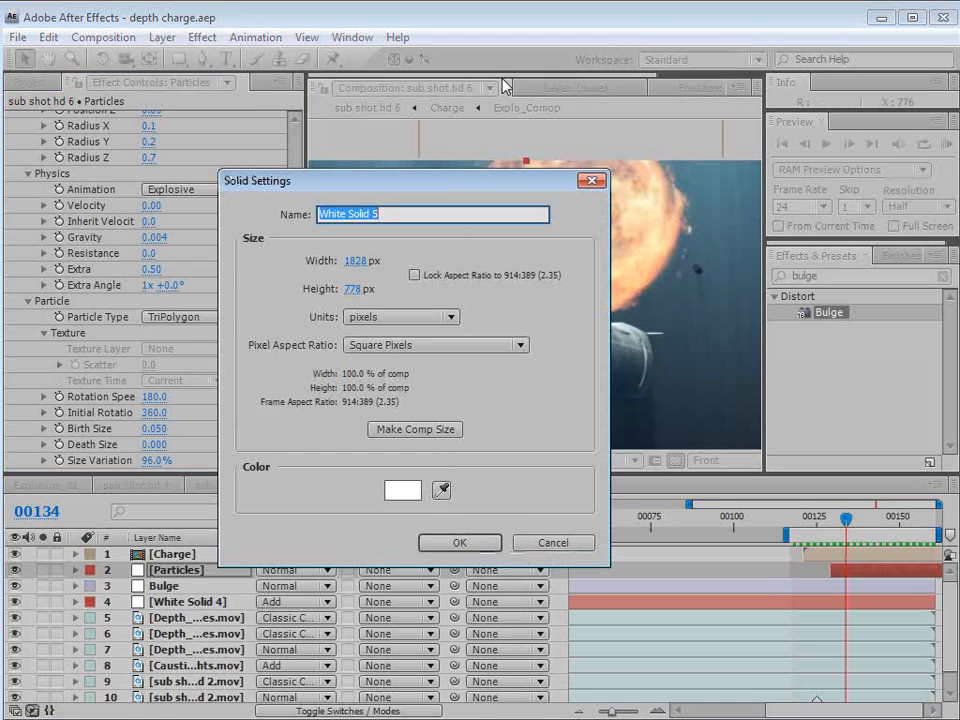
{"action": "left_click", "coordinate": [440, 489]}
{"action": "left_click", "coordinate": [393, 493]}
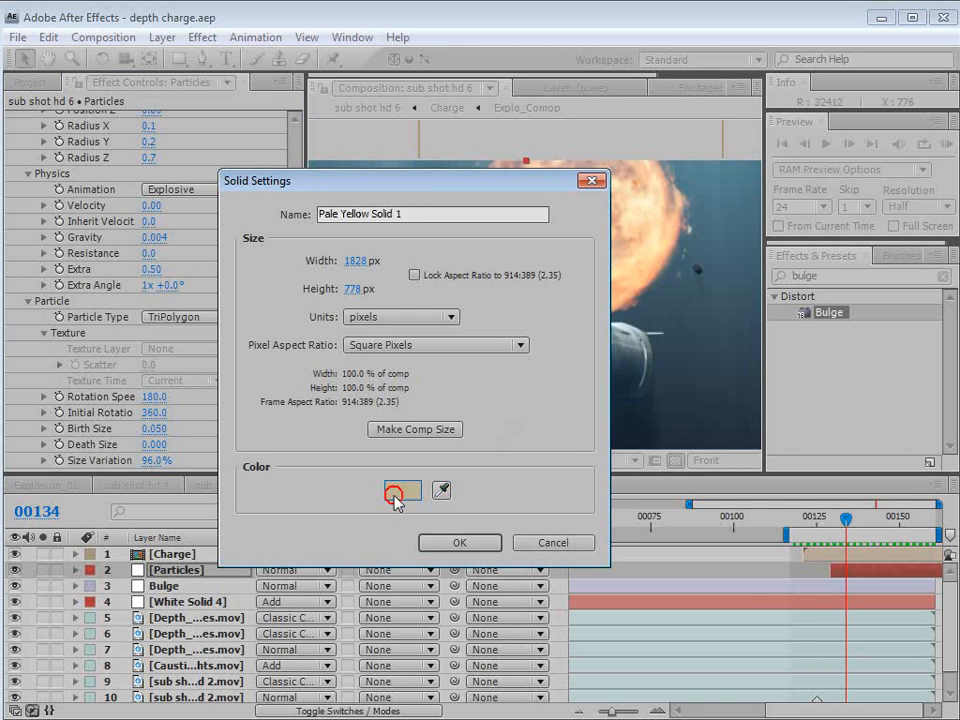
{"action": "left_click", "coordinate": [422, 413]}
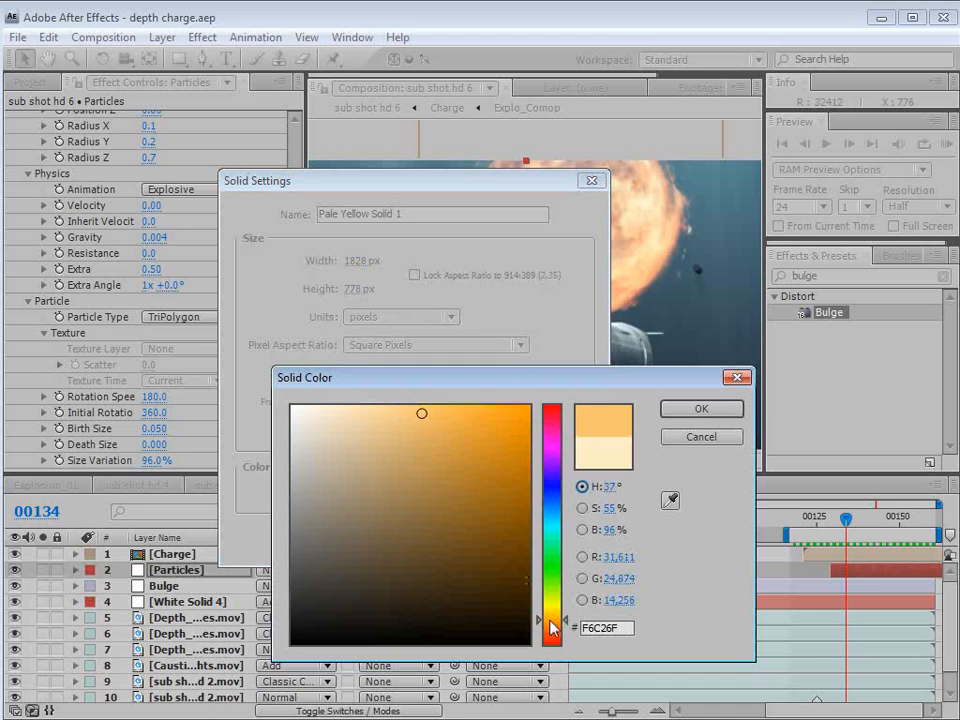
{"action": "left_click", "coordinate": [701, 408]}
{"action": "left_click", "coordinate": [450, 546]}
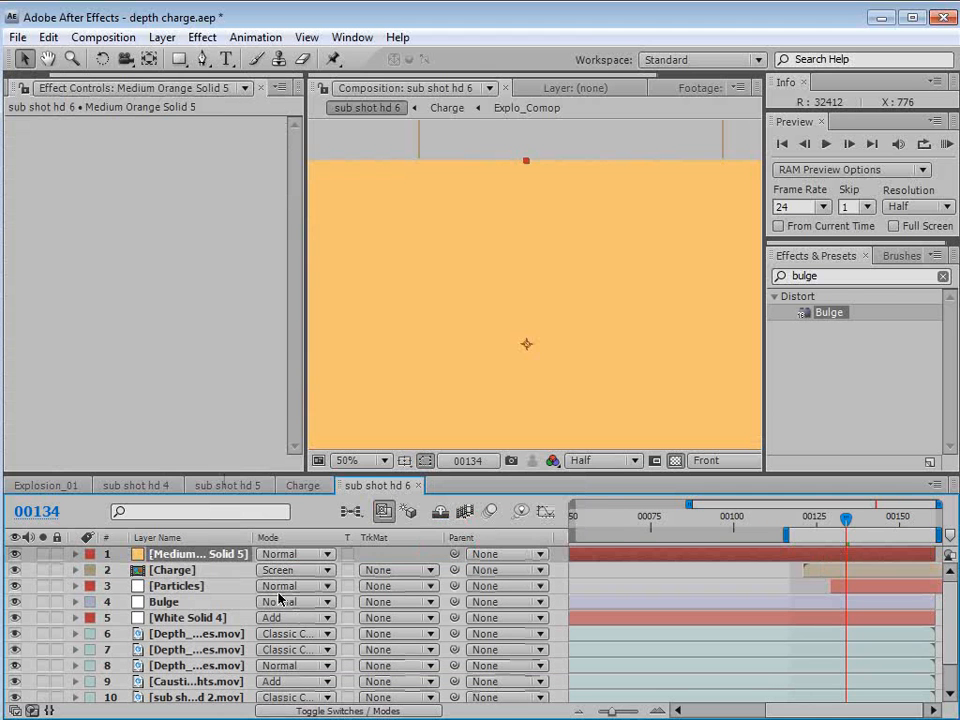
Set the orange solid's blending mode to Add and show its Opacity property.
{"action": "left_click", "coordinate": [279, 557]}
{"action": "left_click", "coordinate": [285, 719]}
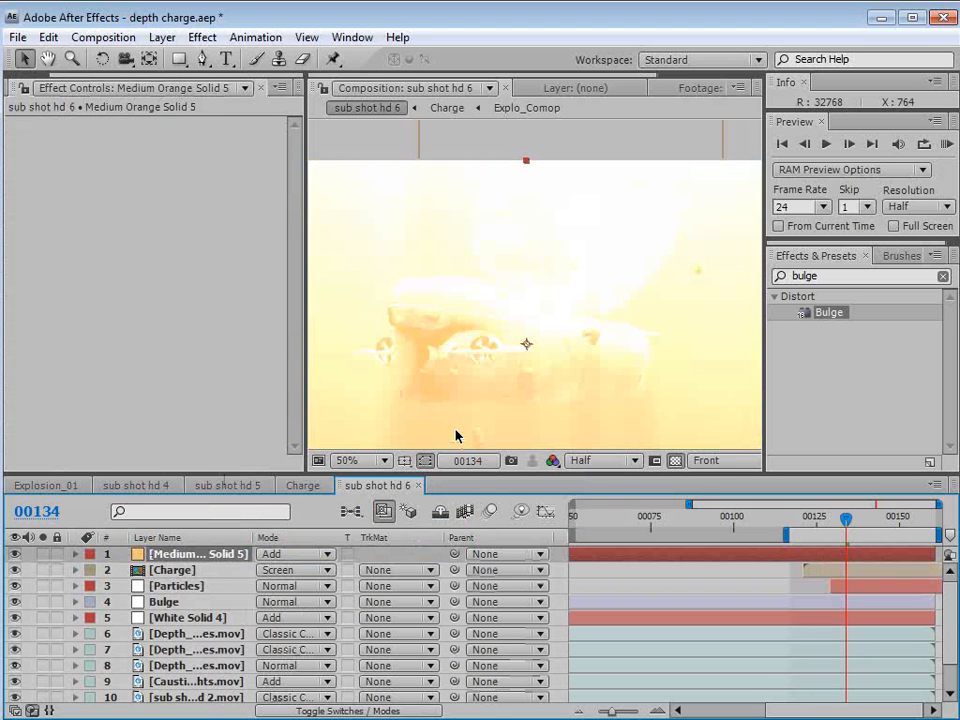
{"action": "key", "text": "t"}
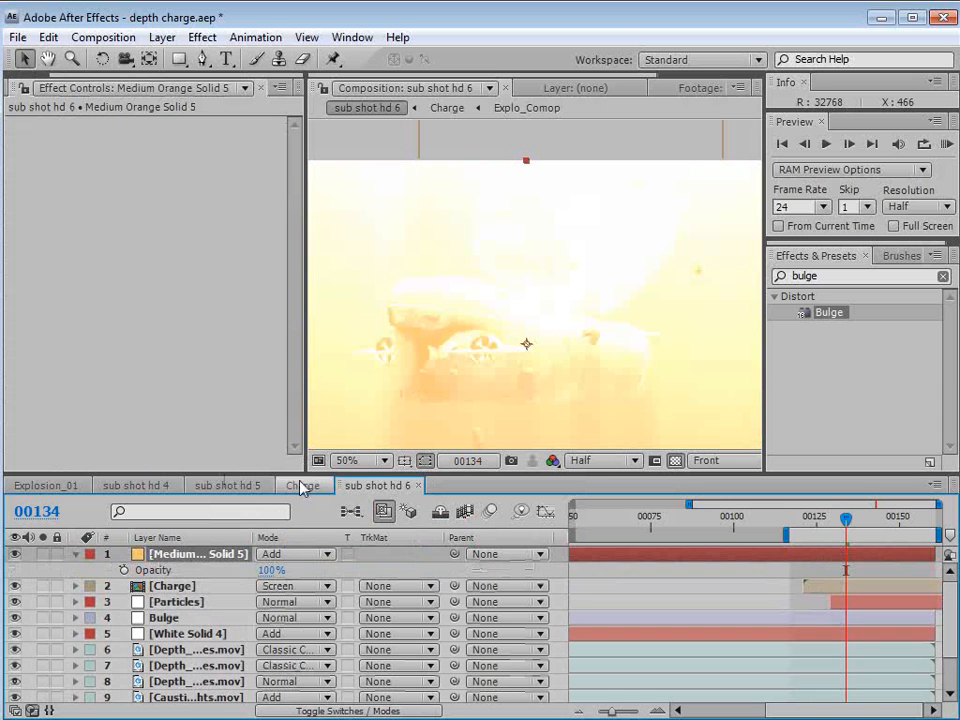
Draw a wide elliptical mask around the explosion on the orange solid and feather it by 785 pixels.
{"action": "left_click", "coordinate": [182, 60]}
{"action": "left_click_drag", "start_coordinate": [185, 68], "coordinate": [274, 99]}
{"action": "scroll", "coordinate": [570, 261], "scroll_direction": "down", "scroll_amount": 2}
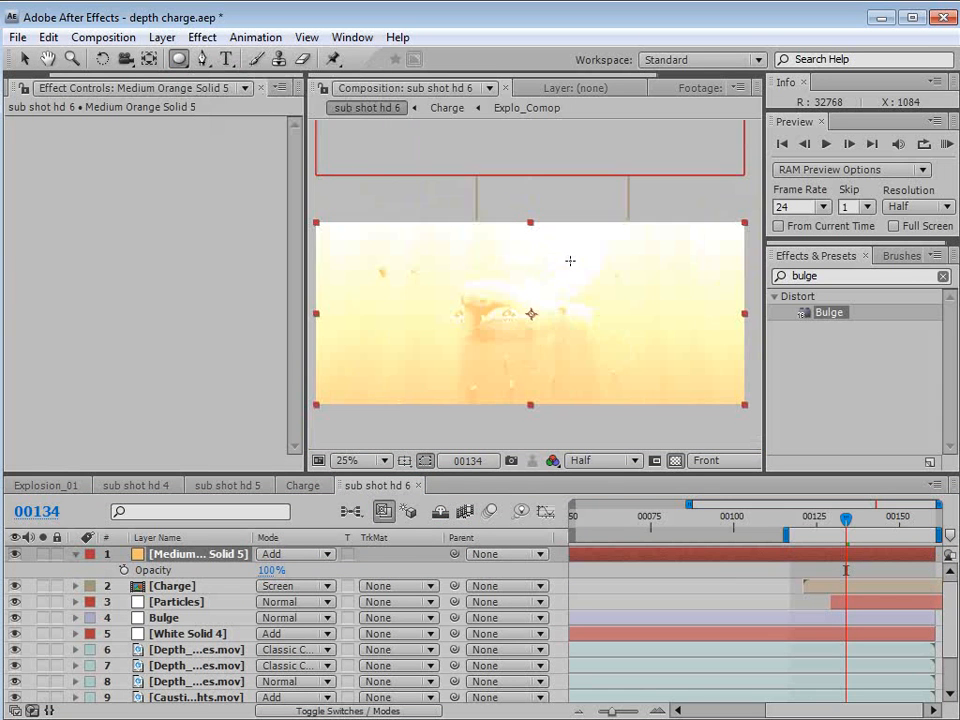
{"action": "left_click_drag", "start_coordinate": [360, 137], "coordinate": [750, 325]}
{"action": "left_click_drag", "start_coordinate": [300, 594], "coordinate": [950, 555]}
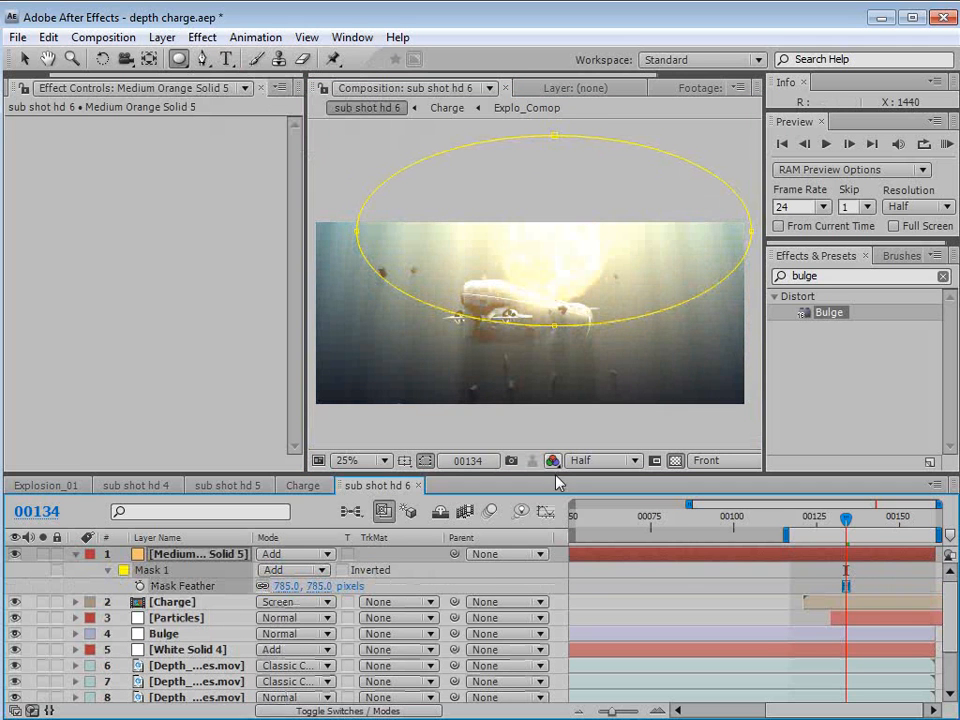
Flatten the glow mask by moving its top point down to just above the frame.
{"action": "key", "text": "v"}
{"action": "left_click_drag", "start_coordinate": [554, 136], "coordinate": [559, 199]}
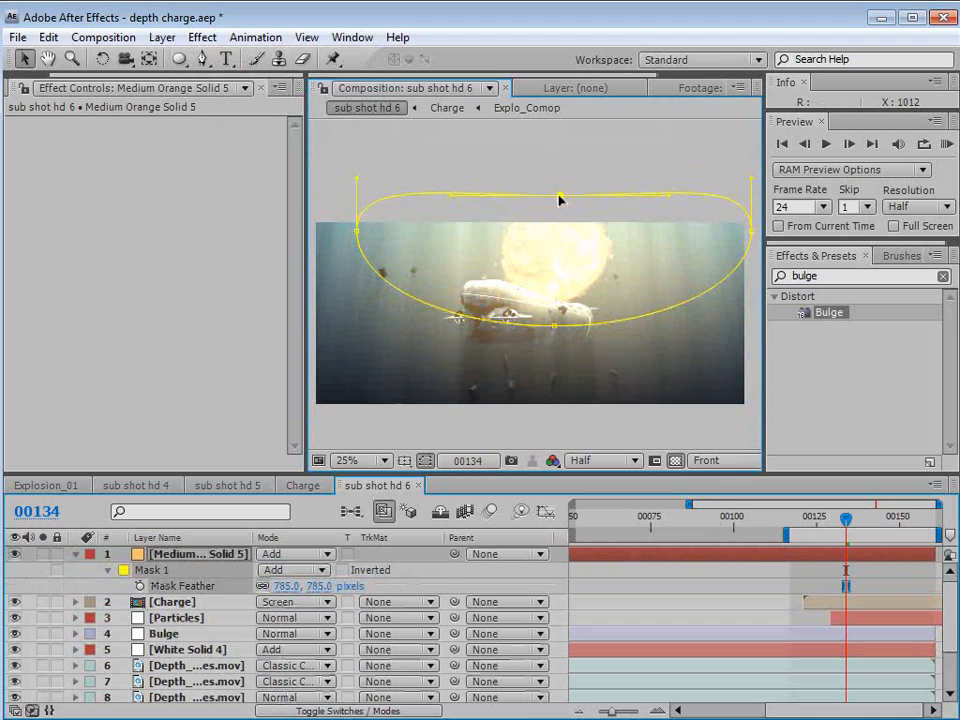
{"action": "key", "text": "period"}
Set an Opacity keyframe of 0% on the orange solid at frame 125.
{"action": "key", "text": "t"}
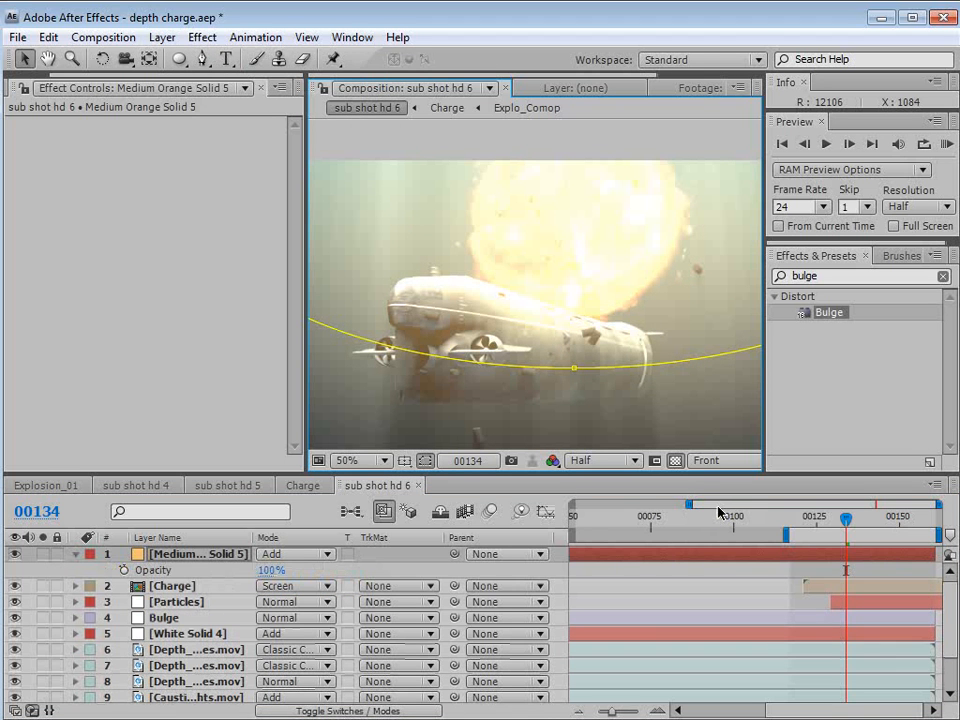
{"action": "key", "text": "Page_Up"}
{"action": "key", "text": "Page_Up"}
{"action": "key", "text": "Page_Up"}
{"action": "key", "text": "Page_Up"}
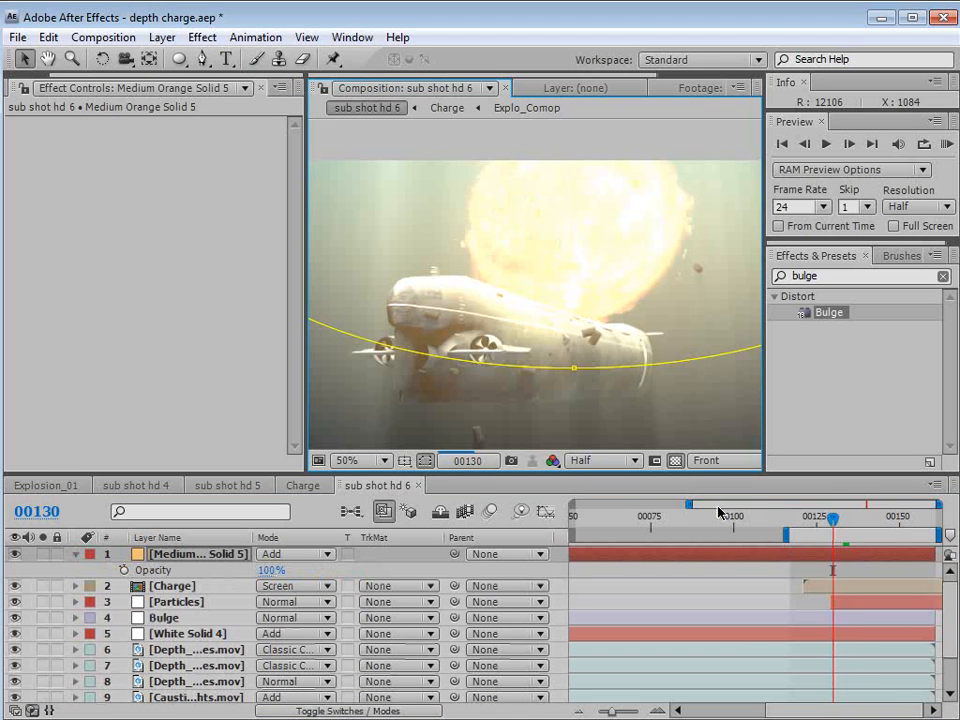
{"action": "key", "text": "Page_Up"}
{"action": "left_click_drag", "start_coordinate": [828, 520], "coordinate": [818, 525]}
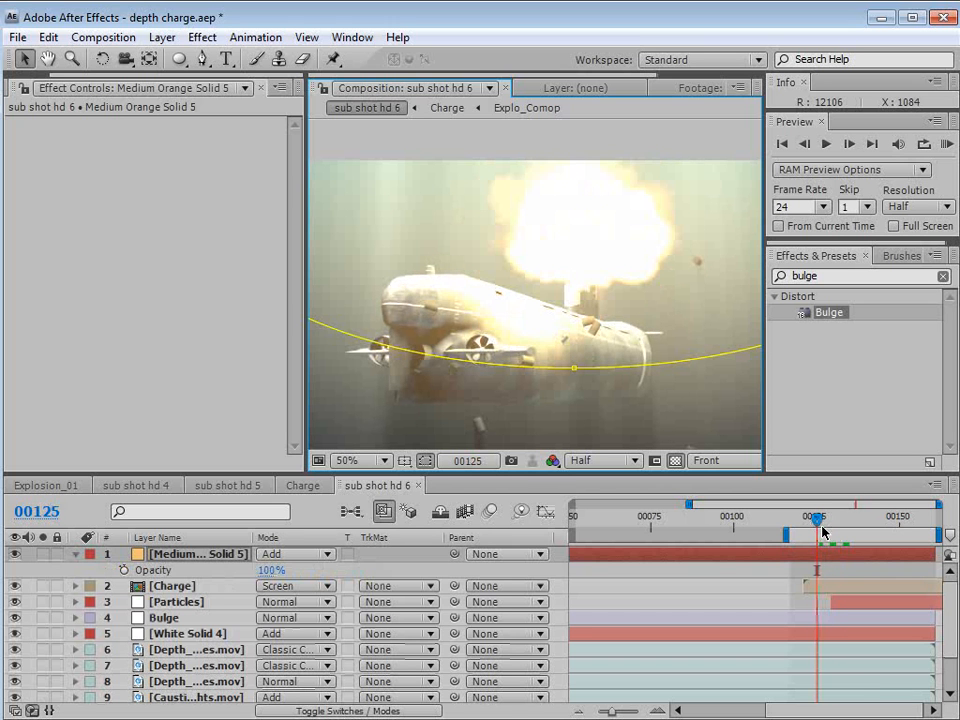
{"action": "left_click", "coordinate": [271, 570]}
{"action": "type", "text": "0"}
{"action": "key", "text": "Return"}
{"action": "left_click", "coordinate": [122, 570]}
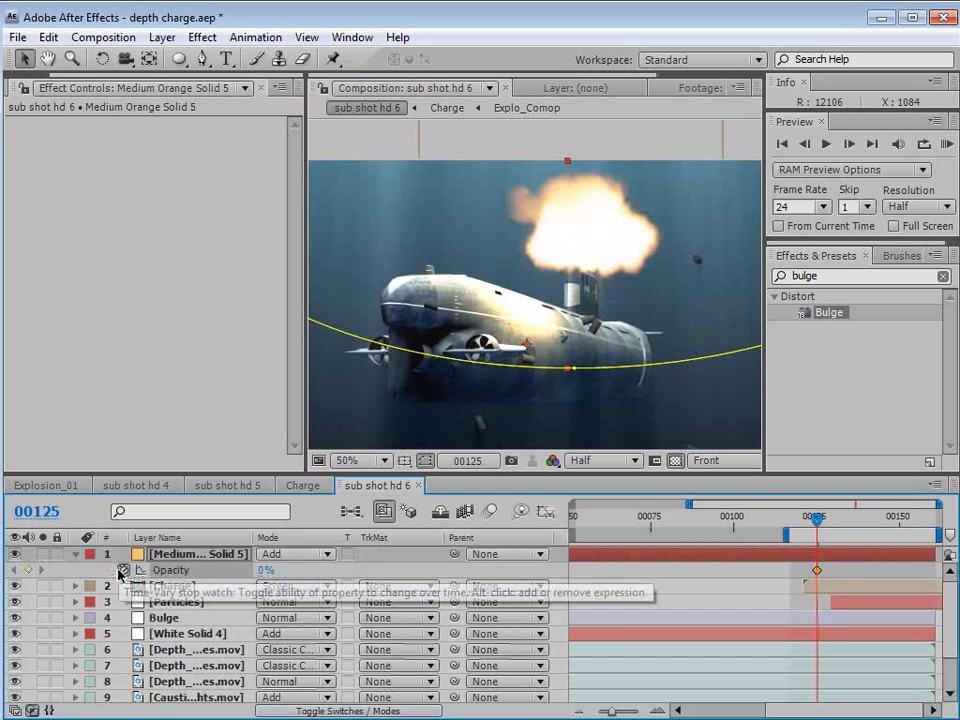
Raise the orange solid's Opacity to 100% at frame 127.
{"action": "key", "text": "Page_Down"}
{"action": "key", "text": "Page_Down"}
{"action": "left_click", "coordinate": [268, 571]}
{"action": "type", "text": "100"}
{"action": "key", "text": "Return"}
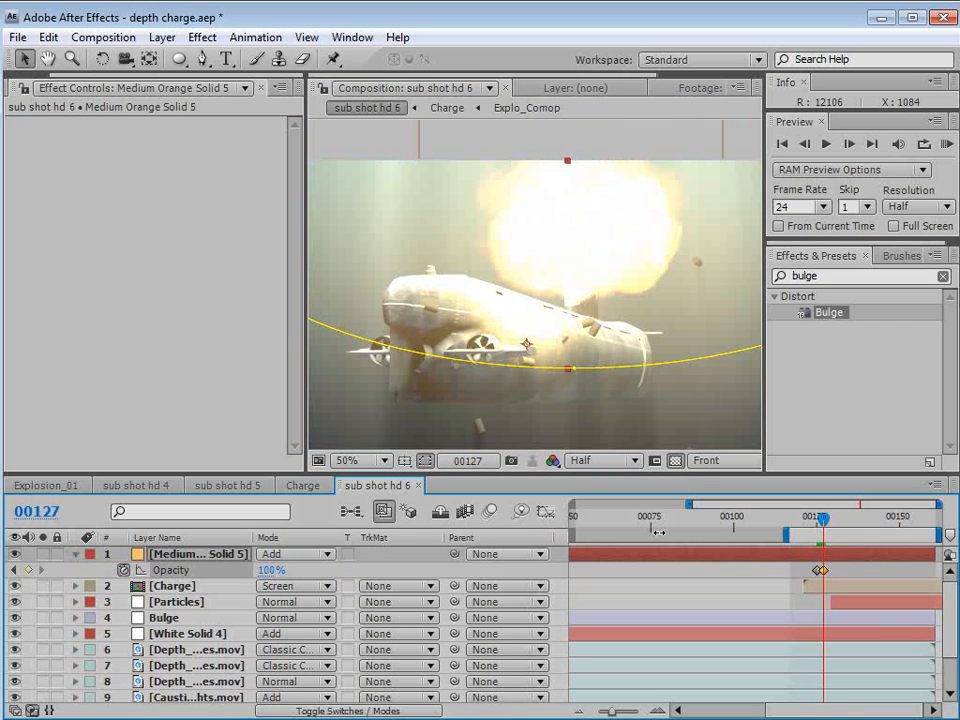
Lower the orange solid's Opacity to 20% at frame 129.
{"action": "key", "text": "Page_Down"}
{"action": "key", "text": "Page_Down"}
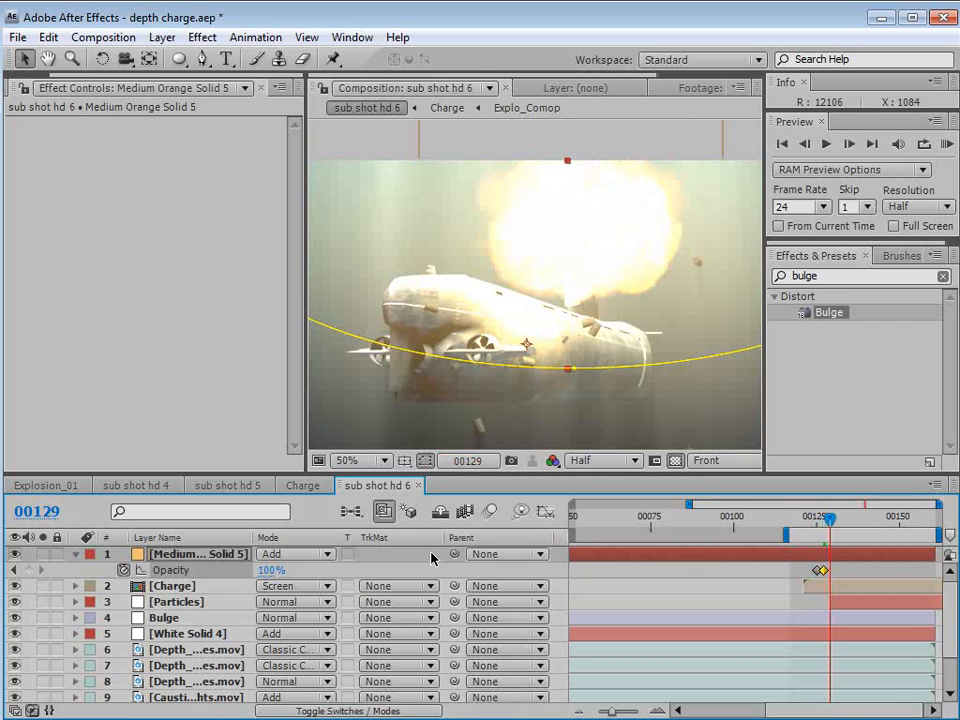
{"action": "left_click", "coordinate": [268, 571]}
{"action": "type", "text": "20"}
{"action": "key", "text": "Return"}
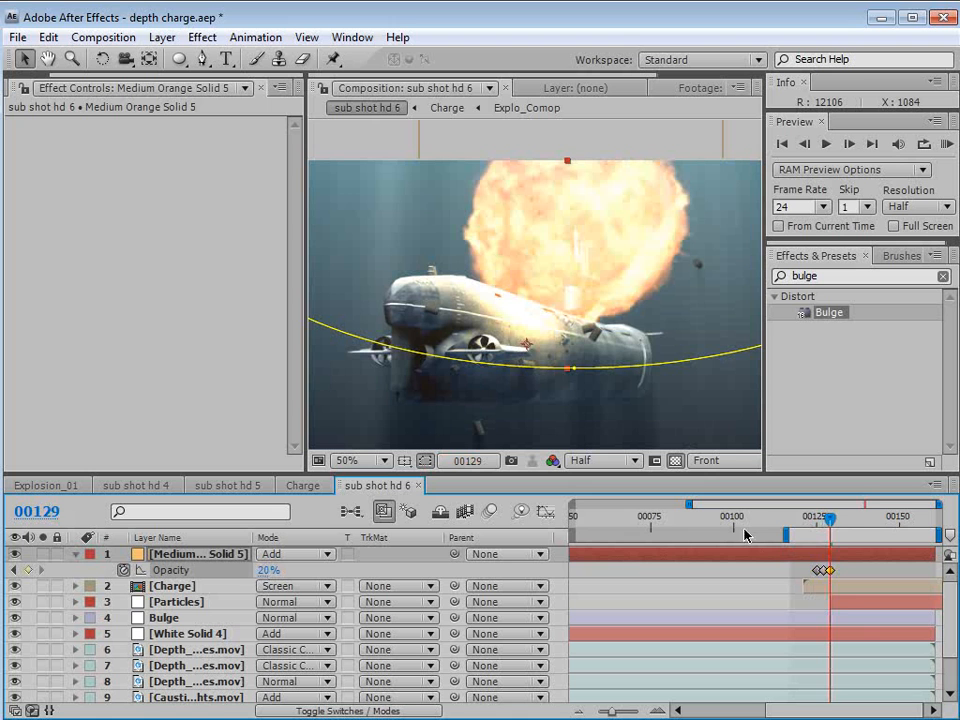
Fade the orange solid's Opacity to 0% at frame 138 and preview the flash.
{"action": "key", "text": "Page_Down"}
{"action": "key", "text": "Page_Down"}
{"action": "key", "text": "Page_Down"}
{"action": "key", "text": "Page_Down"}
{"action": "key", "text": "Page_Down"}
{"action": "key", "text": "Page_Down"}
{"action": "key", "text": "Page_Down"}
{"action": "key", "text": "Page_Down"}
{"action": "key", "text": "Page_Down"}
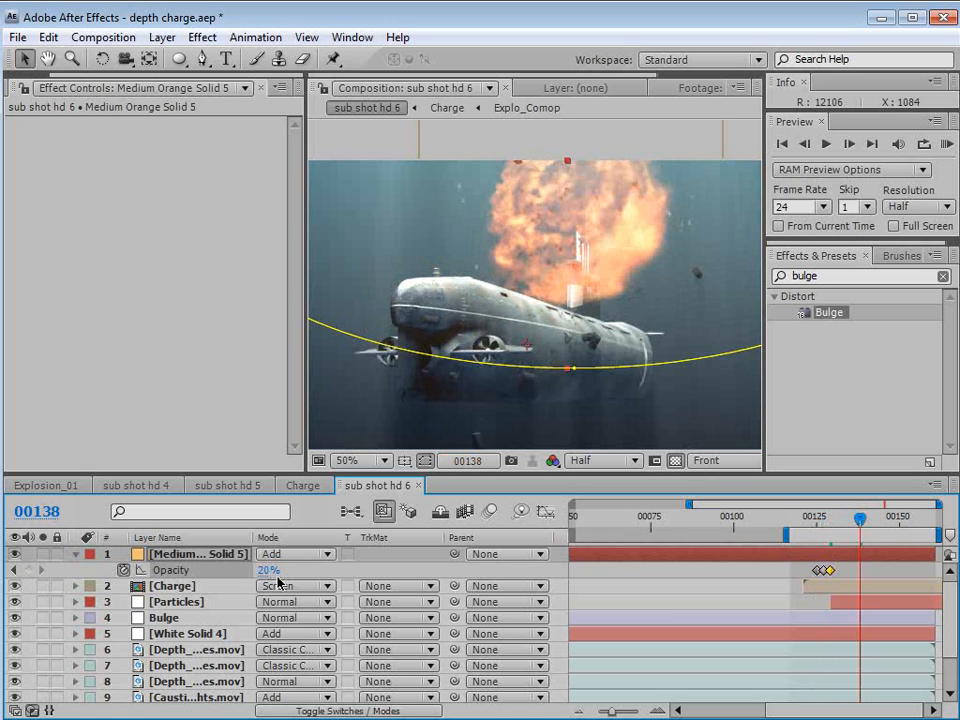
{"action": "left_click", "coordinate": [268, 570]}
{"action": "type", "text": "0"}
{"action": "key", "text": "Return"}
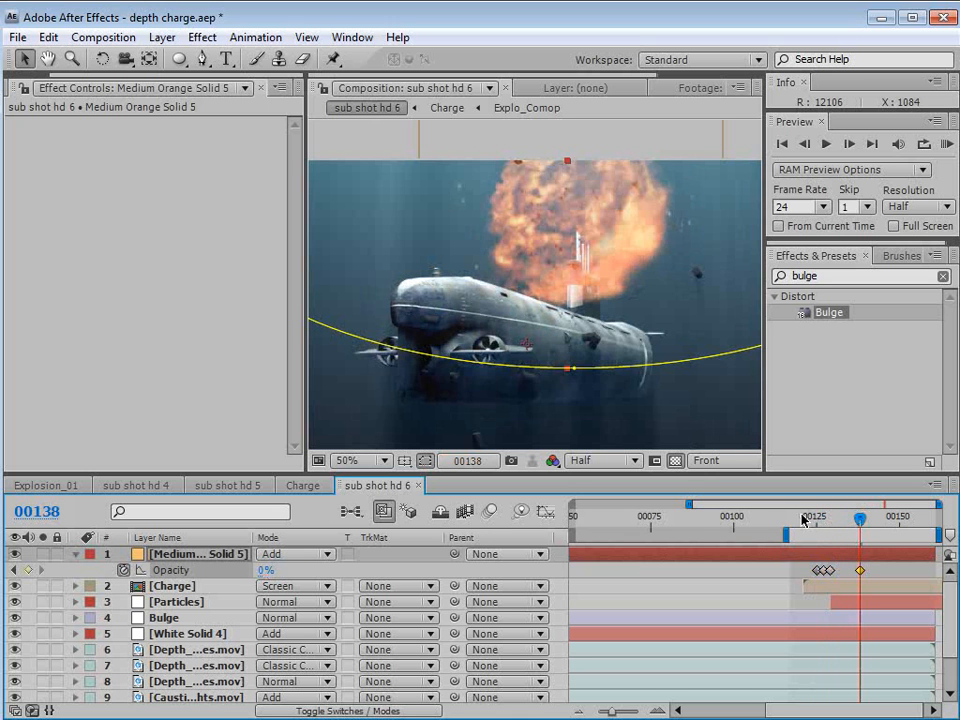
{"action": "key", "text": "KP_0"}
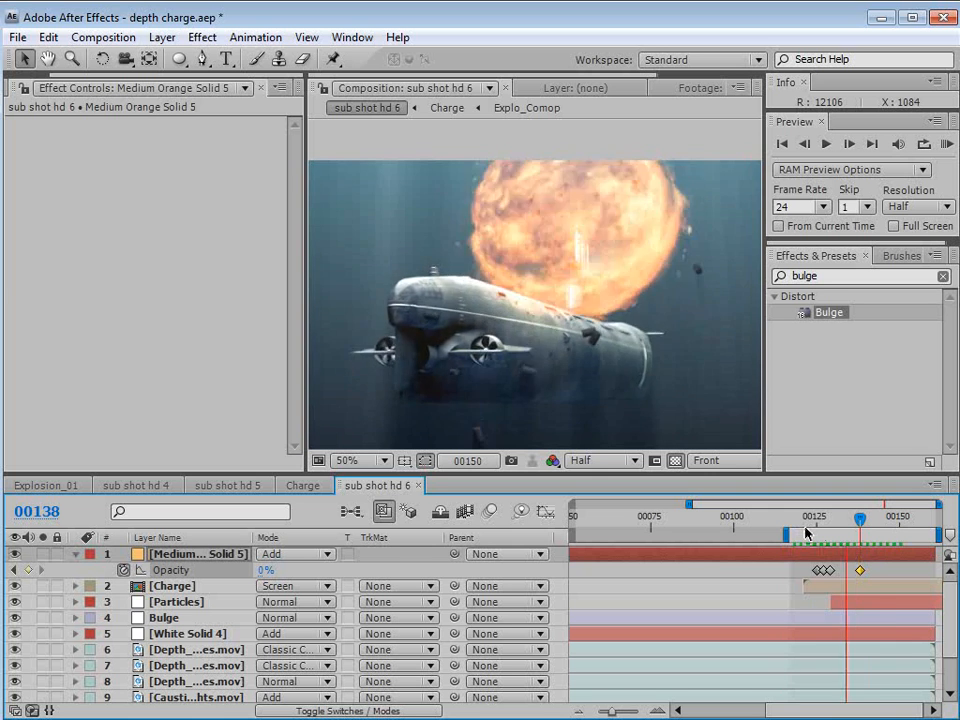
Shift the 100% and 20% Opacity keyframes one frame earlier, to frames 126 and 128, and step through the flash.
{"action": "left_click_drag", "start_coordinate": [808, 520], "coordinate": [822, 522]}
{"action": "key", "text": "equal"}
{"action": "key", "text": "equal"}
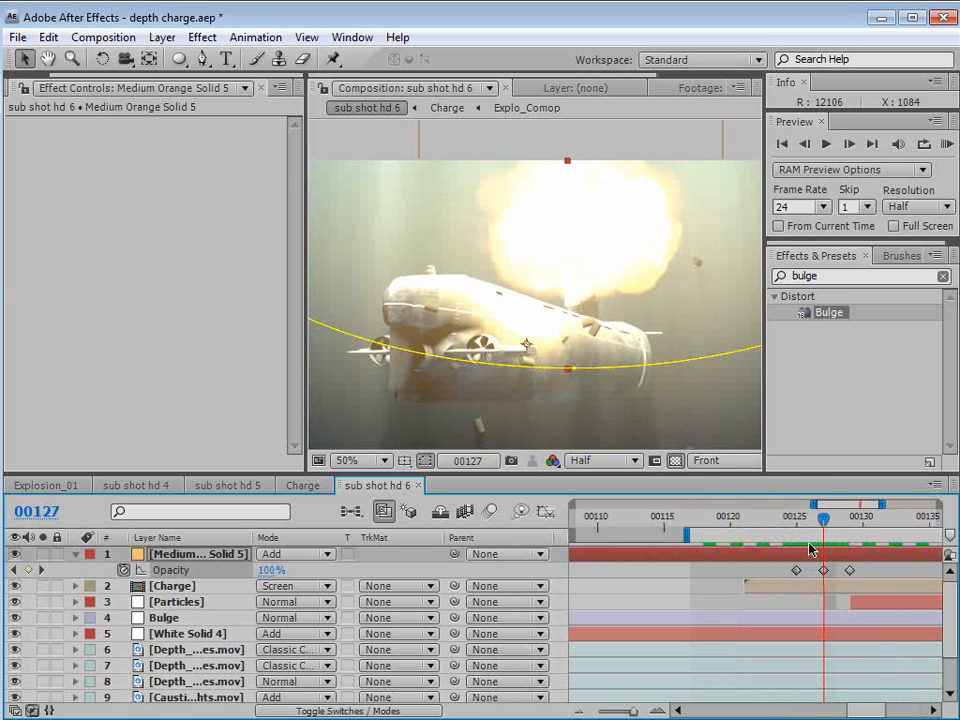
{"action": "left_click_drag", "start_coordinate": [794, 571], "coordinate": [825, 557]}
{"action": "left_click", "coordinate": [797, 517]}
{"action": "left_click", "coordinate": [785, 522]}
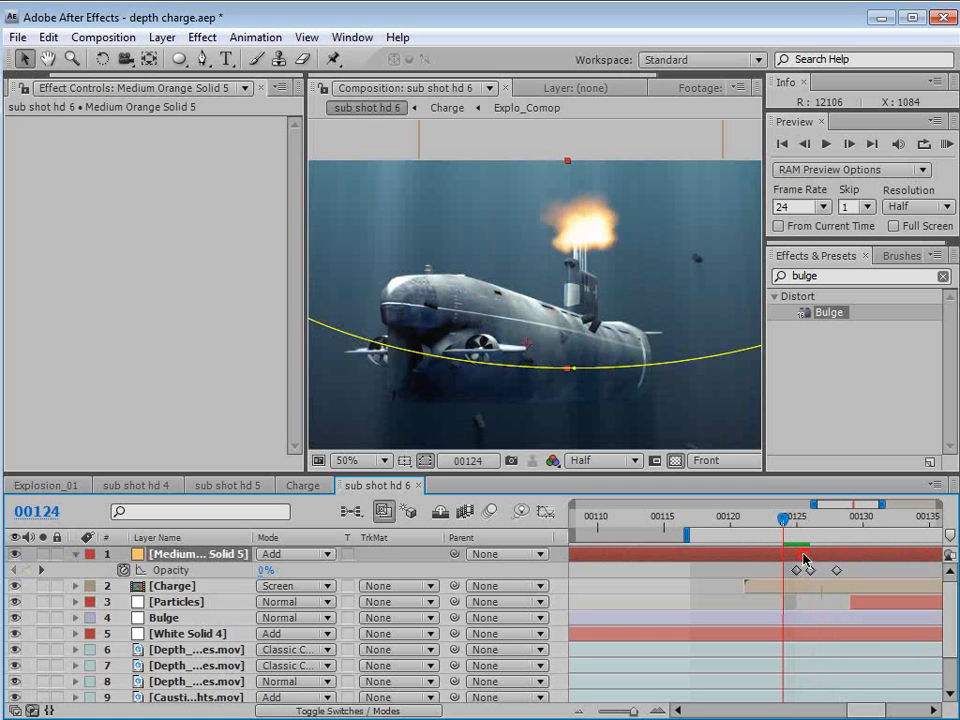
{"action": "key", "text": "Page_Down"}
{"action": "key", "text": "Page_Down"}
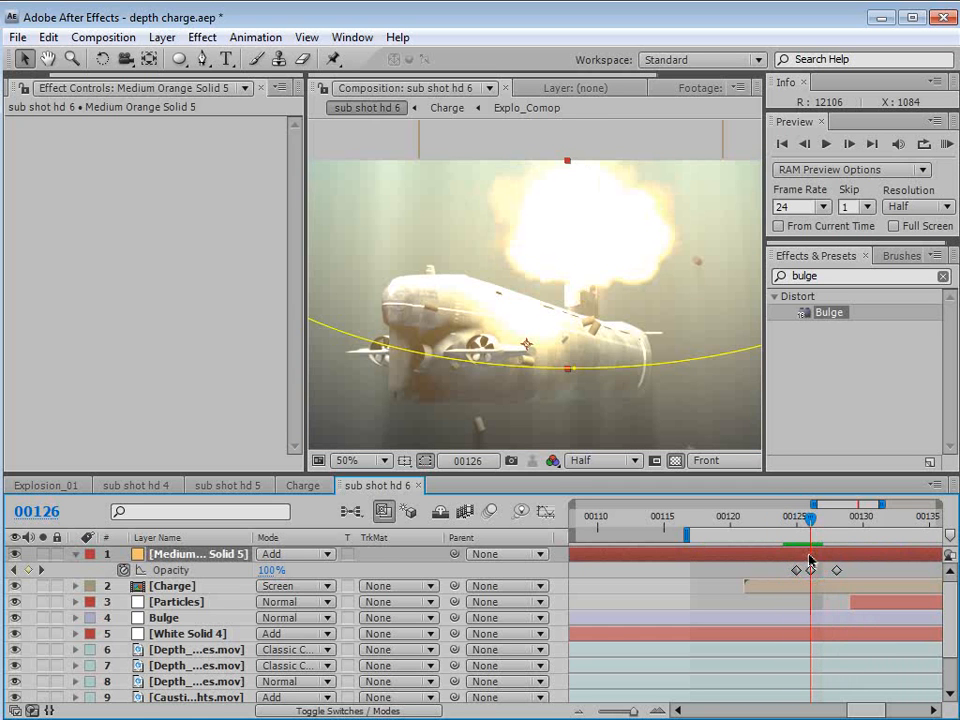
Preview the orange flash, move its 20% Opacity keyframe to frame 129, and preview it again.
{"action": "key", "text": "minus"}
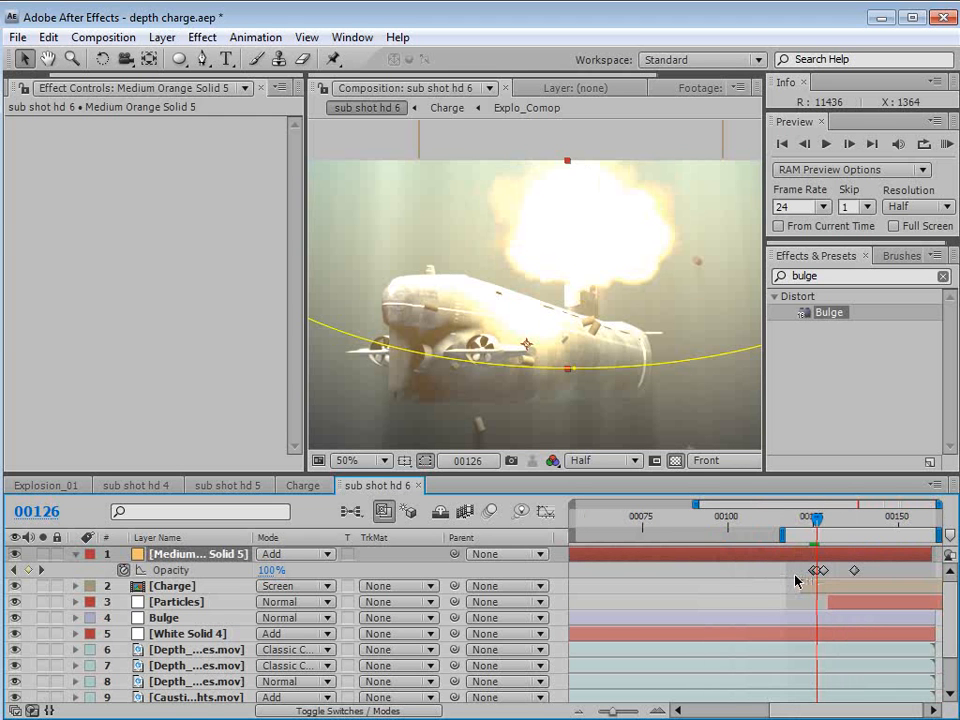
{"action": "key", "text": "KP_0"}
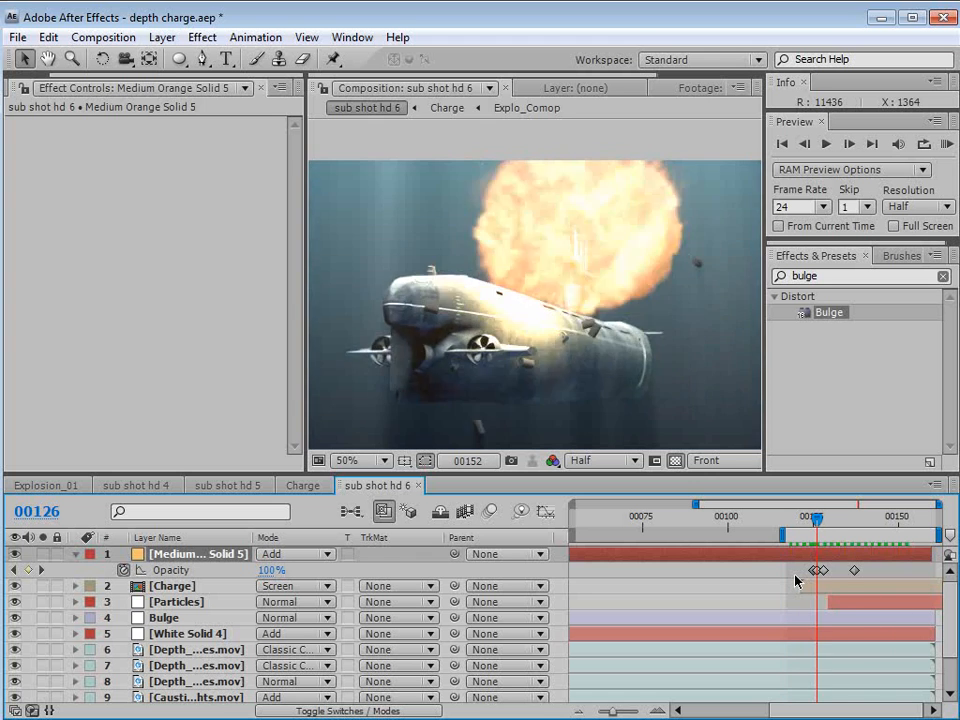
{"action": "key", "text": "space"}
{"action": "left_click", "coordinate": [822, 571]}
{"action": "key", "text": "KP_0"}
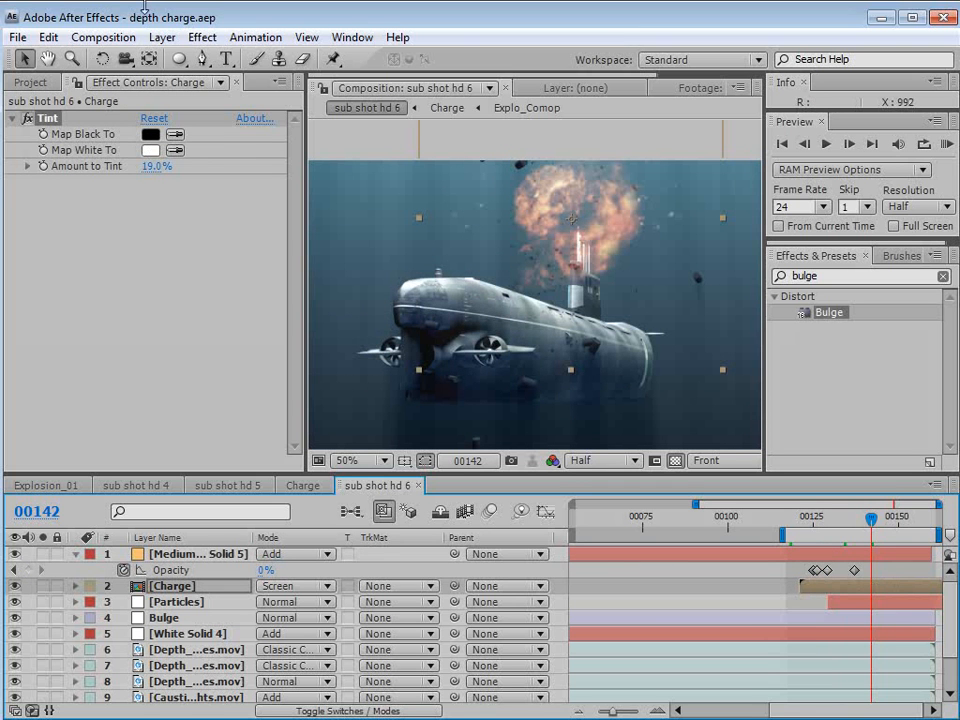
Create another orange solid with the default settings above all layers of the submarine composition.
{"action": "left_click", "coordinate": [162, 37]}
{"action": "left_click", "coordinate": [246, 60]}
{"action": "left_click", "coordinate": [536, 80]}
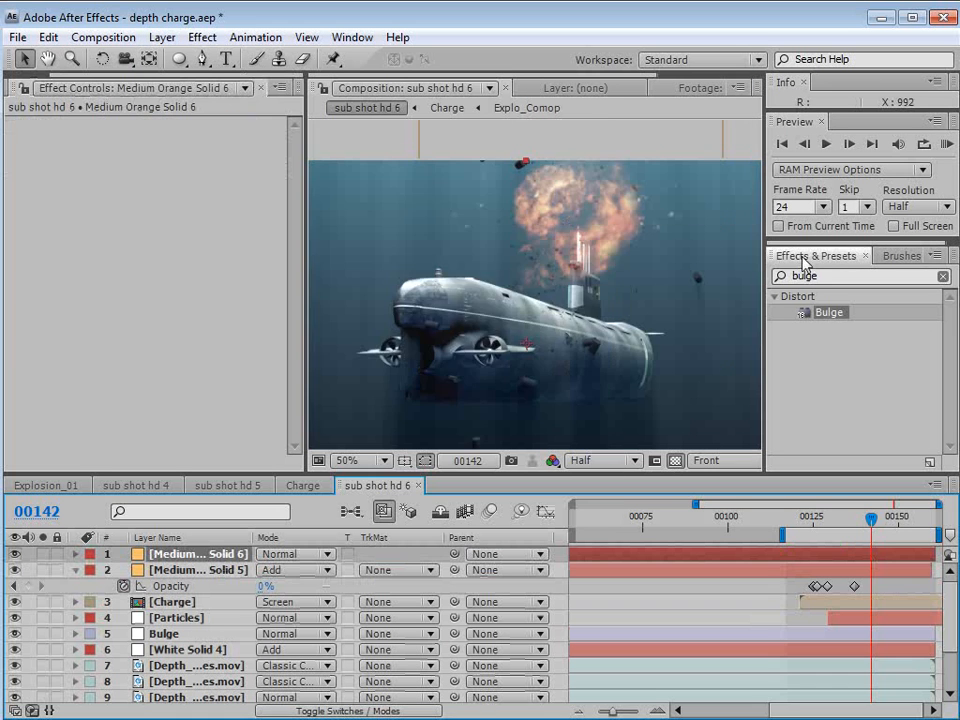
{"action": "key", "text": "Return"}
Apply the Foam effect to the new orange solid and set its View to Rendered.
{"action": "double_click", "coordinate": [845, 278]}
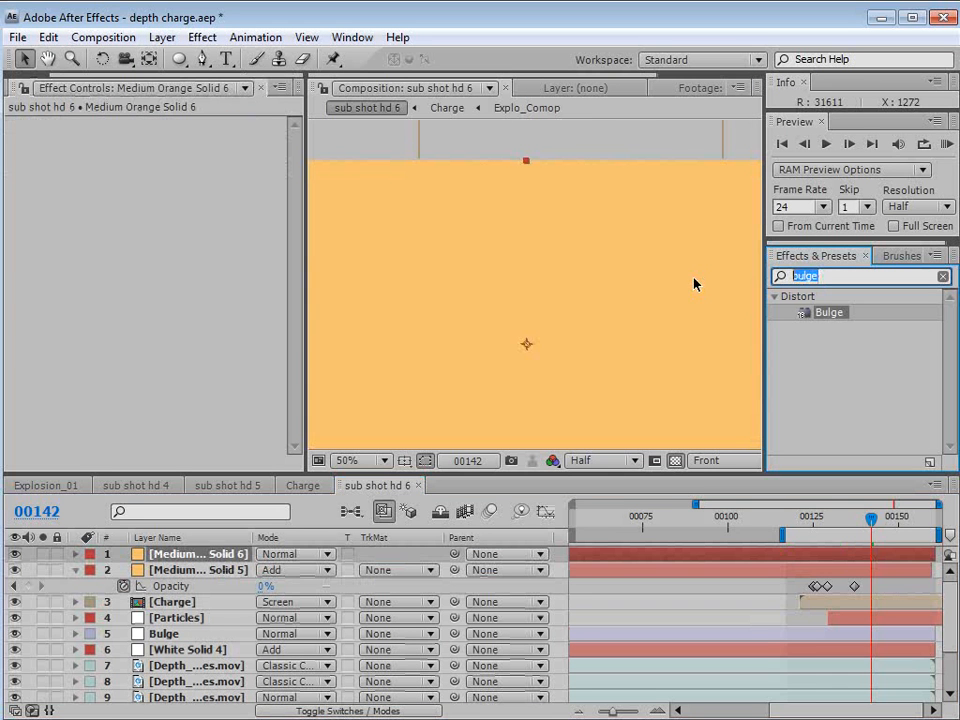
{"action": "type", "text": "foa"}
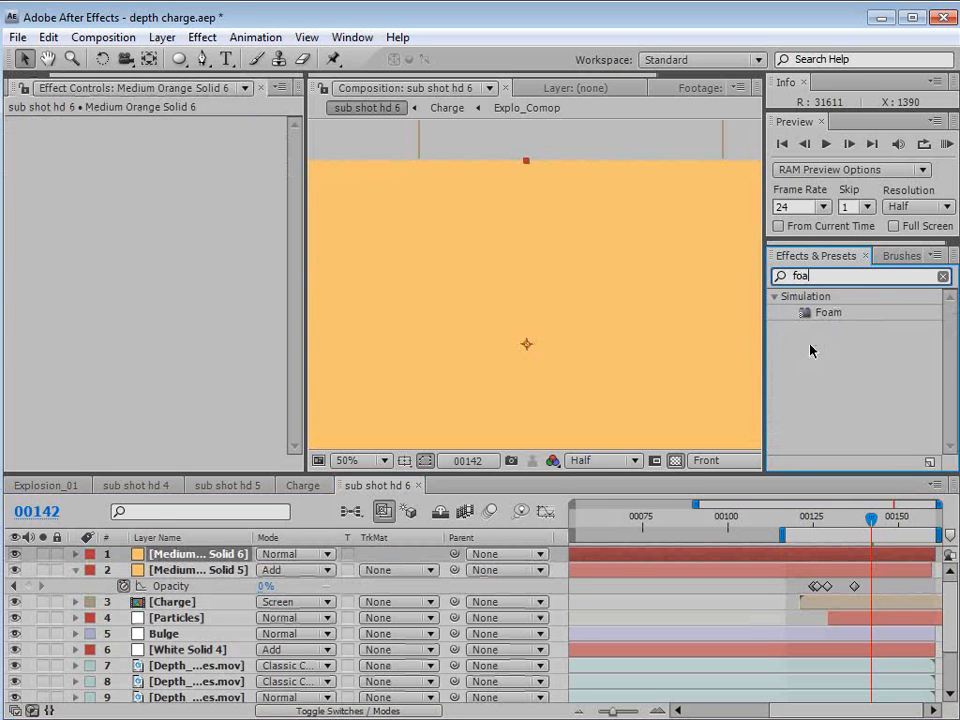
{"action": "left_click_drag", "start_coordinate": [829, 313], "coordinate": [574, 294]}
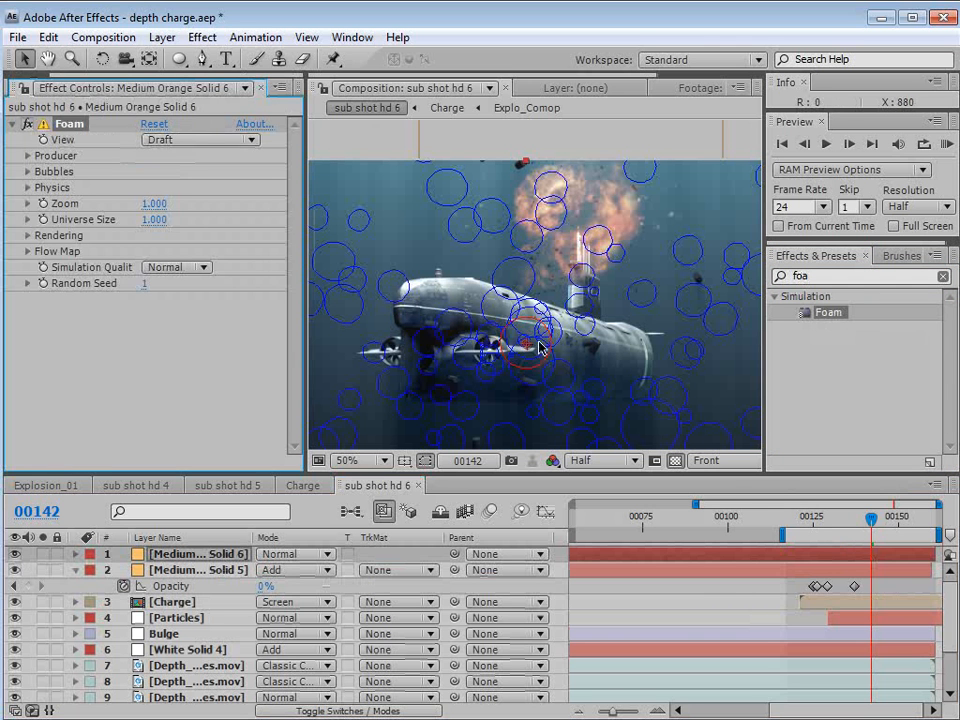
{"action": "left_click", "coordinate": [198, 140]}
{"action": "left_click", "coordinate": [197, 186]}
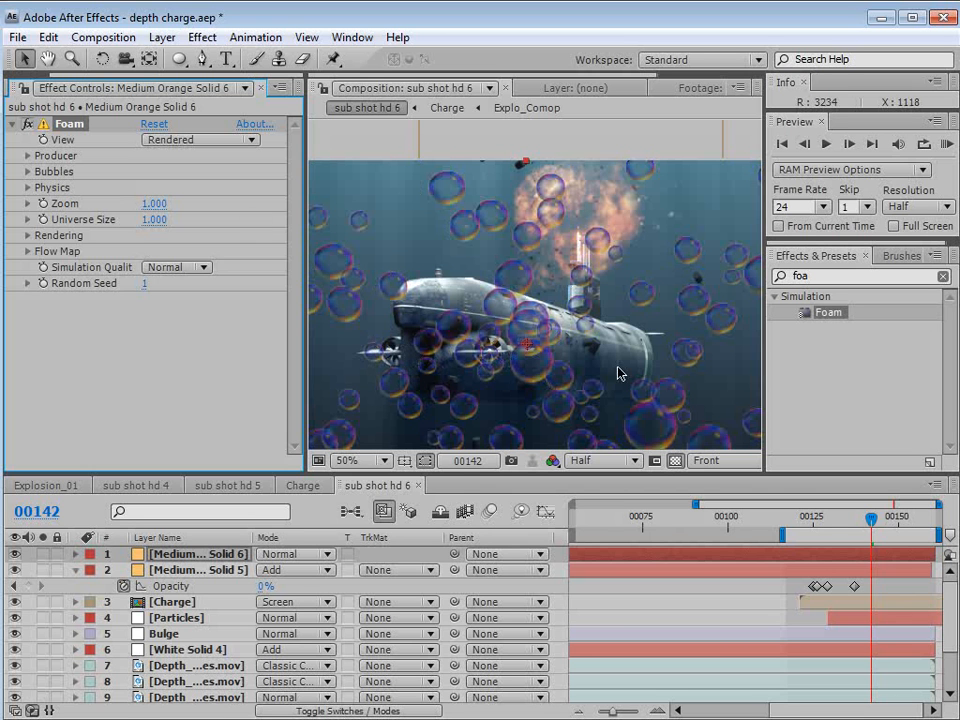
Set Foam's Bubble Texture to Amber Bock, trying Water Beads as an alternative.
{"action": "left_click", "coordinate": [28, 172]}
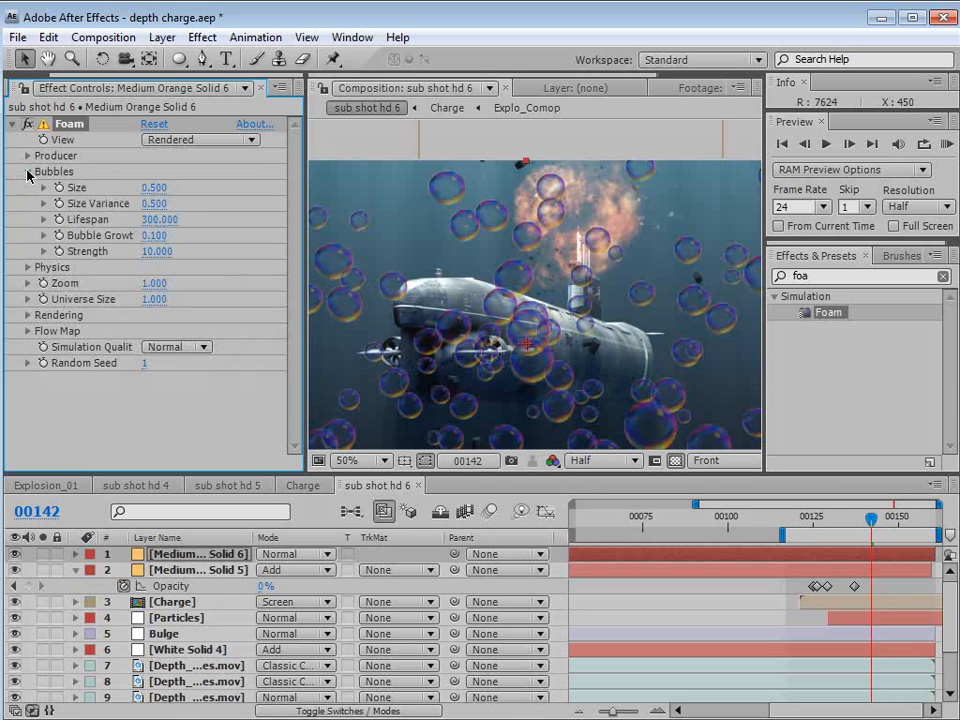
{"action": "left_click", "coordinate": [28, 316]}
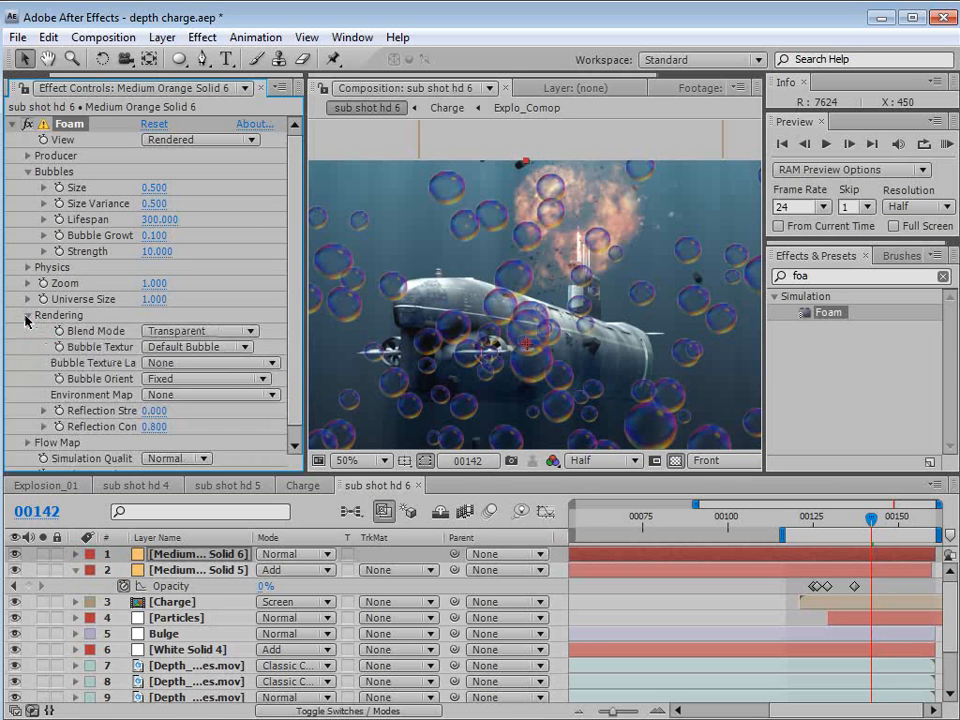
{"action": "left_click", "coordinate": [190, 331]}
{"action": "left_click", "coordinate": [143, 358]}
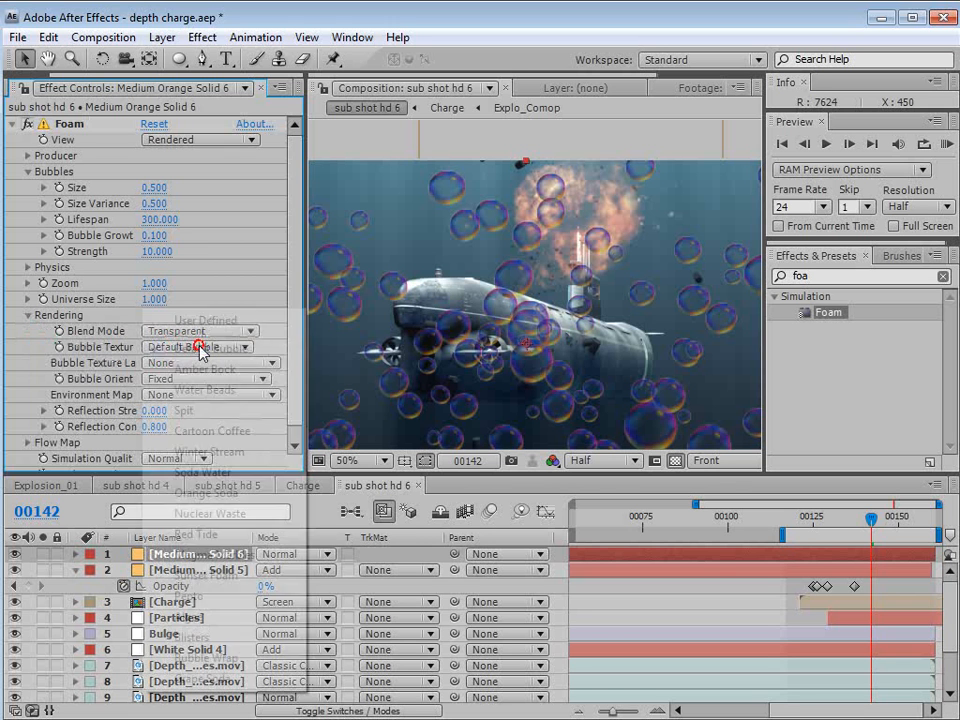
{"action": "left_click", "coordinate": [222, 372]}
{"action": "left_click", "coordinate": [200, 346]}
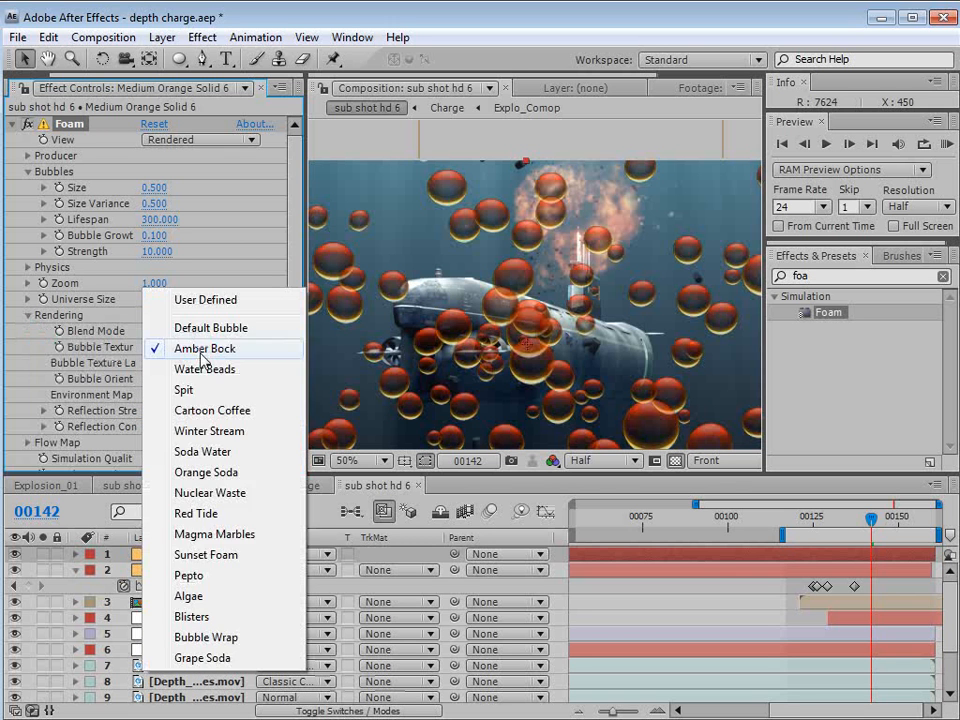
{"action": "left_click", "coordinate": [204, 369]}
{"action": "left_click", "coordinate": [196, 346]}
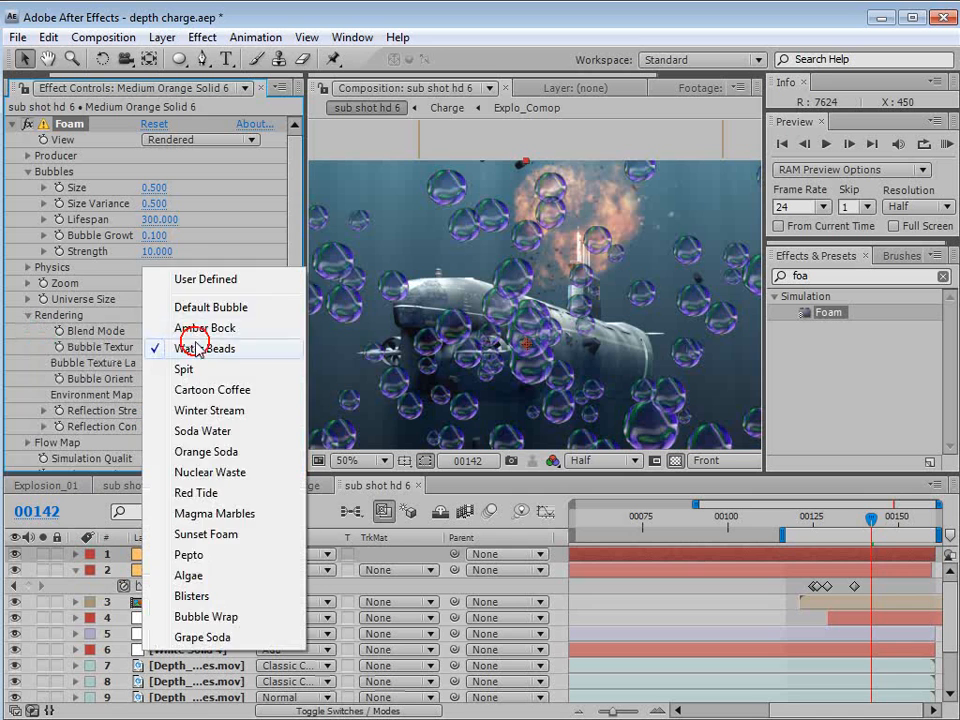
{"action": "left_click", "coordinate": [191, 326]}
Apply the Tint effect to the foam solid to turn the bubbles grayscale.
{"action": "left_click", "coordinate": [205, 38]}
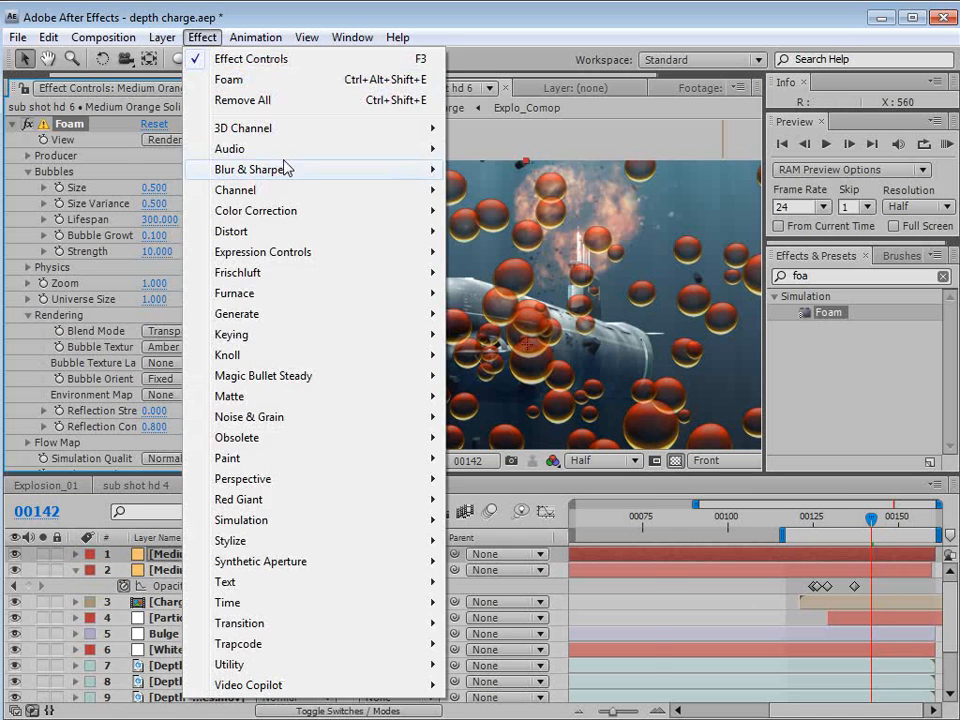
{"action": "left_click", "coordinate": [271, 211]}
{"action": "left_click", "coordinate": [507, 718]}
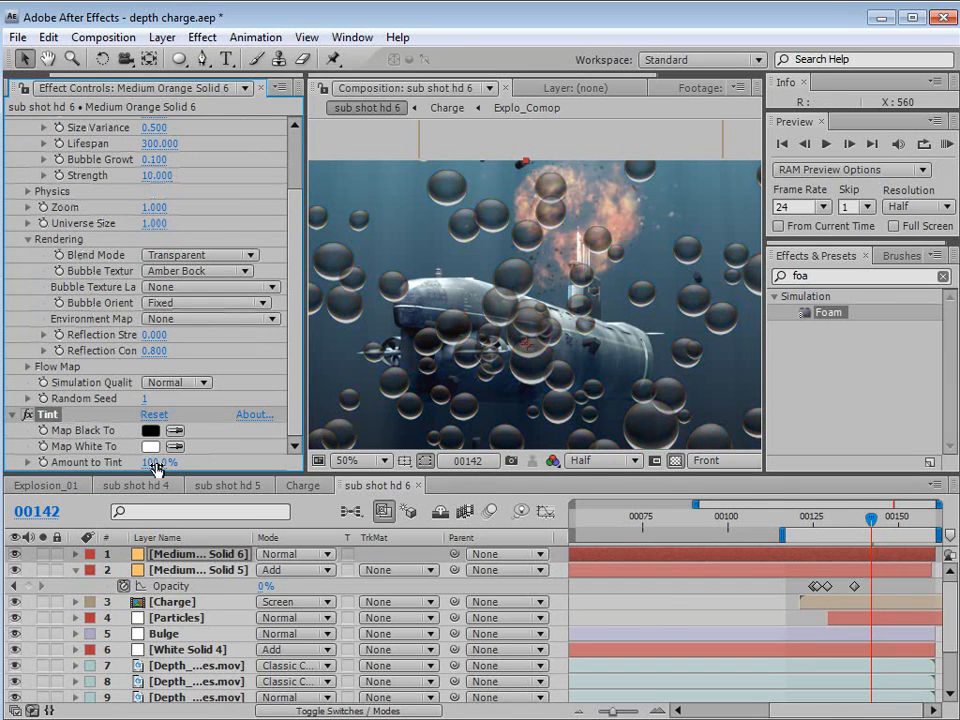
Try the Overlay blending mode on the foam solid, settle on Add, and reveal the layer's Opacity.
{"action": "left_click", "coordinate": [277, 555]}
{"action": "left_click", "coordinate": [292, 718]}
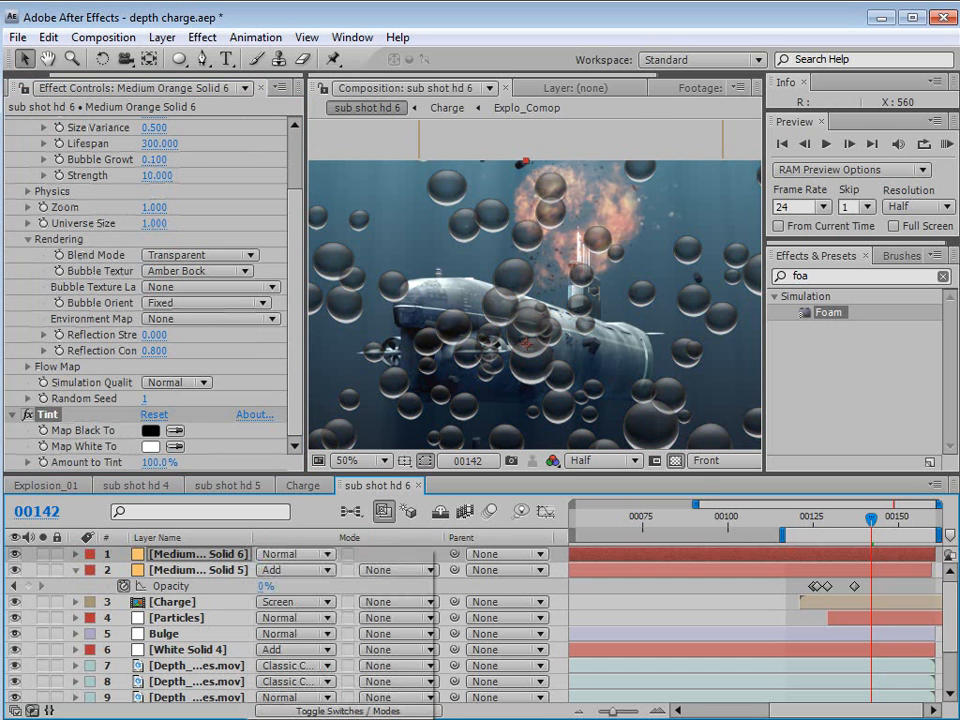
{"action": "left_click", "coordinate": [193, 570]}
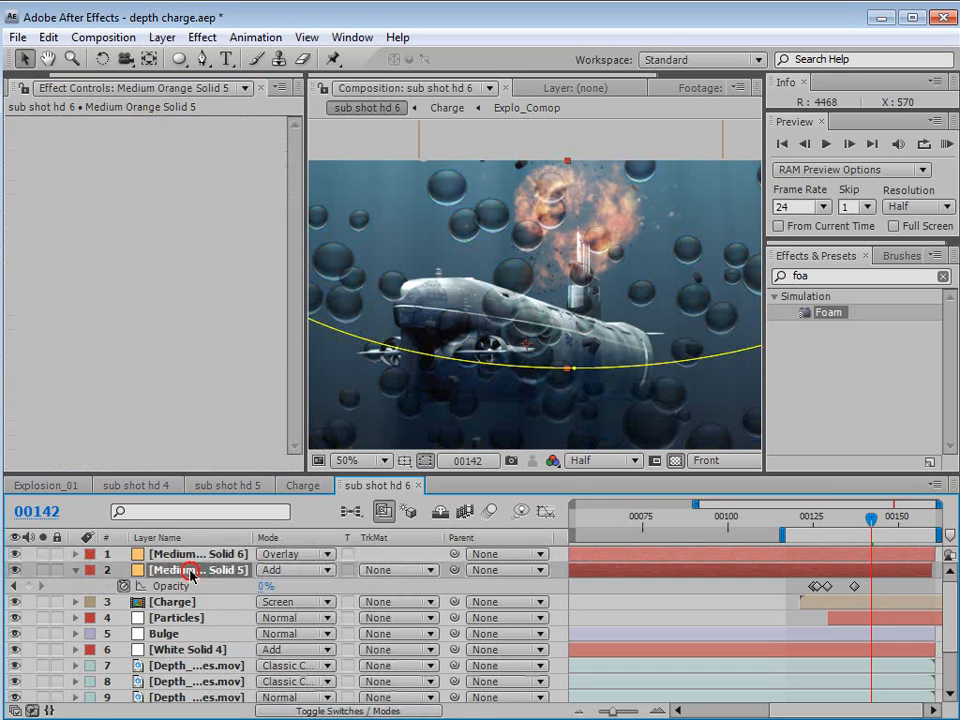
{"action": "left_click", "coordinate": [298, 553]}
{"action": "left_click", "coordinate": [290, 402]}
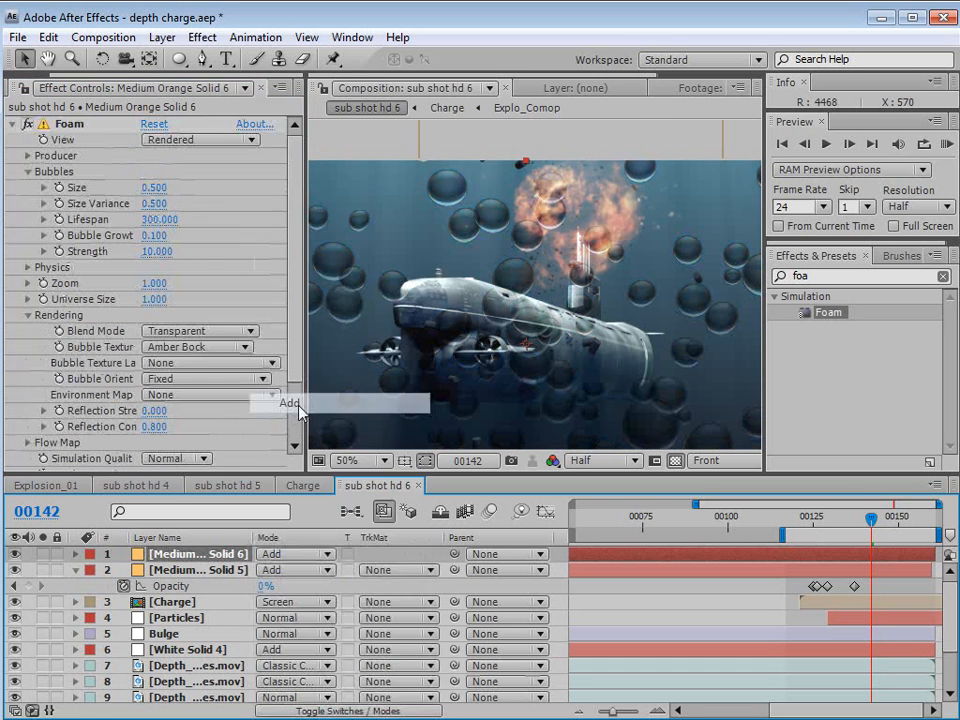
{"action": "key", "text": "t"}
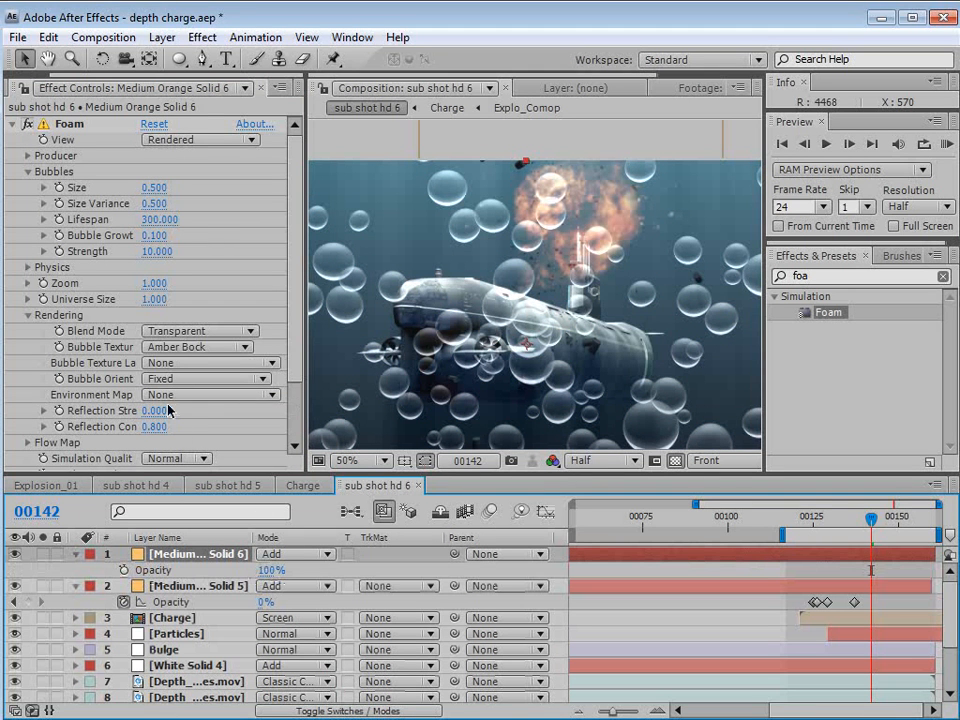
Set the Foam bubbles' Size to 0.080 and Wind Speed to 0, checking the bubbles across several frames.
{"action": "left_click_drag", "start_coordinate": [157, 197], "coordinate": [123, 203]}
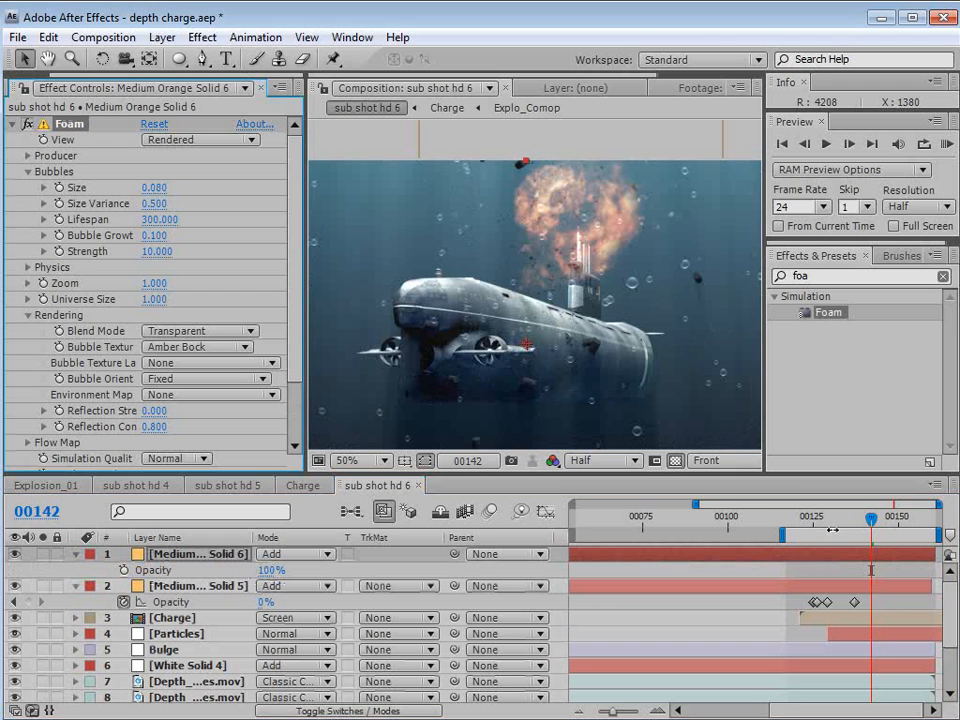
{"action": "left_click_drag", "start_coordinate": [871, 518], "coordinate": [898, 518]}
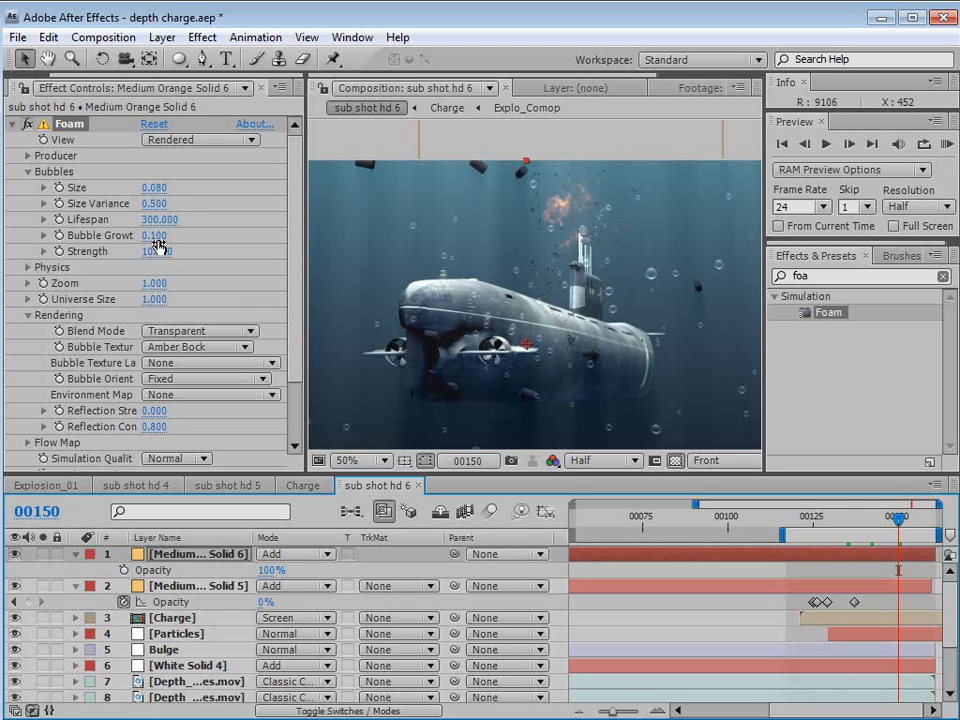
{"action": "left_click", "coordinate": [27, 268]}
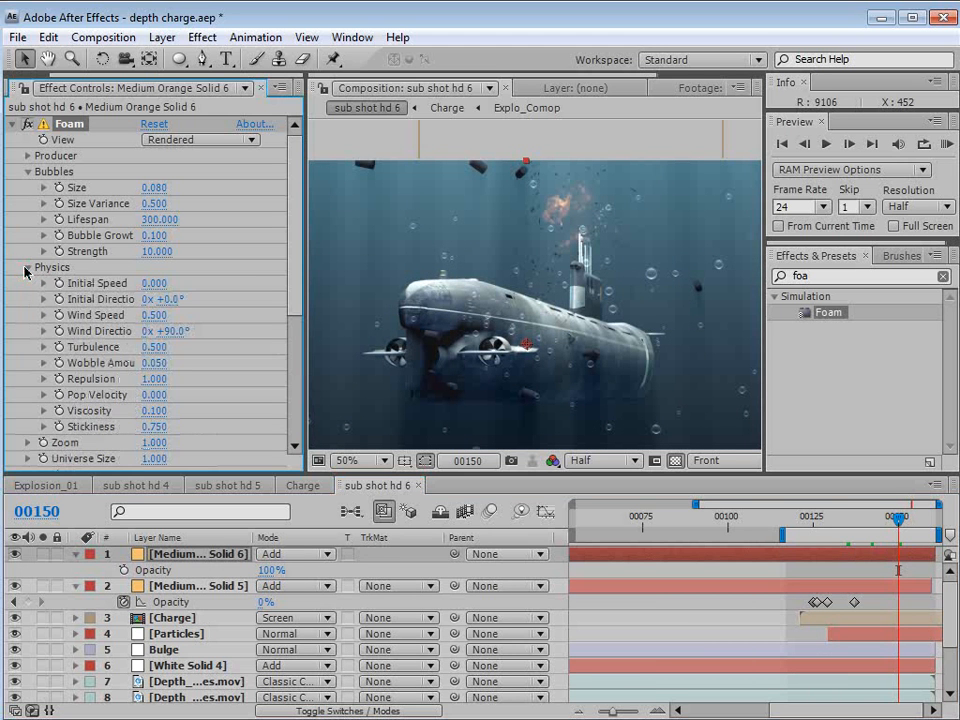
{"action": "left_click_drag", "start_coordinate": [158, 315], "coordinate": [147, 315]}
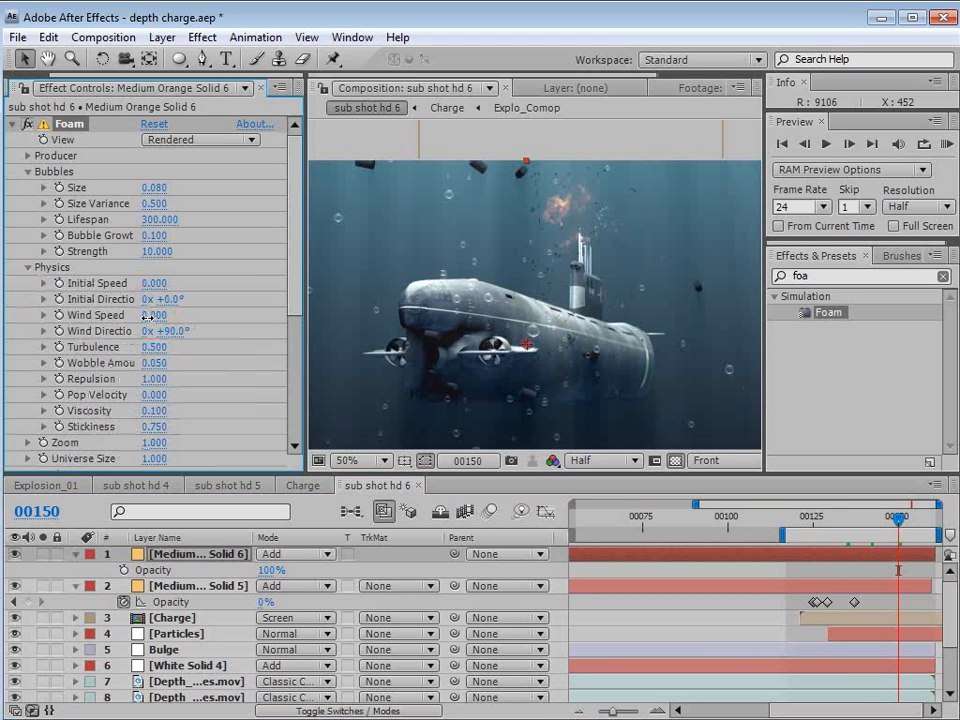
{"action": "left_click_drag", "start_coordinate": [796, 521], "coordinate": [866, 521]}
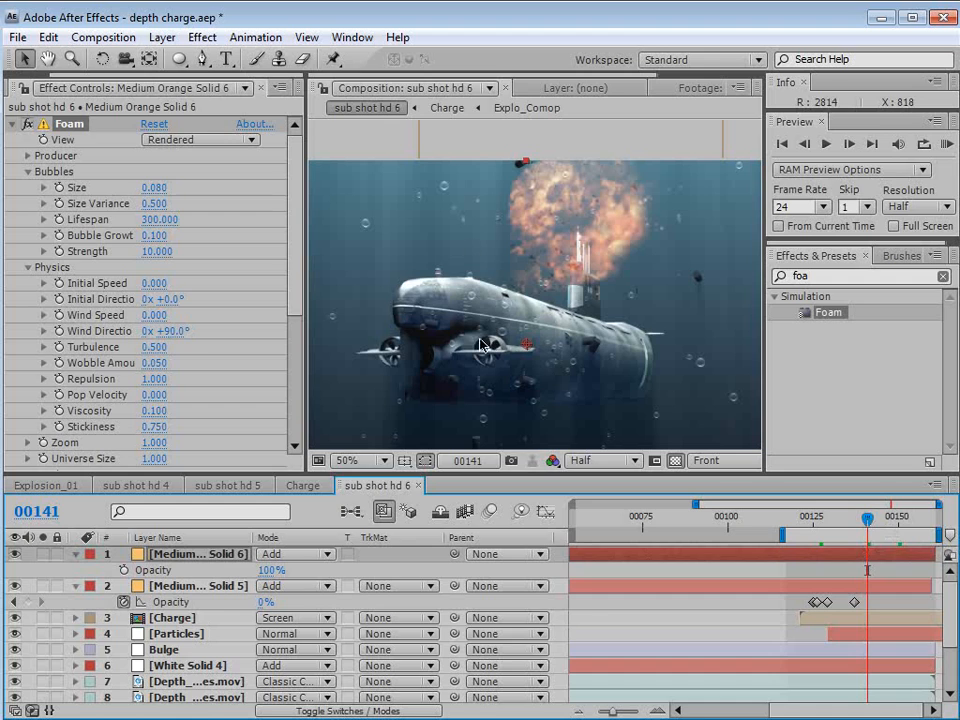
Inspect the bubbles over the whole frame, set their Size to 0.050, and hide the foam solid.
{"action": "key", "text": "grave"}
{"action": "scroll", "coordinate": [537, 404], "scroll_direction": "down", "scroll_amount": 1}
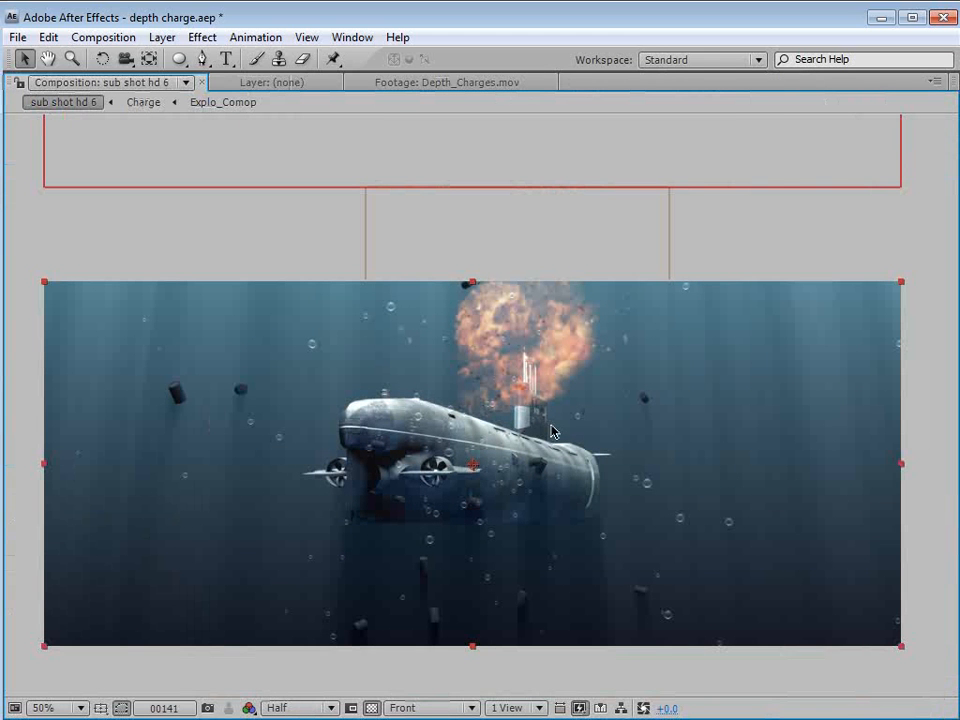
{"action": "key", "text": "grave"}
{"action": "key", "text": "space"}
{"action": "scroll", "coordinate": [463, 321], "scroll_direction": "up", "scroll_amount": 1}
{"action": "left_click_drag", "start_coordinate": [450, 252], "coordinate": [540, 374]}
{"action": "scroll", "coordinate": [497, 338], "scroll_direction": "down", "scroll_amount": 1}
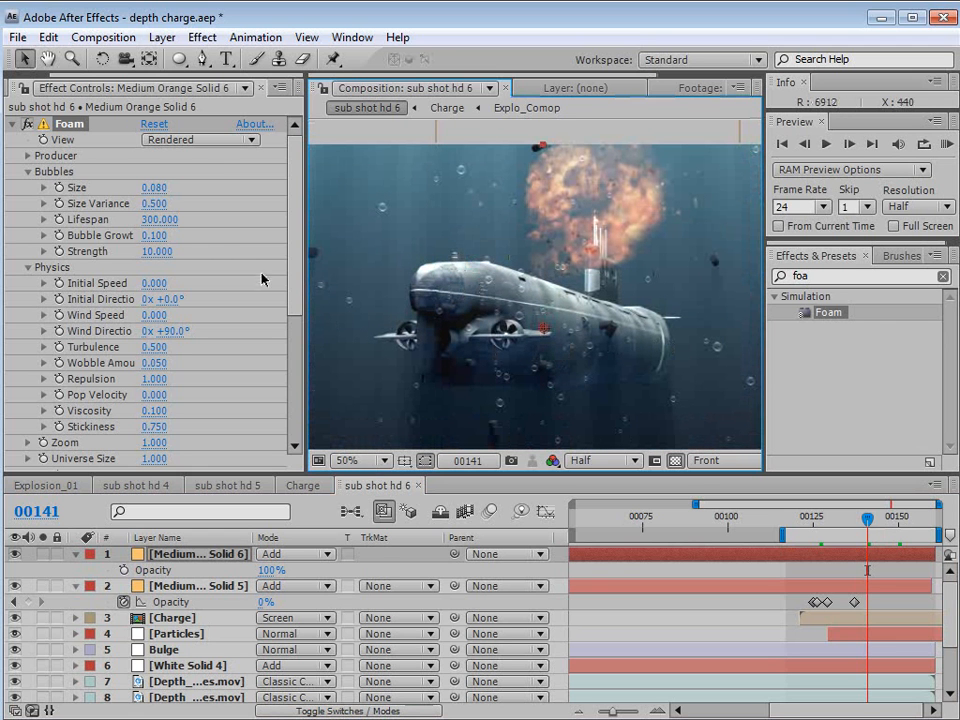
{"action": "left_click", "coordinate": [294, 259]}
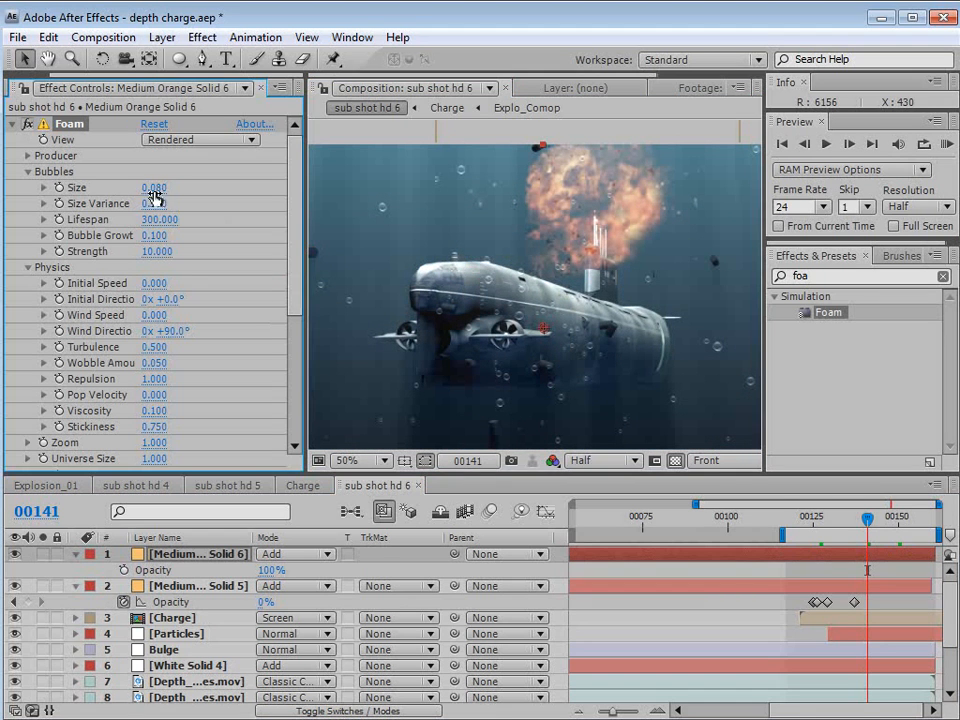
{"action": "left_click_drag", "start_coordinate": [150, 187], "coordinate": [145, 188]}
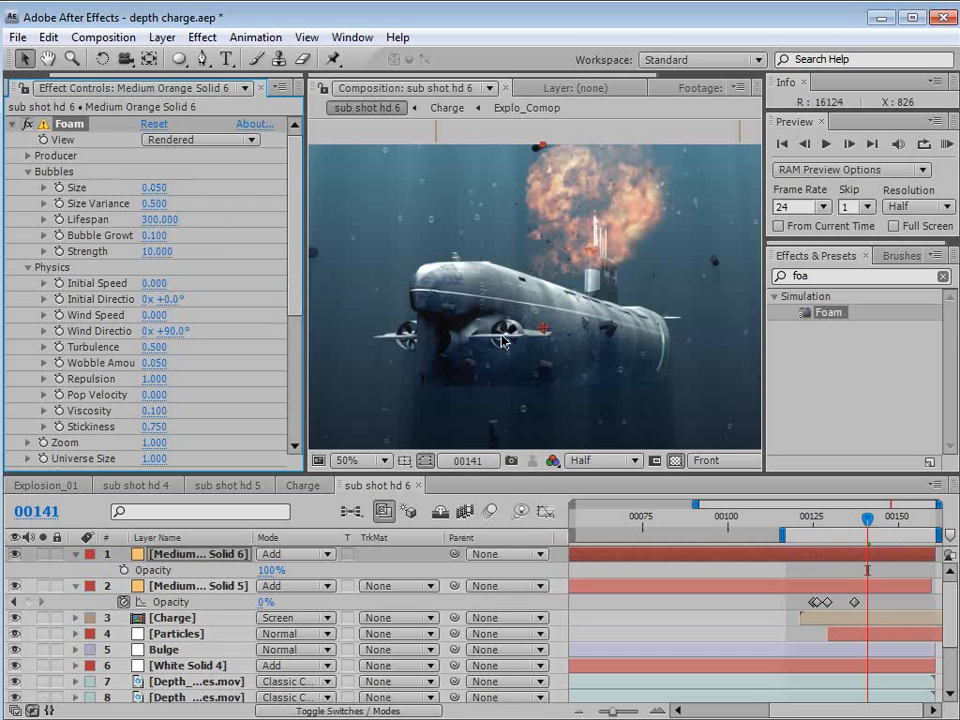
{"action": "left_click", "coordinate": [15, 555]}
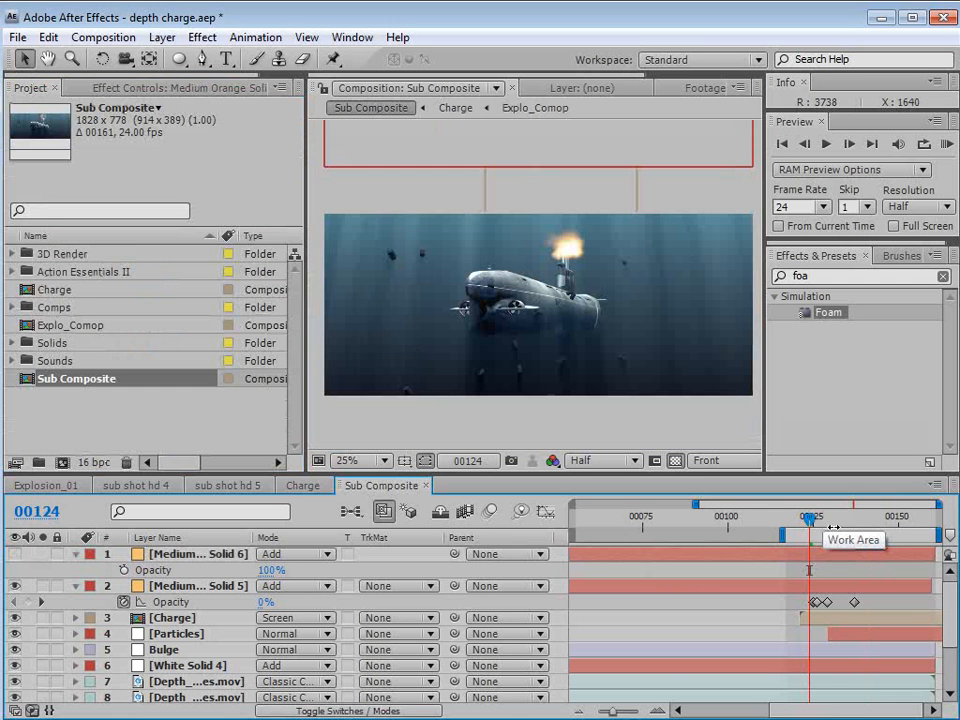
Nest Sub Composite in a new composition made from it and go to frame 110.
{"action": "left_click", "coordinate": [828, 518]}
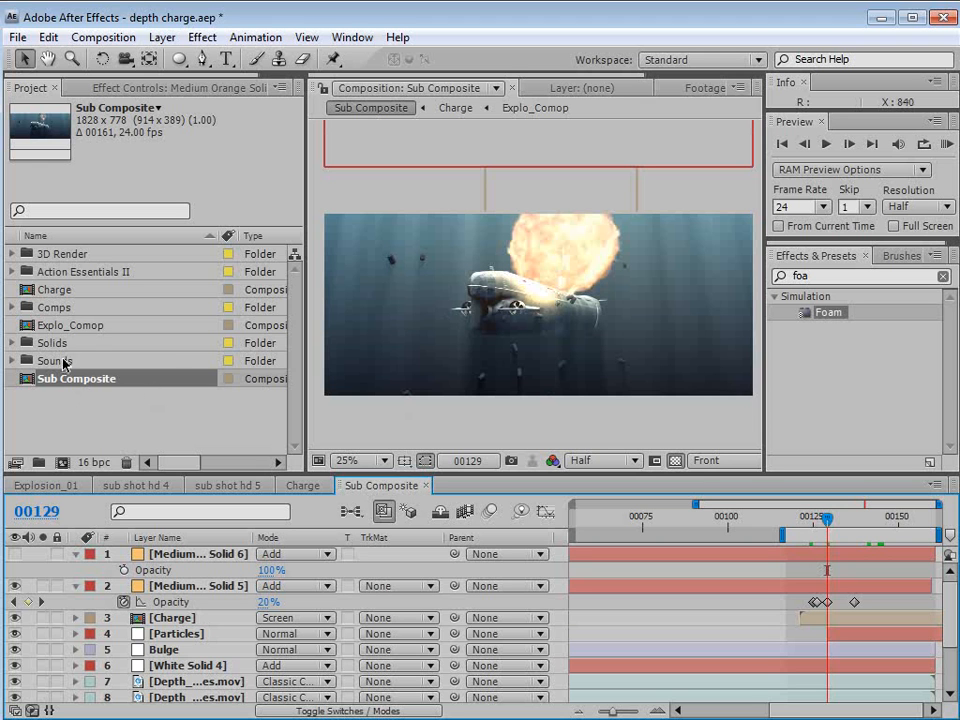
{"action": "left_click_drag", "start_coordinate": [75, 380], "coordinate": [63, 462]}
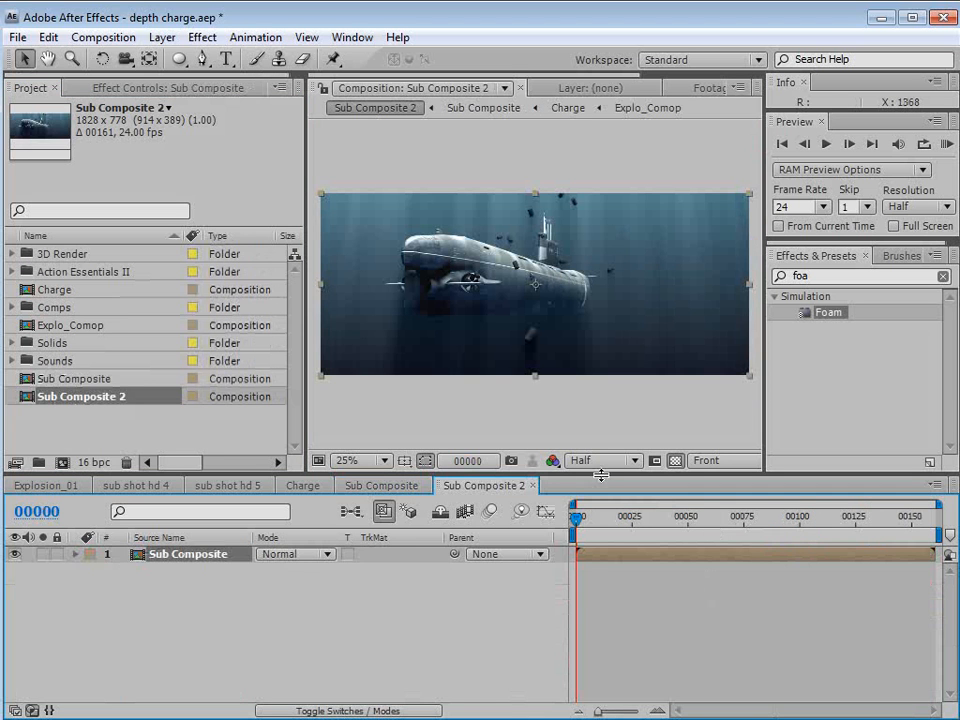
{"action": "left_click_drag", "start_coordinate": [761, 520], "coordinate": [822, 525]}
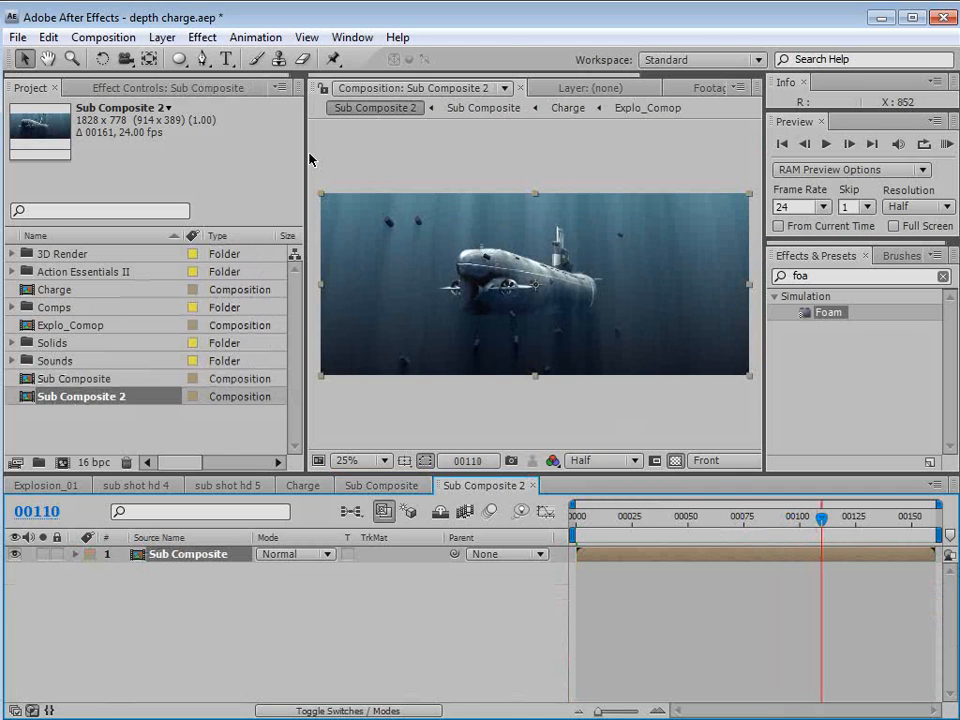
Add an adjustment layer above Sub Composite and apply a Slider Control effect to it.
{"action": "left_click", "coordinate": [162, 37]}
{"action": "mouse_move", "coordinate": [185, 58]}
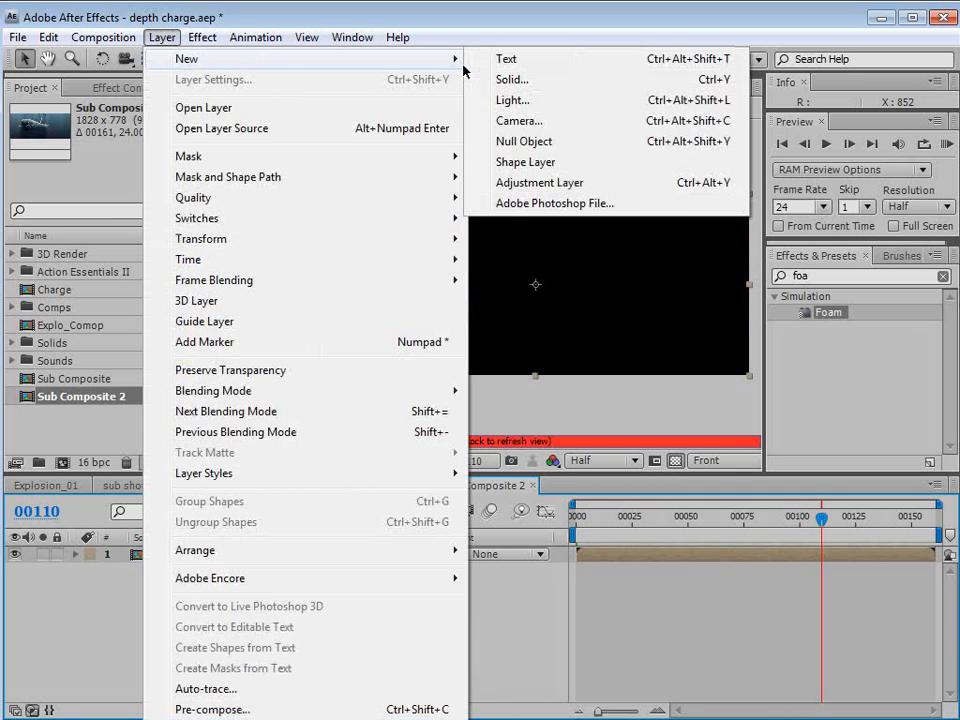
{"action": "left_click", "coordinate": [533, 183]}
{"action": "left_click", "coordinate": [202, 37]}
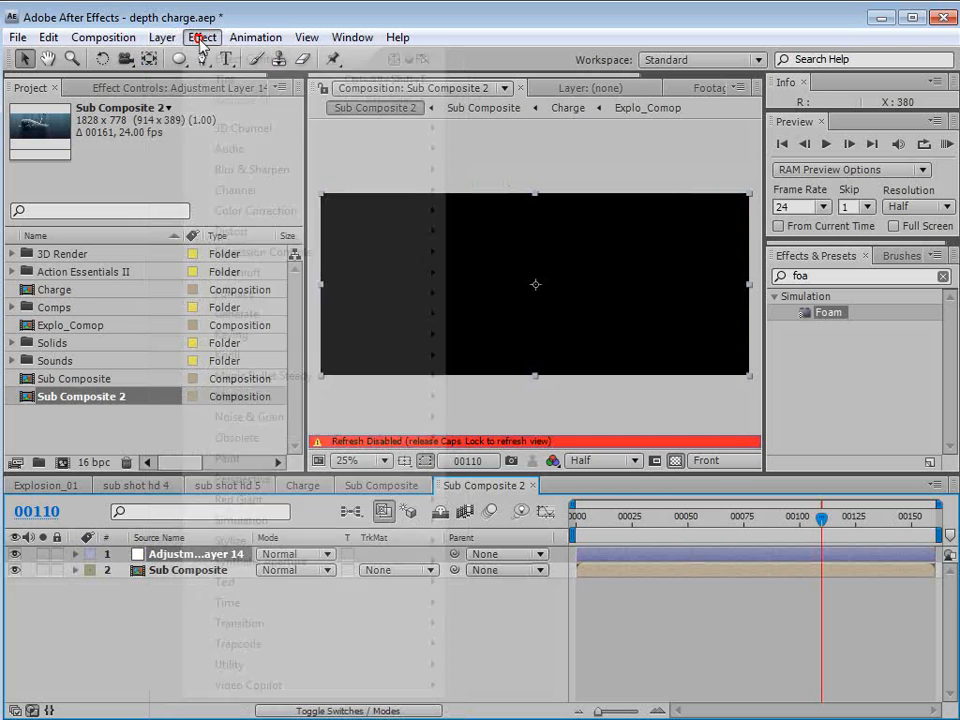
{"action": "mouse_move", "coordinate": [259, 251]}
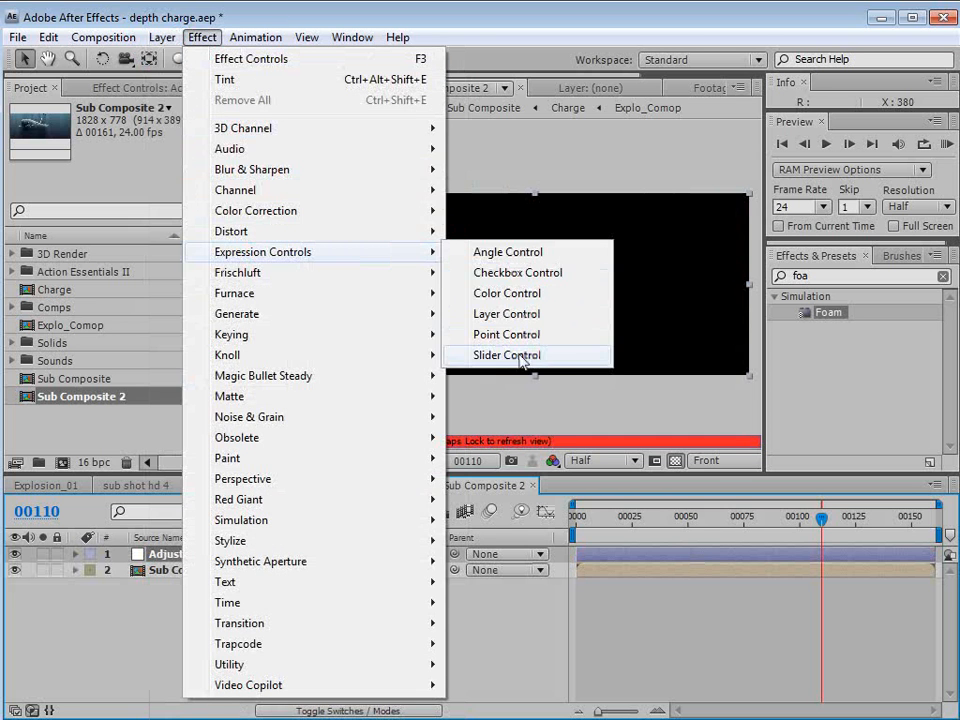
{"action": "left_click", "coordinate": [530, 357]}
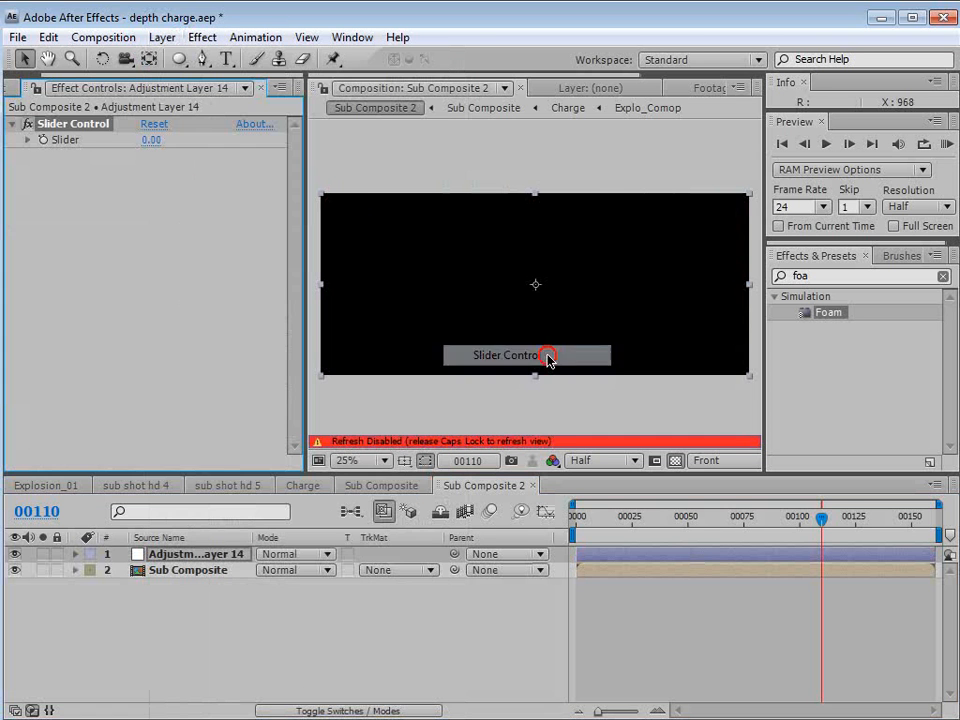
Reveal the Sub Composite layer's Position and the adjustment layer's Slider property in the timeline.
{"action": "left_click", "coordinate": [751, 572]}
{"action": "key", "text": "p"}
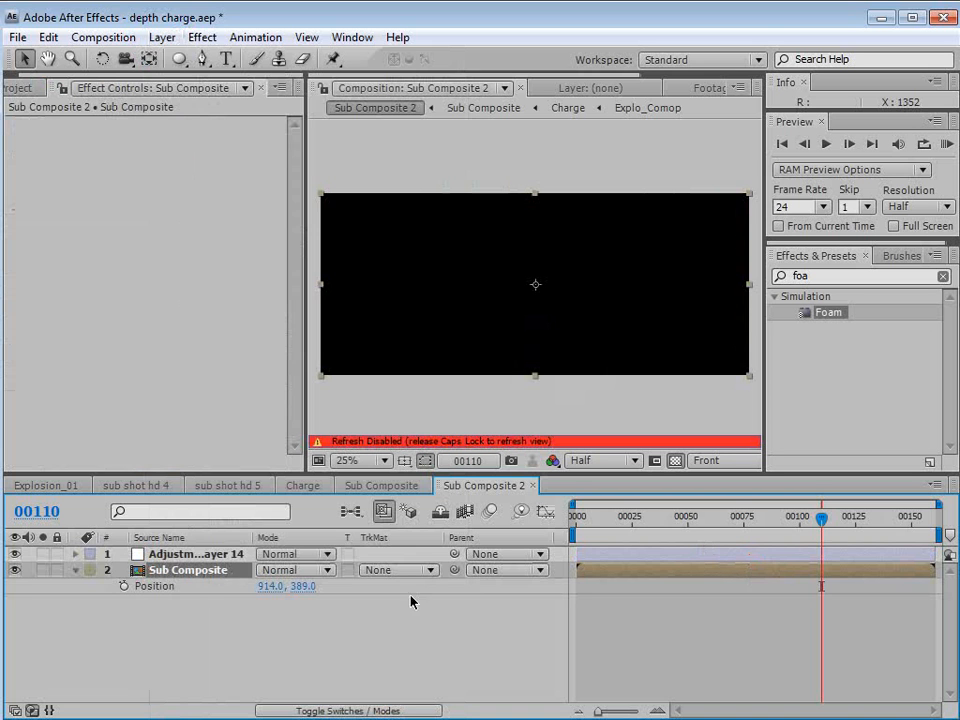
{"action": "left_click", "coordinate": [171, 553]}
{"action": "key", "text": "e"}
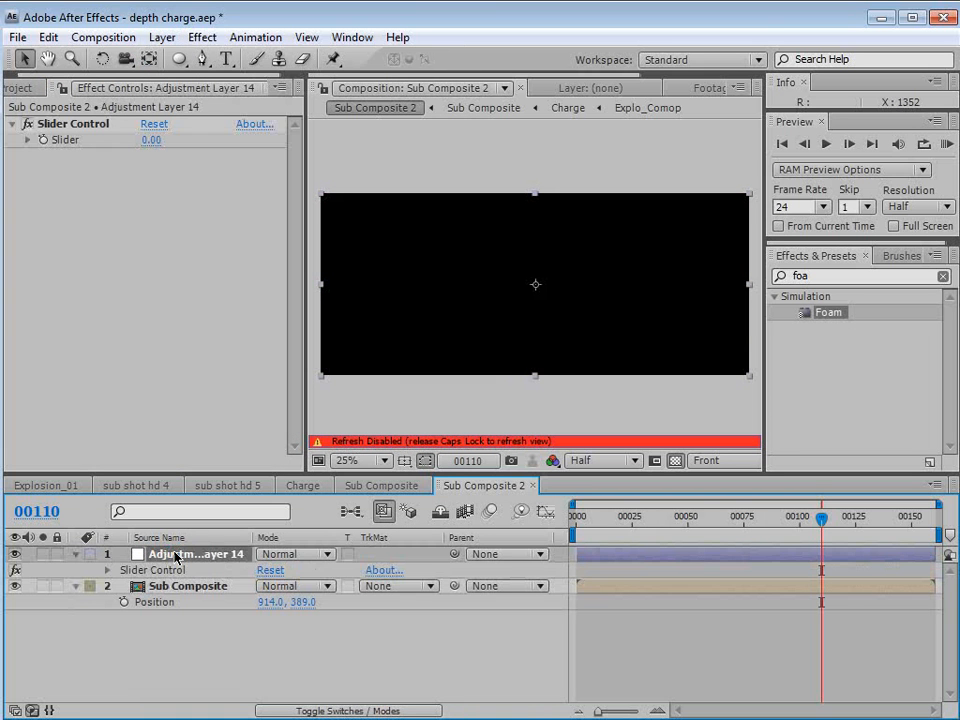
{"action": "left_click", "coordinate": [107, 570]}
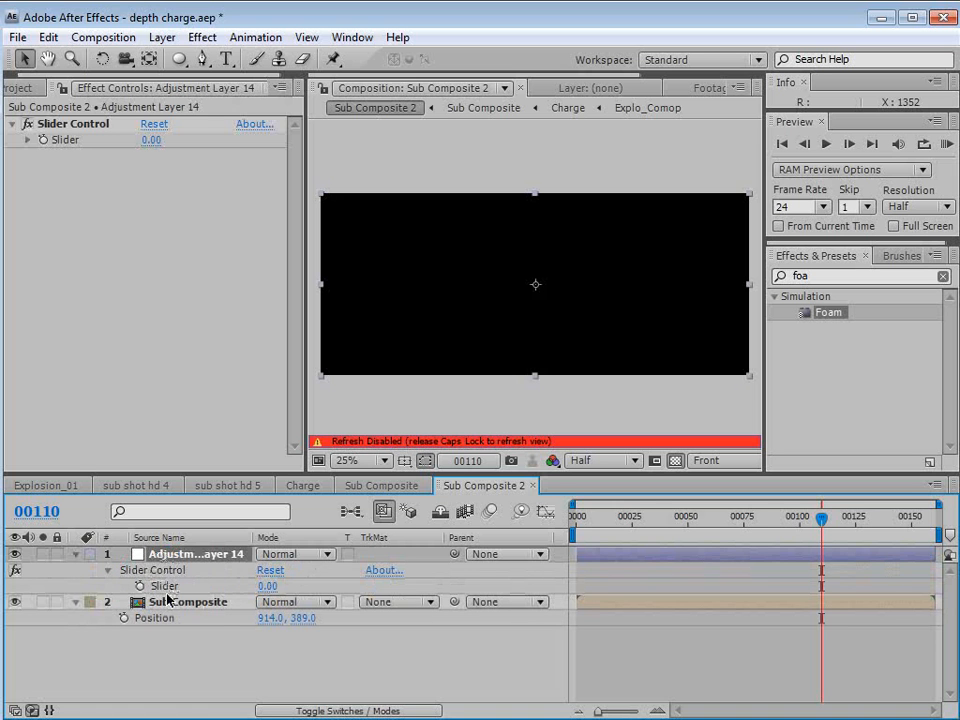
Give Sub Composite's Position a wiggle expression with frequency 5 and its amplitude linked to the adjustment layer's Slider.
{"action": "left_click", "coordinate": [123, 618], "text": "alt"}
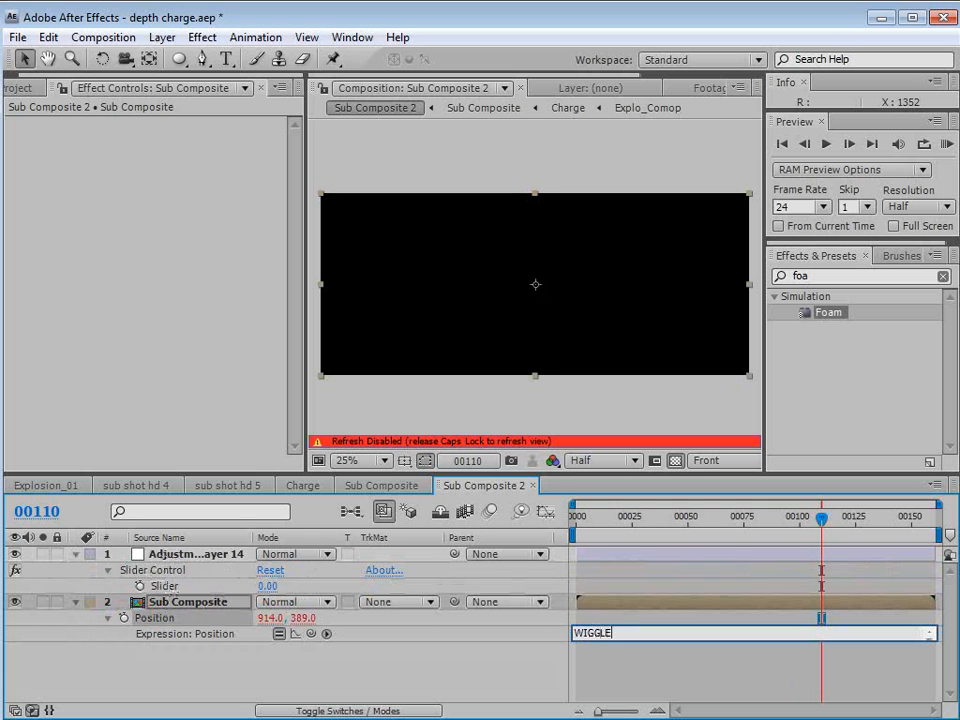
{"action": "key", "text": "Caps_Lock"}
{"action": "key", "text": "BackSpace"}
{"action": "key", "text": "BackSpace"}
{"action": "key", "text": "BackSpace"}
{"action": "key", "text": "BackSpace"}
{"action": "key", "text": "BackSpace"}
{"action": "key", "text": "BackSpace"}
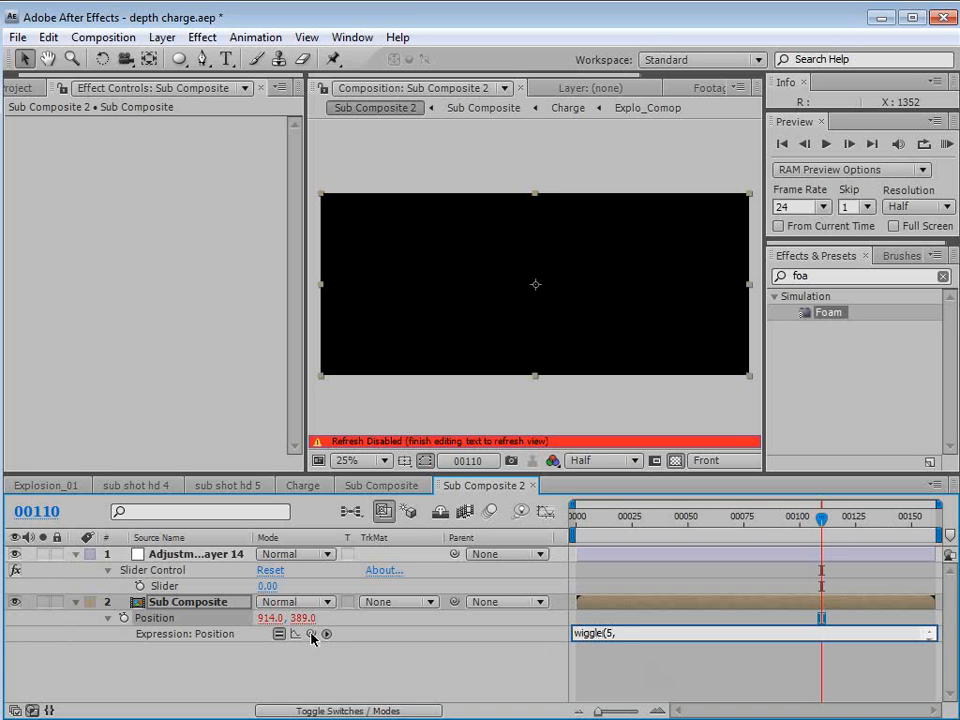
{"action": "left_click_drag", "start_coordinate": [315, 655], "coordinate": [178, 590]}
{"action": "left_click", "coordinate": [612, 656]}
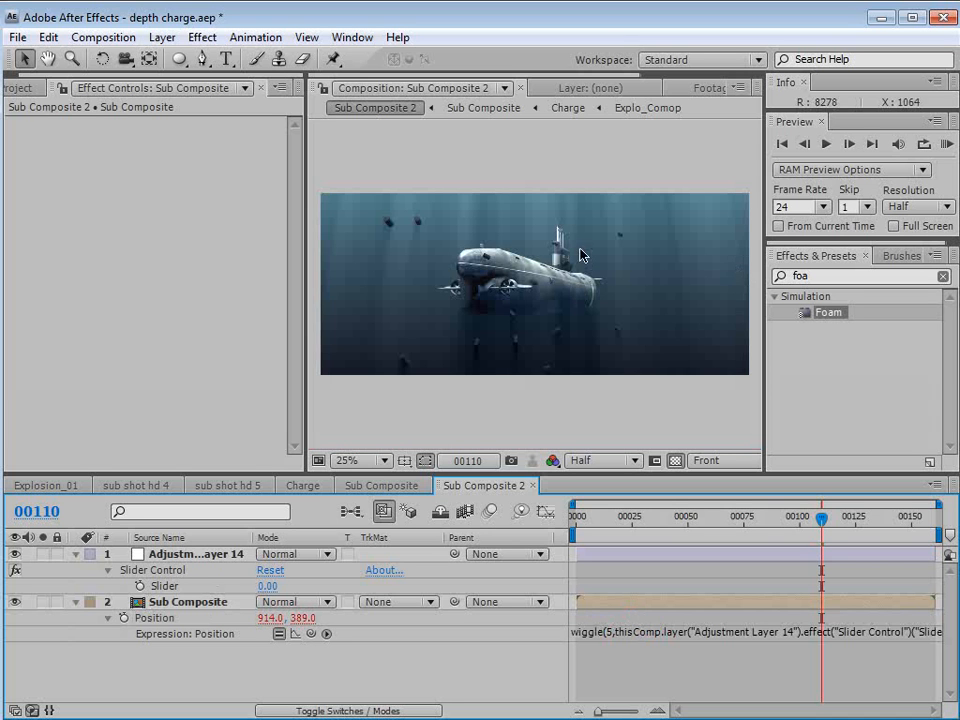
Keyframe the Slider at 0 on frame 124 and at 40 on frame 127.
{"action": "left_click_drag", "start_coordinate": [832, 527], "coordinate": [853, 522]}
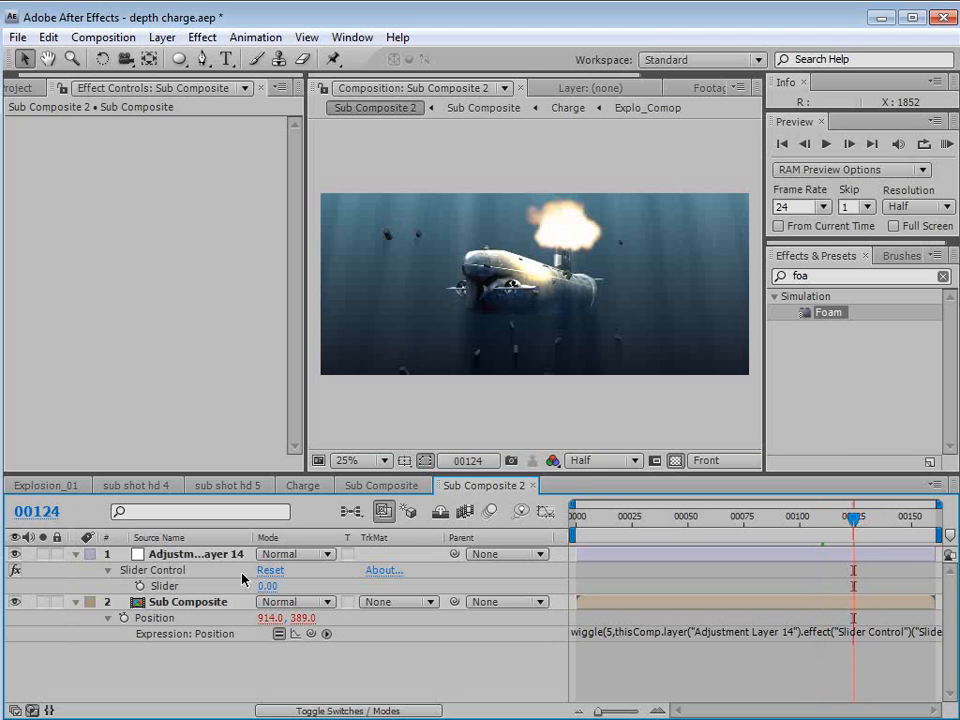
{"action": "left_click", "coordinate": [140, 586]}
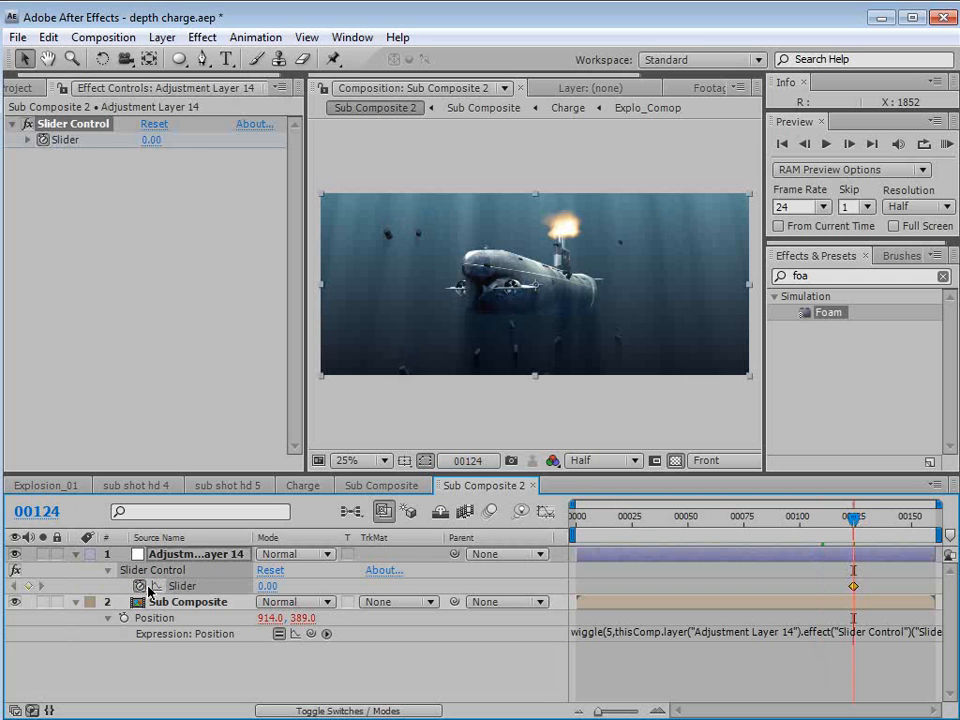
{"action": "key", "text": "Page_Down"}
{"action": "key", "text": "Page_Down"}
{"action": "key", "text": "Page_Down"}
{"action": "left_click", "coordinate": [270, 586]}
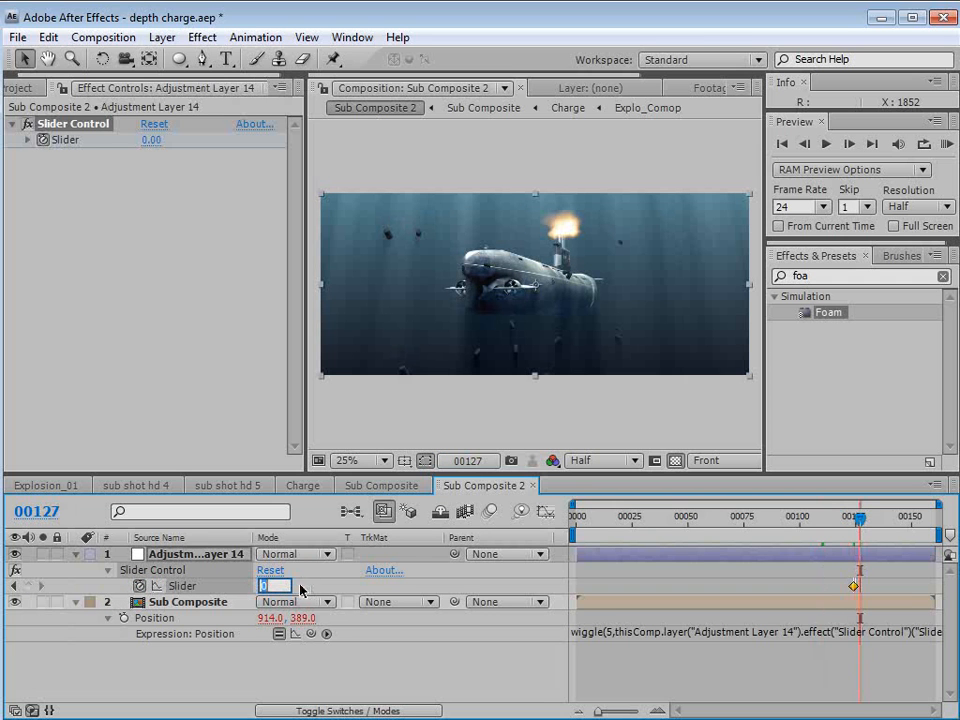
{"action": "type", "text": "40"}
{"action": "key", "text": "Return"}
Keyframe the Slider back to 0 after the explosion, with that keyframe eased and moved to about frame 143.
{"action": "left_click_drag", "start_coordinate": [866, 520], "coordinate": [886, 520]}
{"action": "left_click", "coordinate": [269, 586]}
{"action": "type", "text": "0"}
{"action": "key", "text": "Return"}
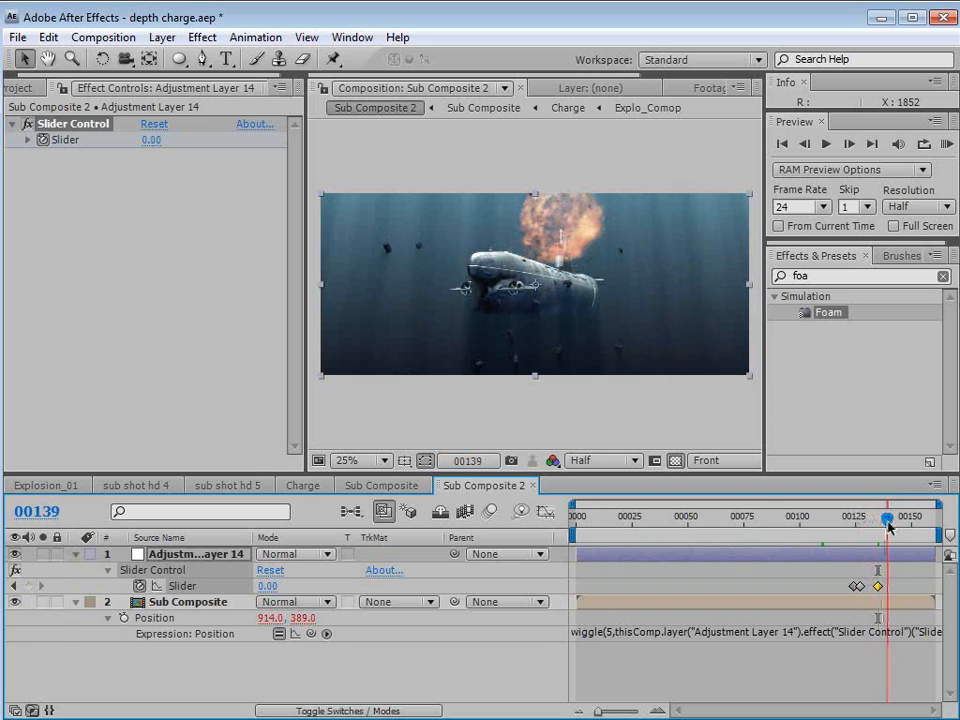
{"action": "left_click_drag", "start_coordinate": [873, 592], "coordinate": [895, 587]}
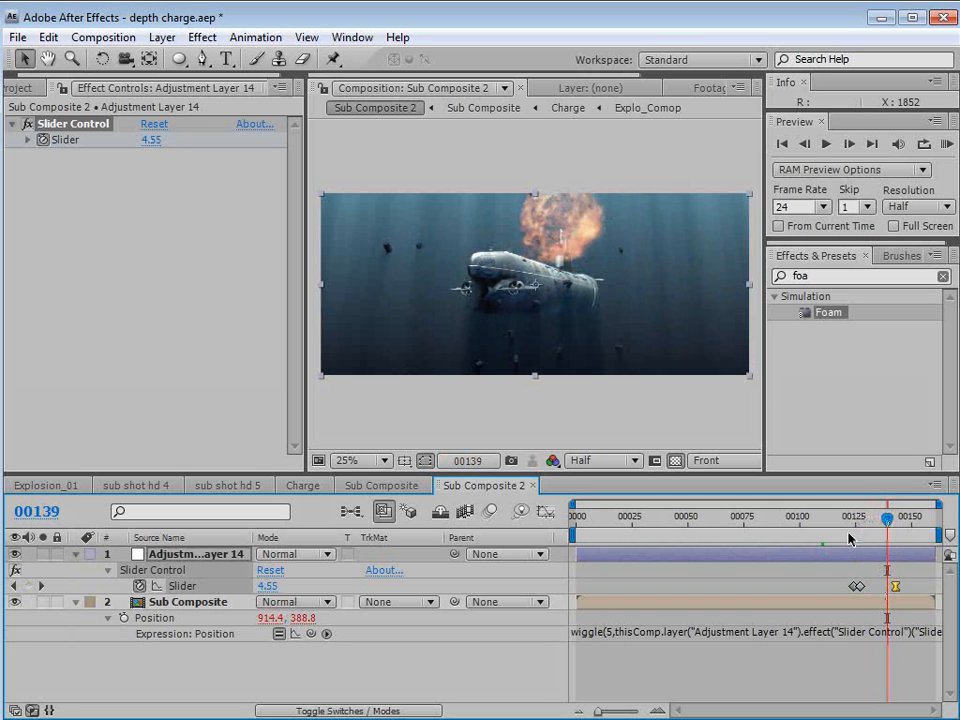
Start the work area at frame 118 and enable motion blur for the Sub Composite layer and the composition.
{"action": "left_click", "coordinate": [838, 524]}
{"action": "left_click_drag", "start_coordinate": [838, 526], "coordinate": [840, 526]}
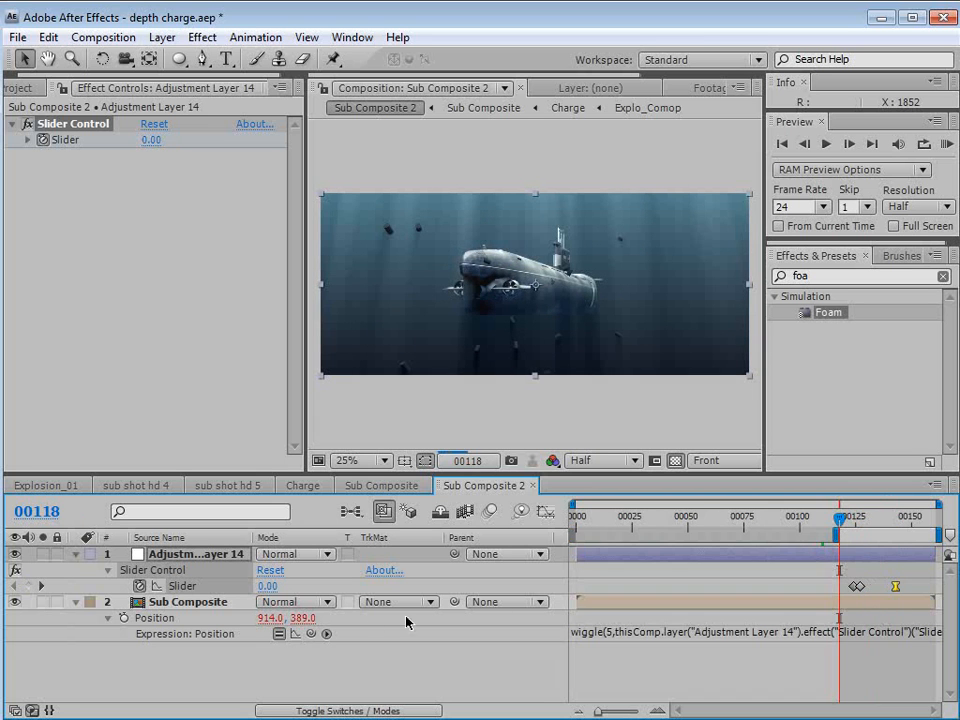
{"action": "key", "text": "F4"}
{"action": "left_click", "coordinate": [335, 602]}
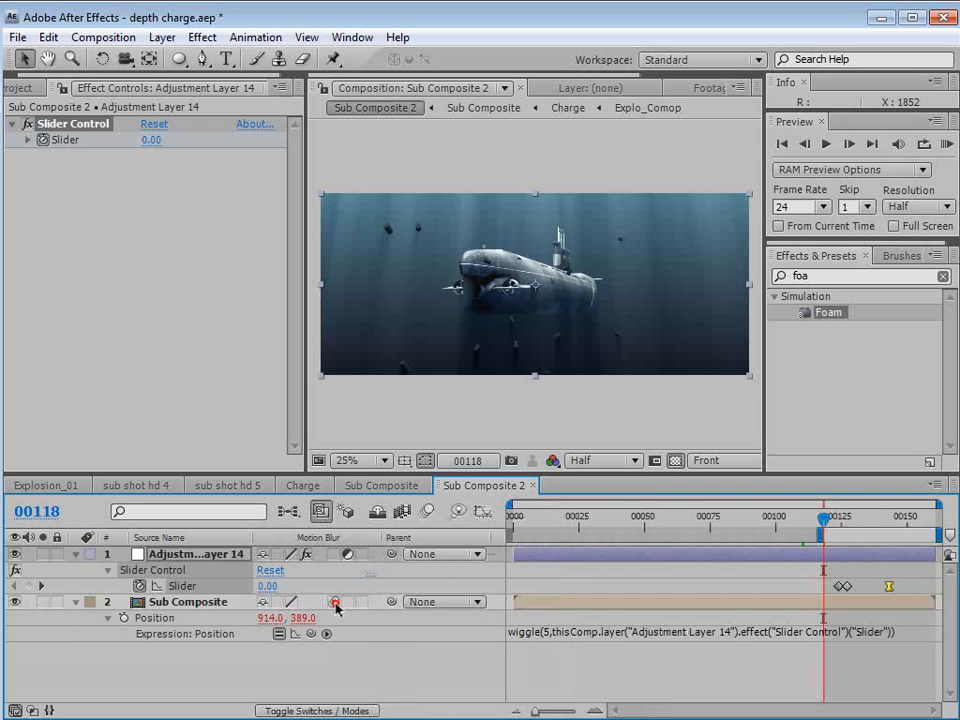
{"action": "left_click", "coordinate": [427, 511]}
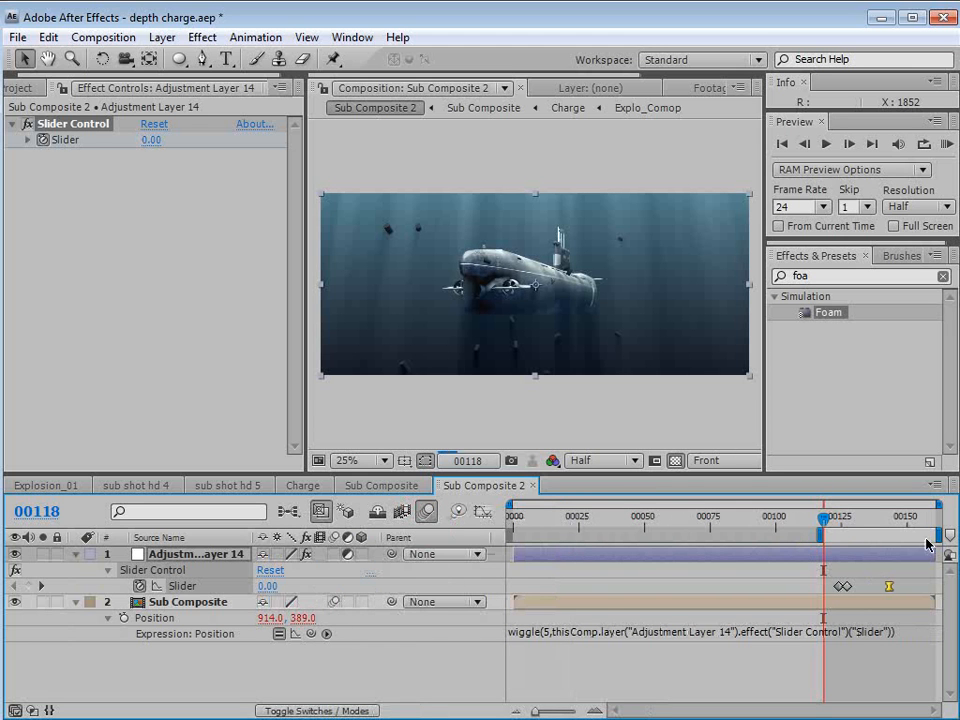
Add a second adjustment layer on top and apply a Curves effect to it.
{"action": "left_click", "coordinate": [162, 37]}
{"action": "mouse_move", "coordinate": [440, 56]}
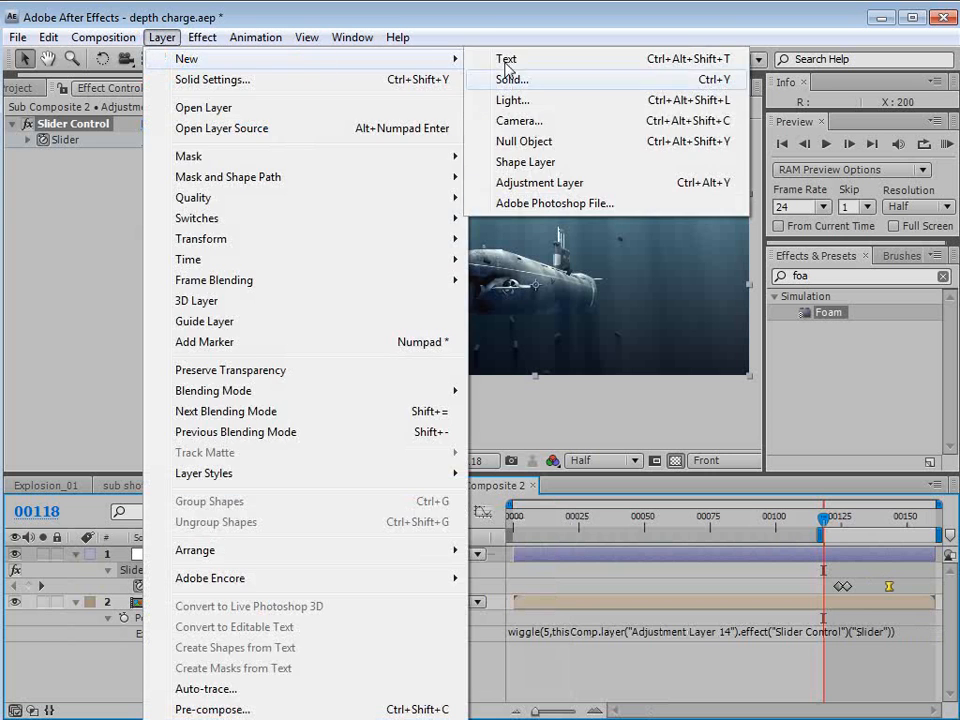
{"action": "left_click", "coordinate": [565, 181]}
{"action": "left_click", "coordinate": [202, 37]}
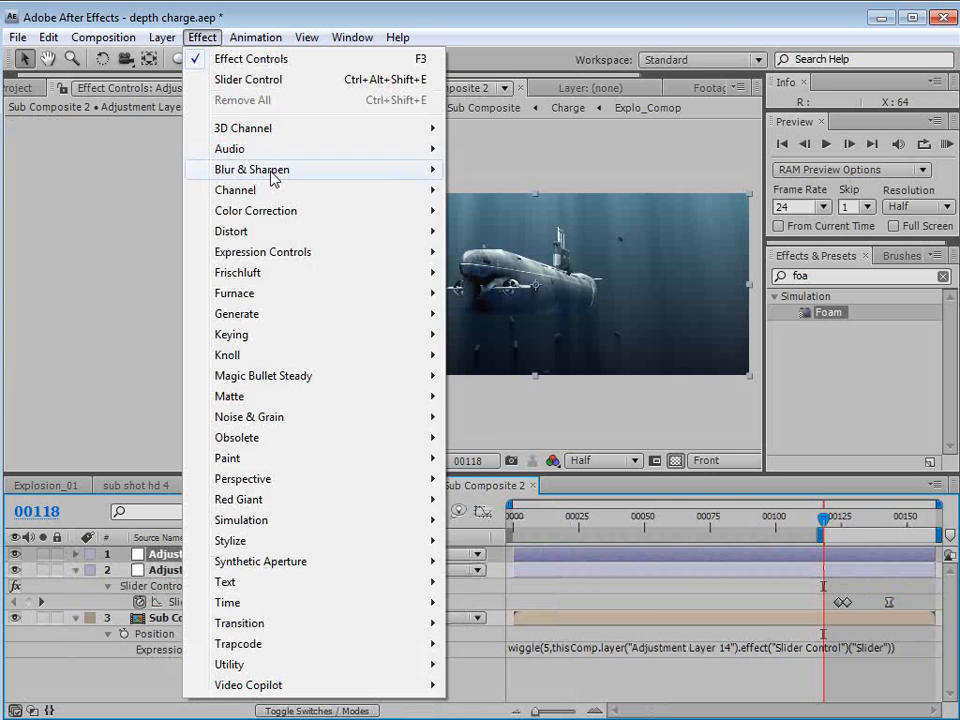
{"action": "mouse_move", "coordinate": [302, 210]}
{"action": "left_click", "coordinate": [490, 520]}
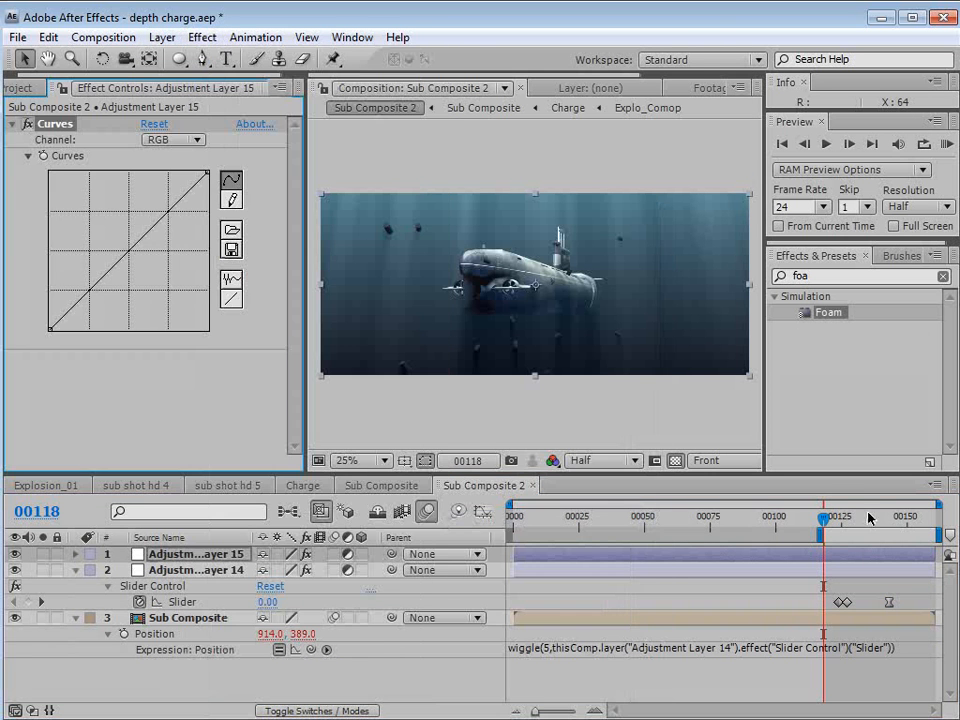
Check the shake's exposed edges at frame 130 and set the composition's width to 1400 px with the aspect ratio locked.
{"action": "mouse_move", "coordinate": [840, 516]}
{"action": "left_mouse_down"}
{"action": "mouse_move", "coordinate": [867, 517]}
{"action": "mouse_move", "coordinate": [853, 518]}
{"action": "left_mouse_up"}
{"action": "left_click", "coordinate": [596, 390]}
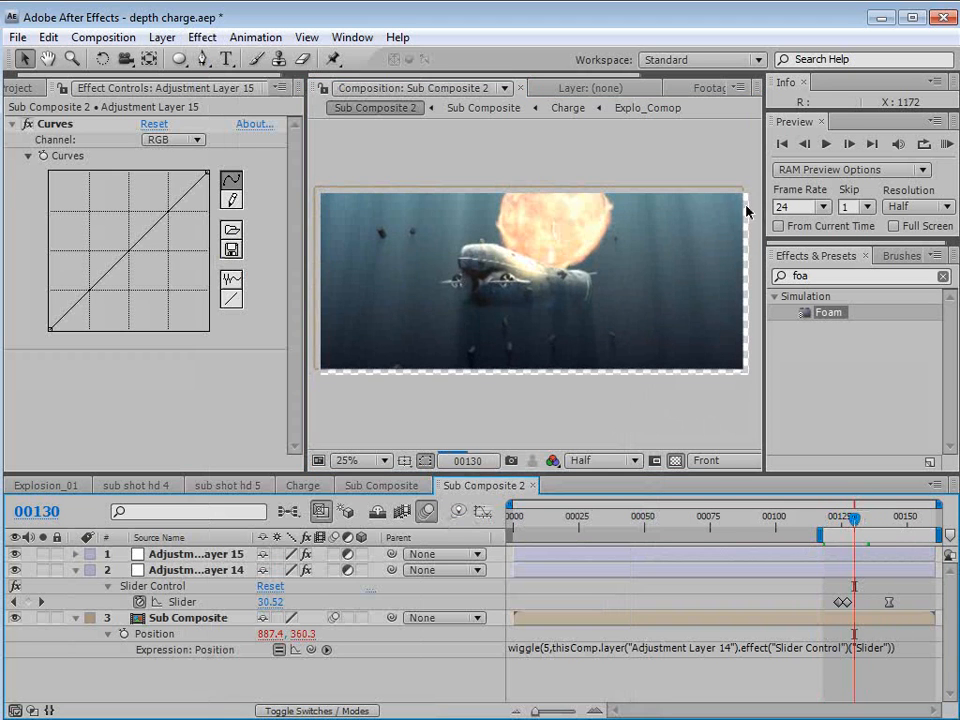
{"action": "left_click", "coordinate": [857, 276]}
{"action": "left_click", "coordinate": [601, 430]}
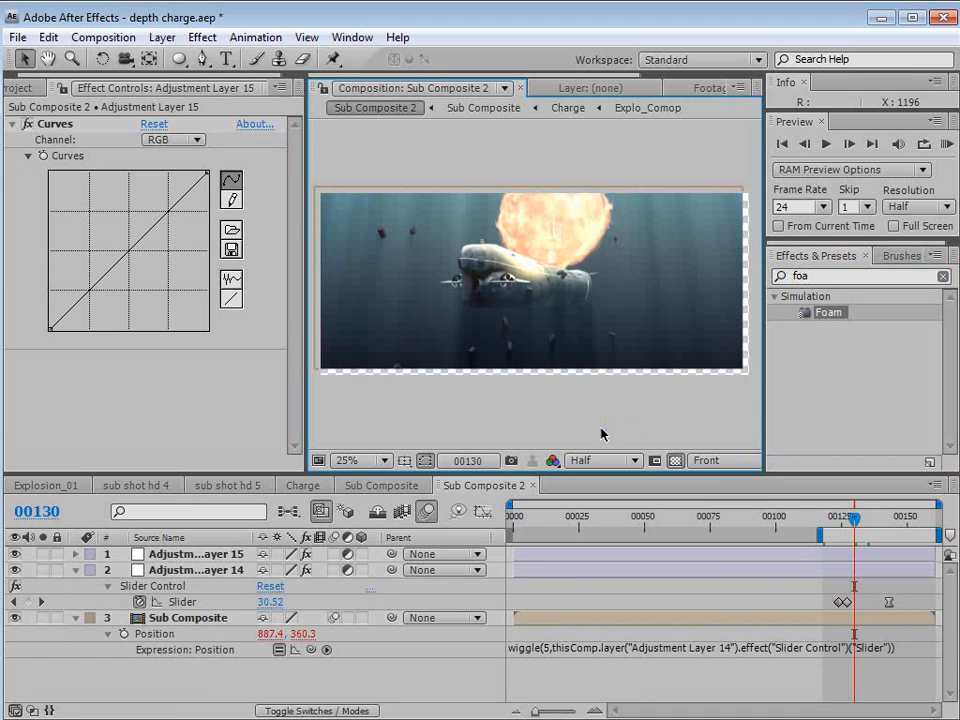
{"action": "key", "text": "ctrl+k"}
{"action": "left_click", "coordinate": [481, 336]}
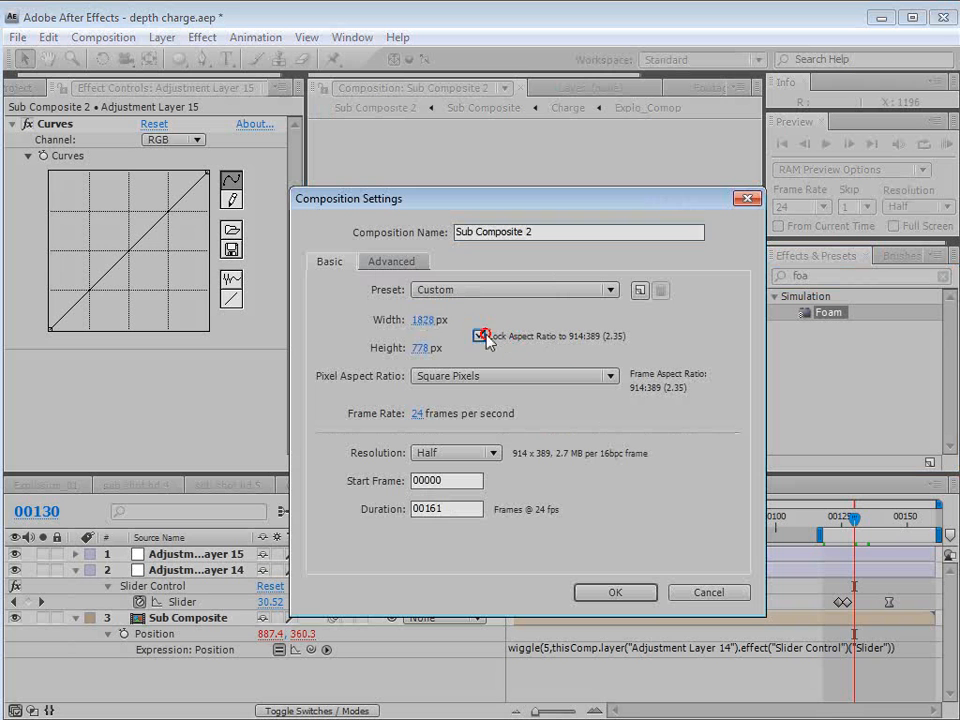
{"action": "left_click", "coordinate": [423, 320]}
{"action": "type", "text": "1480"}
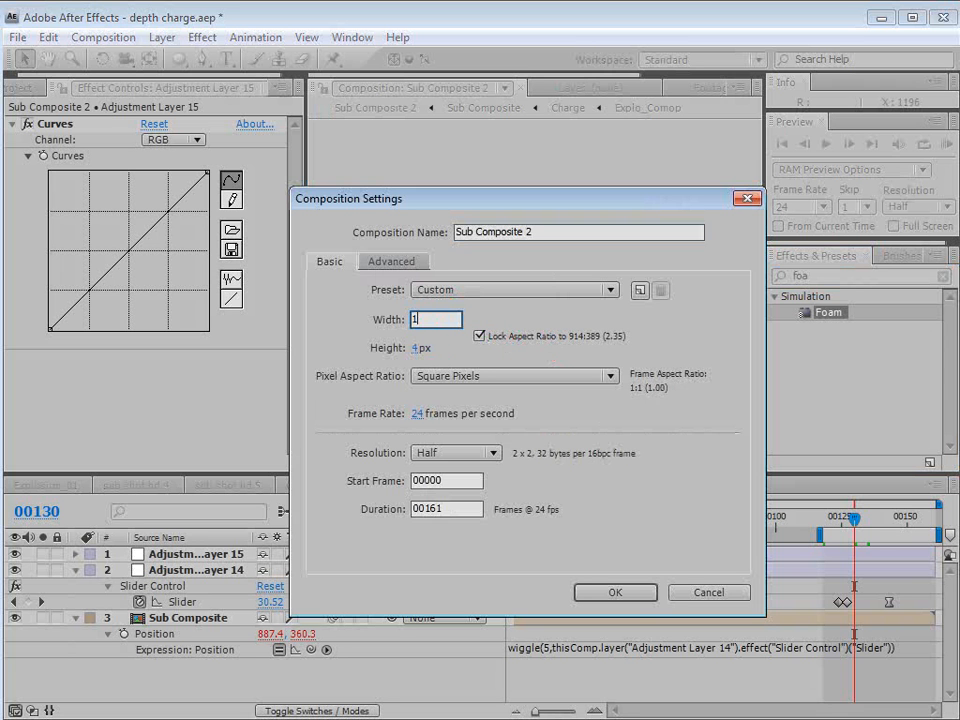
{"action": "key", "text": "Return"}
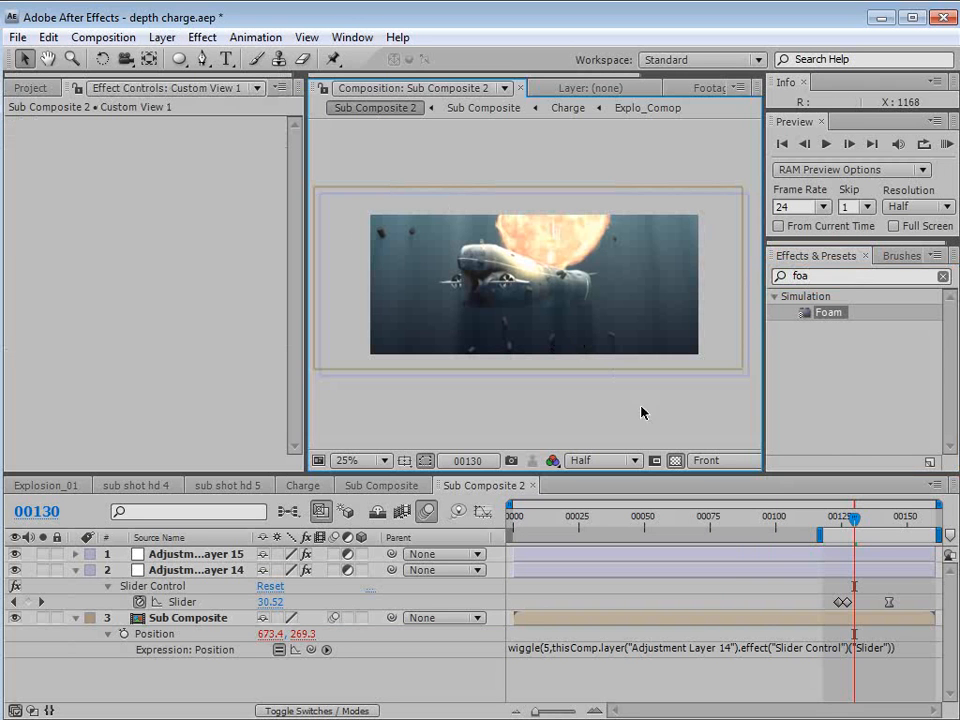
Reposition the Sub Composite layer to about 620, 330 within the cropped frame and check the framing through frame 145.
{"action": "left_click", "coordinate": [690, 617]}
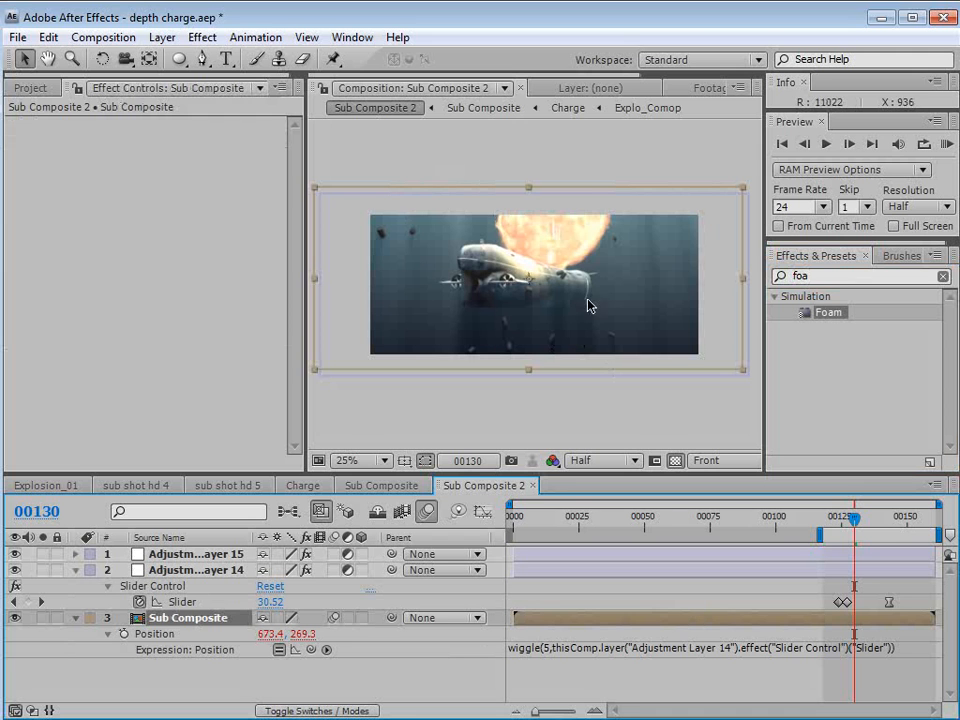
{"action": "scroll", "coordinate": [504, 287], "scroll_direction": "up", "scroll_amount": 1}
{"action": "scroll", "coordinate": [504, 289], "scroll_direction": "down", "scroll_amount": 1}
{"action": "mouse_move", "coordinate": [588, 300]}
{"action": "left_mouse_down"}
{"action": "mouse_move", "coordinate": [574, 321]}
{"action": "mouse_move", "coordinate": [581, 315]}
{"action": "mouse_move", "coordinate": [571, 309]}
{"action": "left_mouse_up"}
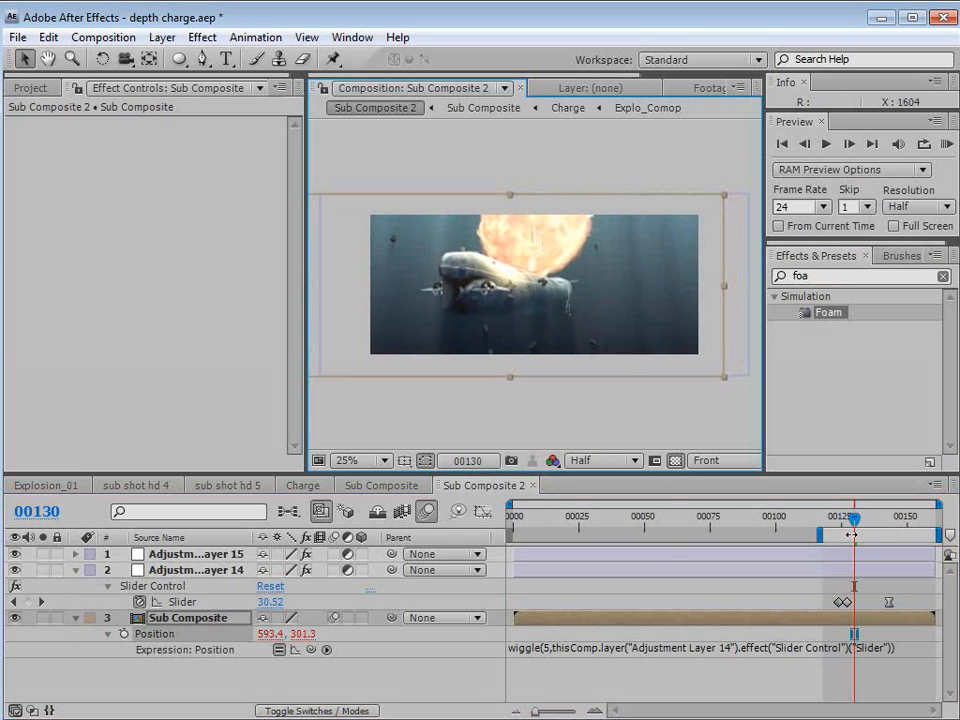
{"action": "left_click_drag", "start_coordinate": [854, 518], "coordinate": [897, 528]}
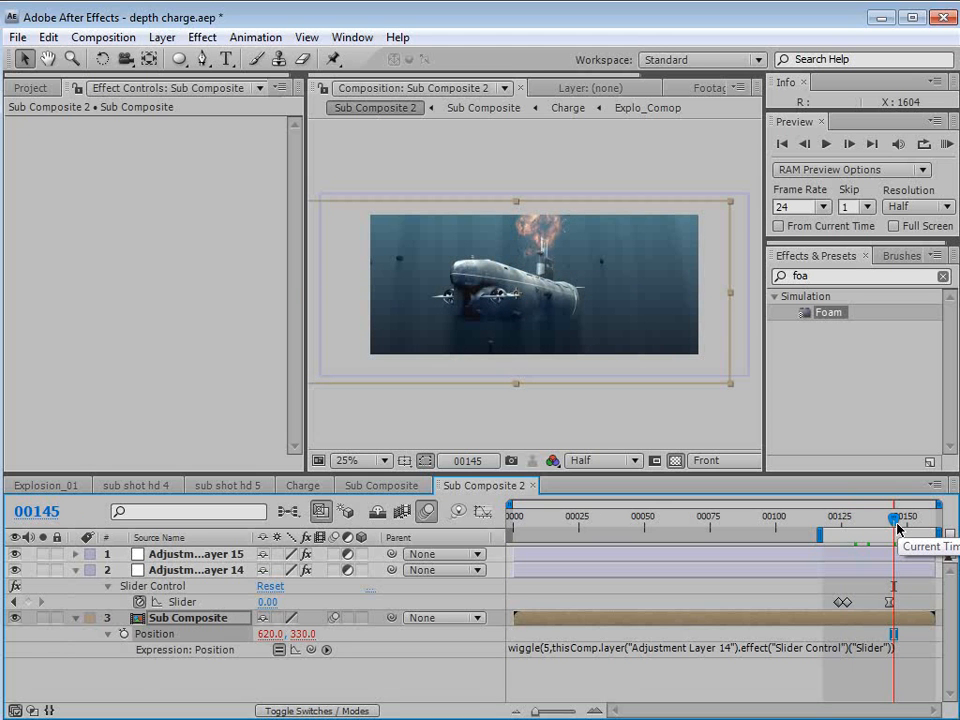
Rename the topmost adjustment layer, which holds the Curves effect, as CC.
{"action": "left_click", "coordinate": [160, 601]}
{"action": "left_click", "coordinate": [174, 618]}
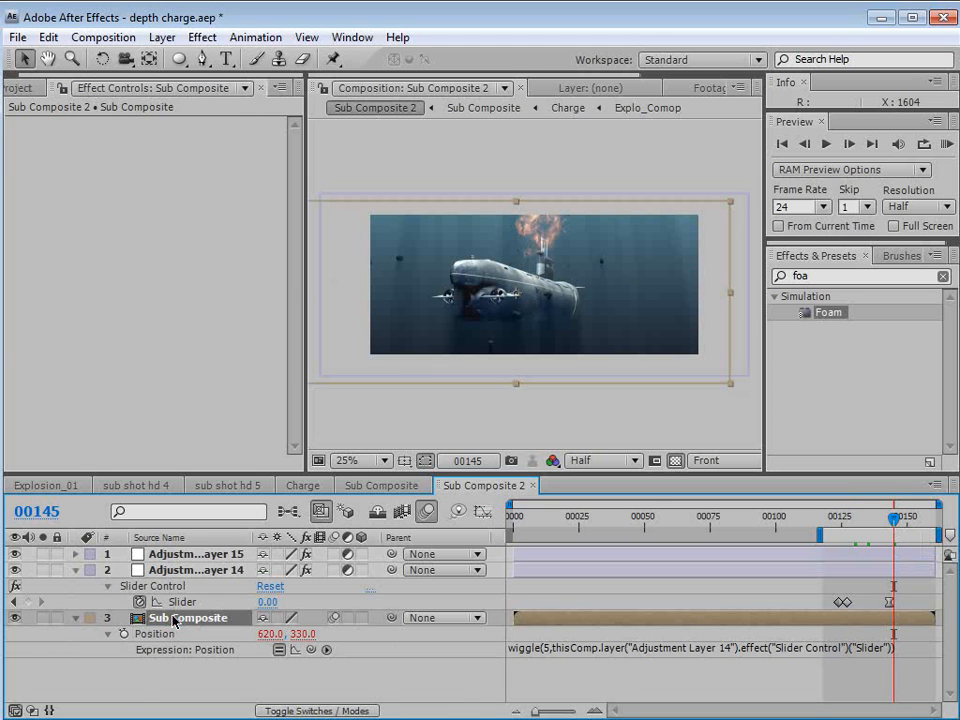
{"action": "left_click", "coordinate": [181, 555]}
{"action": "key", "text": "Return"}
{"action": "type", "text": "CC"}
{"action": "key", "text": "Return"}
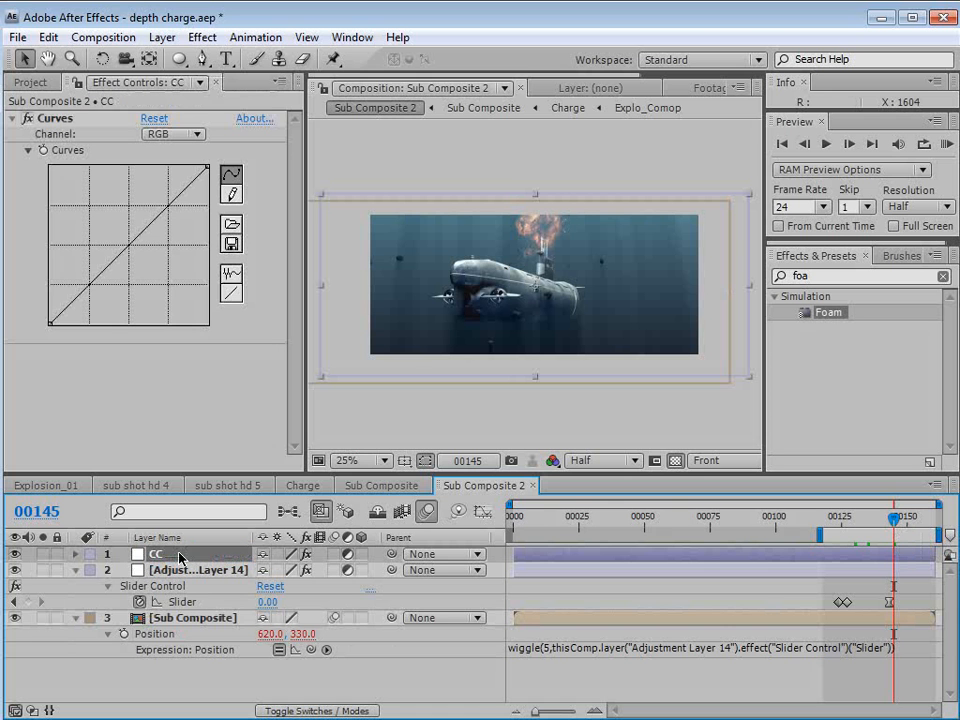
Shape the CC layer's RGB curve with a lowered shadow point and a slightly raised highlight point for mild contrast.
{"action": "left_click", "coordinate": [116, 266]}
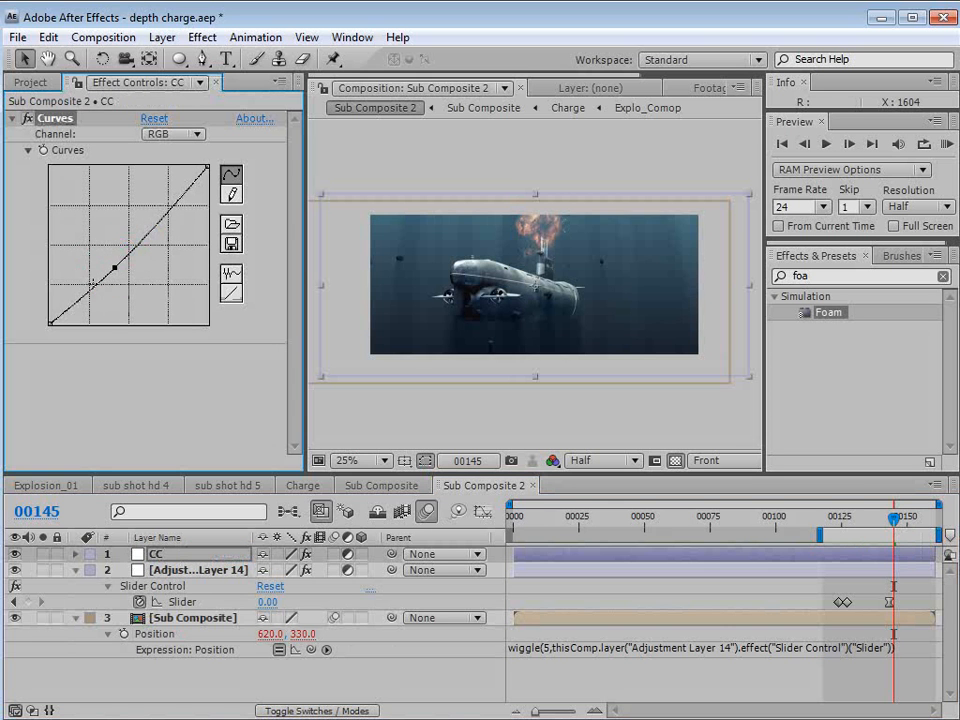
{"action": "left_click", "coordinate": [89, 293]}
{"action": "left_click_drag", "start_coordinate": [115, 266], "coordinate": [158, 212]}
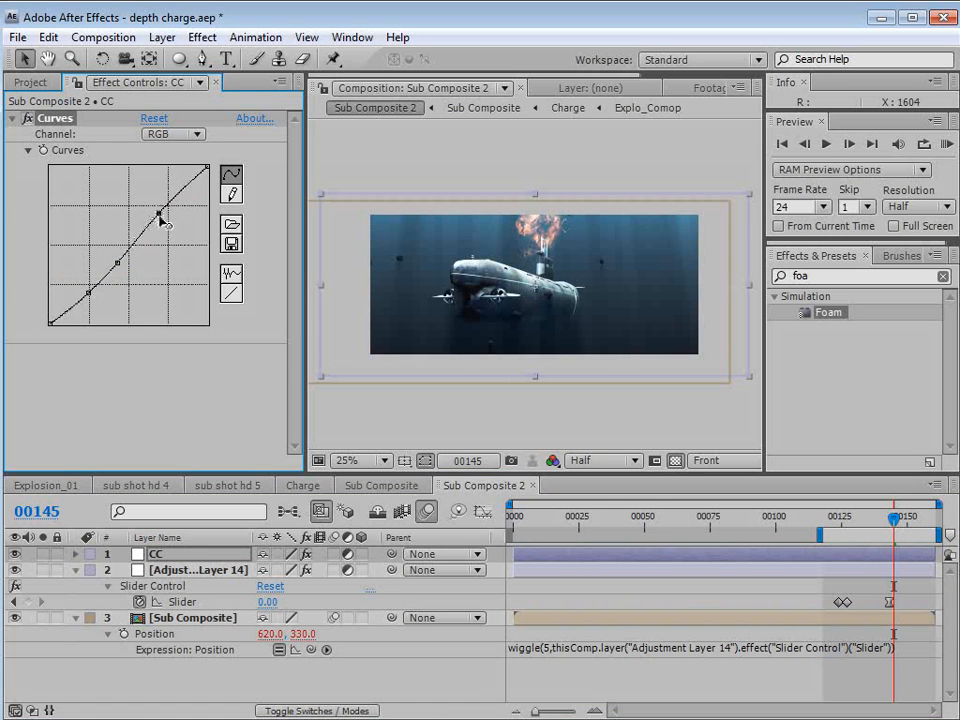
{"action": "left_click_drag", "start_coordinate": [116, 265], "coordinate": [214, 300]}
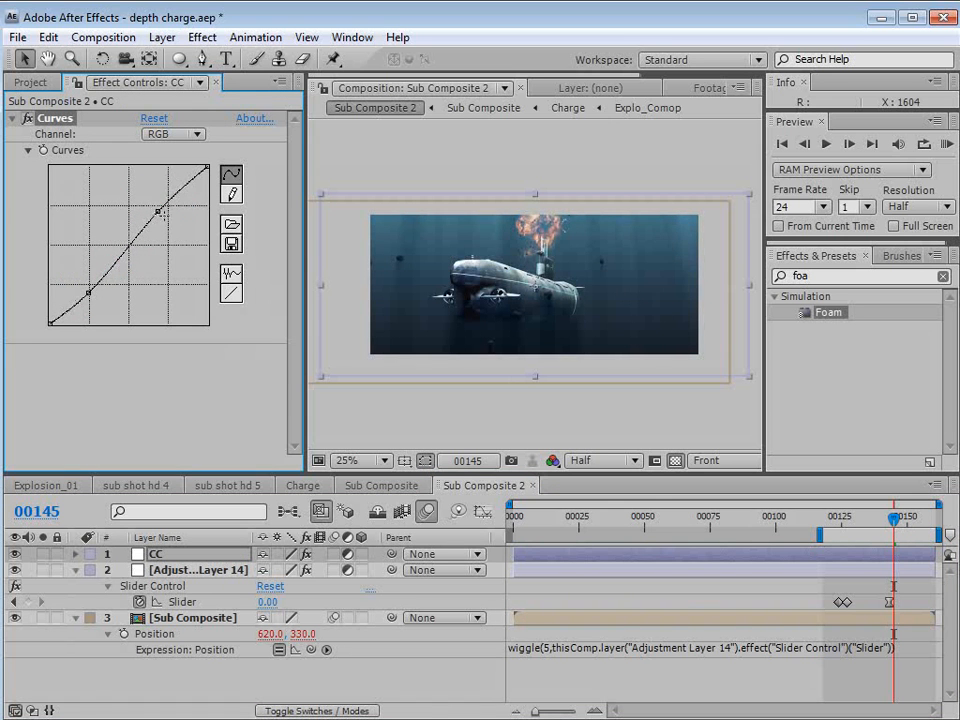
{"action": "left_click_drag", "start_coordinate": [158, 211], "coordinate": [161, 216]}
{"action": "scroll", "coordinate": [490, 299], "scroll_direction": "up", "scroll_amount": 2}
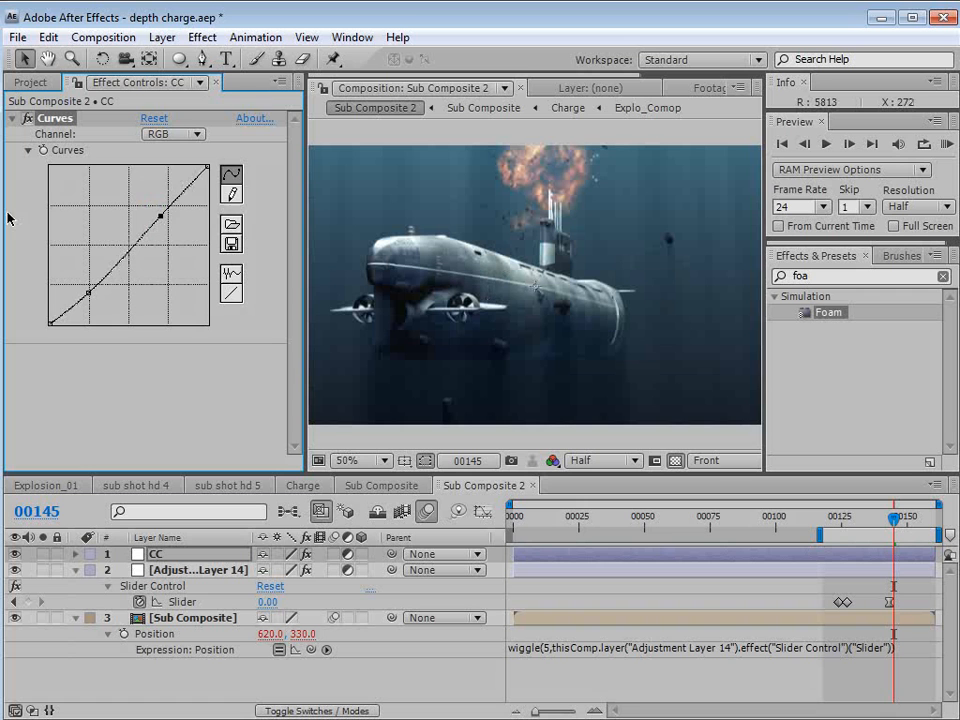
Add a midpoint to the CC layer's red curve and slightly raise the midpoint of its blue curve.
{"action": "left_click", "coordinate": [150, 137]}
{"action": "left_click", "coordinate": [175, 152]}
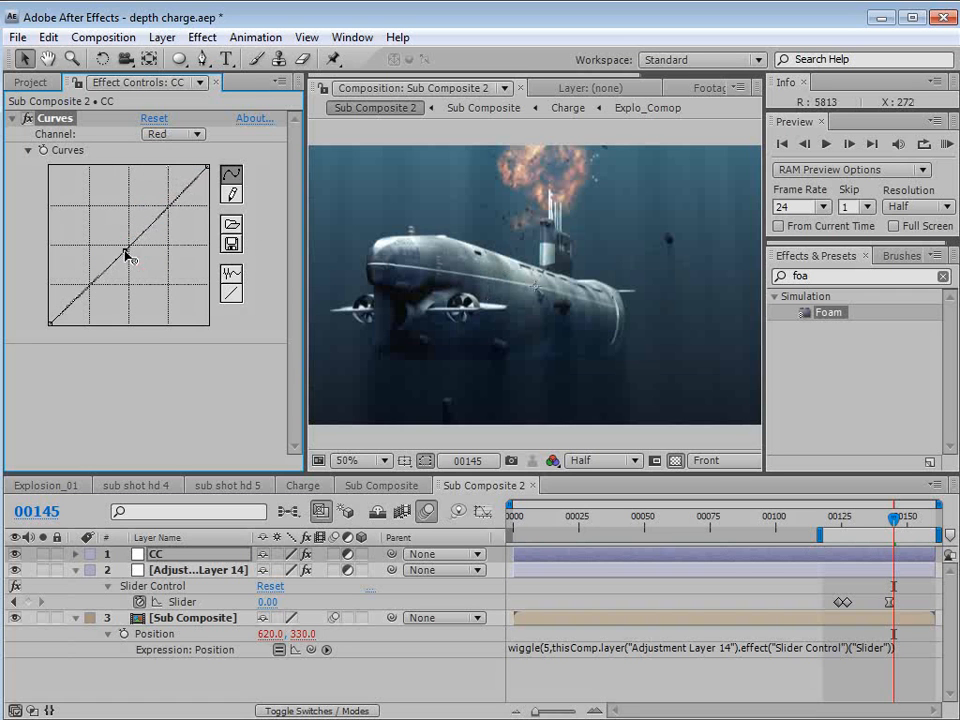
{"action": "left_click", "coordinate": [172, 134]}
{"action": "left_click", "coordinate": [163, 176]}
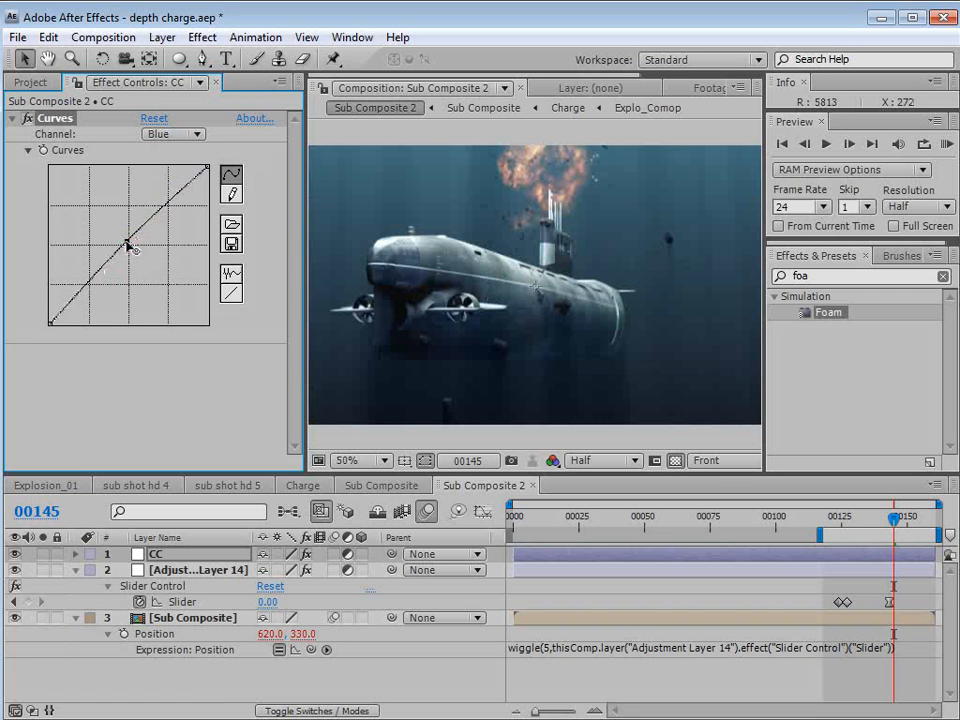
Raise the CC layer's green curve in the upper midtones, anchor its shadows, and check the picture enlarged and at frame 118.
{"action": "left_click", "coordinate": [155, 136]}
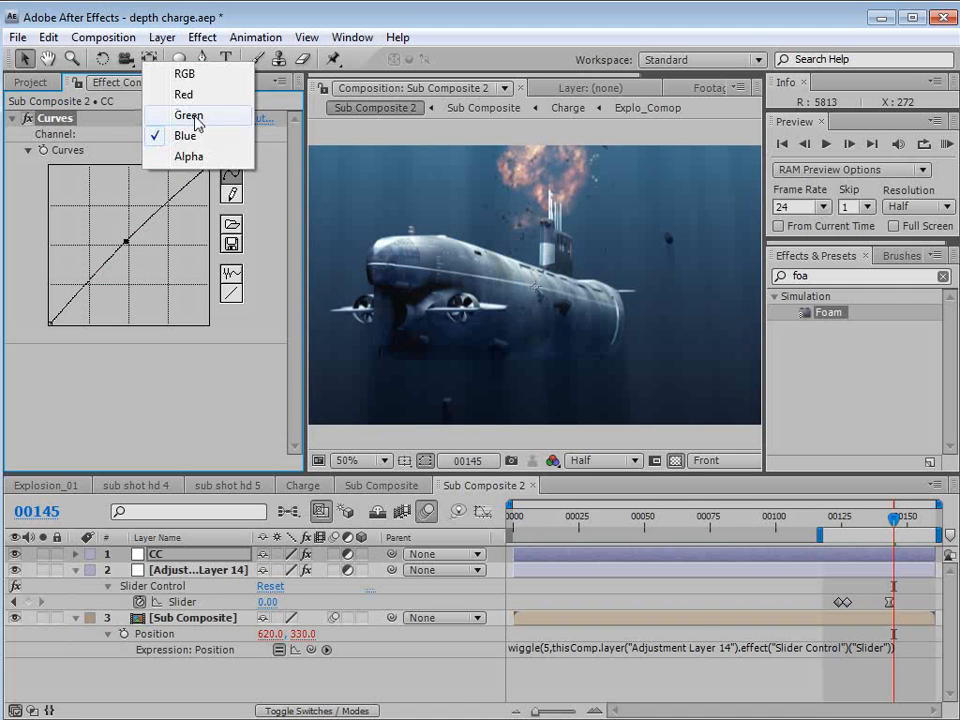
{"action": "left_click", "coordinate": [195, 118]}
{"action": "left_click_drag", "start_coordinate": [133, 236], "coordinate": [150, 220]}
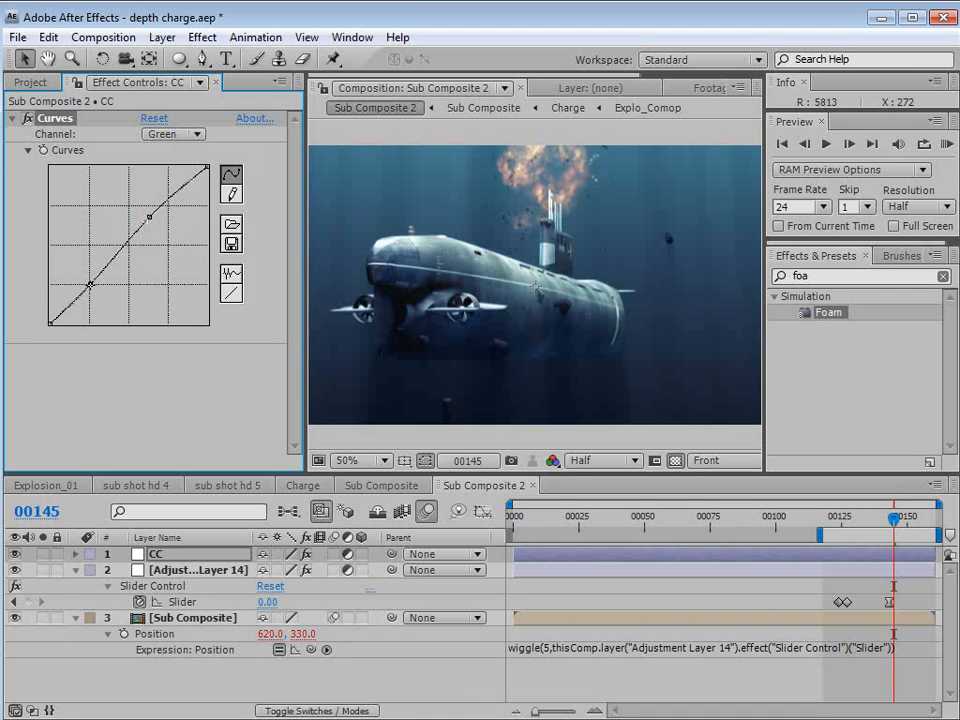
{"action": "key", "text": "grave"}
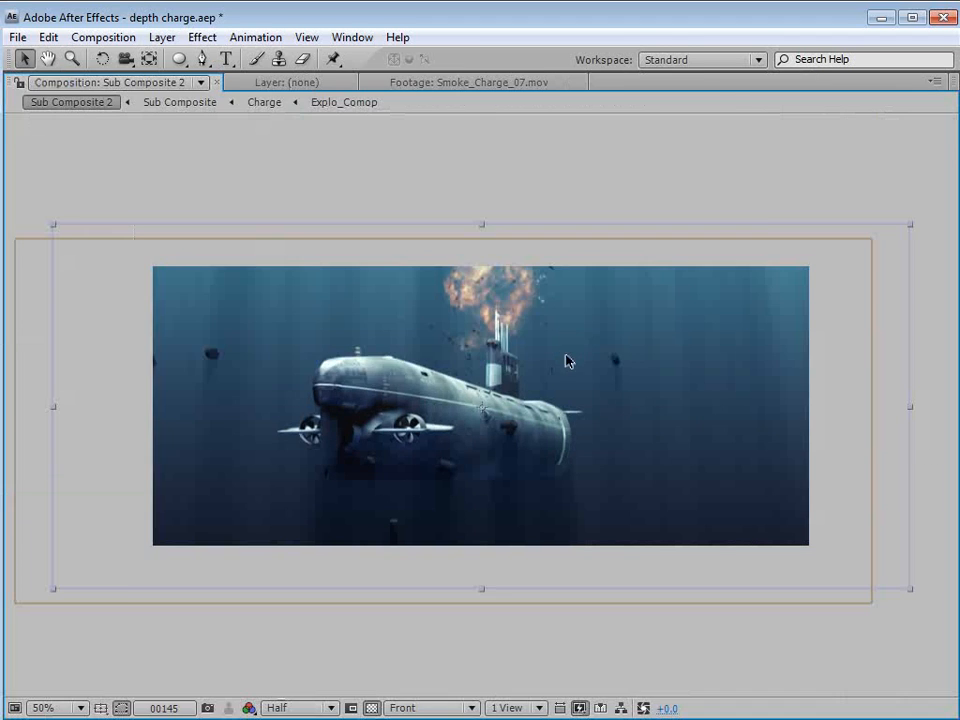
{"action": "key", "text": "grave"}
{"action": "left_click", "coordinate": [824, 517]}
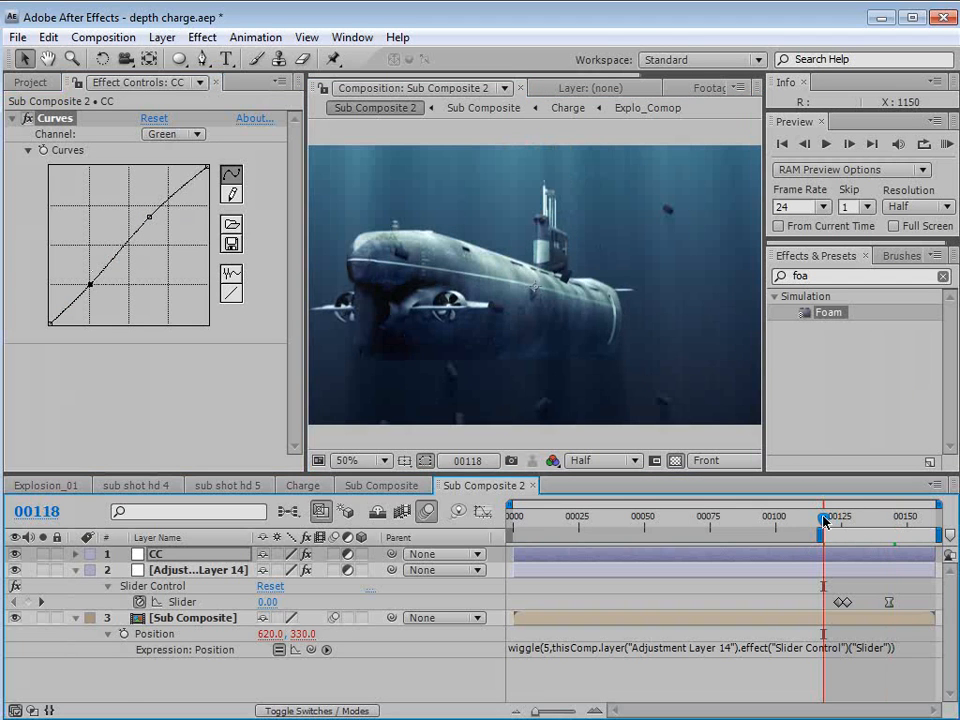
Find the Noise effect, apply it to the CC layer, and set its amount of noise to 3%.
{"action": "left_click", "coordinate": [202, 37]}
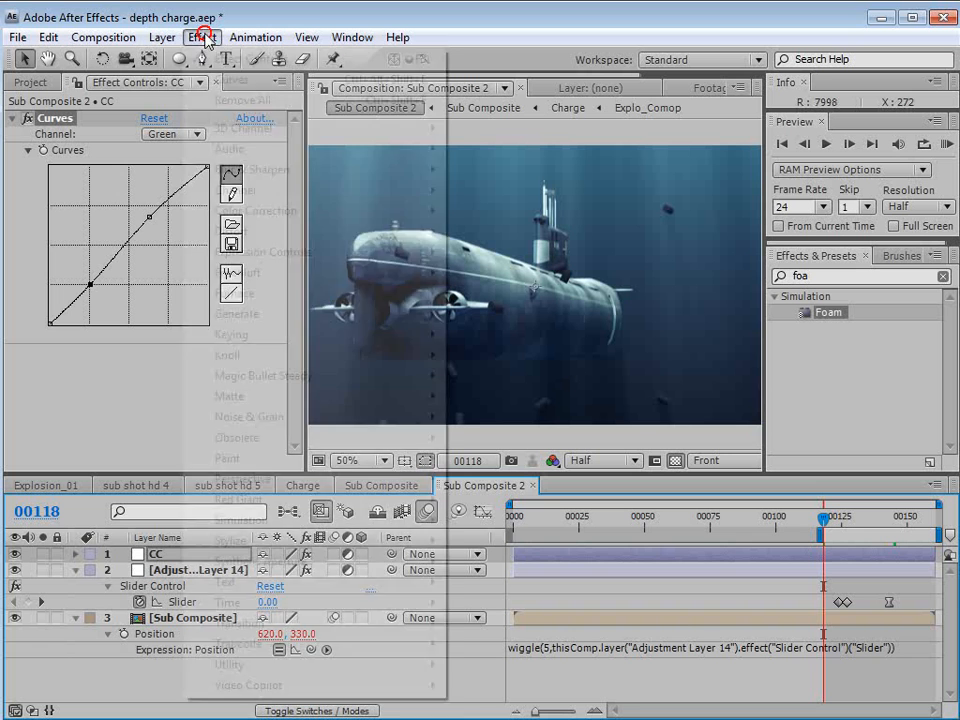
{"action": "left_click", "coordinate": [815, 275]}
{"action": "double_click", "coordinate": [800, 275]}
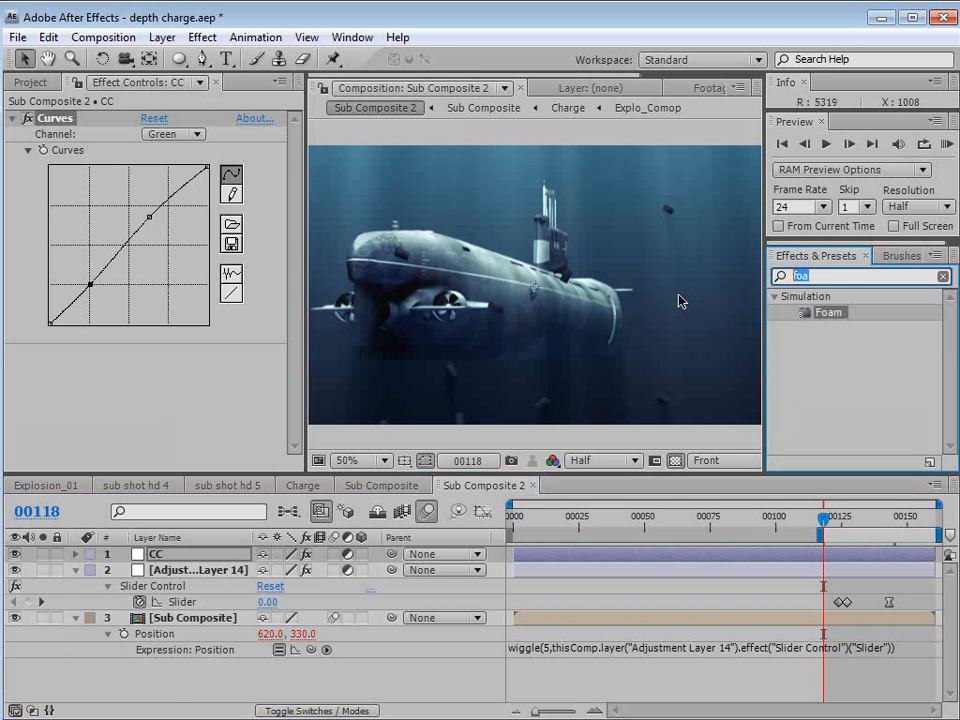
{"action": "type", "text": "noise"}
{"action": "left_click_drag", "start_coordinate": [816, 368], "coordinate": [200, 380]}
{"action": "left_click", "coordinate": [150, 367]}
{"action": "type", "text": "3"}
{"action": "key", "text": "Return"}
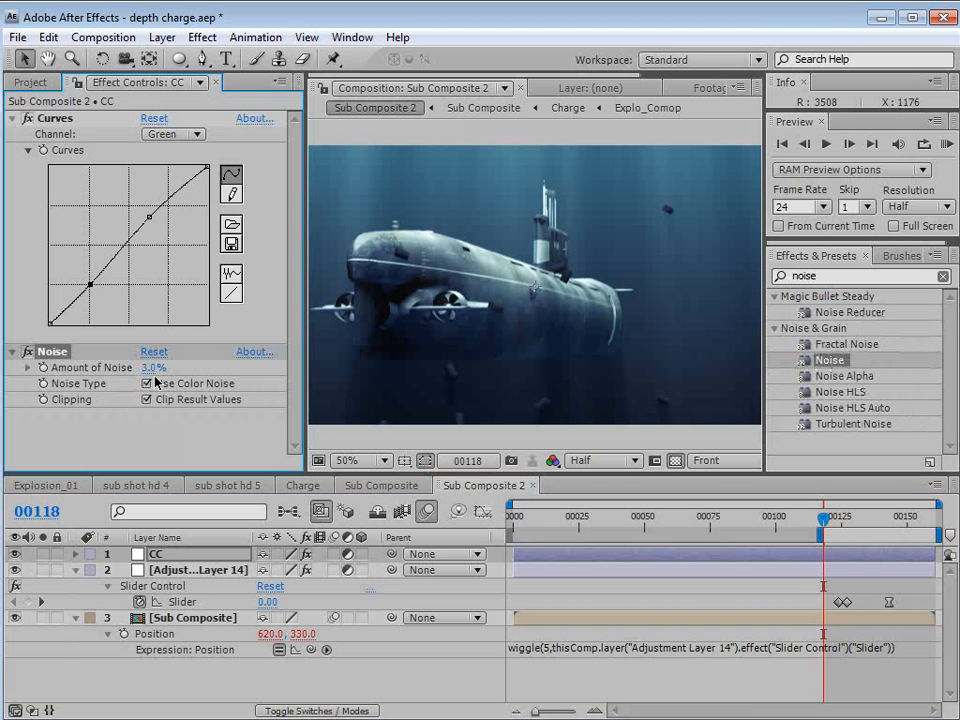
Preview the graded shot from frame 118 in the enlarged composition view and save the project.
{"action": "left_click", "coordinate": [750, 673]}
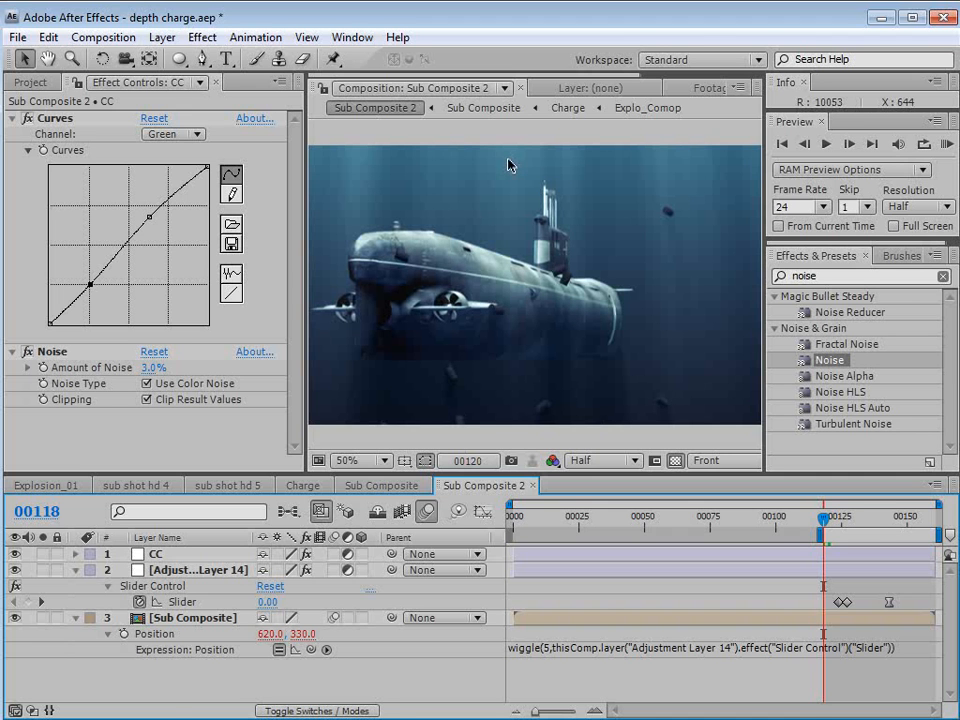
{"action": "key", "text": "grave"}
{"action": "key", "text": "KP_0"}
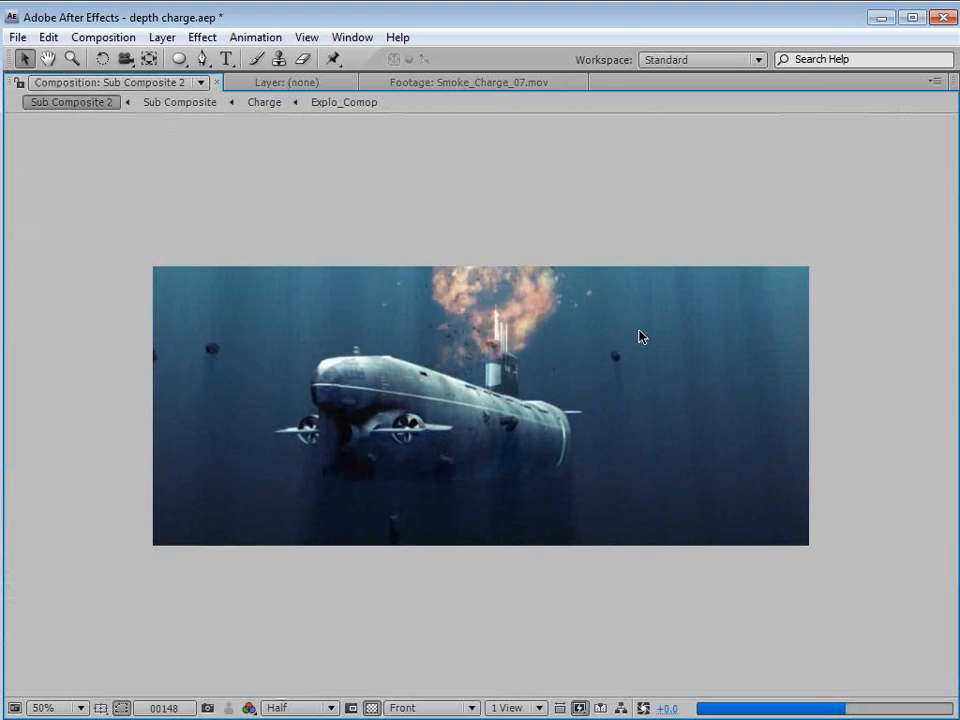
{"action": "key", "text": "space"}
{"action": "key", "text": "ctrl+s"}
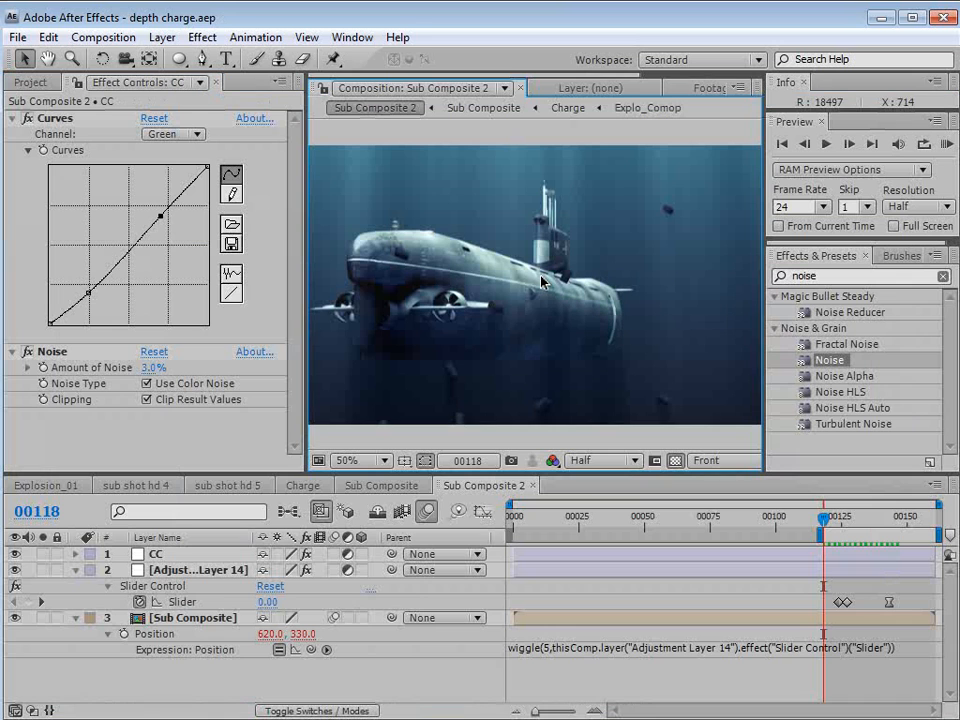
{"action": "key", "text": "grave"}
{"action": "key", "text": "space"}
{"action": "left_click_drag", "start_coordinate": [489, 318], "coordinate": [517, 318]}
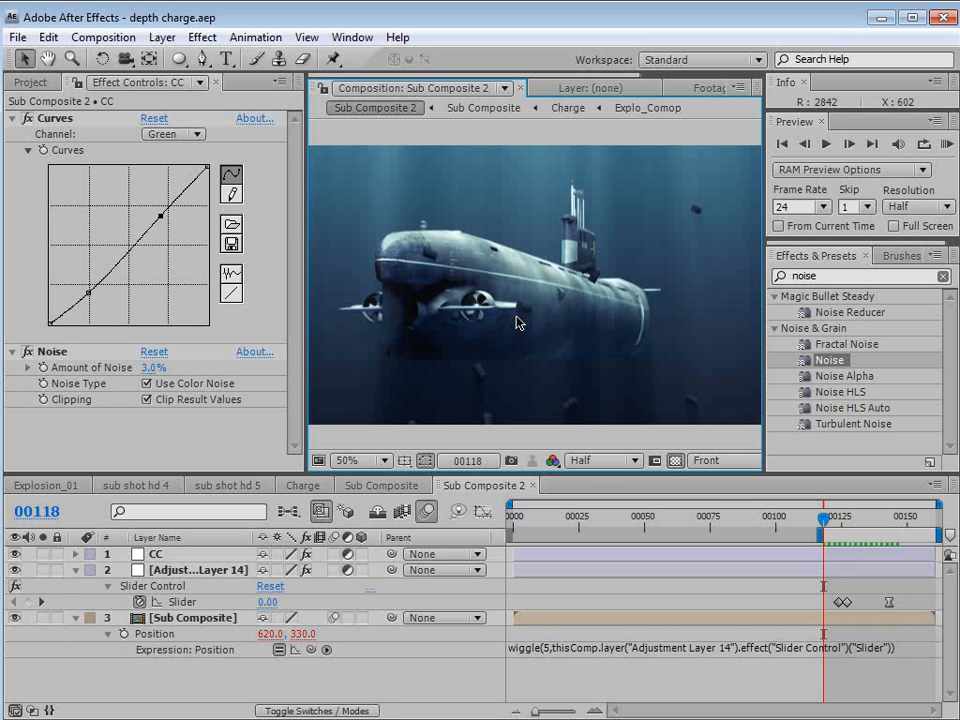
In Sub Composite, duplicate the BG layer and place the copy directly below White Solid 4, above the depth charge layers.
{"action": "left_click", "coordinate": [379, 486]}
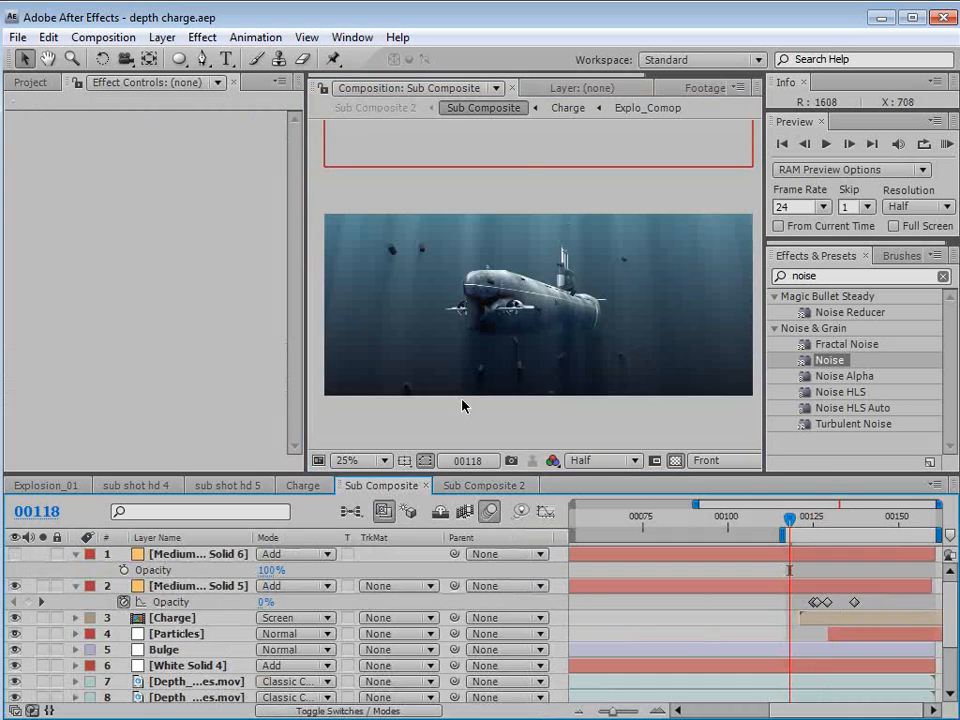
{"action": "scroll", "coordinate": [538, 342], "scroll_direction": "up", "scroll_amount": 2}
{"action": "key", "text": "space"}
{"action": "scroll", "coordinate": [542, 317], "scroll_direction": "down", "scroll_amount": 2}
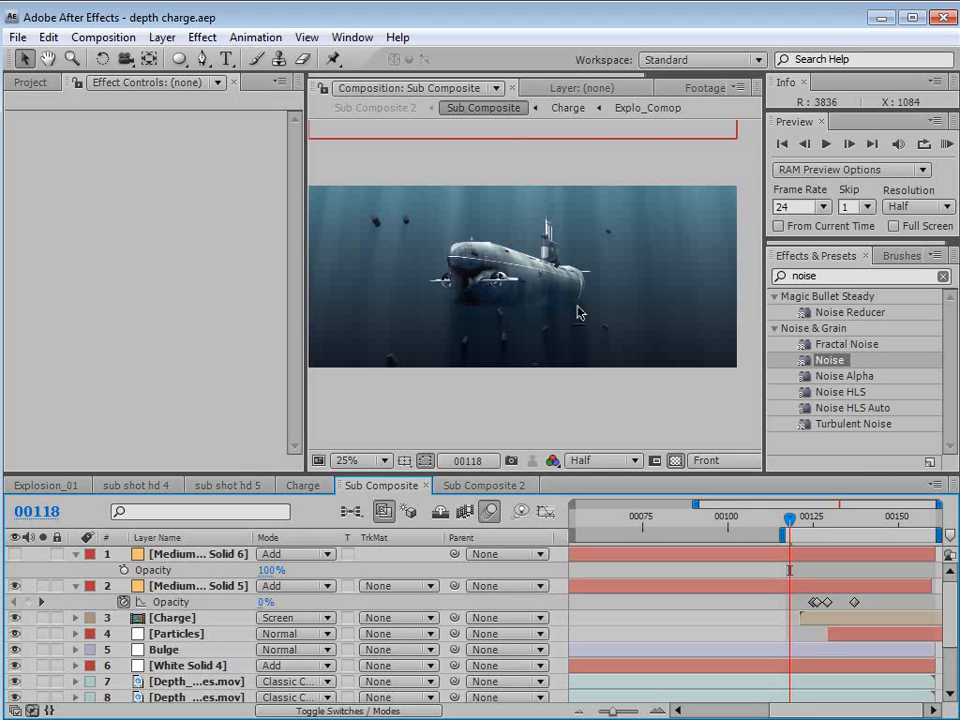
{"action": "scroll", "coordinate": [621, 268], "scroll_direction": "up", "scroll_amount": 2}
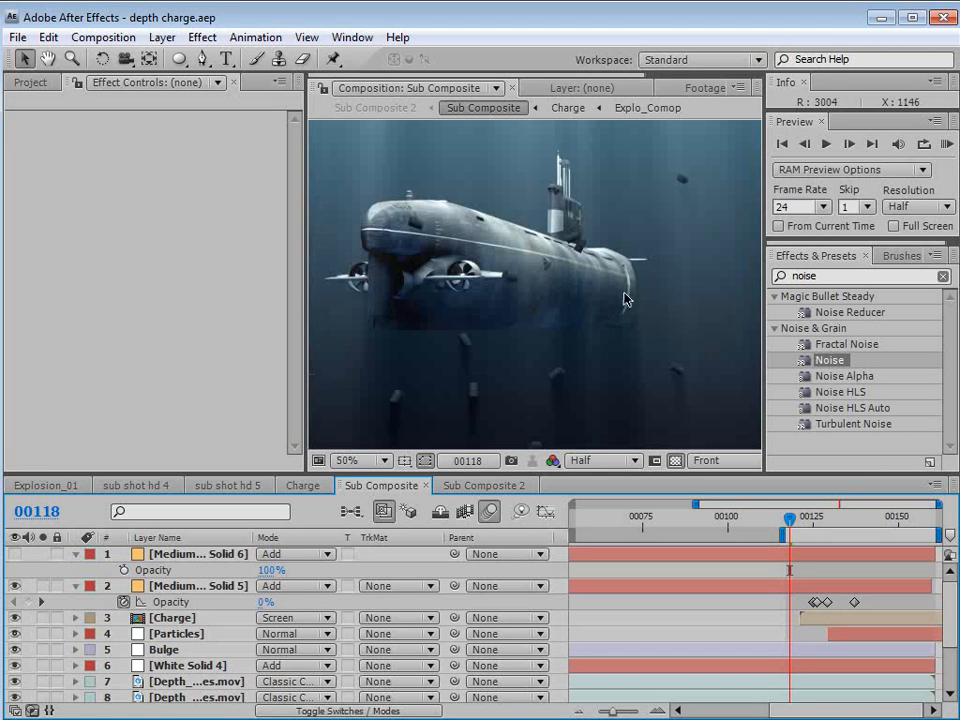
{"action": "scroll", "coordinate": [544, 332], "scroll_direction": "down", "scroll_amount": 2}
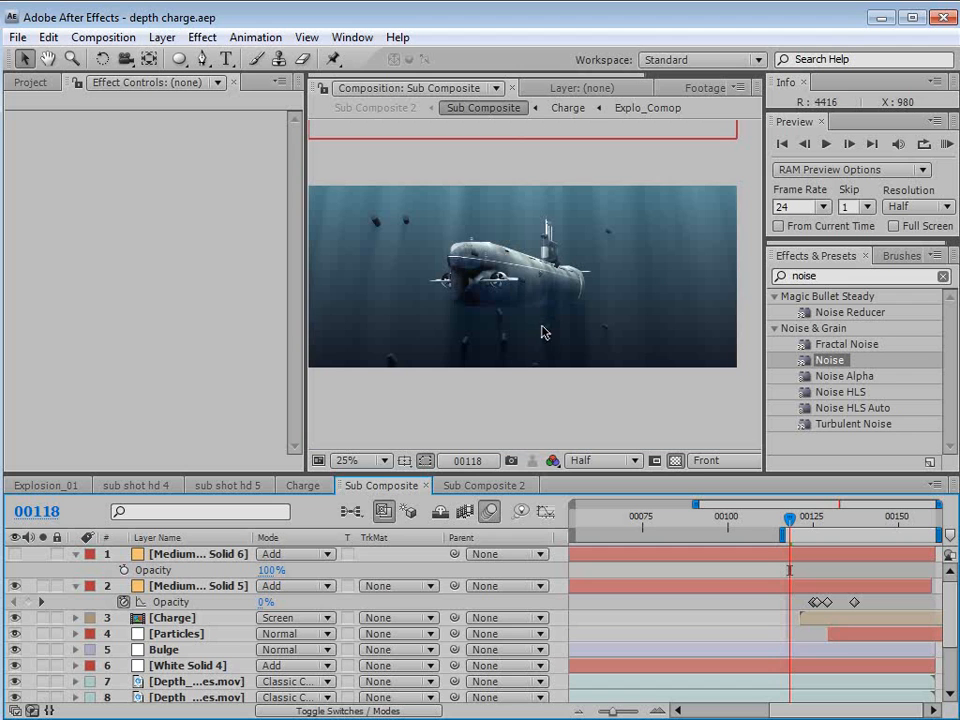
{"action": "left_click", "coordinate": [184, 684]}
{"action": "scroll", "coordinate": [184, 684], "scroll_direction": "down", "scroll_amount": 3}
{"action": "left_click", "coordinate": [172, 697]}
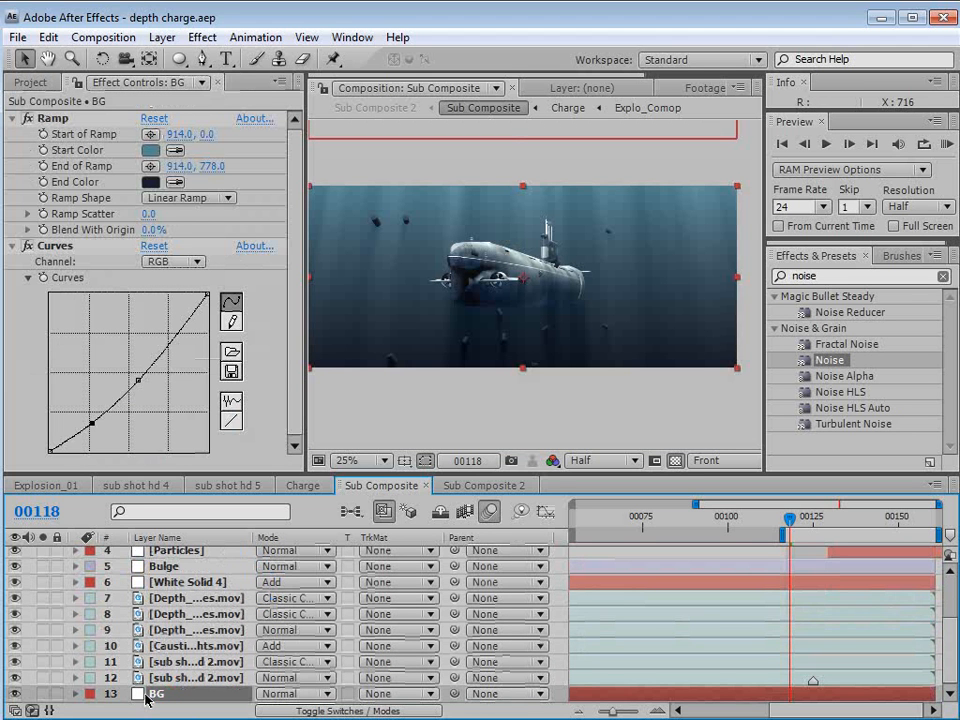
{"action": "key", "text": "ctrl+d"}
{"action": "scroll", "coordinate": [182, 690], "scroll_direction": "down", "scroll_amount": 1}
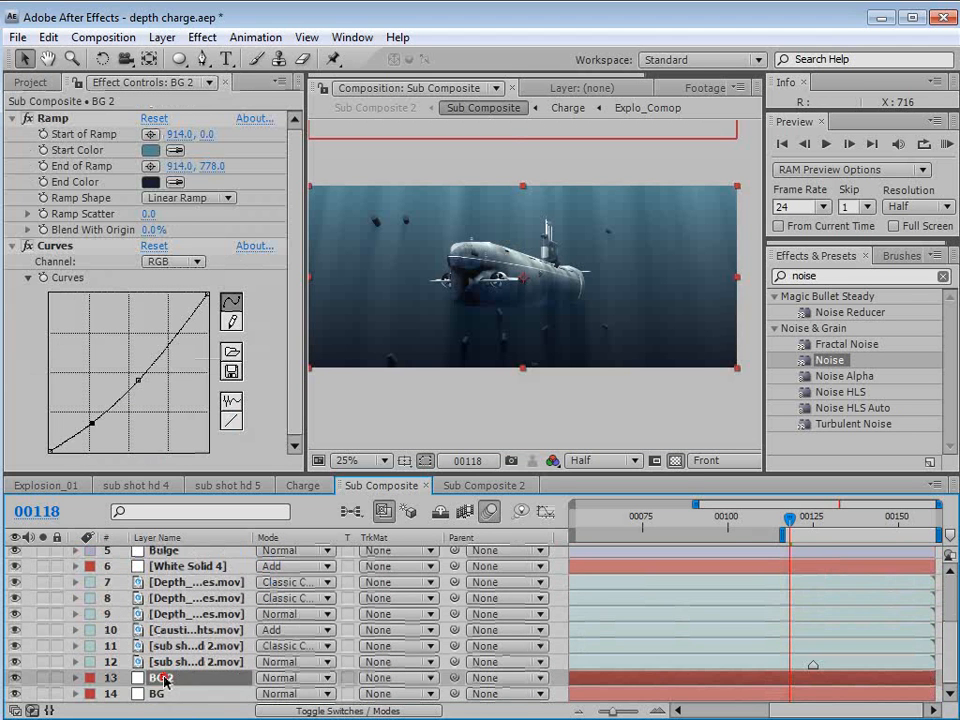
{"action": "left_click_drag", "start_coordinate": [165, 680], "coordinate": [160, 576]}
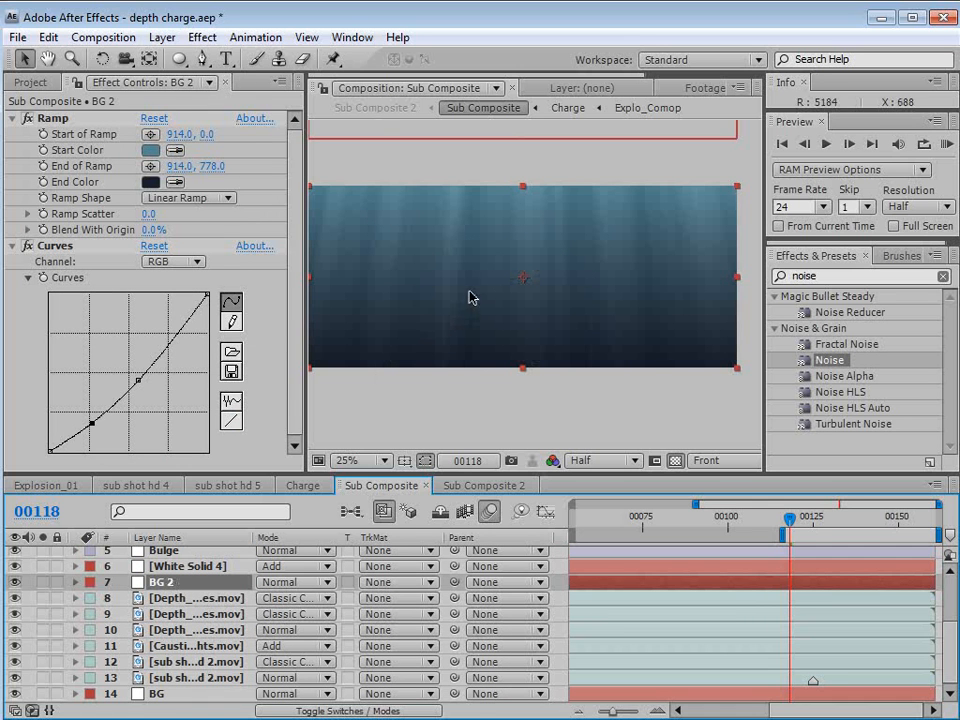
Mask BG 2 with a rectangle over the right half of the frame and feather the mask about 308 pixels.
{"action": "left_click_drag", "start_coordinate": [178, 59], "coordinate": [238, 62]}
{"action": "left_click_drag", "start_coordinate": [752, 145], "coordinate": [526, 480]}
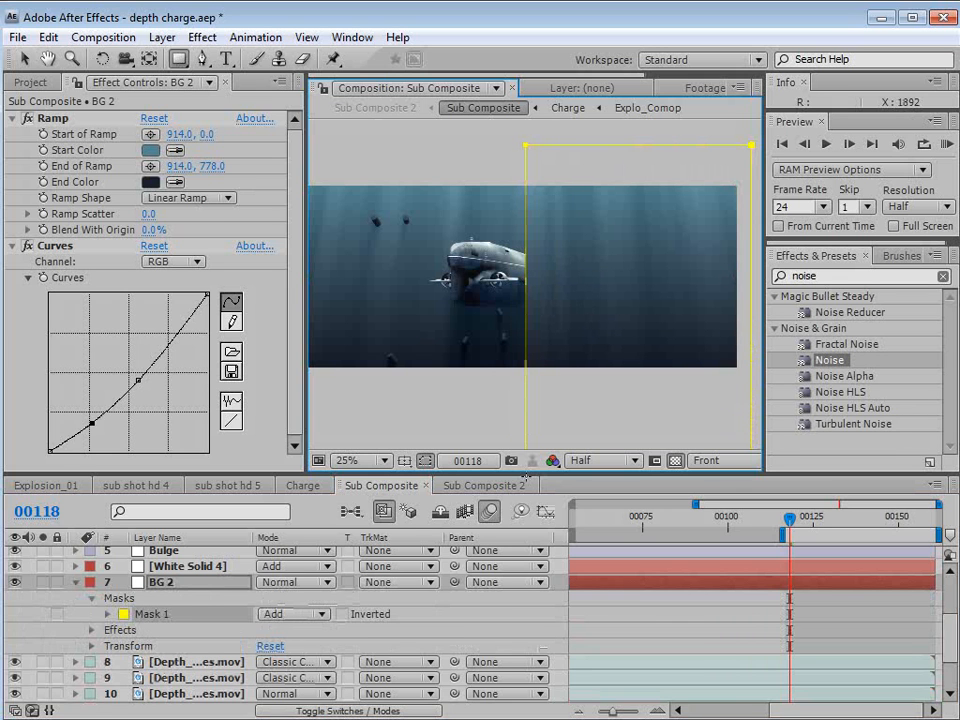
{"action": "key", "text": "f"}
{"action": "left_click_drag", "start_coordinate": [290, 614], "coordinate": [519, 590]}
{"action": "key", "text": "v"}
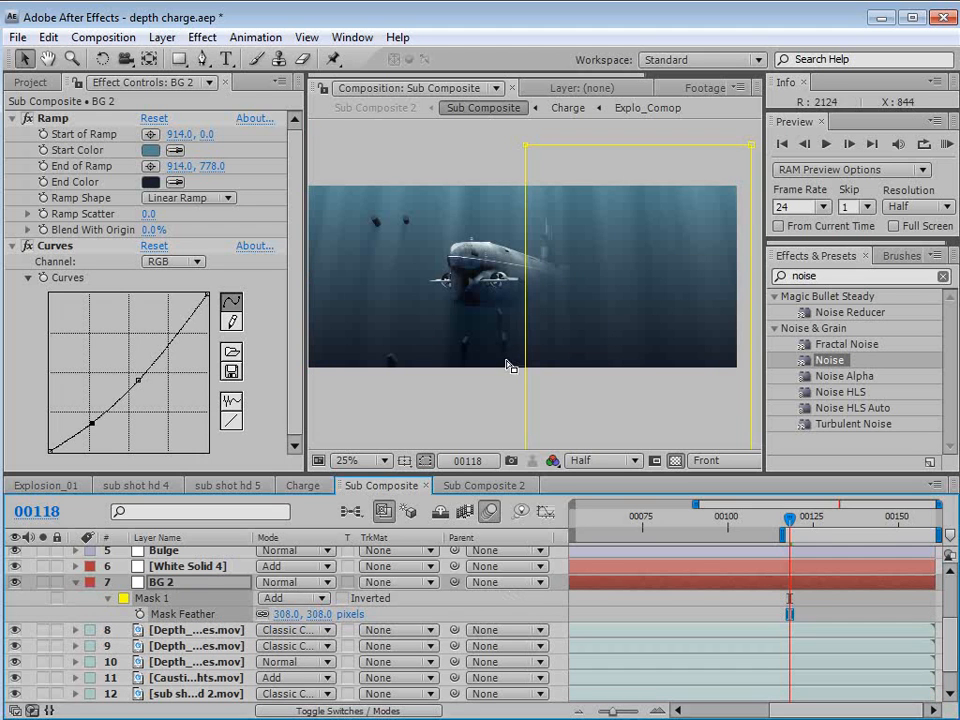
Lower the BG 2 layer's opacity to 62% so the submarine's rear fades into the water.
{"action": "left_click", "coordinate": [195, 580]}
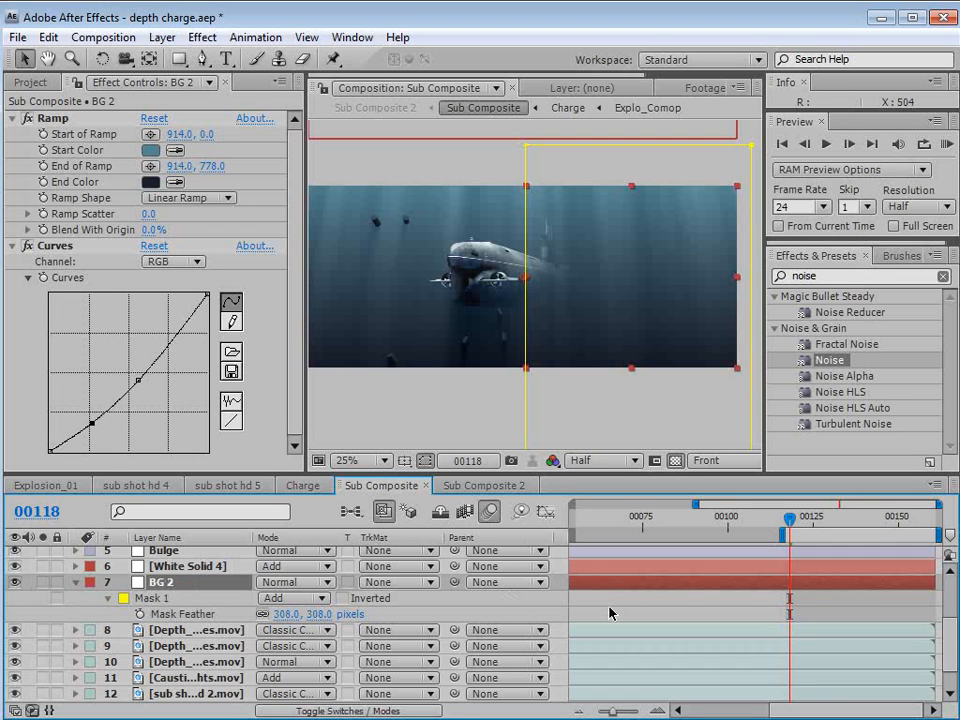
{"action": "key", "text": "t"}
{"action": "key", "text": "period"}
{"action": "left_click_drag", "start_coordinate": [274, 599], "coordinate": [240, 611]}
{"action": "left_click", "coordinate": [566, 376]}
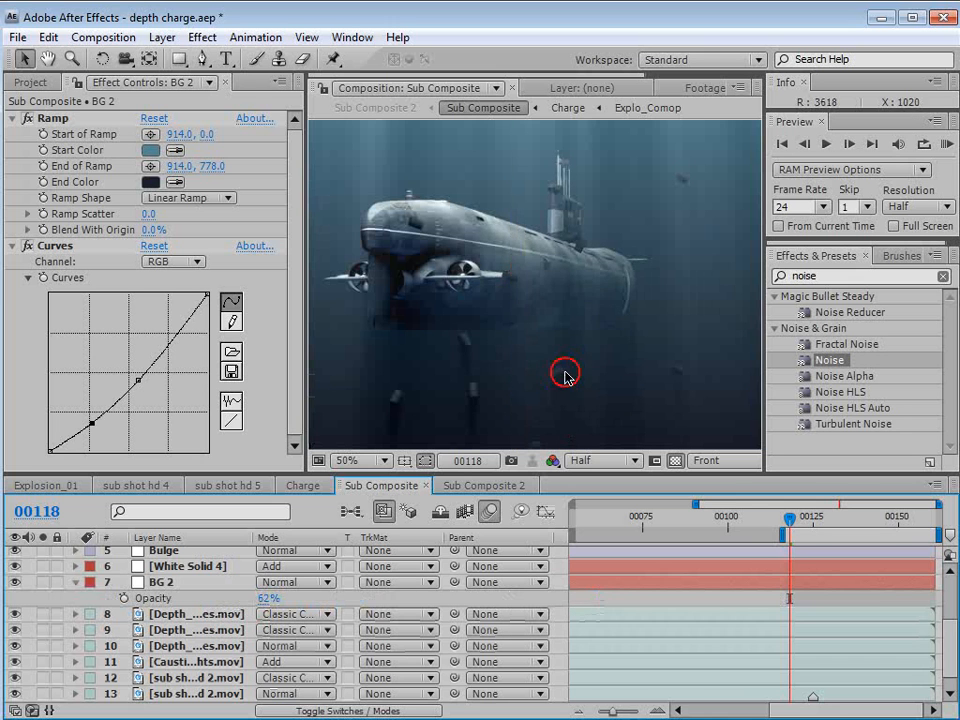
Inspect the faded submarine in the enlarged Sub Composite view and run a RAM preview of Sub Composite 2.
{"action": "key", "text": "space"}
{"action": "scroll", "coordinate": [531, 272], "scroll_direction": "down", "scroll_amount": 1}
{"action": "left_click_drag", "start_coordinate": [494, 328], "coordinate": [493, 339]}
{"action": "key", "text": "grave"}
{"action": "scroll", "coordinate": [534, 339], "scroll_direction": "up", "scroll_amount": 1}
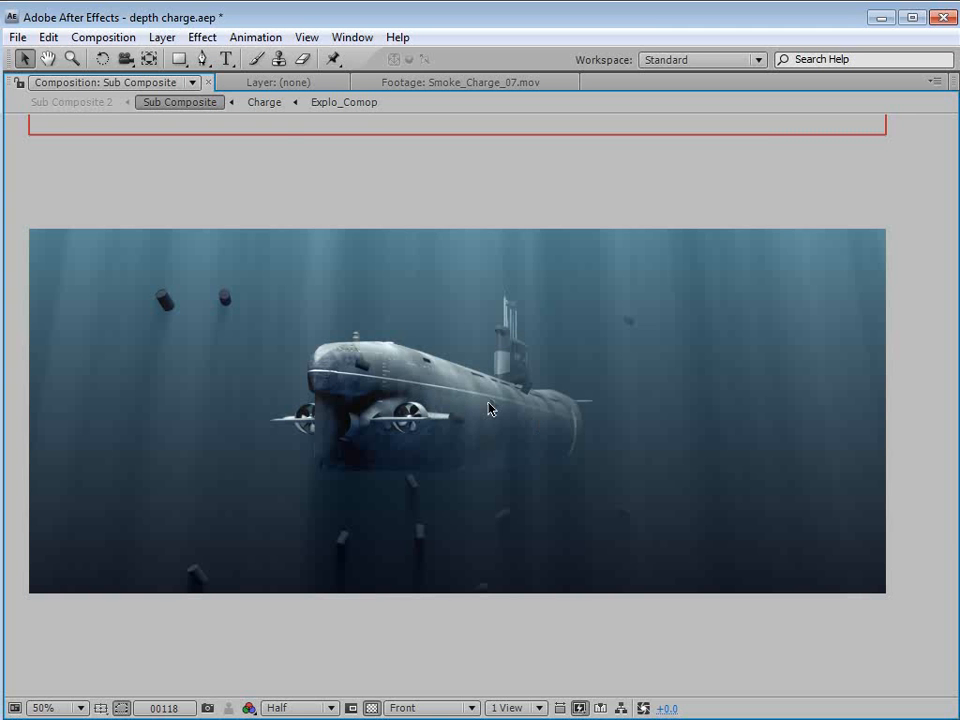
{"action": "key", "text": "grave"}
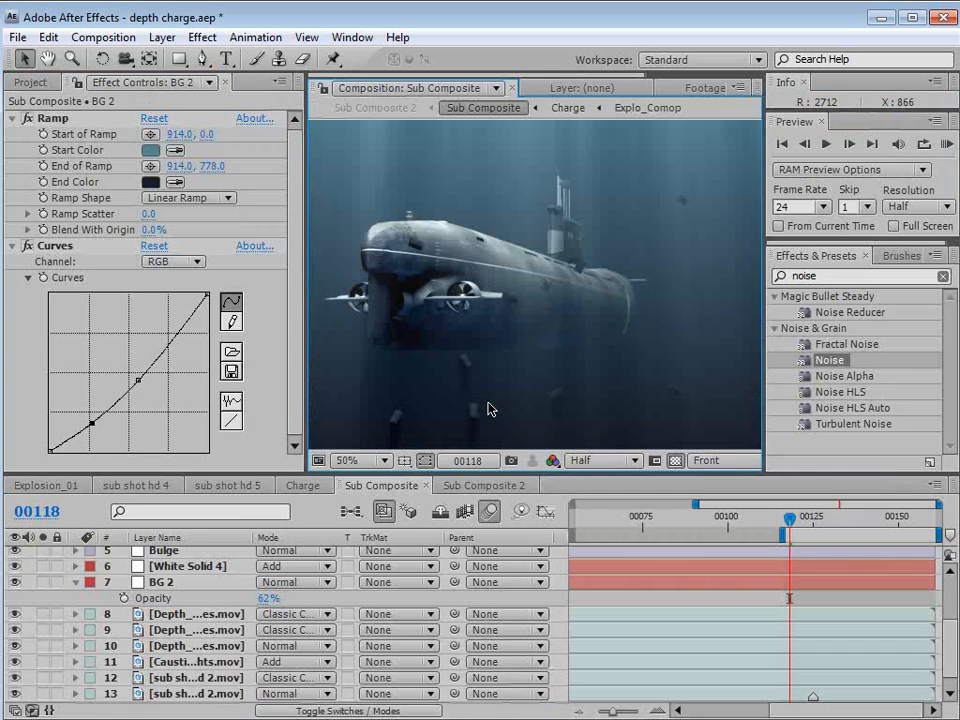
{"action": "left_click", "coordinate": [468, 486]}
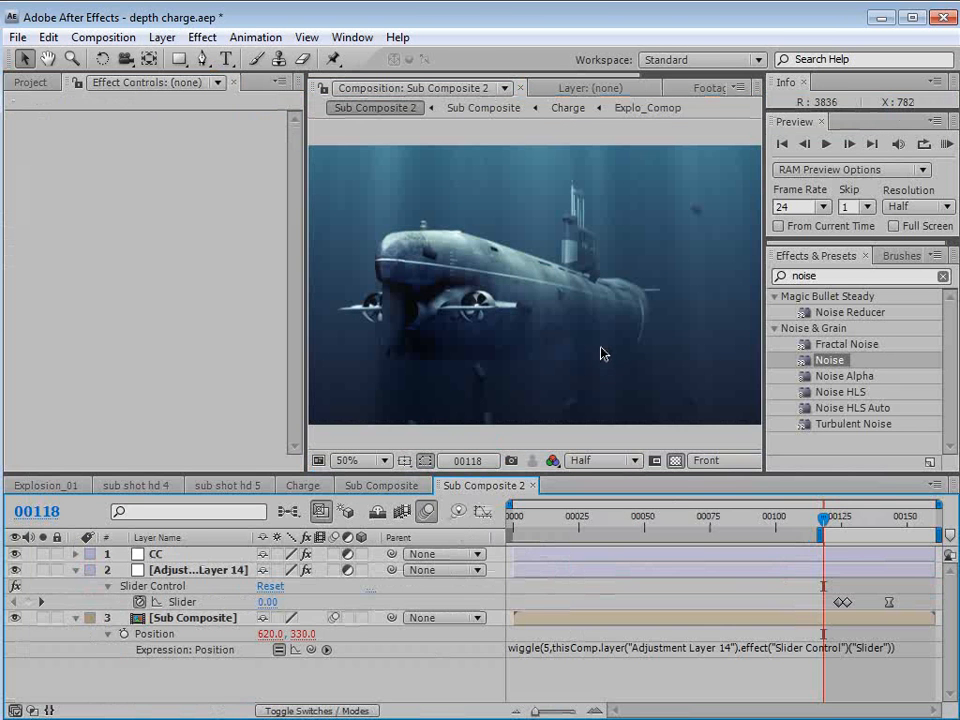
{"action": "key", "text": "KP_0"}
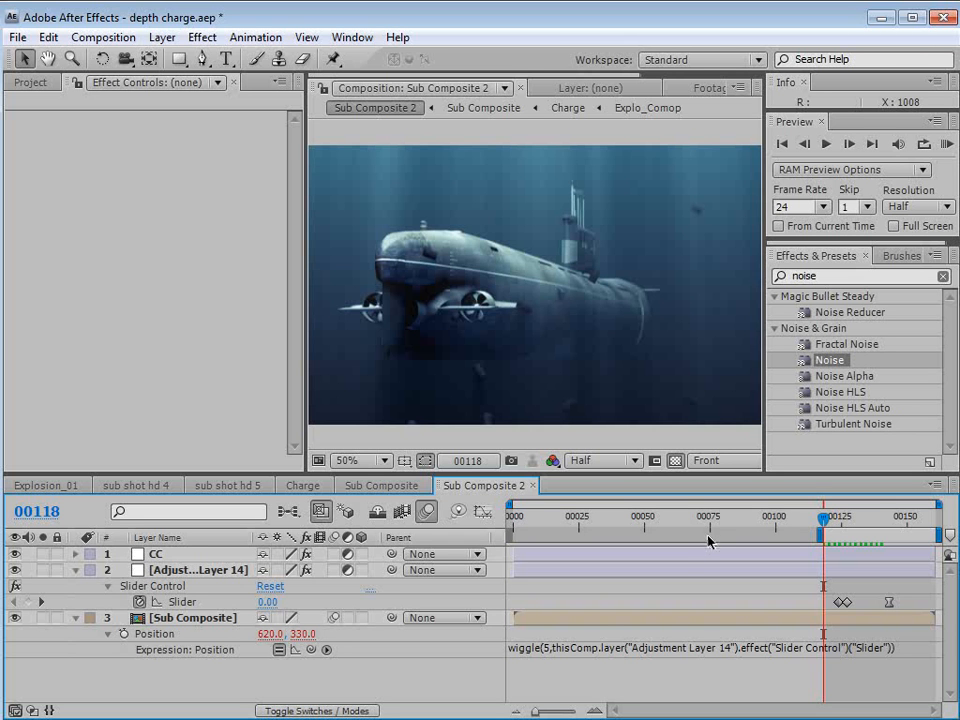
Switch to Firefox, look through the product list on Video Copilot's purchase page, and return to After Effects.
{"action": "key", "text": "alt+Tab"}
{"action": "scroll", "coordinate": [716, 294], "scroll_direction": "up", "scroll_amount": 2}
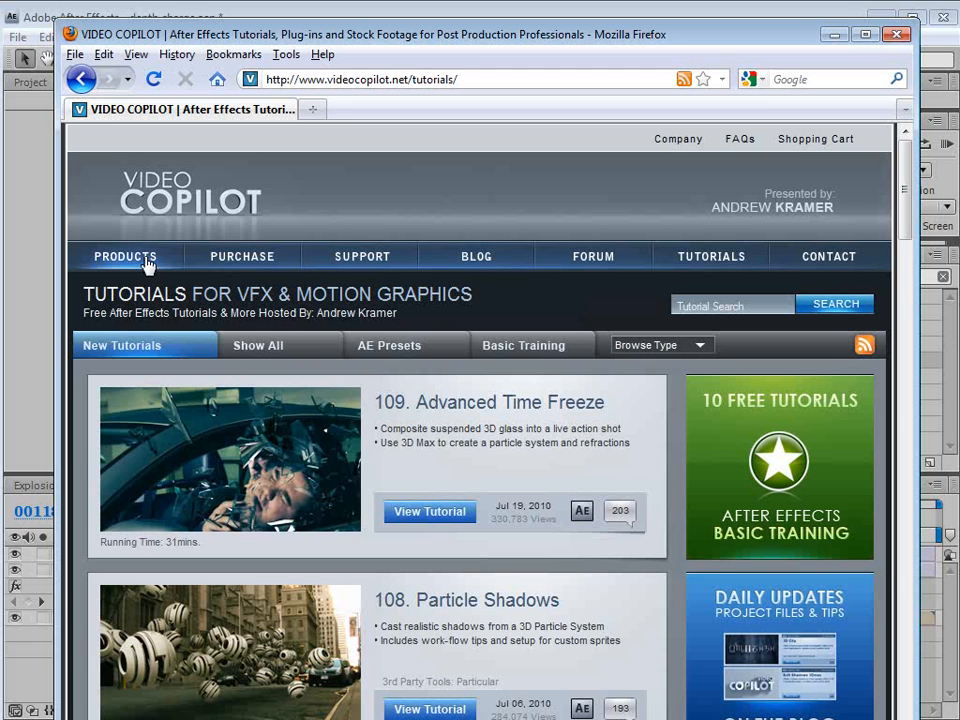
{"action": "left_click", "coordinate": [250, 256]}
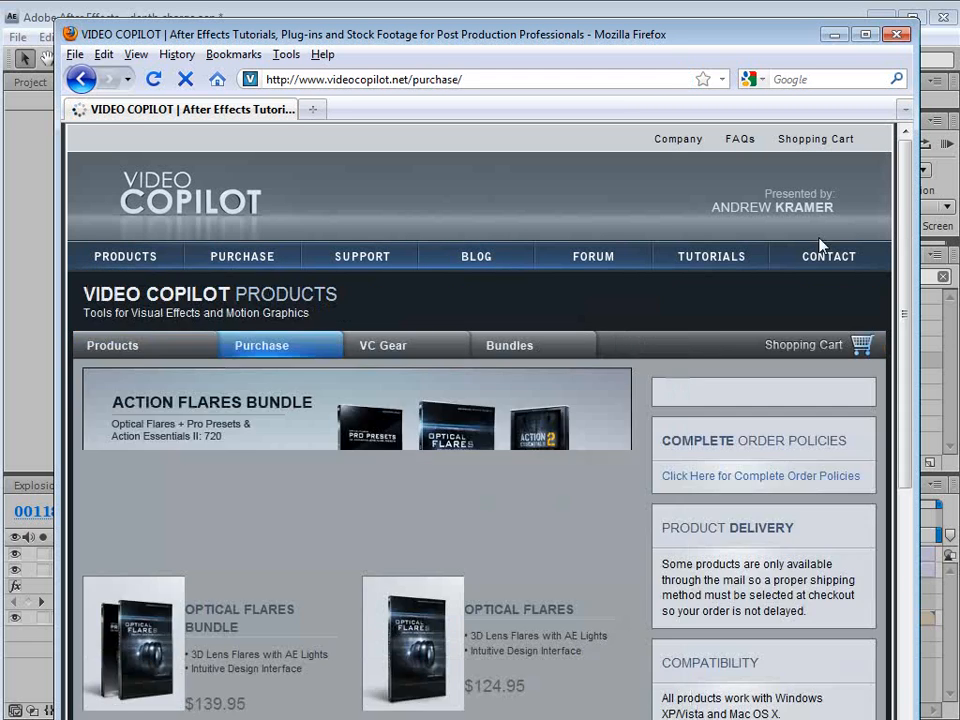
{"action": "left_click_drag", "start_coordinate": [903, 210], "coordinate": [902, 304]}
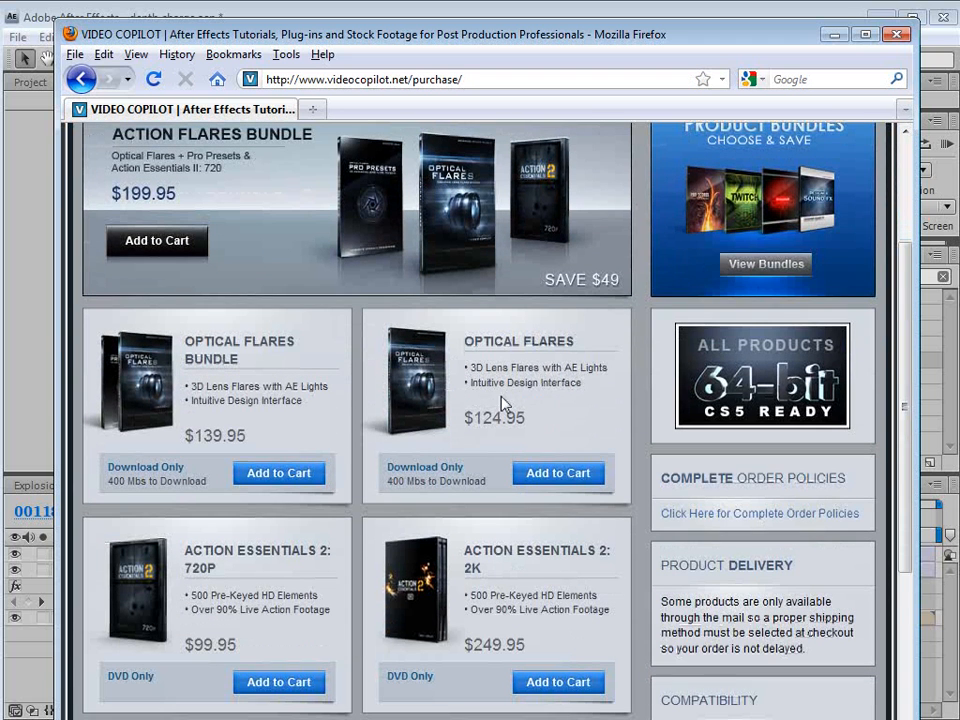
{"action": "scroll", "coordinate": [503, 403], "scroll_direction": "down", "scroll_amount": 6}
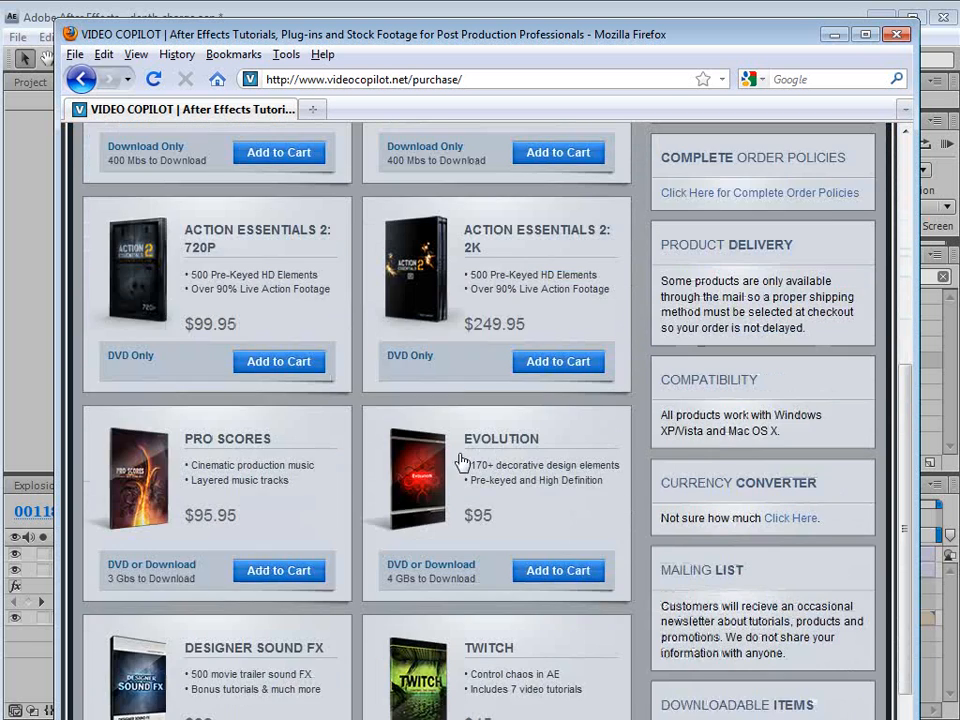
{"action": "scroll", "coordinate": [460, 461], "scroll_direction": "down", "scroll_amount": 2}
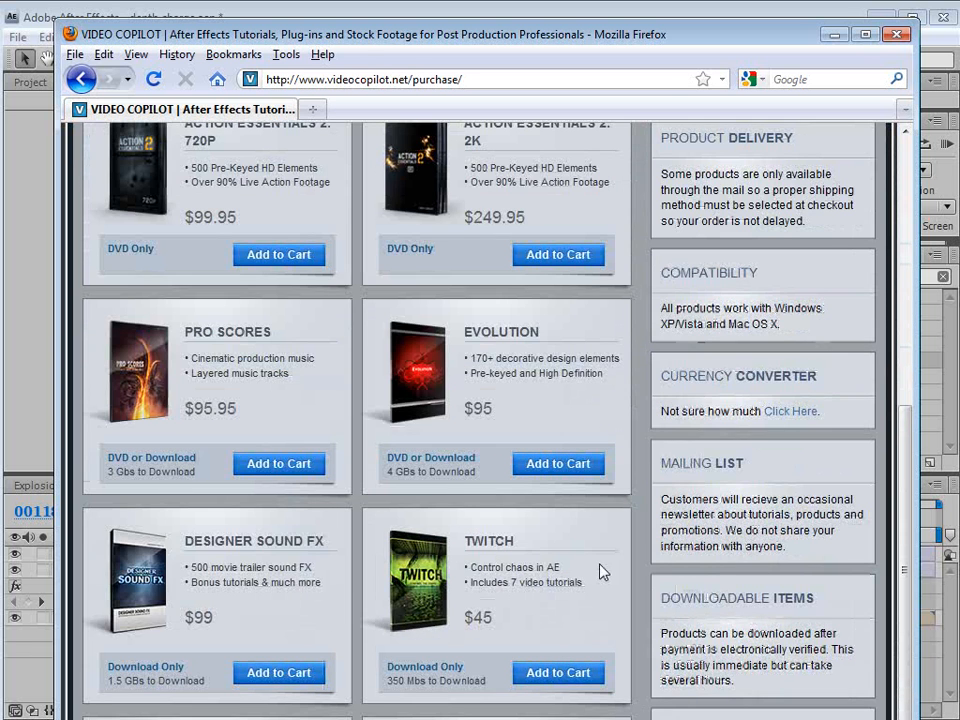
{"action": "left_click", "coordinate": [533, 8]}
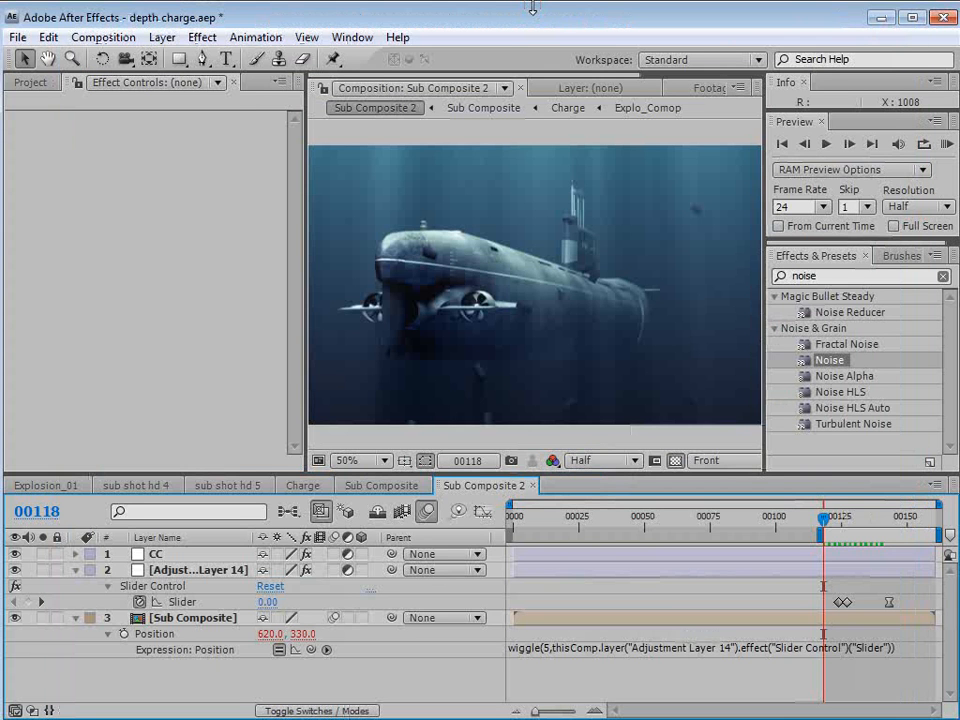